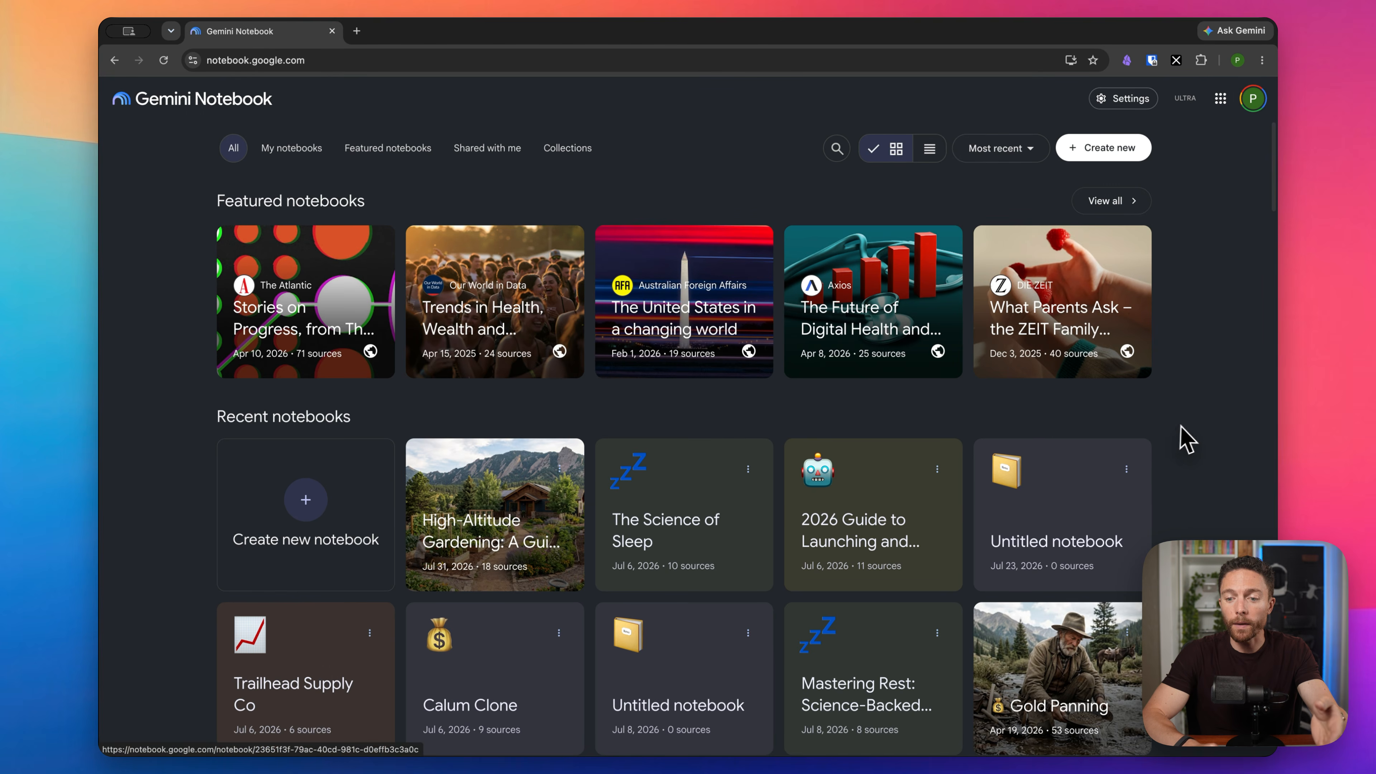
- Browse the notebook library and open the High-Altitude Gardening notebook from the recent notebooks
{"action": "scroll", "coordinate": [1186, 438], "scroll_direction": "down", "scroll_amount": 3}
{"action": "scroll", "coordinate": [1188, 439], "scroll_direction": "down", "scroll_amount": 2}
{"action": "scroll", "coordinate": [1188, 439], "scroll_direction": "down", "scroll_amount": 3}
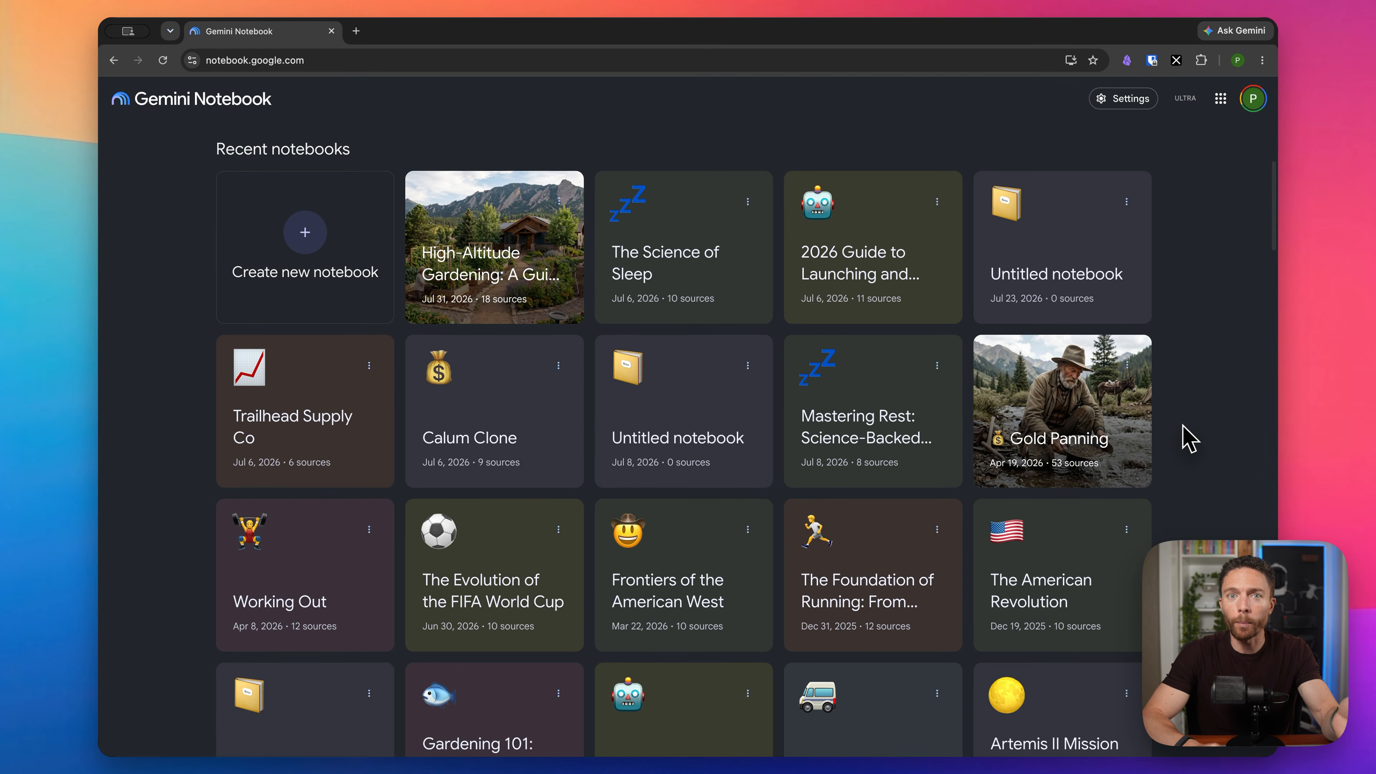
{"action": "scroll", "coordinate": [1188, 439], "scroll_direction": "up", "scroll_amount": 4}
{"action": "scroll", "coordinate": [1188, 439], "scroll_direction": "up", "scroll_amount": 3}
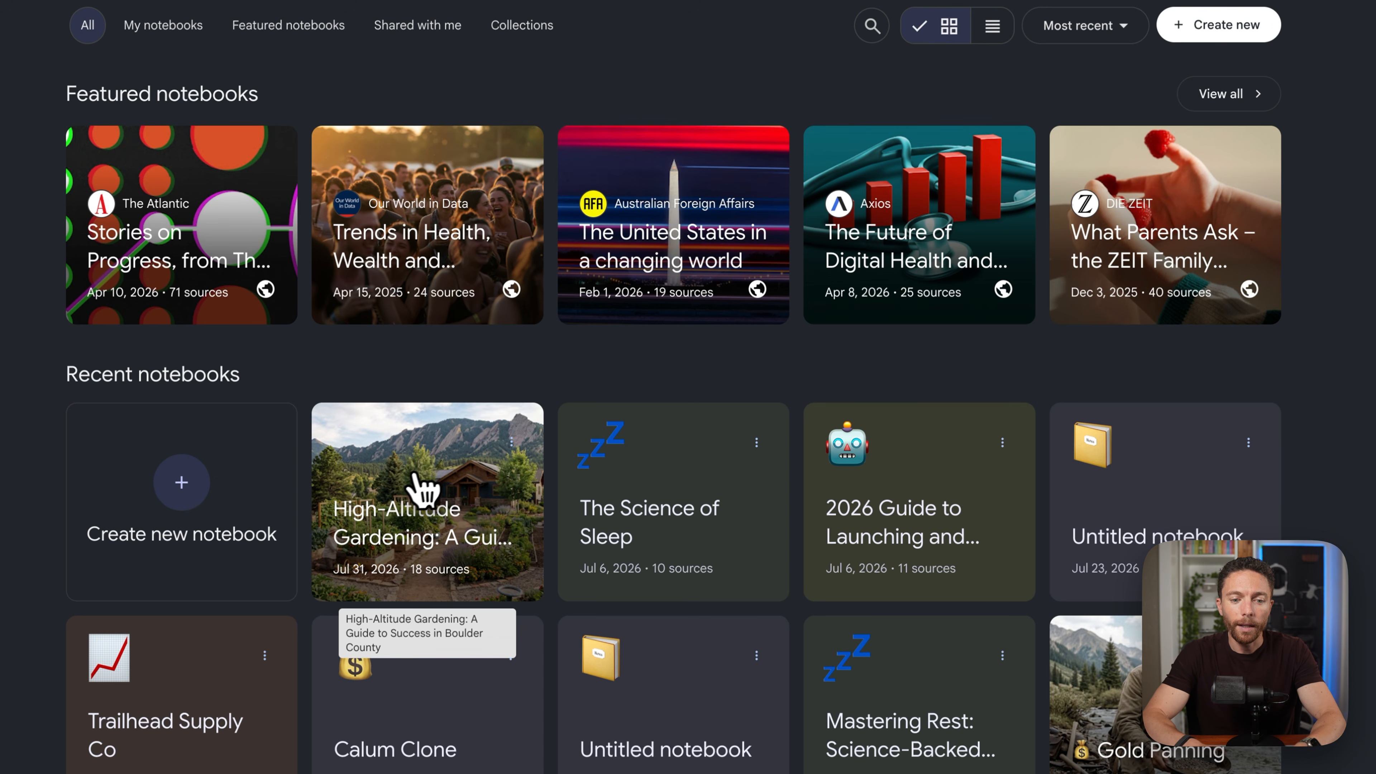
{"action": "left_click", "coordinate": [427, 487]}
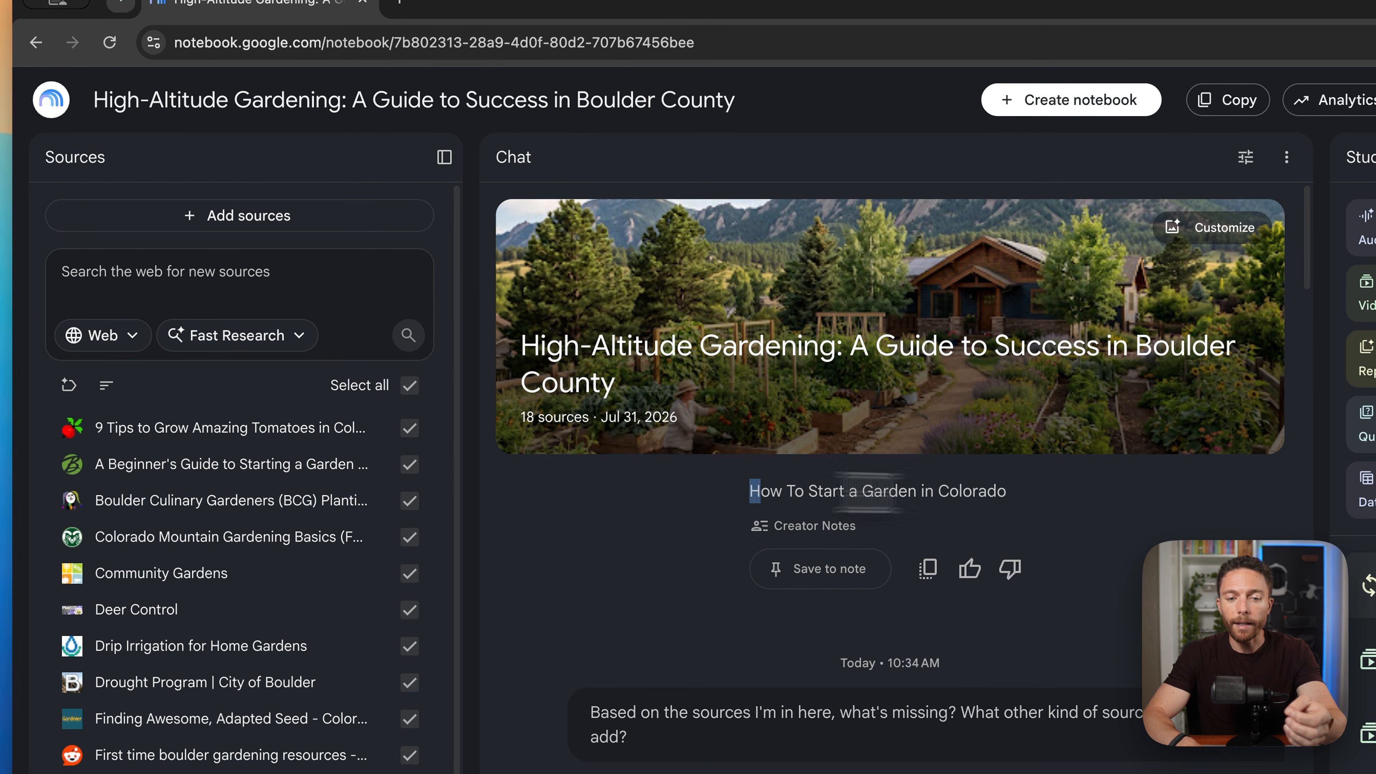
- Examine the notebook's creator note, its list of sources and the earlier chat conversation
{"action": "left_click_drag", "start_coordinate": [751, 490], "coordinate": [1046, 512]}
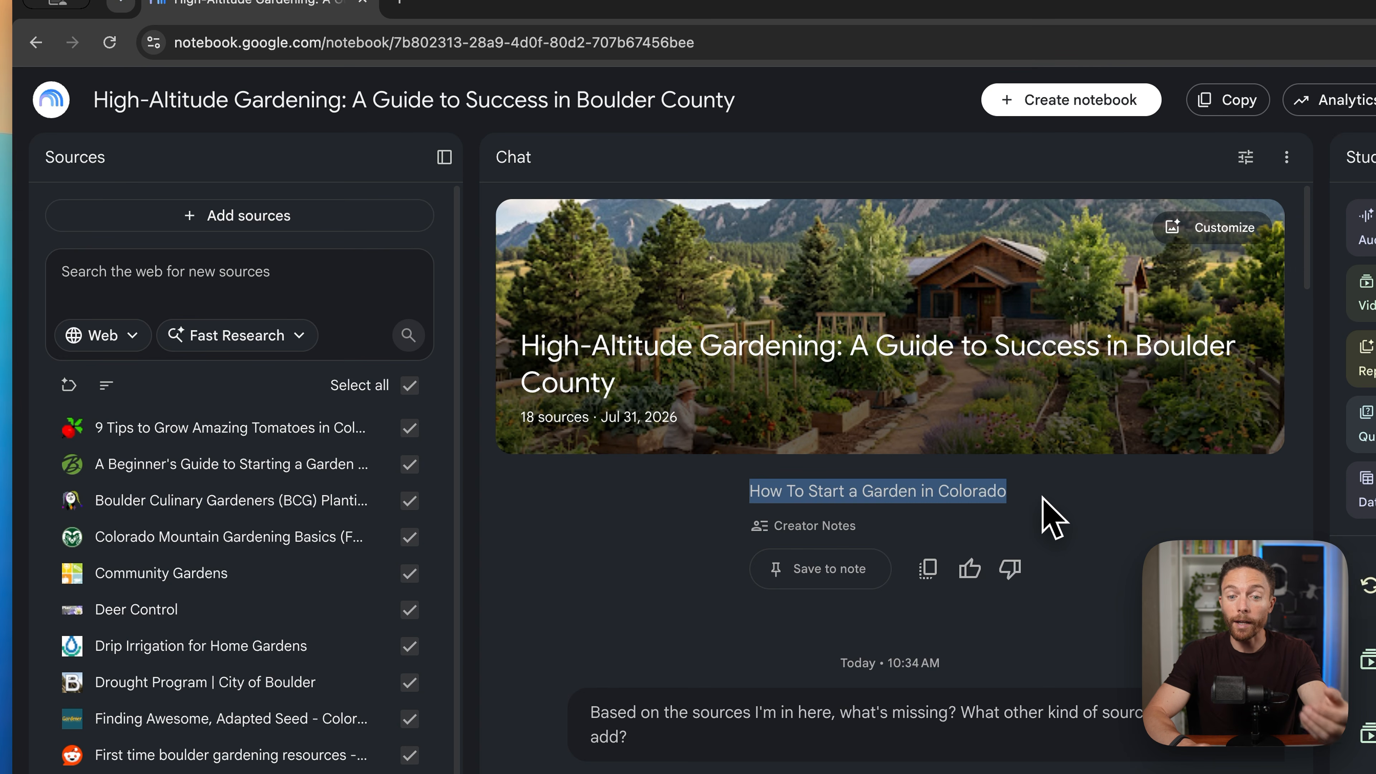
{"action": "left_click", "coordinate": [1044, 498]}
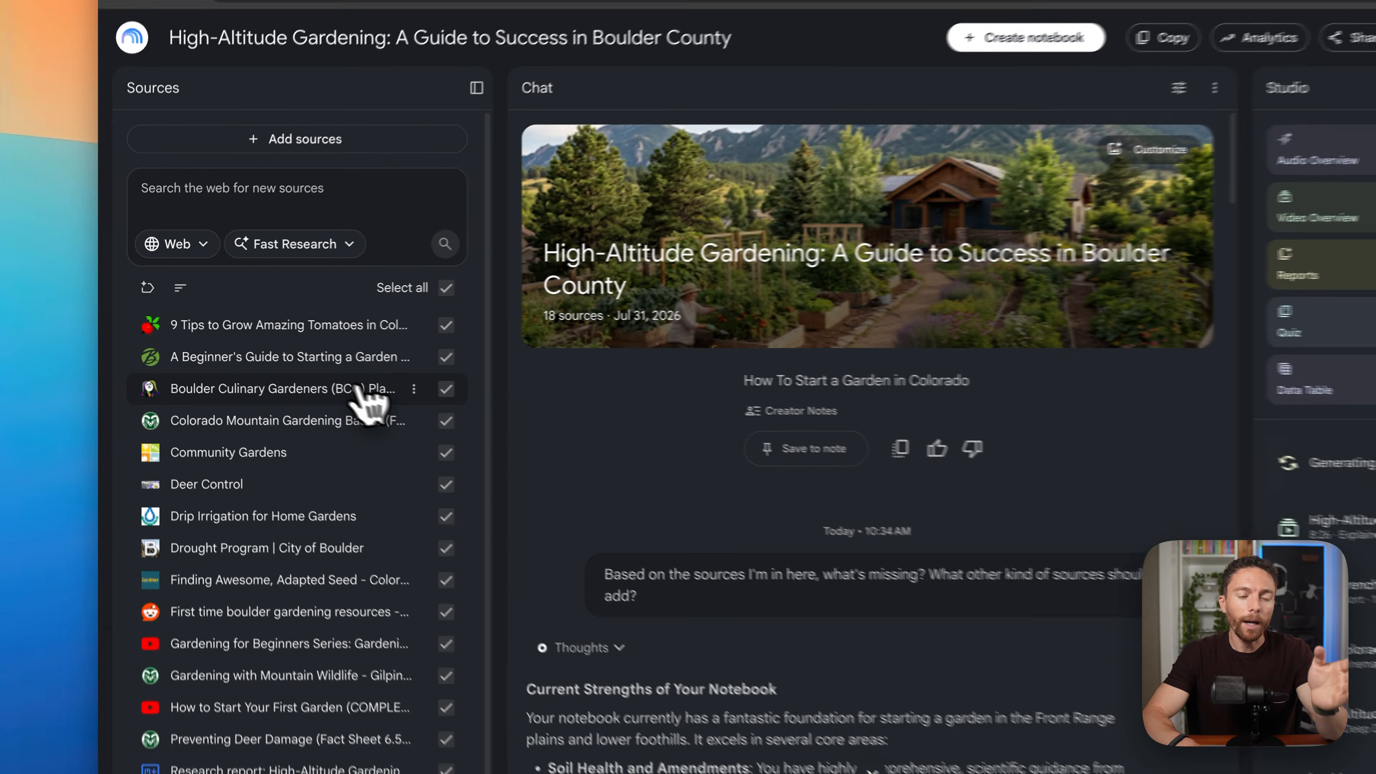
{"action": "scroll", "coordinate": [427, 360], "scroll_direction": "up", "scroll_amount": 1}
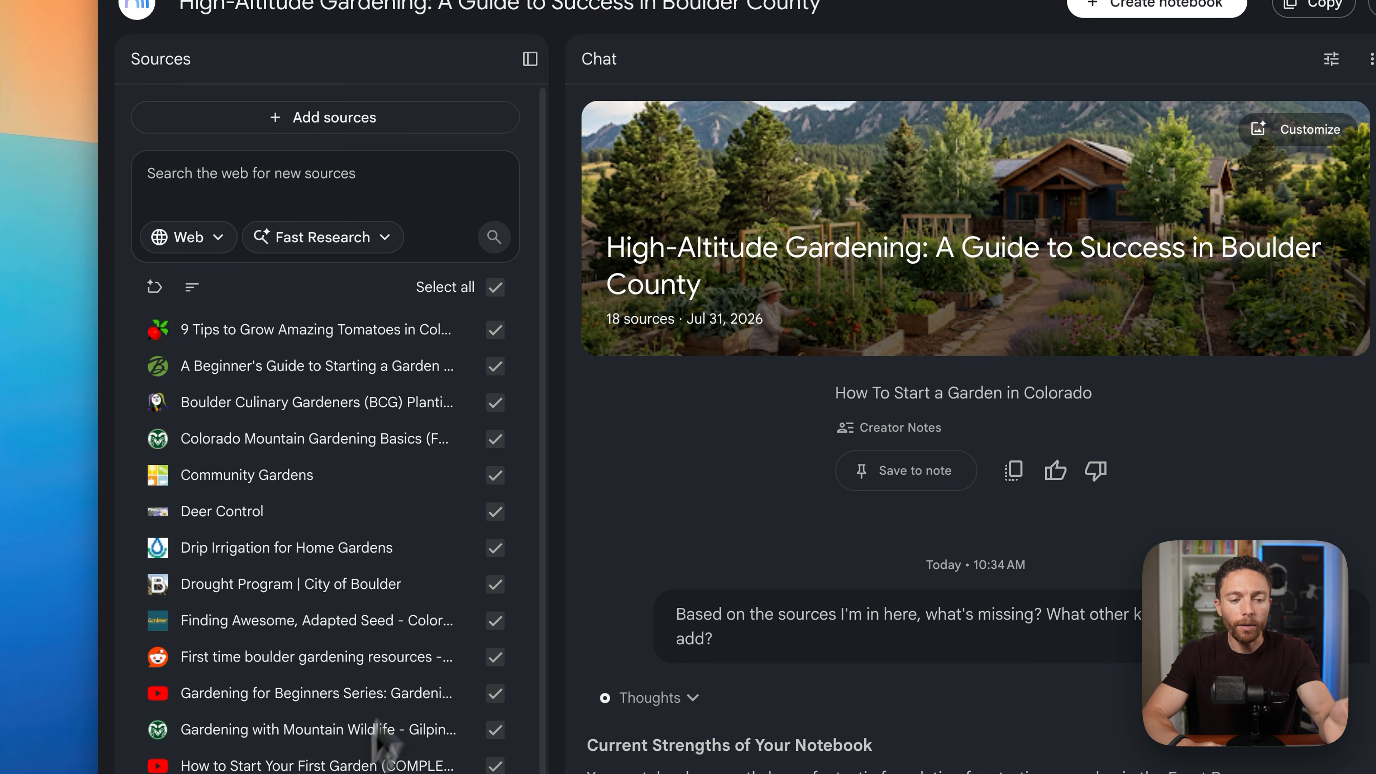
{"action": "scroll", "coordinate": [362, 763], "scroll_direction": "down", "scroll_amount": 1}
{"action": "scroll", "coordinate": [362, 763], "scroll_direction": "up", "scroll_amount": 1}
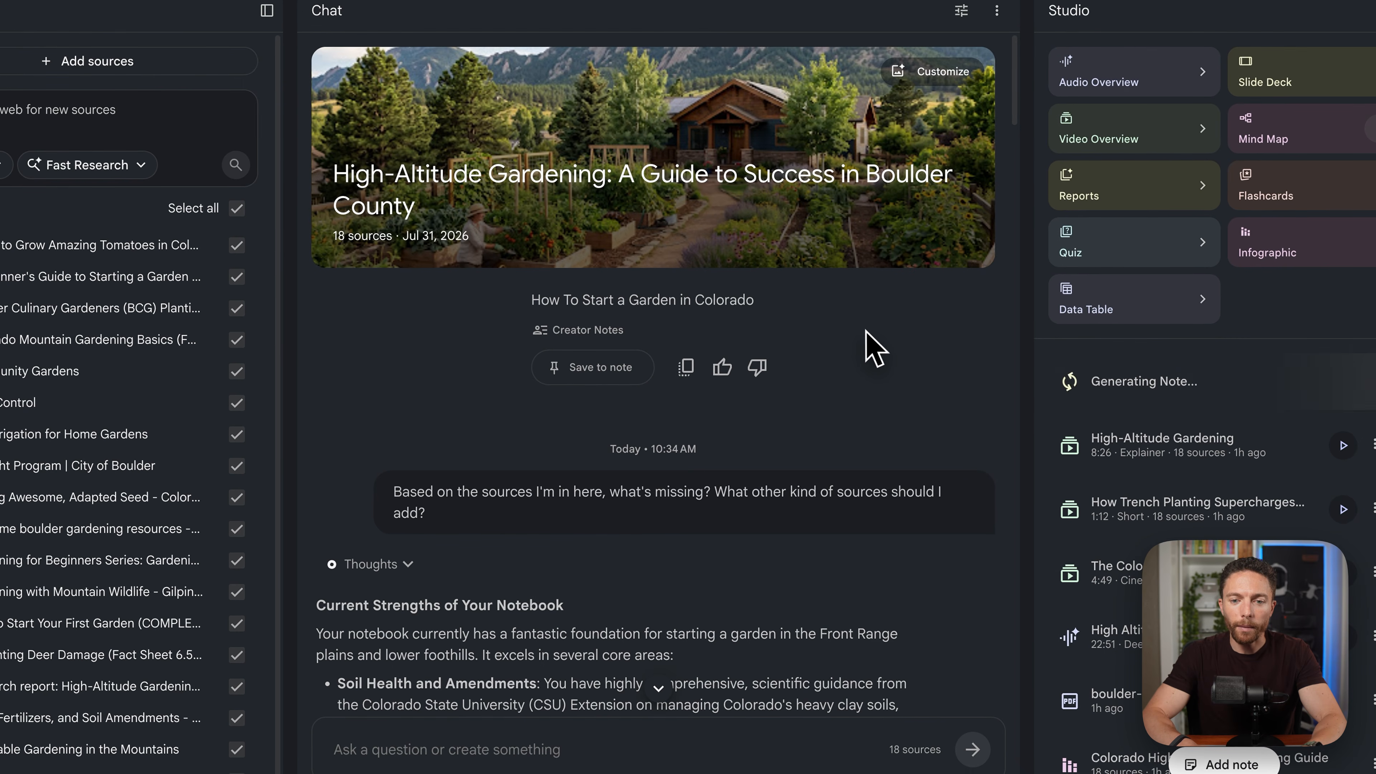
{"action": "scroll", "coordinate": [875, 349], "scroll_direction": "down", "scroll_amount": 15}
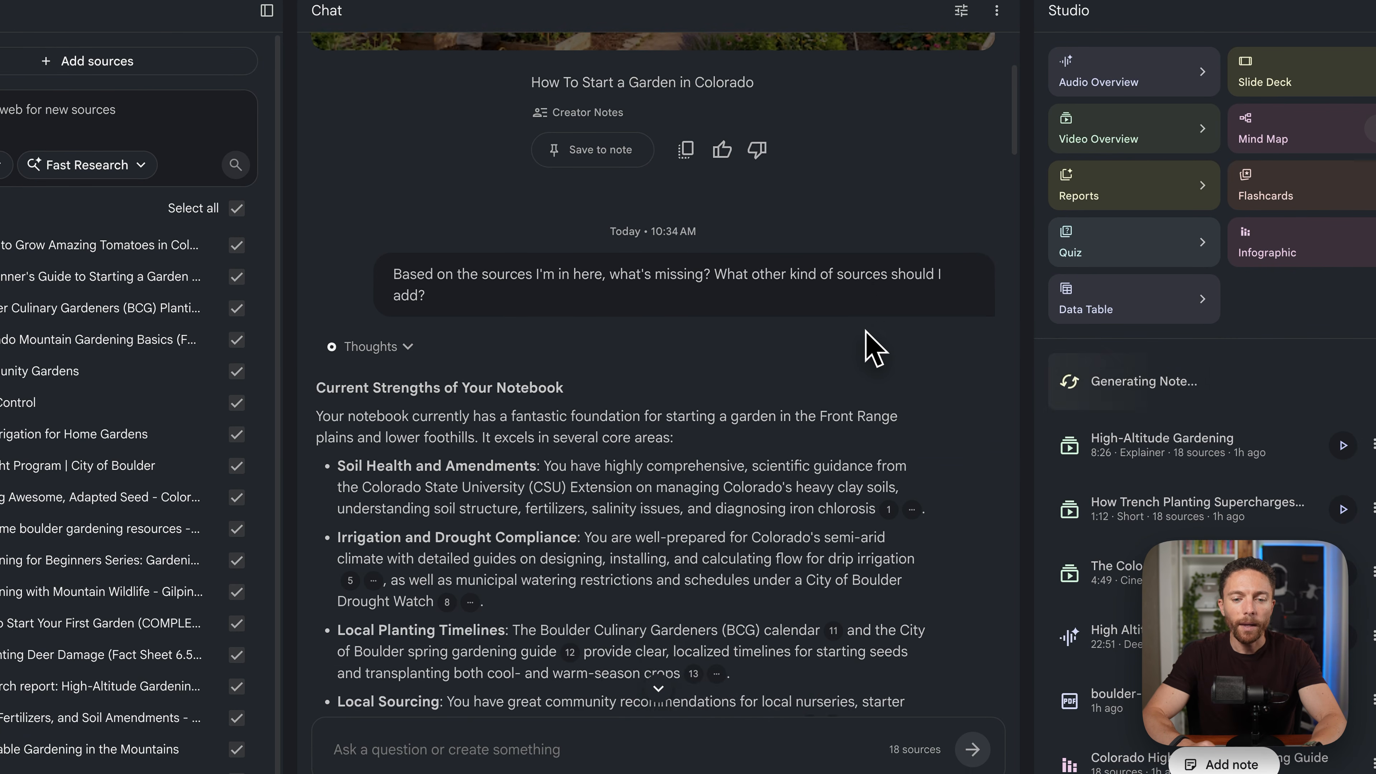
{"action": "scroll", "coordinate": [875, 350], "scroll_direction": "down", "scroll_amount": 10}
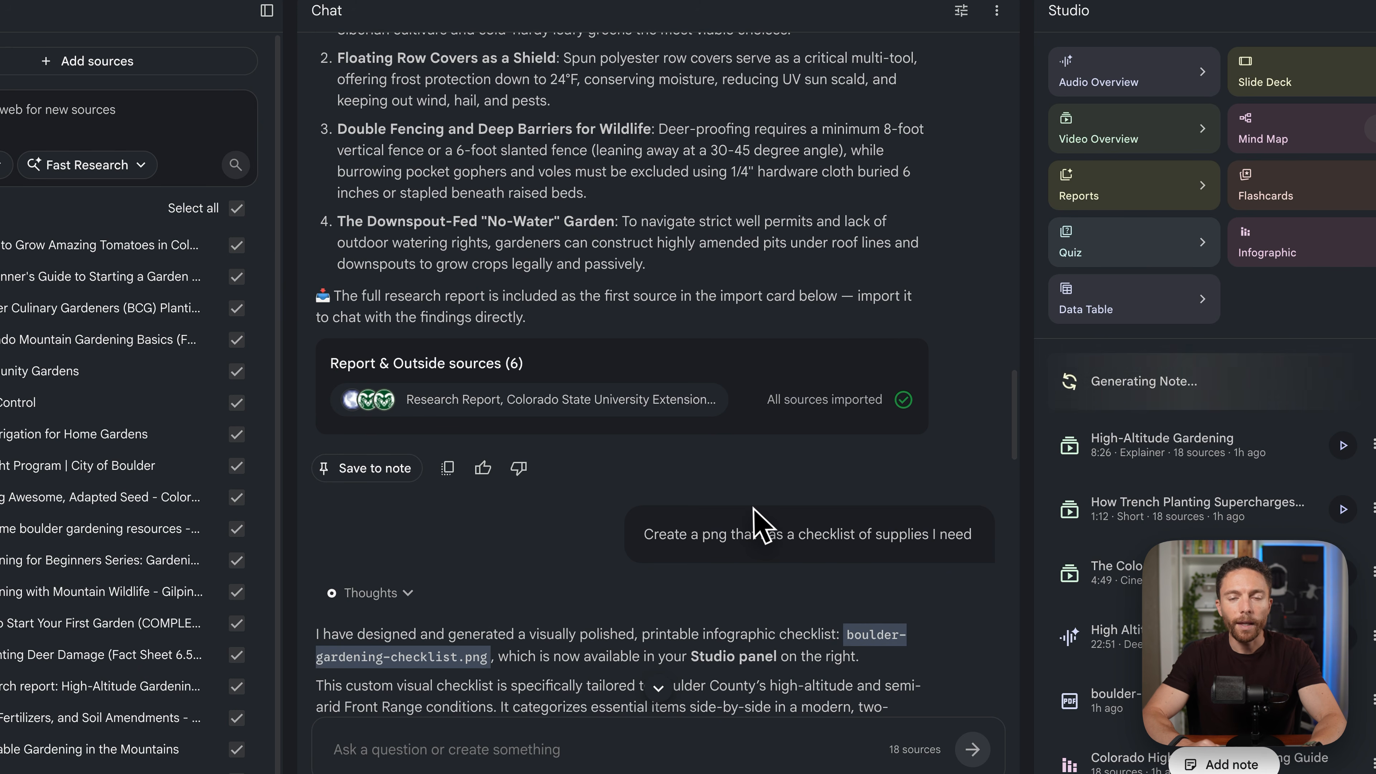
{"action": "scroll", "coordinate": [761, 525], "scroll_direction": "down", "scroll_amount": 15}
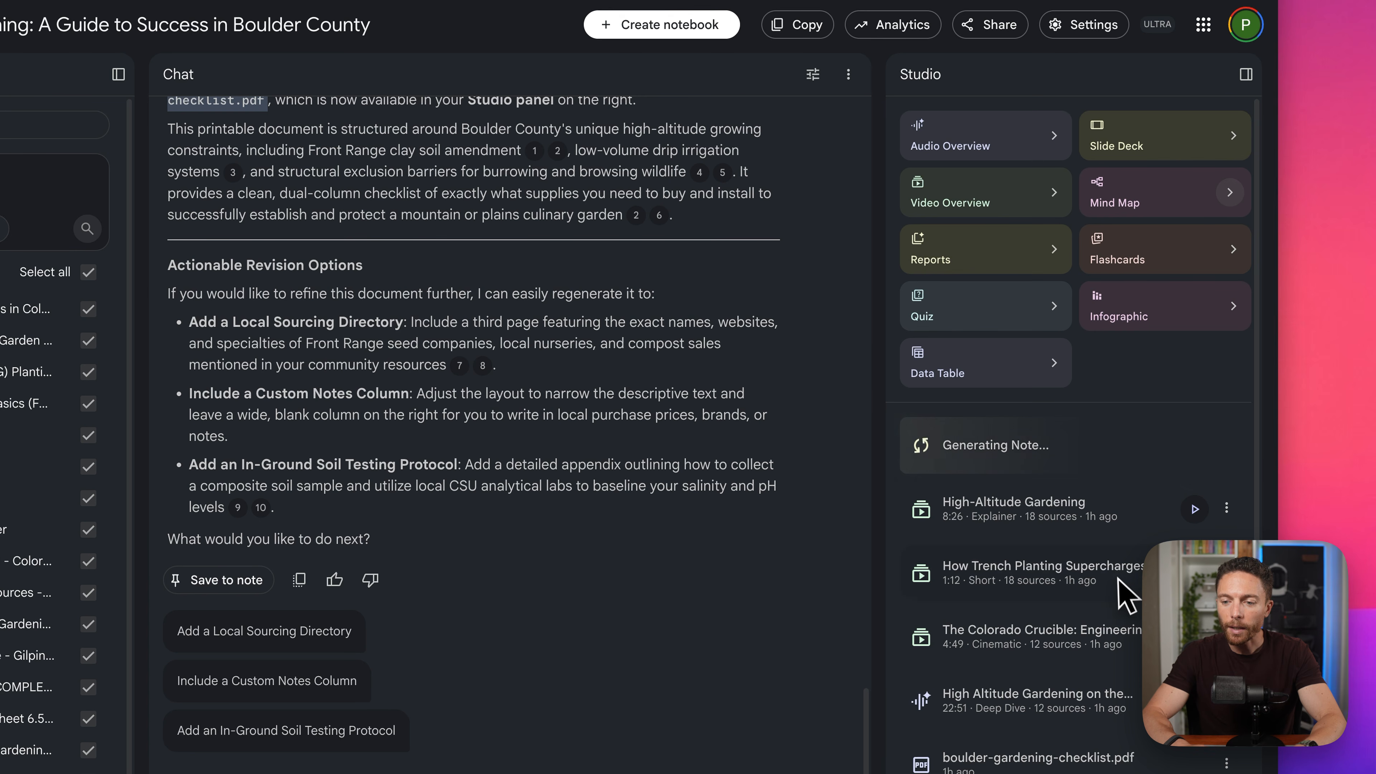
- Open the Front Range Garden Blueprint slide deck from the Studio outputs and look through its first six slides
{"action": "scroll", "coordinate": [1127, 597], "scroll_direction": "down", "scroll_amount": 5}
{"action": "scroll", "coordinate": [1124, 596], "scroll_direction": "up", "scroll_amount": 1}
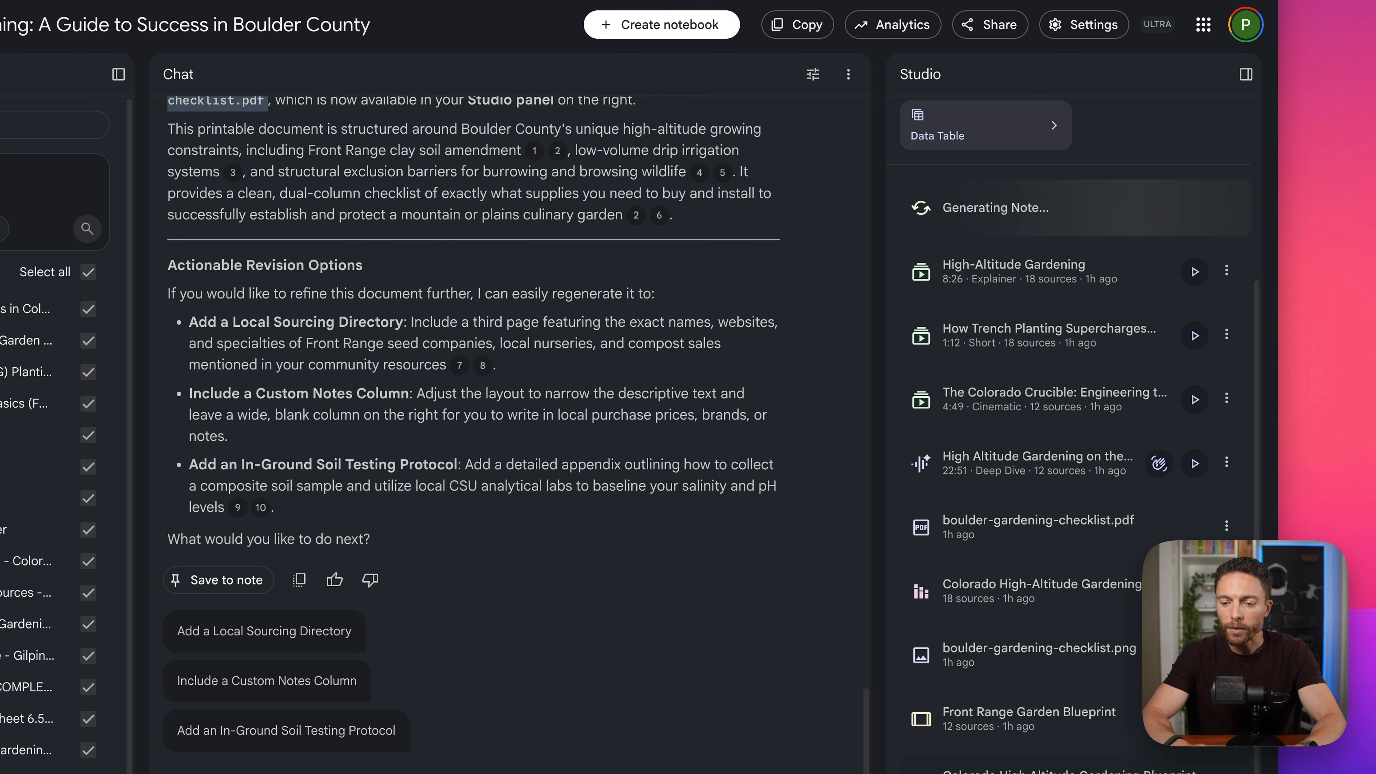
{"action": "left_click", "coordinate": [1004, 772]}
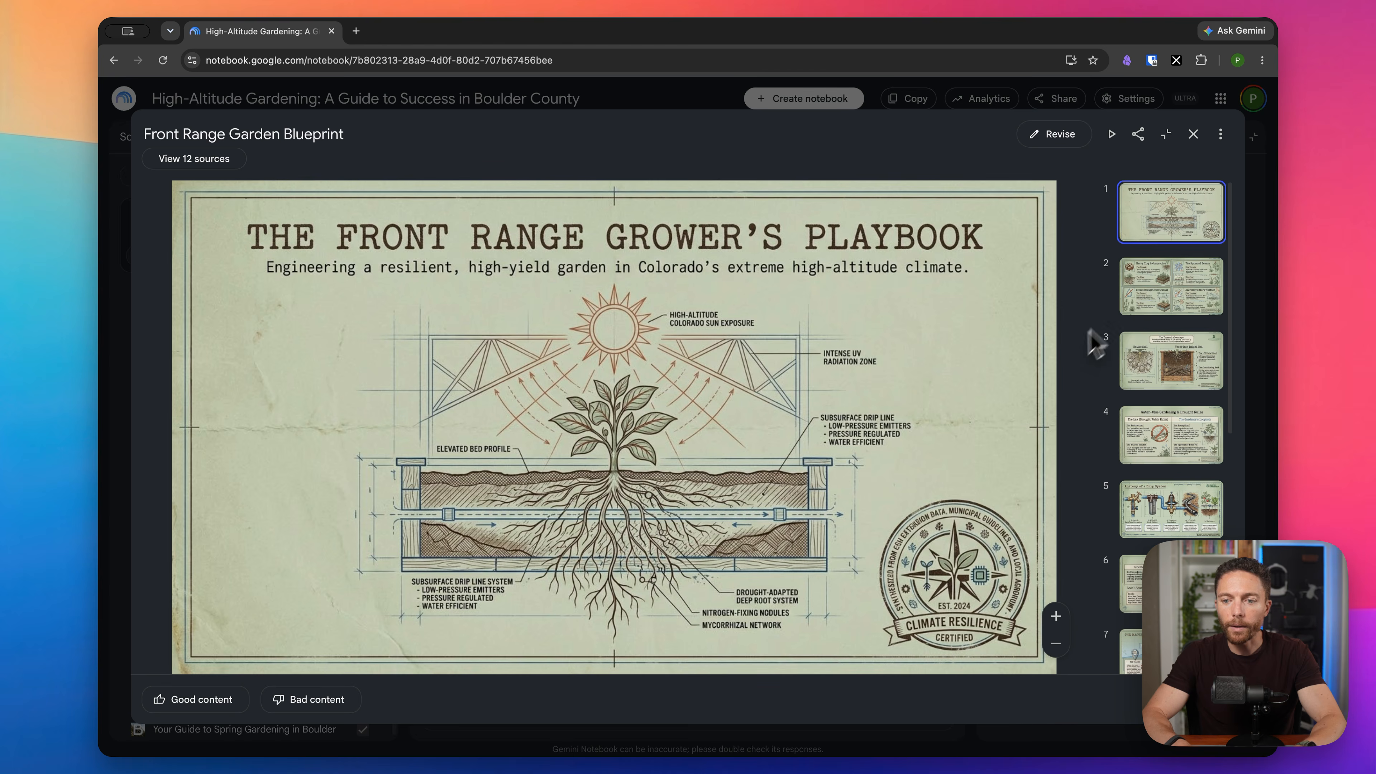
{"action": "left_click", "coordinate": [1181, 284]}
{"action": "left_click", "coordinate": [1172, 386]}
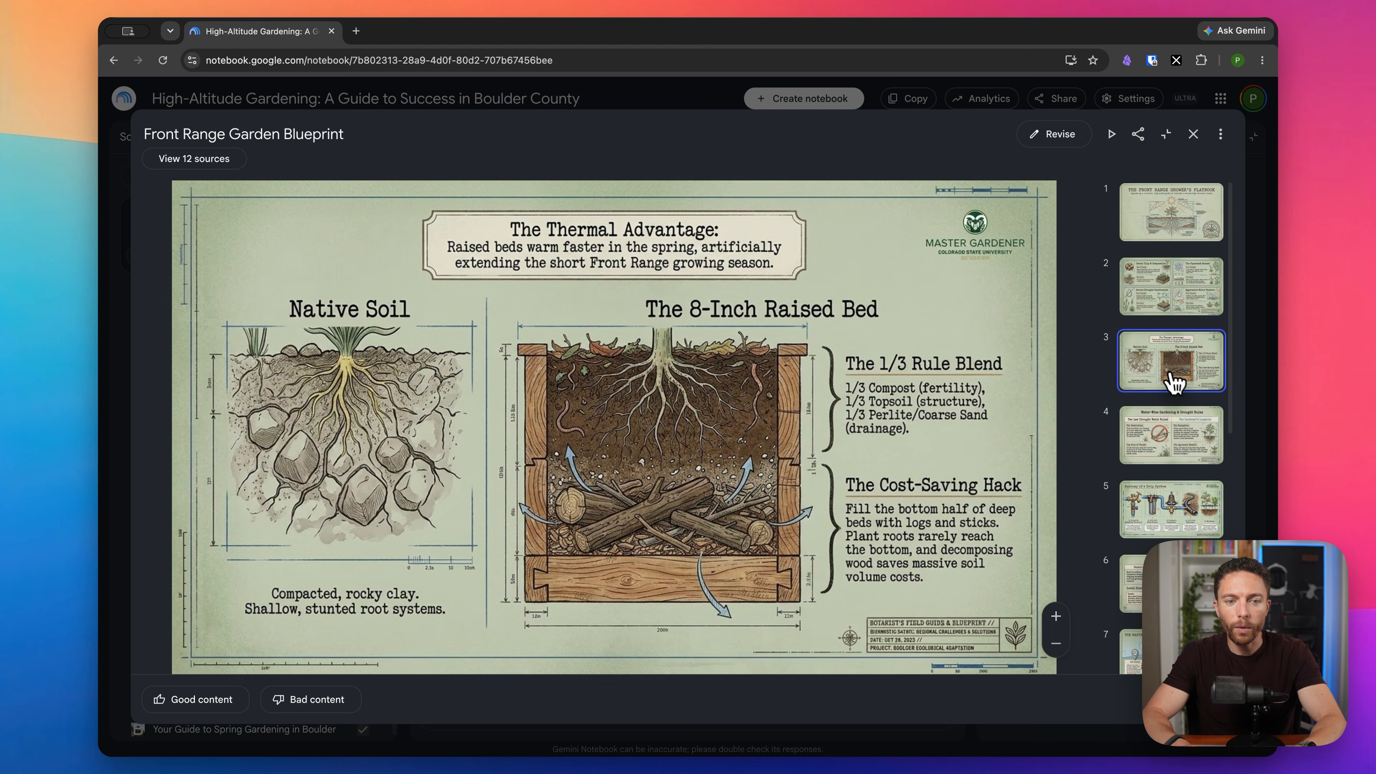
{"action": "left_click", "coordinate": [1159, 442]}
{"action": "left_click", "coordinate": [1165, 518]}
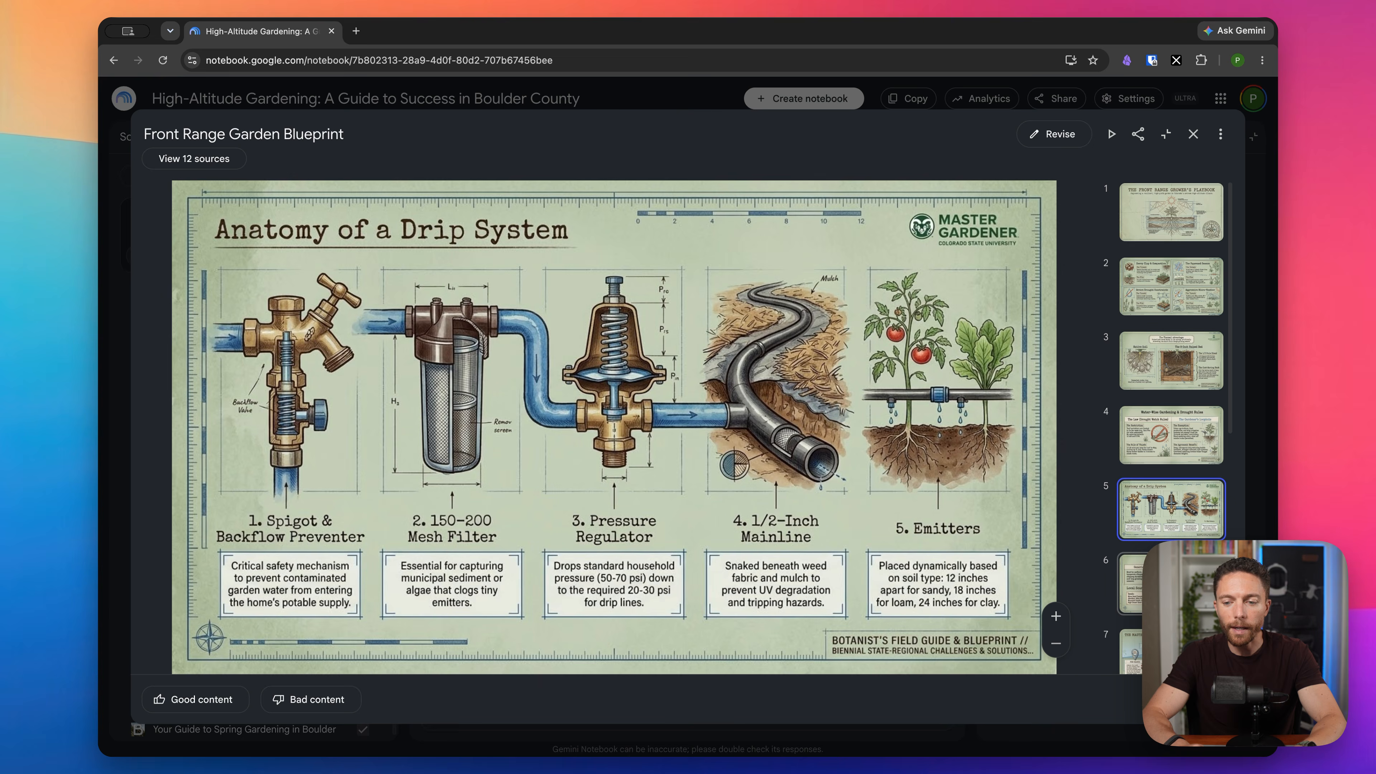
{"action": "left_click", "coordinate": [1133, 582]}
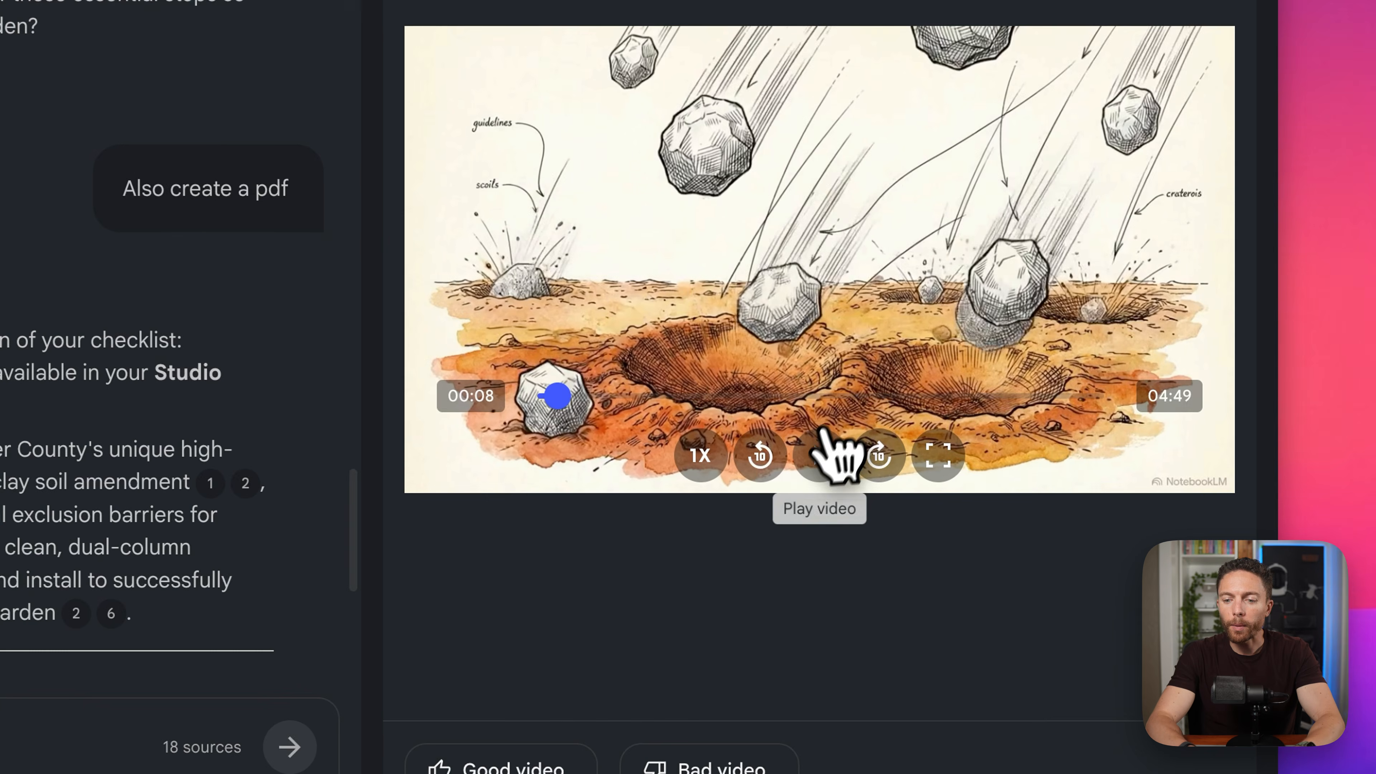
- Play part of the Colorado Crucible video overview, pause it and close the video view
{"action": "left_click", "coordinate": [825, 466]}
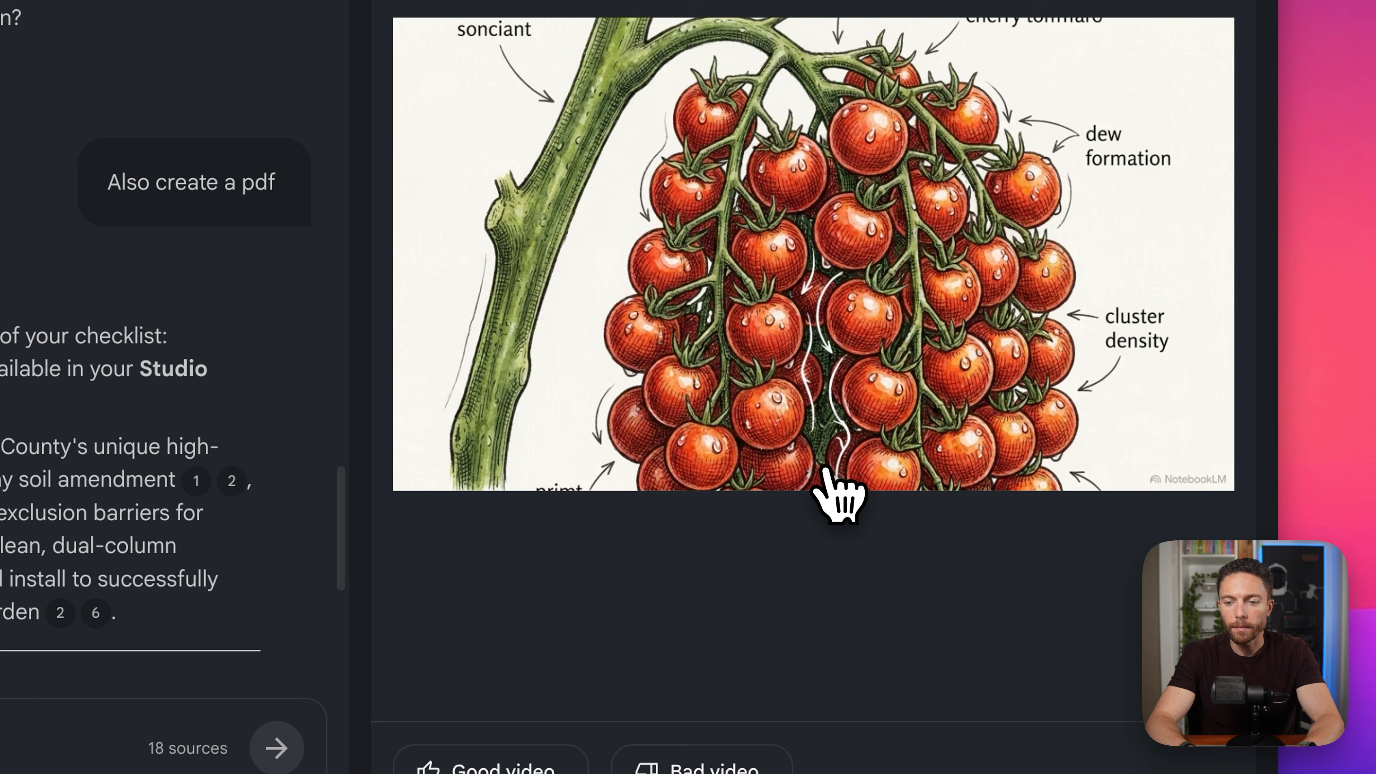
{"action": "mouse_move", "coordinate": [824, 463]}
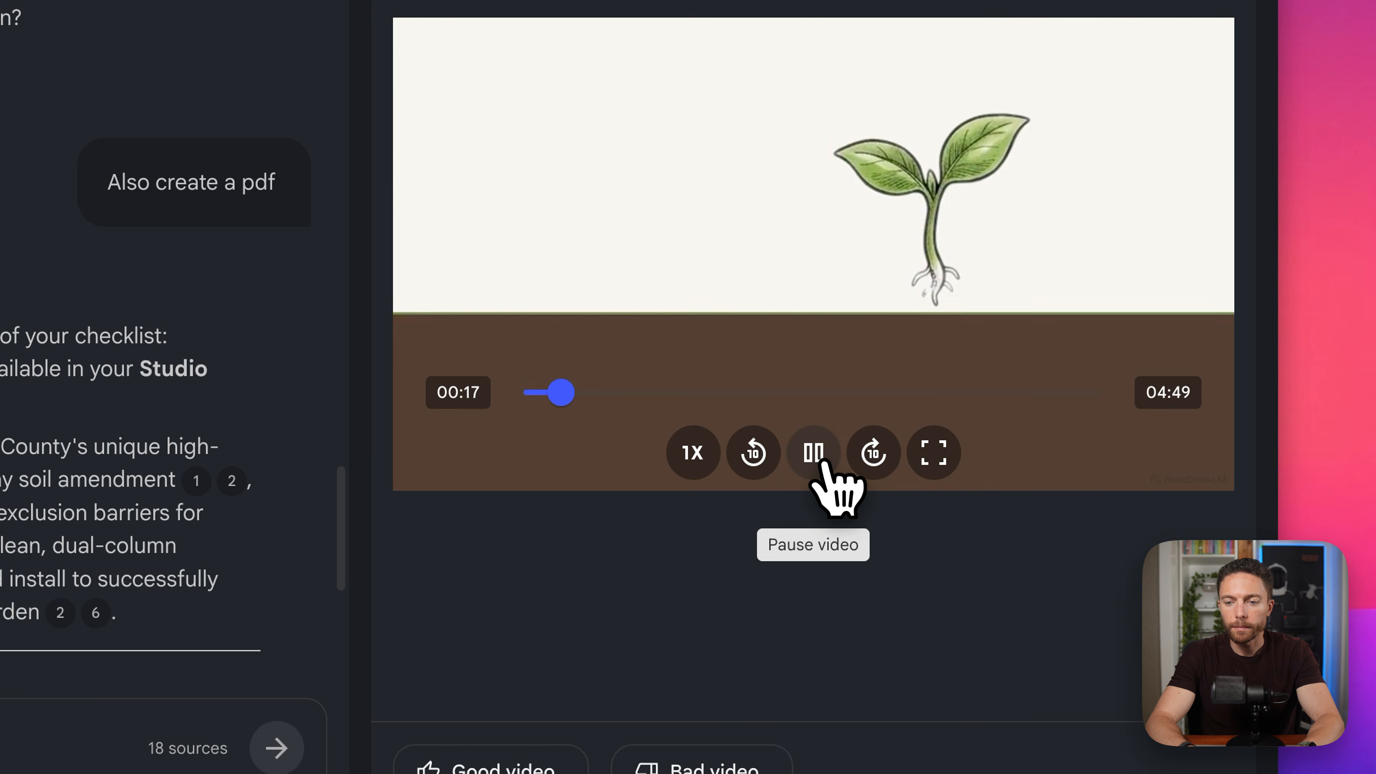
{"action": "left_click", "coordinate": [824, 464]}
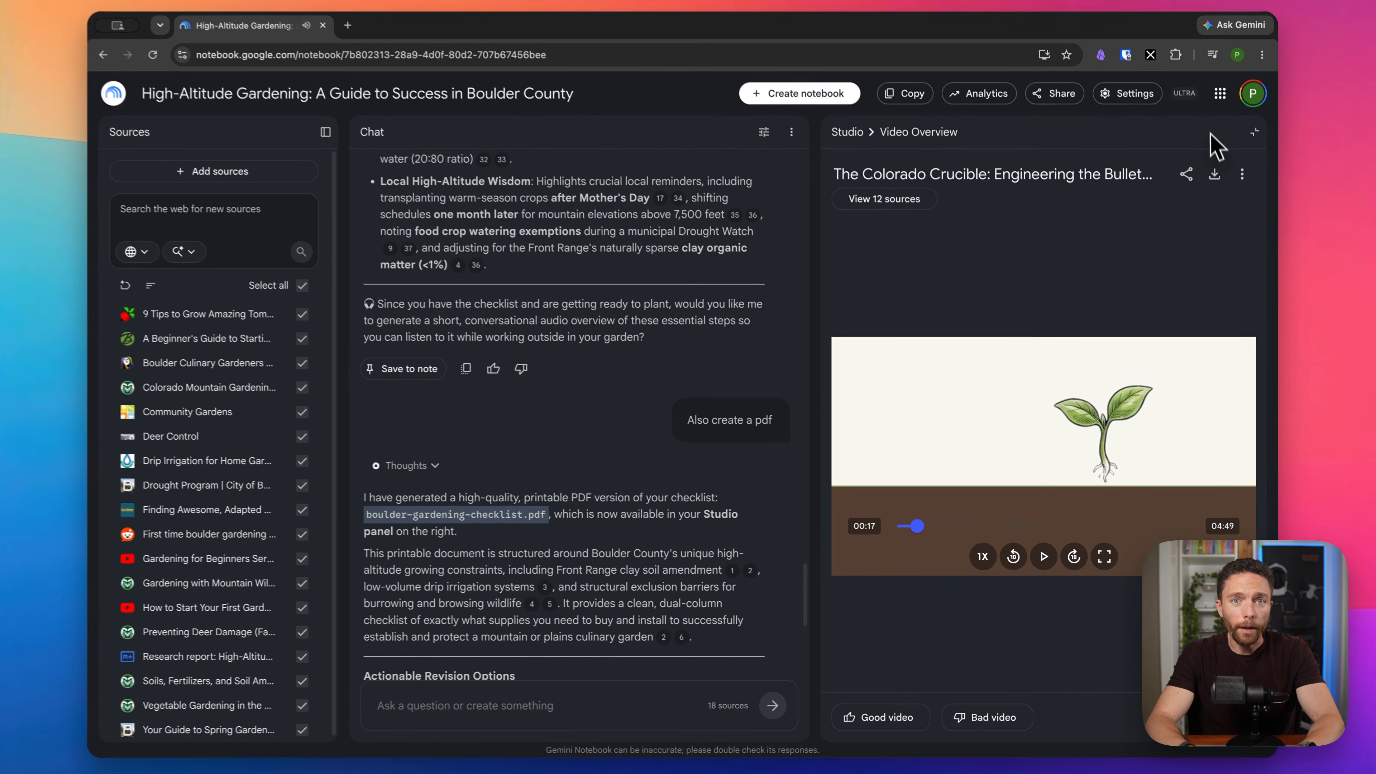
{"action": "left_click", "coordinate": [1255, 139]}
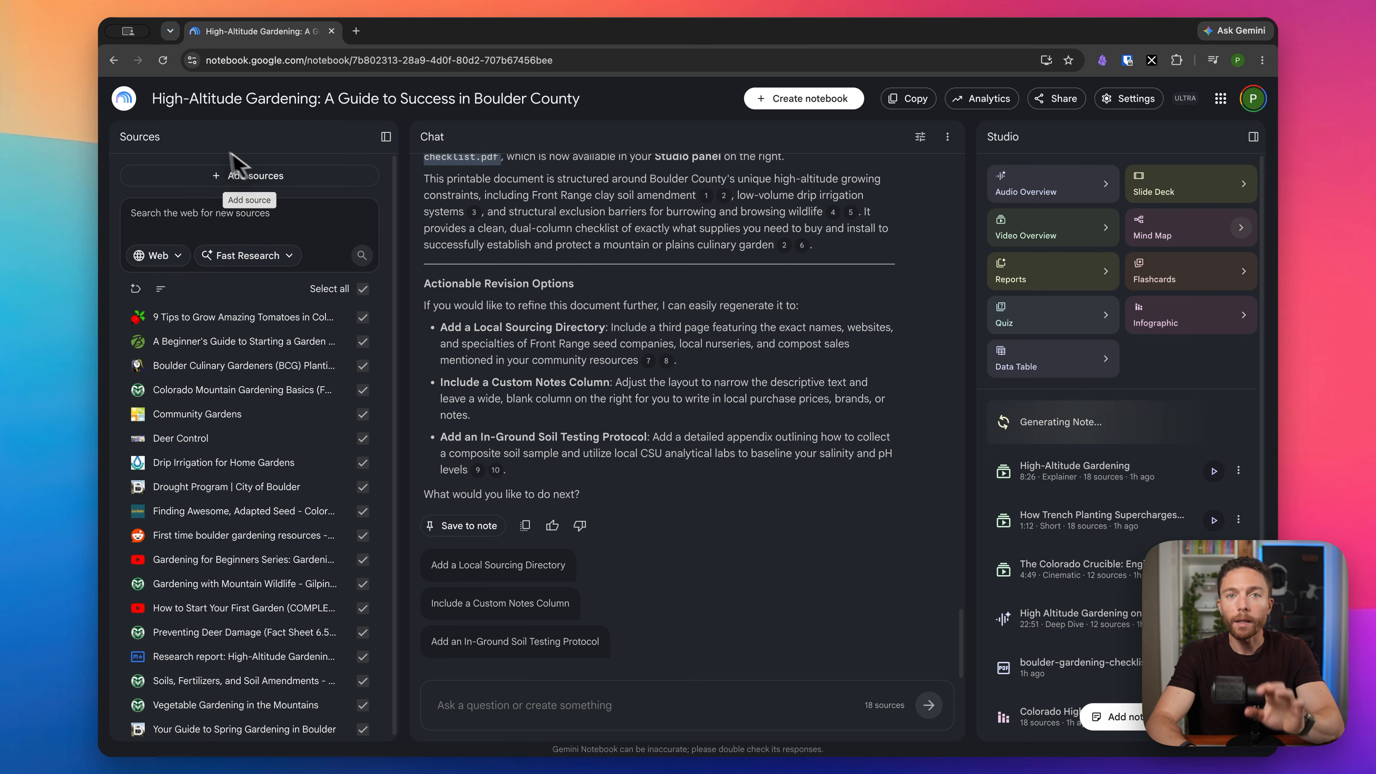
- Return to the notebook library and create a new notebook
{"action": "left_click", "coordinate": [124, 101]}
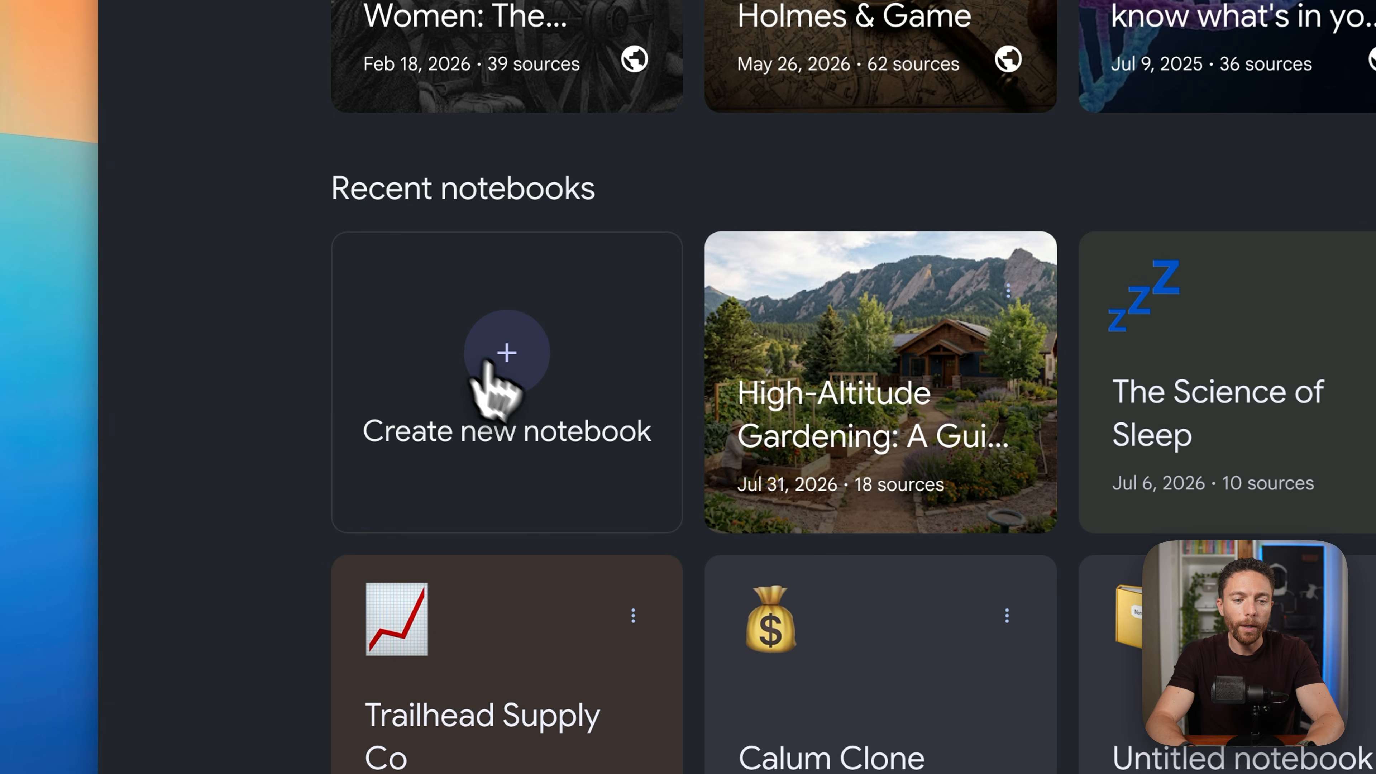
{"action": "left_click", "coordinate": [524, 348]}
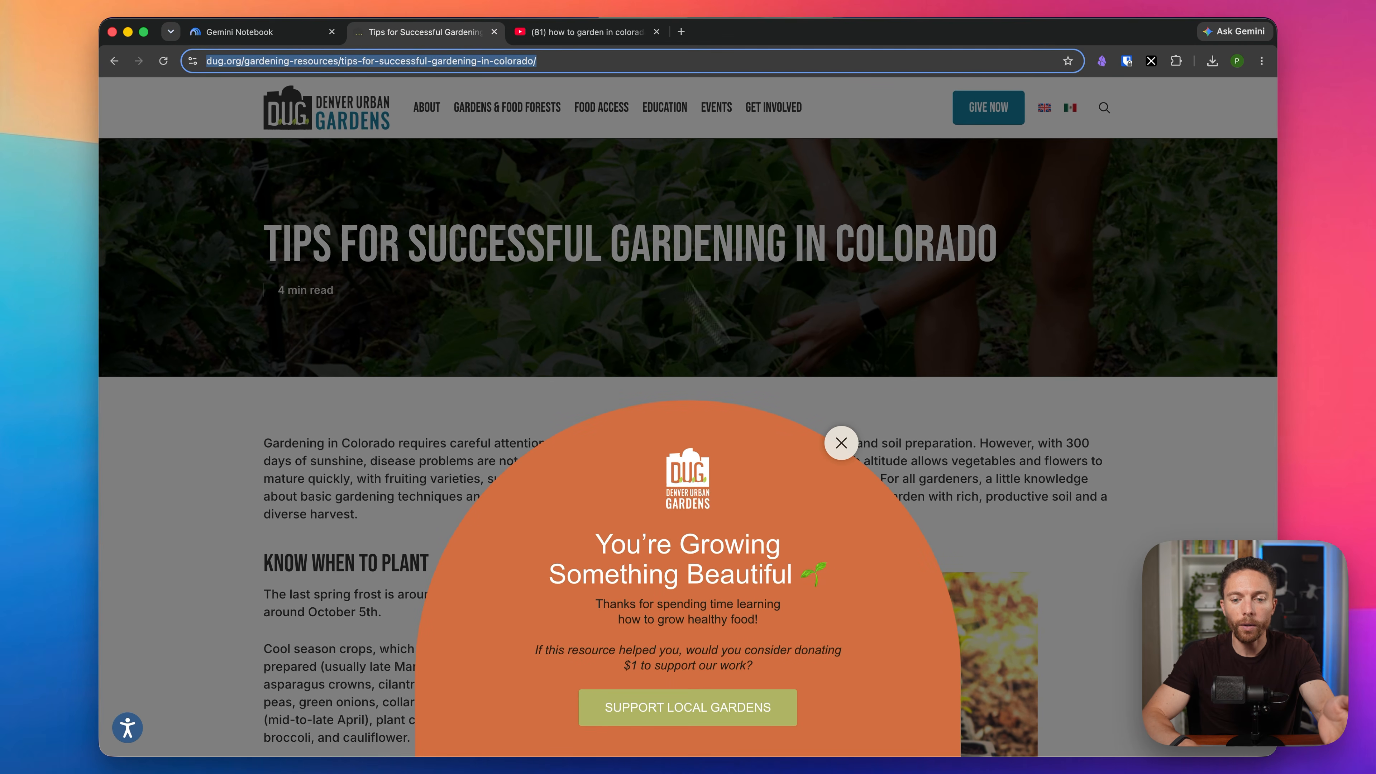
- Copy the Denver Urban Gardens article's URL and paste it into the new notebook's website source links
{"action": "left_click", "coordinate": [841, 442]}
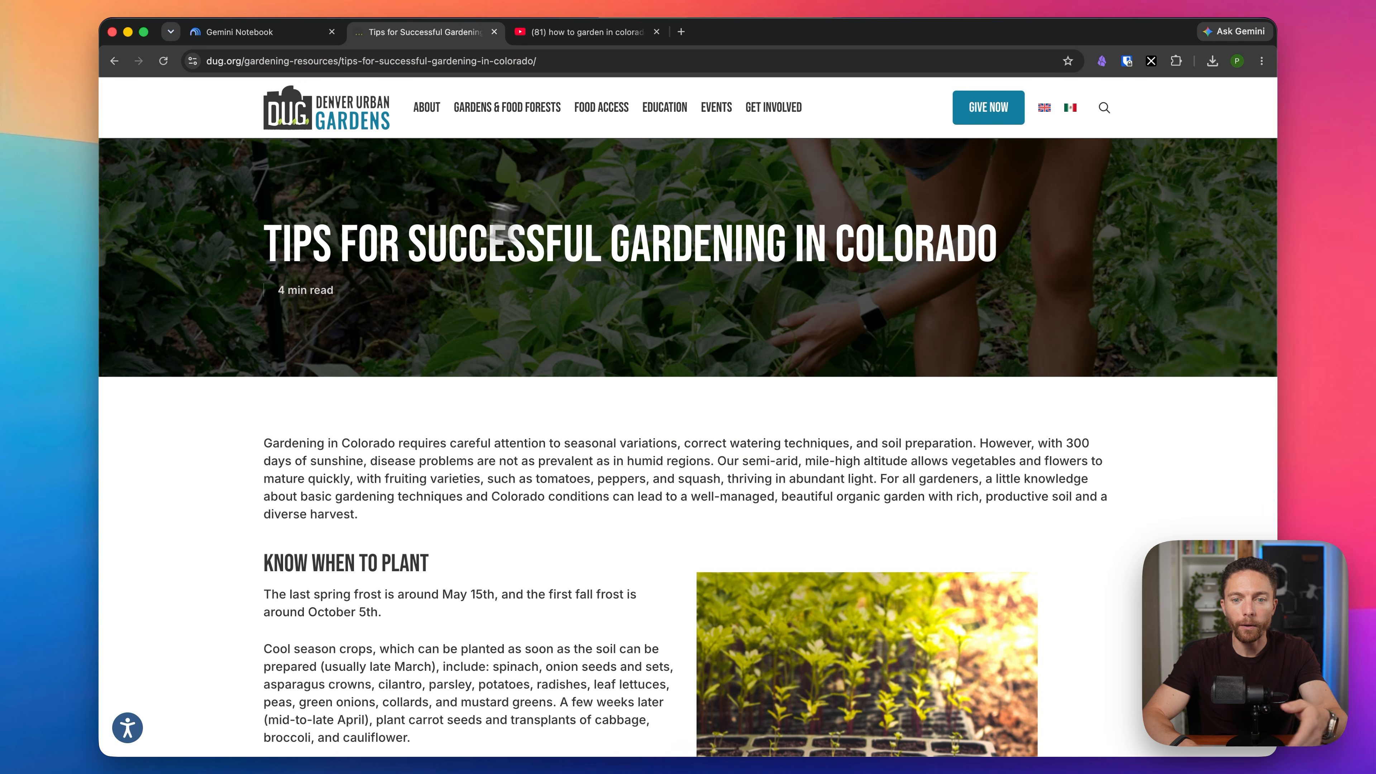
{"action": "left_click", "coordinate": [442, 61]}
{"action": "key", "text": "ctrl+c"}
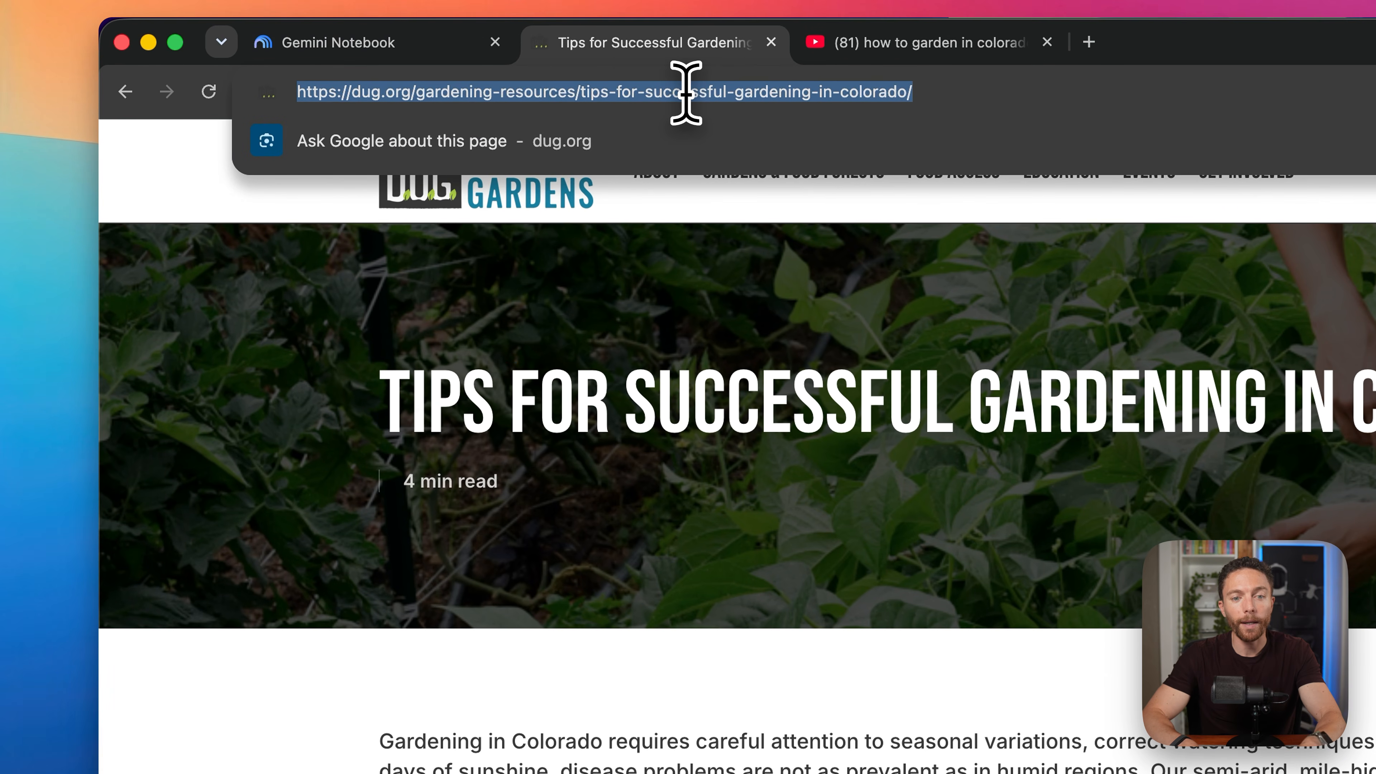
{"action": "left_click", "coordinate": [390, 43]}
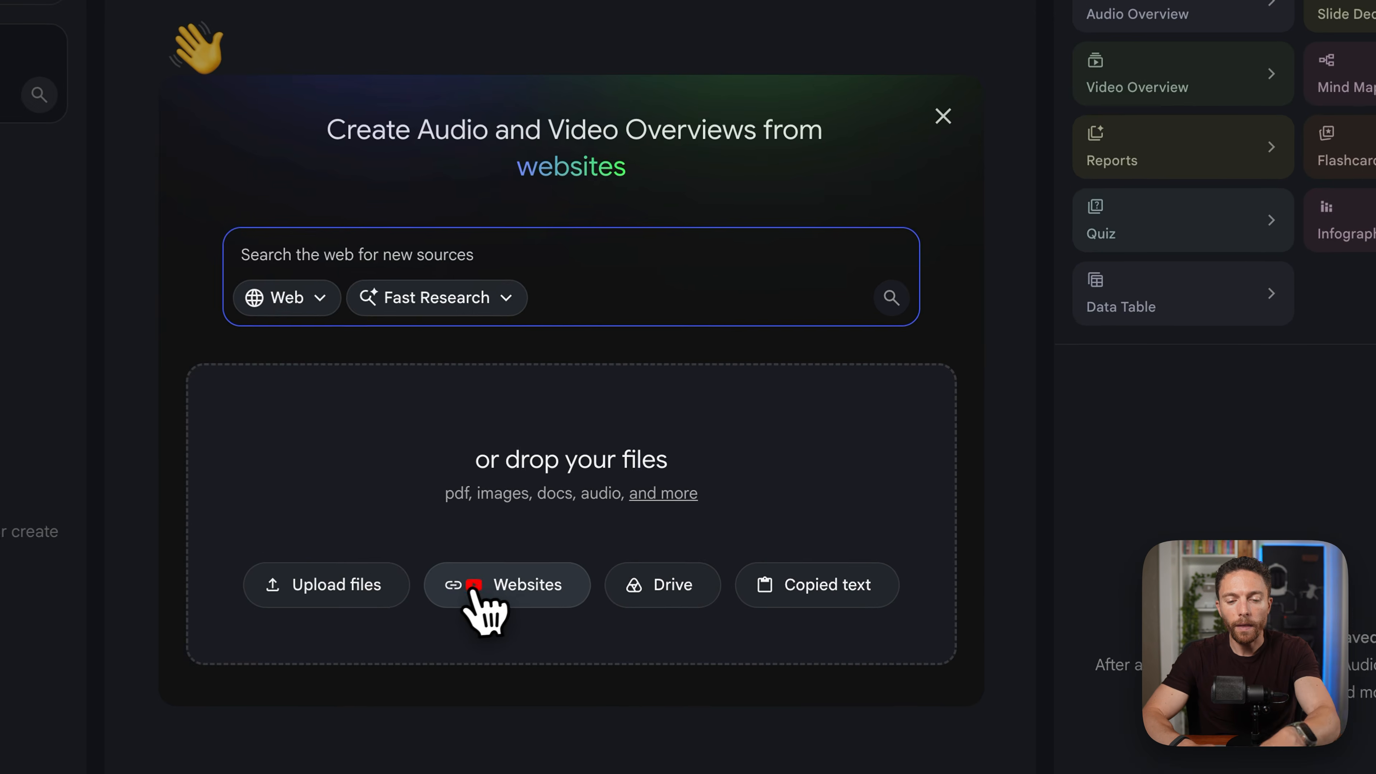
{"action": "left_click", "coordinate": [507, 592]}
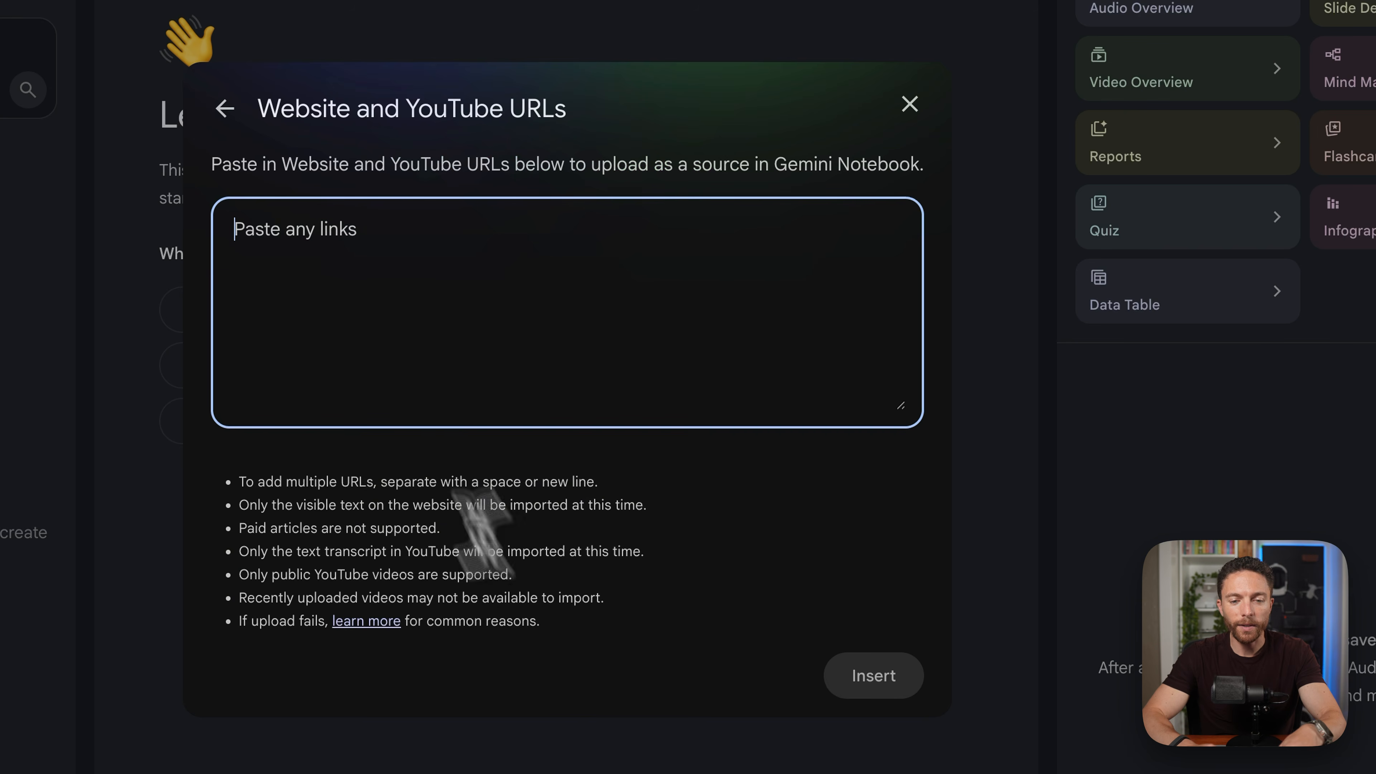
{"action": "key", "text": "ctrl+v"}
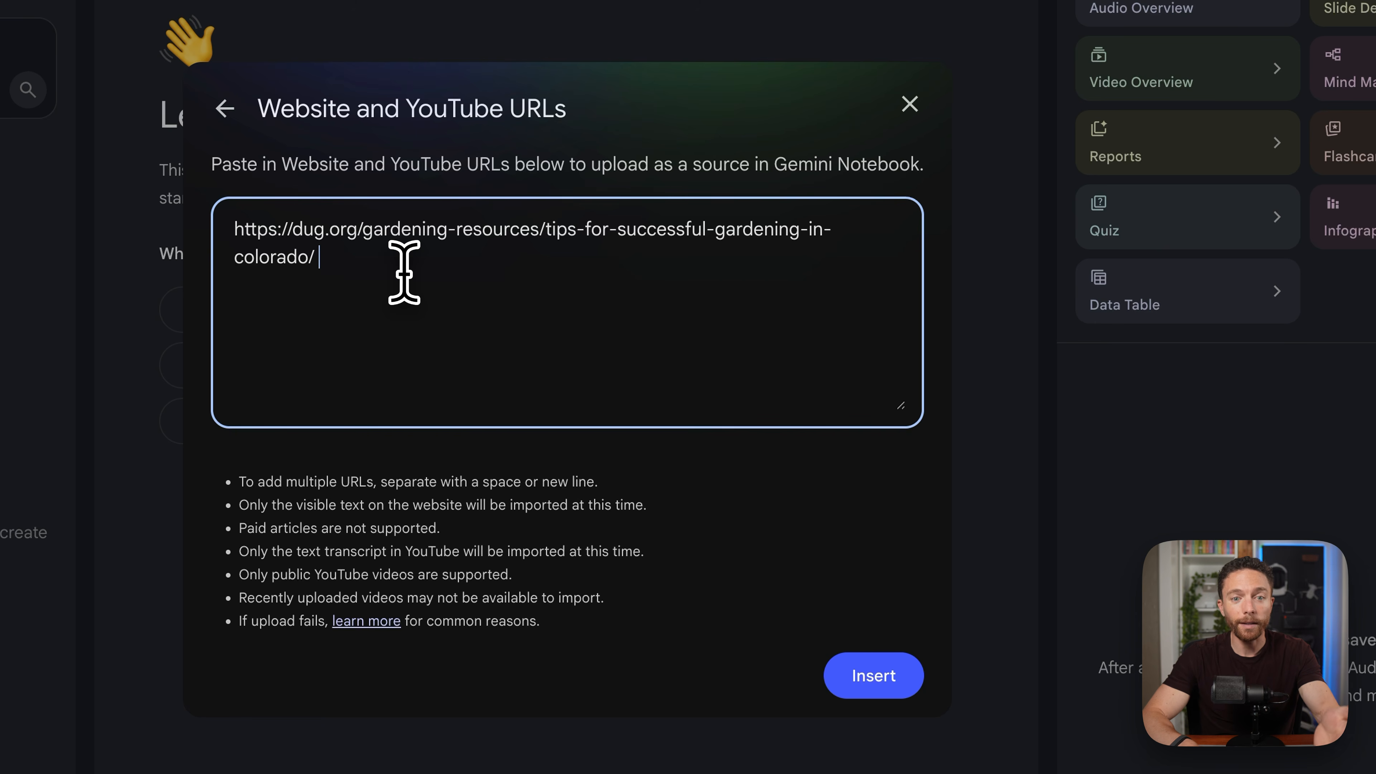
- Copy the share link of YouTube's "Getting Started with Vegetable Gardening in Colorado" video and paste it after the article URL in the notebook's source links
{"action": "left_click", "coordinate": [558, 32]}
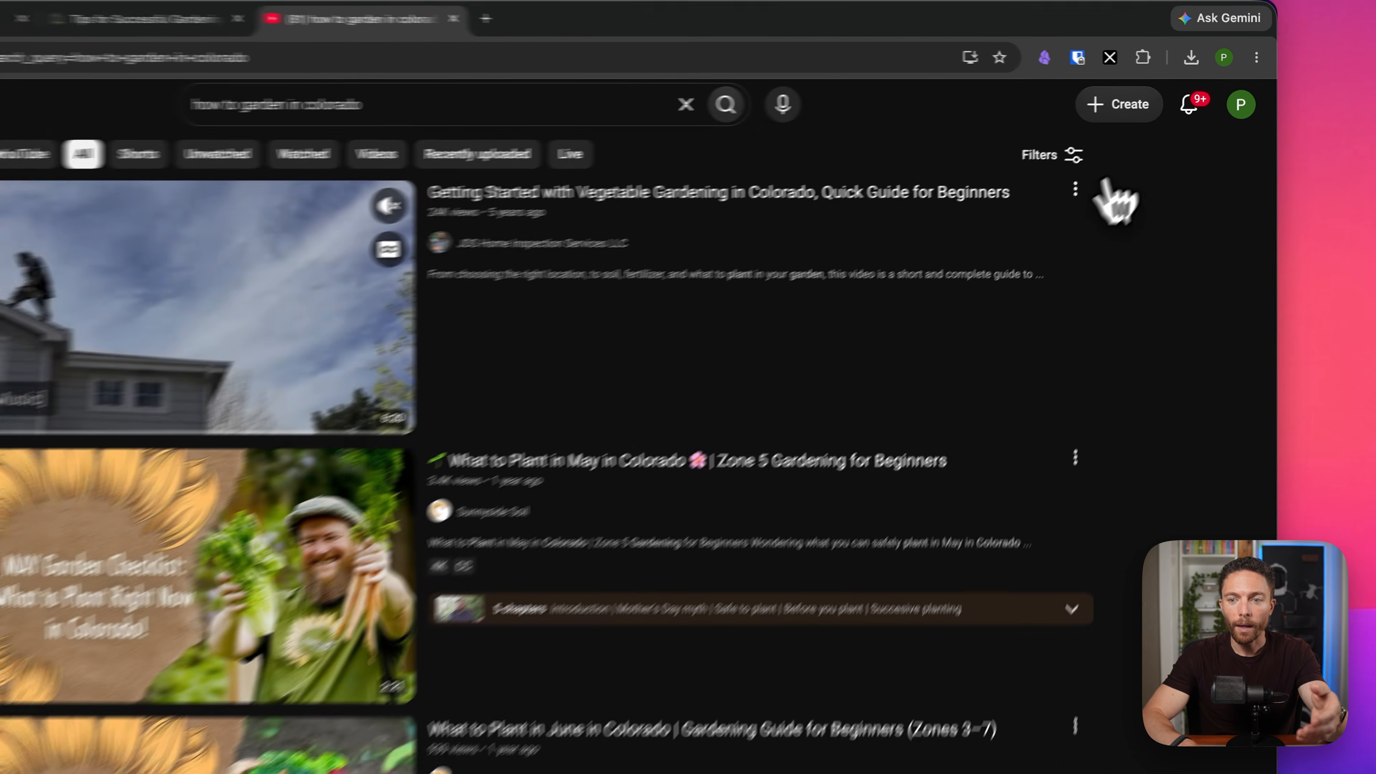
{"action": "left_click", "coordinate": [1076, 190]}
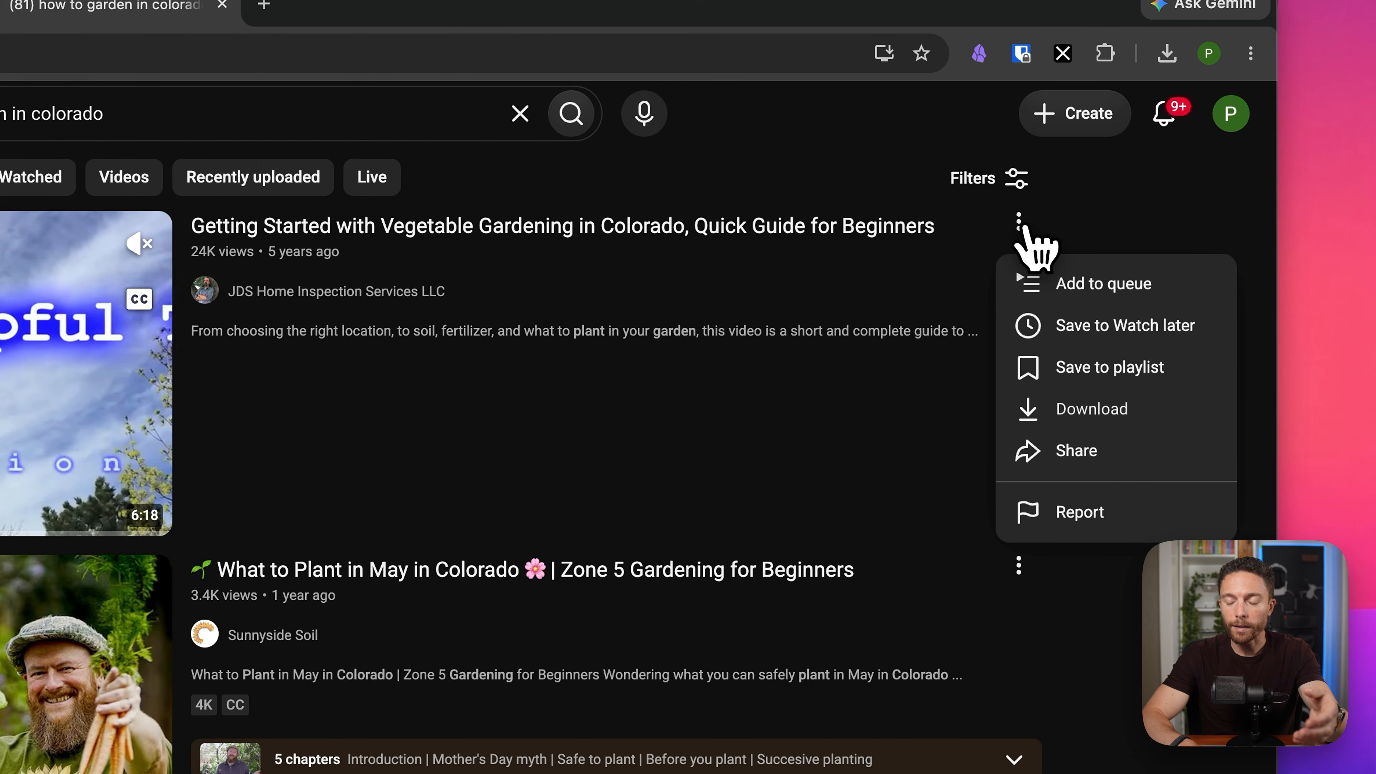
{"action": "left_click", "coordinate": [1089, 456]}
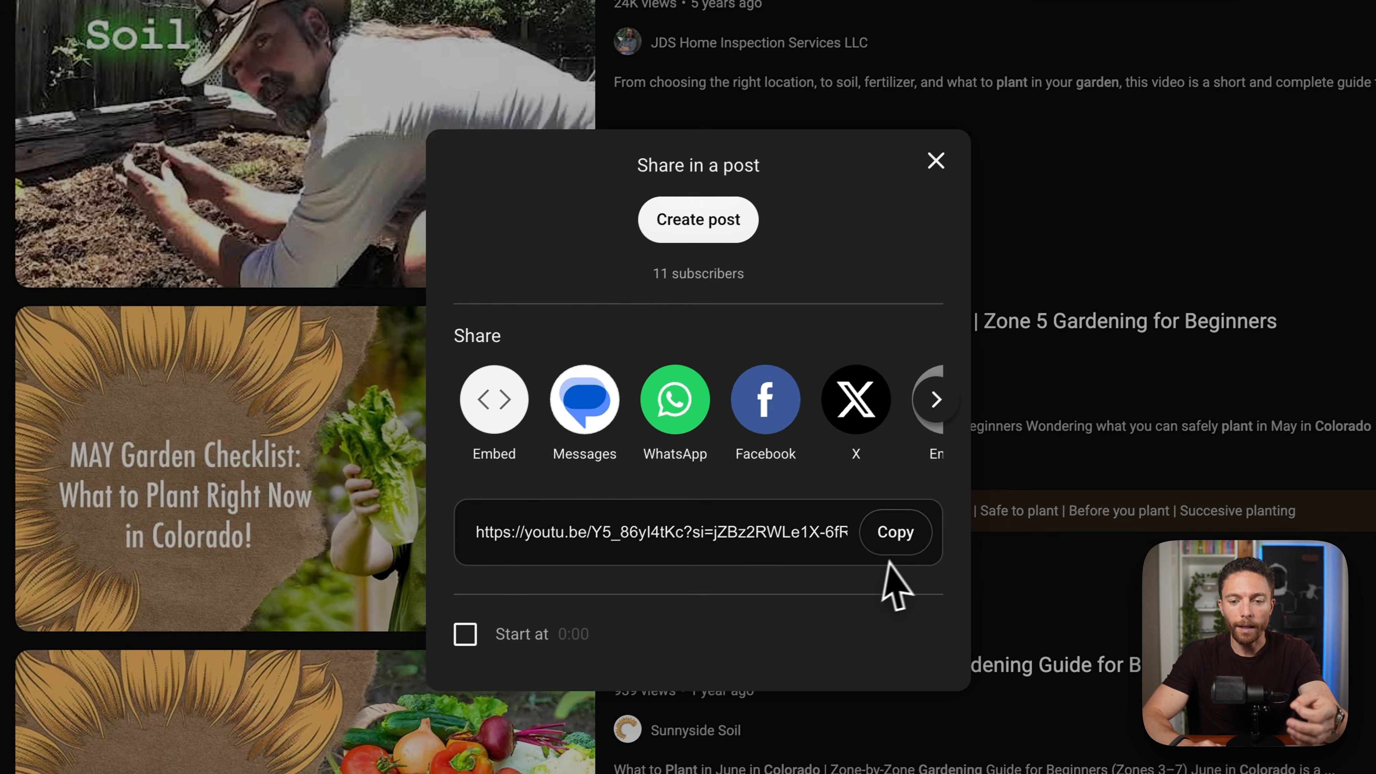
{"action": "left_click", "coordinate": [800, 588]}
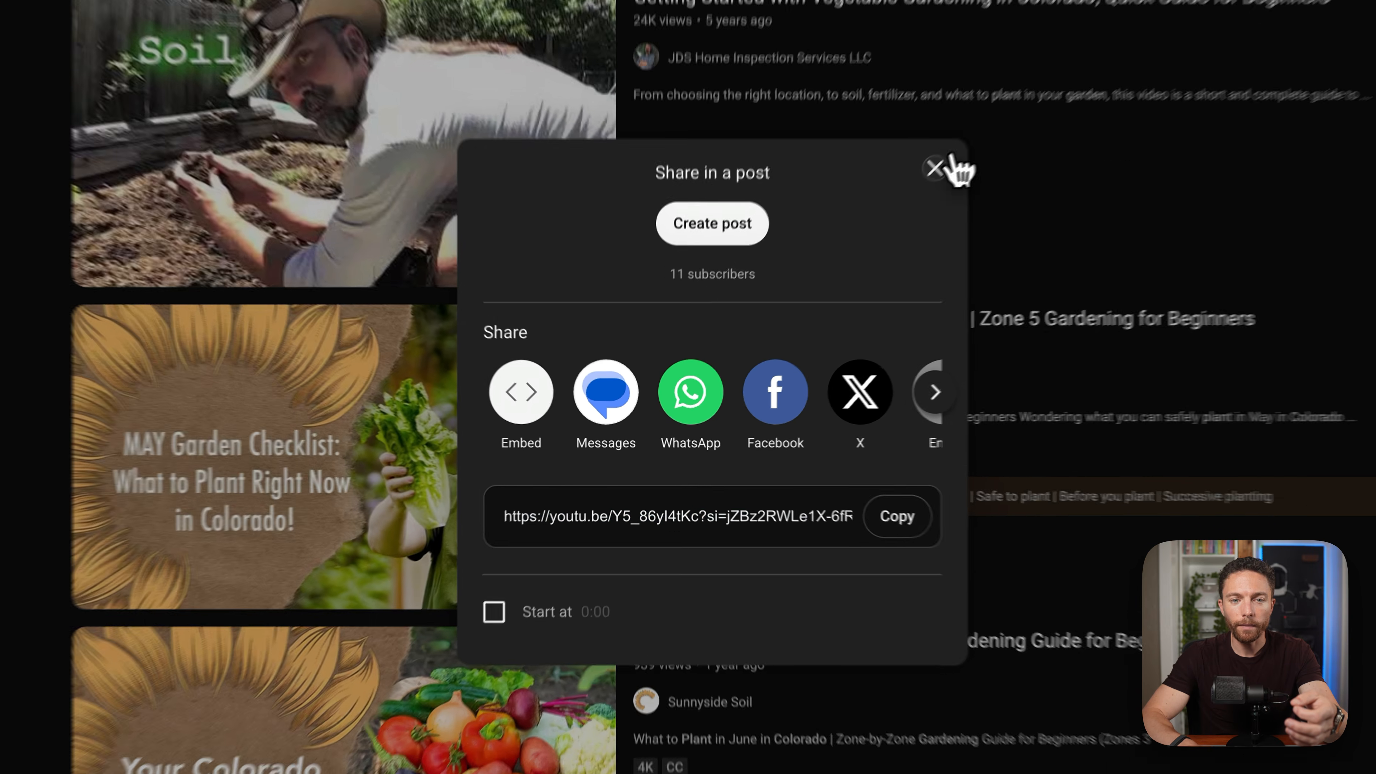
{"action": "left_click", "coordinate": [425, 29]}
{"action": "left_click", "coordinate": [235, 36]}
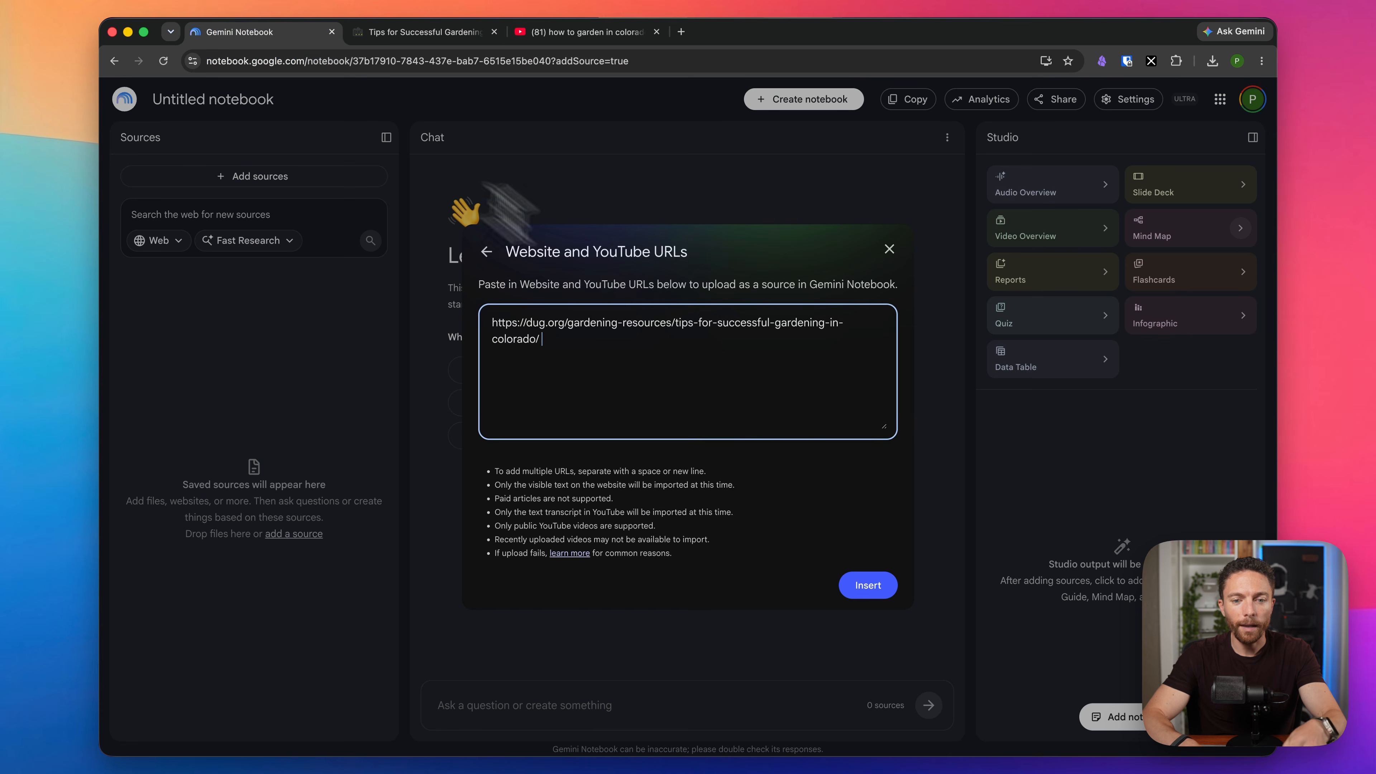
{"action": "key", "text": "super+v"}
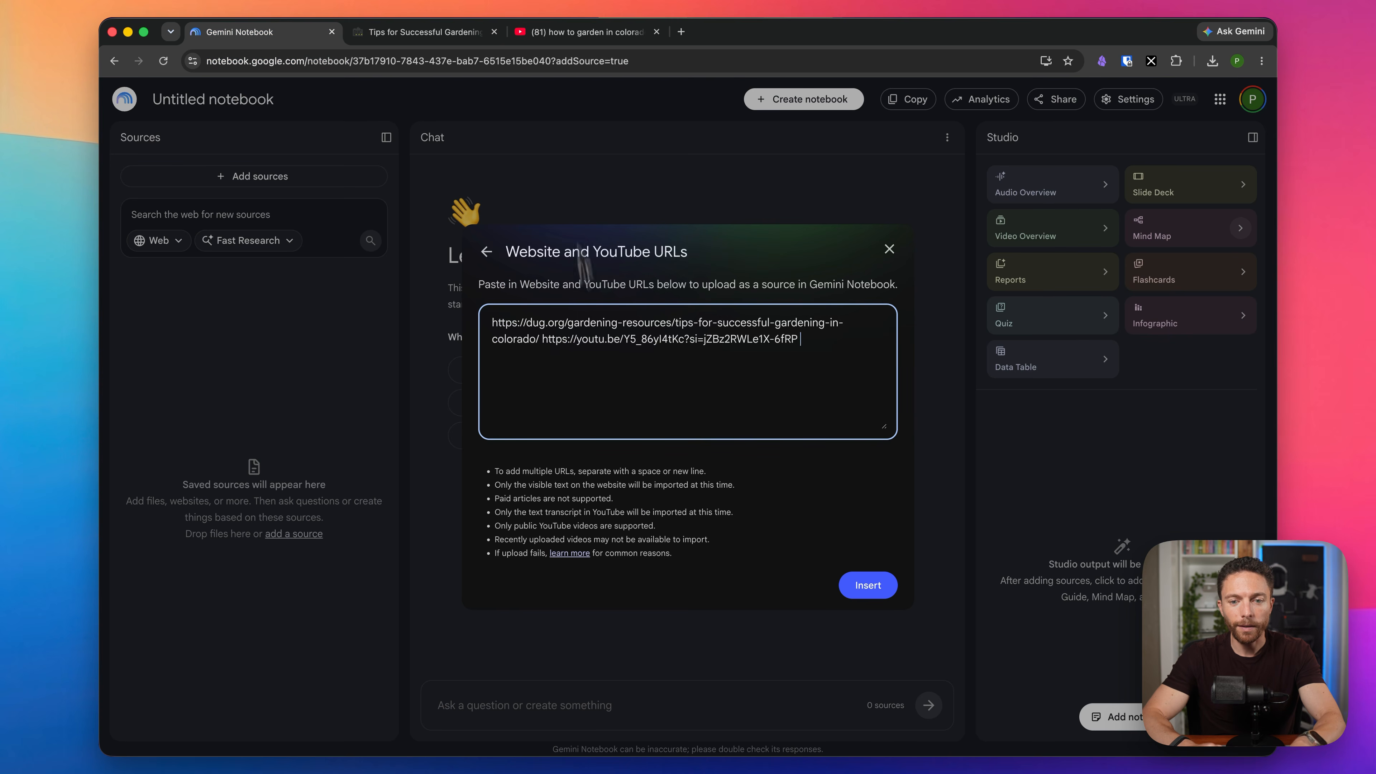
- Copy the share link of YouTube's "What to Plant in May in Colorado" video, add it to the notebook's source links and insert them all
{"action": "left_click", "coordinate": [544, 33]}
{"action": "left_click", "coordinate": [828, 271]}
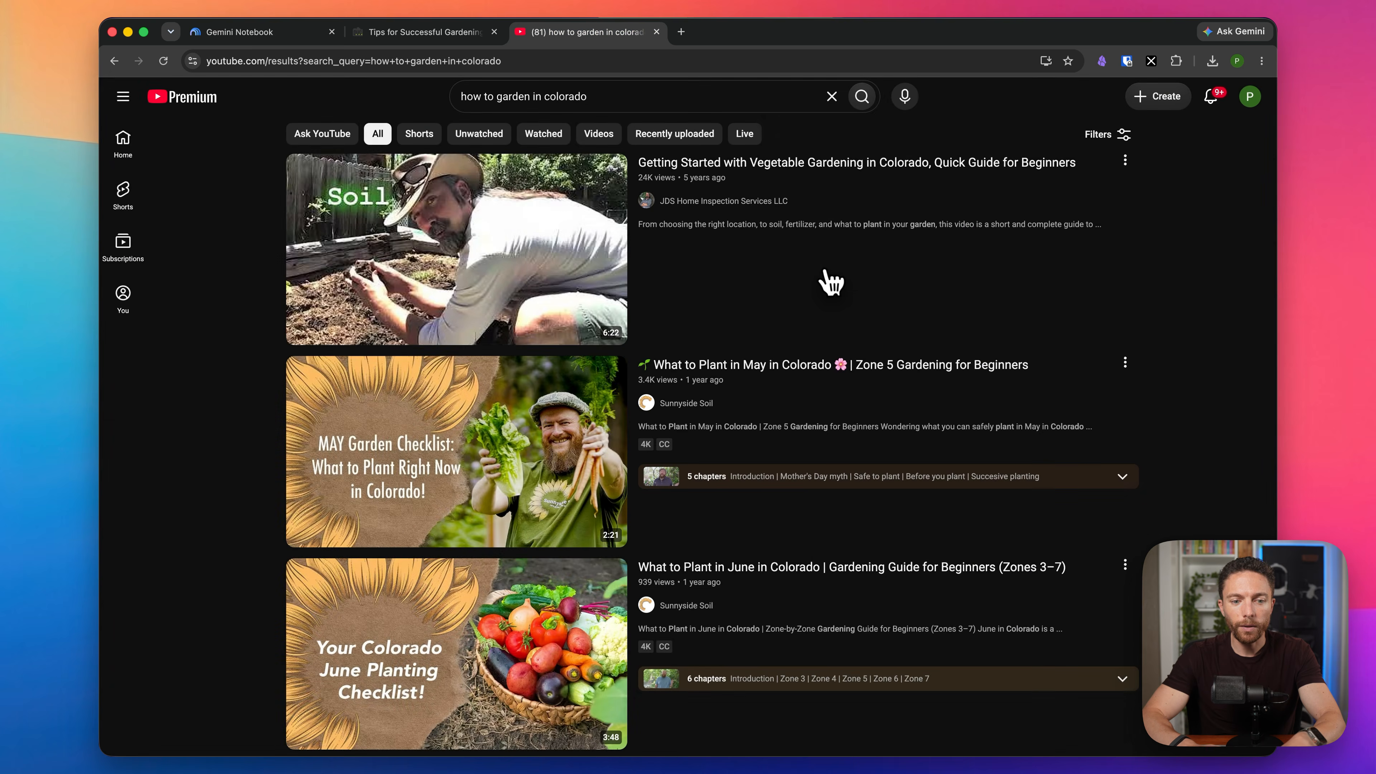
{"action": "left_click", "coordinate": [1125, 364]}
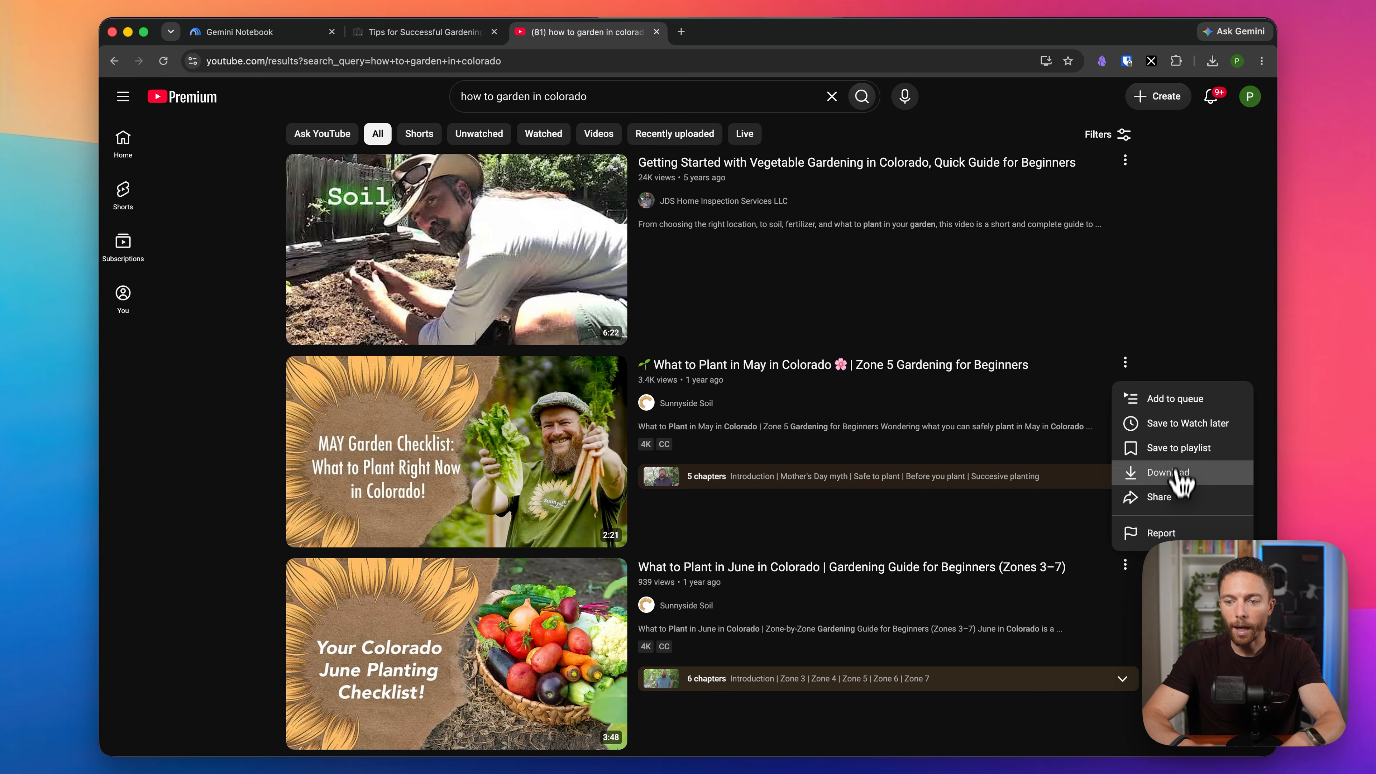
{"action": "left_click", "coordinate": [1175, 496]}
{"action": "left_click", "coordinate": [819, 493]}
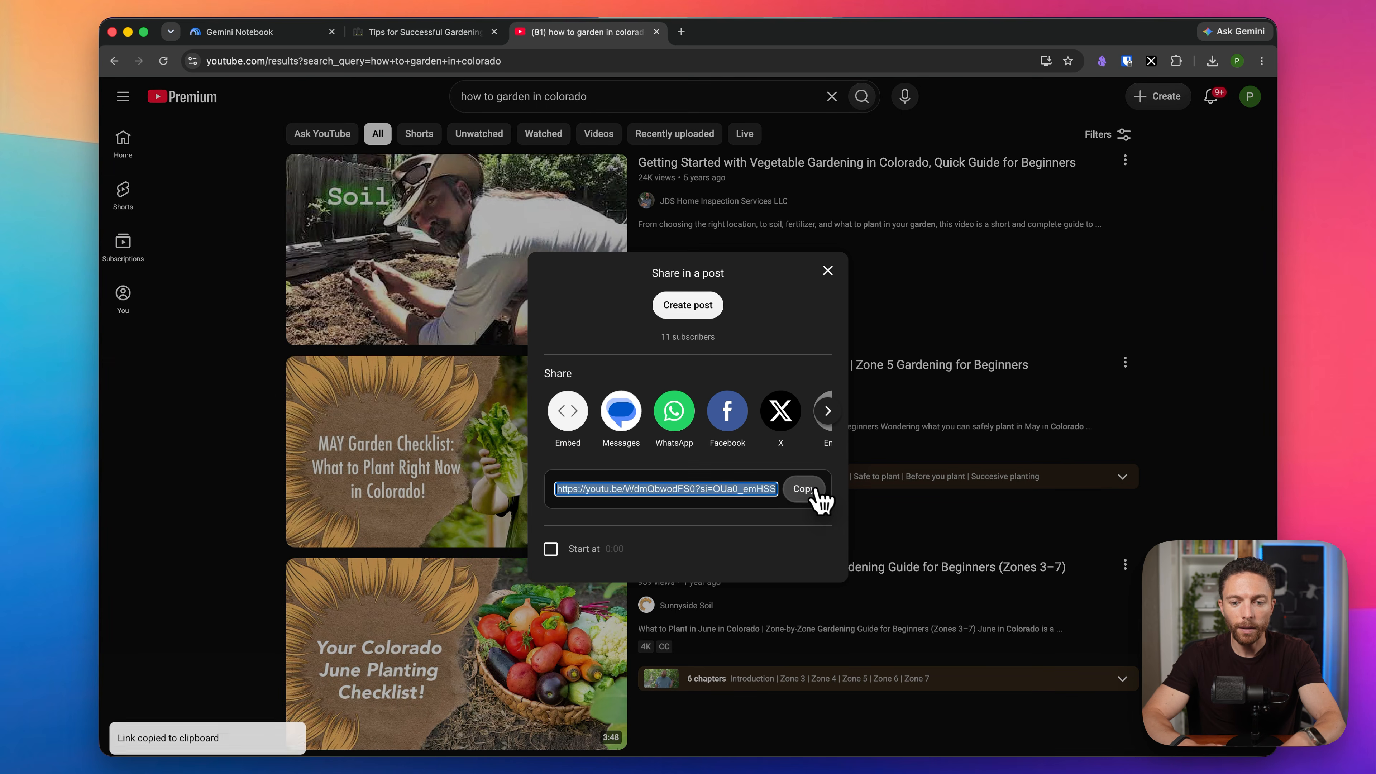
{"action": "left_click", "coordinate": [289, 36]}
{"action": "key", "text": "Return"}
{"action": "key", "text": "super+v"}
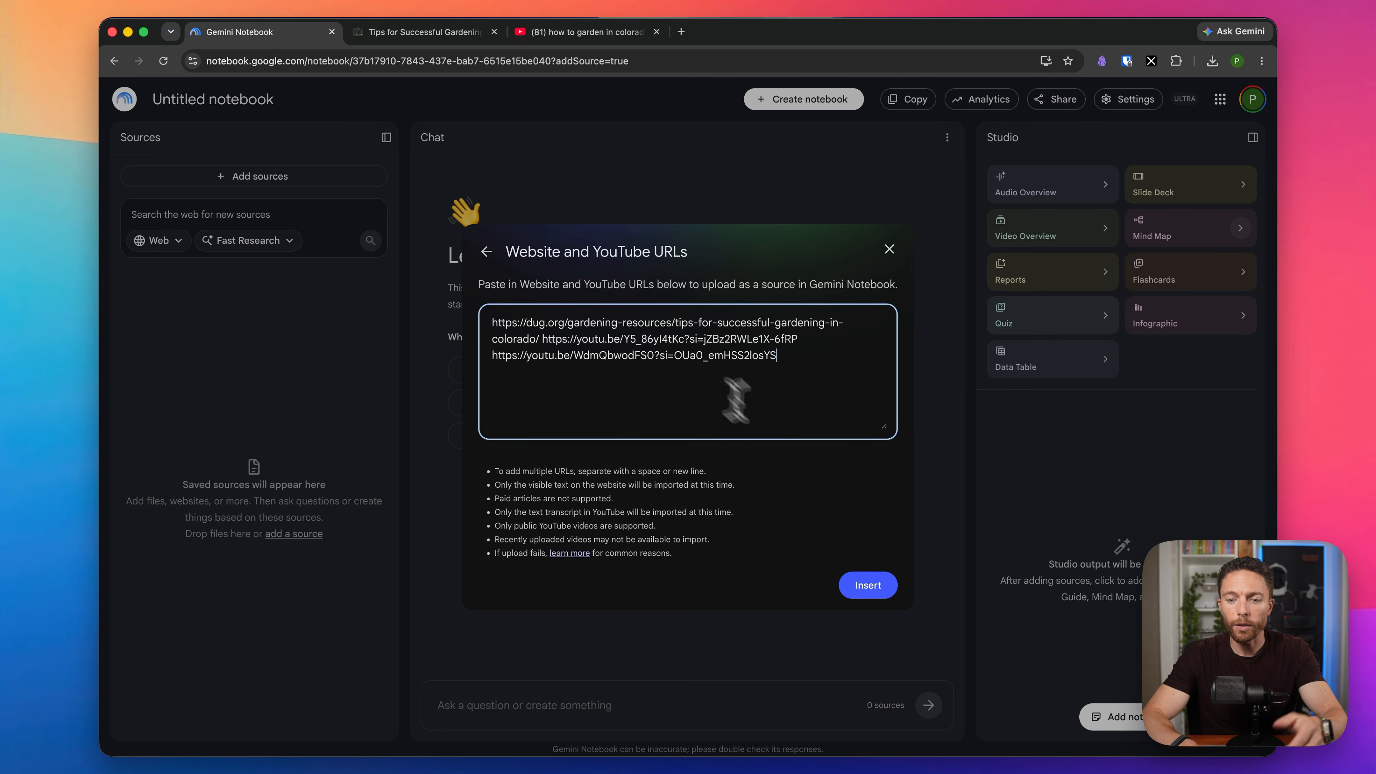
{"action": "left_click", "coordinate": [853, 585]}
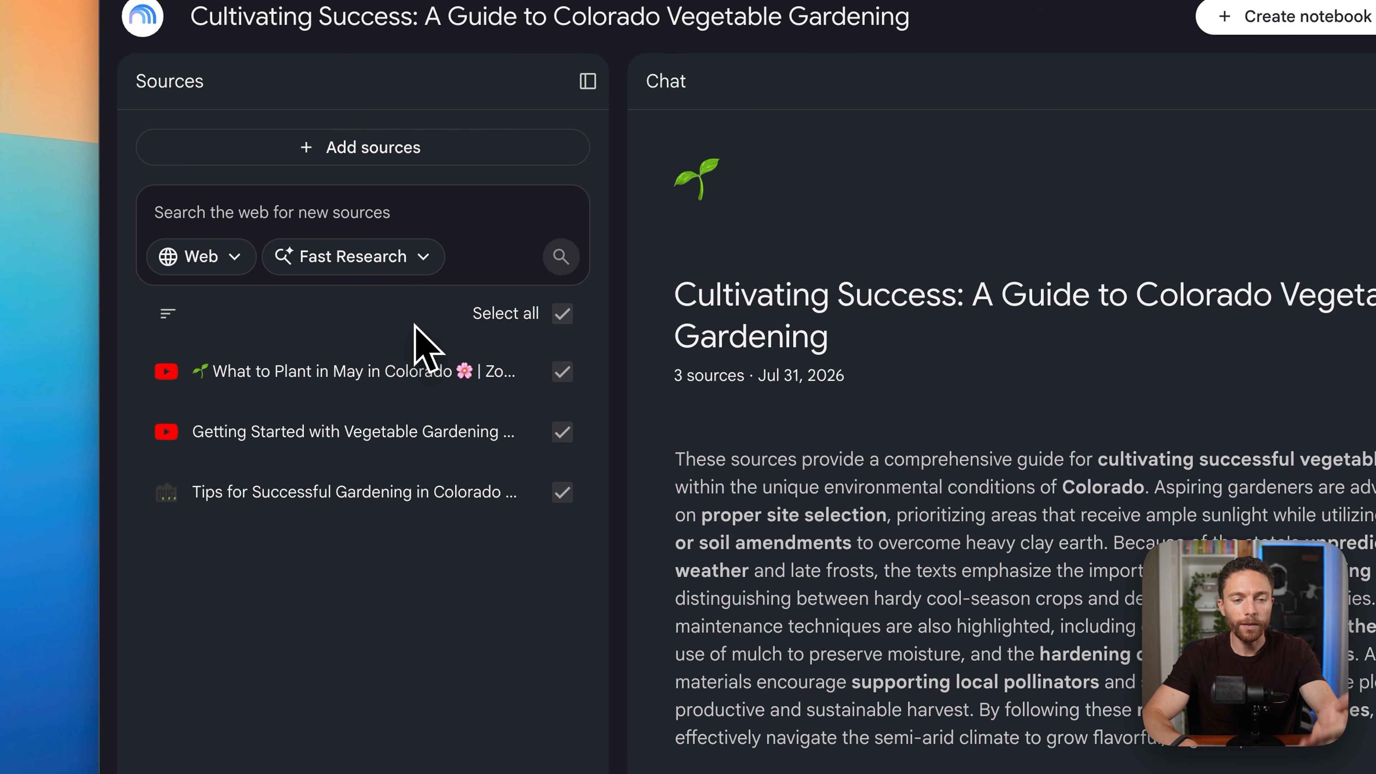
- Upload Colorado-Vegetable-Guide-2.1 (1).pdf from the Downloads folder as another notebook source
{"action": "left_click", "coordinate": [382, 152]}
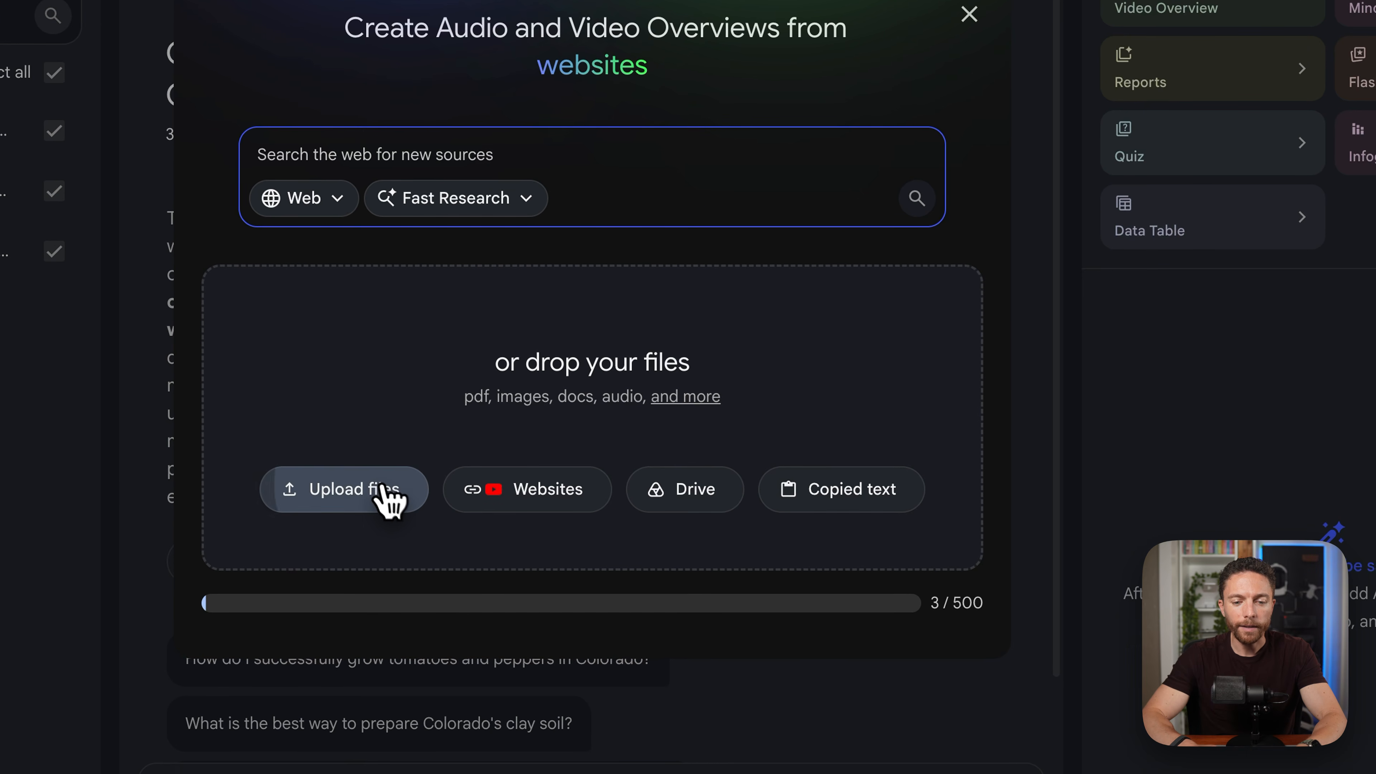
{"action": "left_click", "coordinate": [389, 499]}
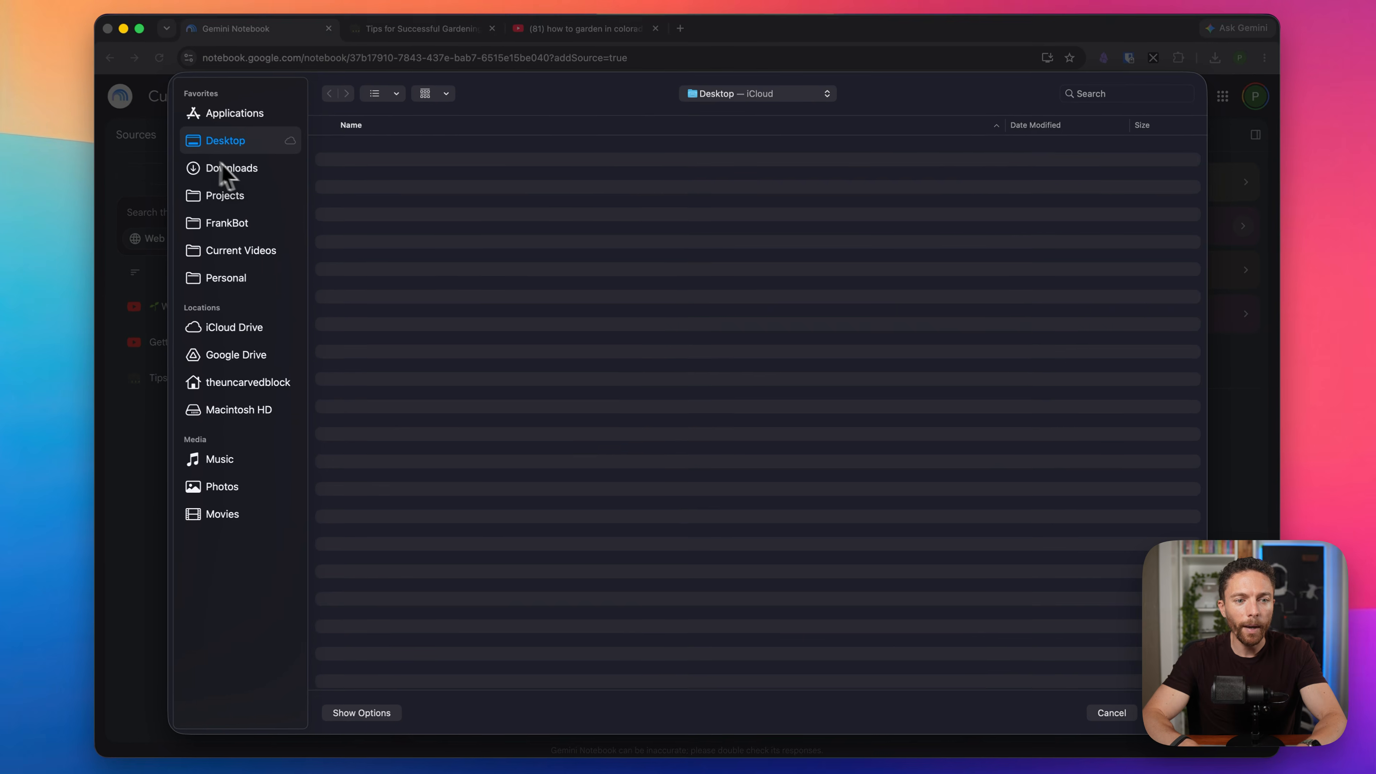
{"action": "left_click", "coordinate": [228, 168]}
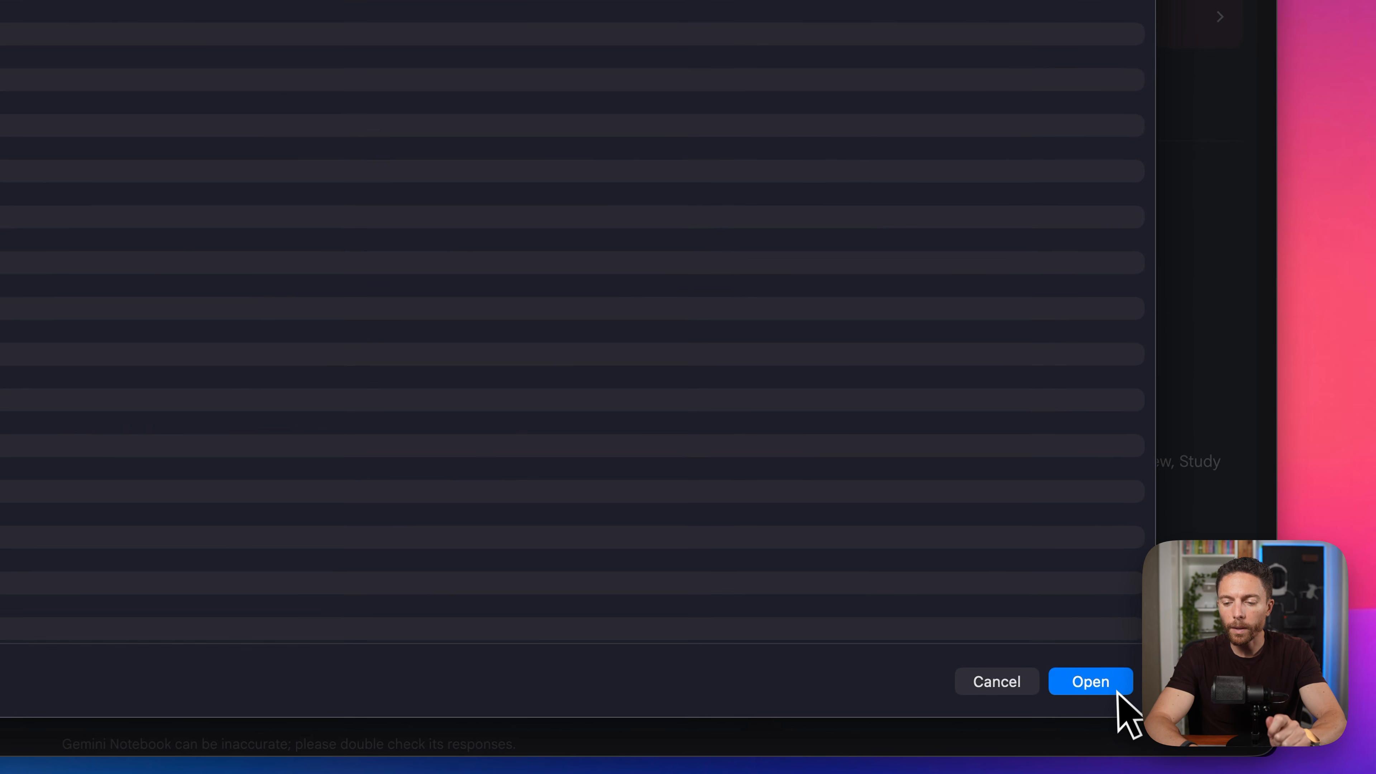
{"action": "left_click", "coordinate": [1165, 712]}
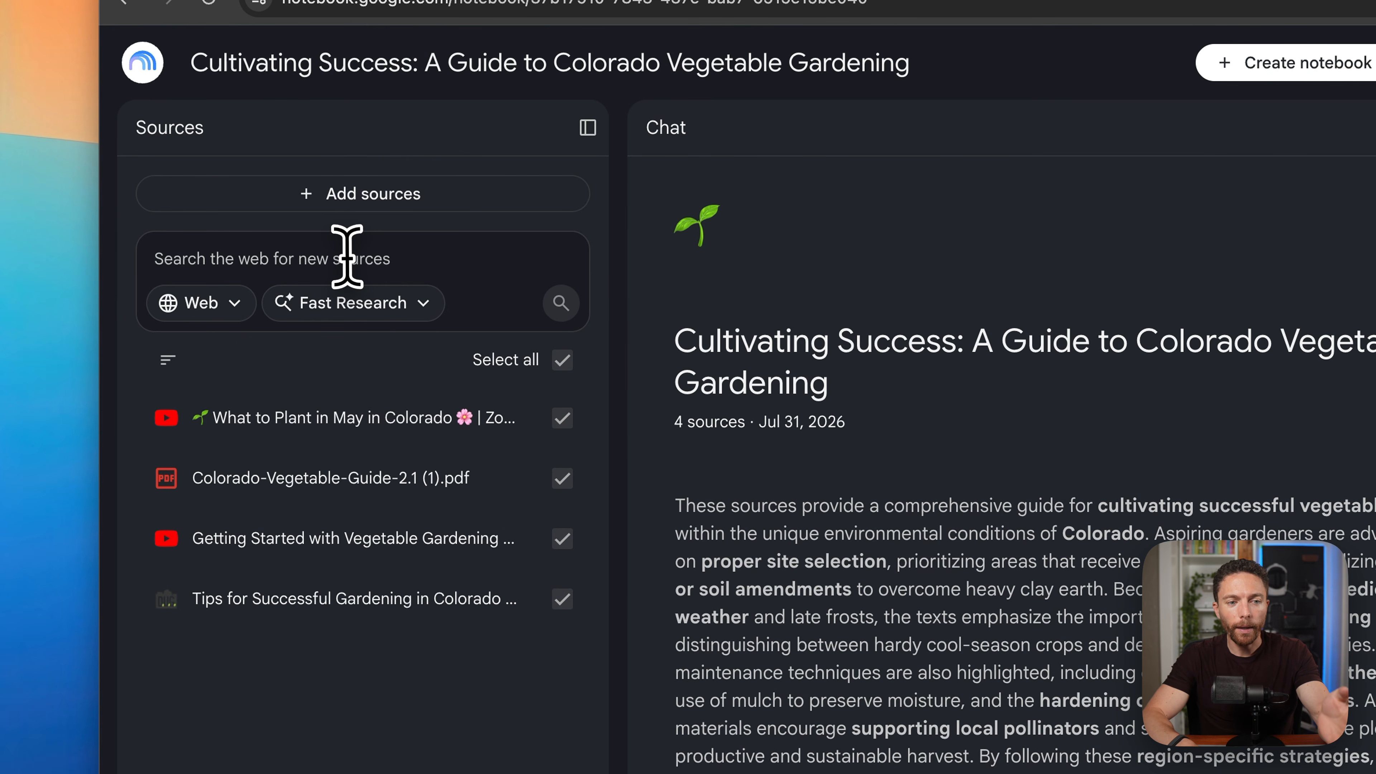
- Run a Fast Research web search for new sources on "Gardening in Colorado"
{"action": "left_click", "coordinate": [378, 306]}
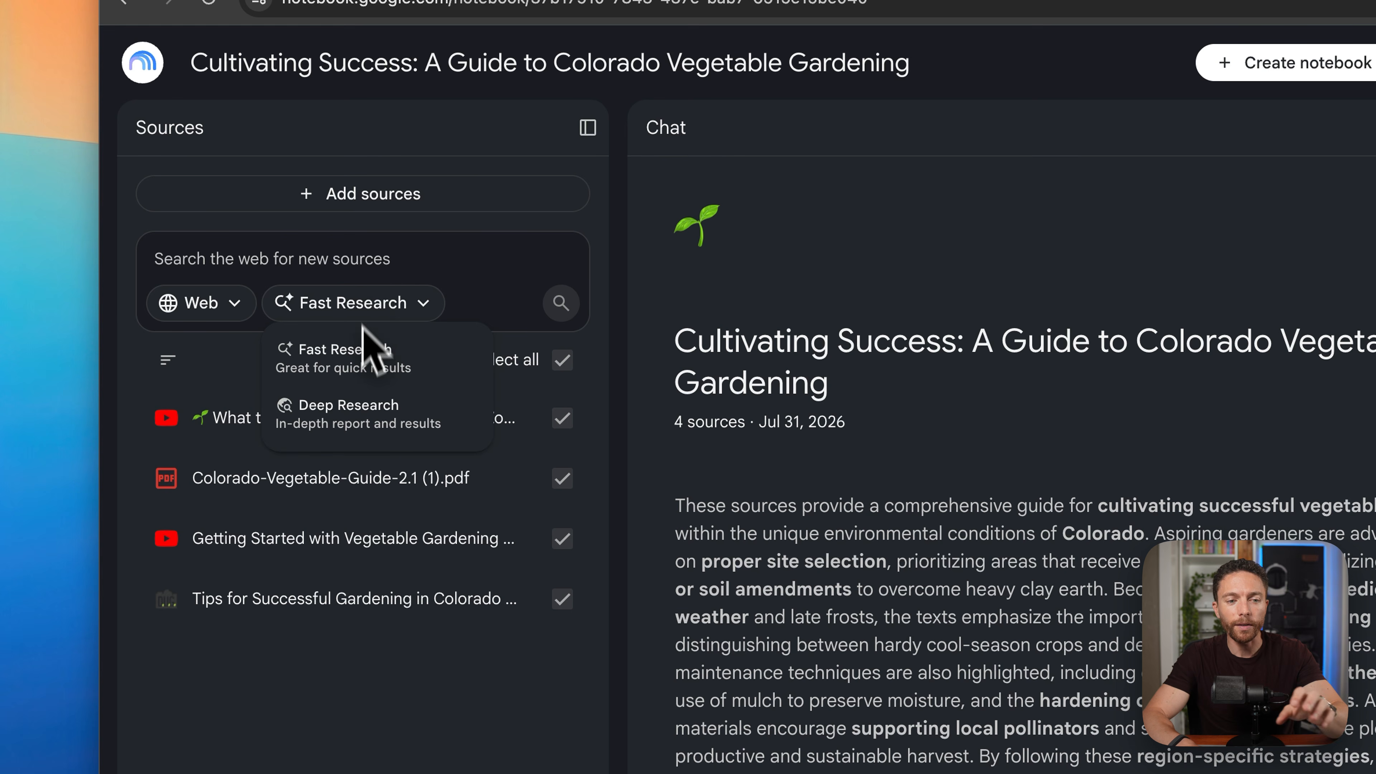
{"action": "left_click", "coordinate": [375, 363]}
{"action": "left_click", "coordinate": [412, 266]}
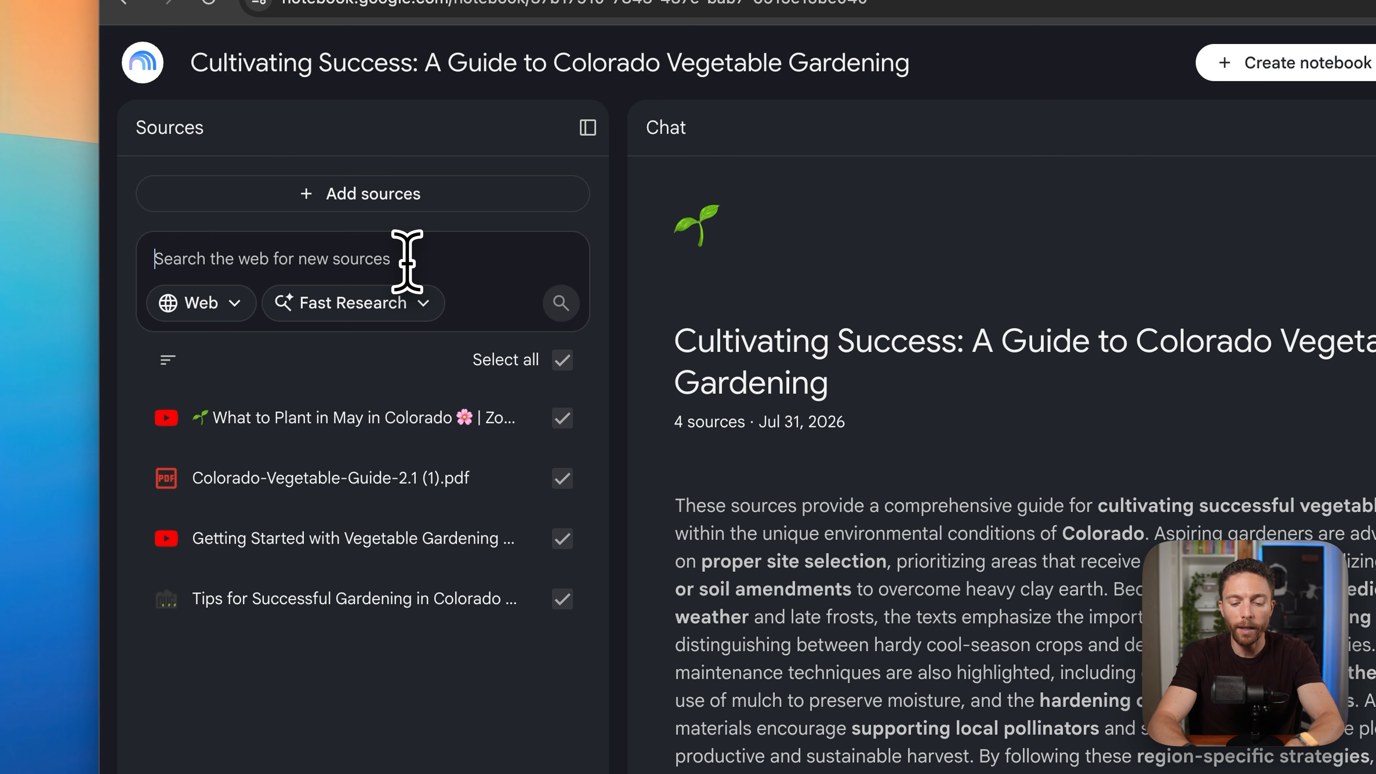
{"action": "type", "text": "Gardening in Colorado"}
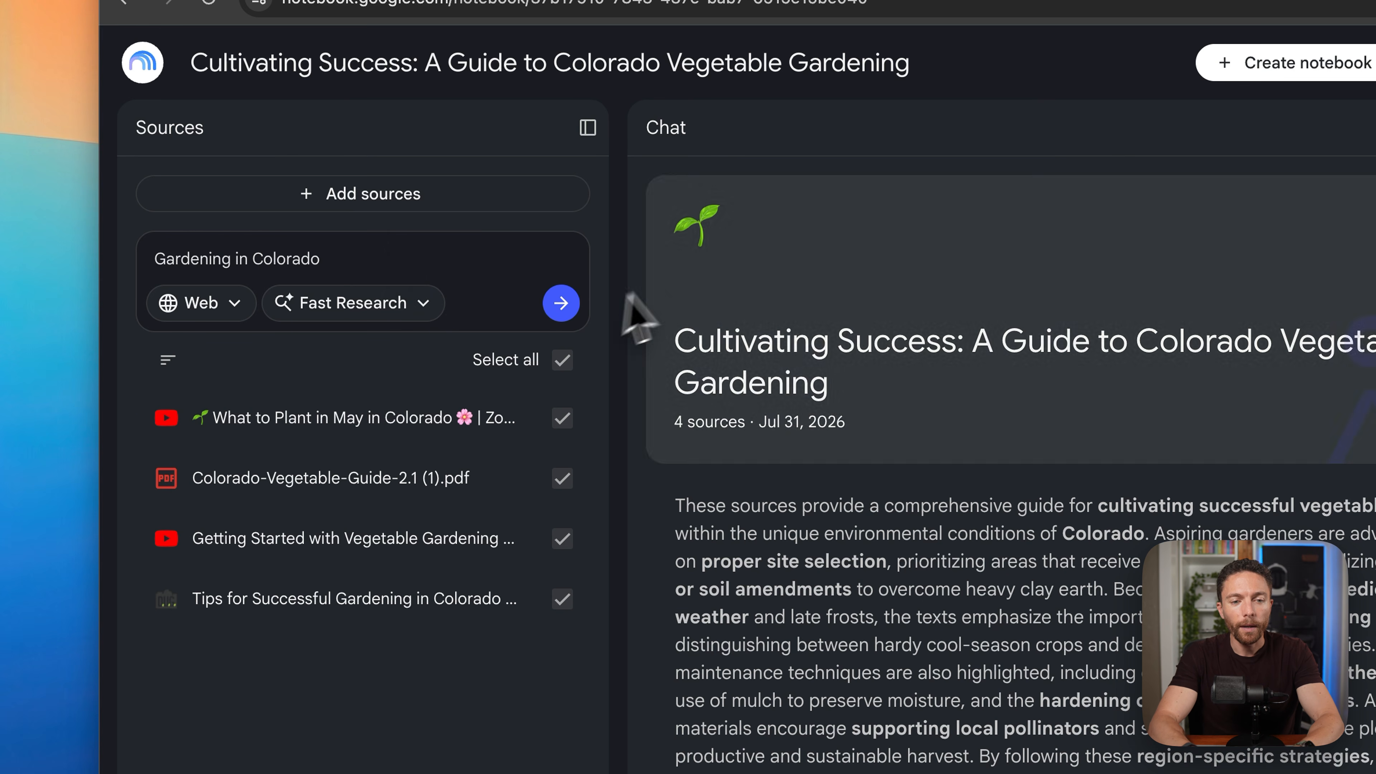
{"action": "left_click", "coordinate": [563, 307]}
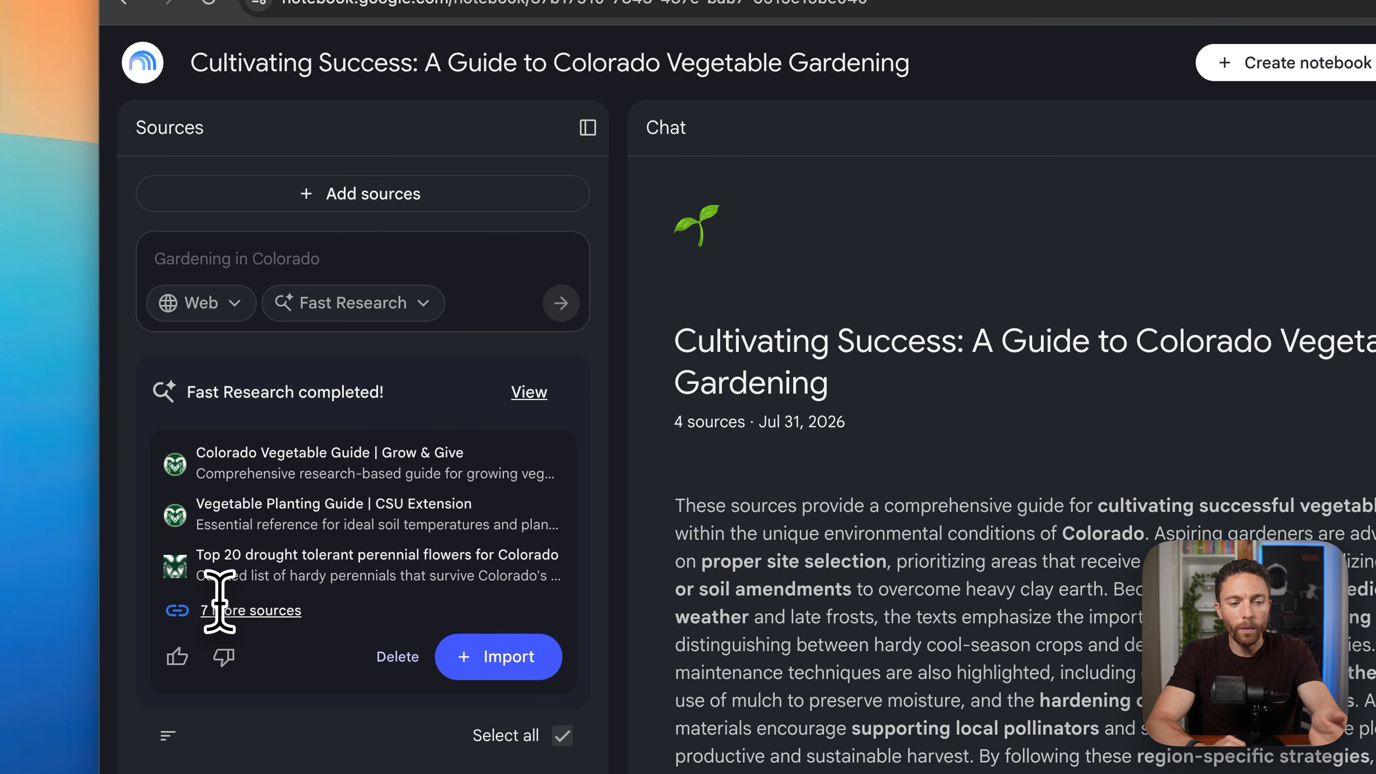
- Review the full list of discovered sources and open the Colorado Vegetable Guide, Vegetable Planting Guide and How to Amend Clay Soil pages
{"action": "left_click", "coordinate": [239, 610]}
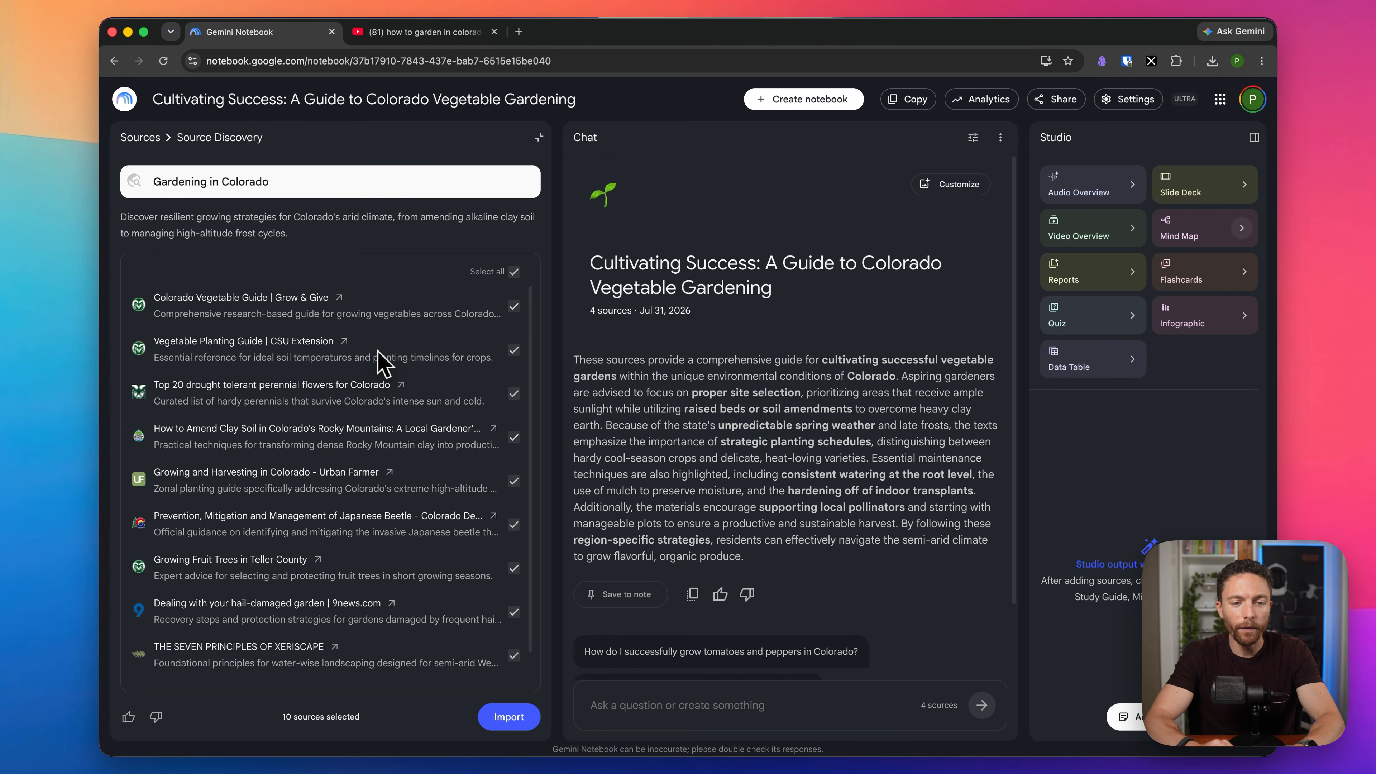
{"action": "scroll", "coordinate": [374, 369], "scroll_direction": "down", "scroll_amount": 1}
{"action": "scroll", "coordinate": [320, 433], "scroll_direction": "up", "scroll_amount": 1}
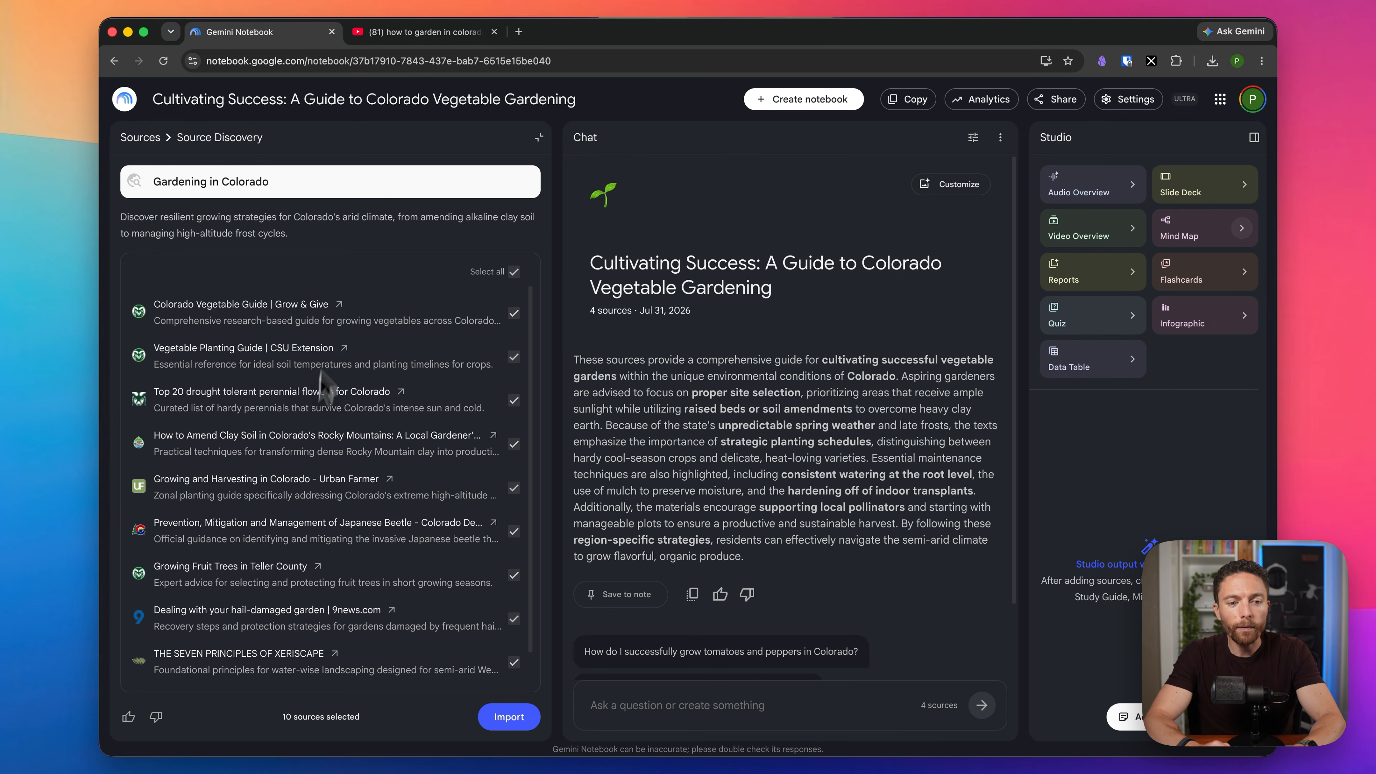
{"action": "left_click", "coordinate": [339, 298]}
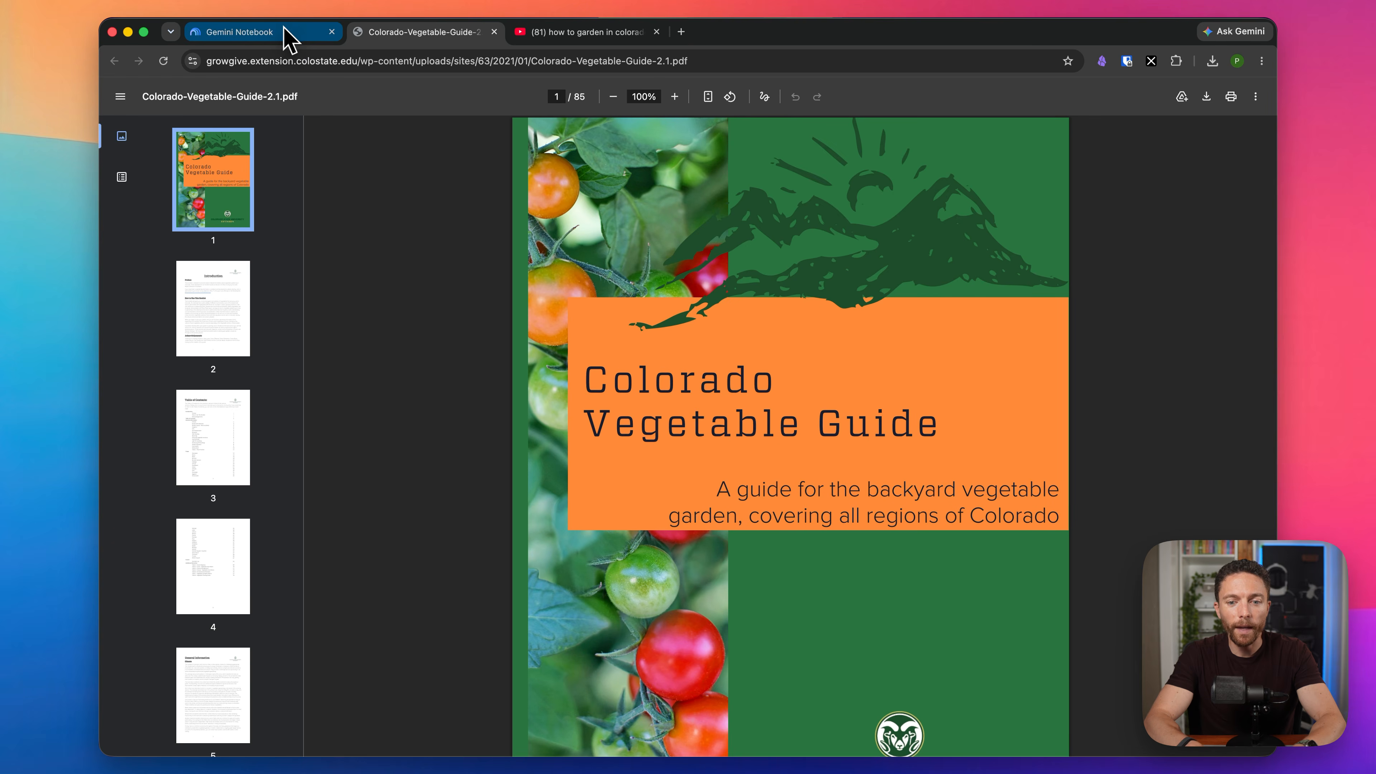
{"action": "left_click", "coordinate": [286, 35]}
{"action": "left_click", "coordinate": [345, 341]}
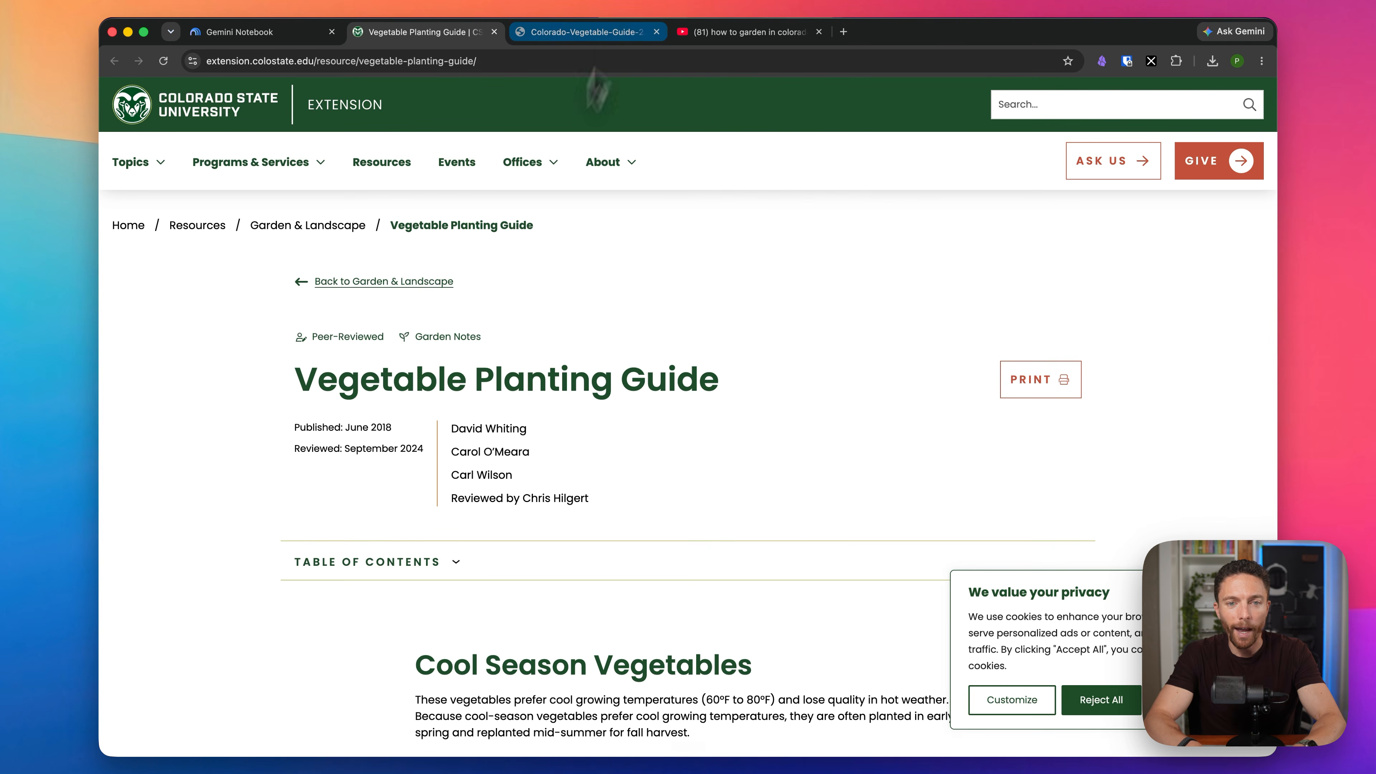
{"action": "scroll", "coordinate": [492, 274], "scroll_direction": "down", "scroll_amount": 5}
{"action": "scroll", "coordinate": [492, 273], "scroll_direction": "up", "scroll_amount": 5}
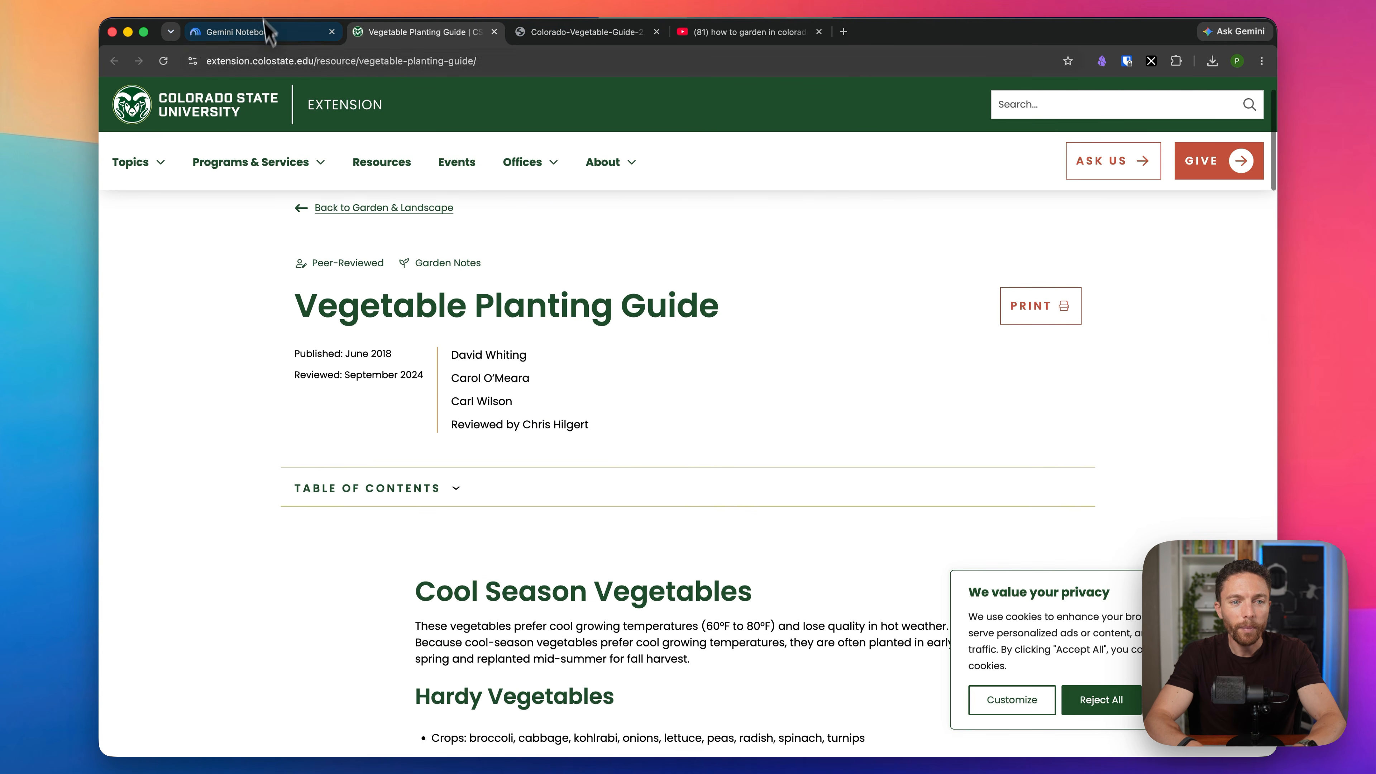
{"action": "left_click", "coordinate": [260, 33]}
{"action": "left_click", "coordinate": [494, 428]}
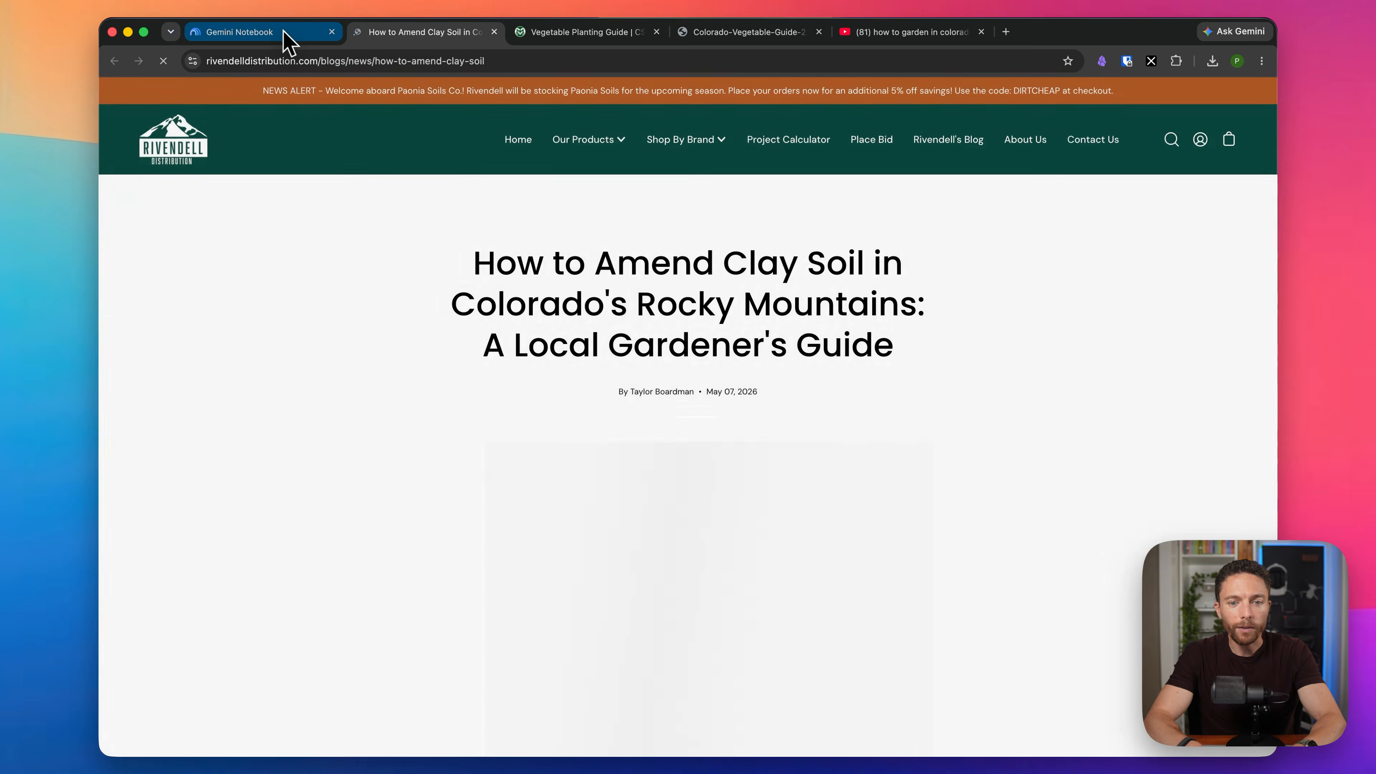
- Return to the notebook, import all the selected discovered sources and remove all failed sources
{"action": "left_click", "coordinate": [282, 33]}
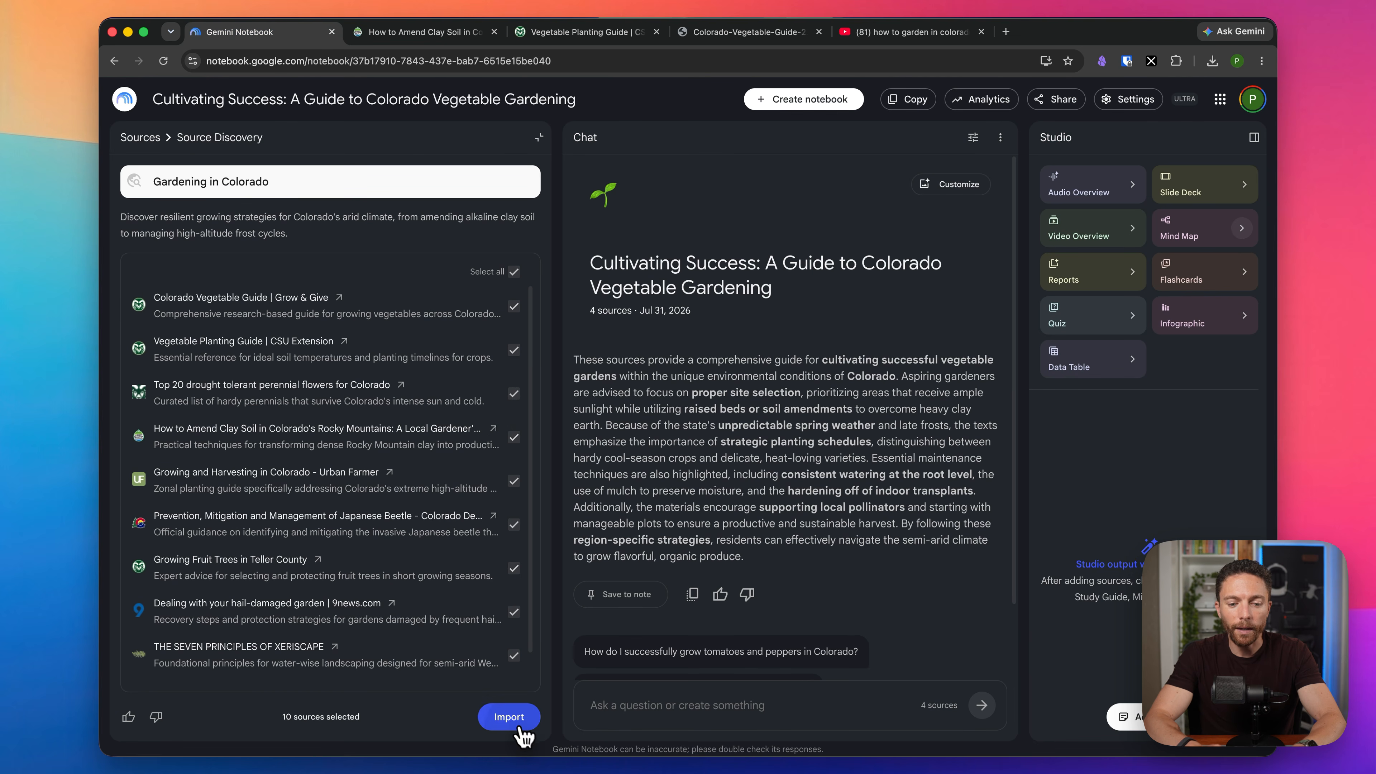
{"action": "left_click", "coordinate": [512, 718]}
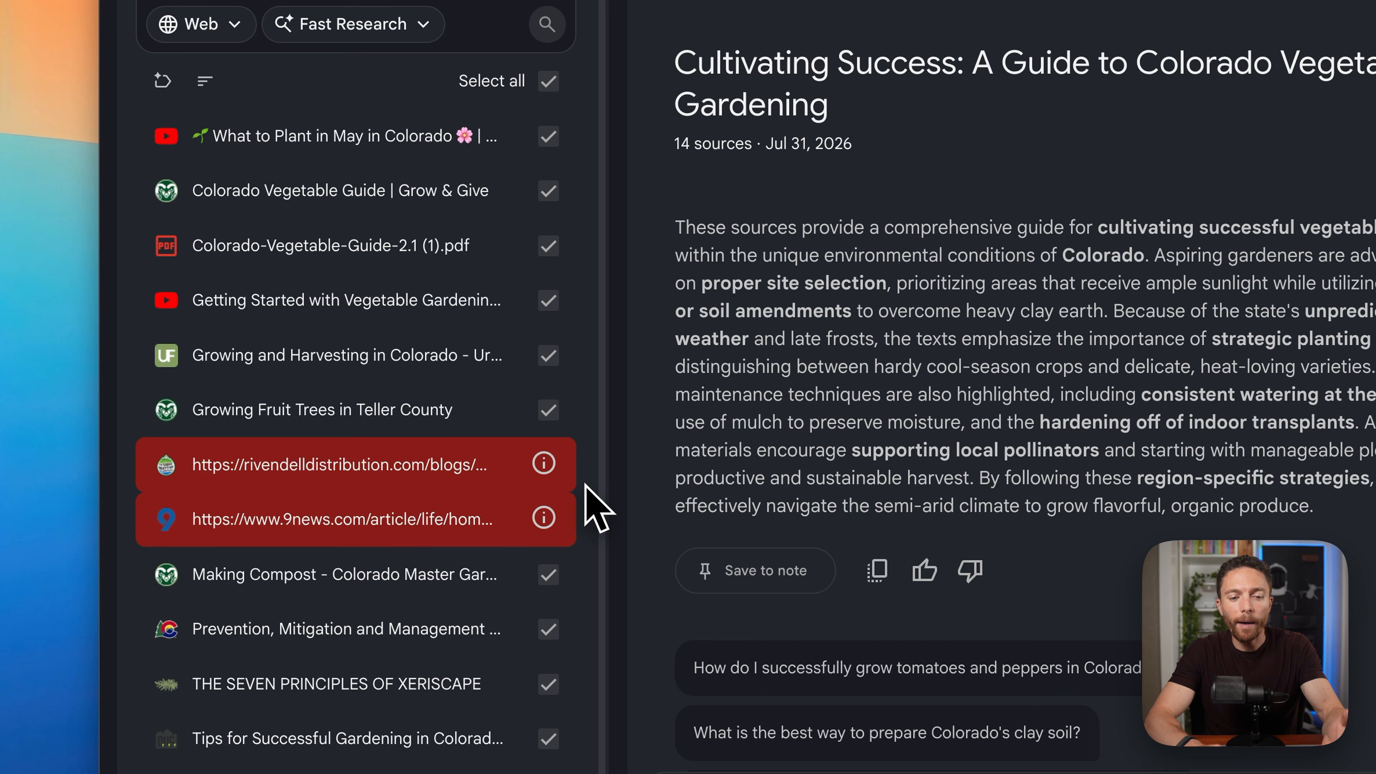
{"action": "mouse_move", "coordinate": [512, 482]}
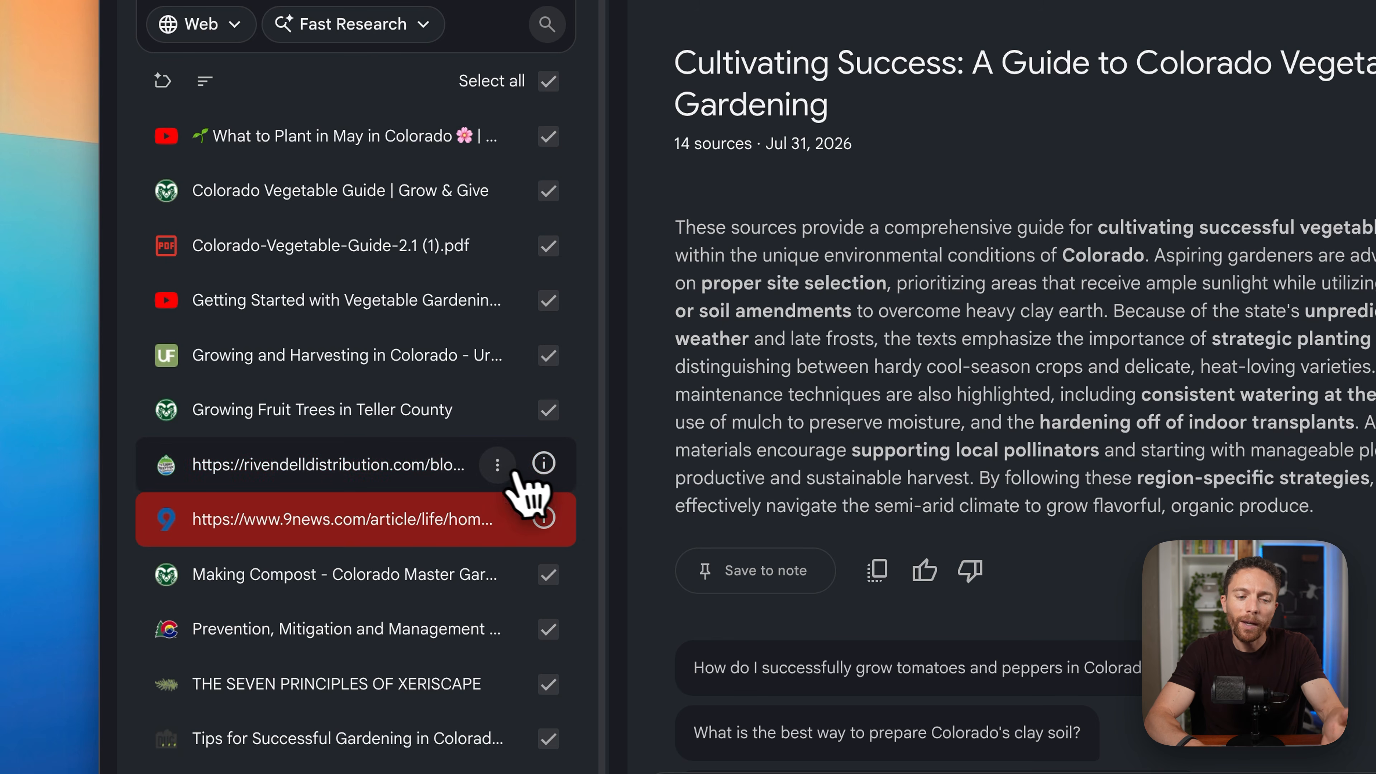
{"action": "left_click", "coordinate": [498, 466]}
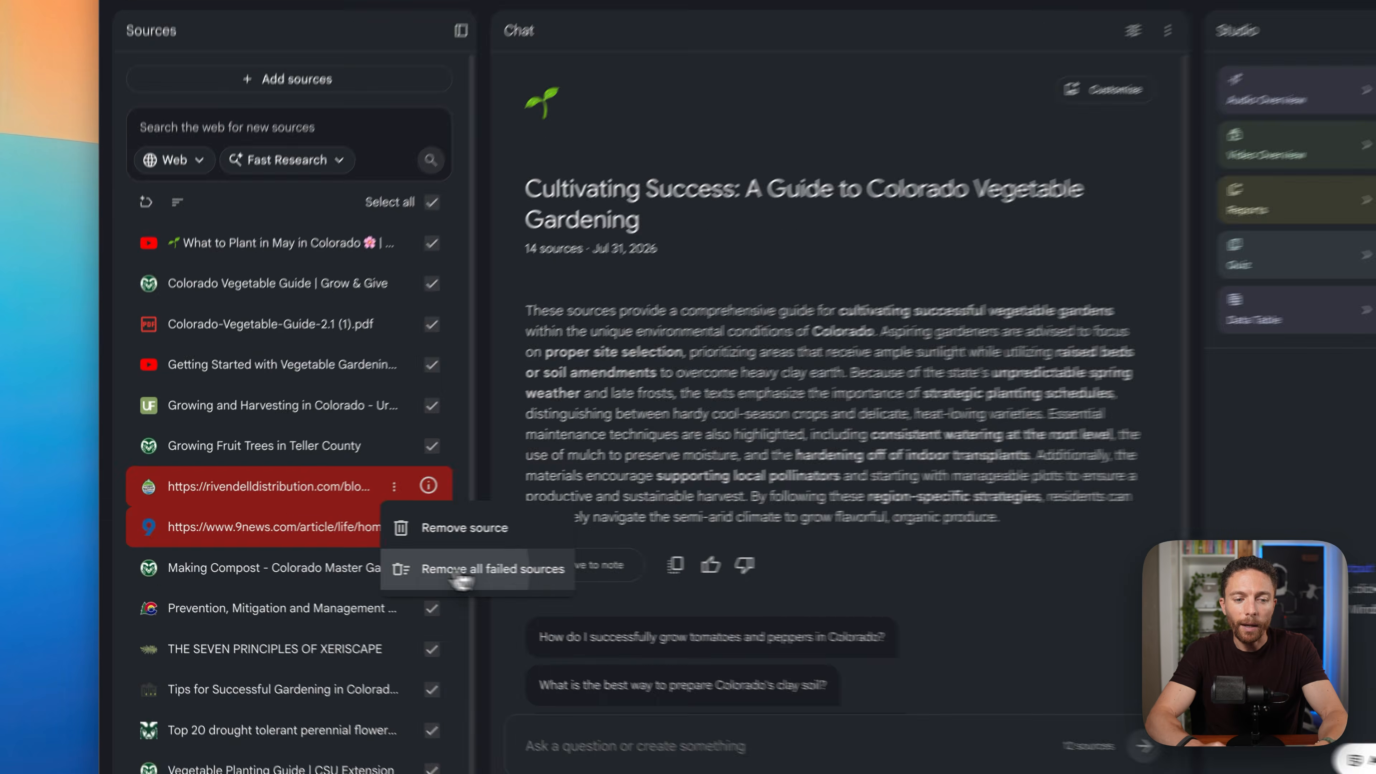
{"action": "left_click", "coordinate": [566, 579]}
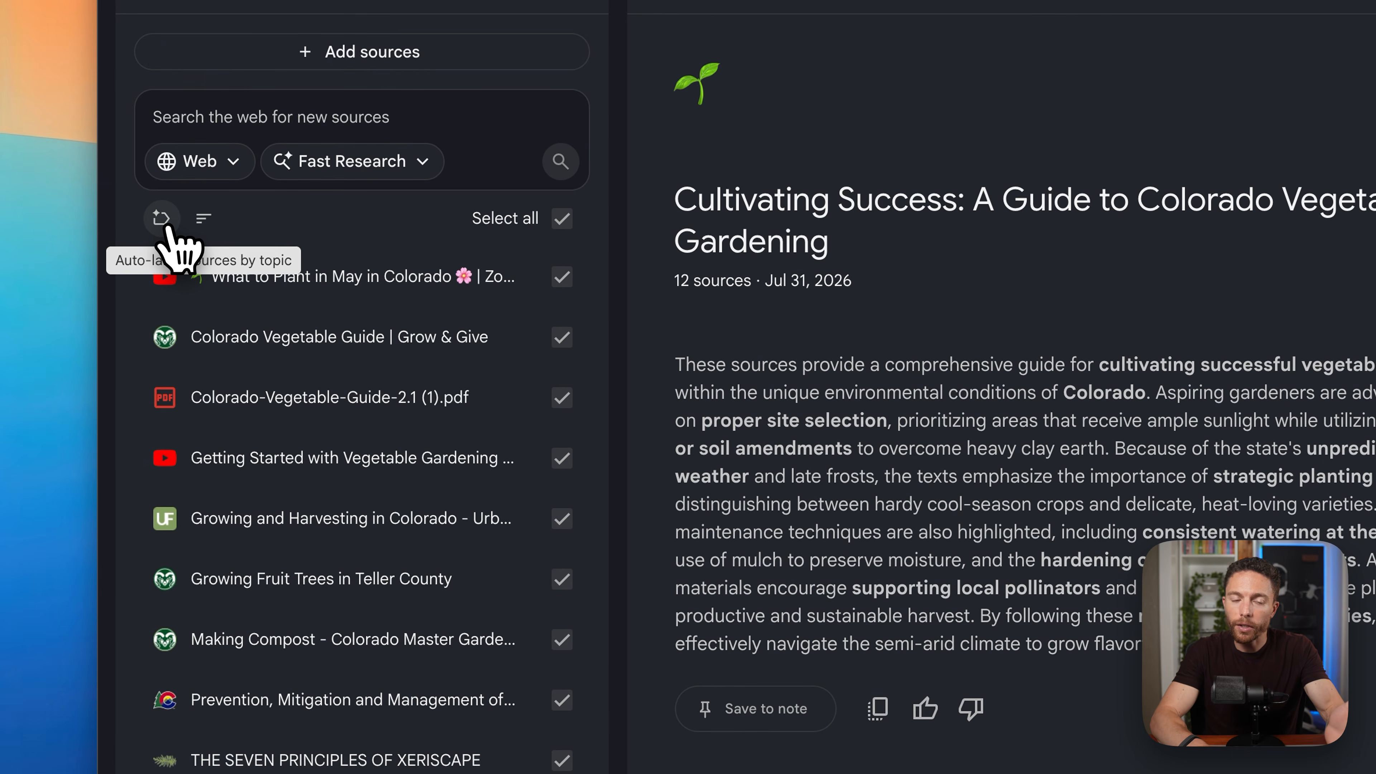
- Auto-label the sources by topic and check the contents of the Fruit Cultivation, General Gardening, and Soil and Pests groups
{"action": "left_click", "coordinate": [160, 219]}
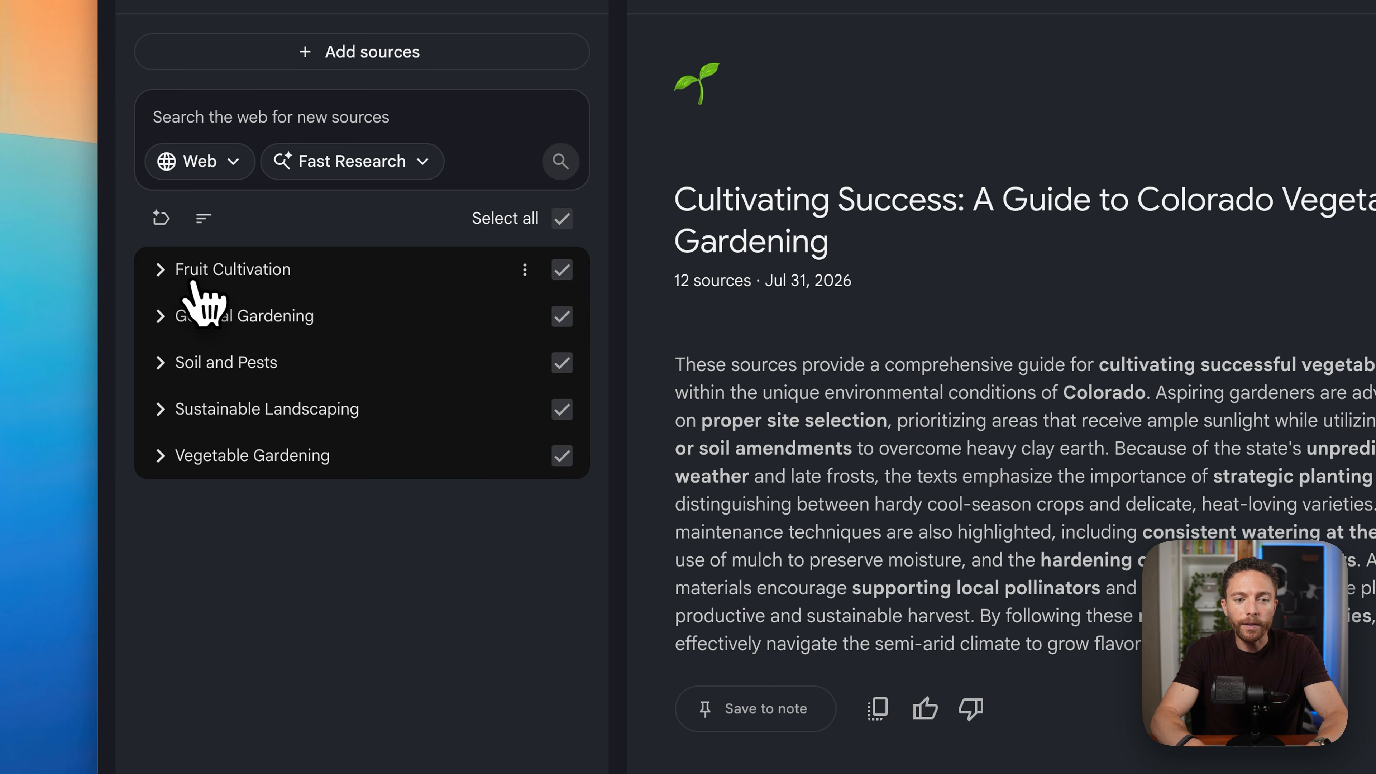
{"action": "left_click", "coordinate": [159, 271]}
{"action": "left_click", "coordinate": [160, 271]}
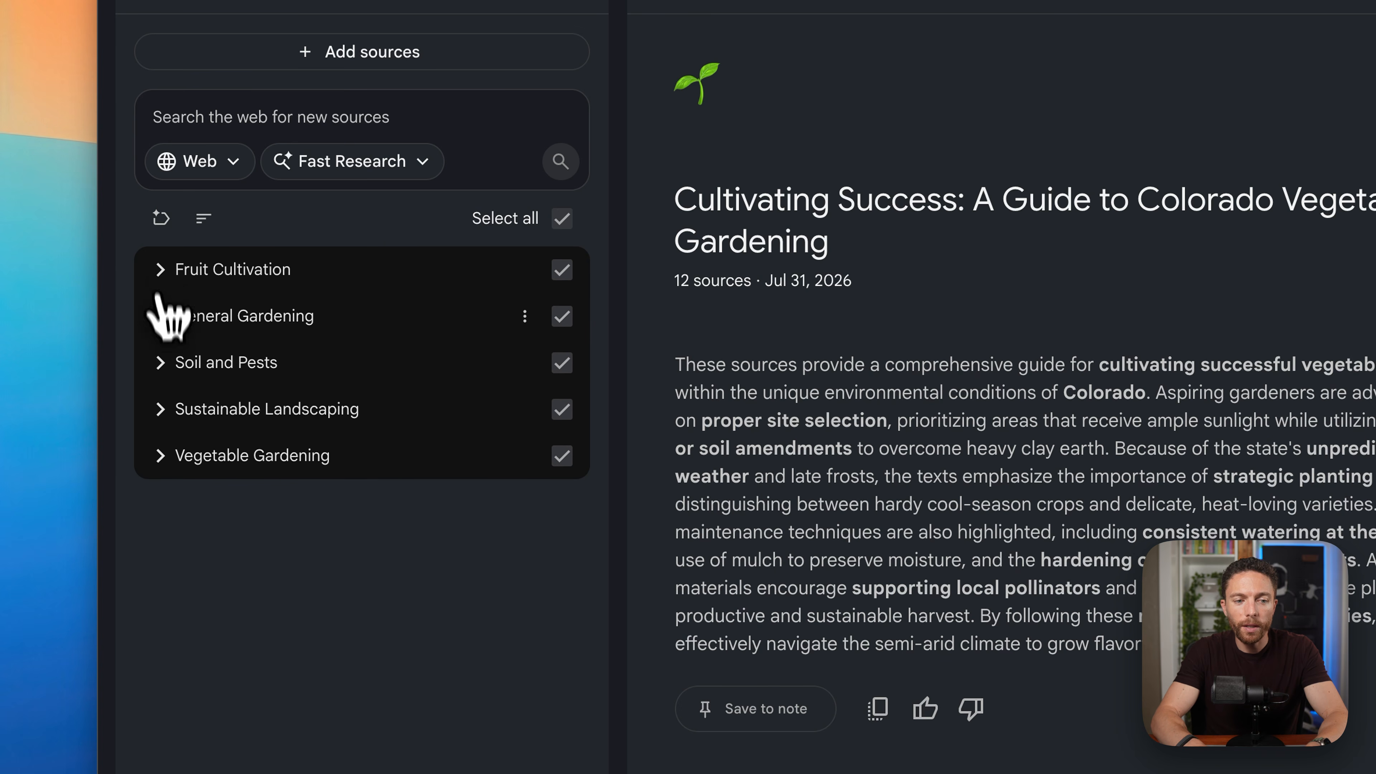
{"action": "left_click", "coordinate": [159, 316]}
{"action": "left_click", "coordinate": [159, 316]}
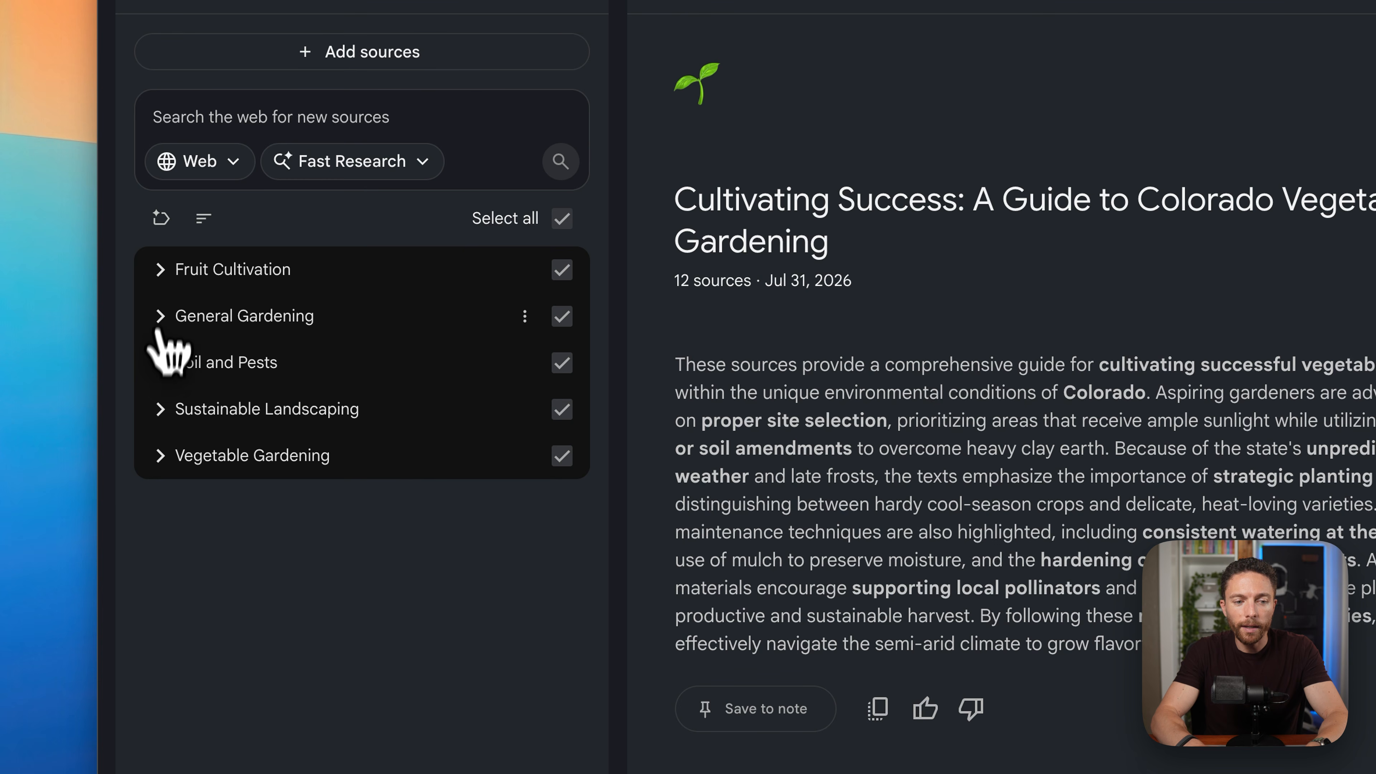
{"action": "left_click", "coordinate": [161, 363]}
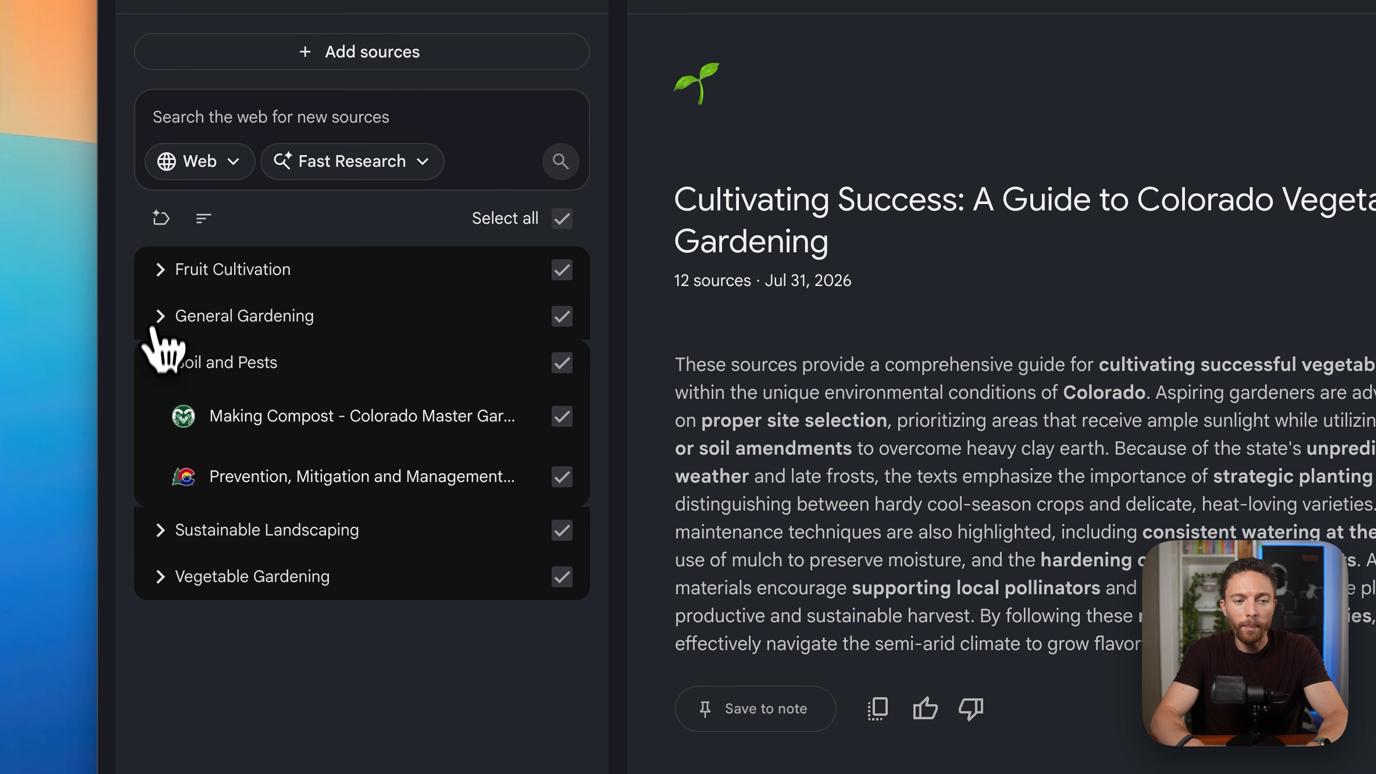
{"action": "left_click", "coordinate": [158, 316]}
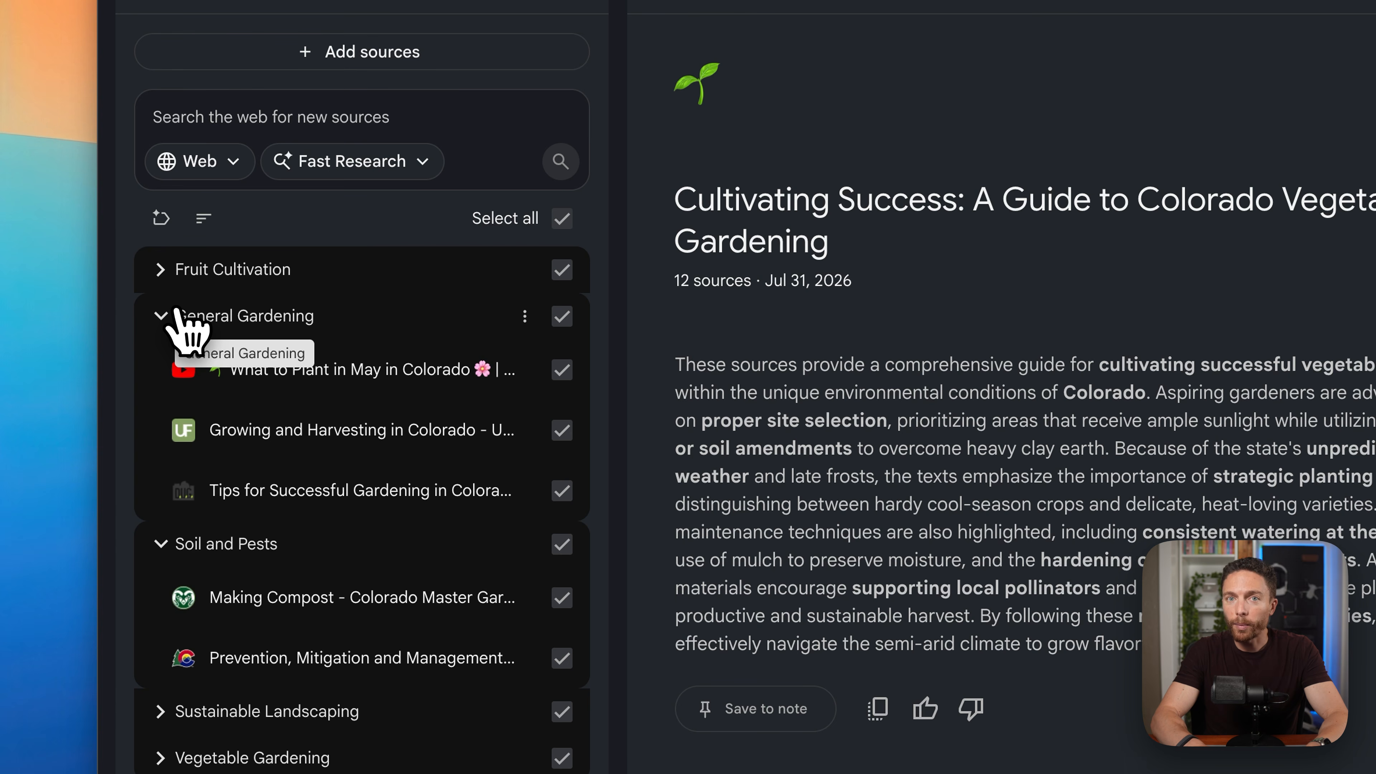
{"action": "left_click", "coordinate": [161, 545]}
{"action": "left_click", "coordinate": [160, 316]}
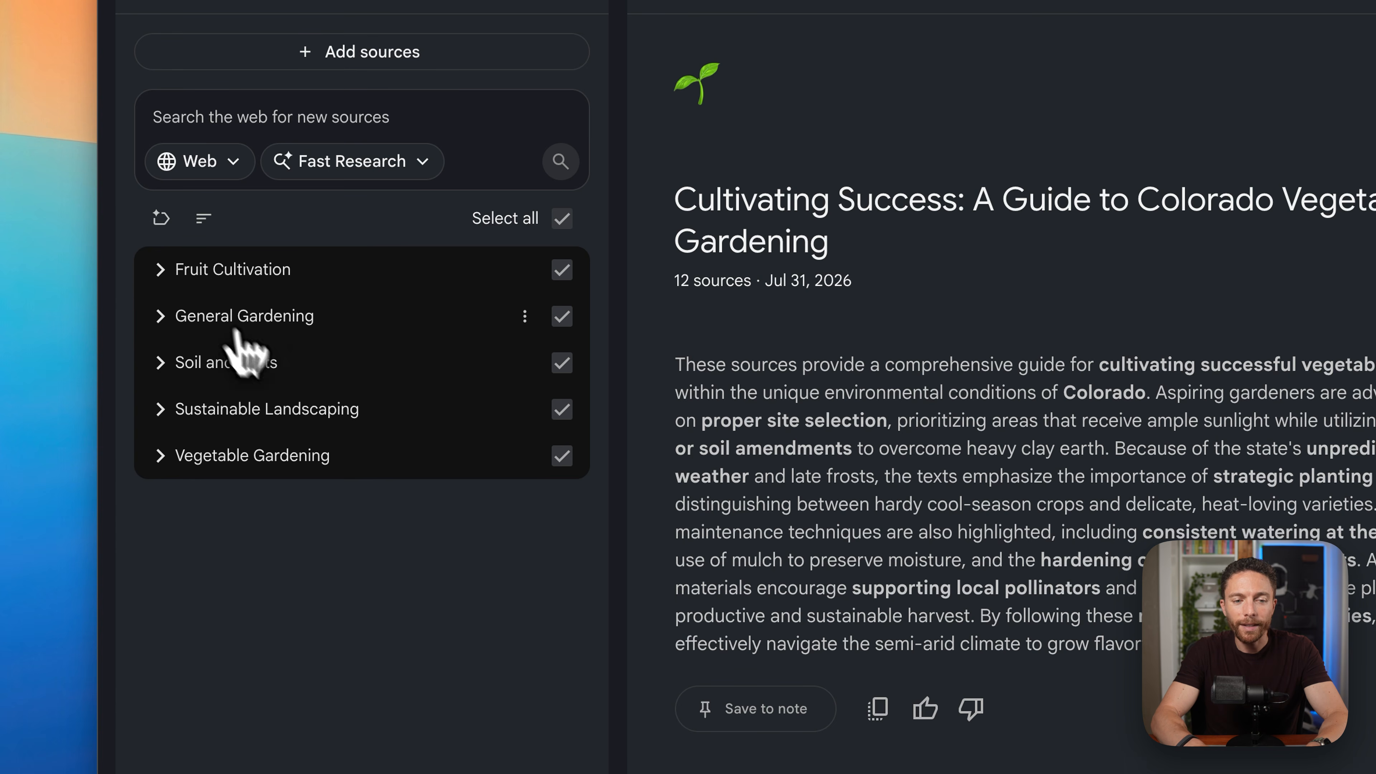
- In the Vegetable Gardening group, view the topics the Colorado Vegetable Guide source can move to, and collapse the group without moving it
{"action": "left_click", "coordinate": [160, 455]}
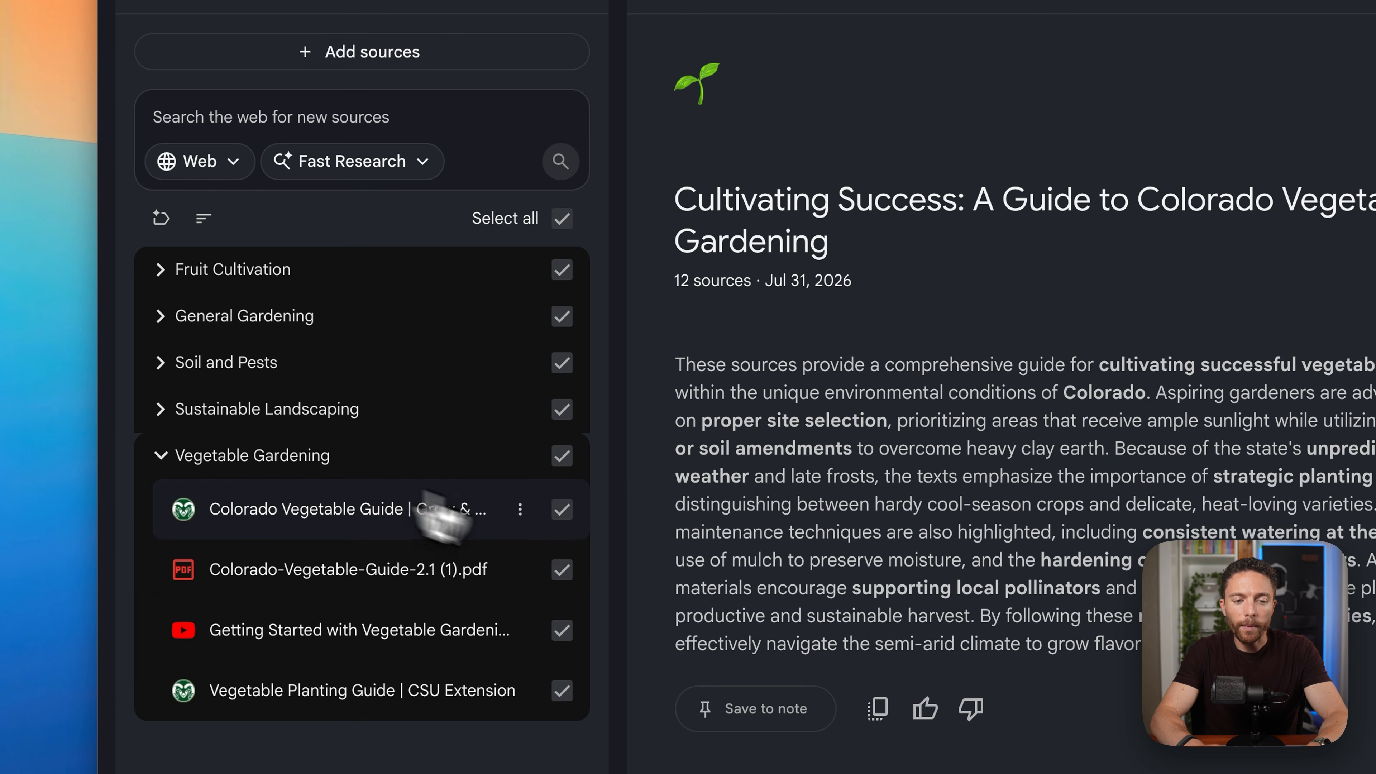
{"action": "left_click", "coordinate": [520, 509]}
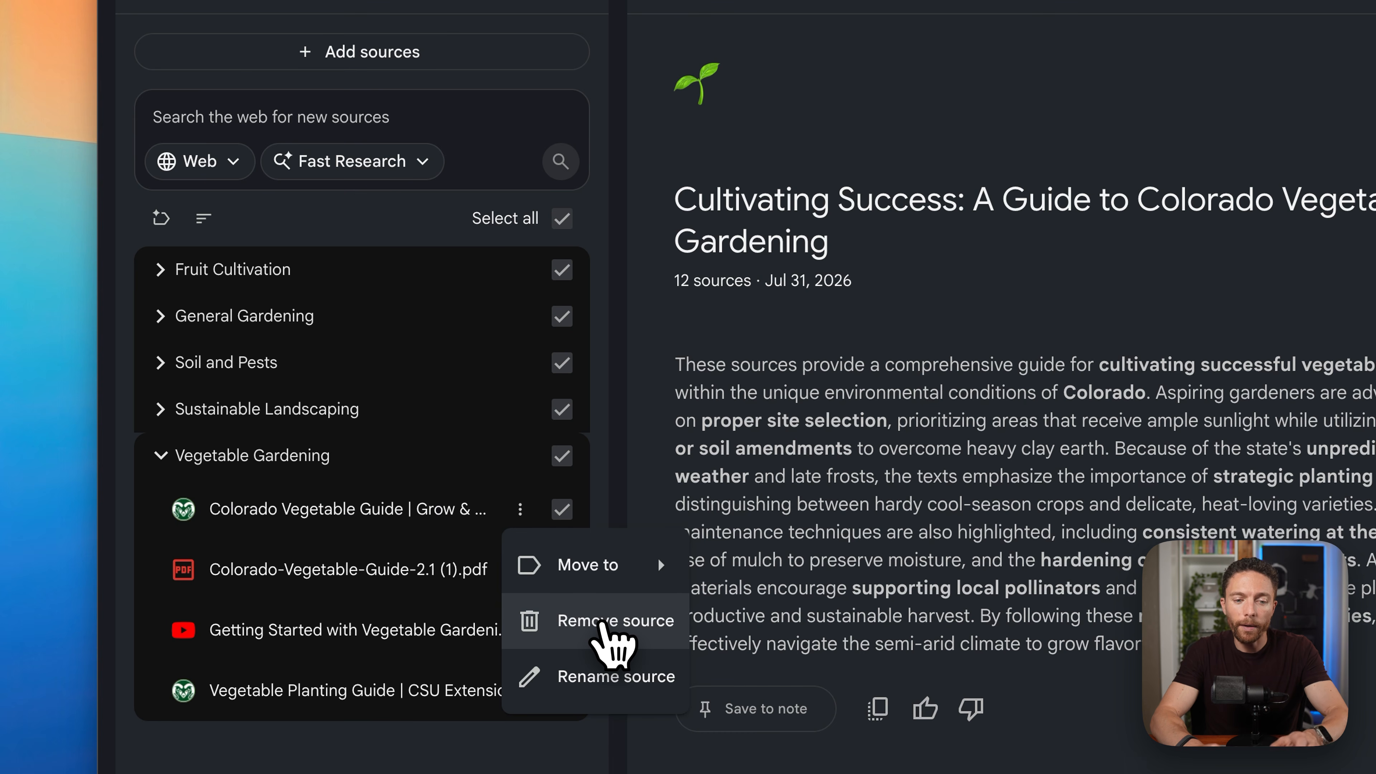
{"action": "mouse_move", "coordinate": [628, 575]}
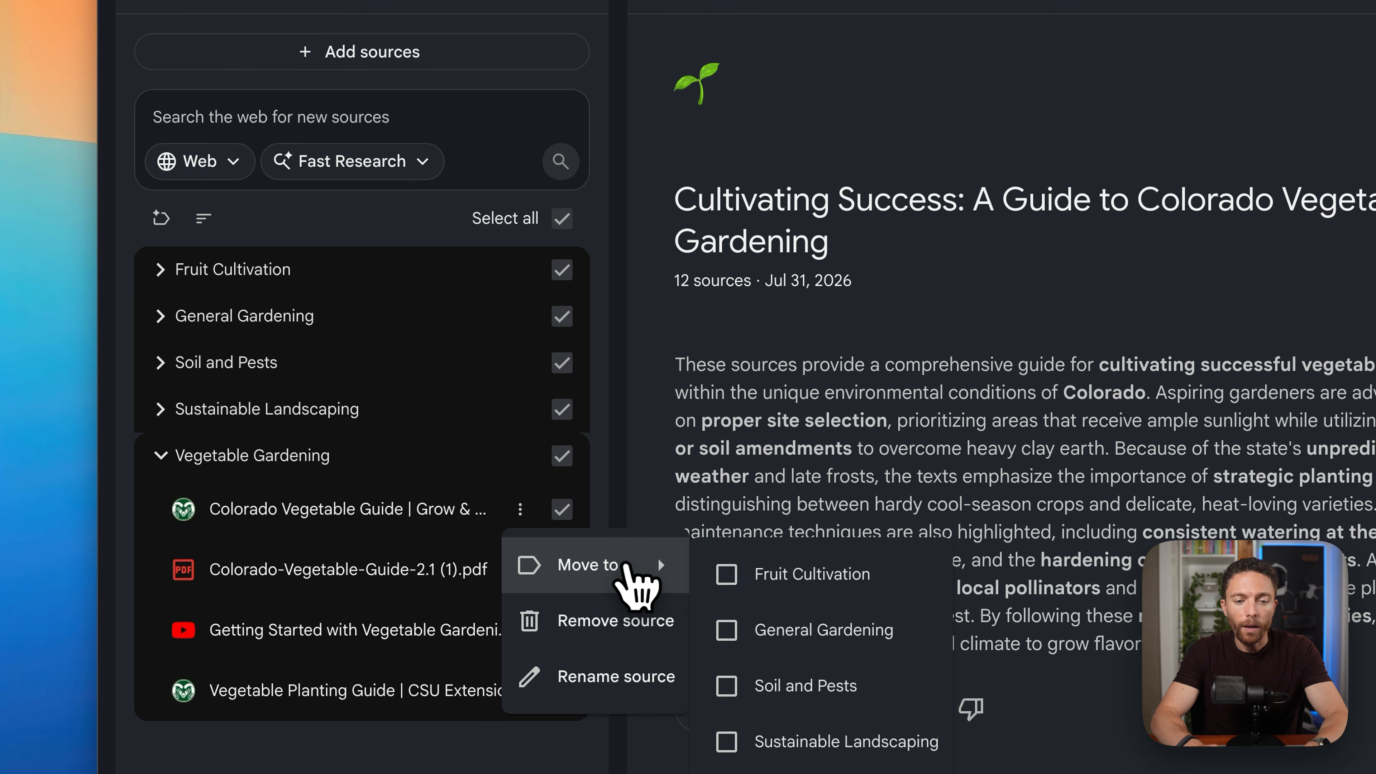
{"action": "left_click", "coordinate": [482, 758]}
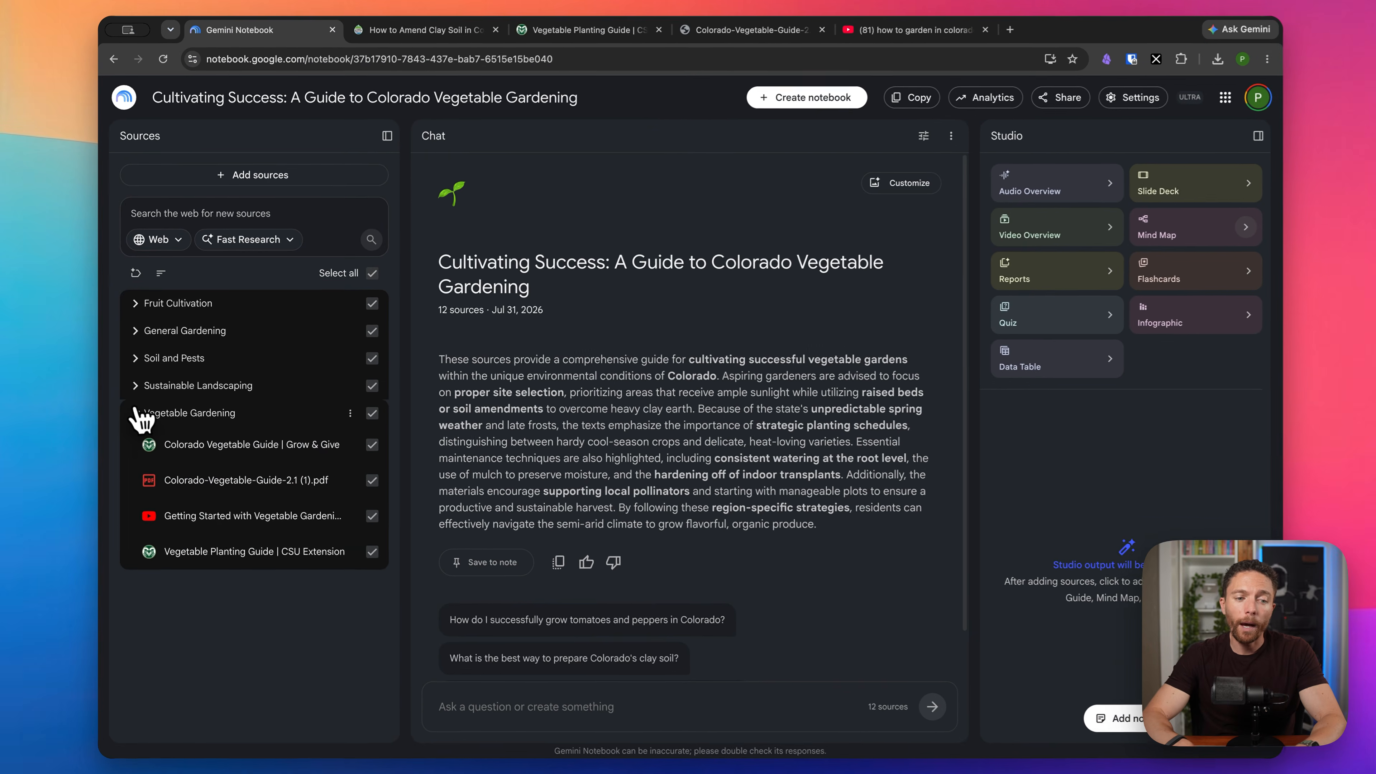
{"action": "left_click", "coordinate": [138, 413]}
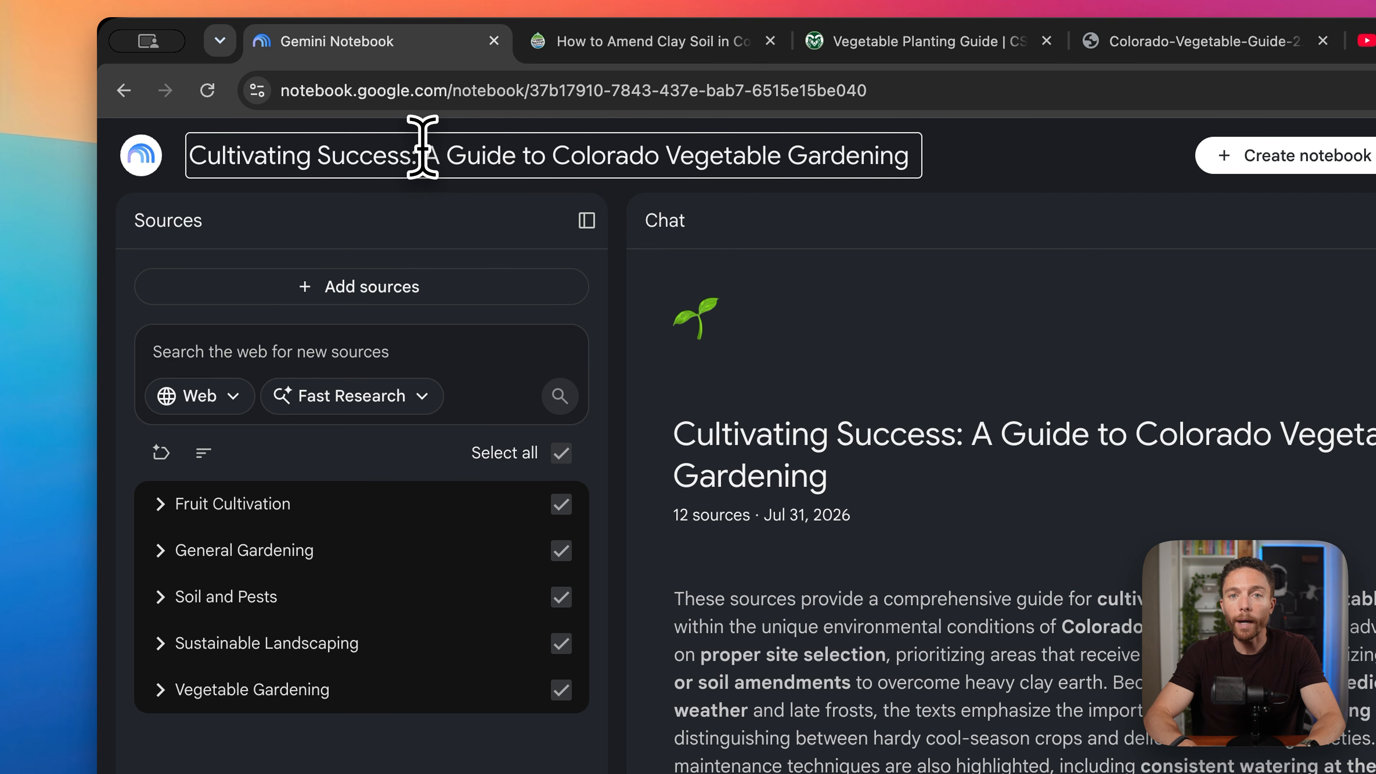
- Rename the notebook as "Vegetable Gardening in Colorado"
{"action": "triple_click", "coordinate": [425, 149]}
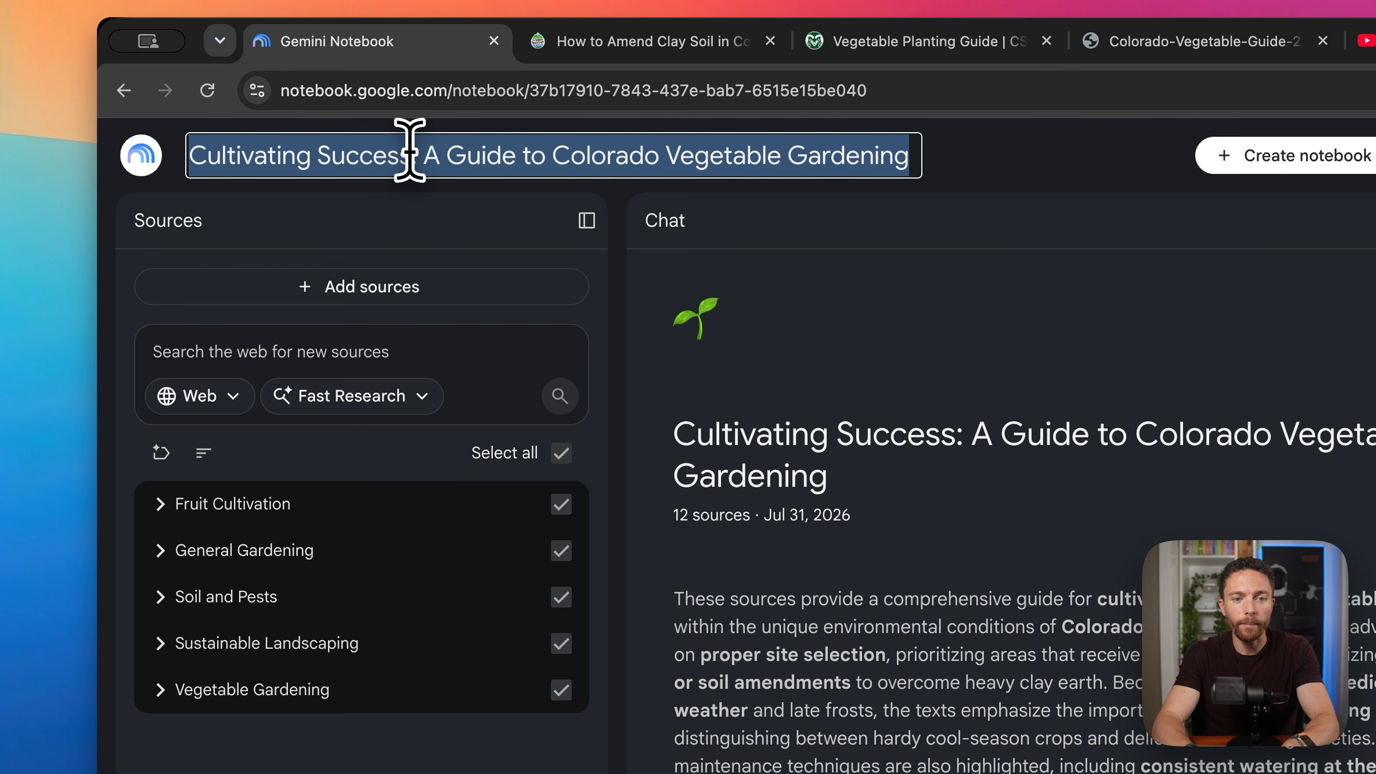
{"action": "type", "text": "Vegetable Gardening in Colorado"}
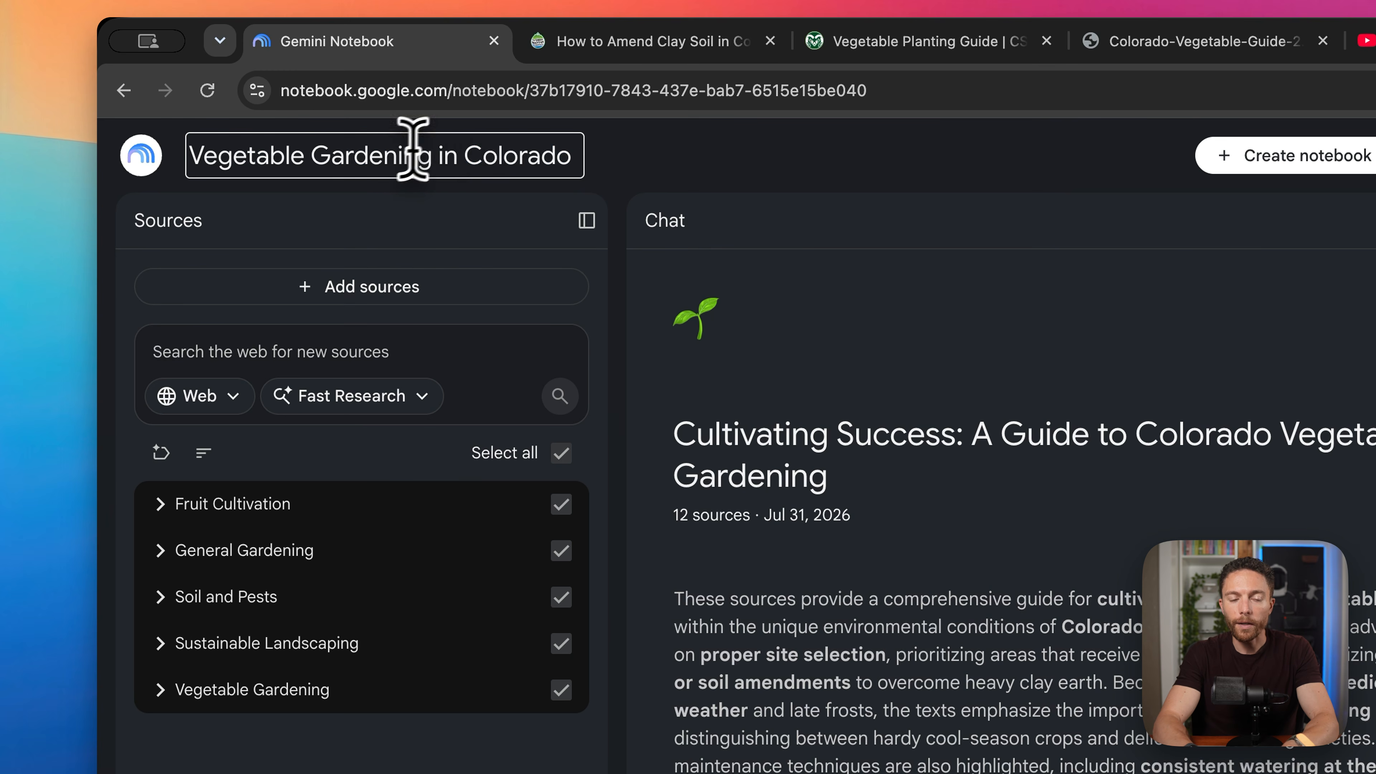
{"action": "left_click", "coordinate": [640, 167]}
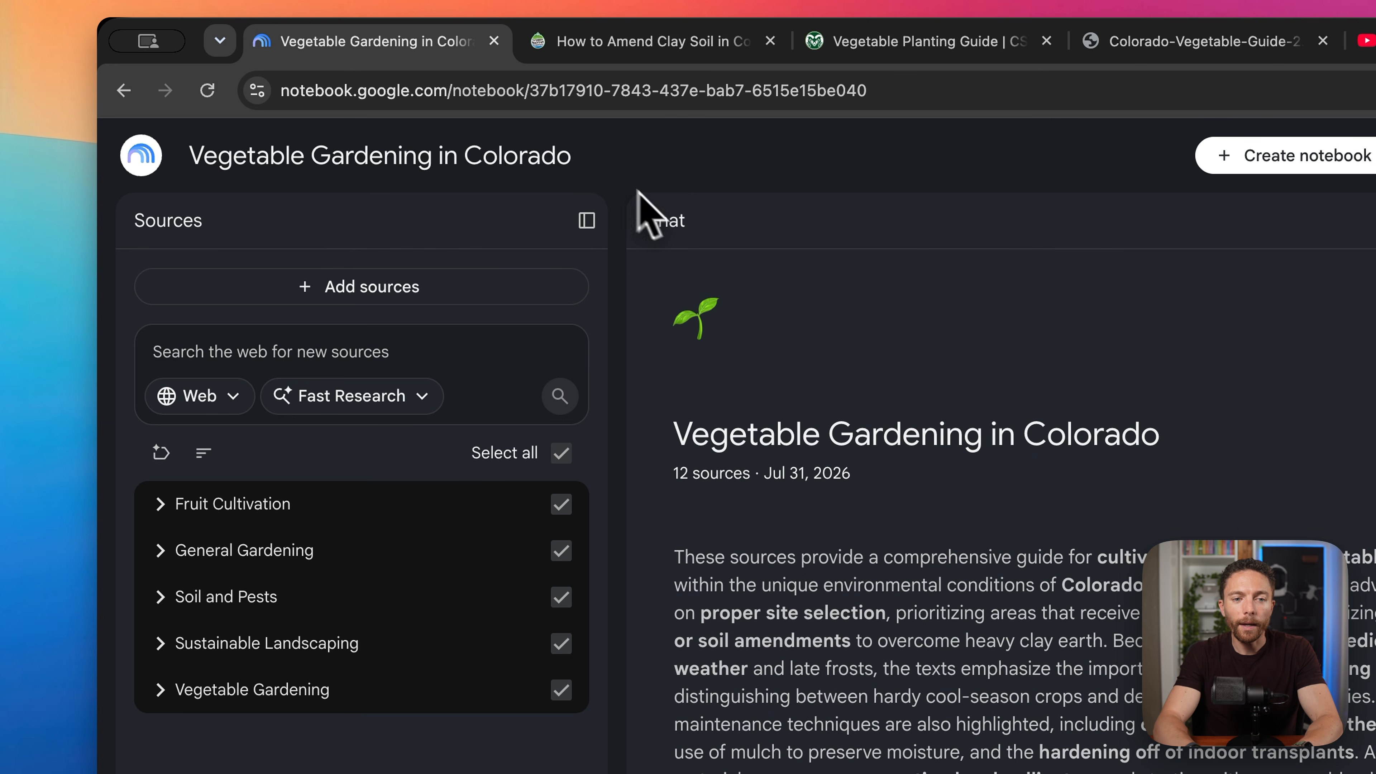
{"action": "left_click_drag", "start_coordinate": [759, 433], "coordinate": [1063, 434]}
{"action": "left_click", "coordinate": [1061, 434]}
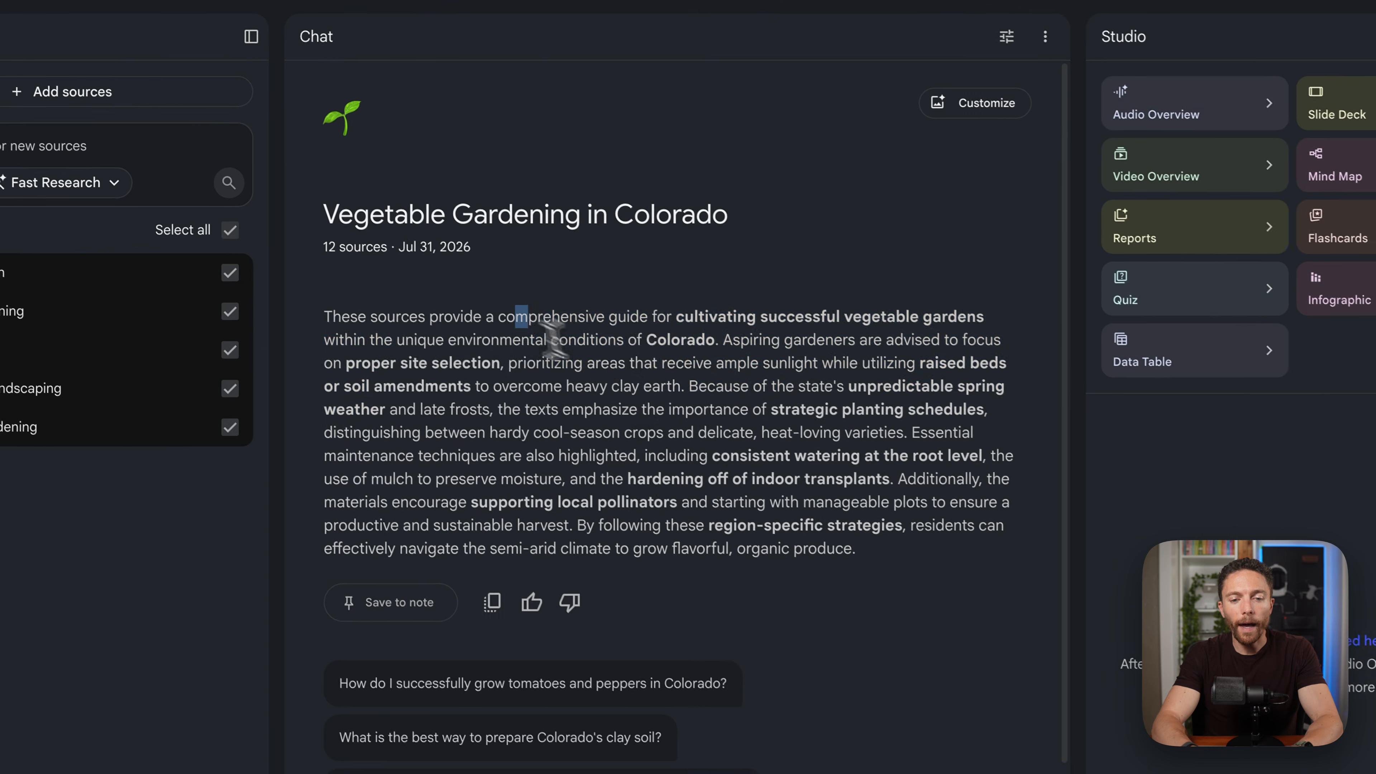
- Read the autogenerated notebook summary and look over the notebook's customization options, leaving the title and summary settings as they are
{"action": "left_click_drag", "start_coordinate": [903, 557], "coordinate": [1299, 773]}
{"action": "left_click_drag", "start_coordinate": [822, 531], "coordinate": [839, 533]}
{"action": "left_click", "coordinate": [841, 537]}
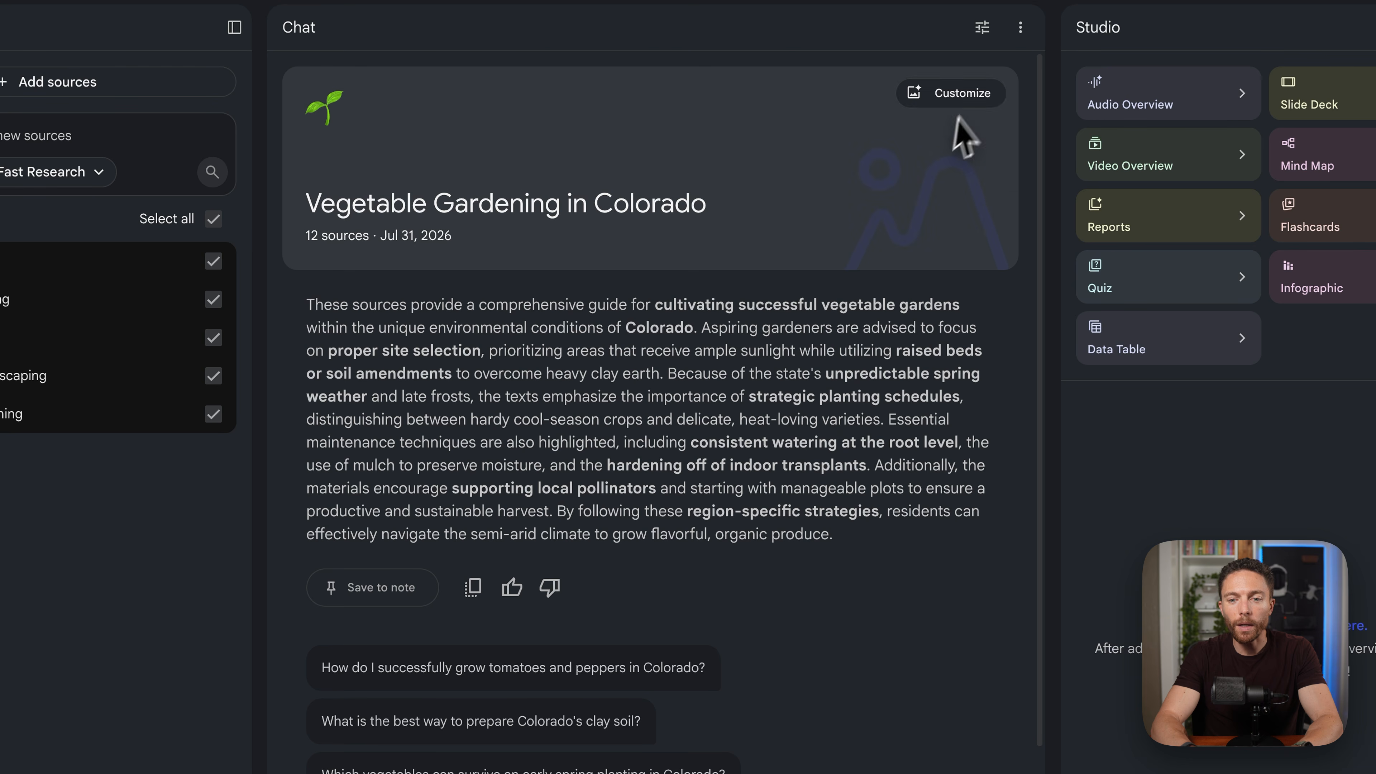
{"action": "left_click", "coordinate": [978, 96]}
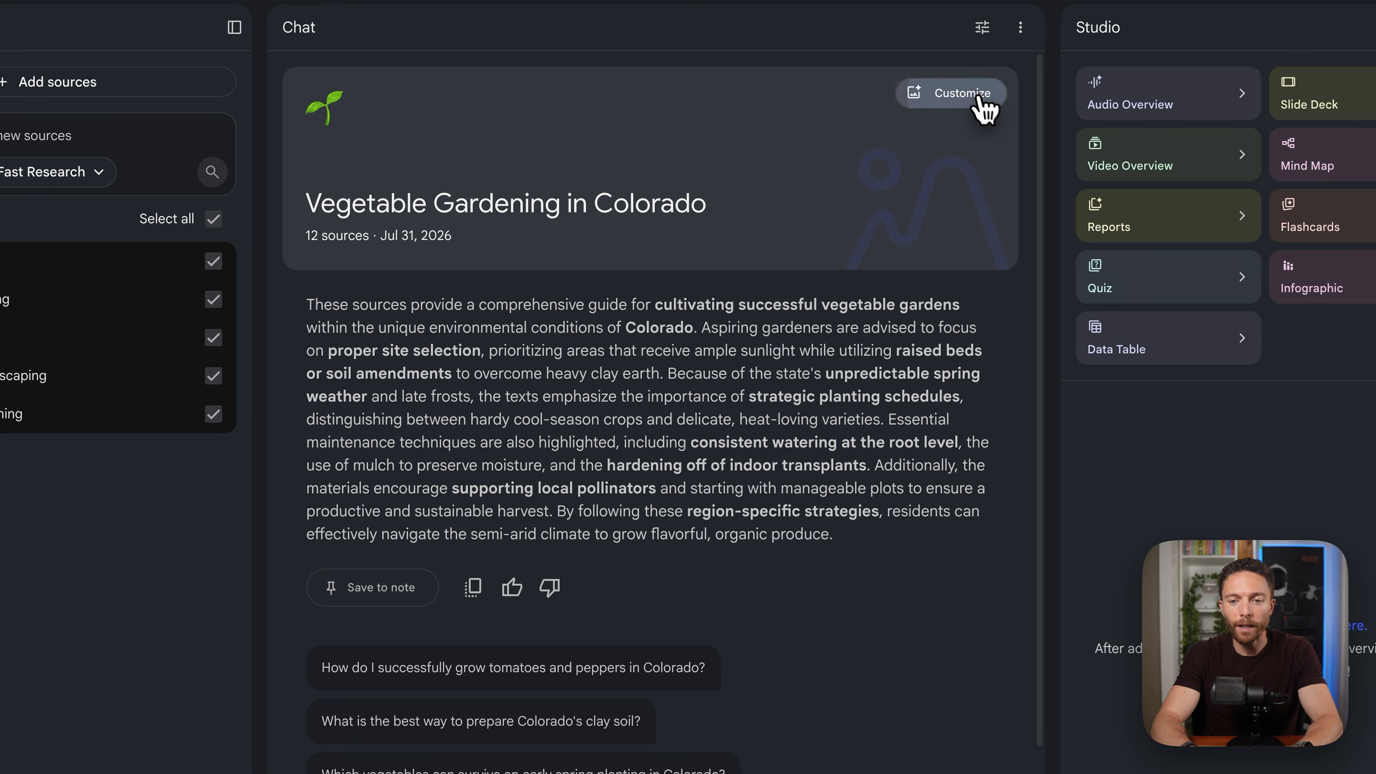
{"action": "triple_click", "coordinate": [638, 476]}
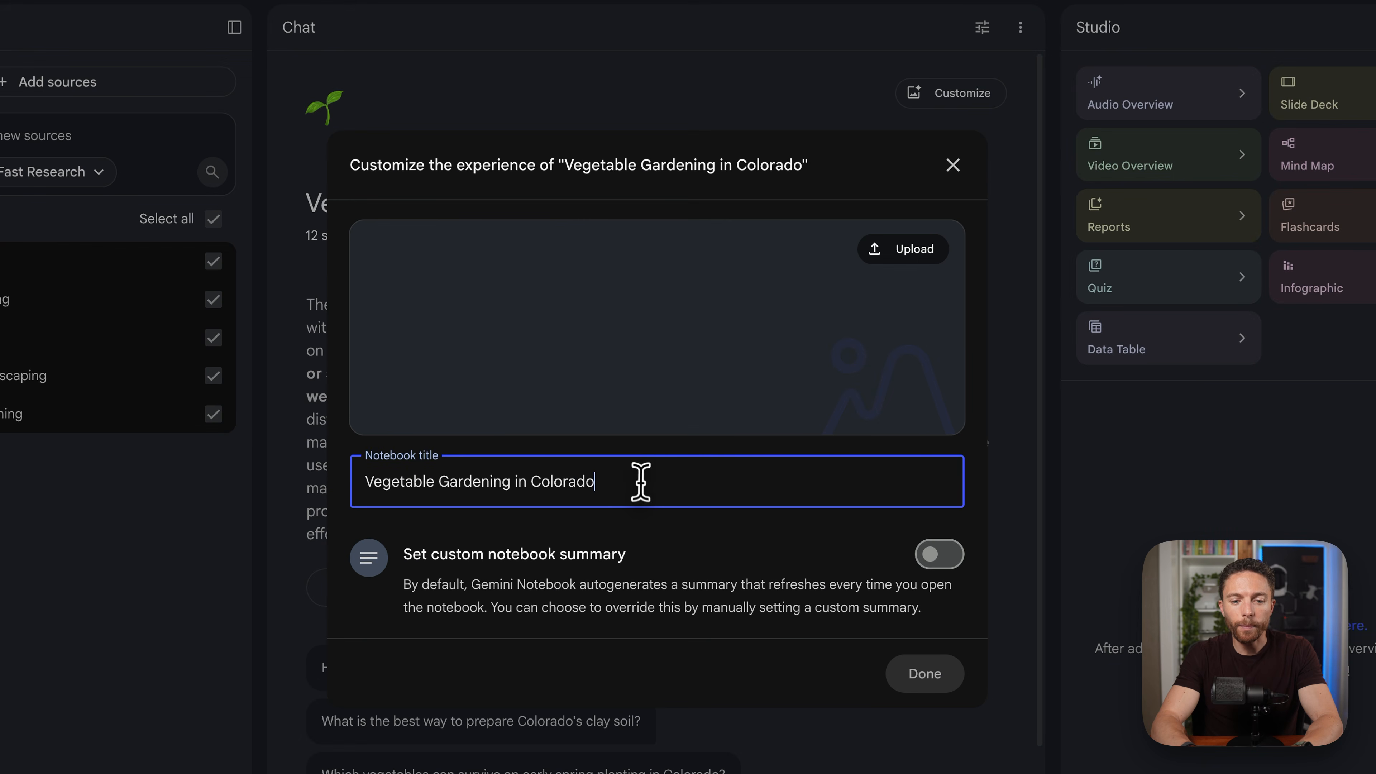
{"action": "left_click", "coordinate": [698, 539]}
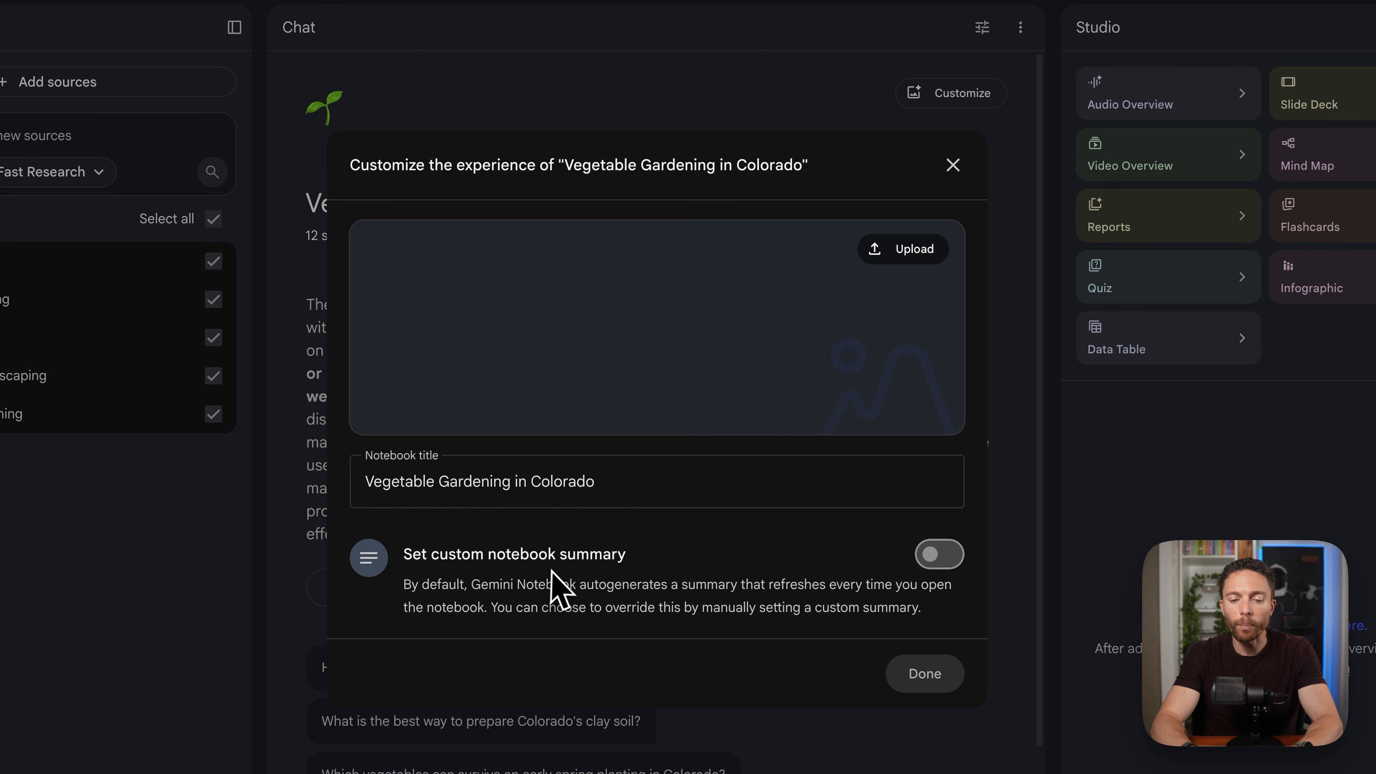
{"action": "left_click", "coordinate": [953, 165]}
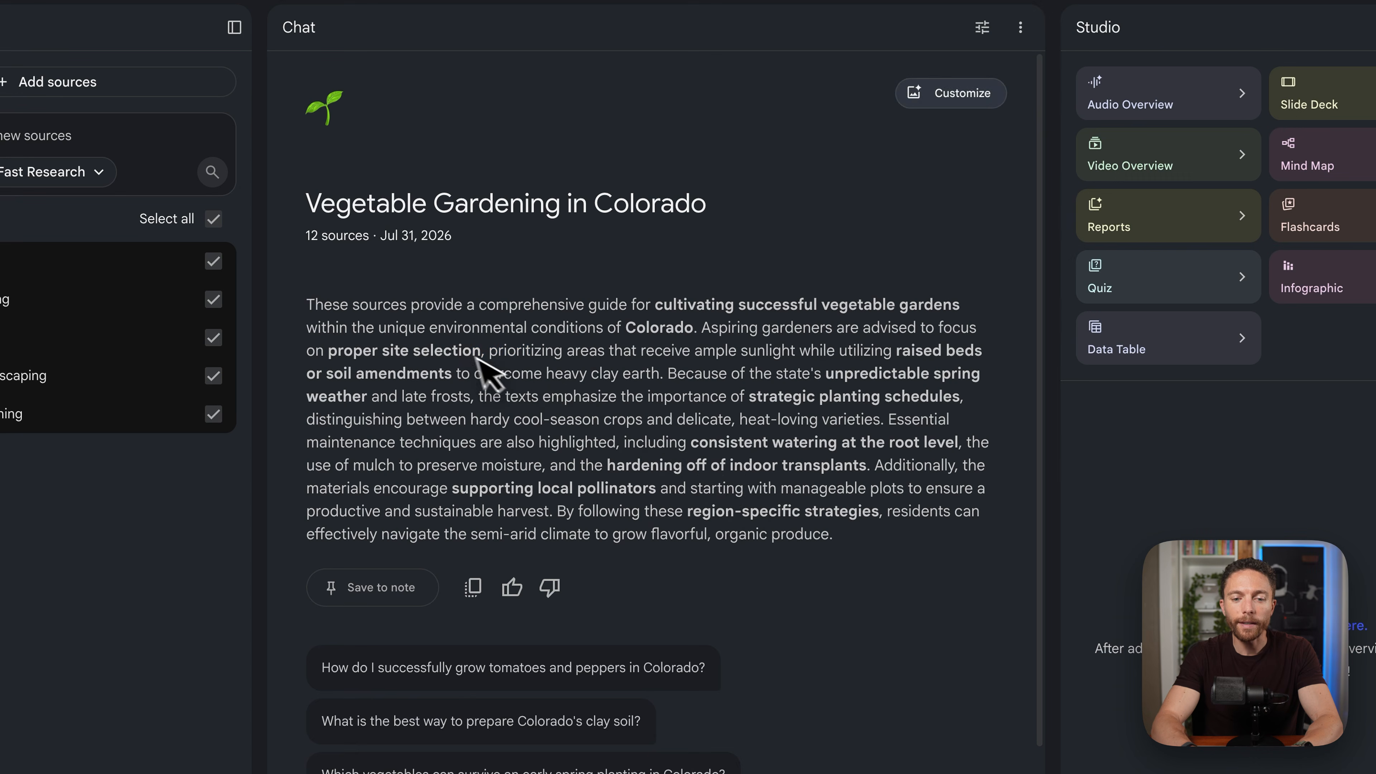
{"action": "left_click_drag", "start_coordinate": [476, 351], "coordinate": [764, 508]}
{"action": "left_click", "coordinate": [764, 508]}
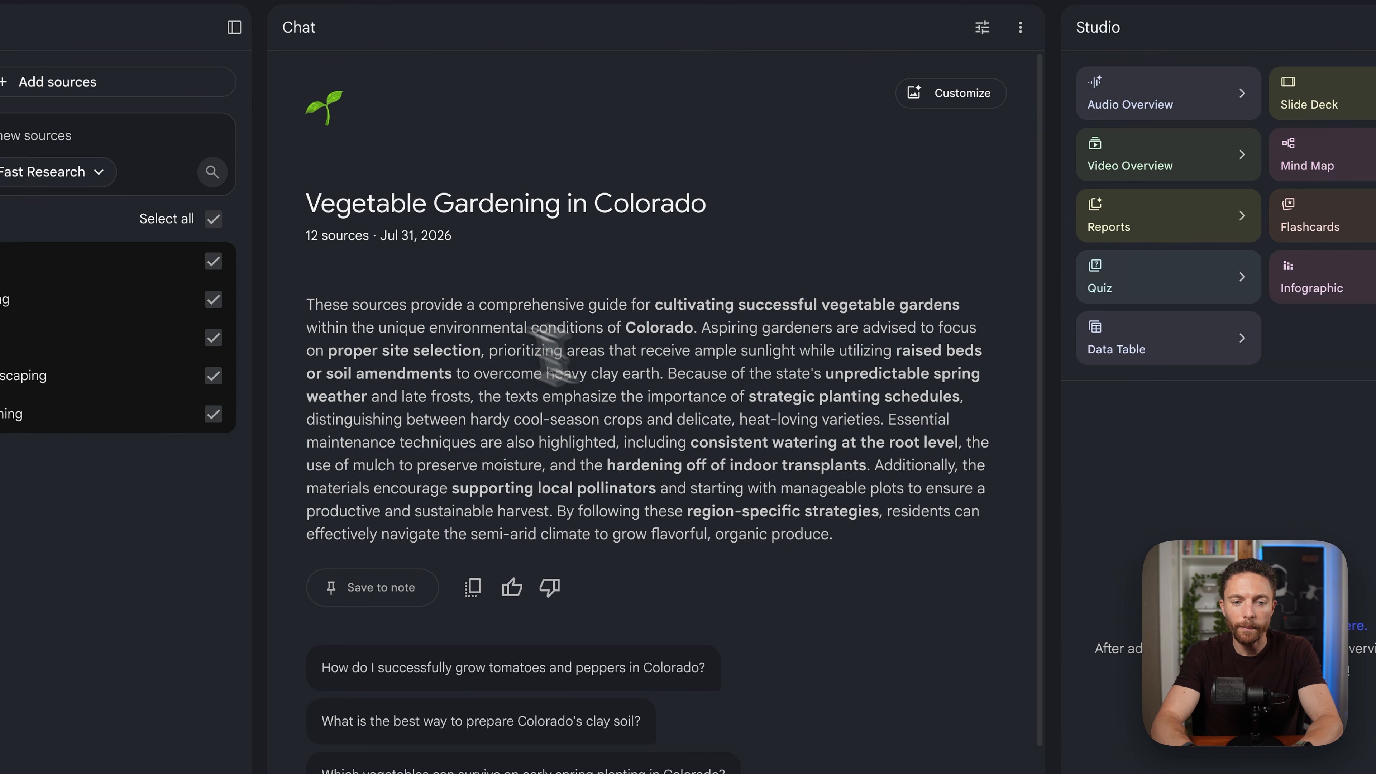
- Set a custom notebook summary reading "This notebook is all about how to create a vegetable garden in Colorado"
{"action": "left_click", "coordinate": [962, 93]}
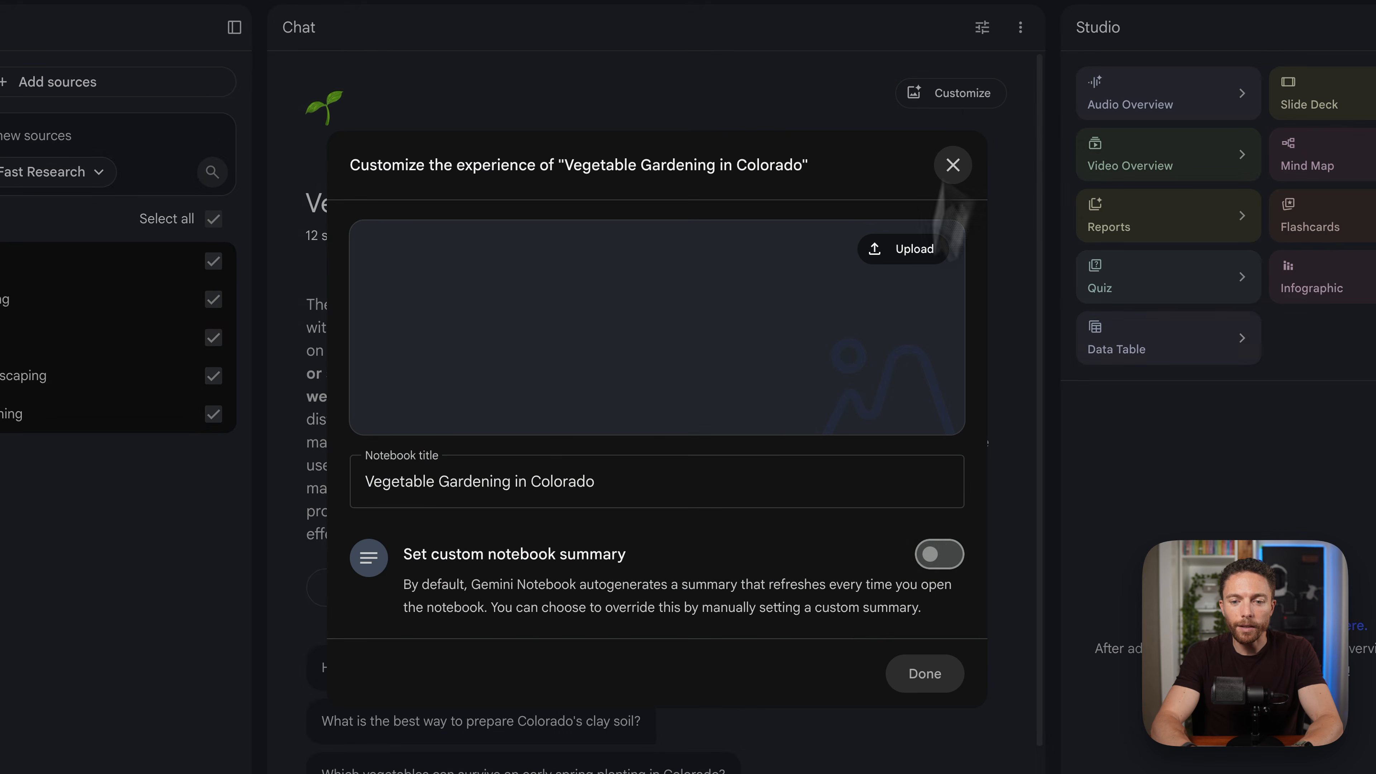
{"action": "left_click", "coordinate": [956, 555]}
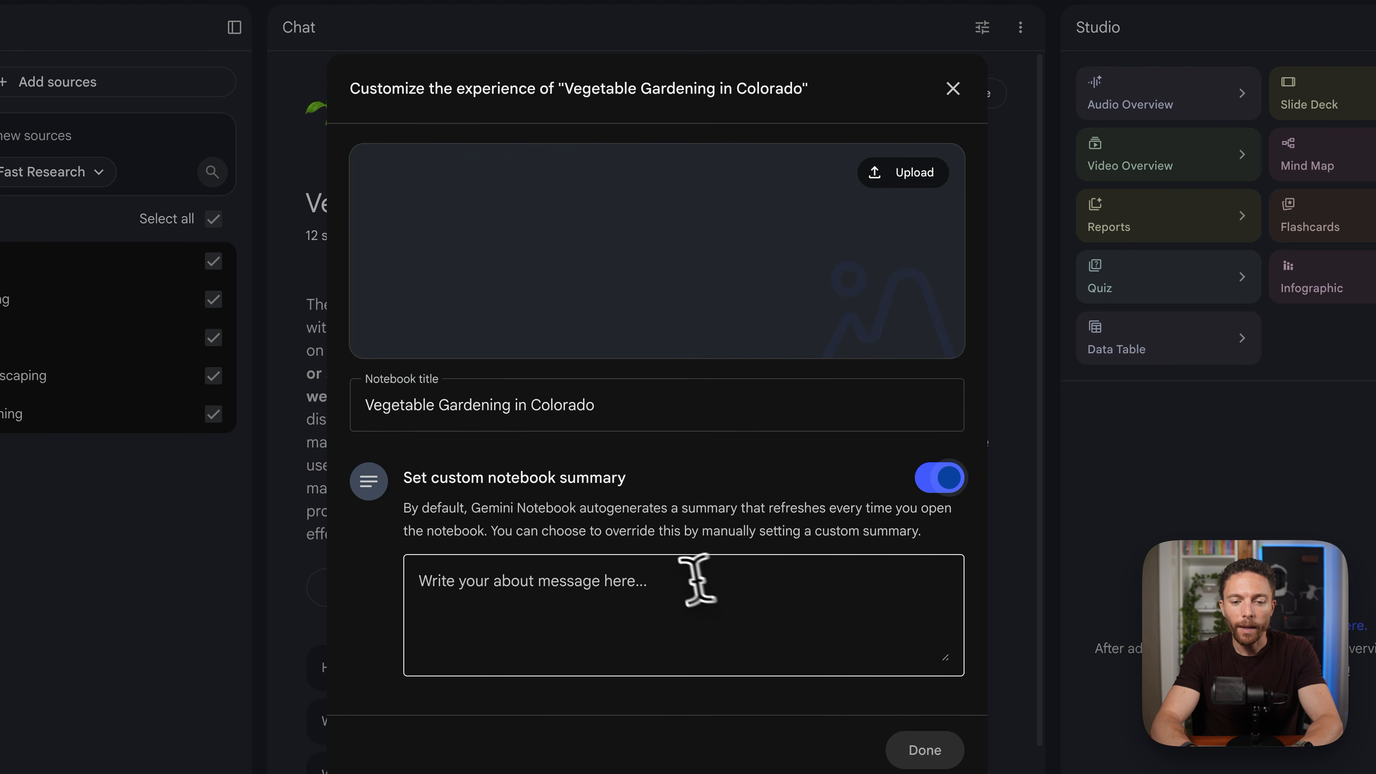
{"action": "left_click", "coordinate": [684, 574]}
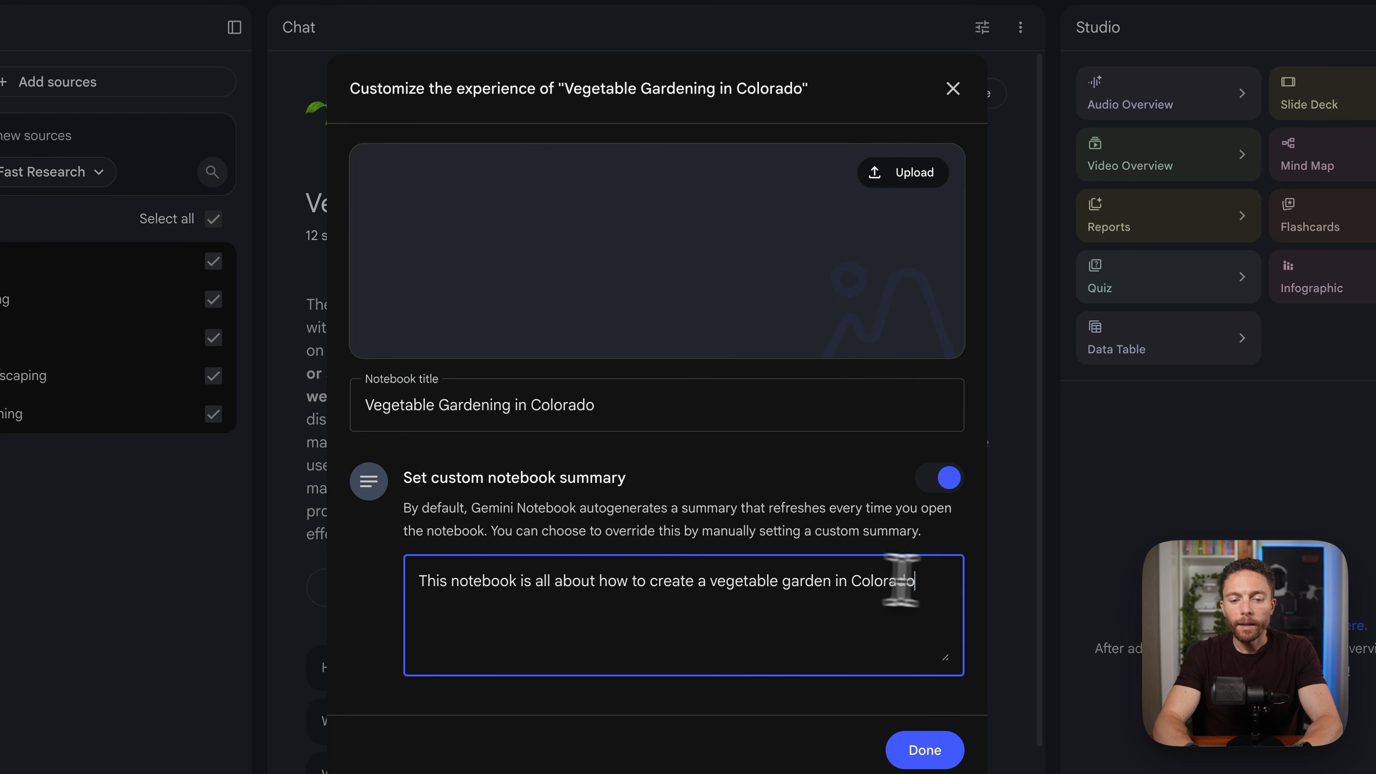
{"action": "type", "text": "This notebook is all about how to create a vegetable garden in Colorado"}
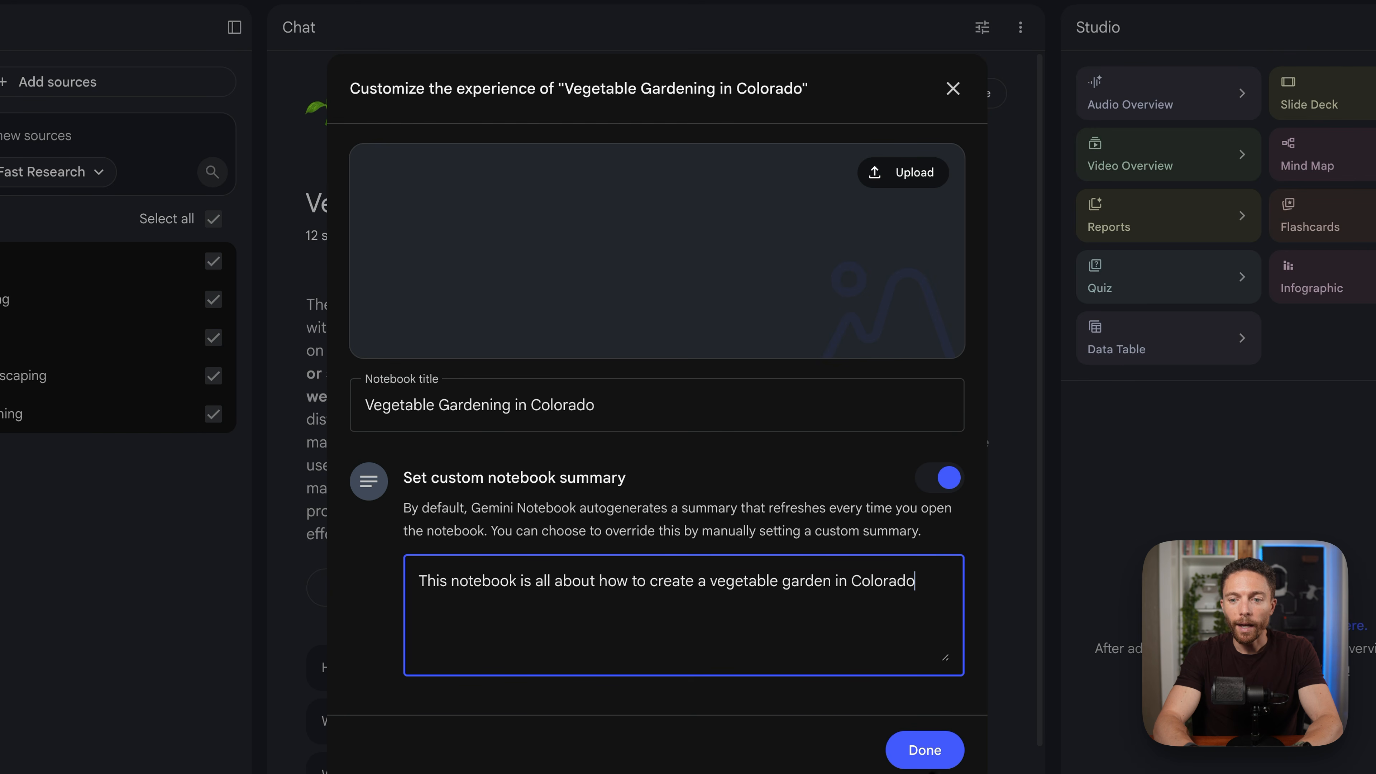
{"action": "left_click", "coordinate": [927, 758]}
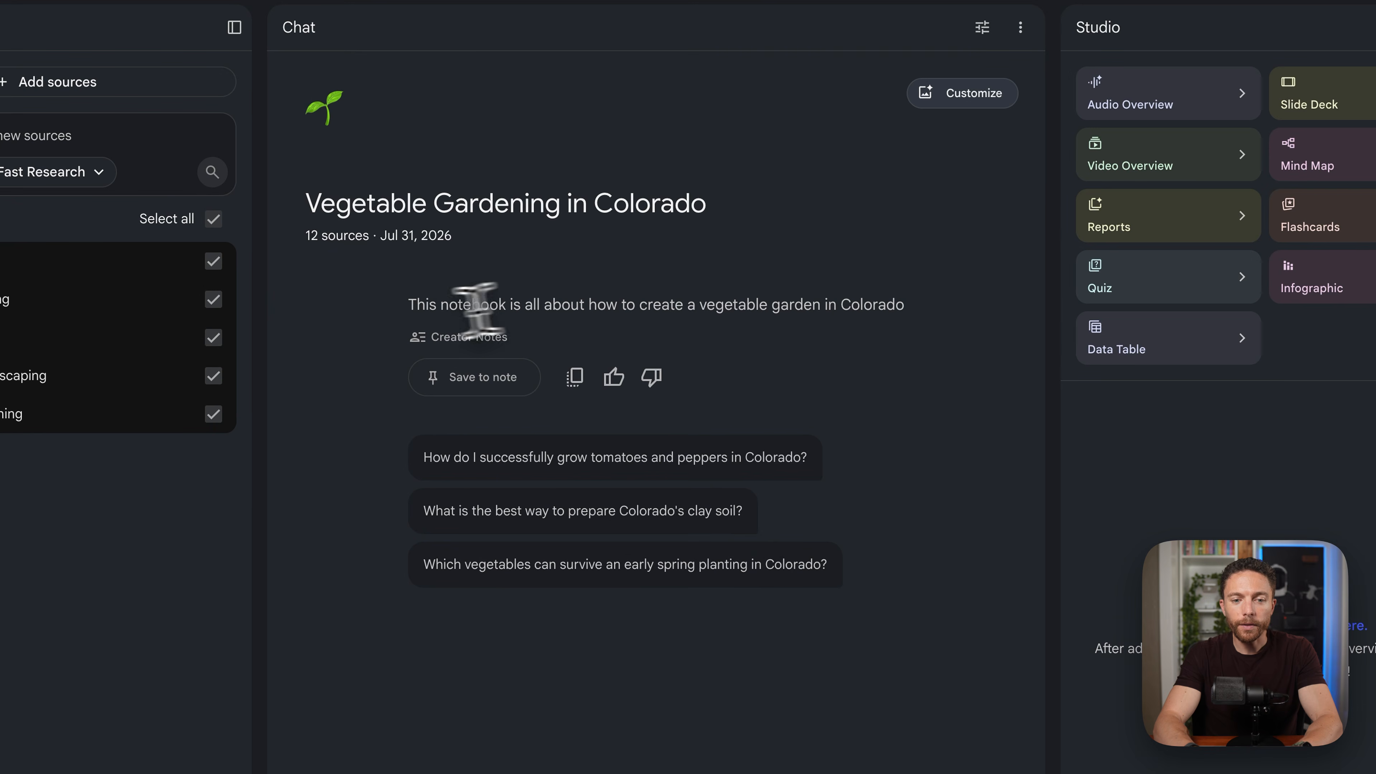
{"action": "left_click_drag", "start_coordinate": [413, 302], "coordinate": [873, 305]}
{"action": "triple_click", "coordinate": [872, 304]}
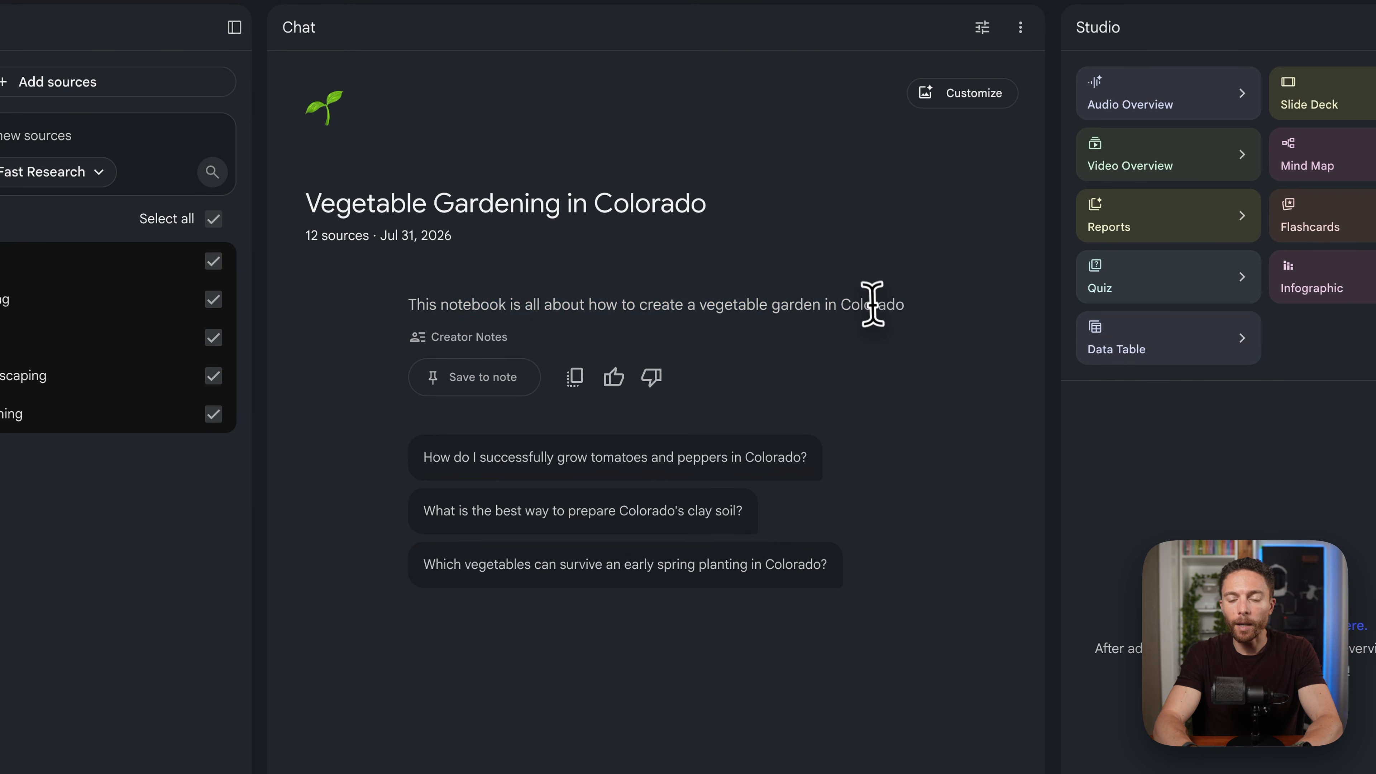
{"action": "left_click", "coordinate": [925, 306]}
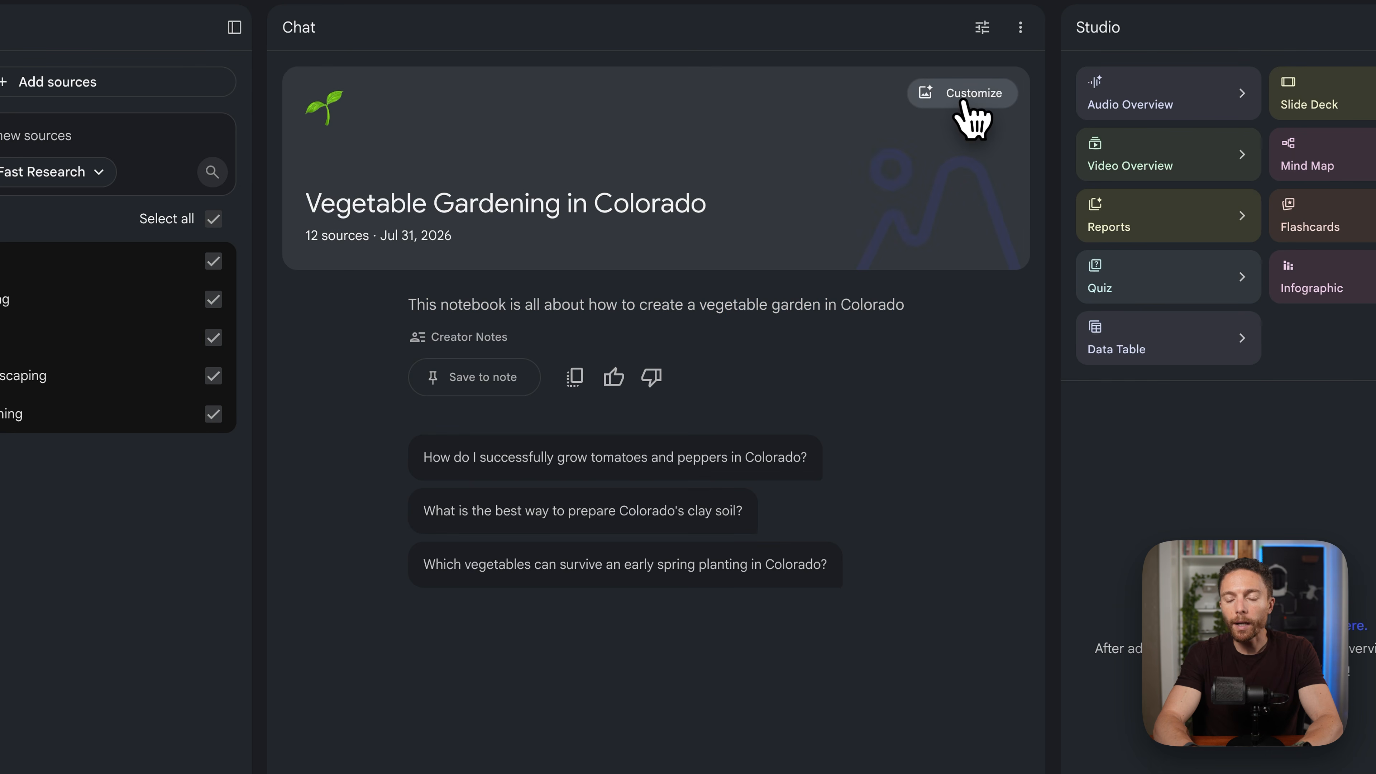
- View the cover image option, compare the recent notebooks' covers on the home page and reopen the Vegetable Gardening in Colorado notebook
{"action": "left_click", "coordinate": [972, 95]}
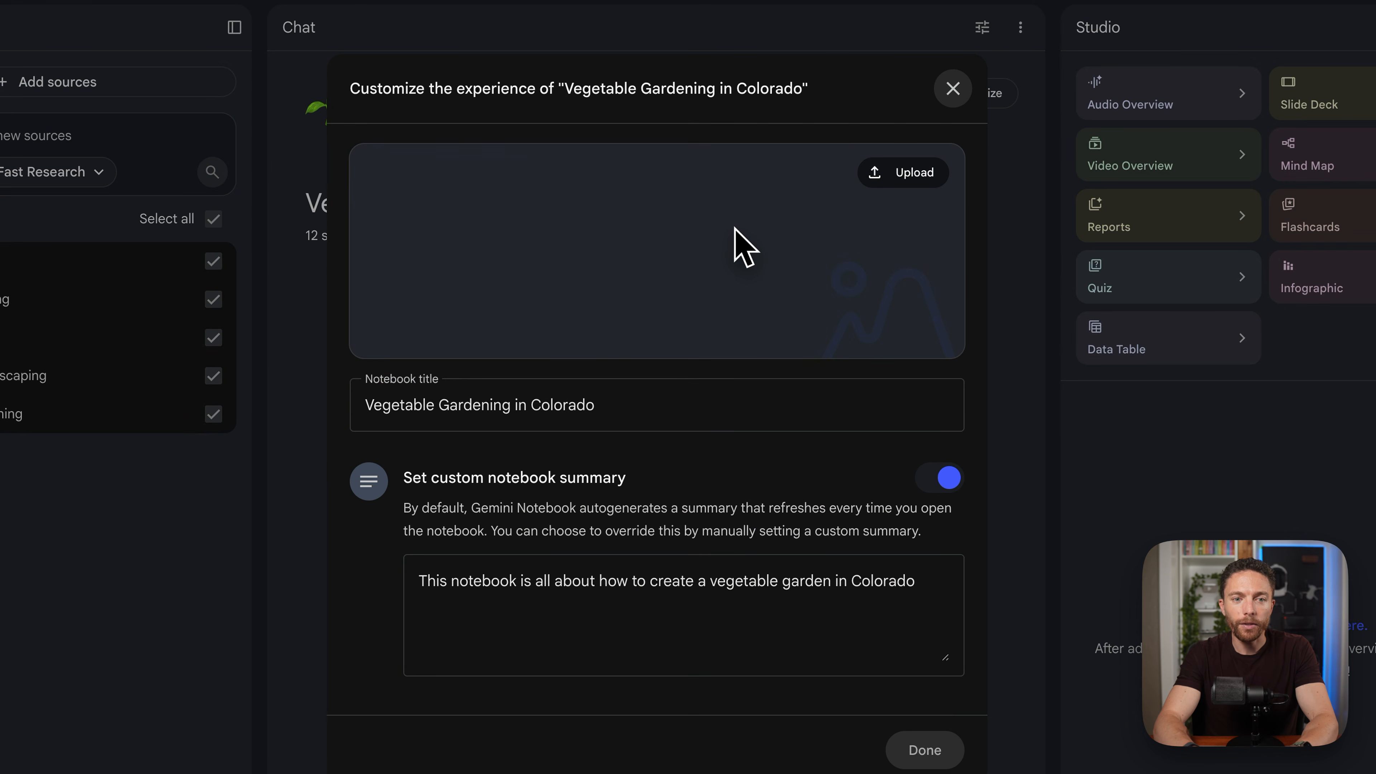
{"action": "left_click", "coordinate": [129, 99]}
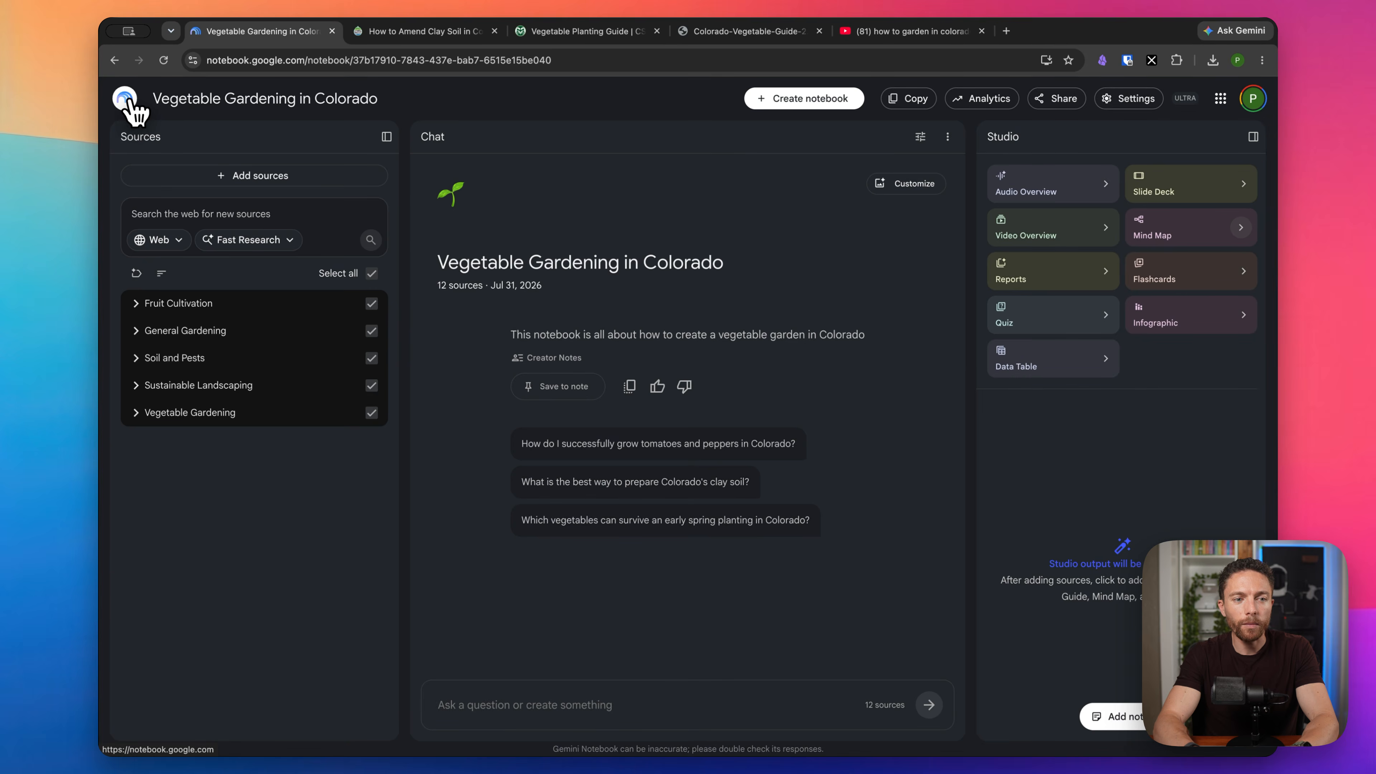
{"action": "left_click", "coordinate": [129, 99]}
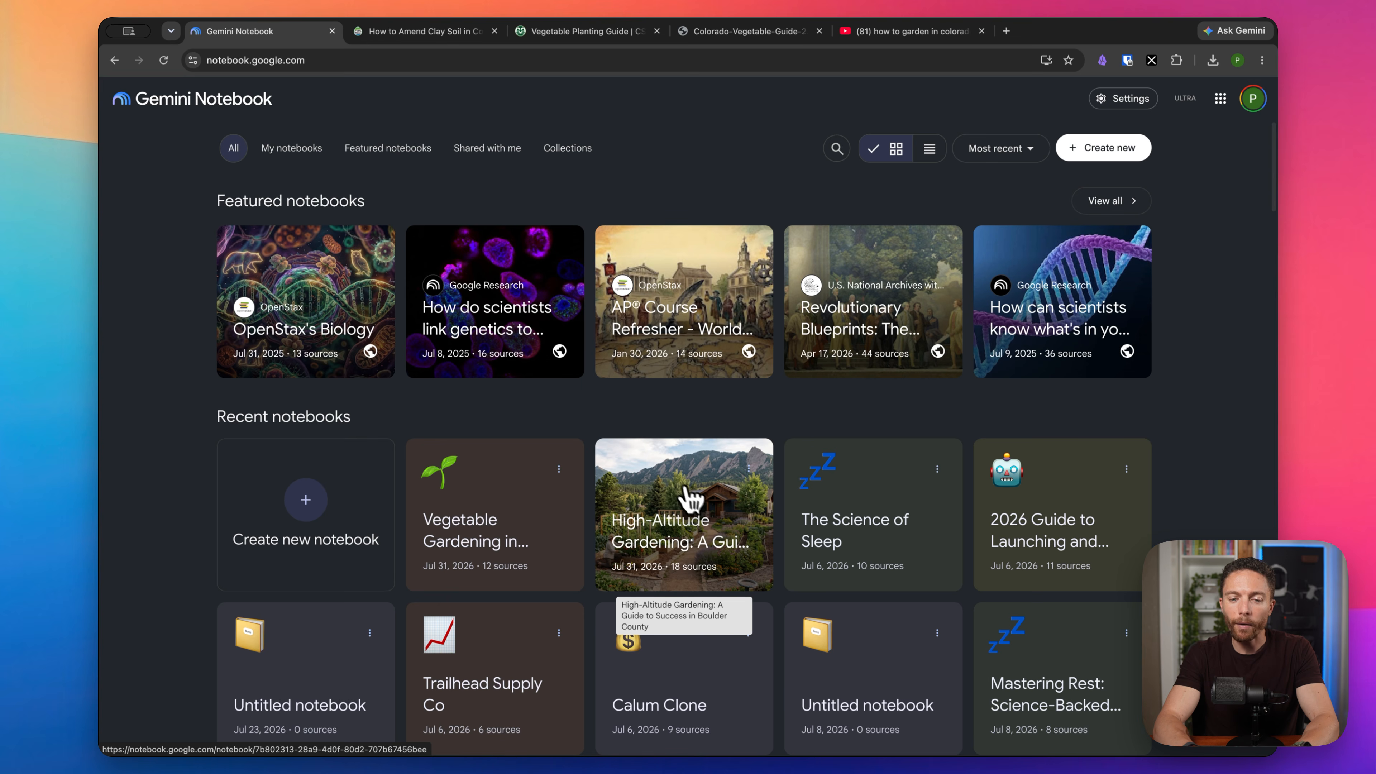
{"action": "left_click", "coordinate": [511, 499]}
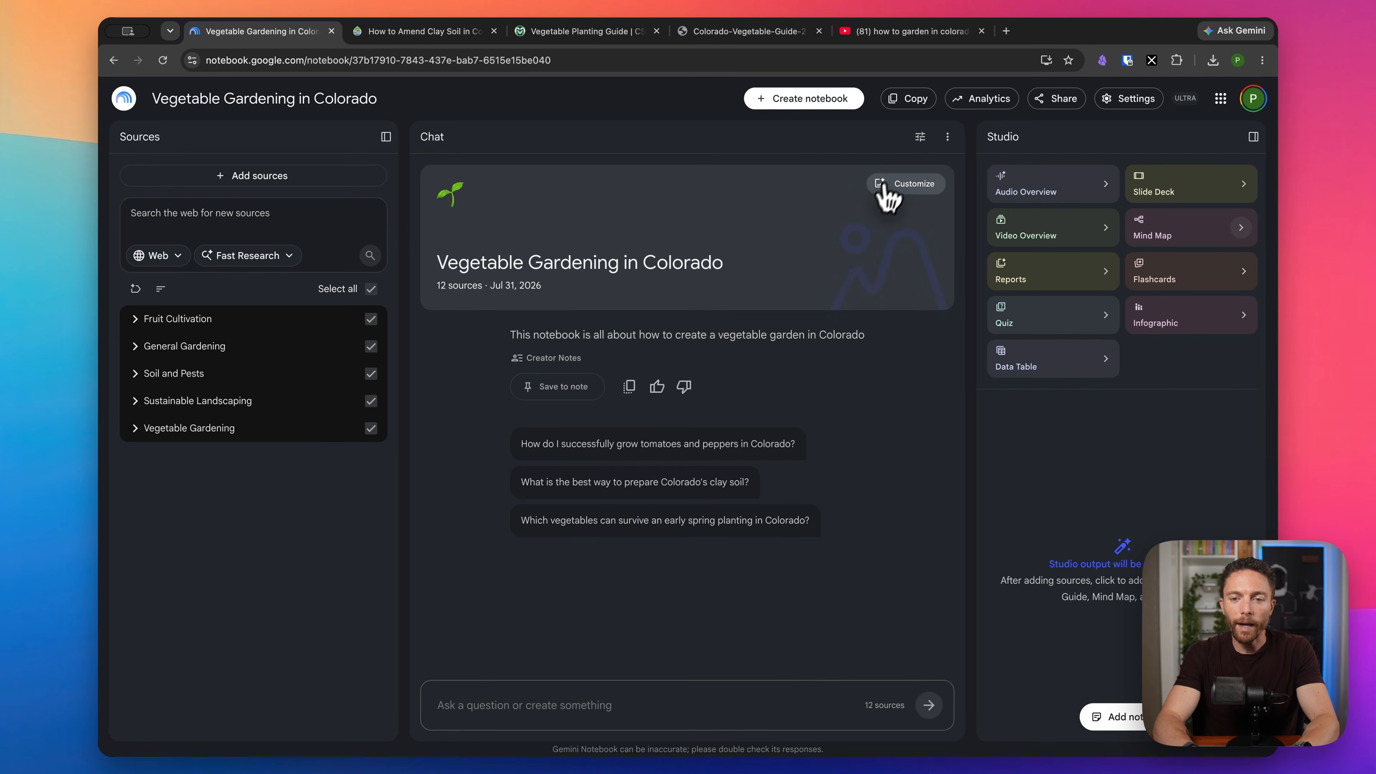
- Switch to Google Gemini, submit the prompt "Create an image of a vegetable garden in Colorado" and download the full-size image
{"action": "left_click", "coordinate": [901, 187]}
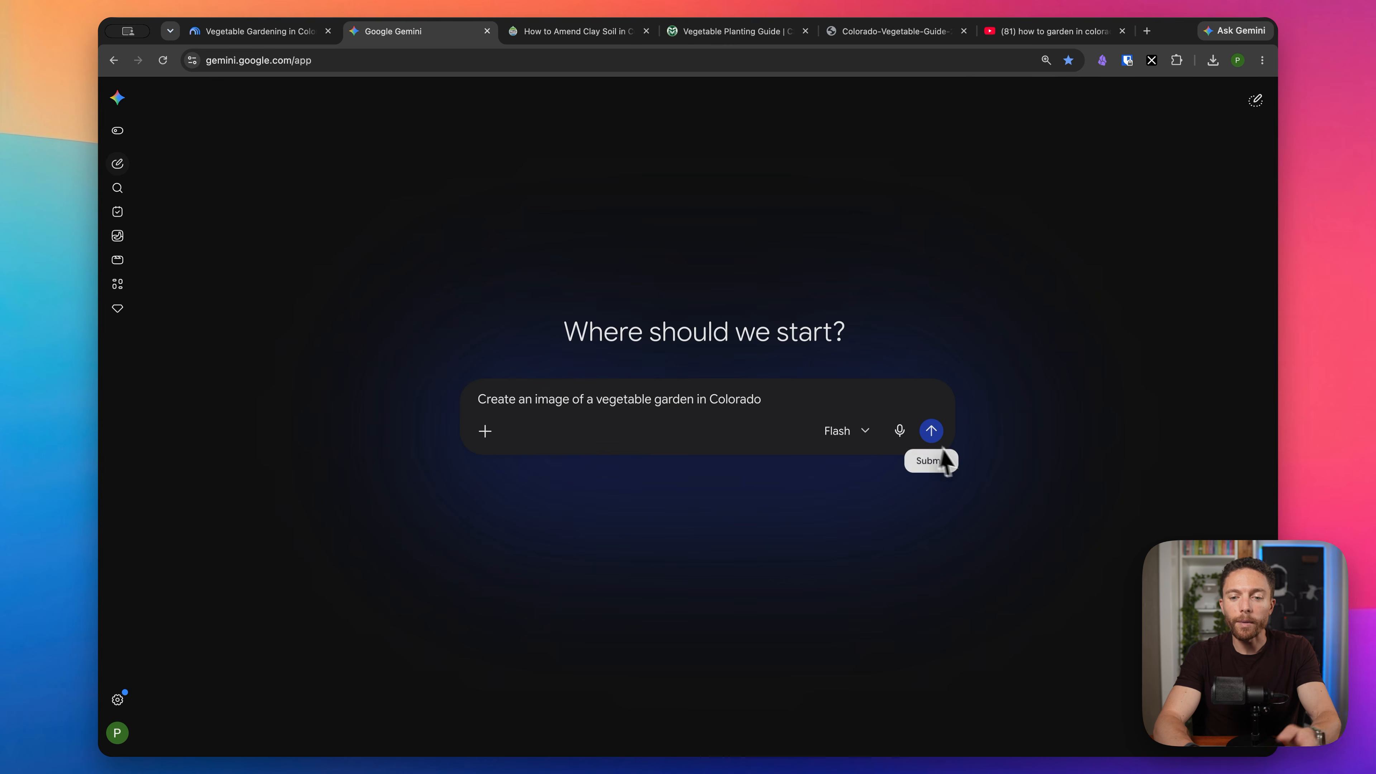
{"action": "left_click", "coordinate": [941, 448]}
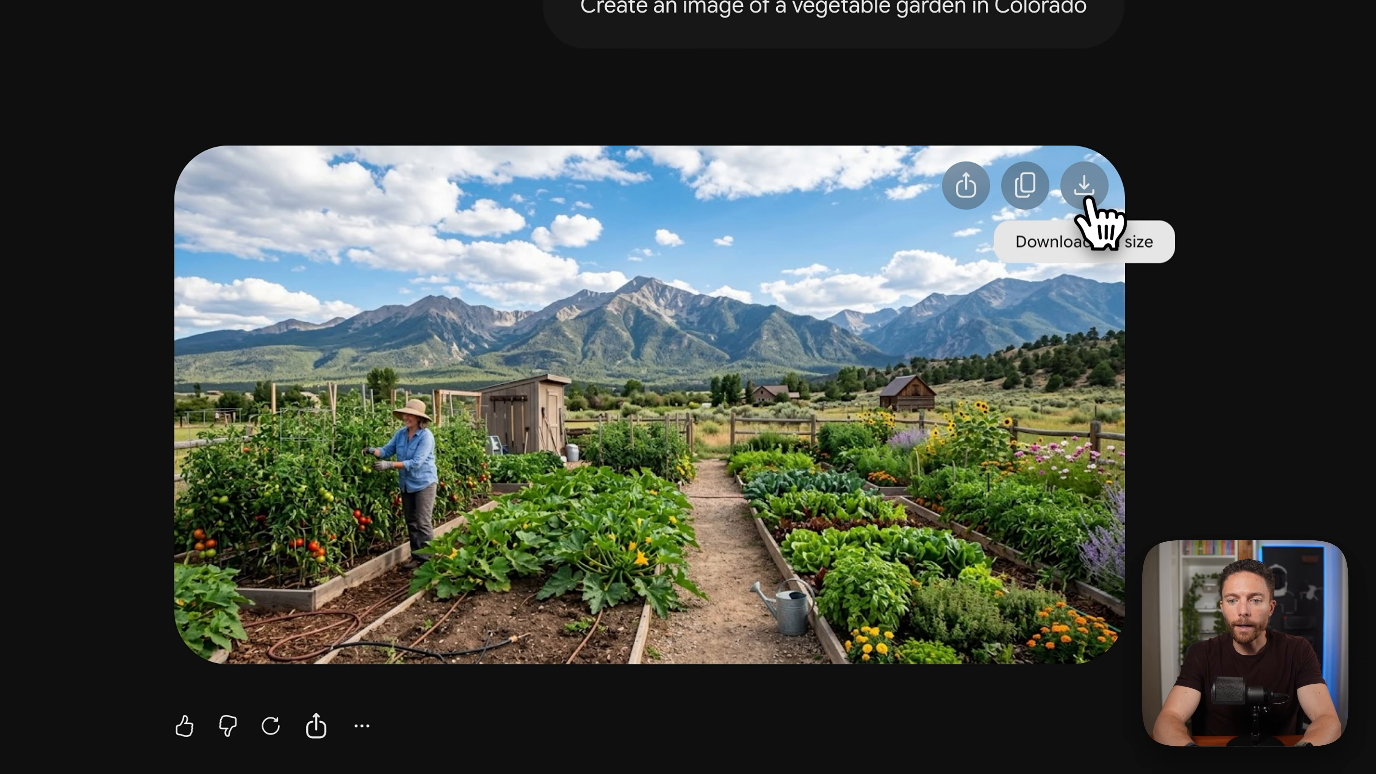
{"action": "left_click", "coordinate": [1087, 202]}
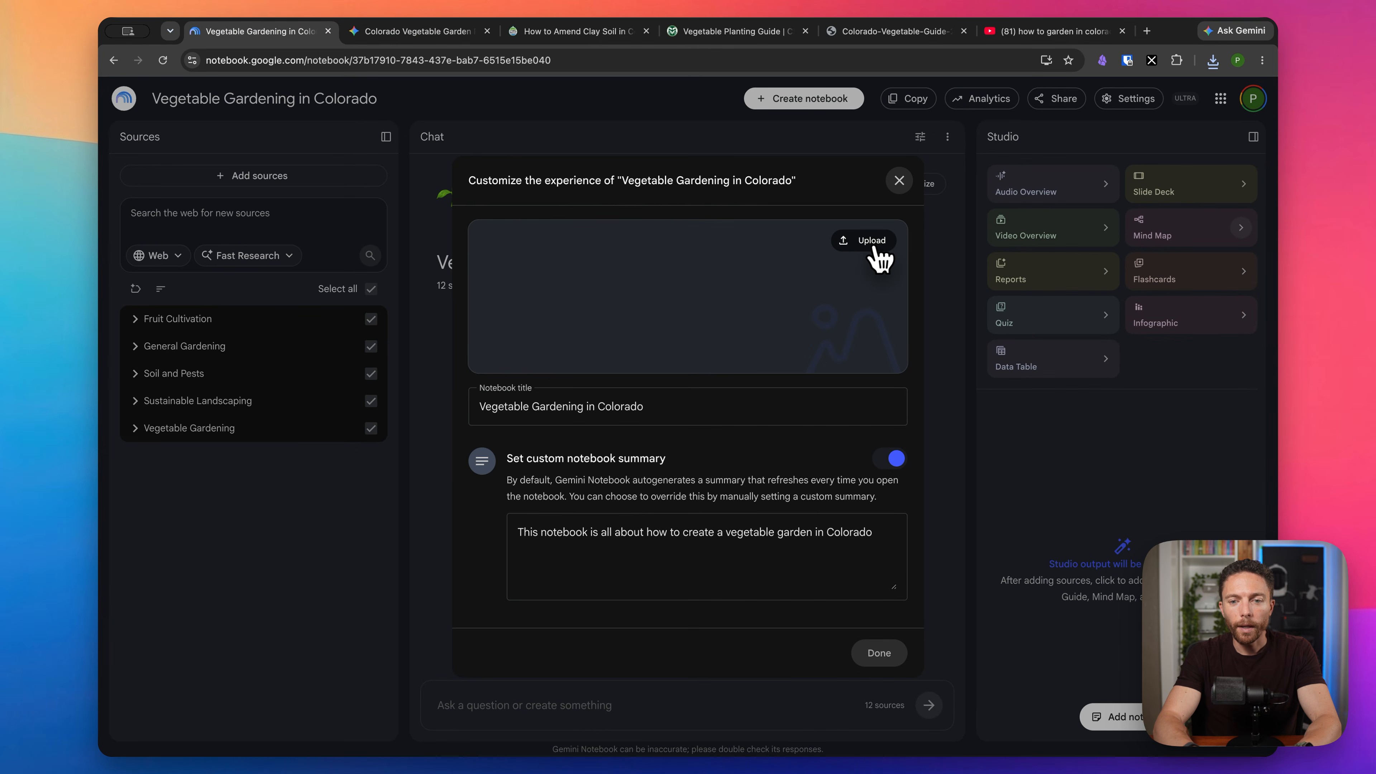
- Upload the downloaded garden image as the notebook's cover, and check its tile on the home page before reopening the notebook
{"action": "left_click", "coordinate": [877, 246]}
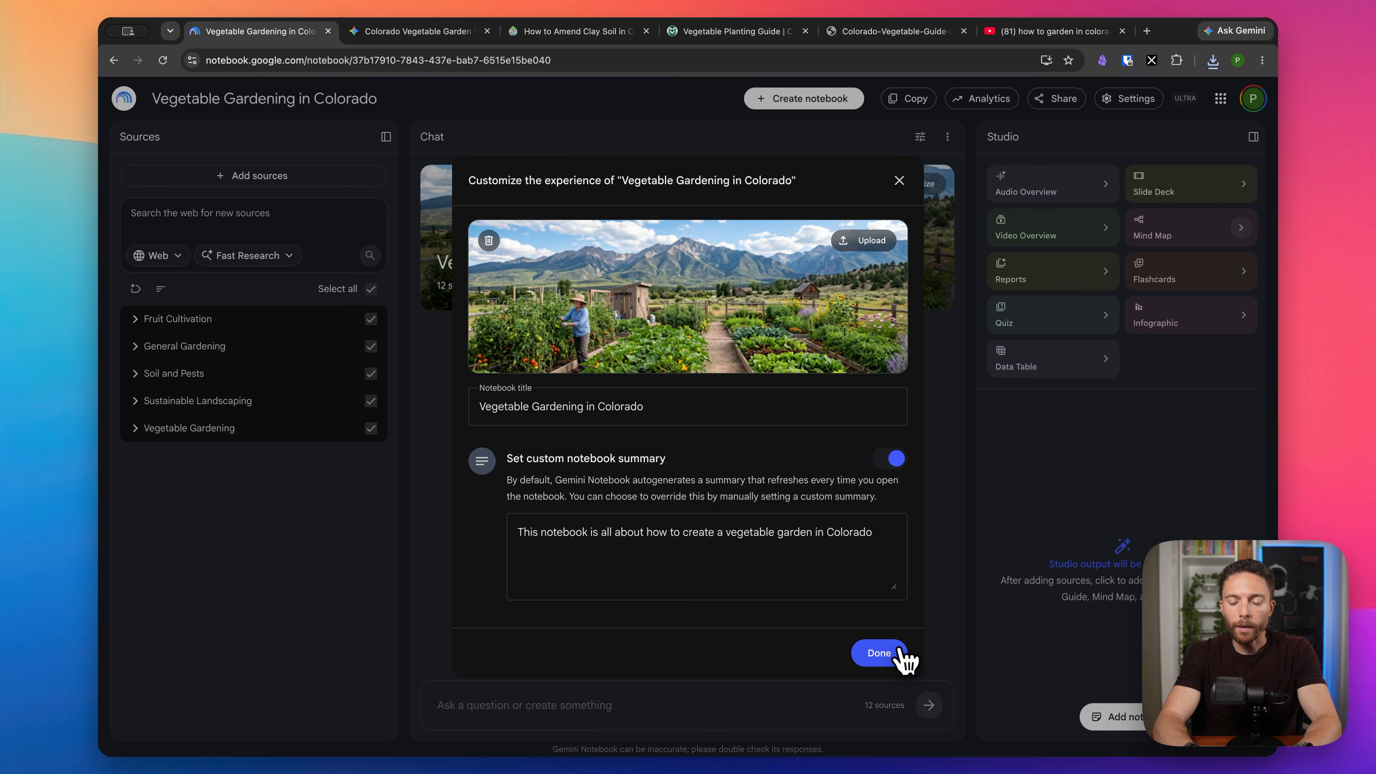
{"action": "left_click", "coordinate": [880, 652]}
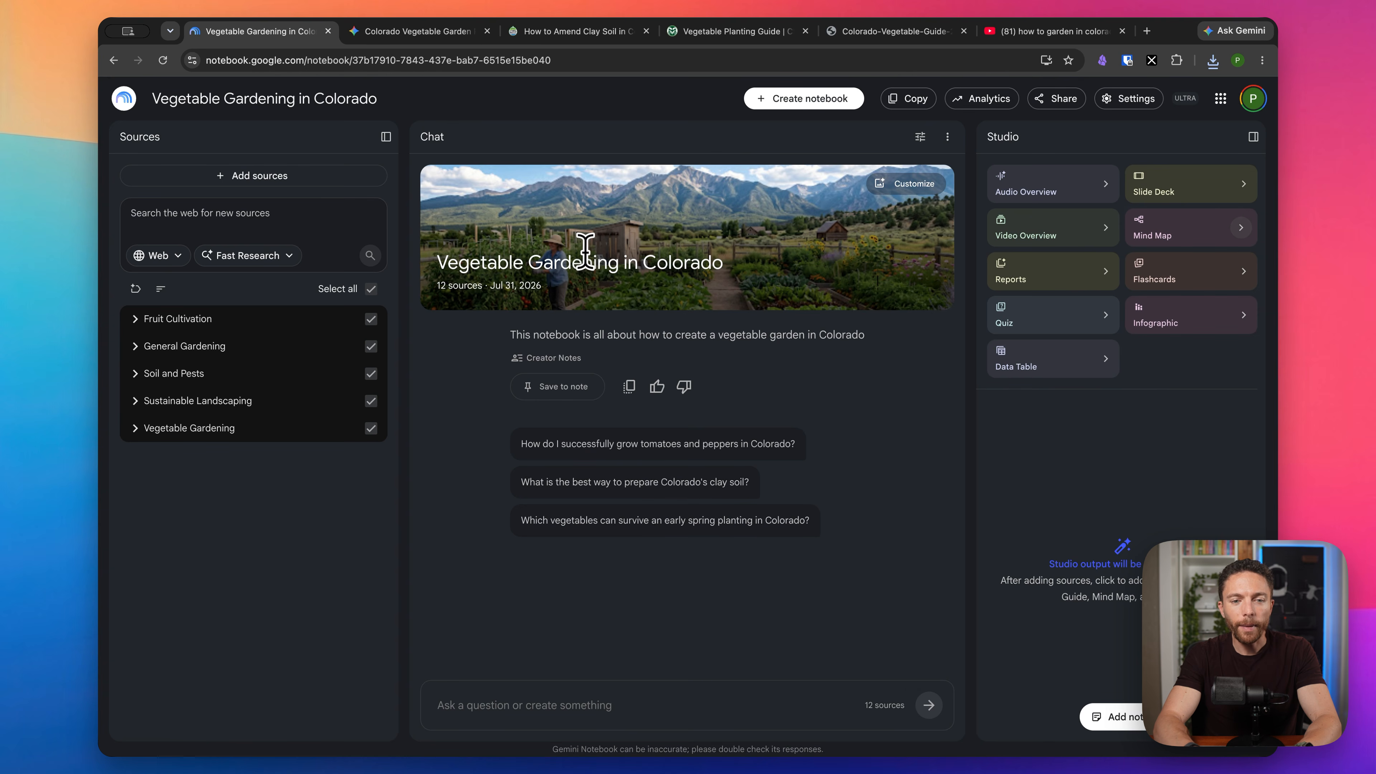
{"action": "left_click", "coordinate": [123, 99]}
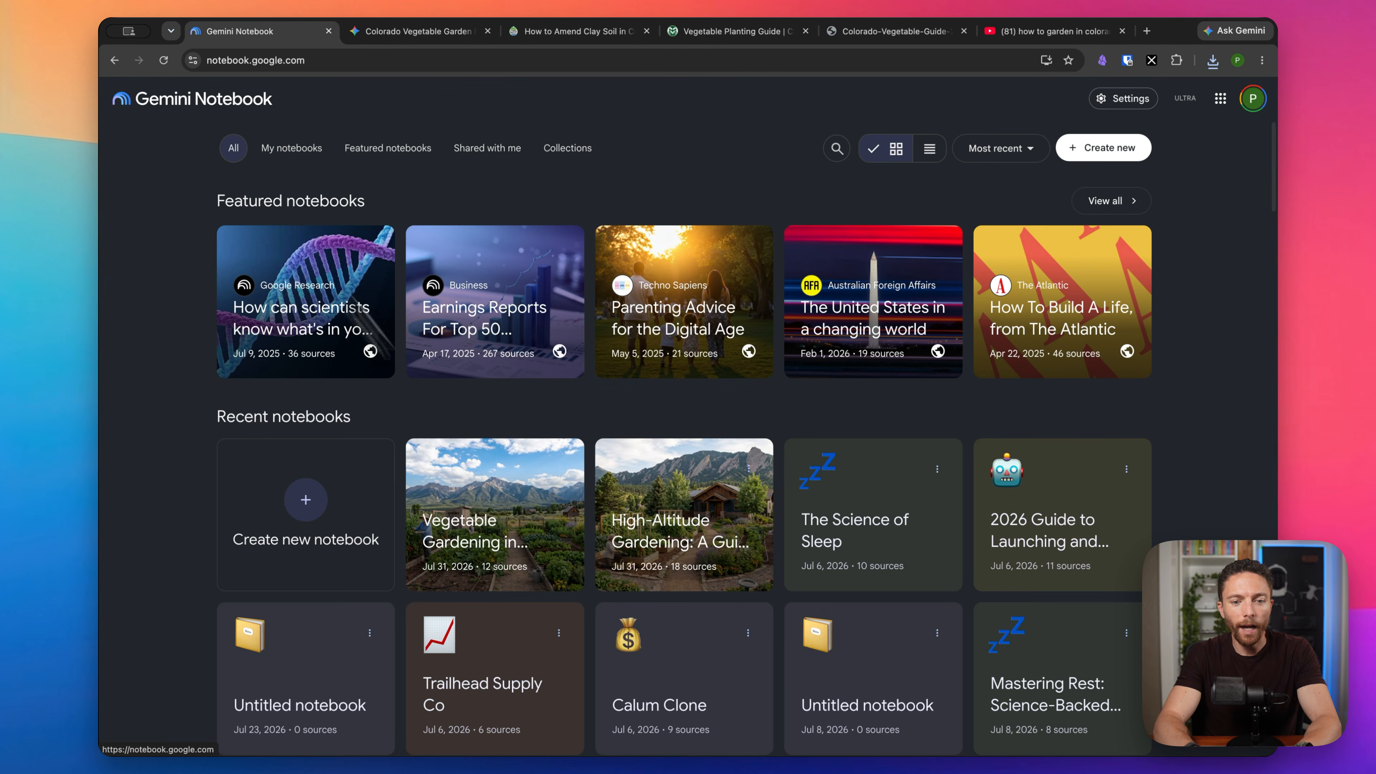
{"action": "left_click", "coordinate": [521, 472]}
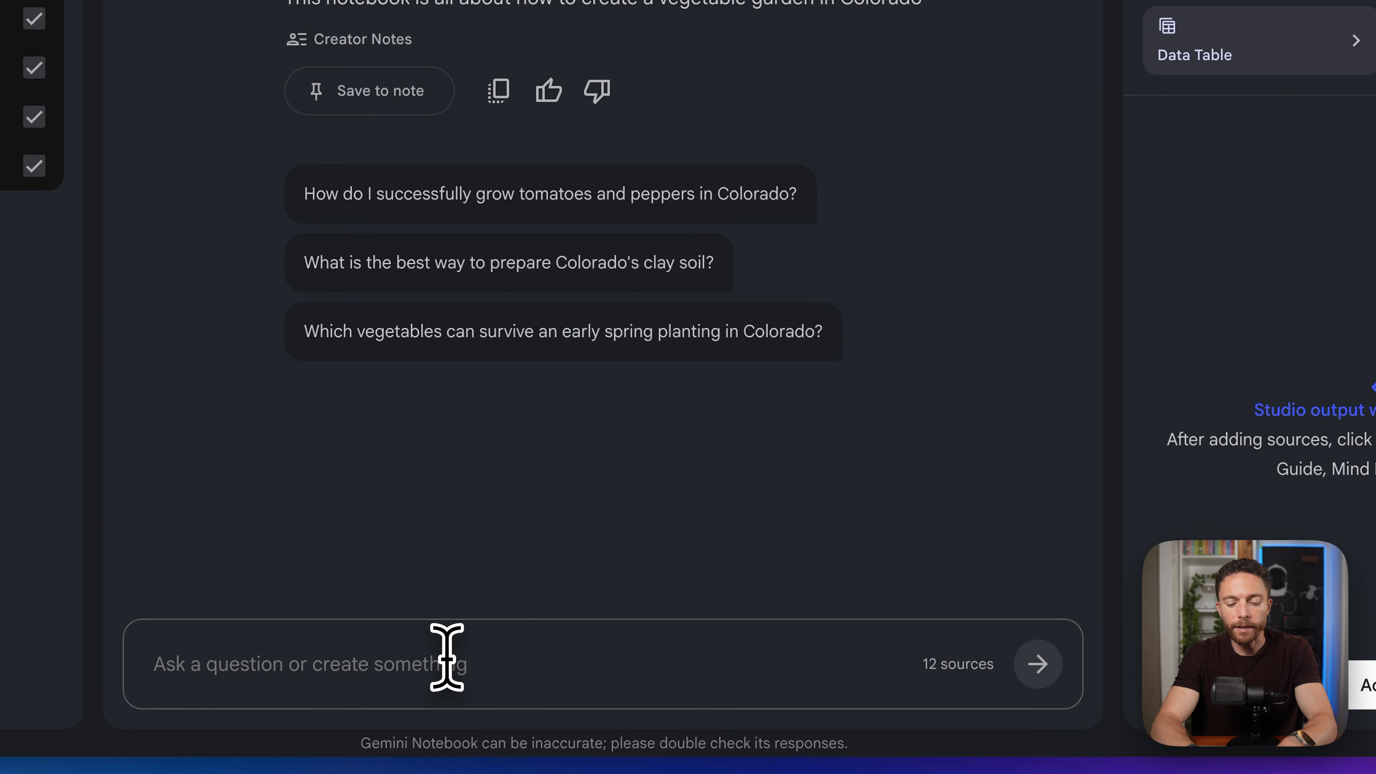
- Ask the notebook chat "What are the best type of vegetables to grow in Colorado for beginners" and read through the answer
{"action": "type", "text": "Wha"}
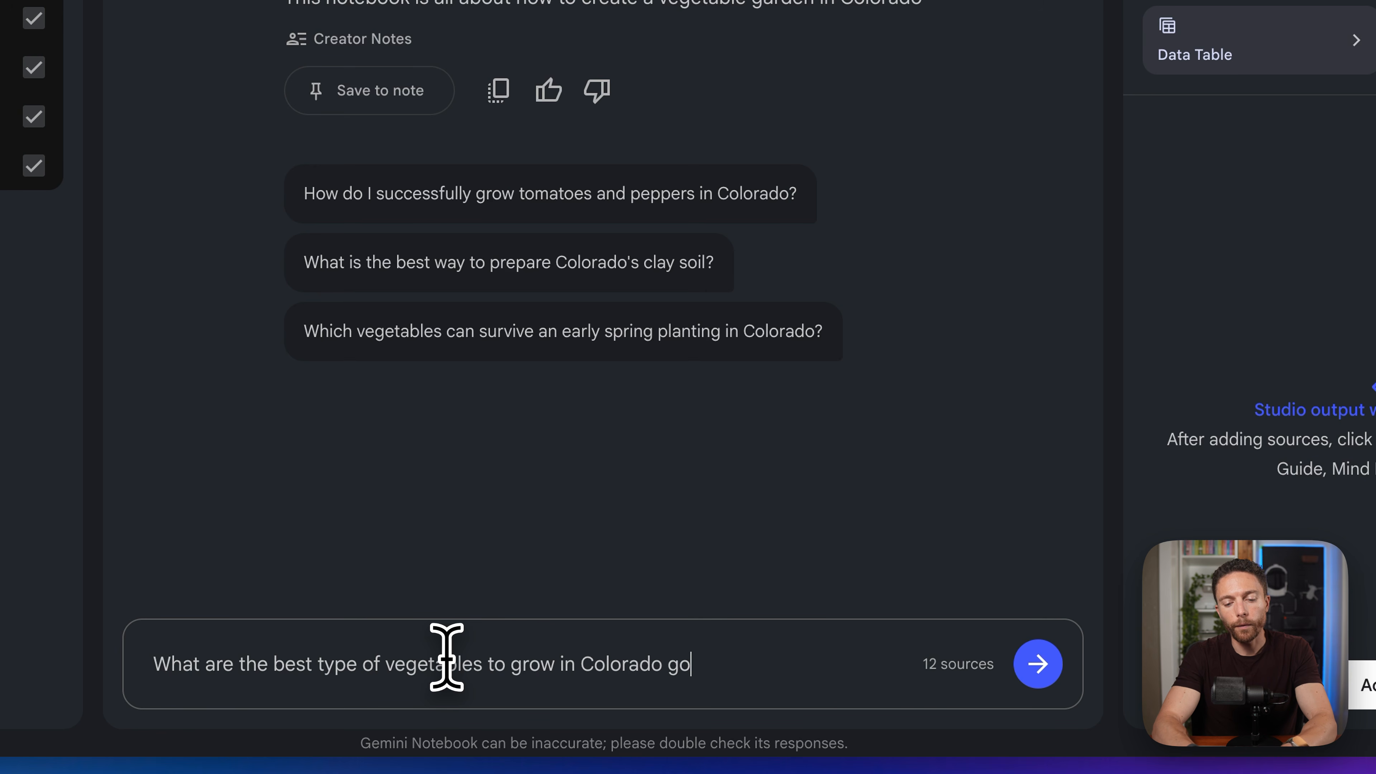
{"action": "type", "text": "t are the best type of vegetables to grow in Colorado for beginners"}
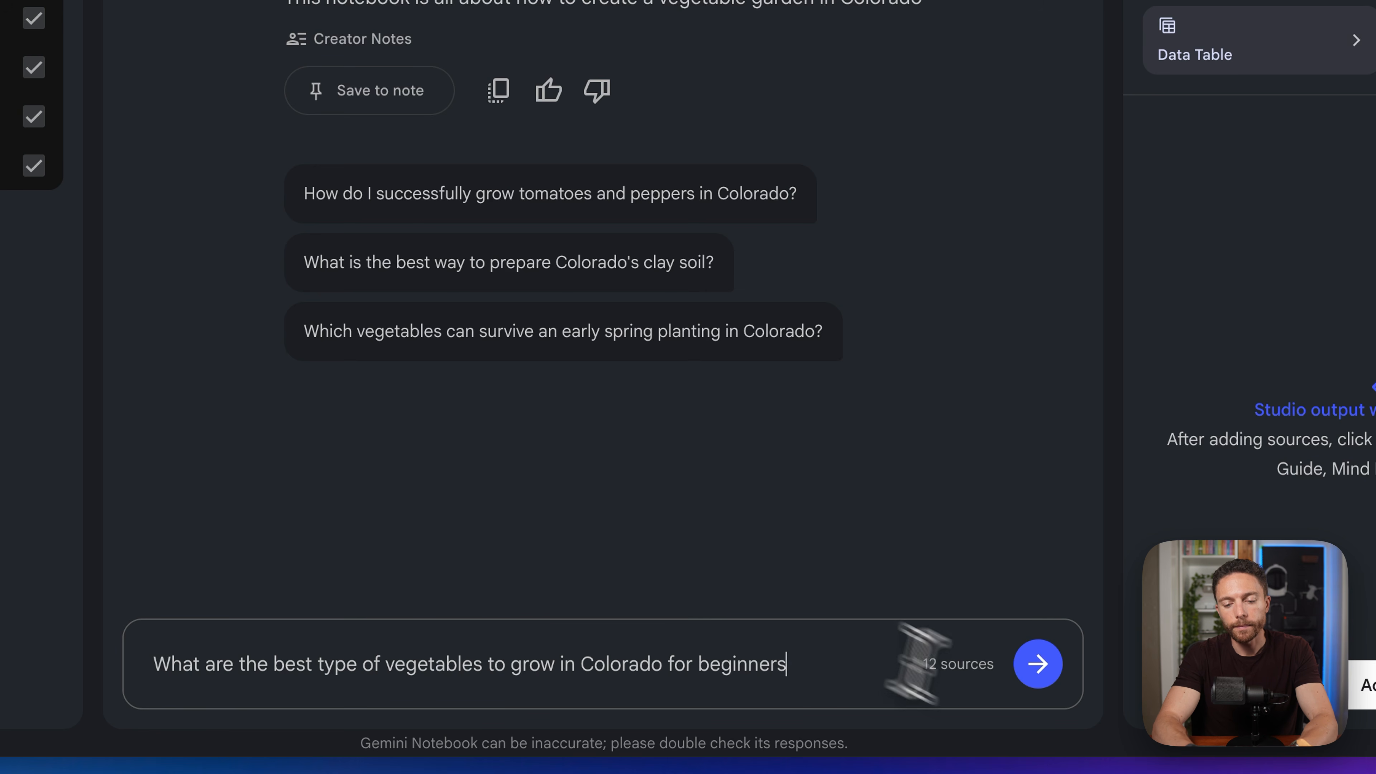
{"action": "left_click", "coordinate": [1038, 665]}
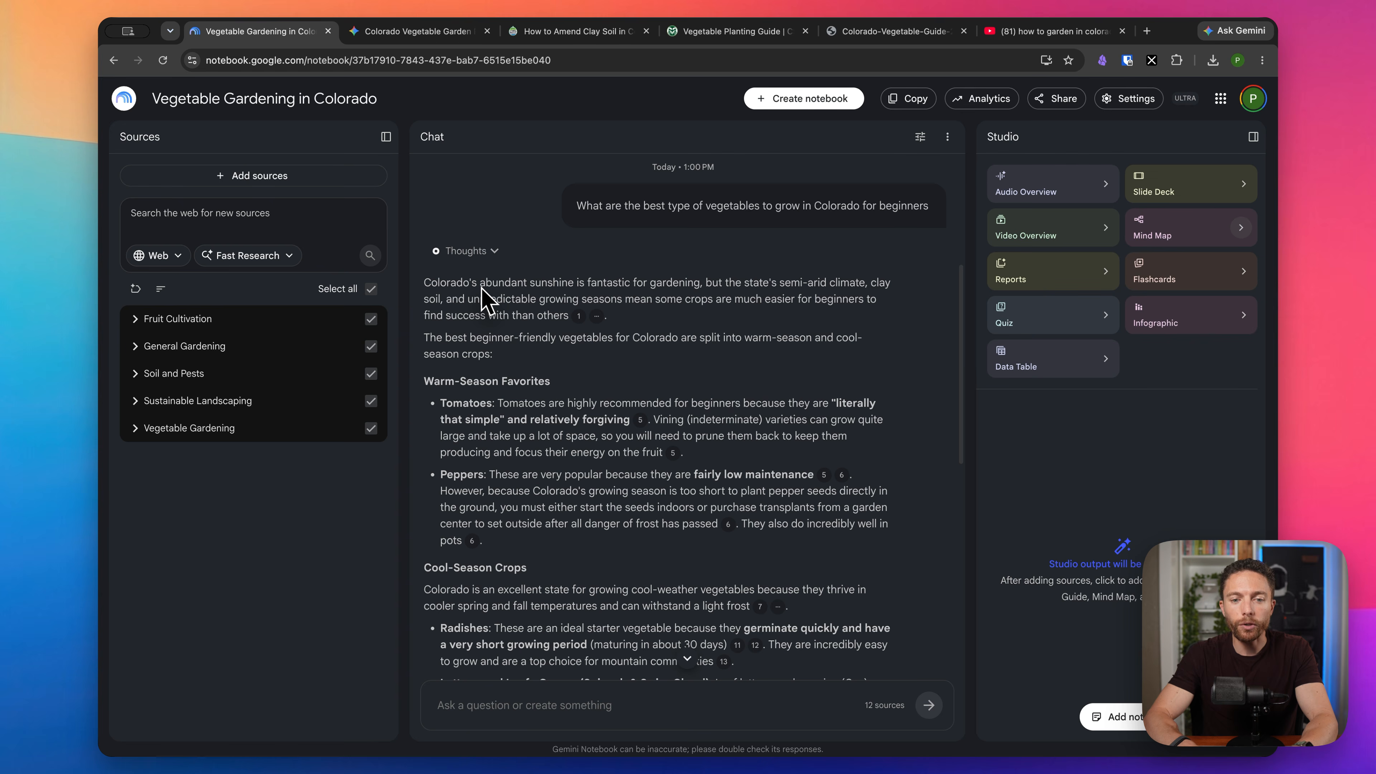
{"action": "scroll", "coordinate": [558, 379], "scroll_direction": "down", "scroll_amount": 3}
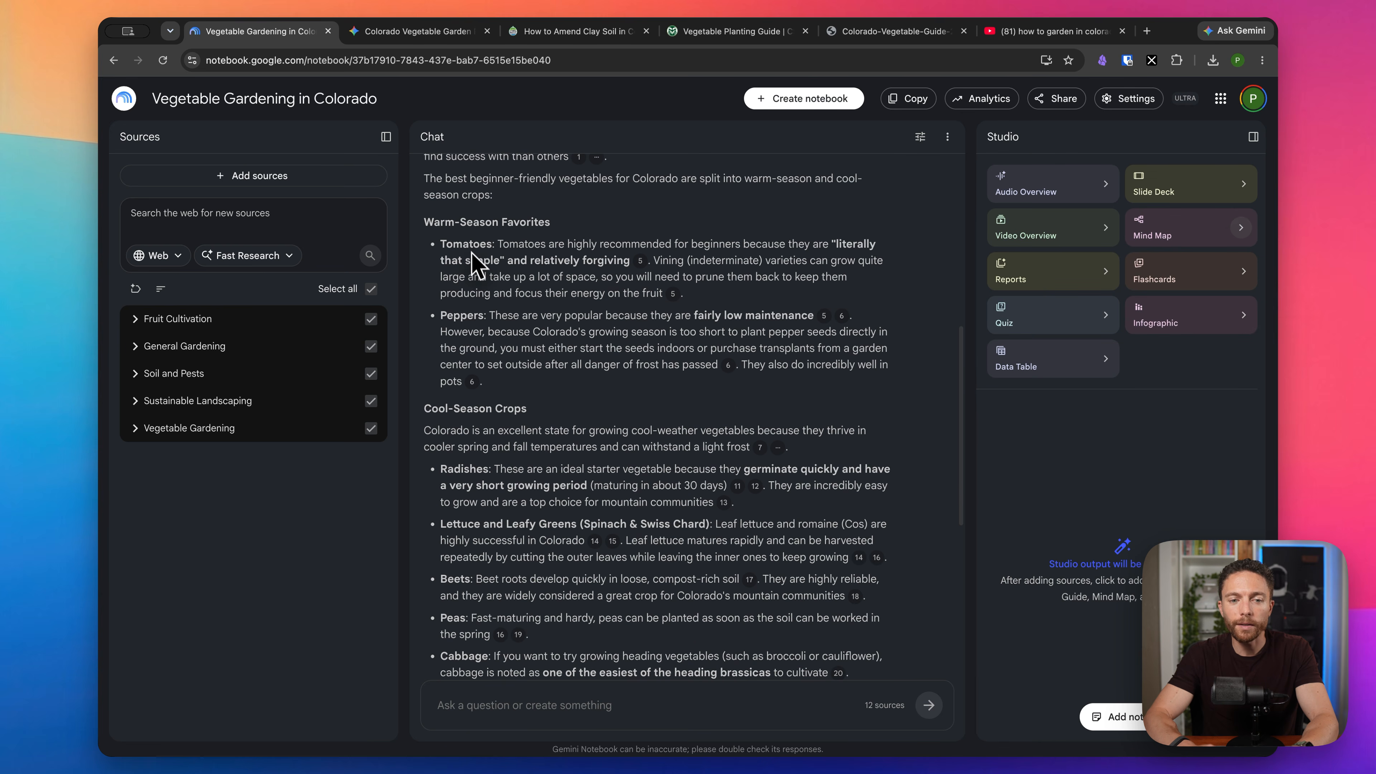
{"action": "scroll", "coordinate": [542, 360], "scroll_direction": "down", "scroll_amount": 3}
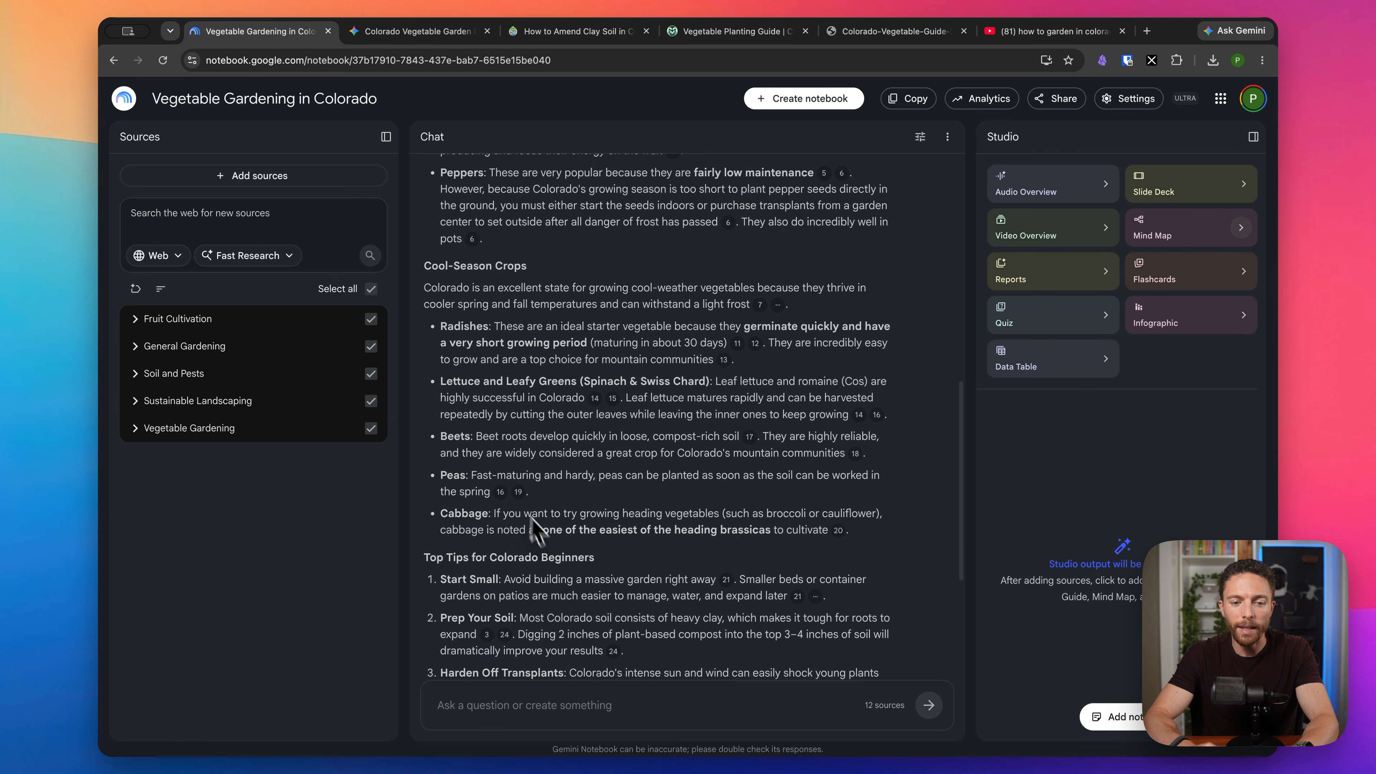
{"action": "scroll", "coordinate": [534, 528], "scroll_direction": "down", "scroll_amount": 5}
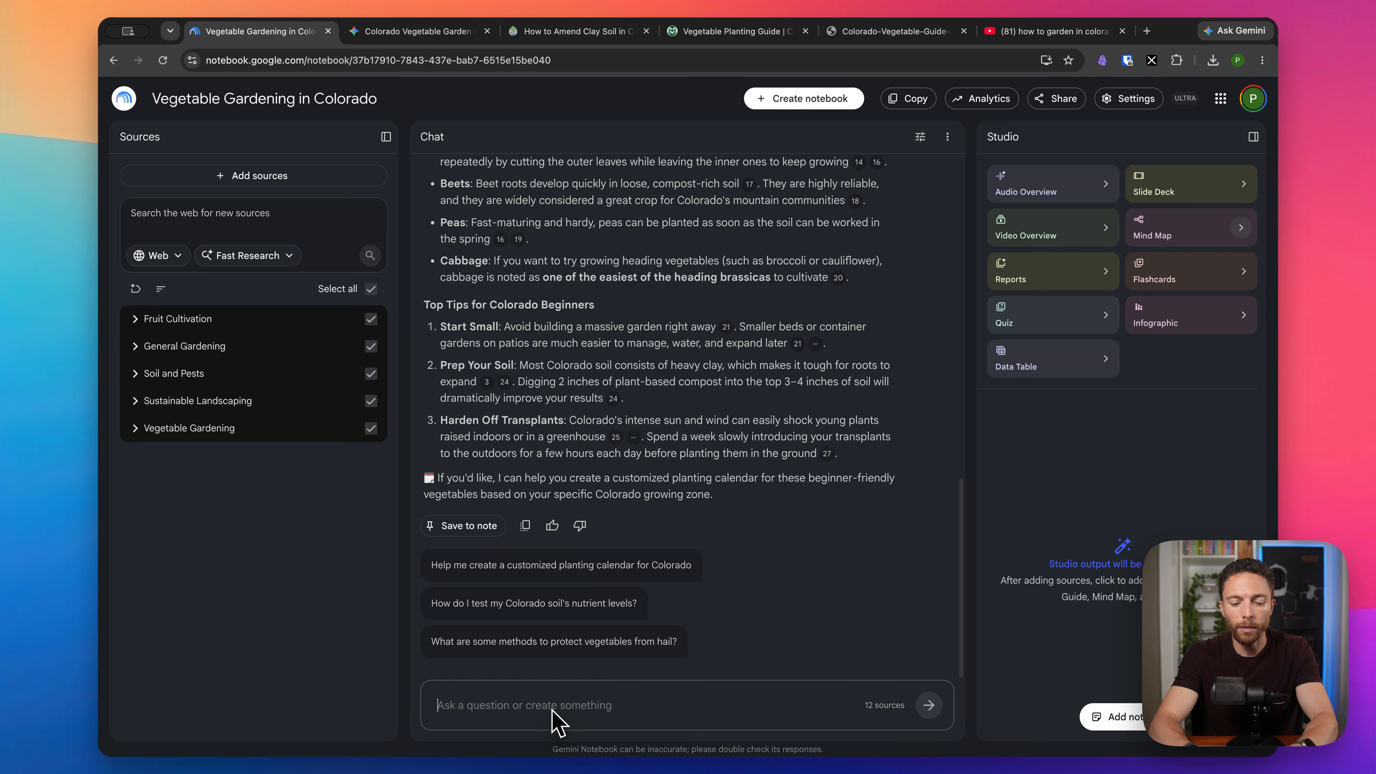
- Ask the chat "Okay let's say I want to only grow one to get started which would be the easiest?" and choose the suggested reply "I'll go with radishes"
{"action": "type", "text": "Okay let's say I want to only grow one to get started which would be the easiest?"}
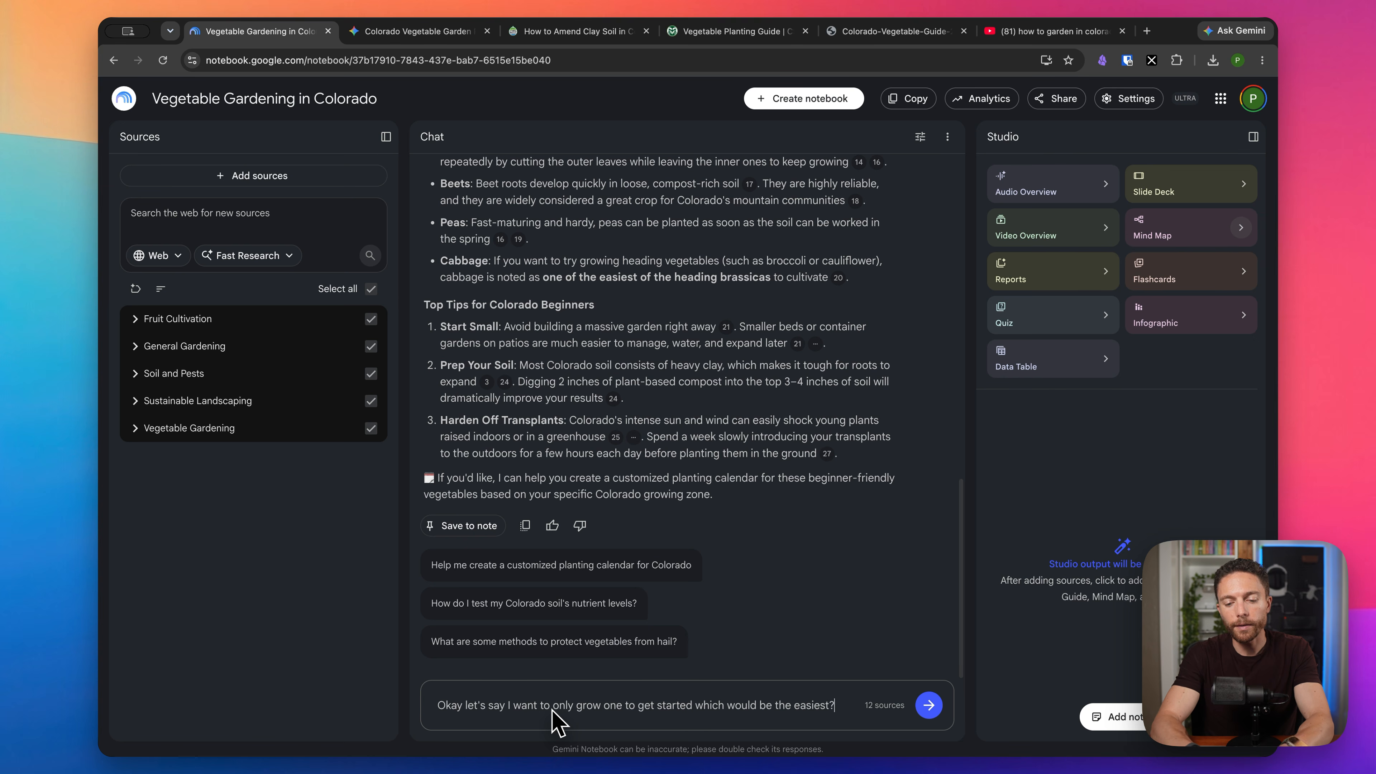
{"action": "key", "text": "Return"}
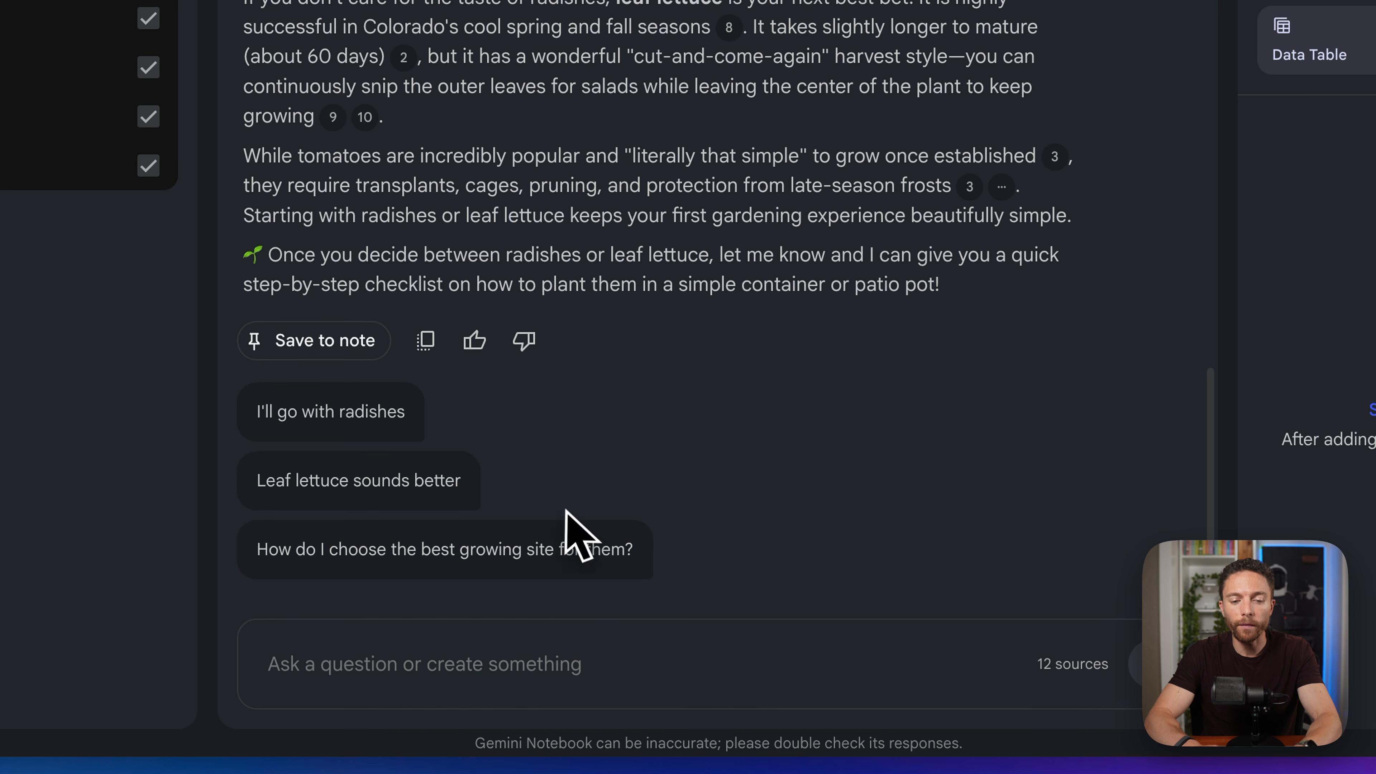
{"action": "left_click", "coordinate": [311, 411]}
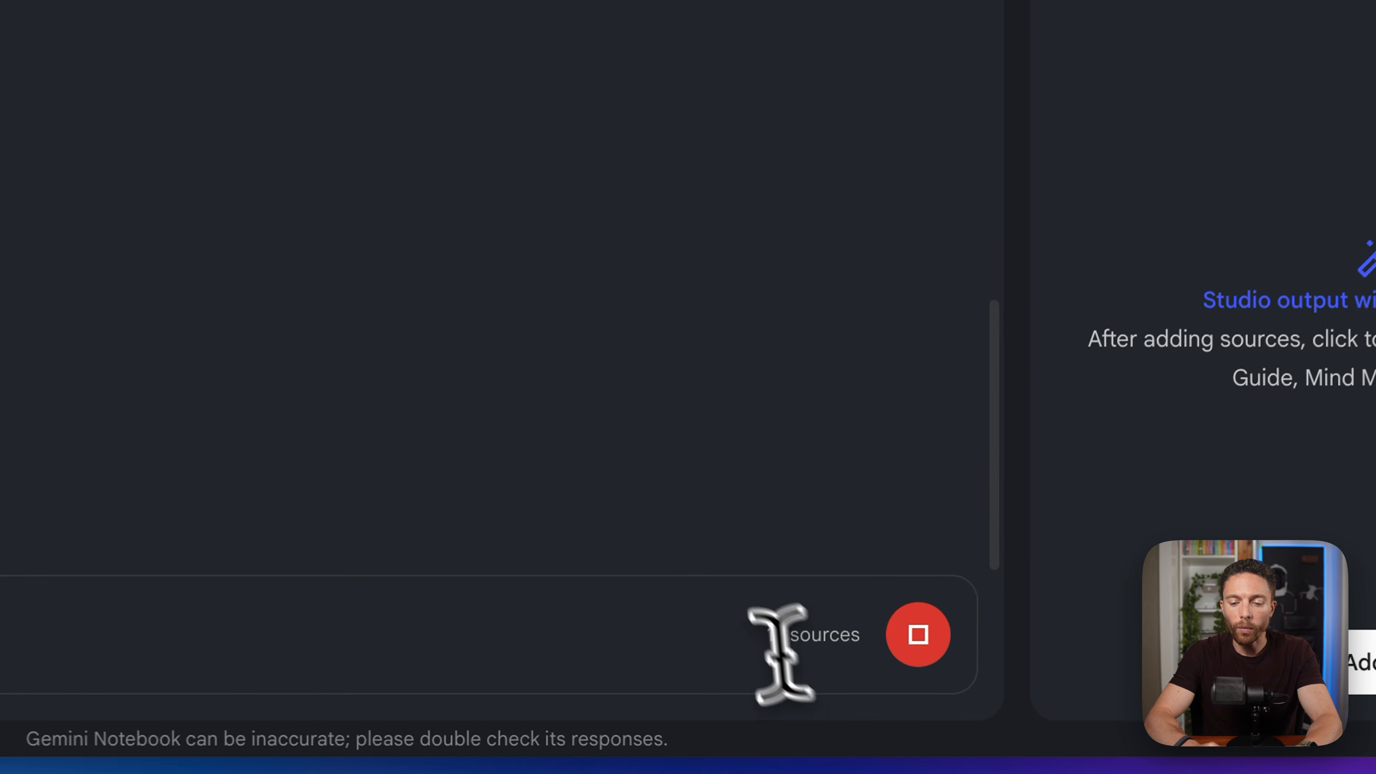
- Check how many sources the chat is using while it responds
{"action": "left_click_drag", "start_coordinate": [862, 707], "coordinate": [900, 713]}
{"action": "left_click_drag", "start_coordinate": [845, 647], "coordinate": [862, 648]}
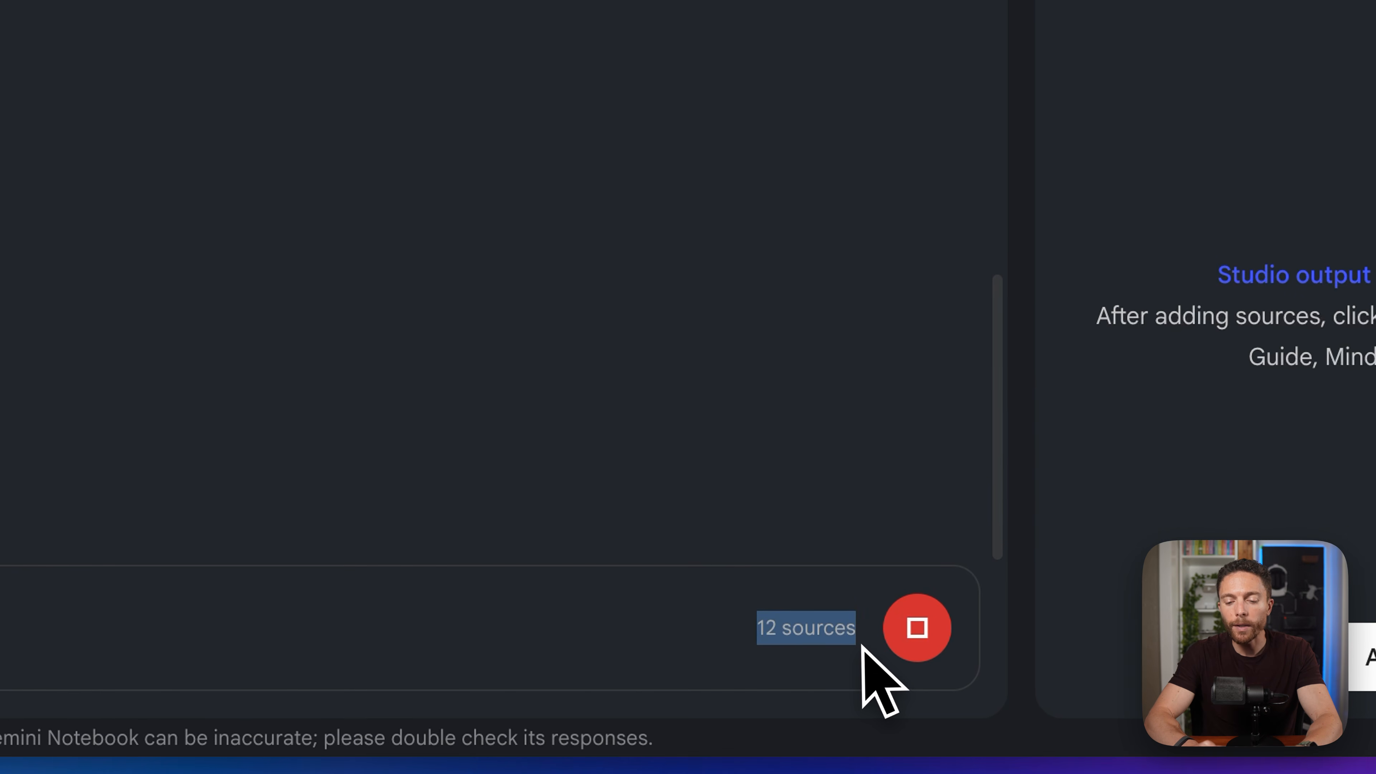
{"action": "left_click", "coordinate": [856, 653]}
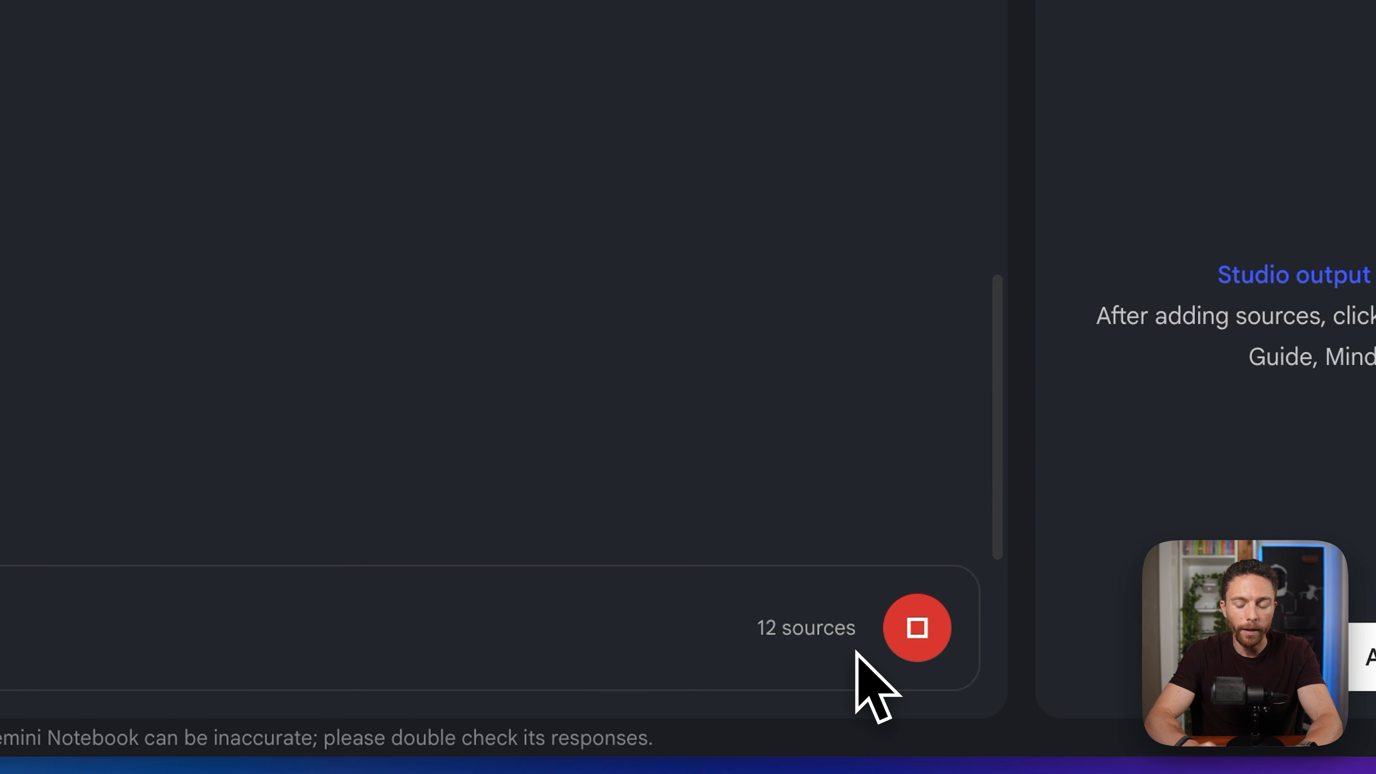
{"action": "left_click_drag", "start_coordinate": [758, 645], "coordinate": [848, 651]}
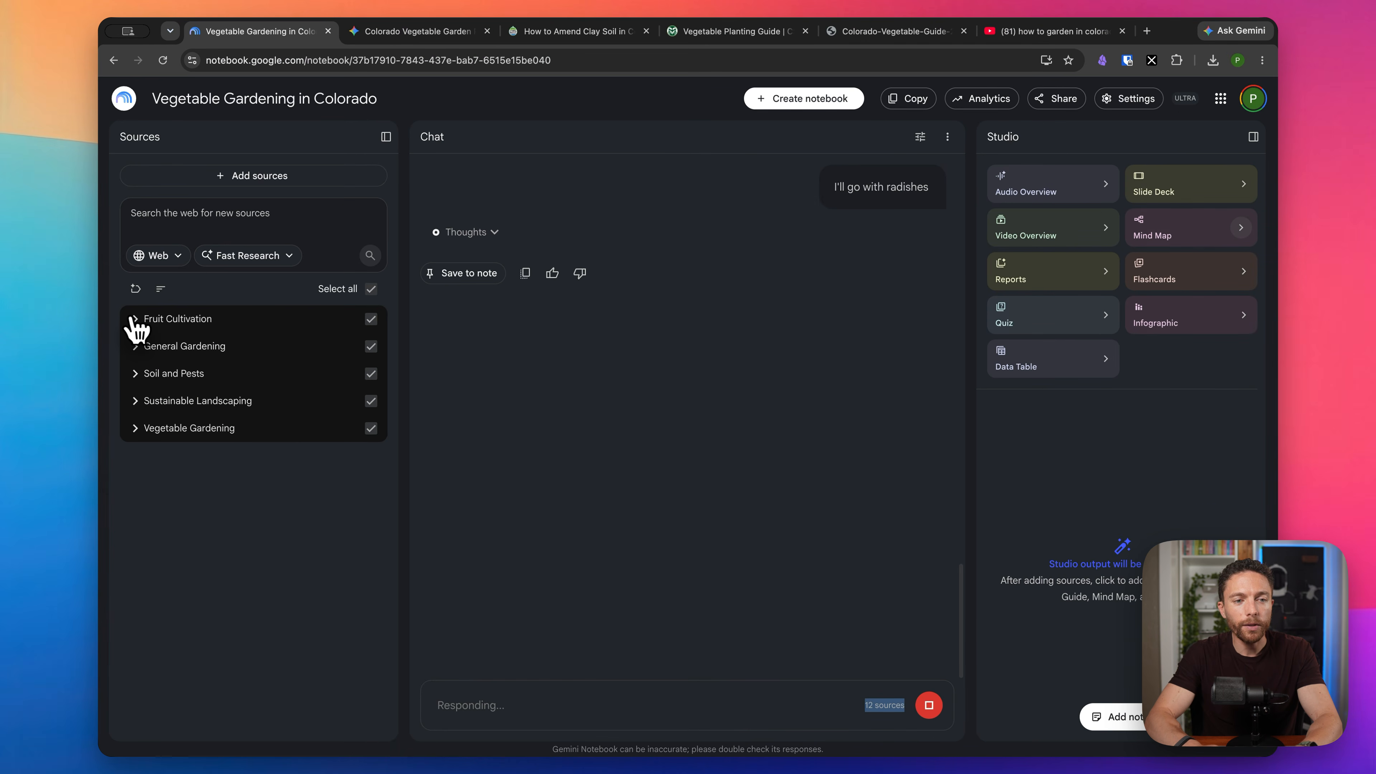
- Expand all source groups to review their contents, excluding and re-including the Growing Fruit Trees in Teller County source
{"action": "left_click", "coordinate": [135, 319]}
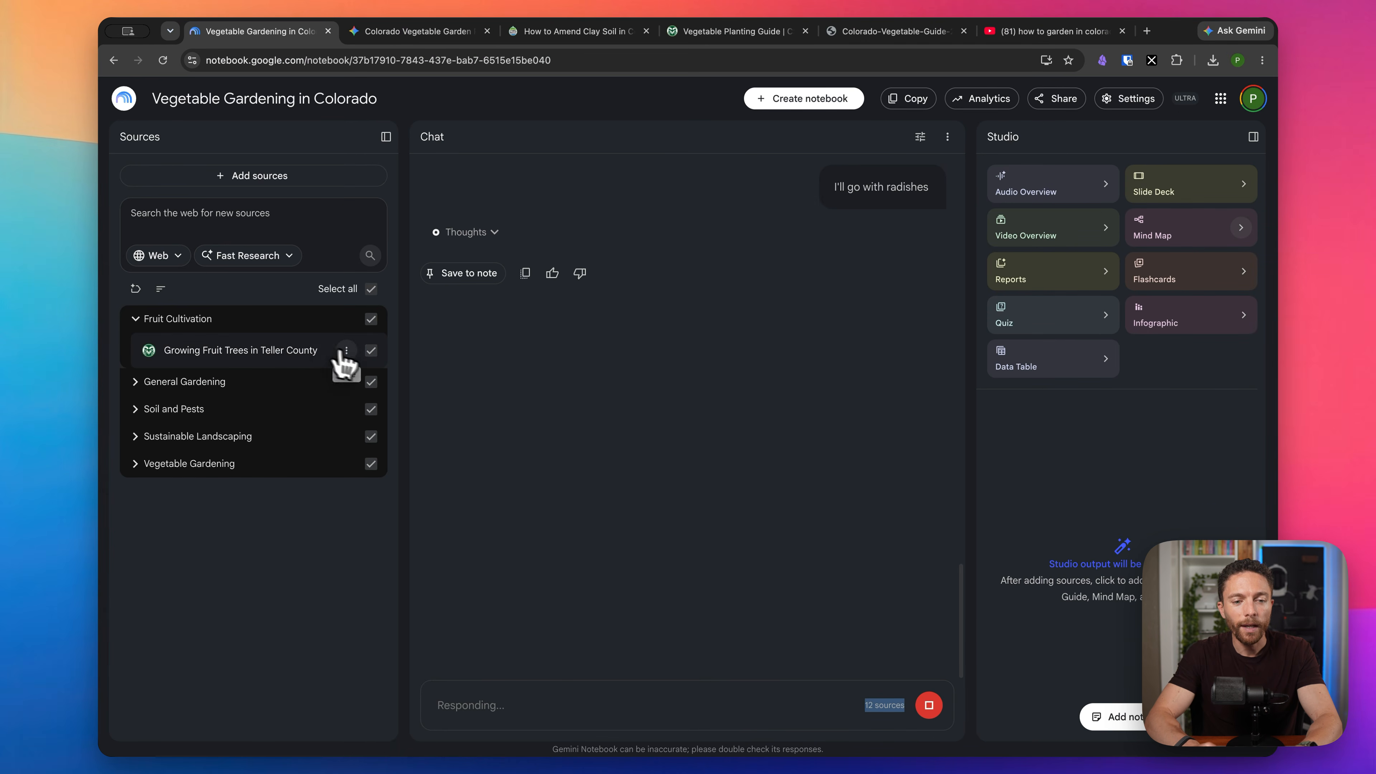
{"action": "left_click", "coordinate": [578, 227]}
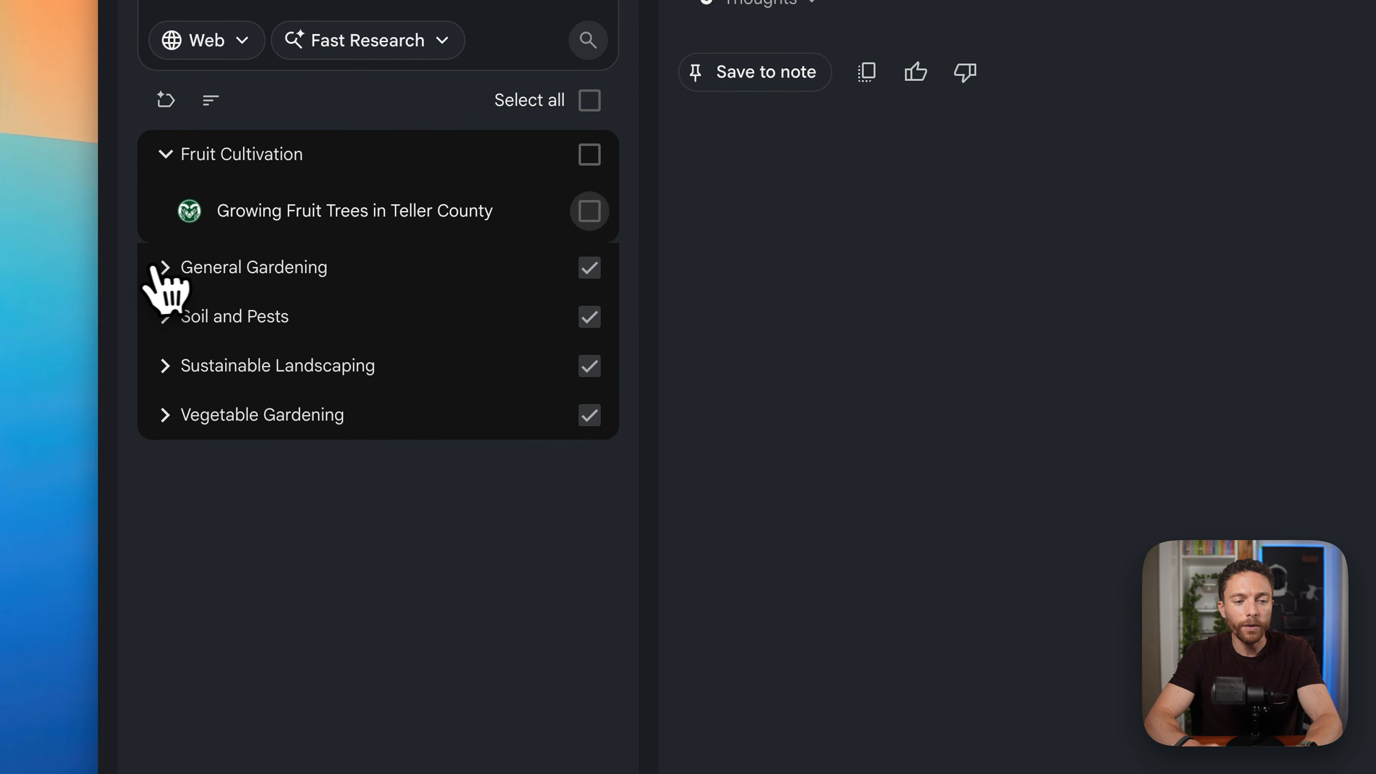
{"action": "left_click", "coordinate": [163, 269]}
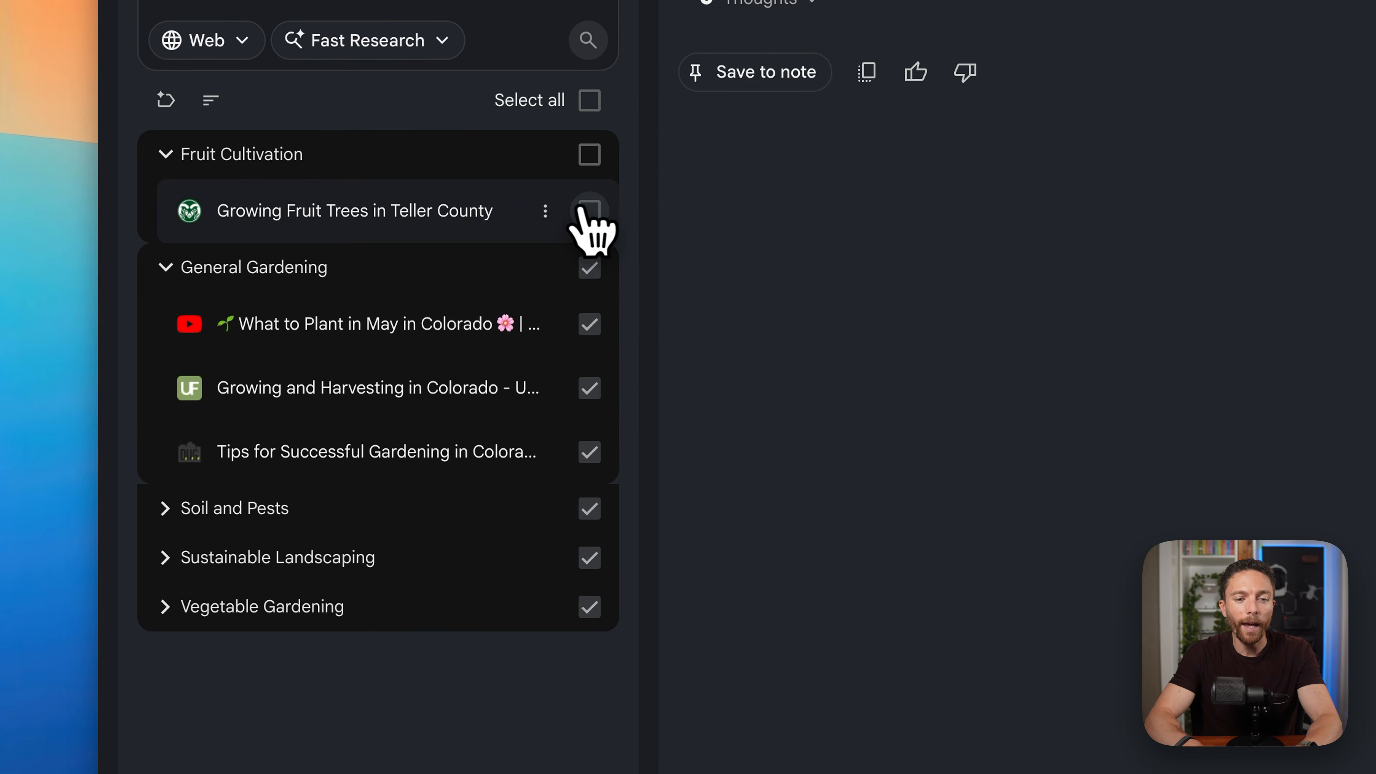
{"action": "left_click", "coordinate": [588, 213]}
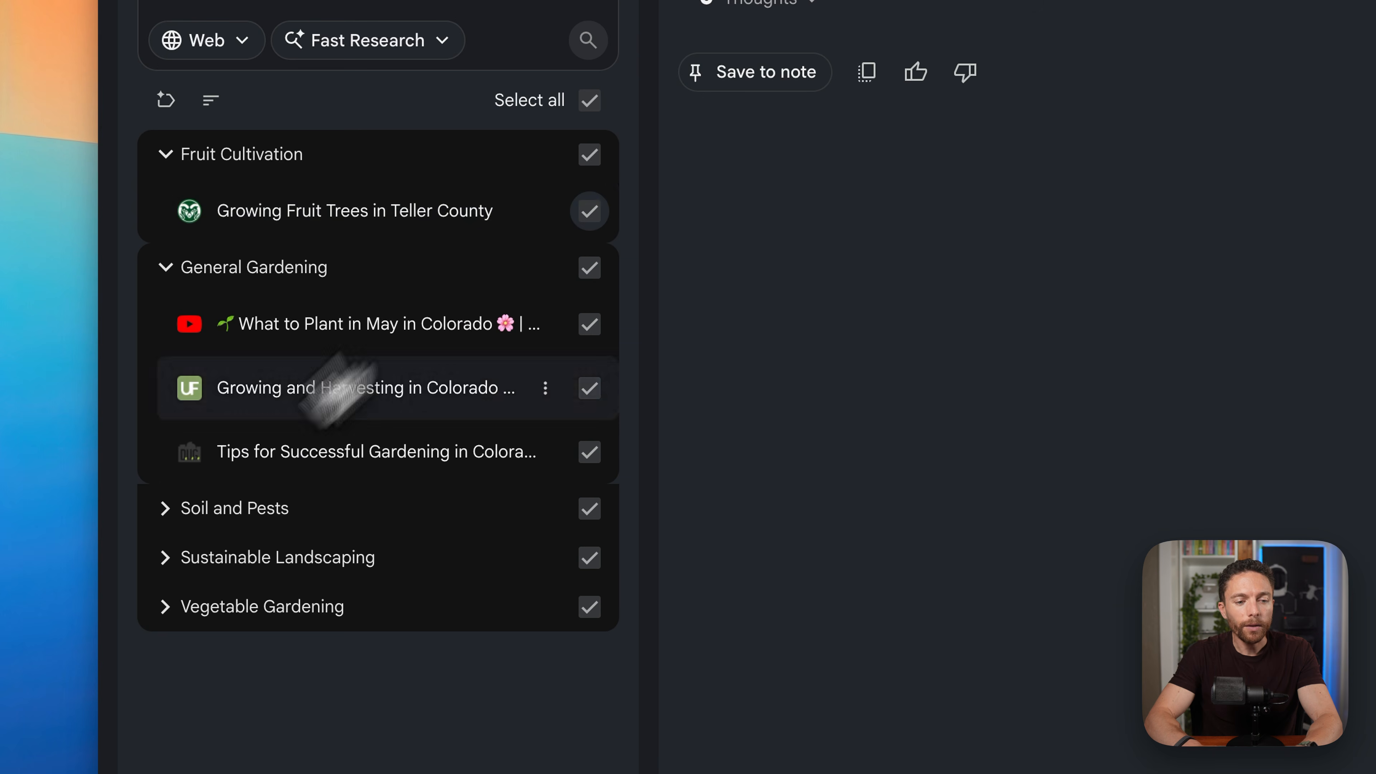
{"action": "left_click", "coordinate": [163, 518]}
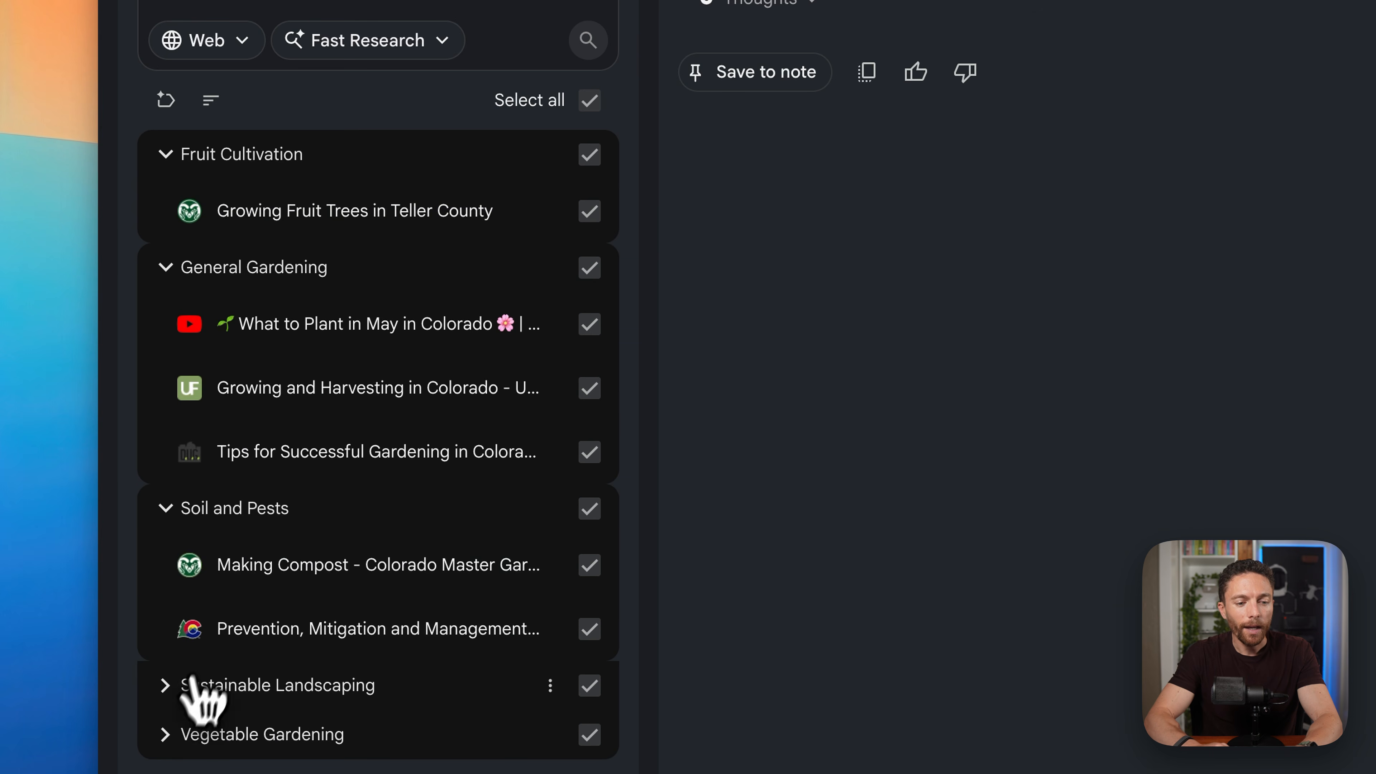
{"action": "left_click", "coordinate": [164, 686]}
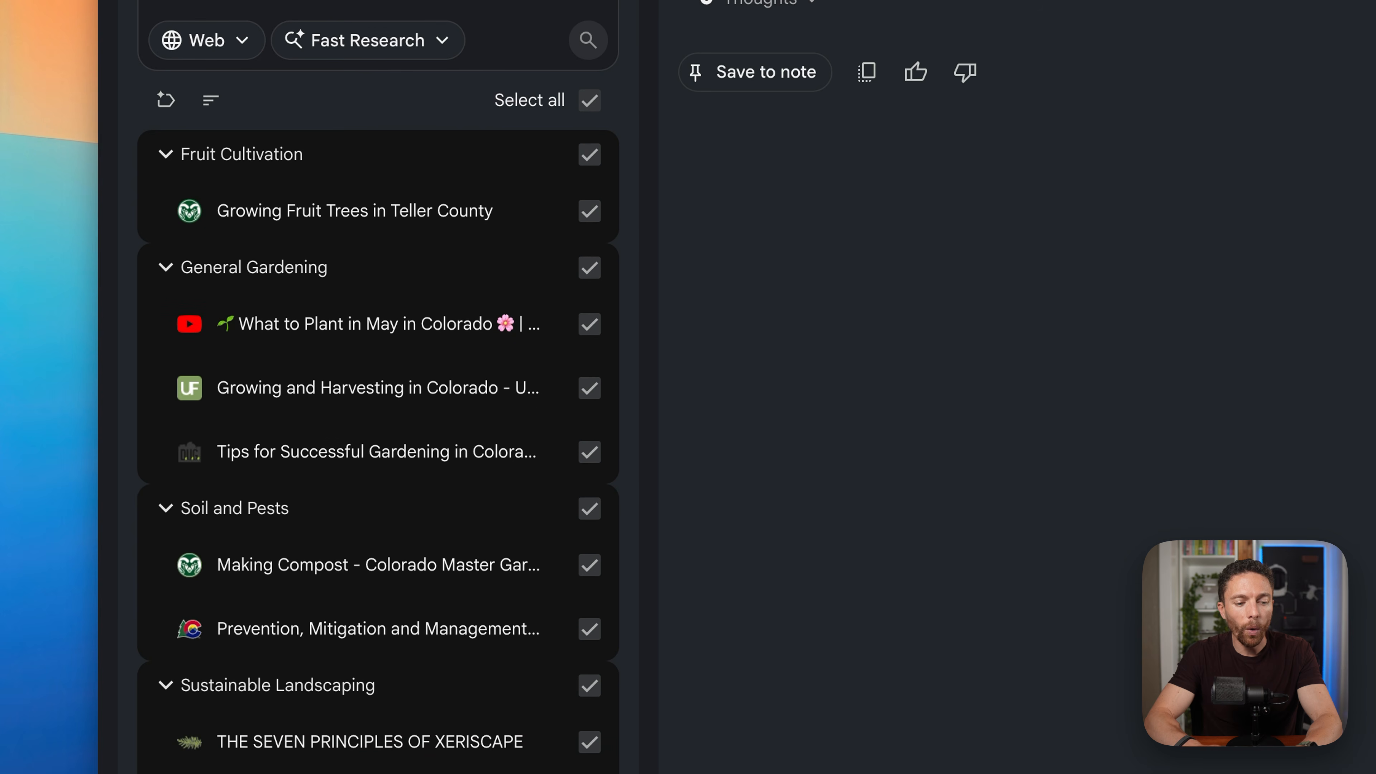
{"action": "scroll", "coordinate": [368, 472], "scroll_direction": "down", "scroll_amount": 3}
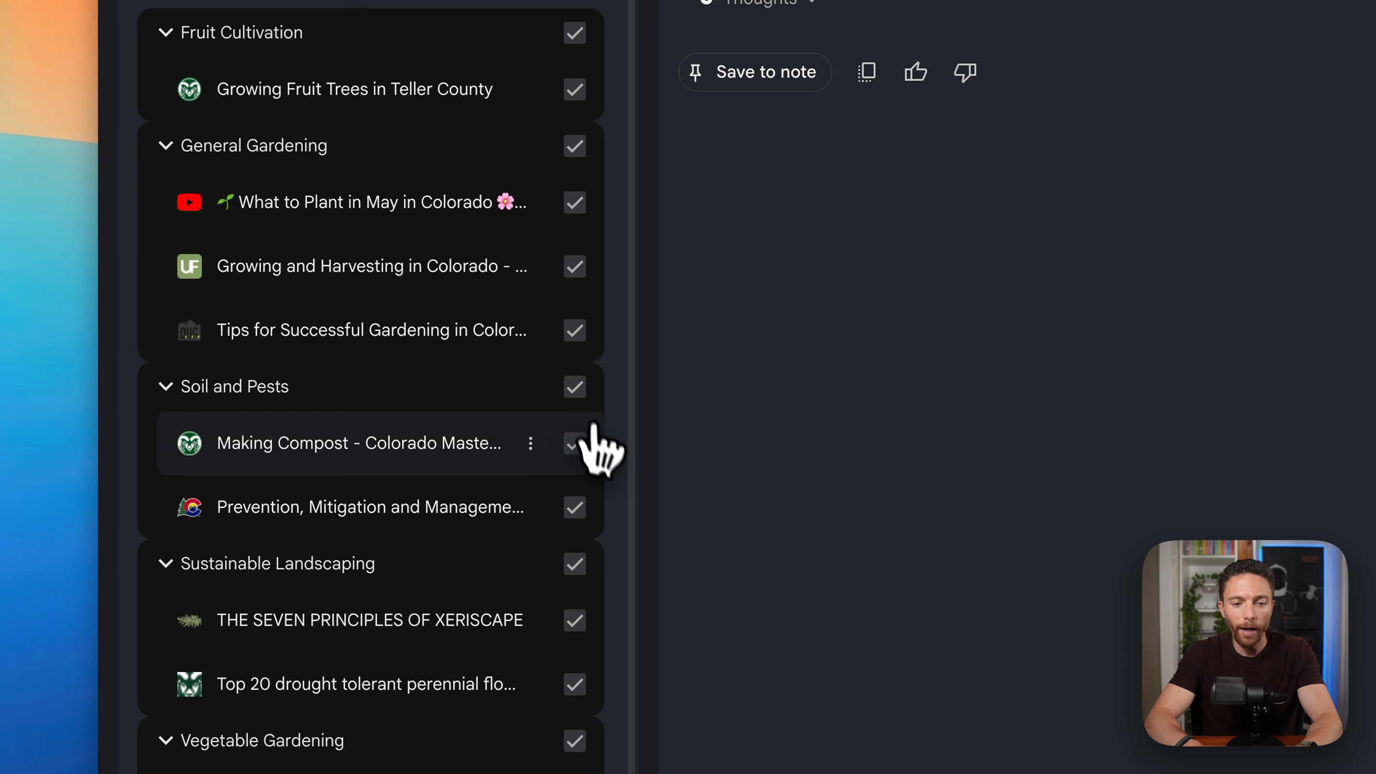
{"action": "scroll", "coordinate": [482, 303], "scroll_direction": "up", "scroll_amount": 2}
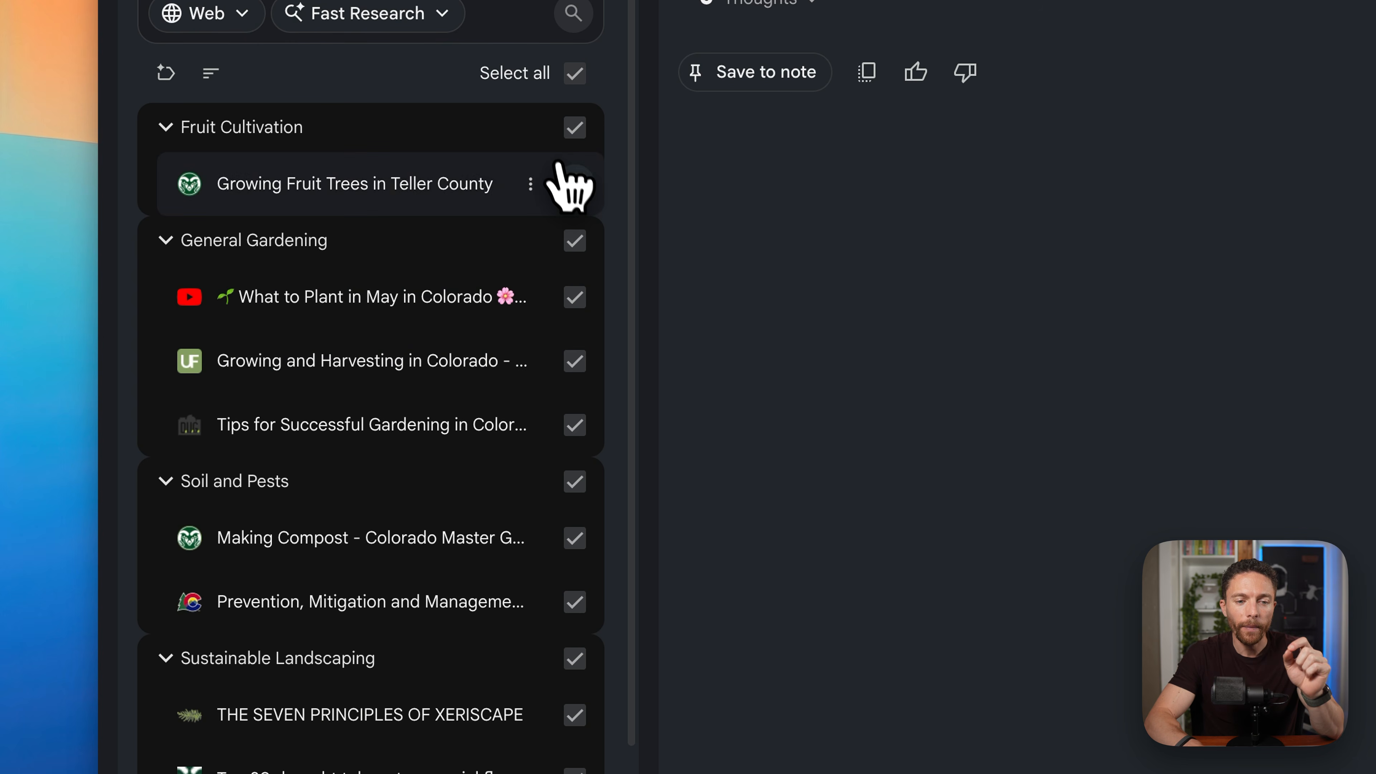
- Deselect all sources, include only the What to Plant in May in Colorado video, and check the chat's source count
{"action": "left_click", "coordinate": [574, 73]}
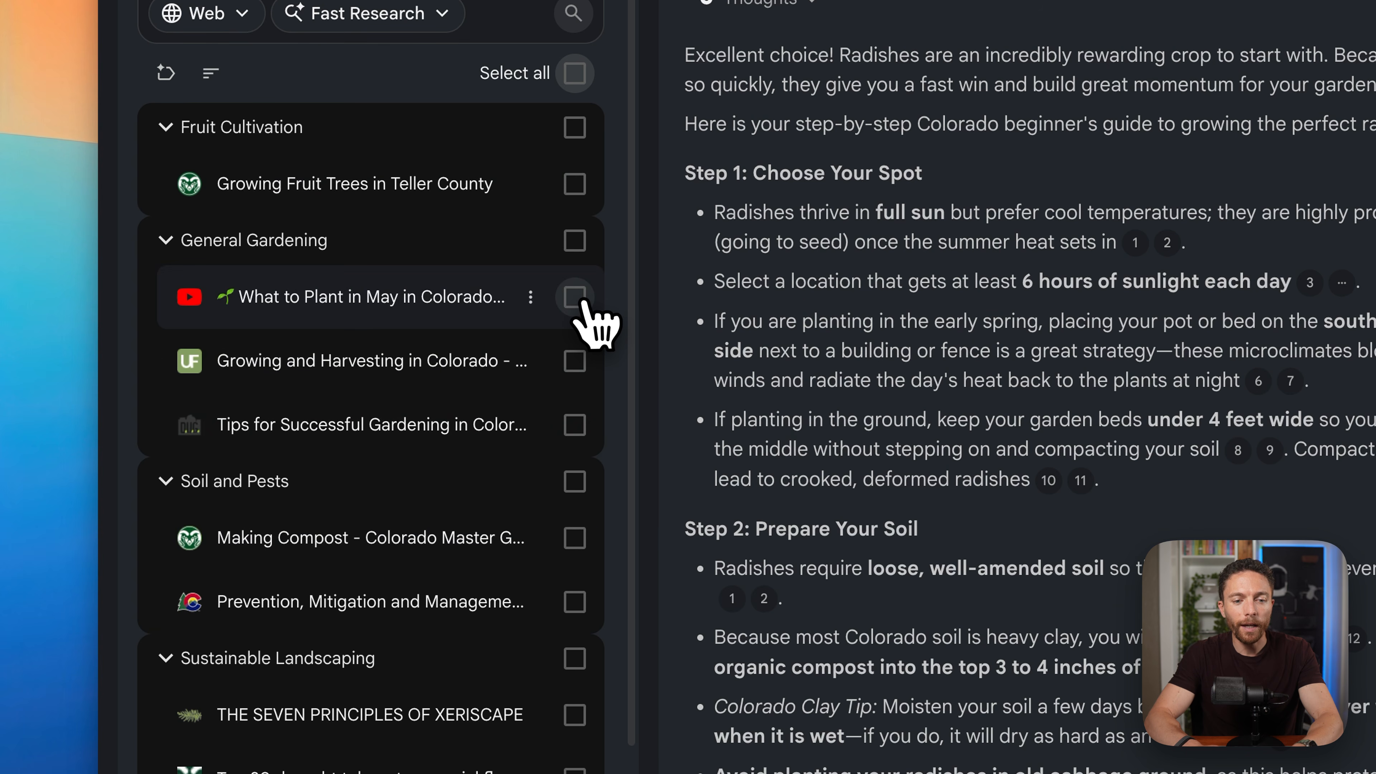
{"action": "left_click", "coordinate": [583, 304]}
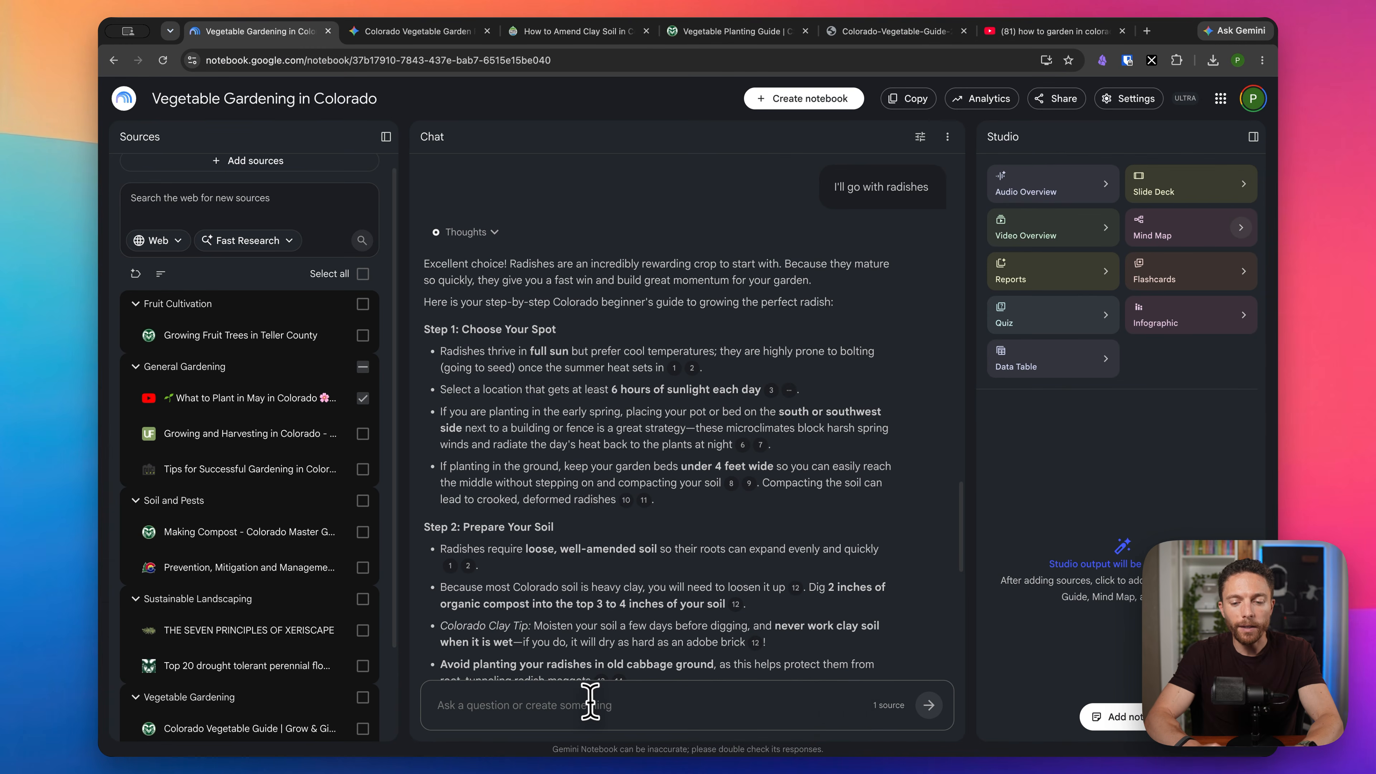
{"action": "left_click", "coordinate": [590, 705]}
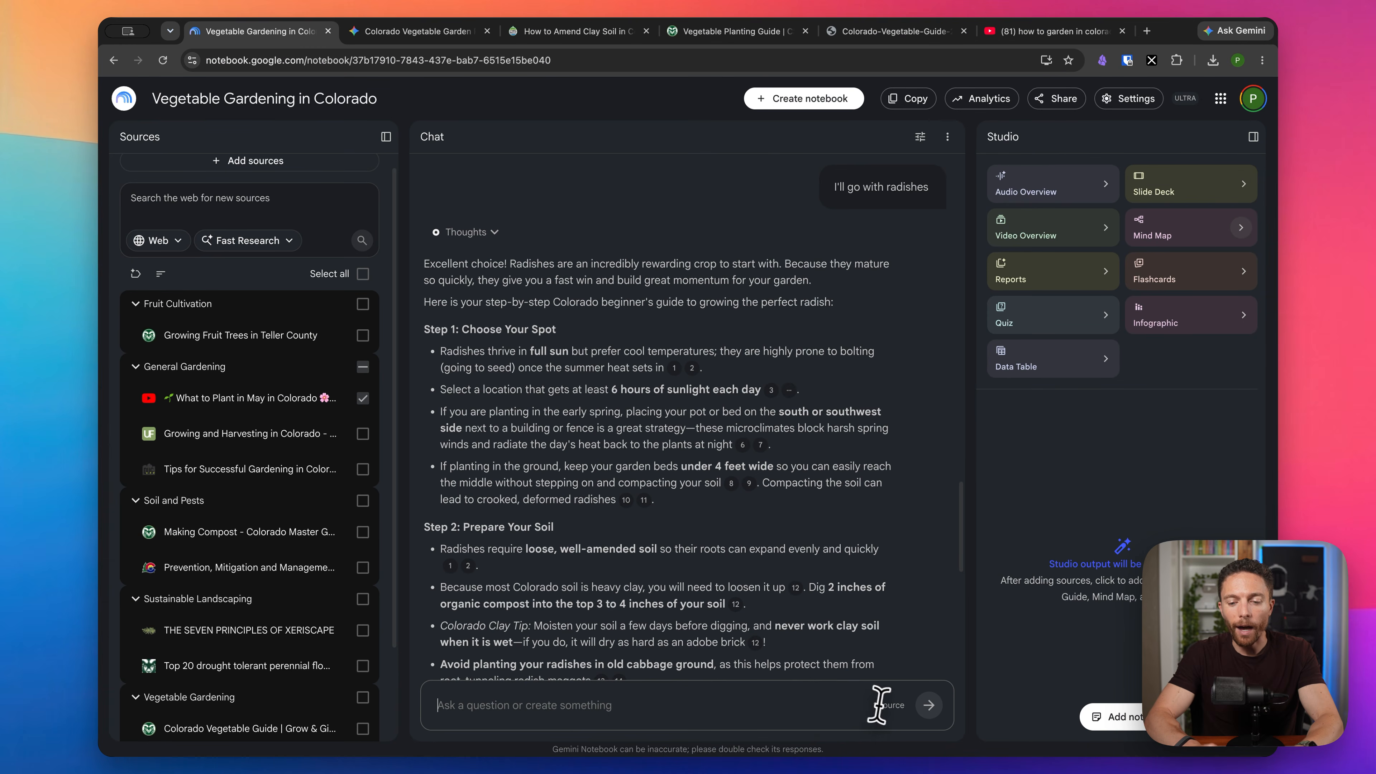
{"action": "left_click_drag", "start_coordinate": [874, 712], "coordinate": [910, 715]}
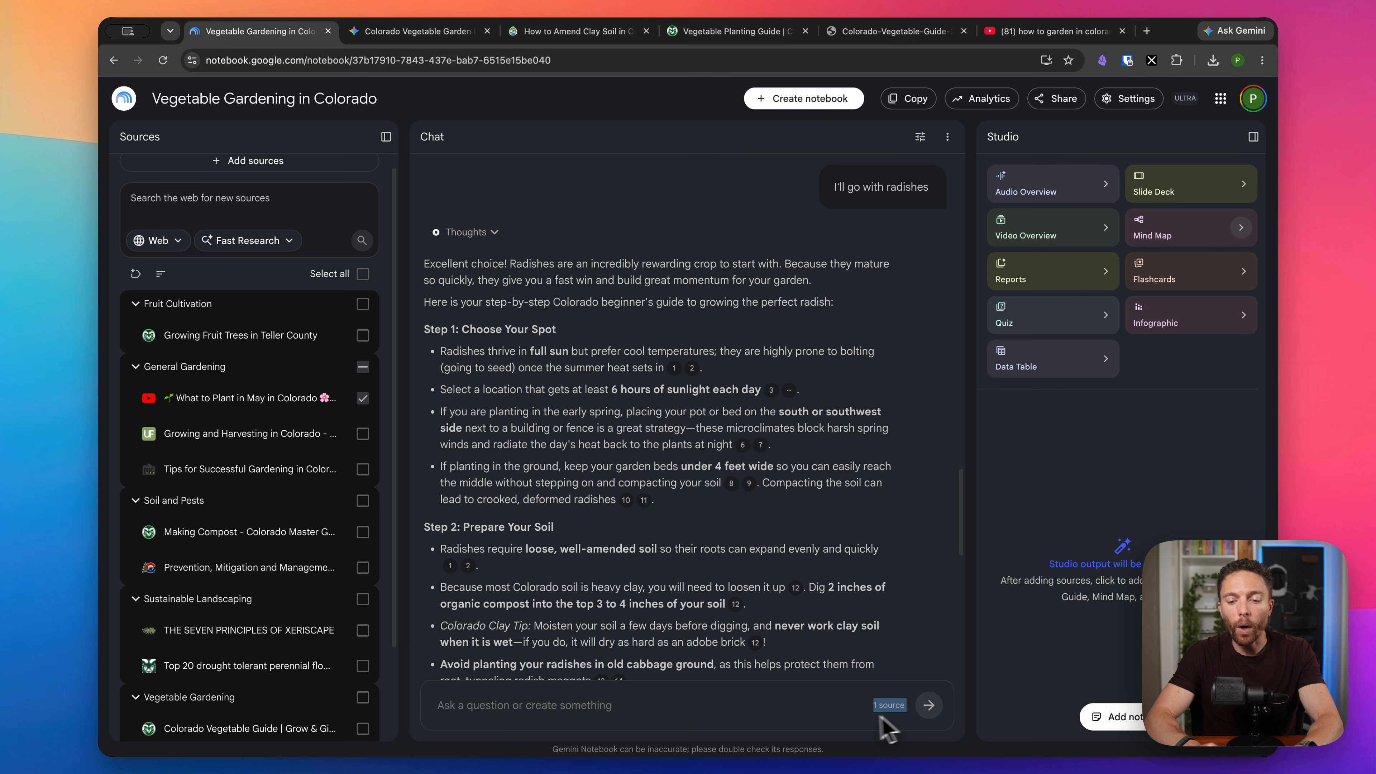
{"action": "left_click", "coordinate": [782, 707]}
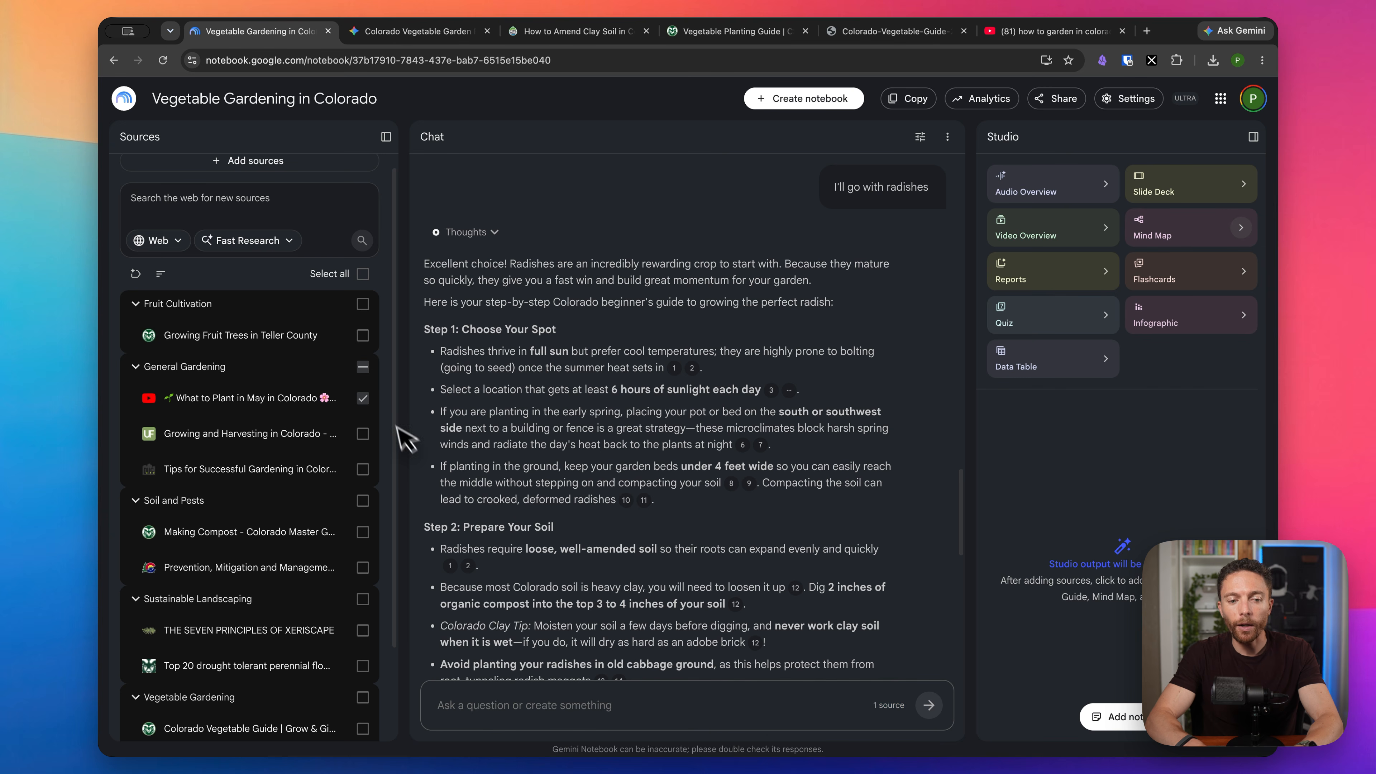
{"action": "scroll", "coordinate": [370, 431], "scroll_direction": "down", "scroll_amount": 1}
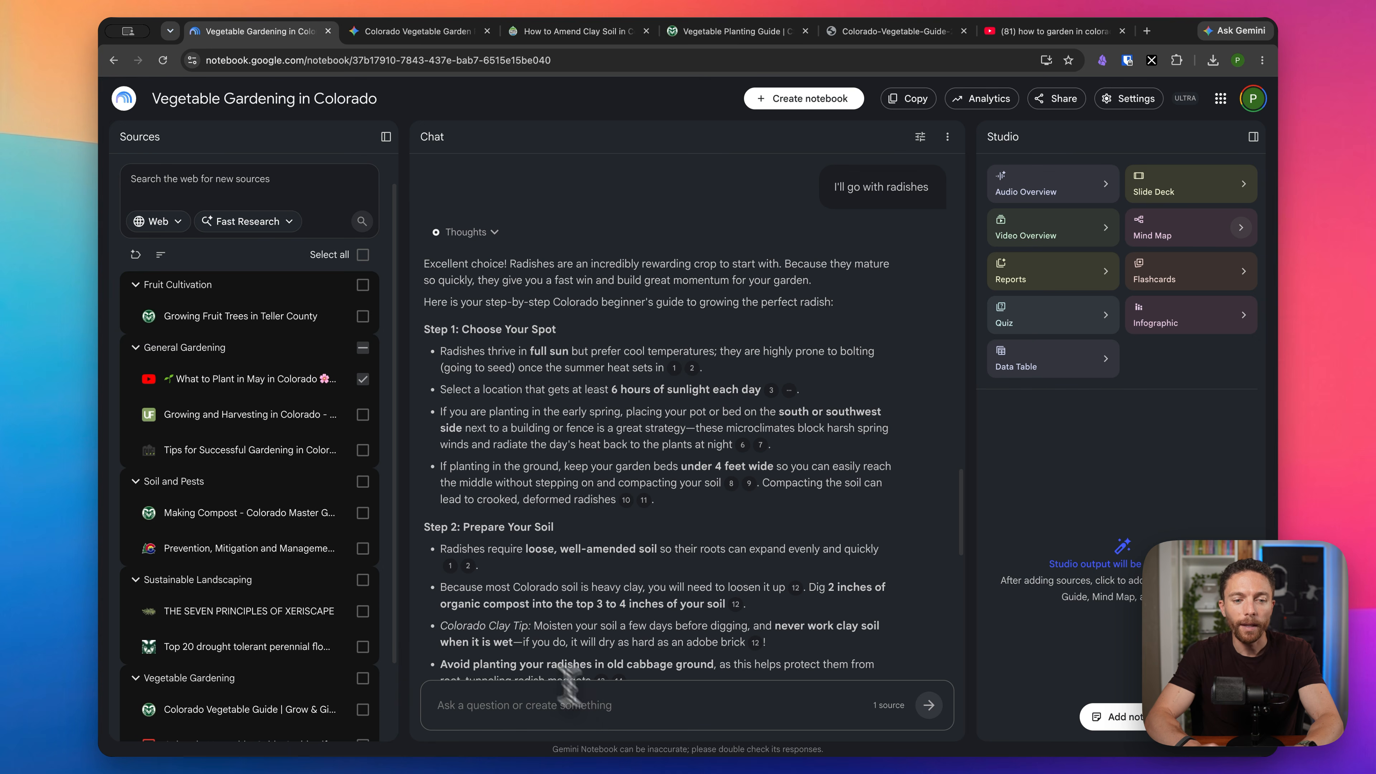
- Include the remaining General Gardening sources and the Soil and Pests group, and finish by selecting all sources again
{"action": "left_click", "coordinate": [362, 414]}
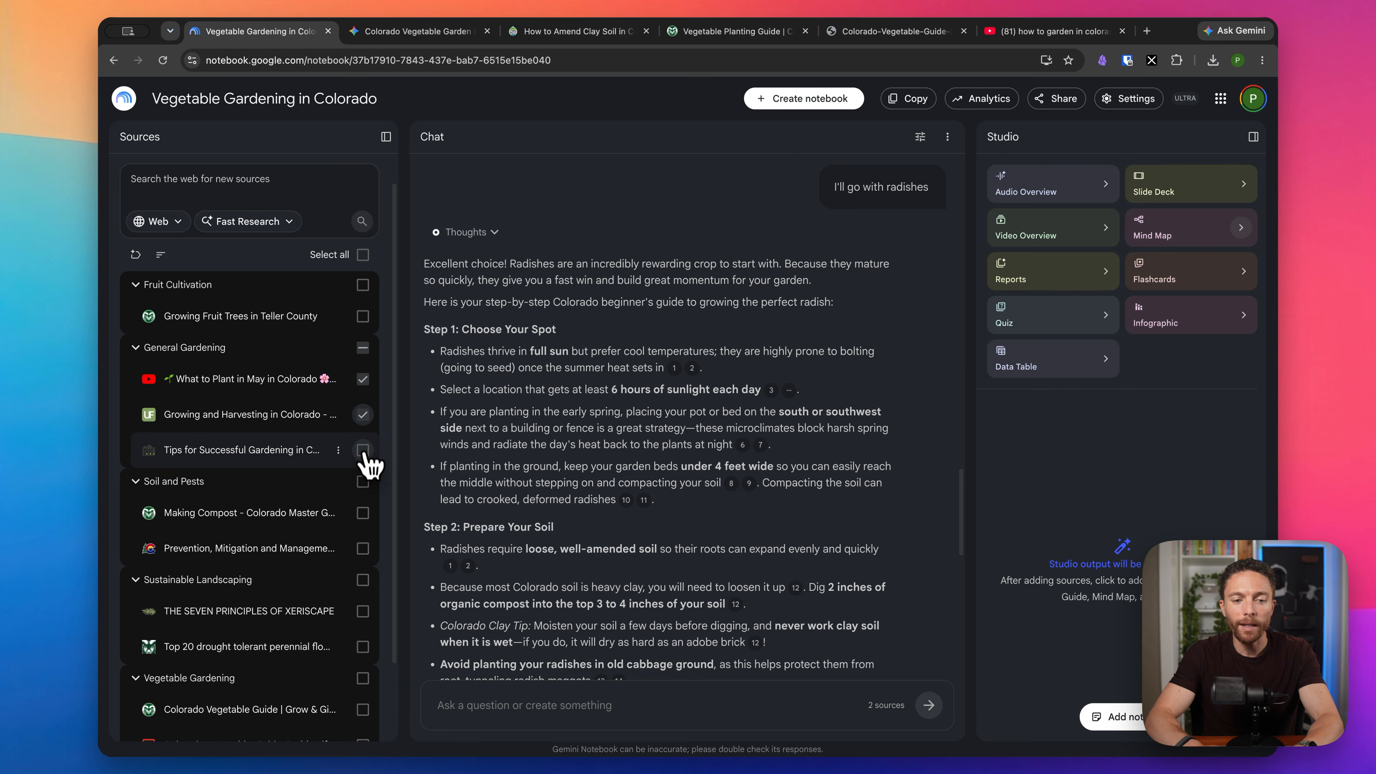
{"action": "left_click", "coordinate": [363, 449]}
{"action": "left_click", "coordinate": [362, 481]}
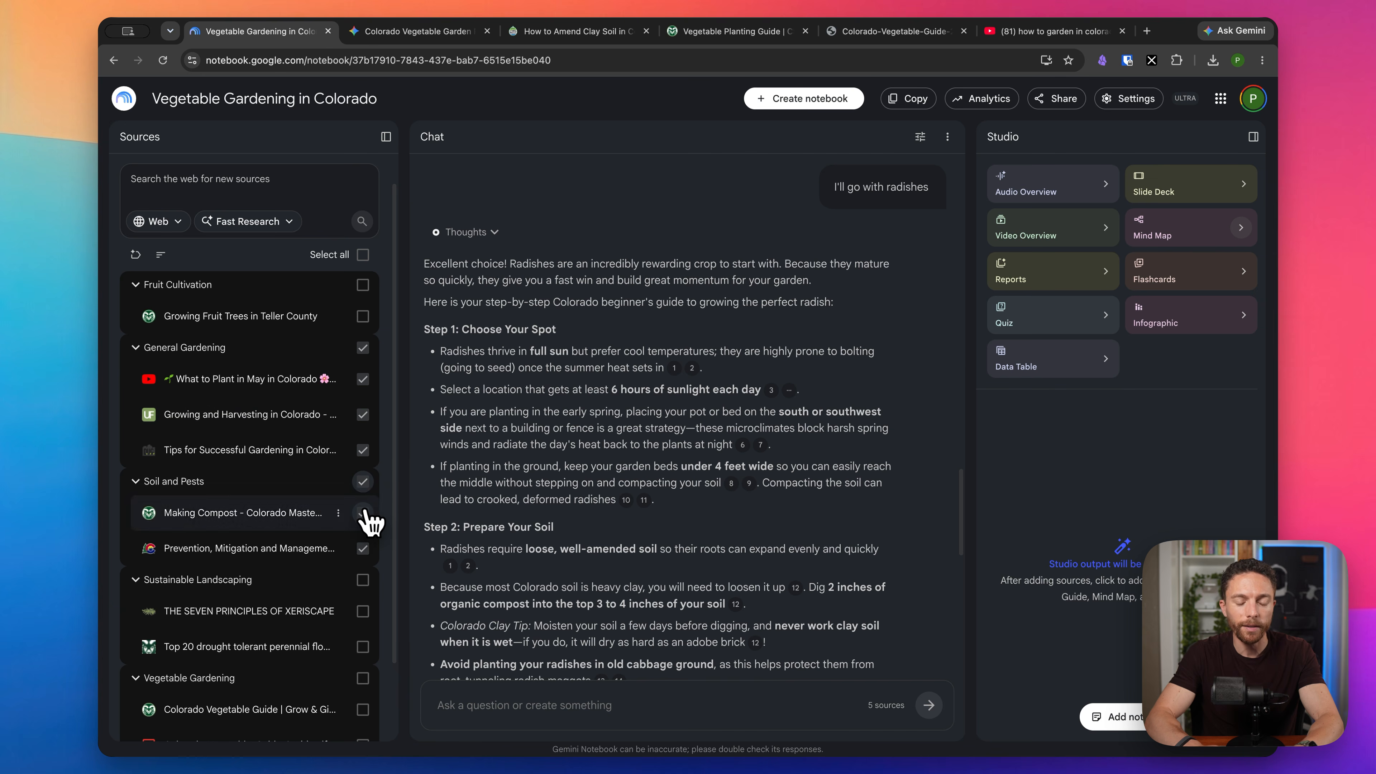
{"action": "left_click", "coordinate": [362, 254]}
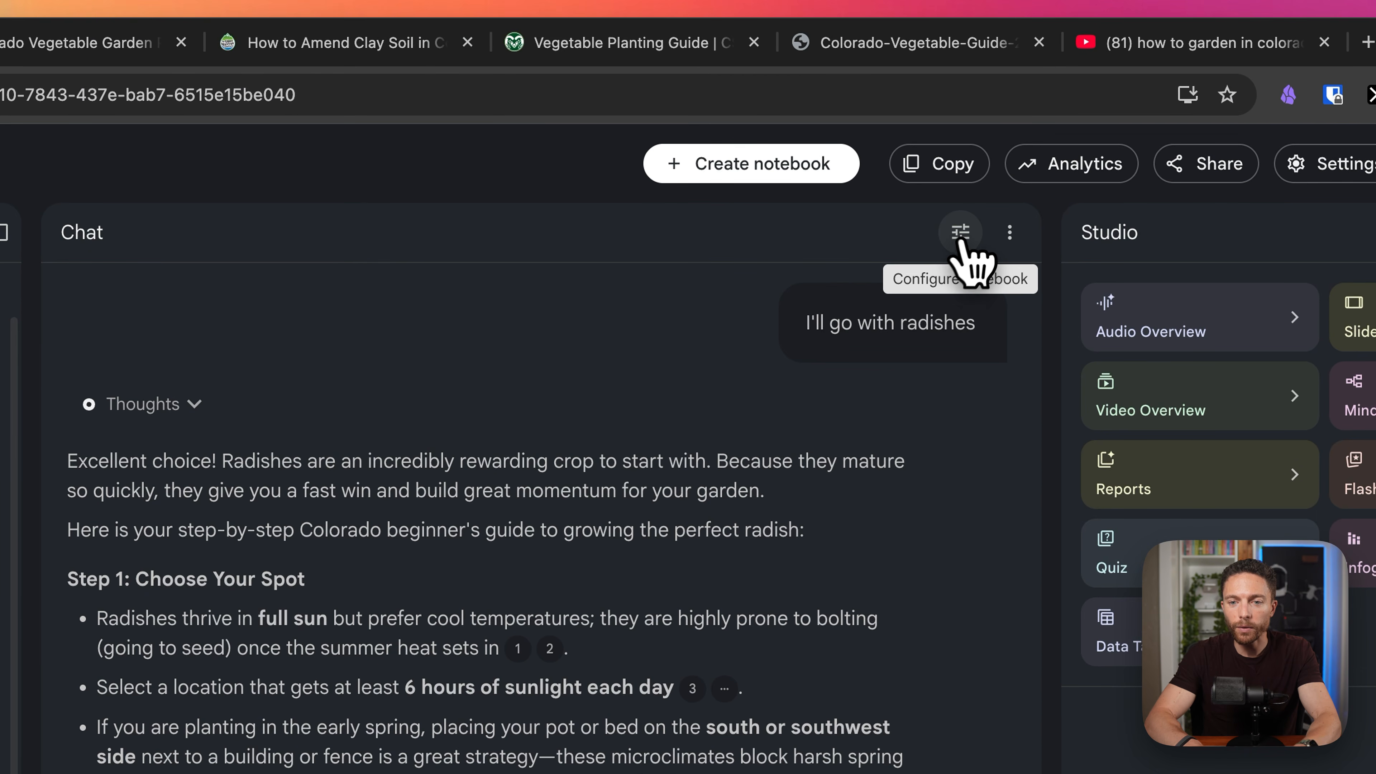
- Open the chat configuration and compare the Learning Guide and Custom conversational styles, returning the choice to Default
{"action": "left_click", "coordinate": [961, 233]}
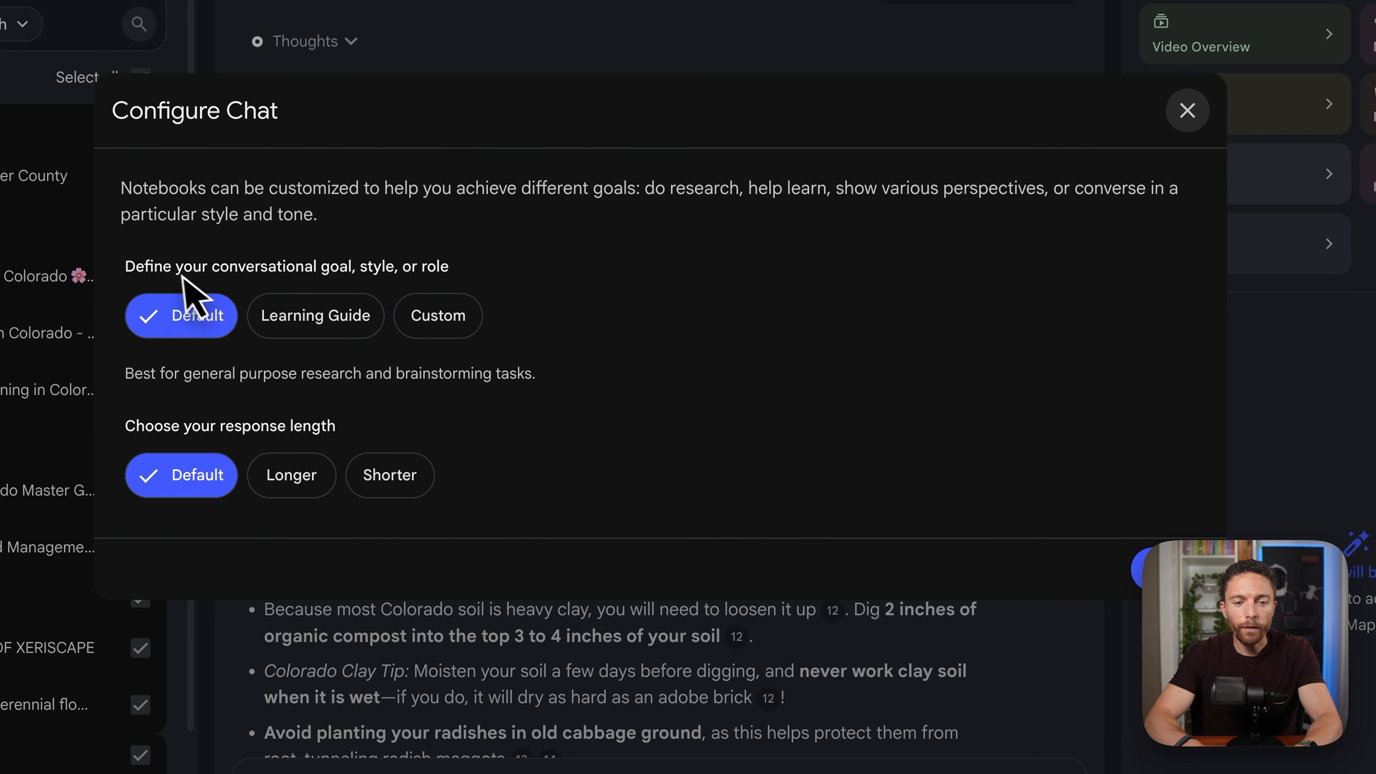
{"action": "left_click_drag", "start_coordinate": [176, 266], "coordinate": [347, 261]}
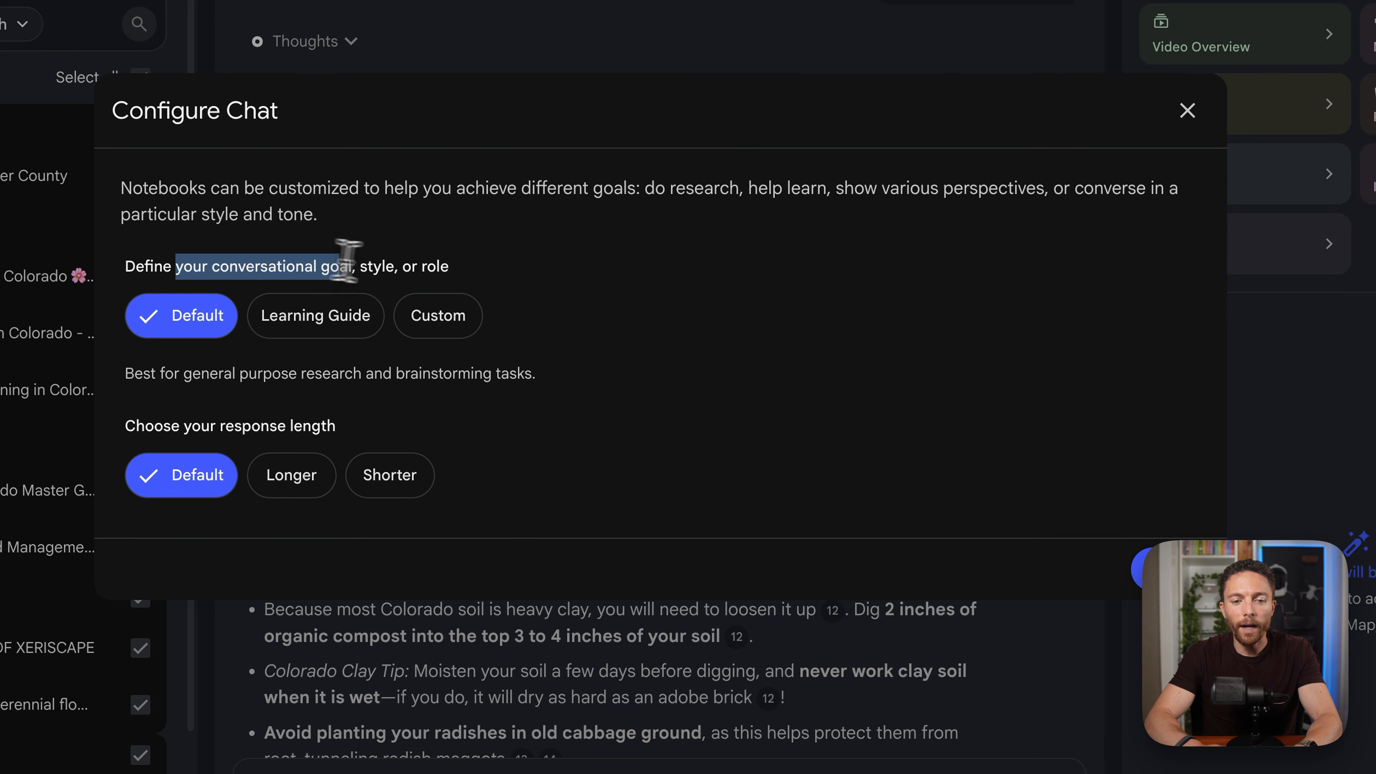
{"action": "left_click", "coordinate": [429, 256]}
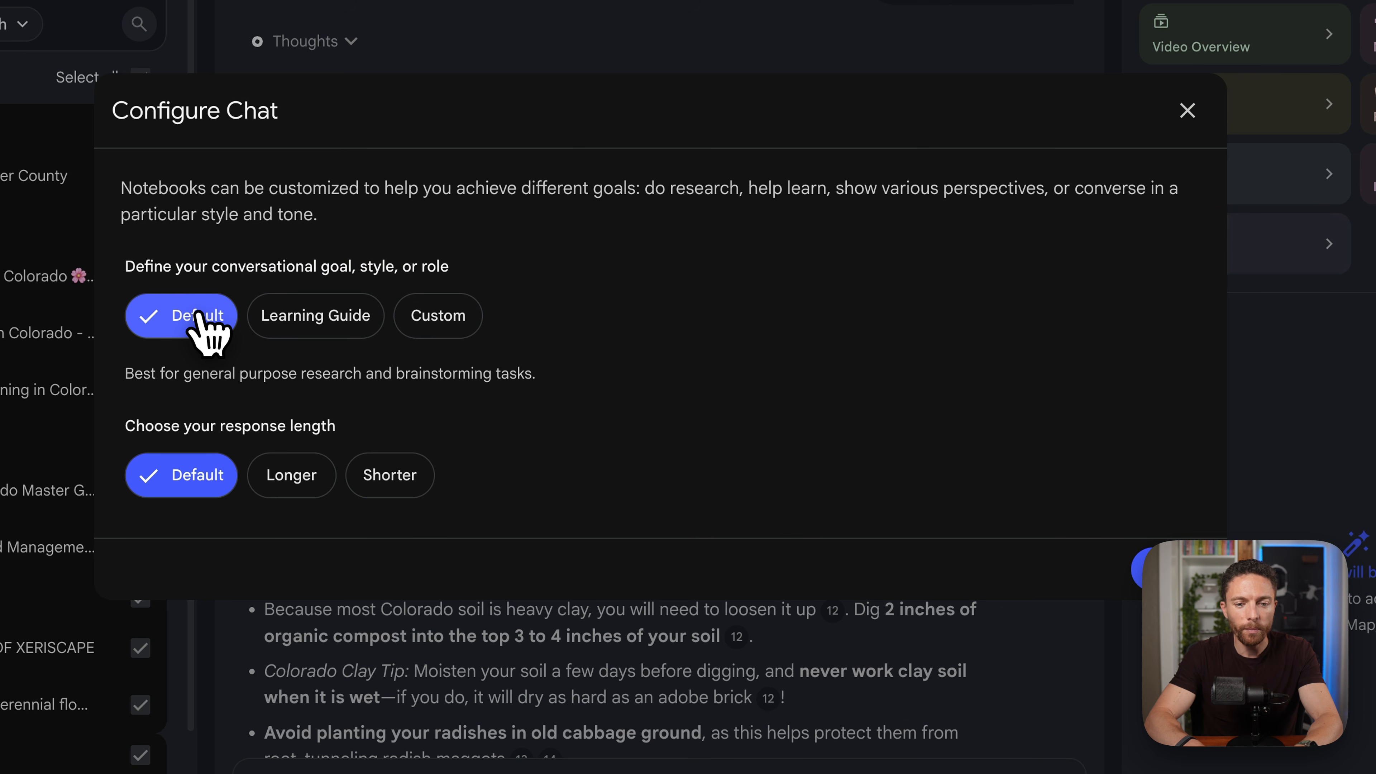
{"action": "left_click", "coordinate": [328, 315]}
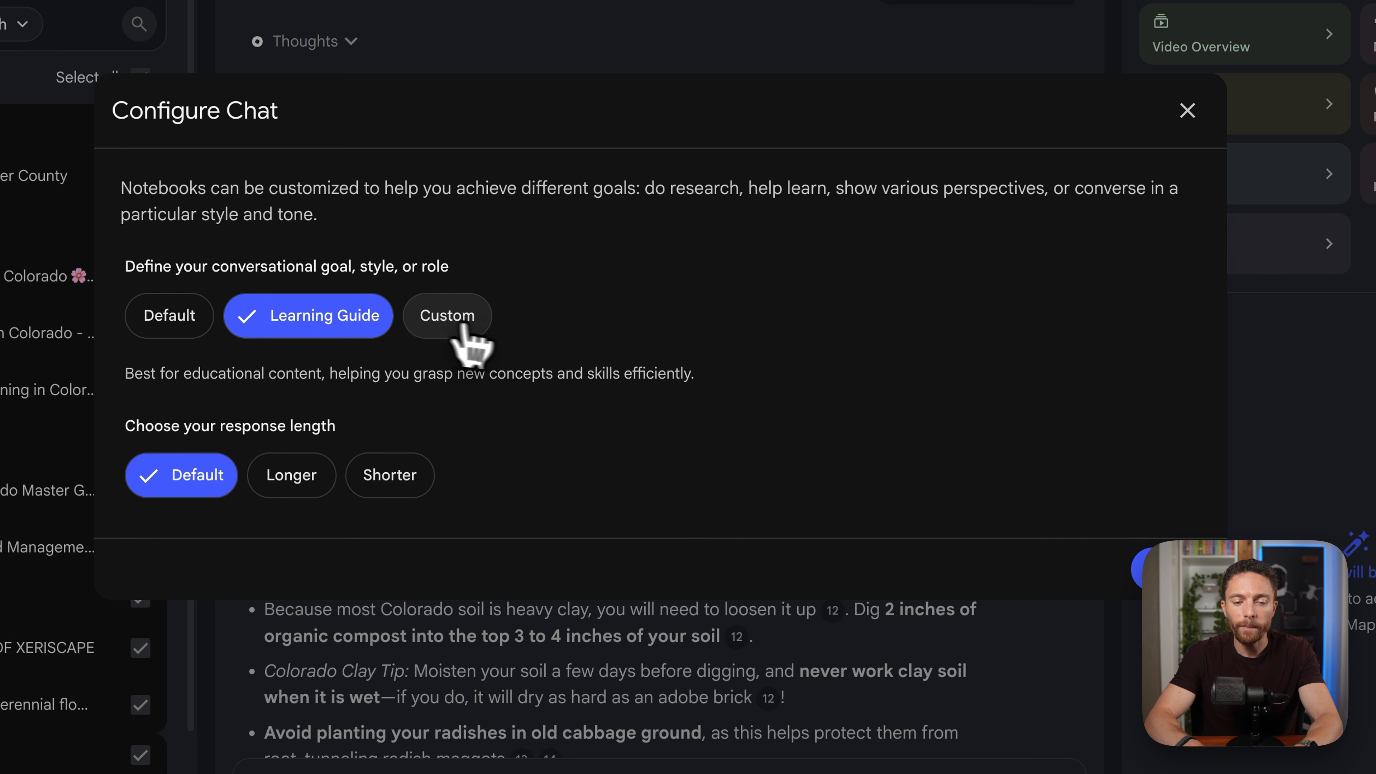
{"action": "left_click", "coordinate": [475, 322]}
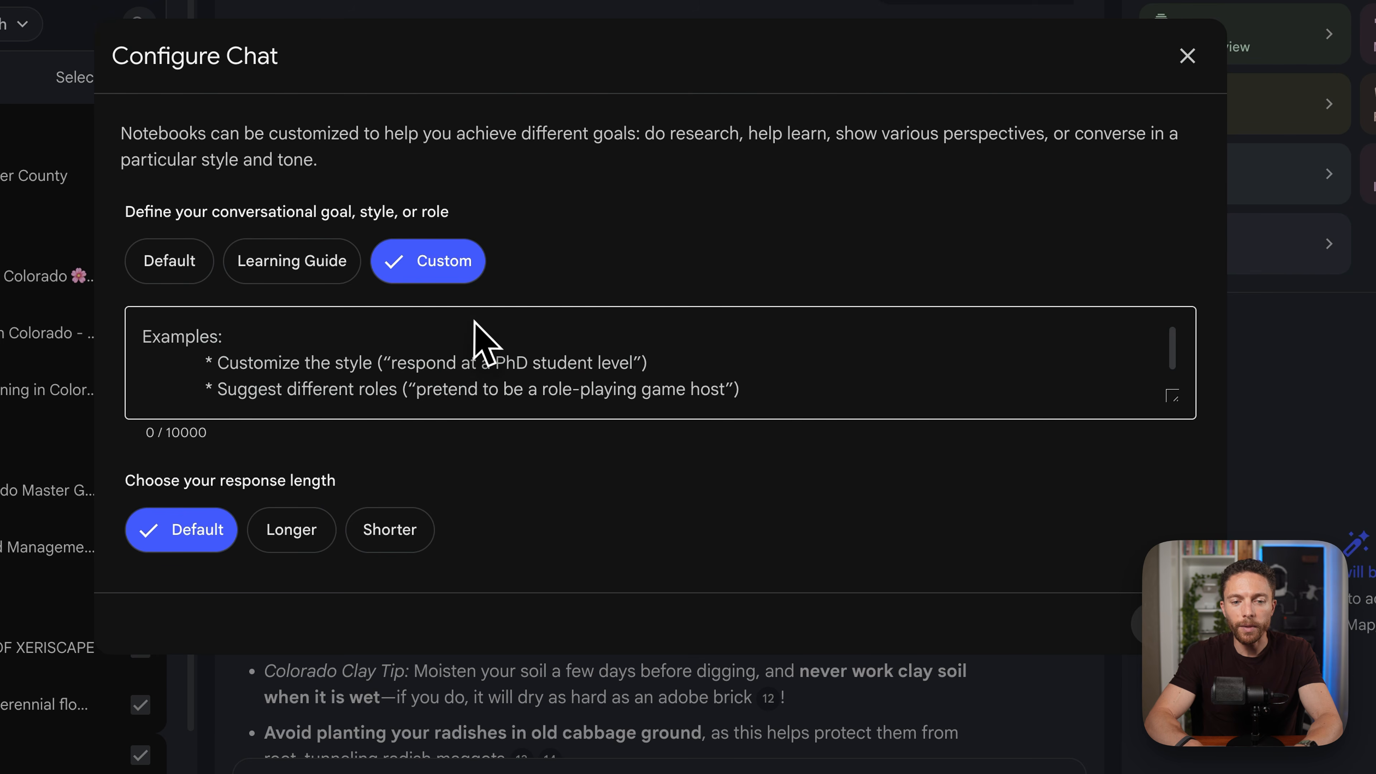
{"action": "left_click", "coordinate": [178, 270]}
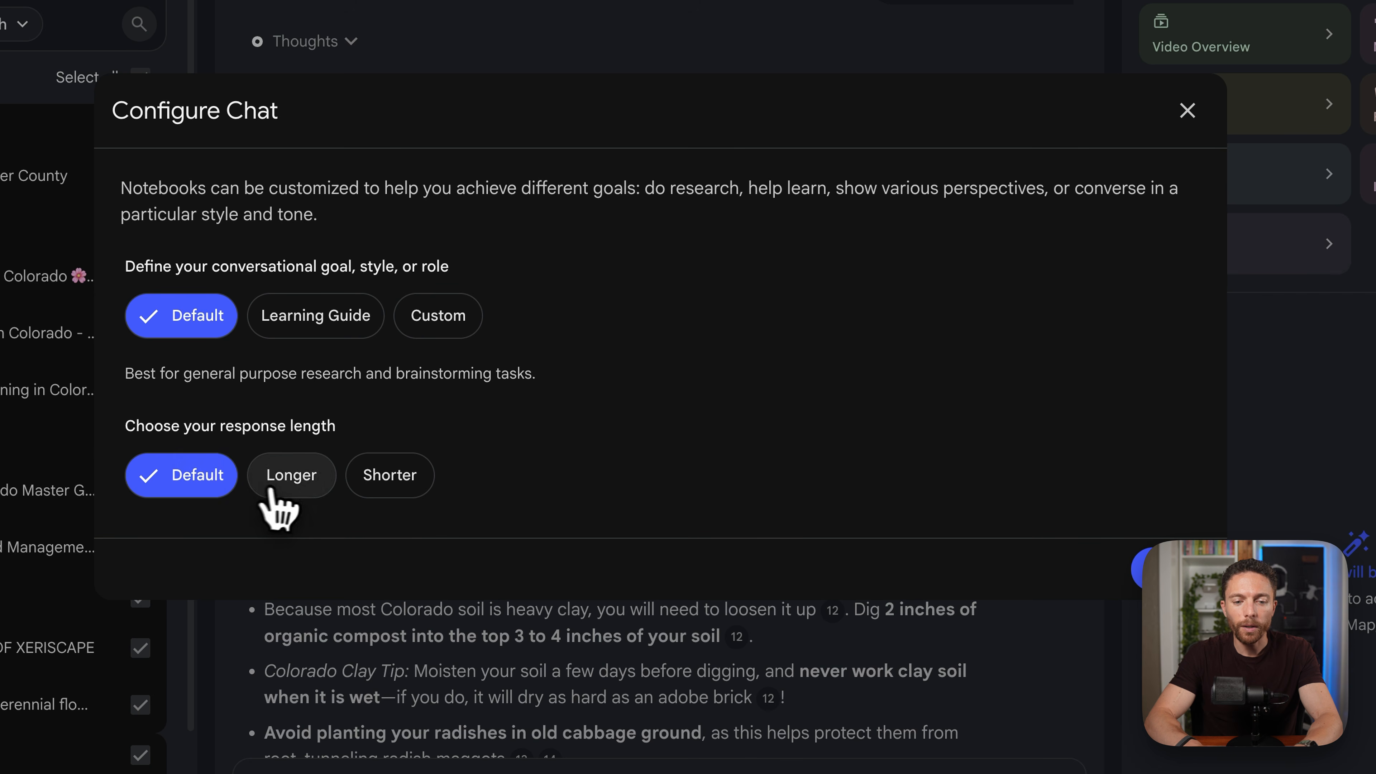
- Try the Longer response length, set it to Shorter and save the chat configuration
{"action": "left_click", "coordinate": [282, 482]}
{"action": "left_click", "coordinate": [414, 473]}
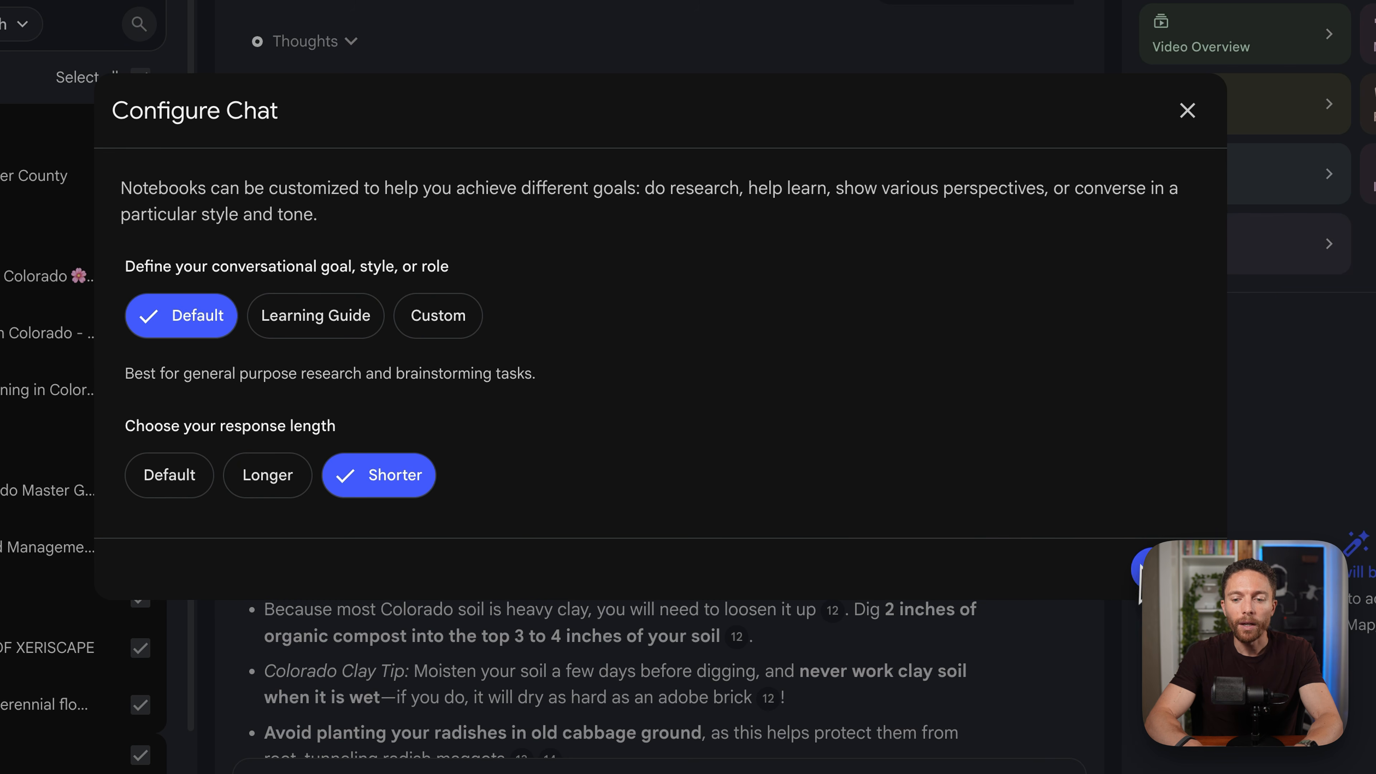
{"action": "left_click", "coordinate": [1165, 569]}
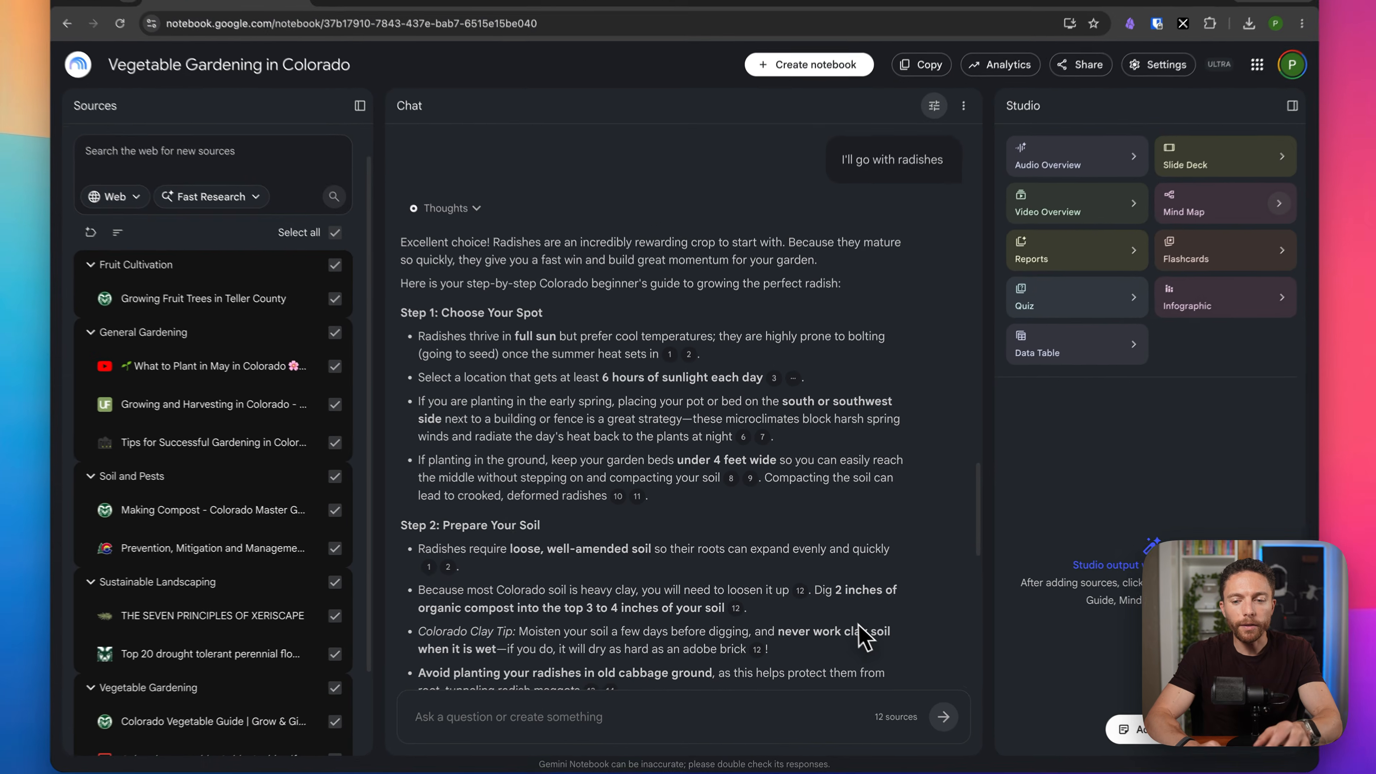
- Open the Audio Overview customization and compare the Brief, Critique and Debate formats, returning the choice to Deep Dive
{"action": "scroll", "coordinate": [915, 662], "scroll_direction": "down", "scroll_amount": 3}
{"action": "scroll", "coordinate": [854, 632], "scroll_direction": "down", "scroll_amount": 10}
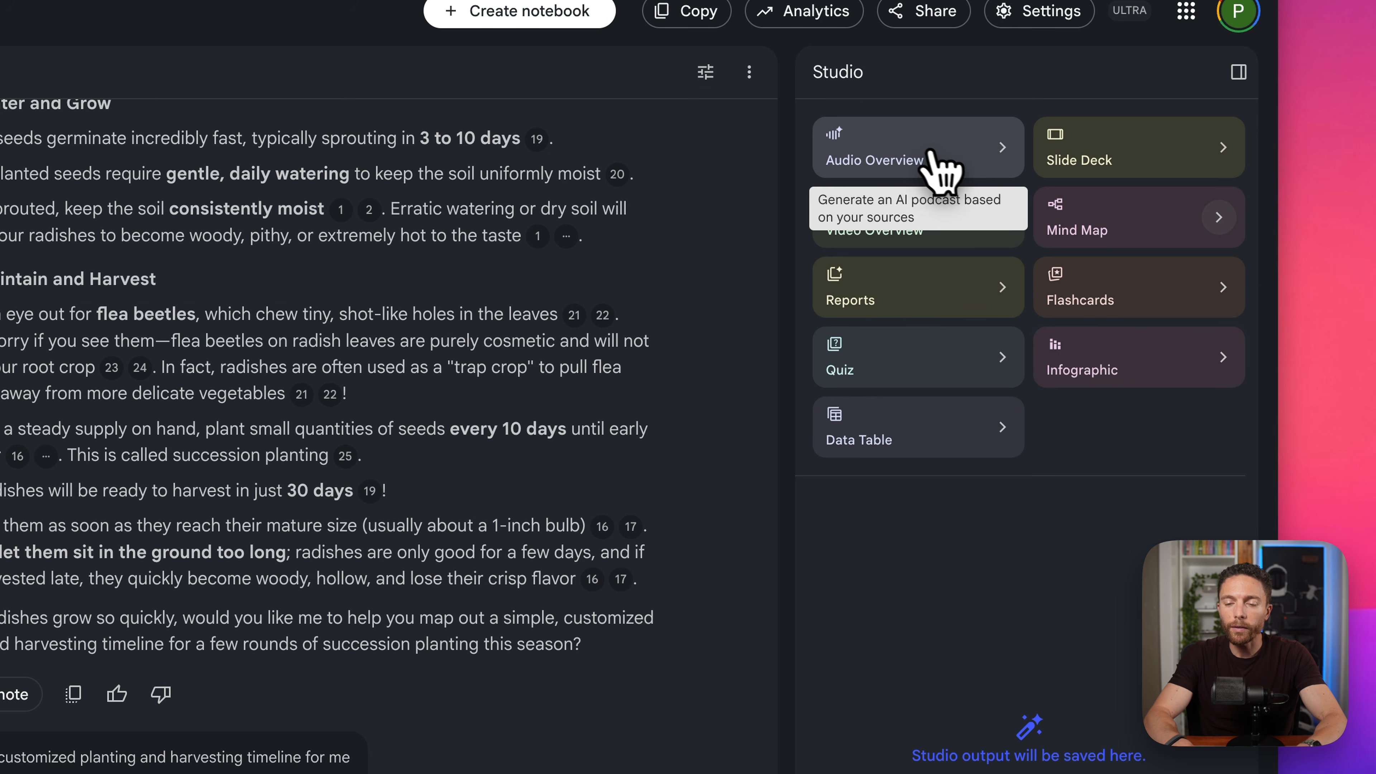
{"action": "left_click", "coordinate": [929, 167]}
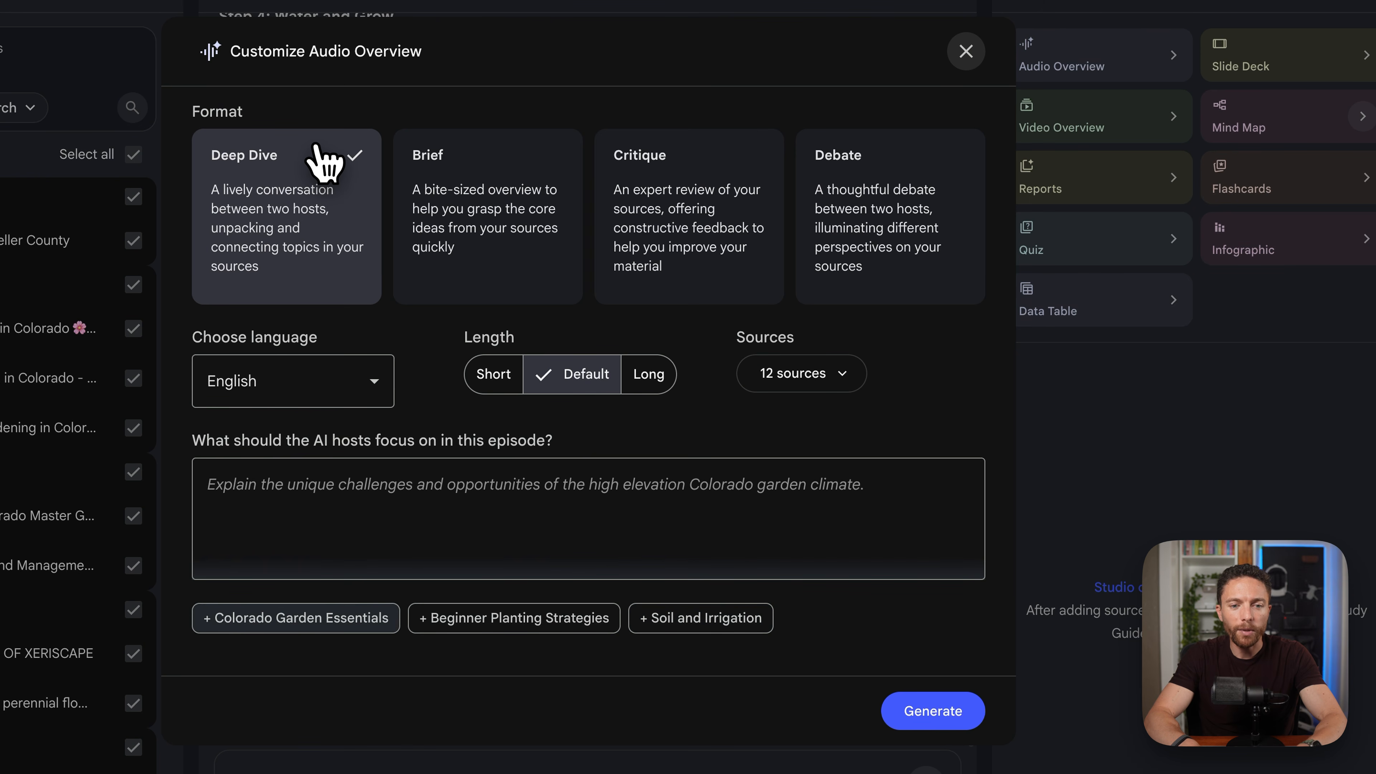
{"action": "left_click", "coordinate": [510, 166]}
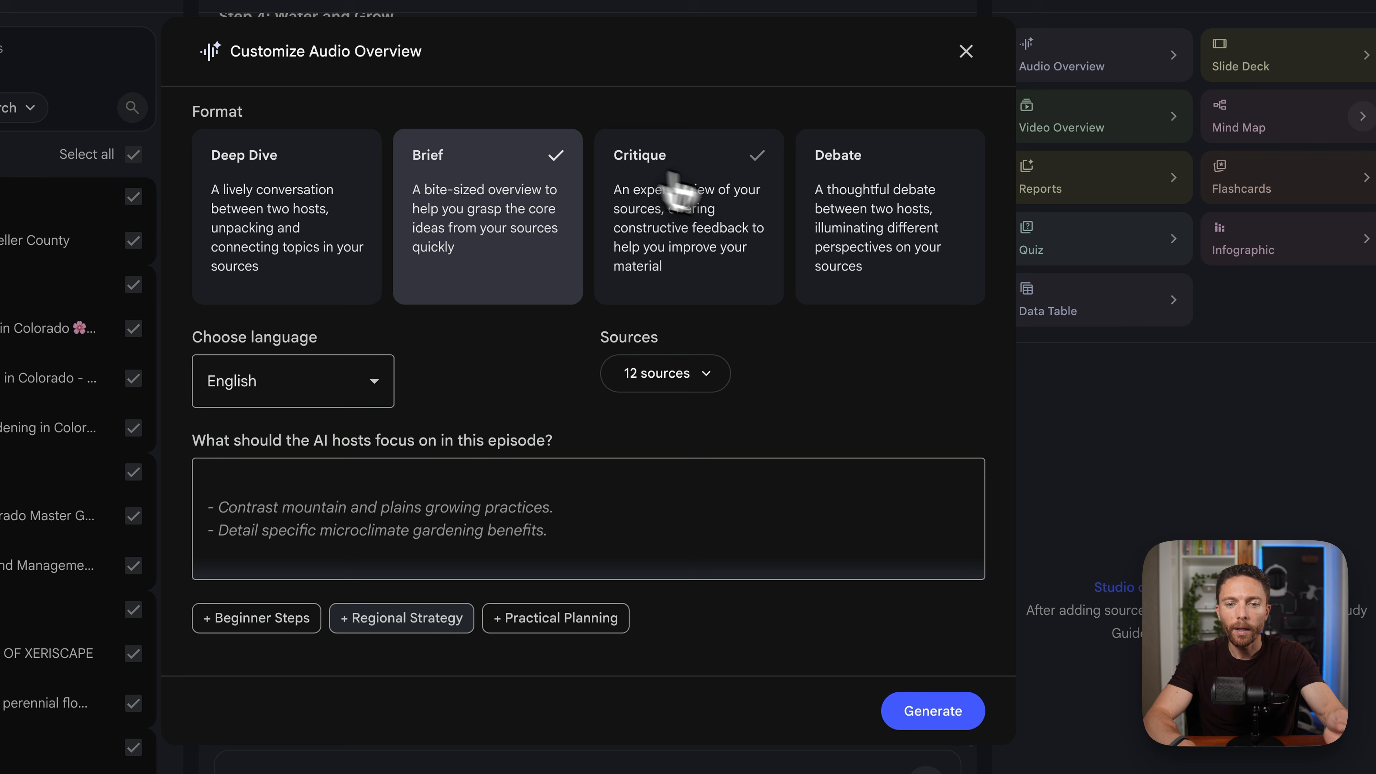
{"action": "left_click", "coordinate": [720, 168]}
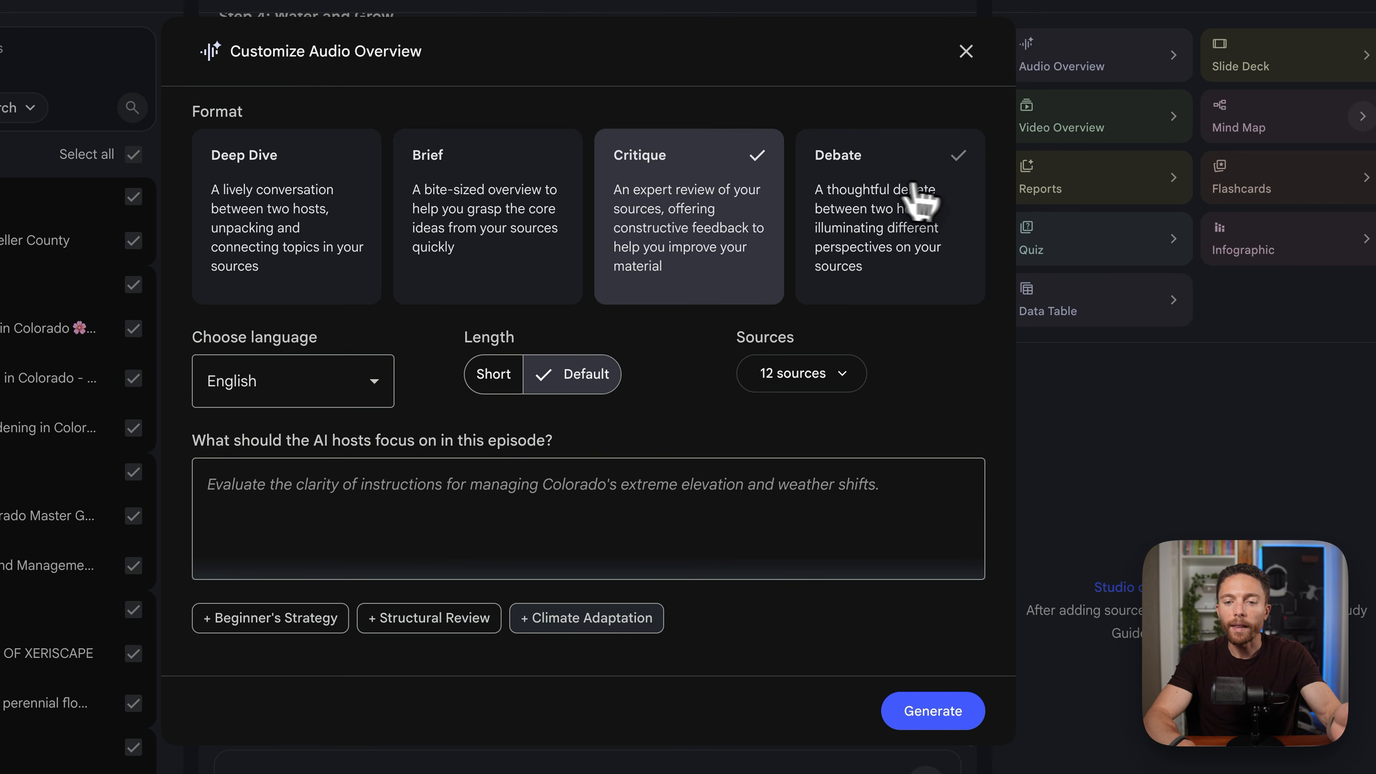
{"action": "left_click", "coordinate": [902, 190]}
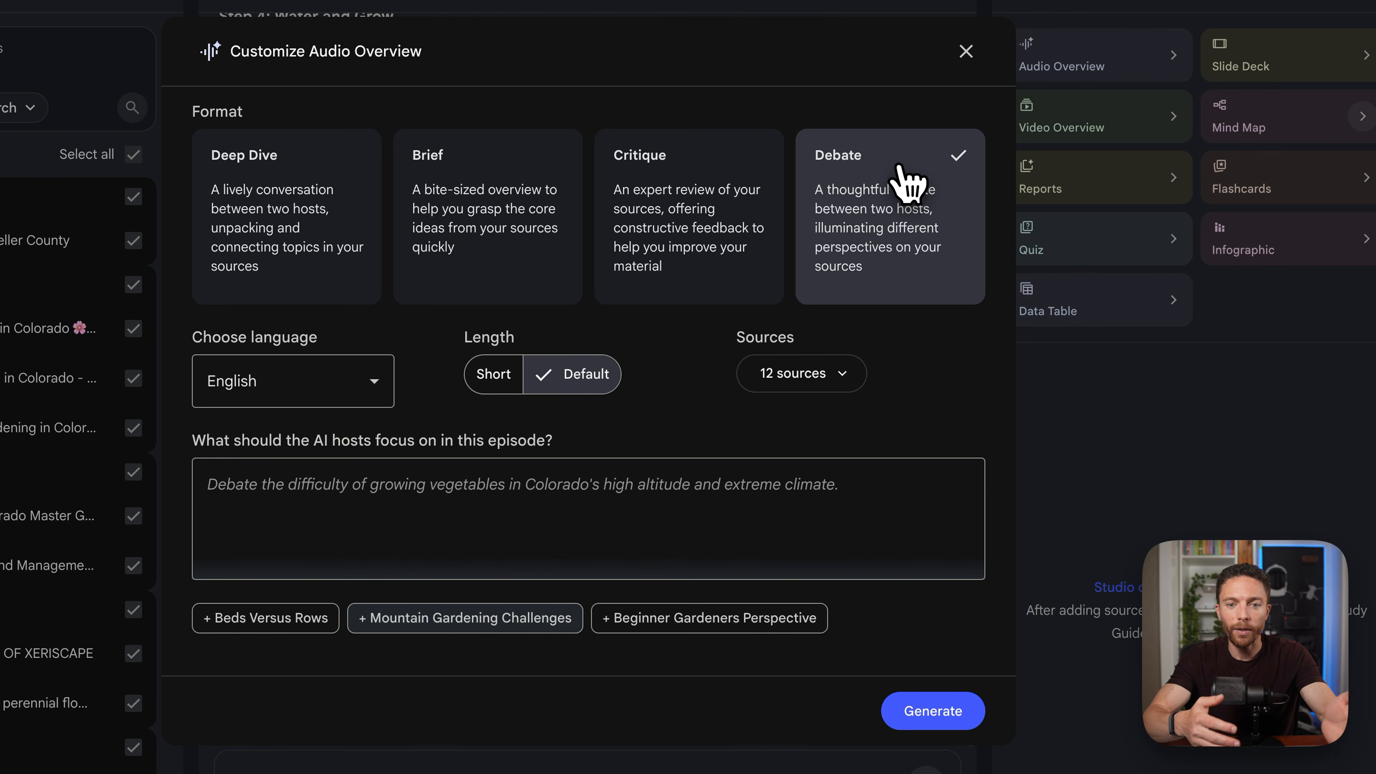
{"action": "left_click", "coordinate": [272, 223]}
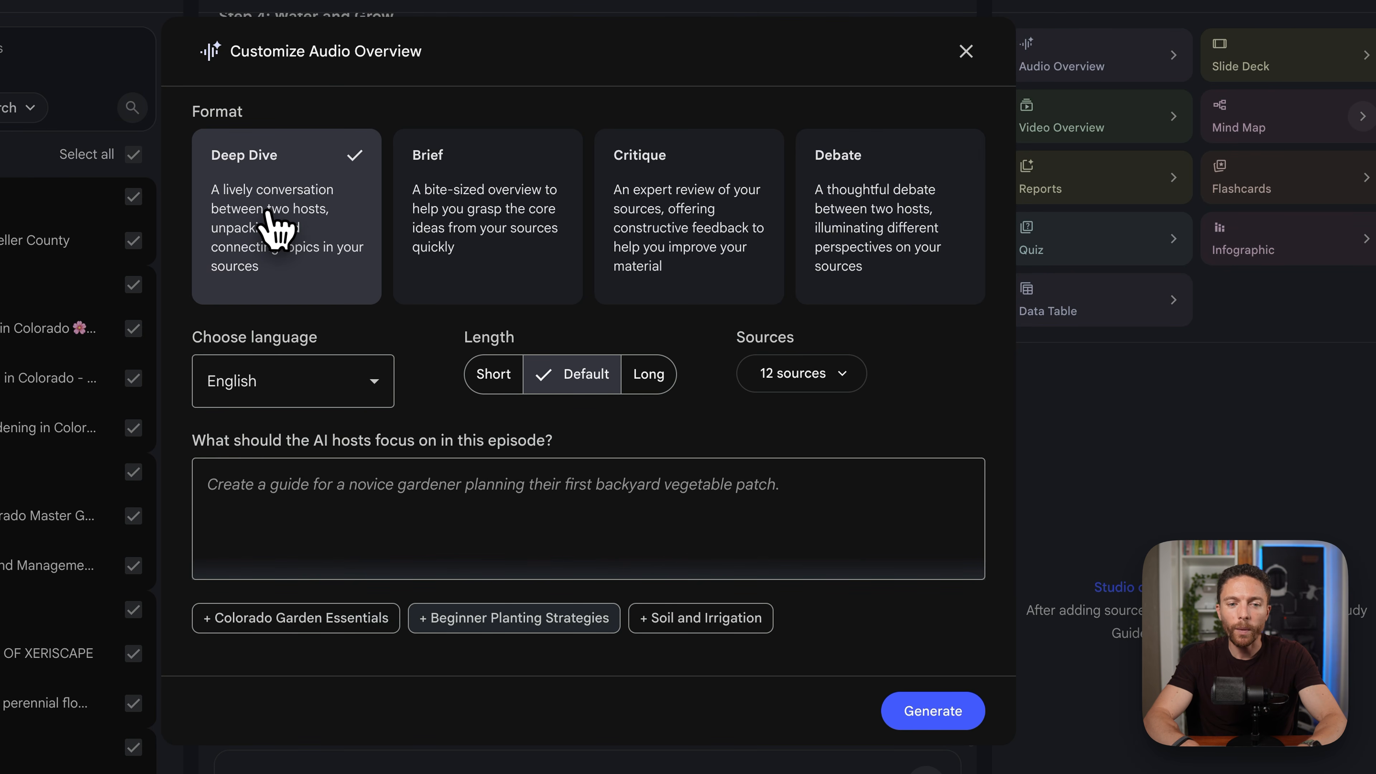
- Look at the audio overview's language choices and try the Short length, returning it to Default
{"action": "left_click", "coordinate": [381, 379]}
{"action": "left_click", "coordinate": [380, 380]}
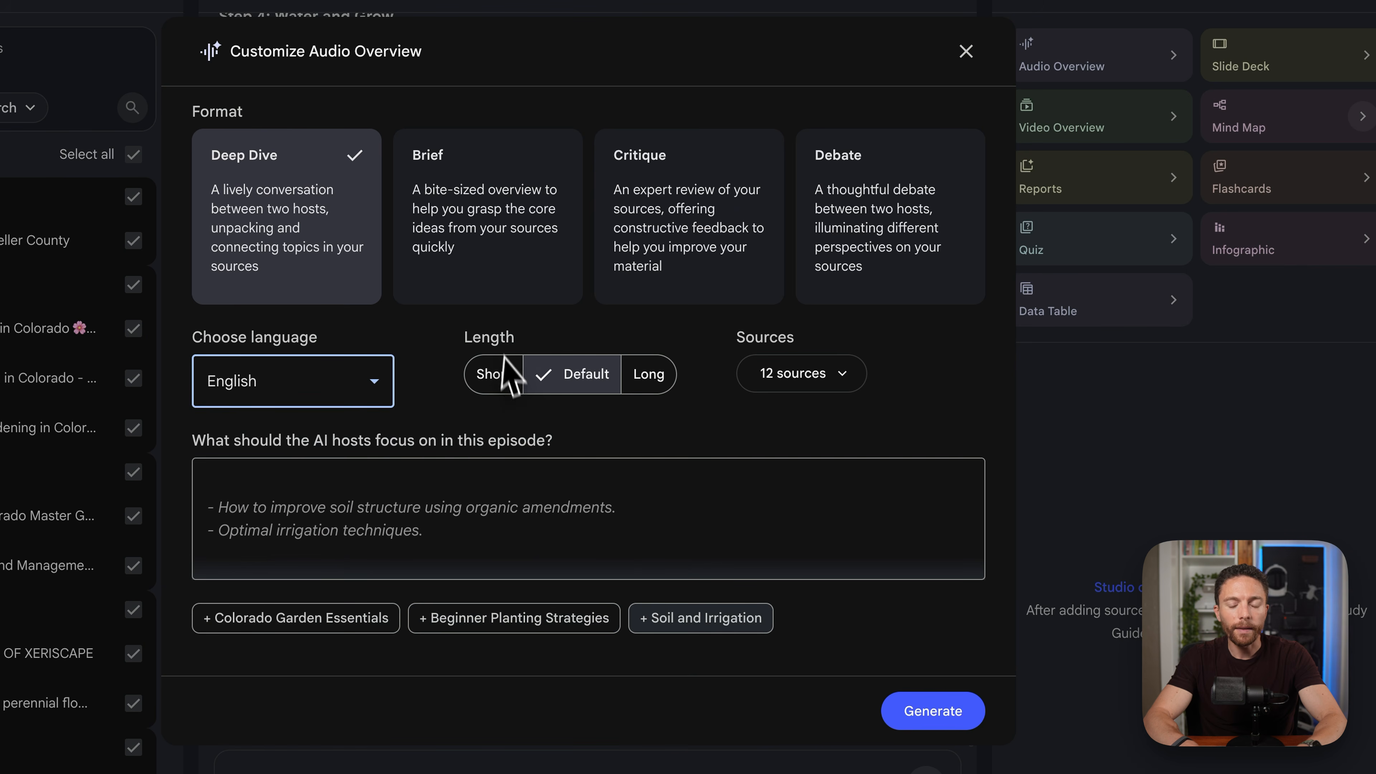
{"action": "left_click", "coordinate": [513, 375]}
{"action": "left_click", "coordinate": [576, 377]}
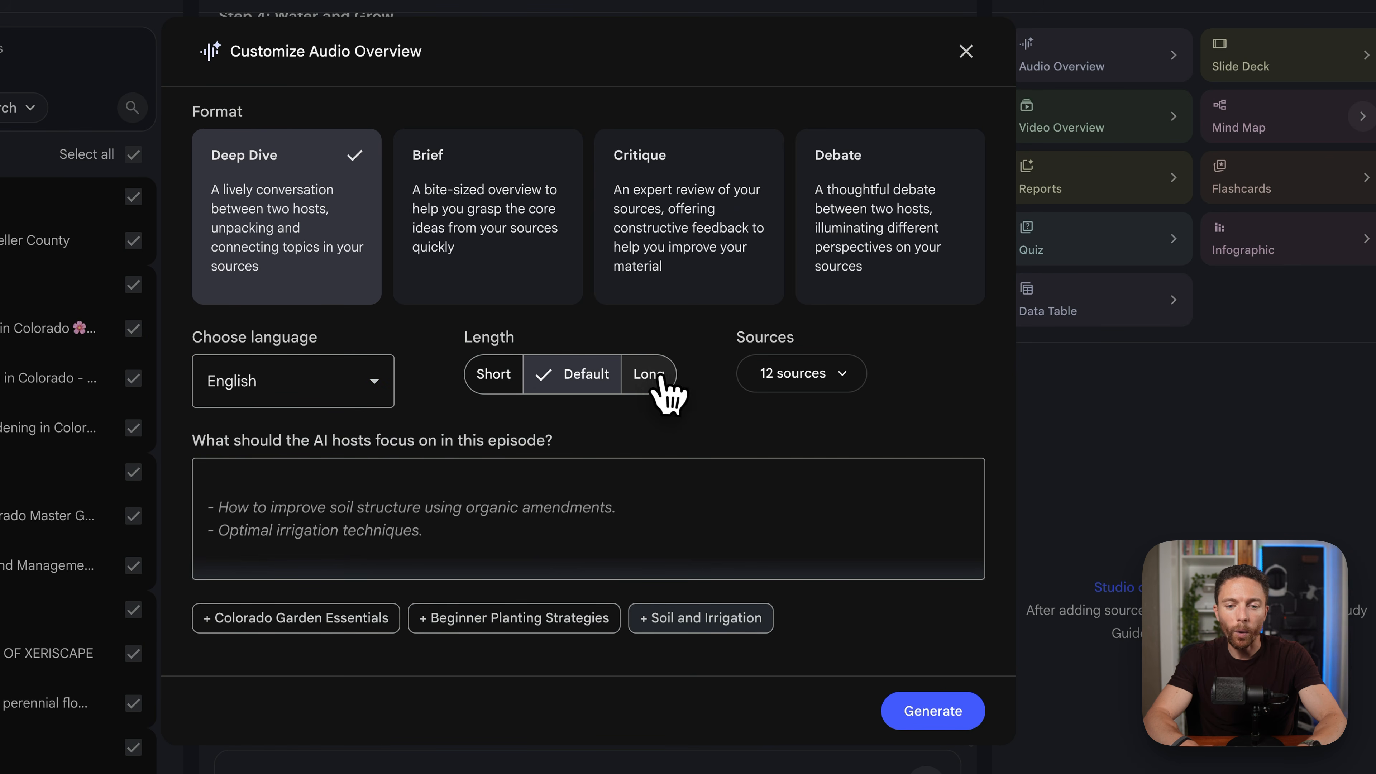
- Exclude the Fruit Cultivation and Soil and Pests groups from the audio overview's sources and confirm the selection
{"action": "left_click", "coordinate": [797, 374]}
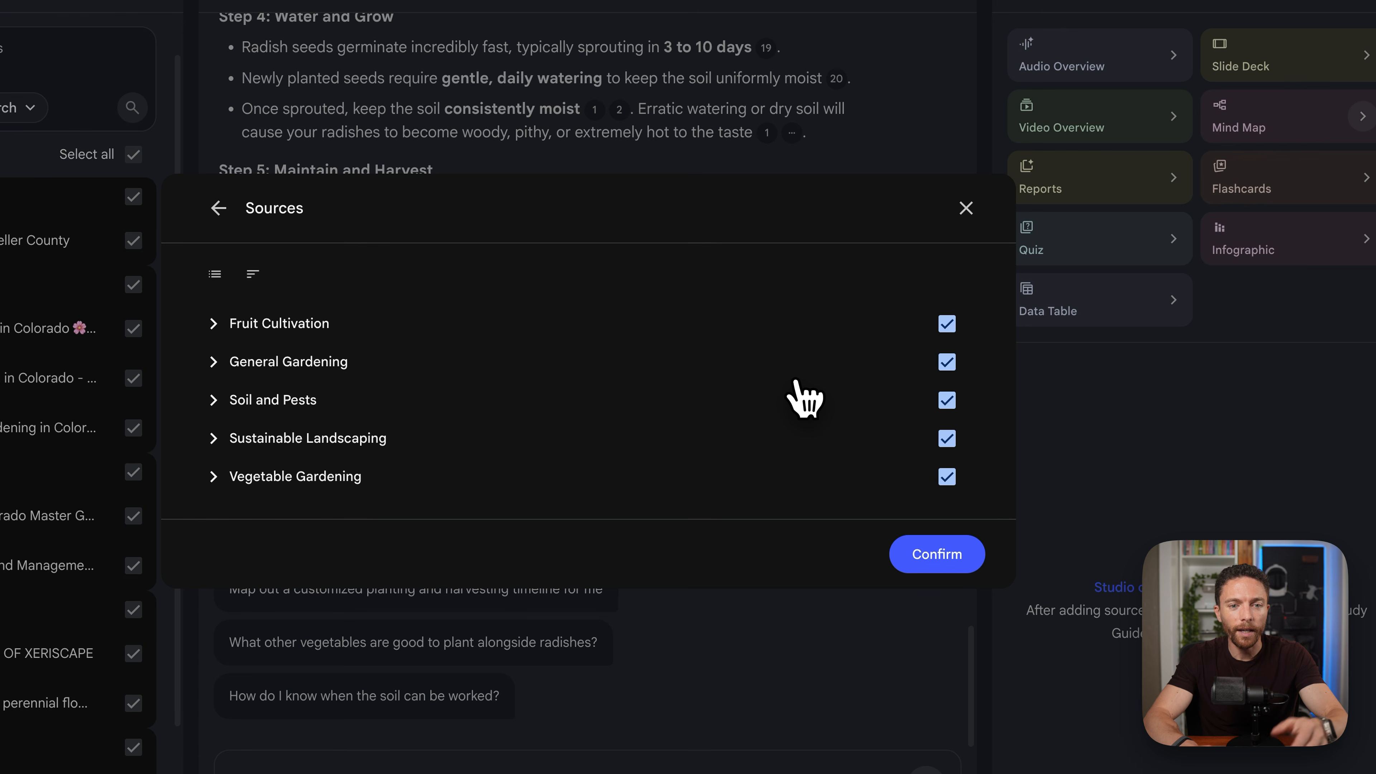
{"action": "left_click", "coordinate": [955, 326]}
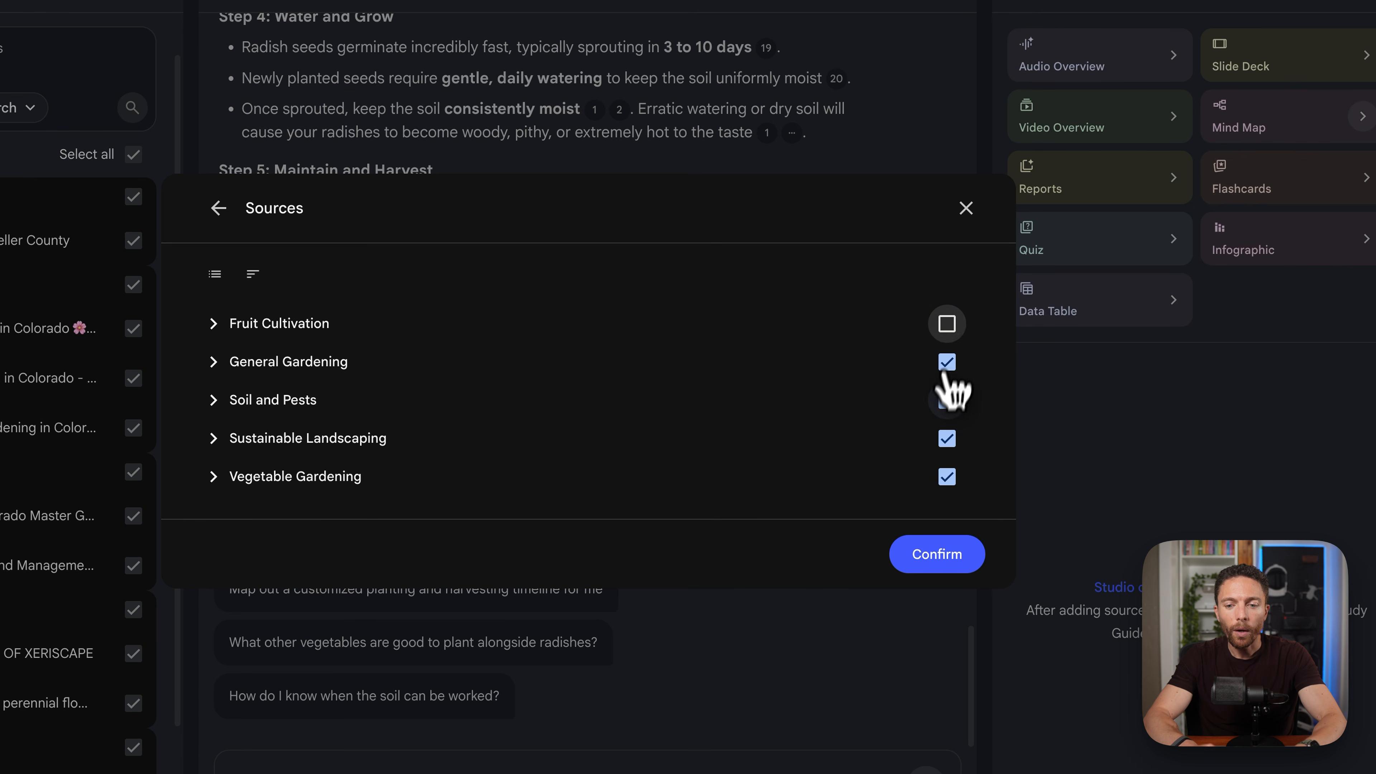
{"action": "left_click", "coordinate": [948, 400]}
{"action": "left_click", "coordinate": [940, 556]}
{"action": "left_click", "coordinate": [945, 569]}
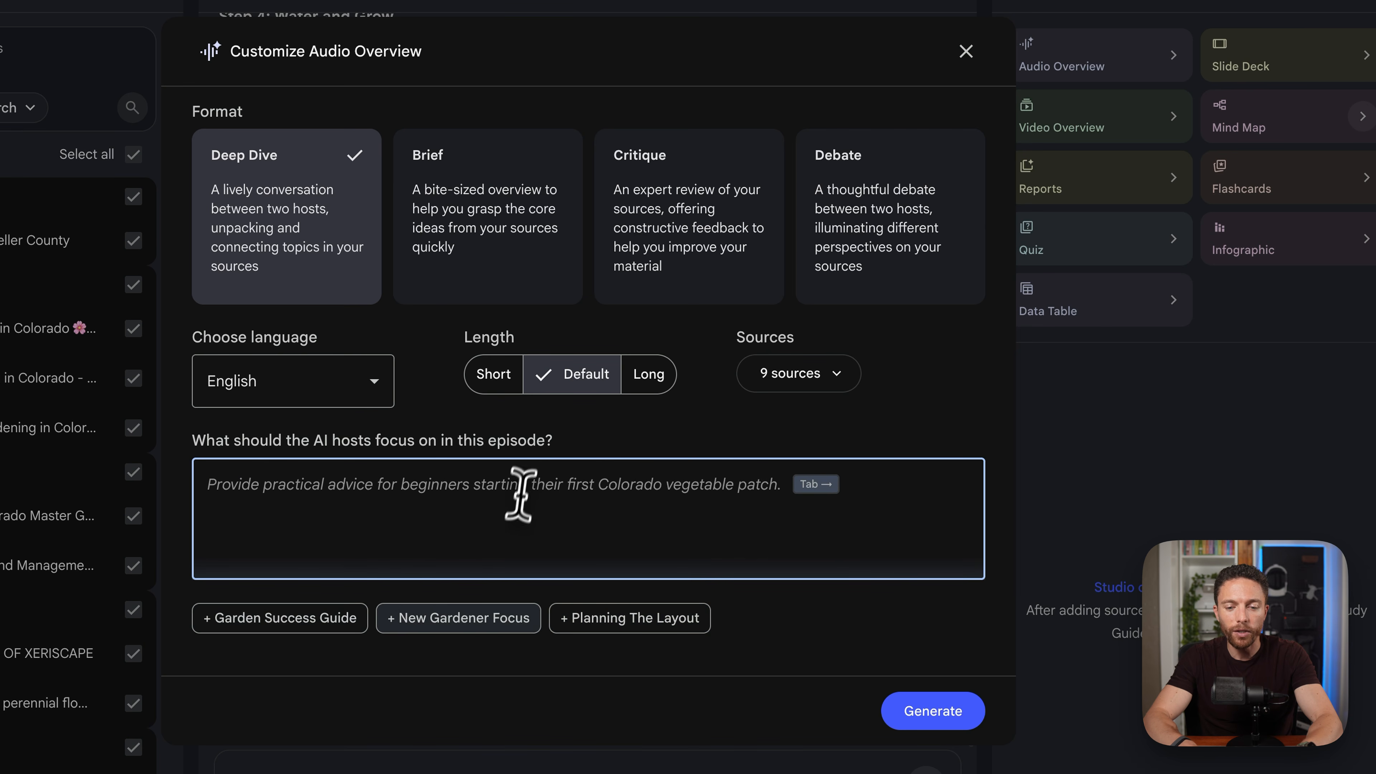
- Use the Planning The Layout suggestion as the hosts' focus and generate the Deep Dive audio overview
{"action": "left_click", "coordinate": [637, 623]}
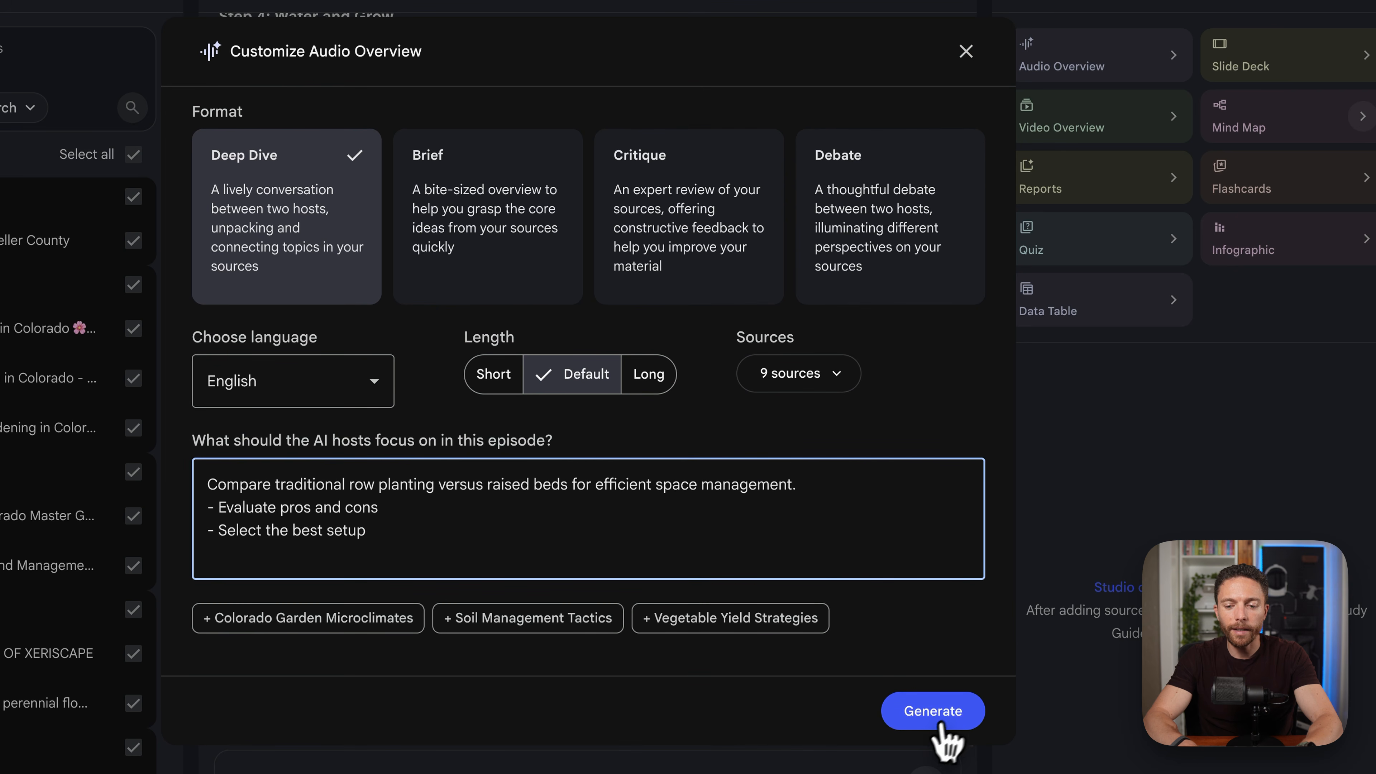
{"action": "left_click", "coordinate": [933, 711]}
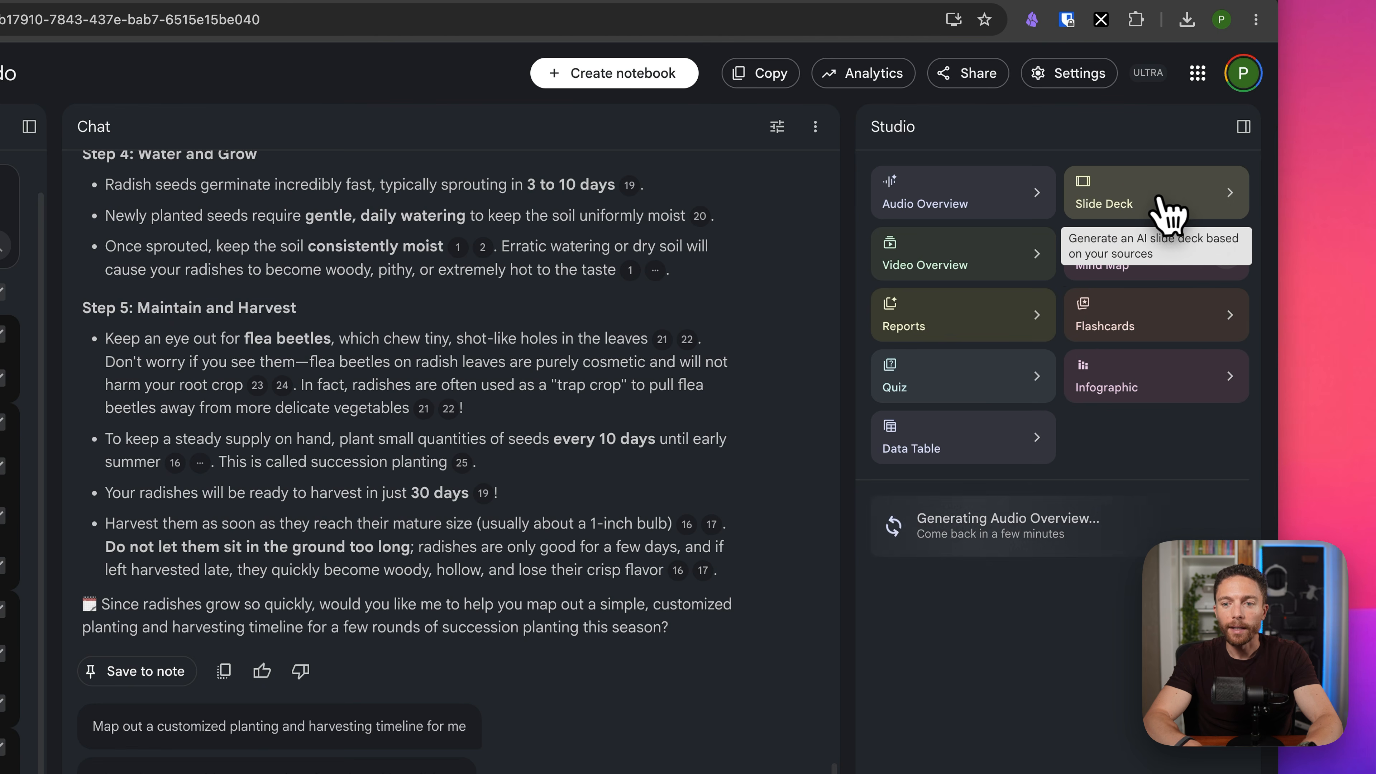
- Open the Slide Deck customization and try the Presenter Slides format, returning the choice to Detailed Deck
{"action": "left_click", "coordinate": [1165, 212]}
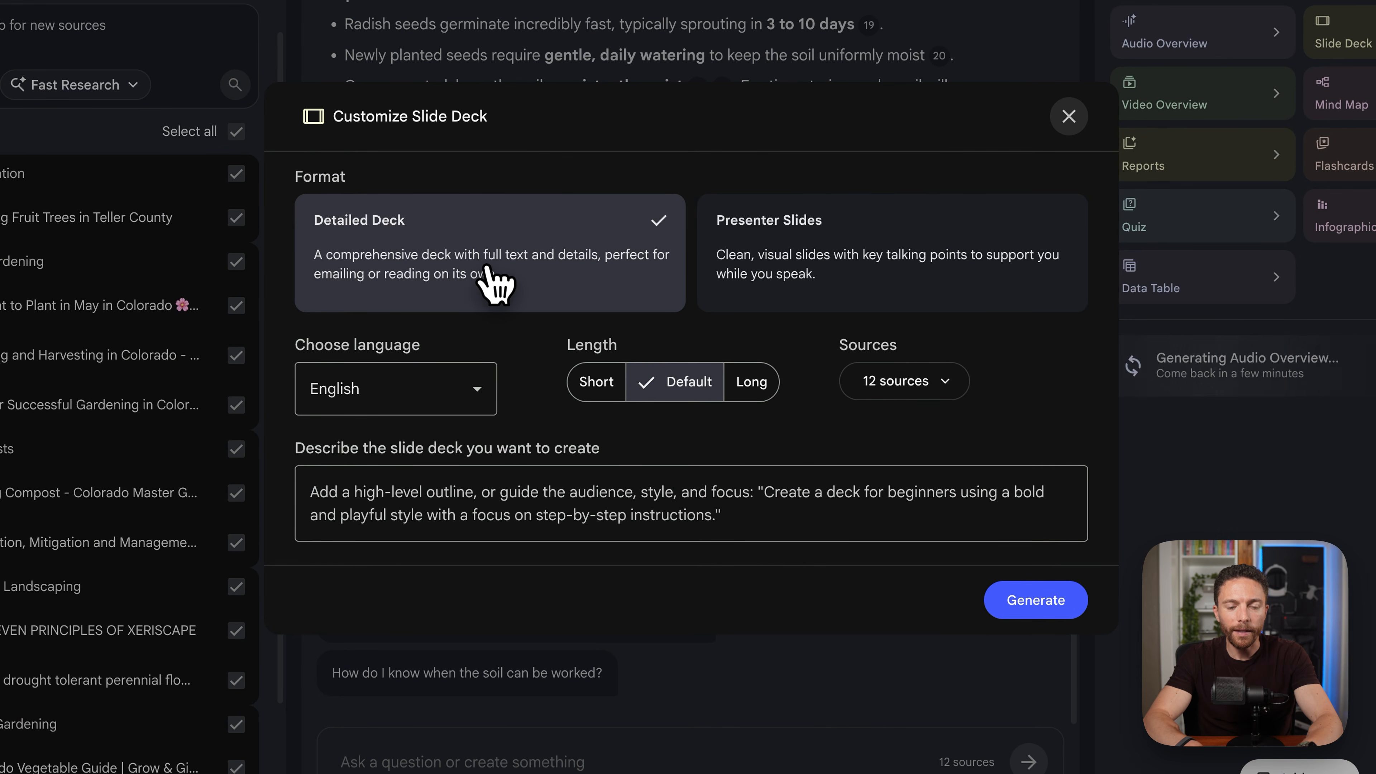
{"action": "left_click", "coordinate": [866, 292]}
{"action": "left_click", "coordinate": [562, 283]}
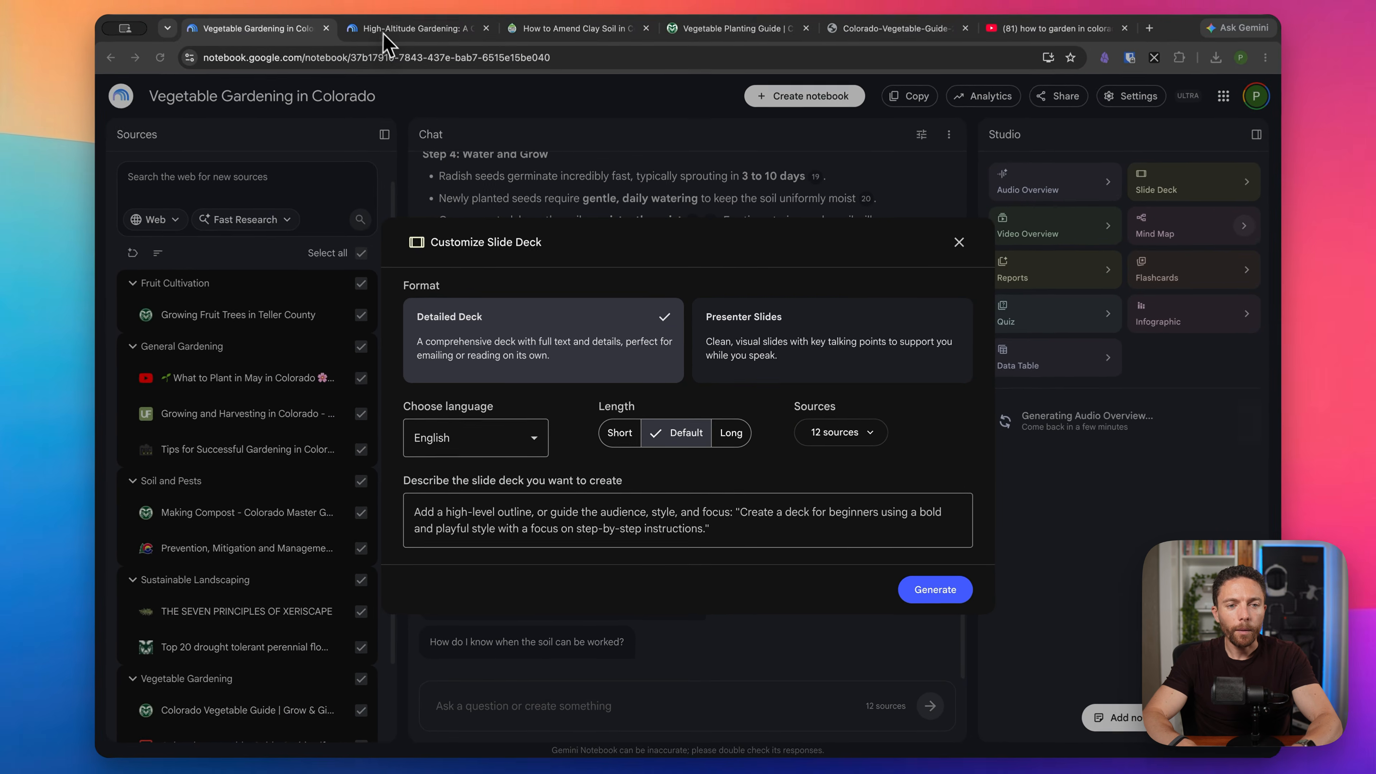
- Switch to the High-Altitude Gardening notebook and open its Front Range Garden Blueprint slide deck in the enlarged view
{"action": "left_click", "coordinate": [401, 32]}
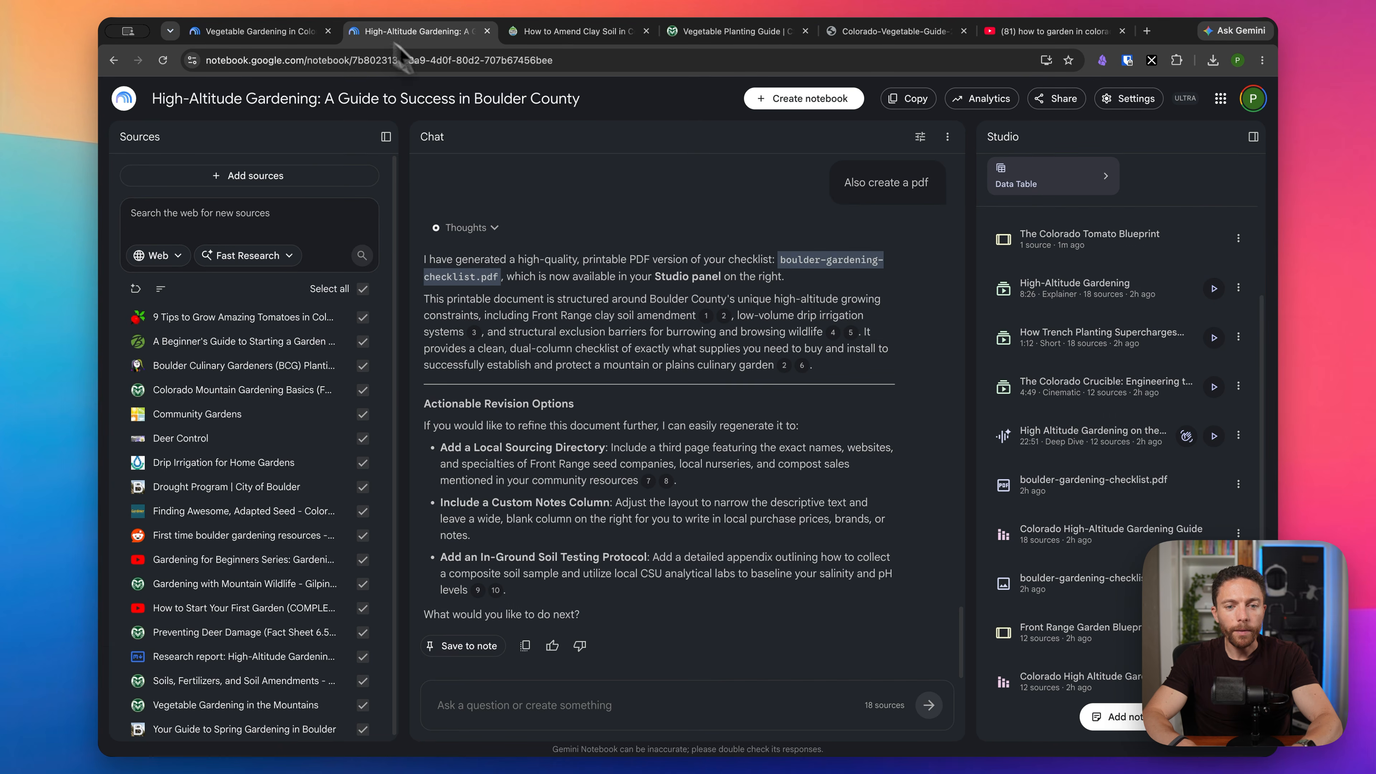
{"action": "scroll", "coordinate": [1062, 421], "scroll_direction": "up", "scroll_amount": 3}
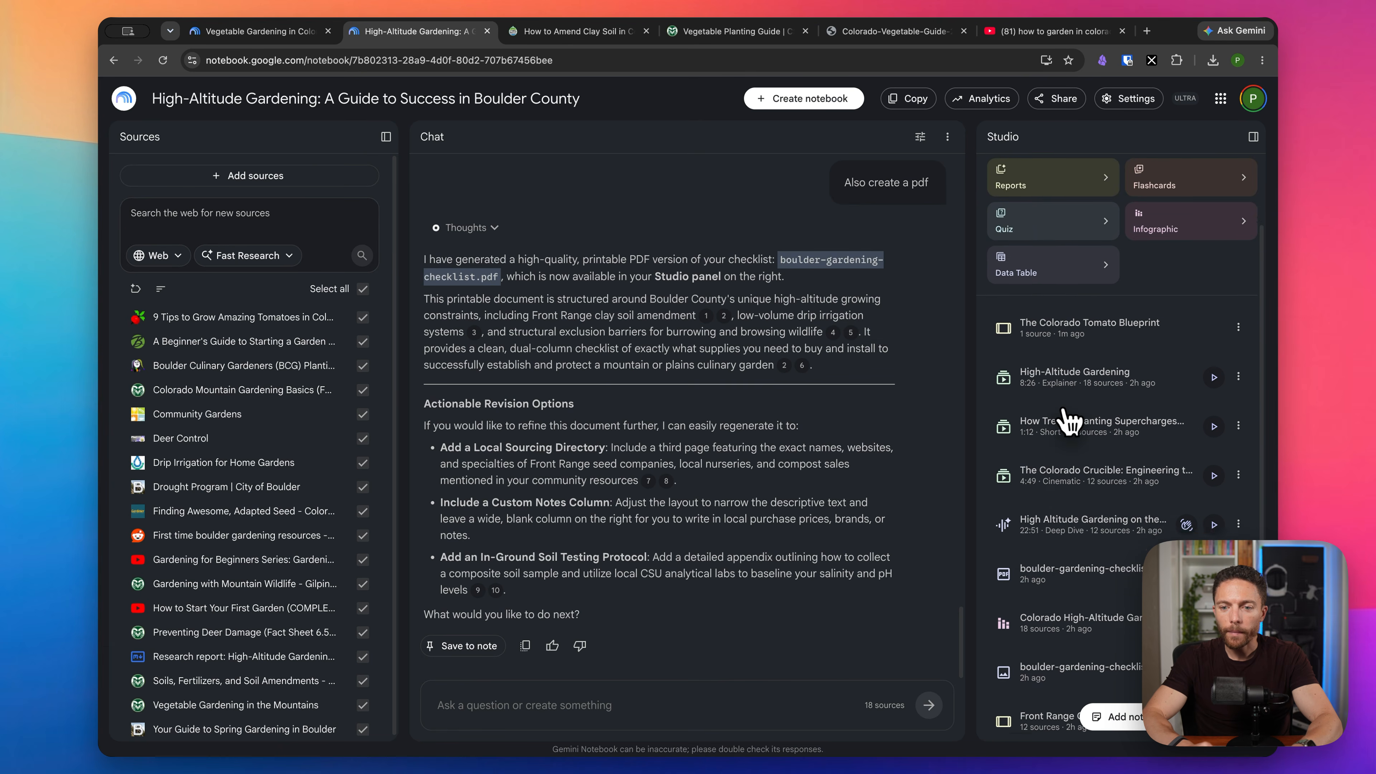
{"action": "scroll", "coordinate": [1065, 423], "scroll_direction": "down", "scroll_amount": 3}
{"action": "left_click", "coordinate": [1077, 635]}
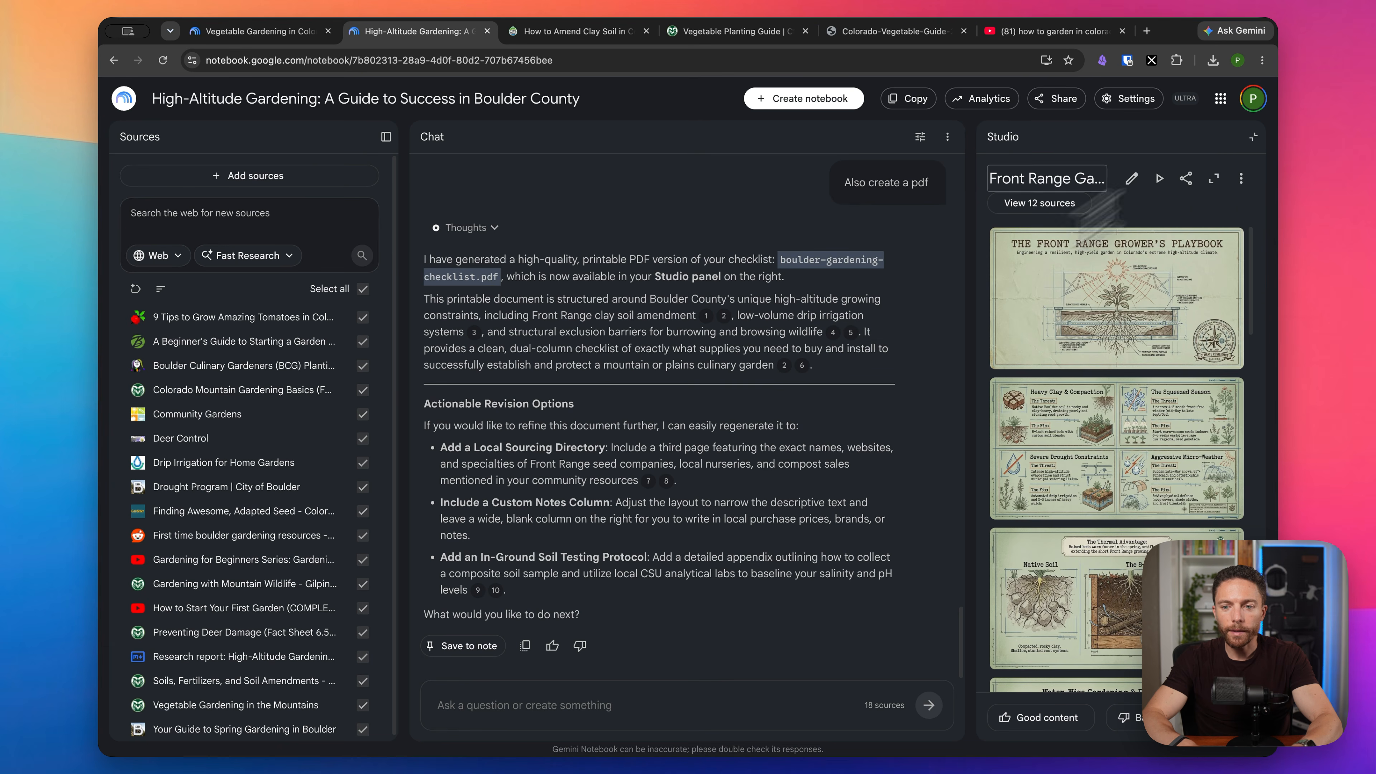
{"action": "left_click", "coordinate": [1220, 182]}
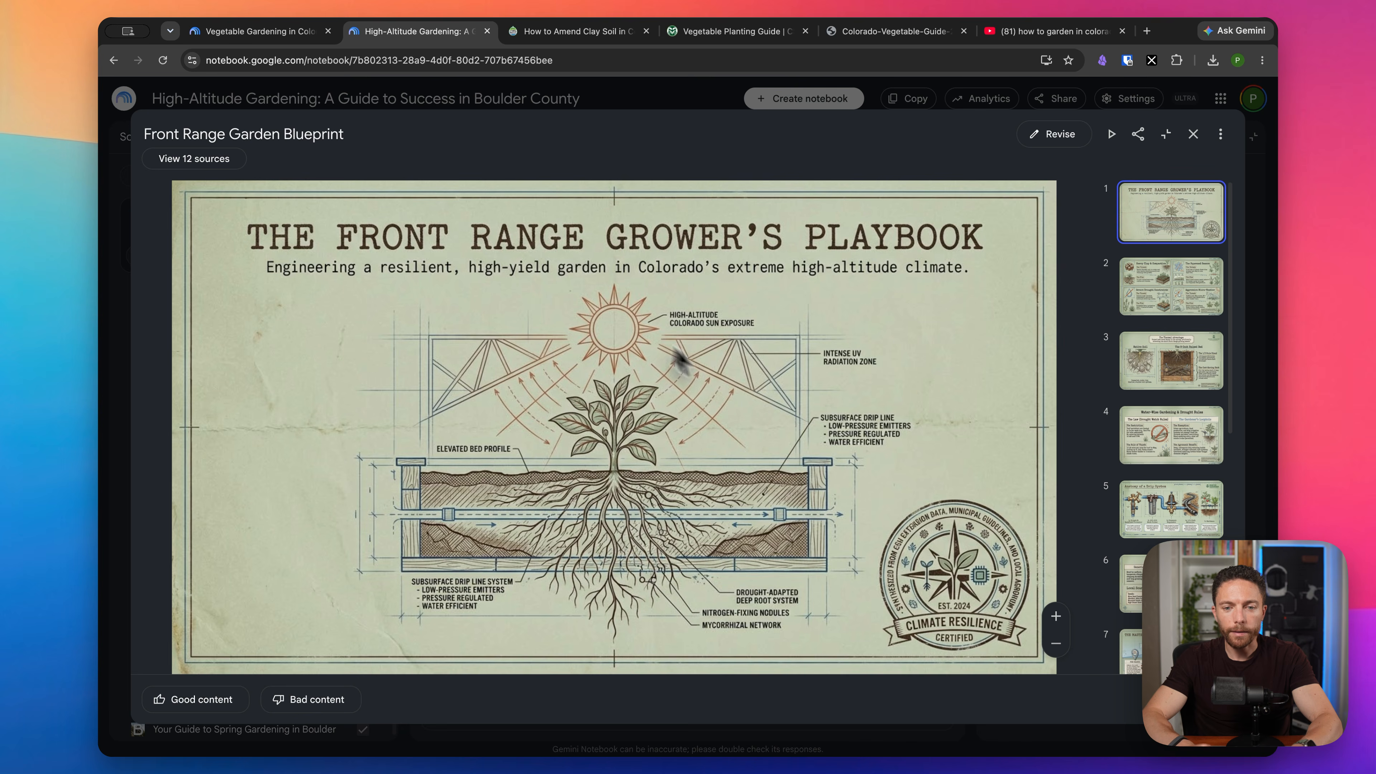
- View slides 2 through 5 of the Front Range Garden Blueprint deck and close it
{"action": "left_click", "coordinate": [1140, 294]}
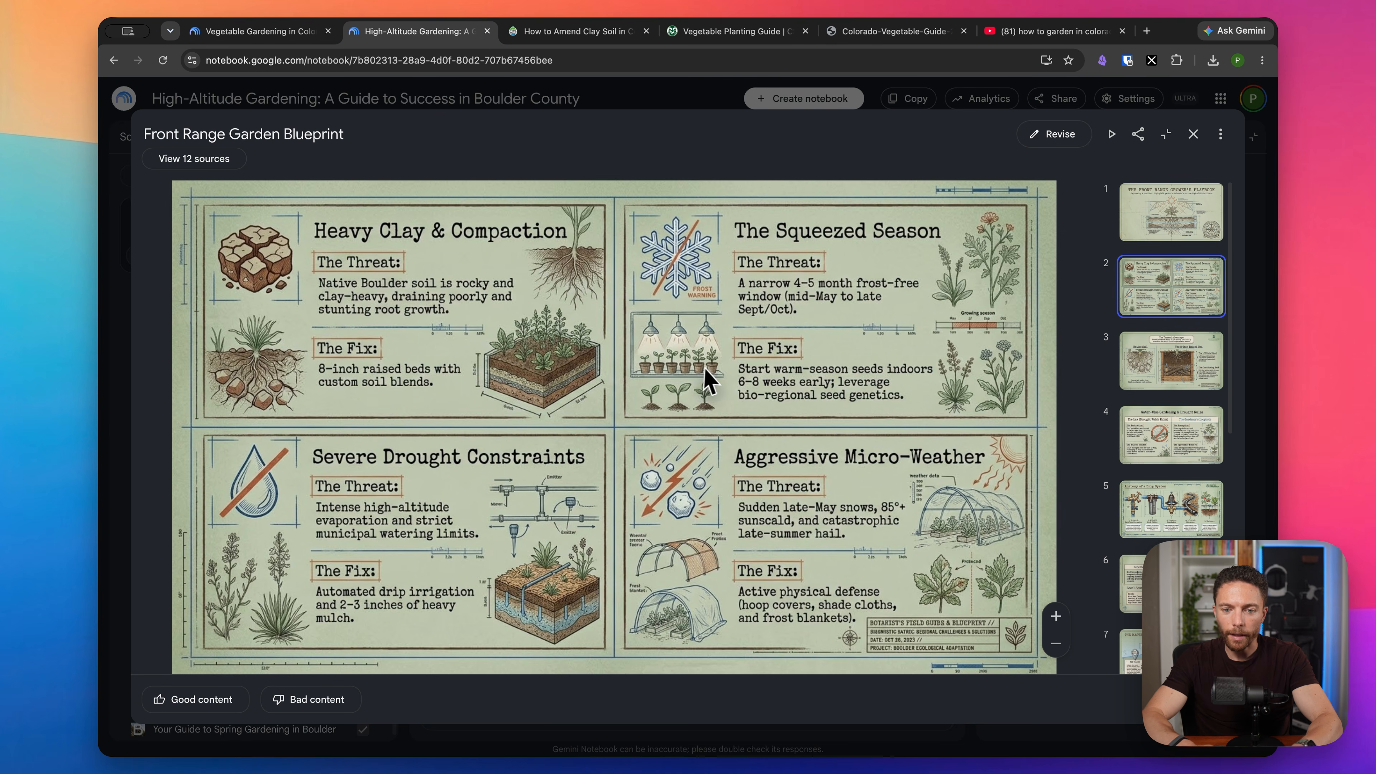
{"action": "left_click", "coordinate": [1179, 356]}
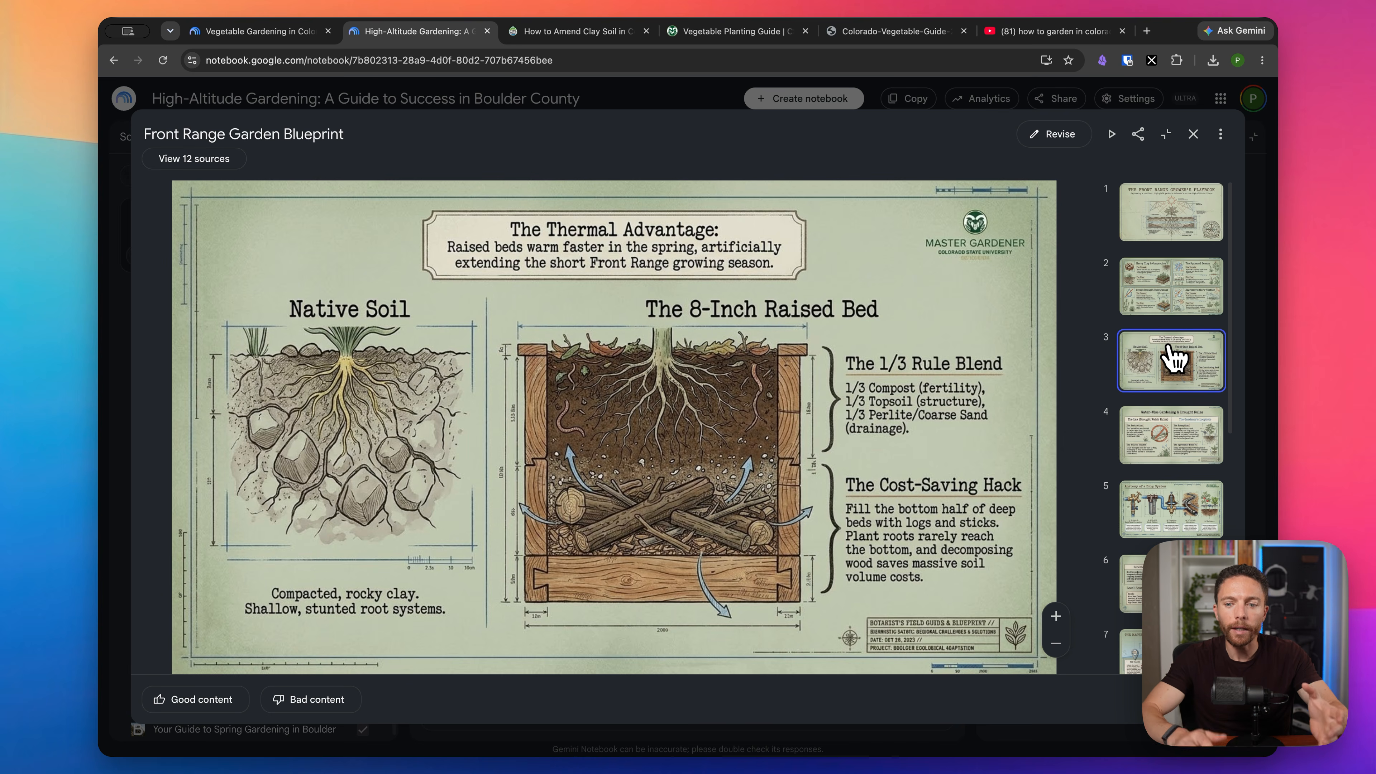
{"action": "left_click", "coordinate": [1169, 439]}
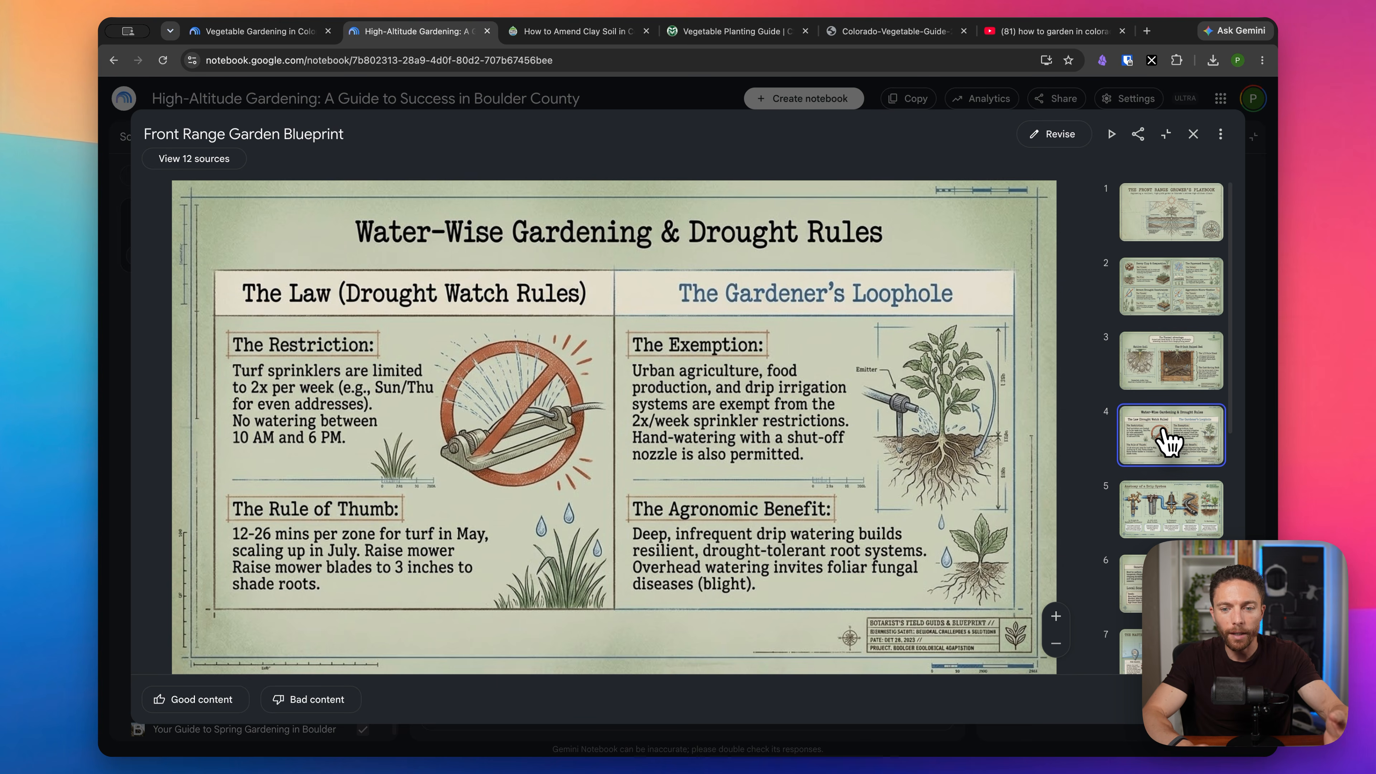
{"action": "left_click", "coordinate": [1164, 518]}
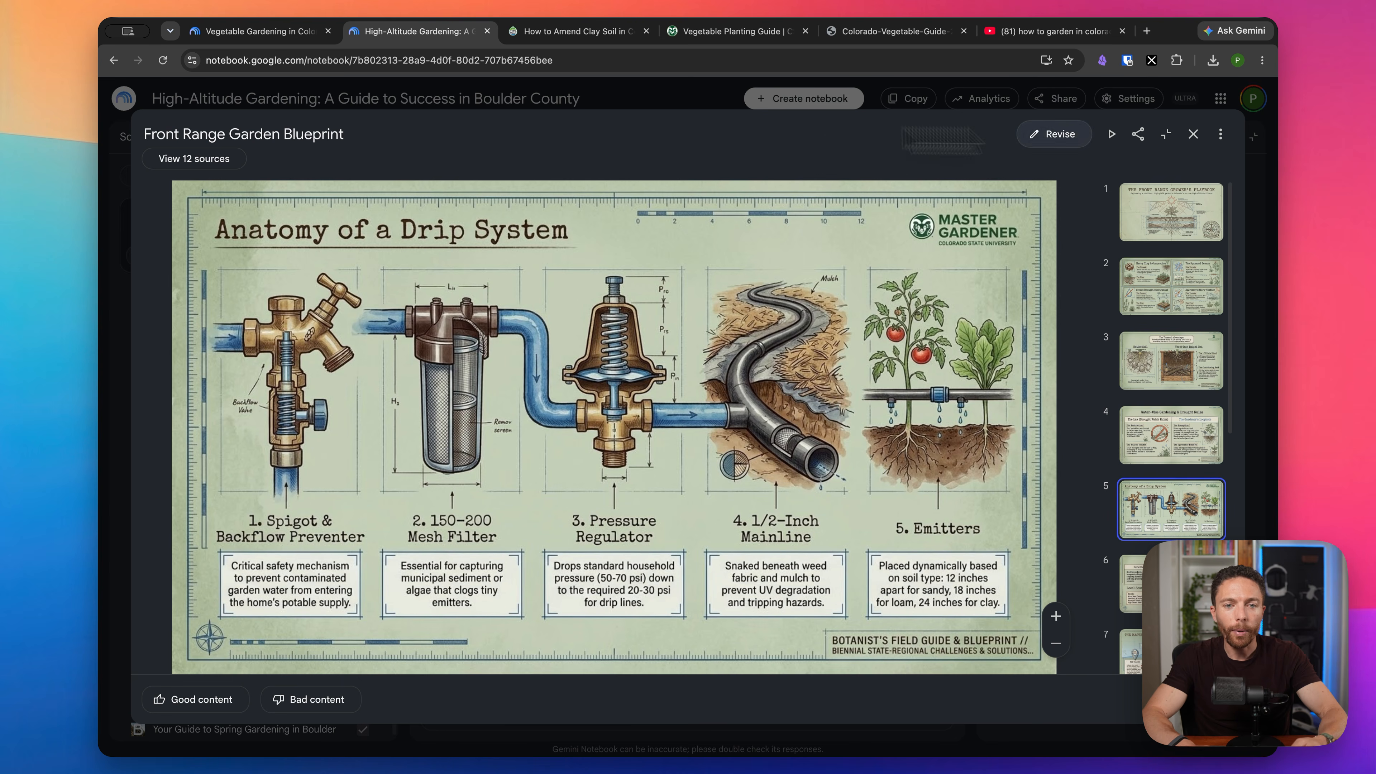
{"action": "left_click", "coordinate": [1193, 134]}
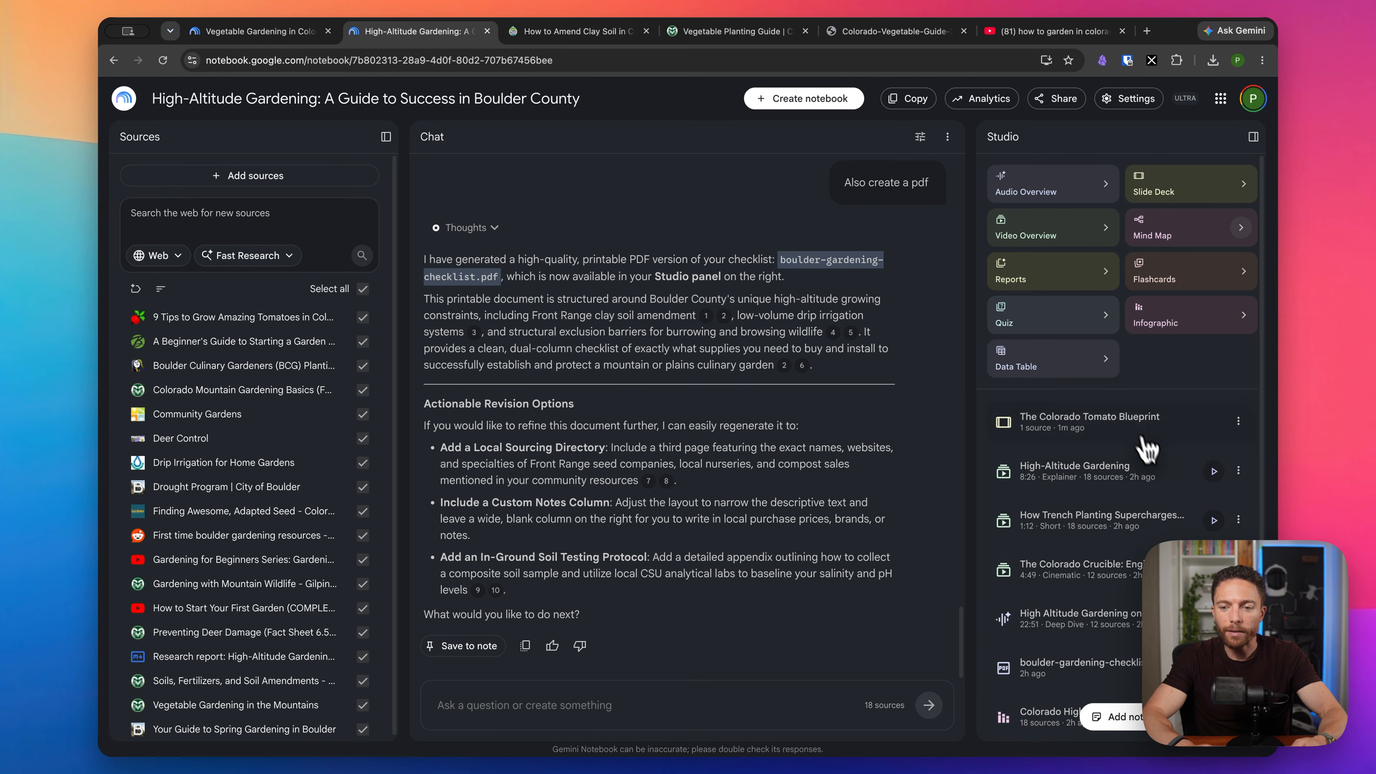
- Open The Colorado Tomato Blueprint slide deck in the enlarged view and look through slides 2 to 6
{"action": "left_click", "coordinate": [1137, 428]}
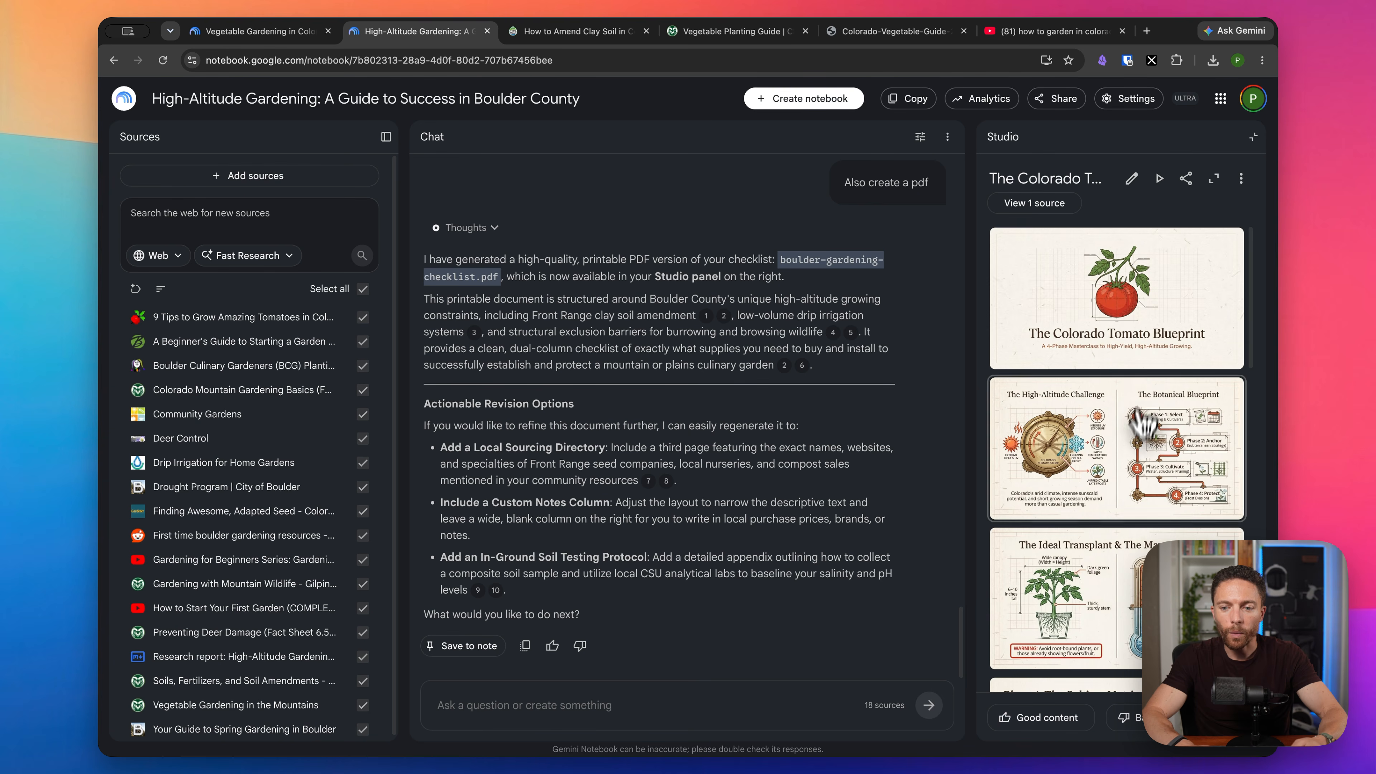
{"action": "left_click", "coordinate": [1215, 183]}
{"action": "left_click", "coordinate": [1189, 297]}
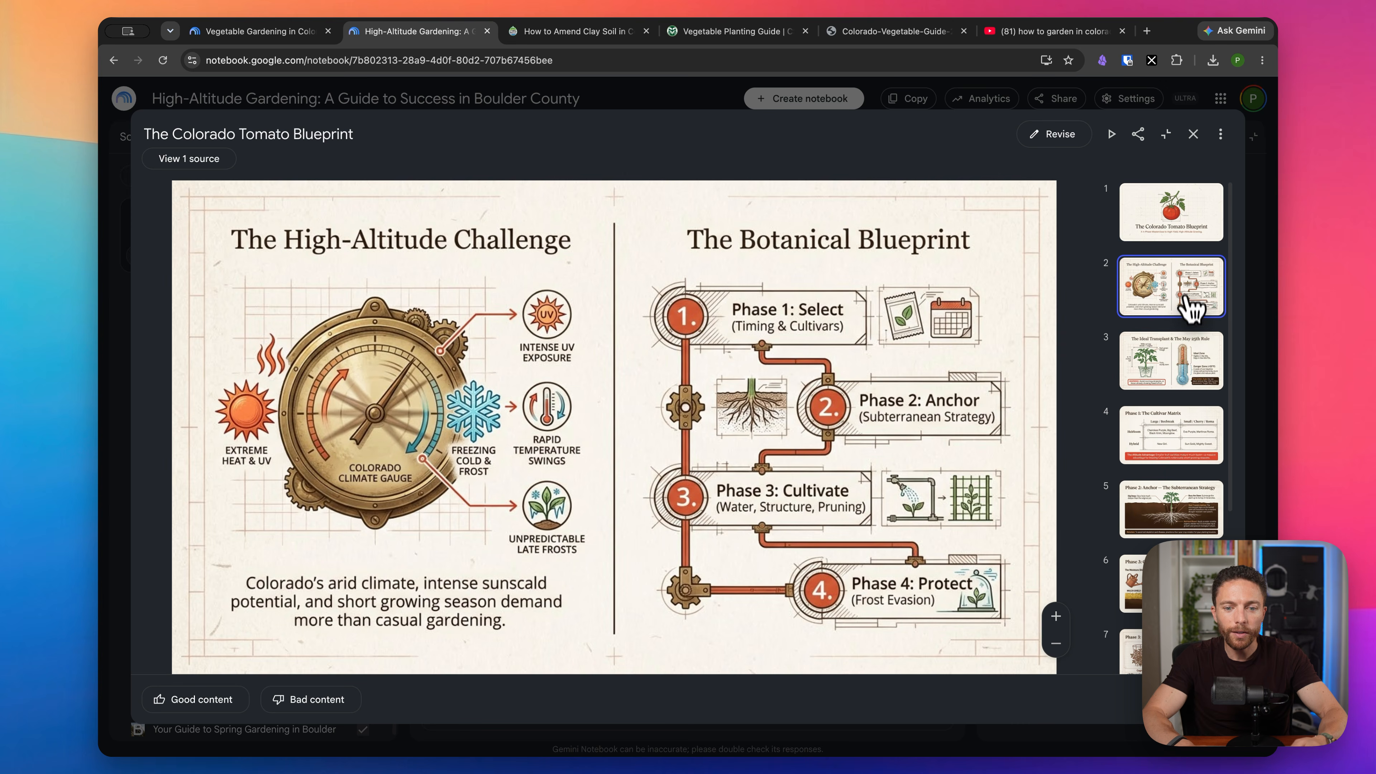
{"action": "left_click", "coordinate": [1183, 352]}
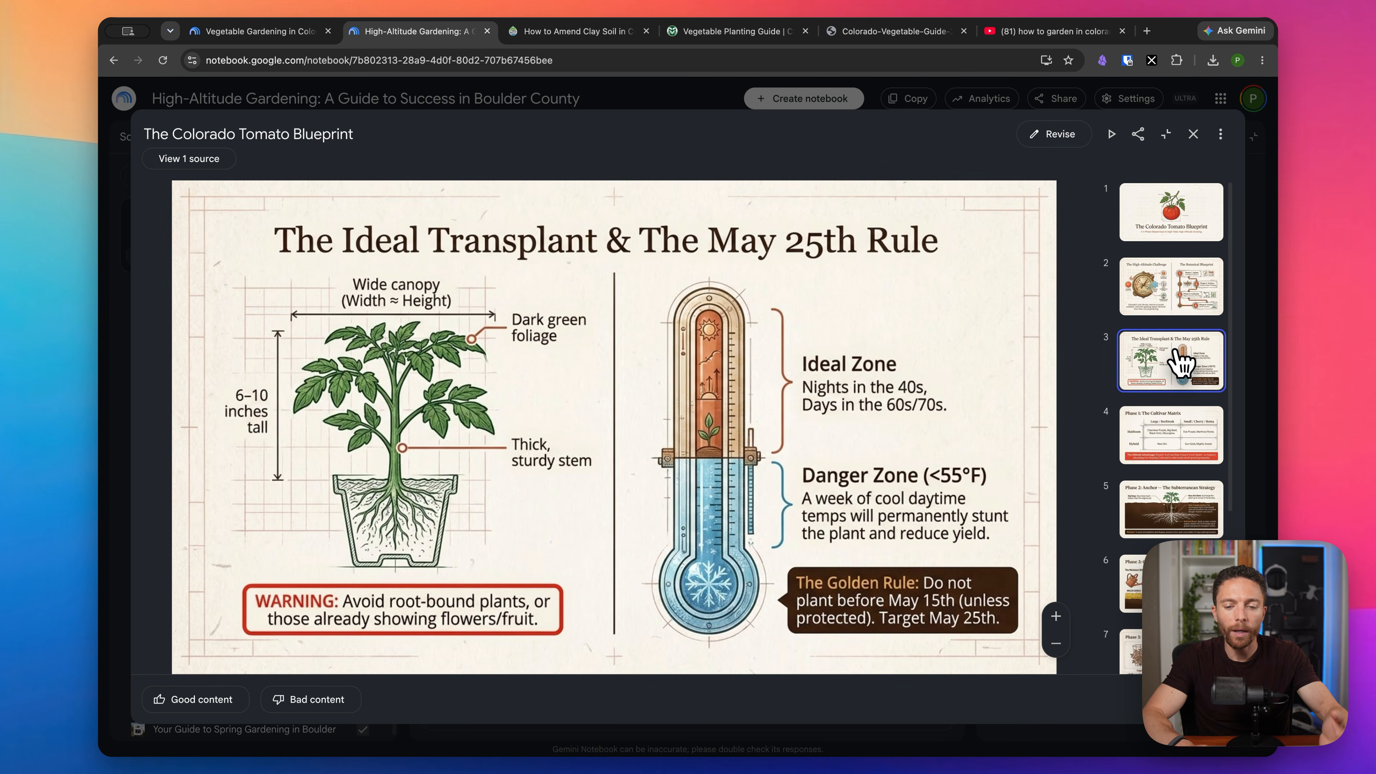
{"action": "left_click", "coordinate": [1170, 433]}
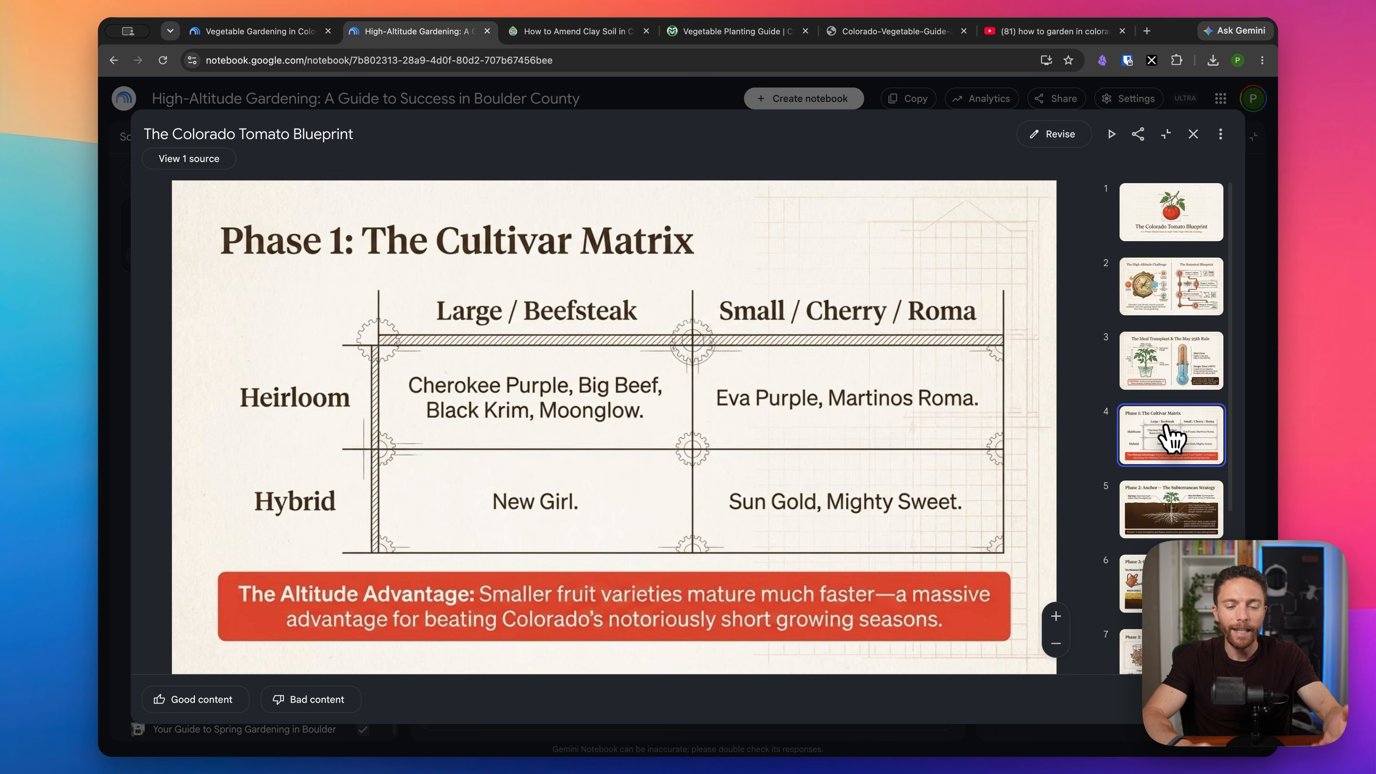
{"action": "left_click", "coordinate": [1154, 514]}
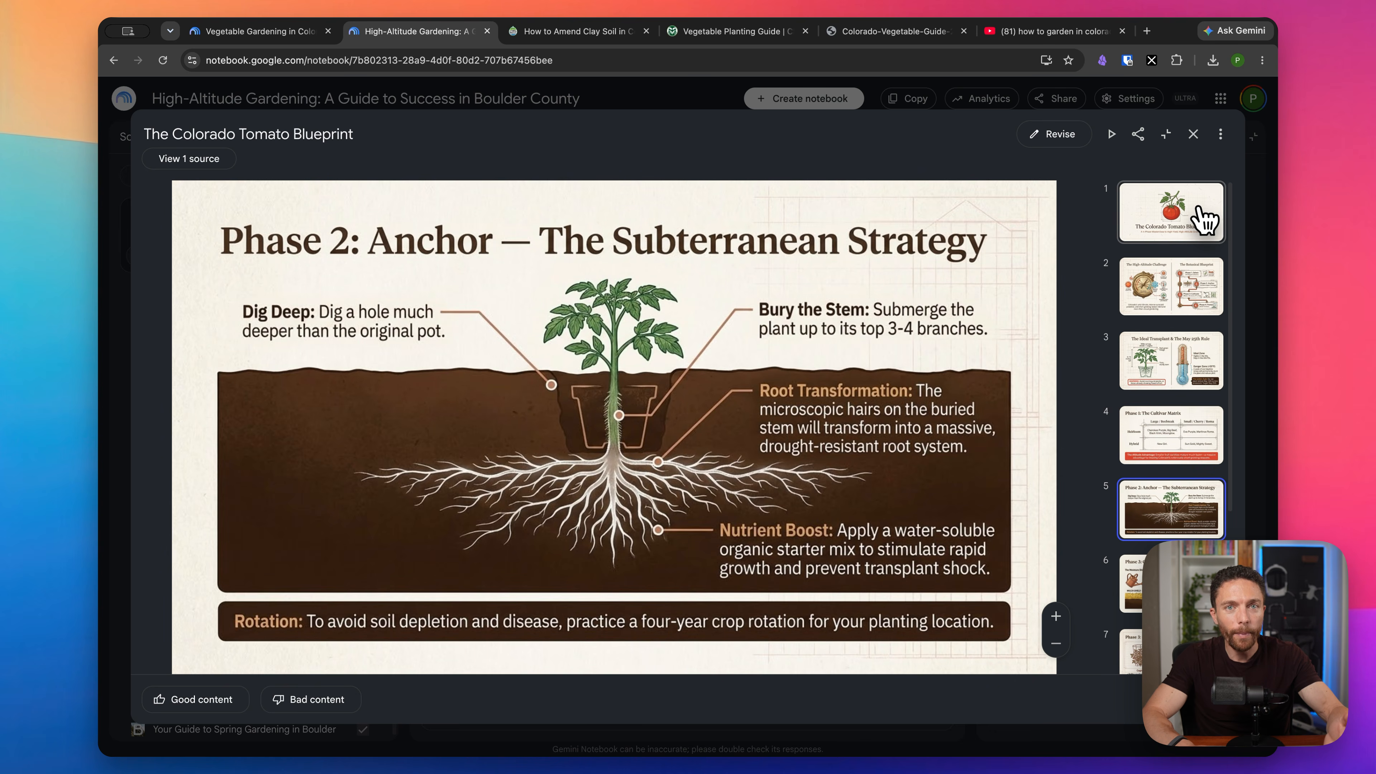
{"action": "key", "text": "Right"}
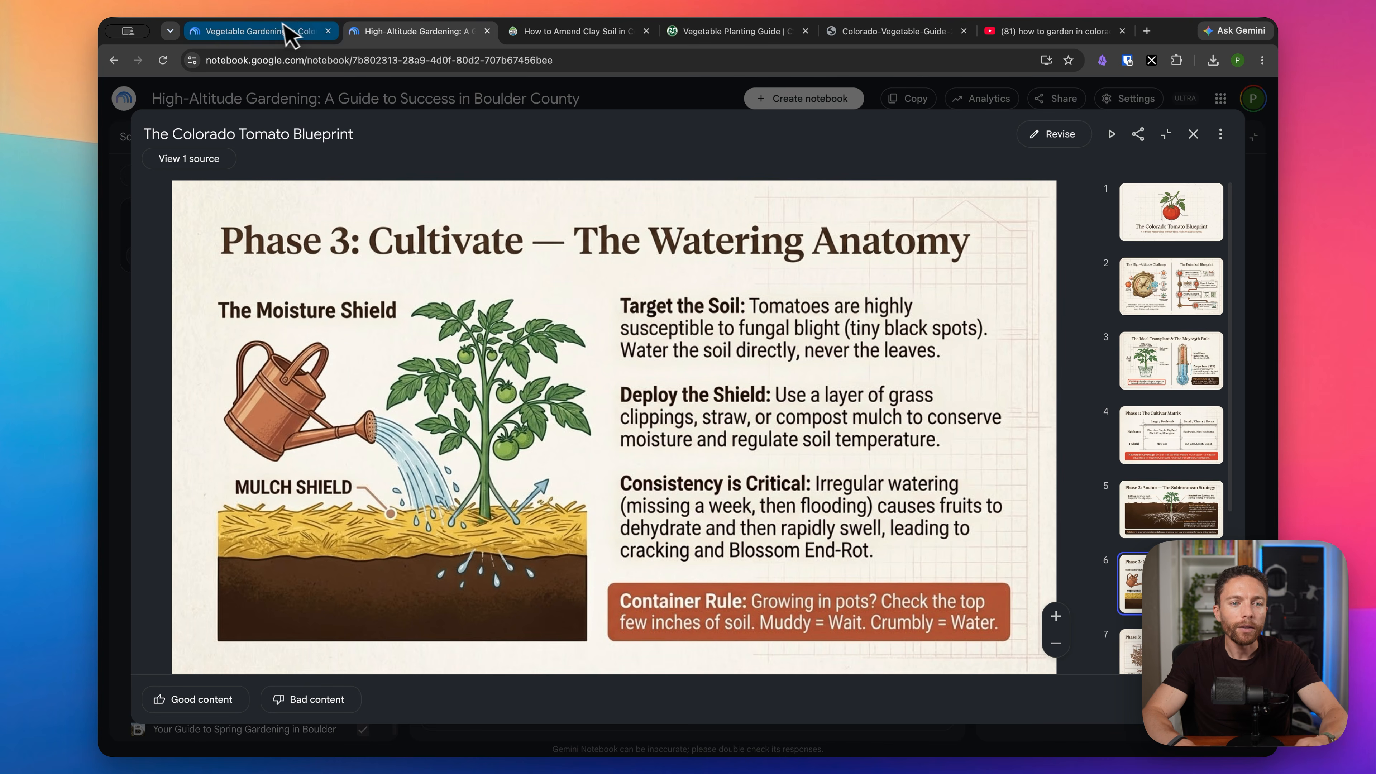
- Return to the Vegetable Gardening in Colorado notebook and compare the two slide deck formats again, keeping Detailed Deck
{"action": "left_click", "coordinate": [274, 32]}
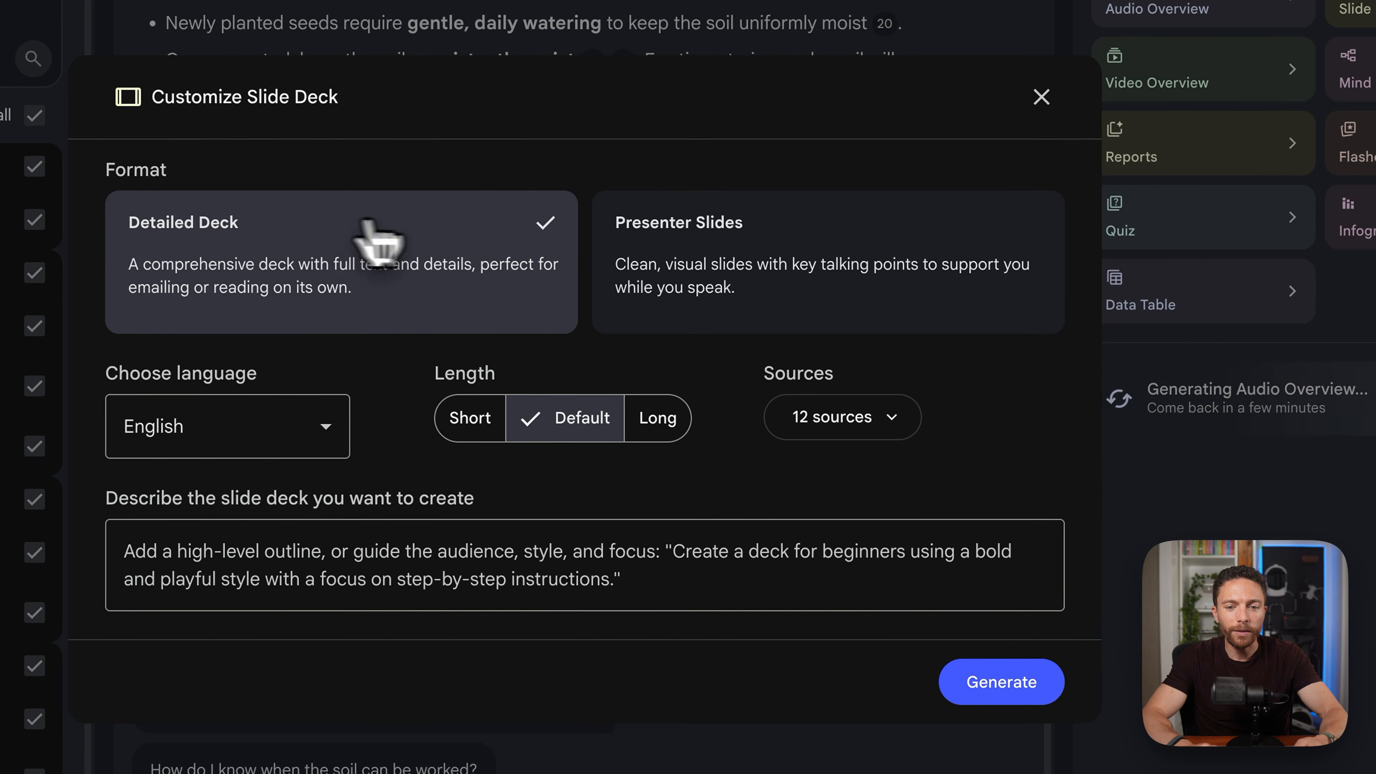
{"action": "left_click", "coordinate": [774, 291]}
{"action": "left_click", "coordinate": [408, 244]}
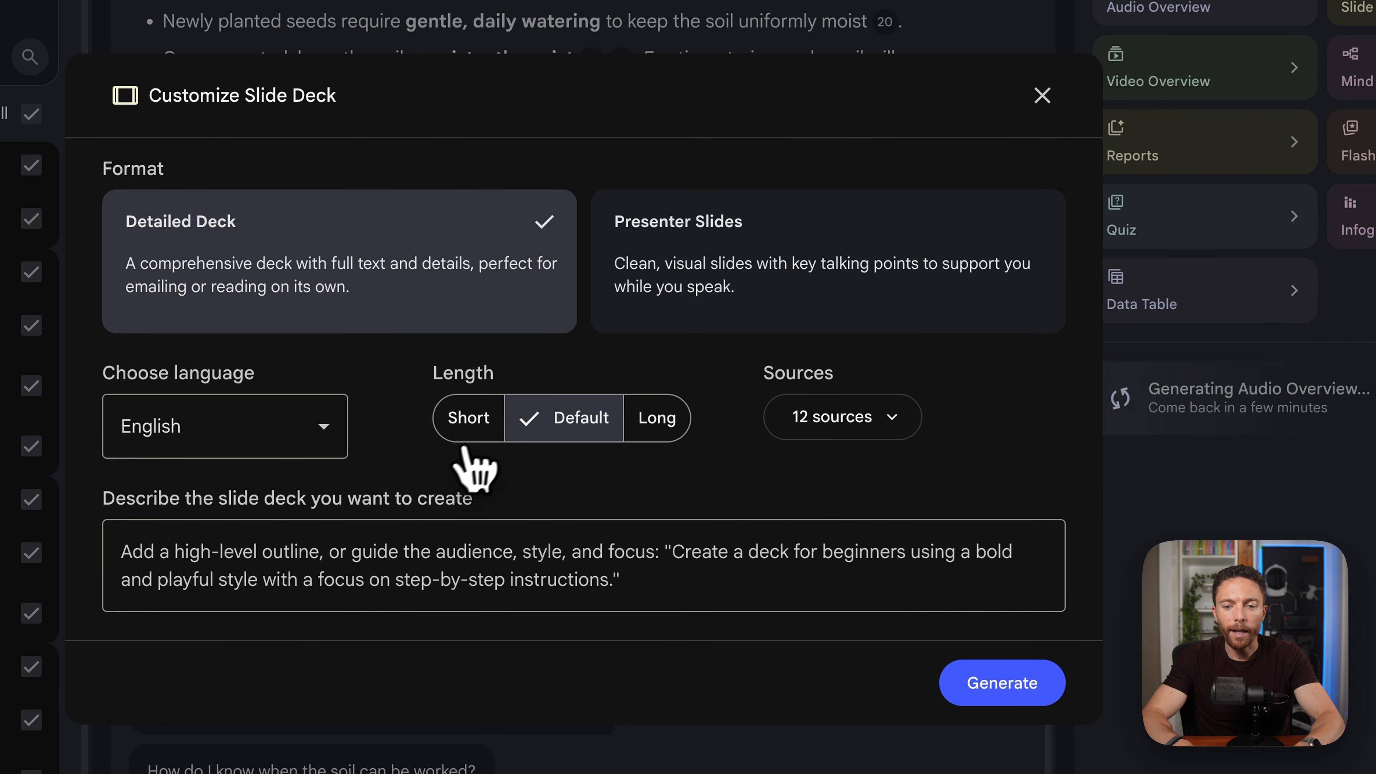
- Try the Short and Long lengths for the slide deck, keeping Default as the selected length
{"action": "left_click", "coordinate": [487, 427]}
{"action": "left_click", "coordinate": [569, 431]}
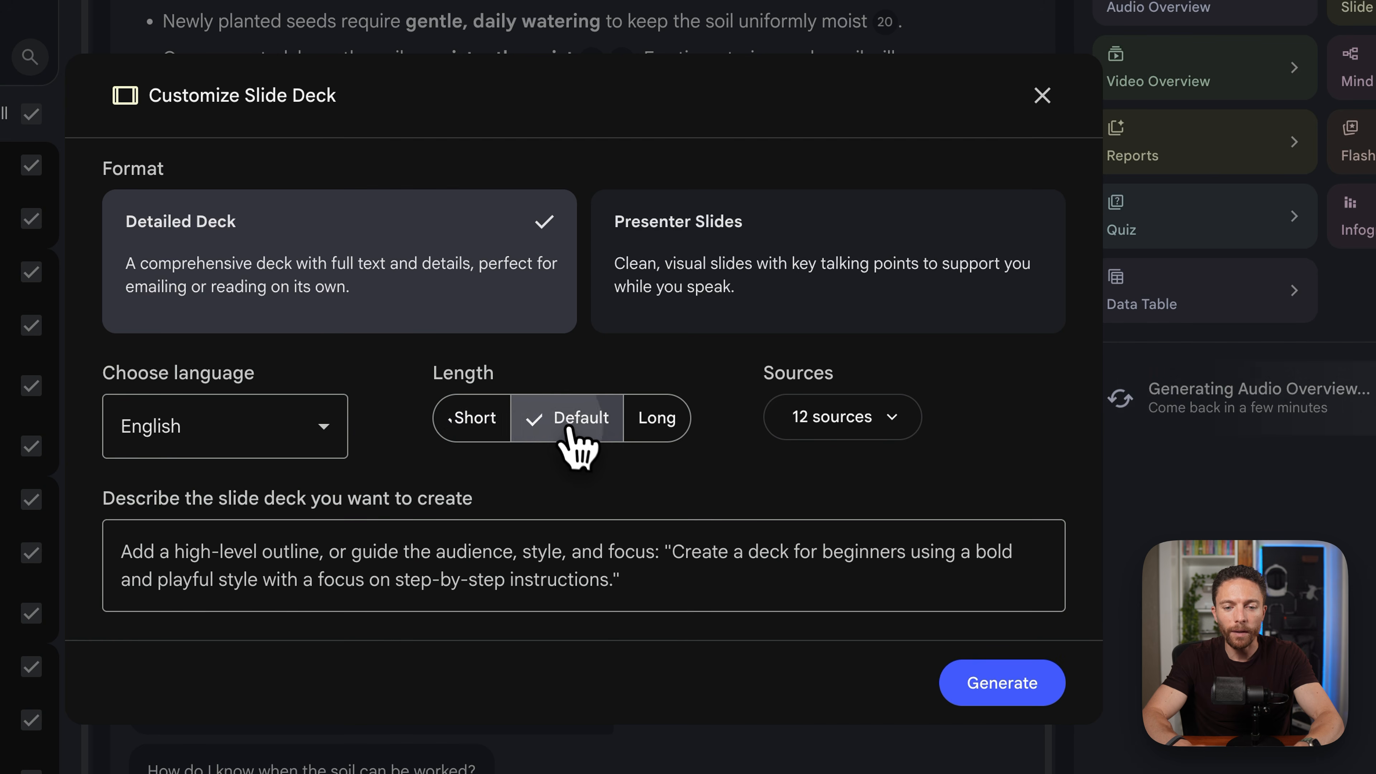
{"action": "left_click", "coordinate": [647, 428]}
{"action": "left_click", "coordinate": [563, 429]}
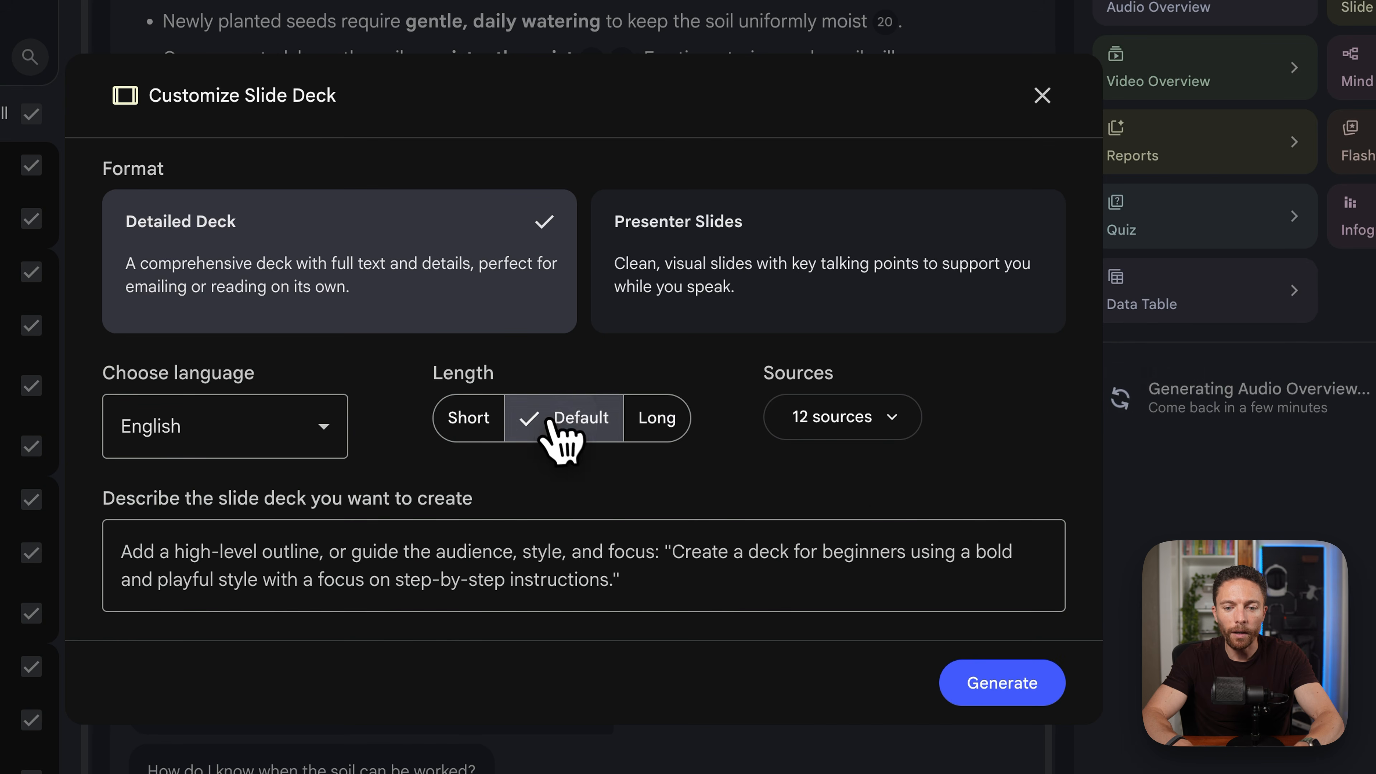
- Review the source groups used for the slide deck, keep them all selected, and close the customization dialog
{"action": "left_click", "coordinate": [911, 431]}
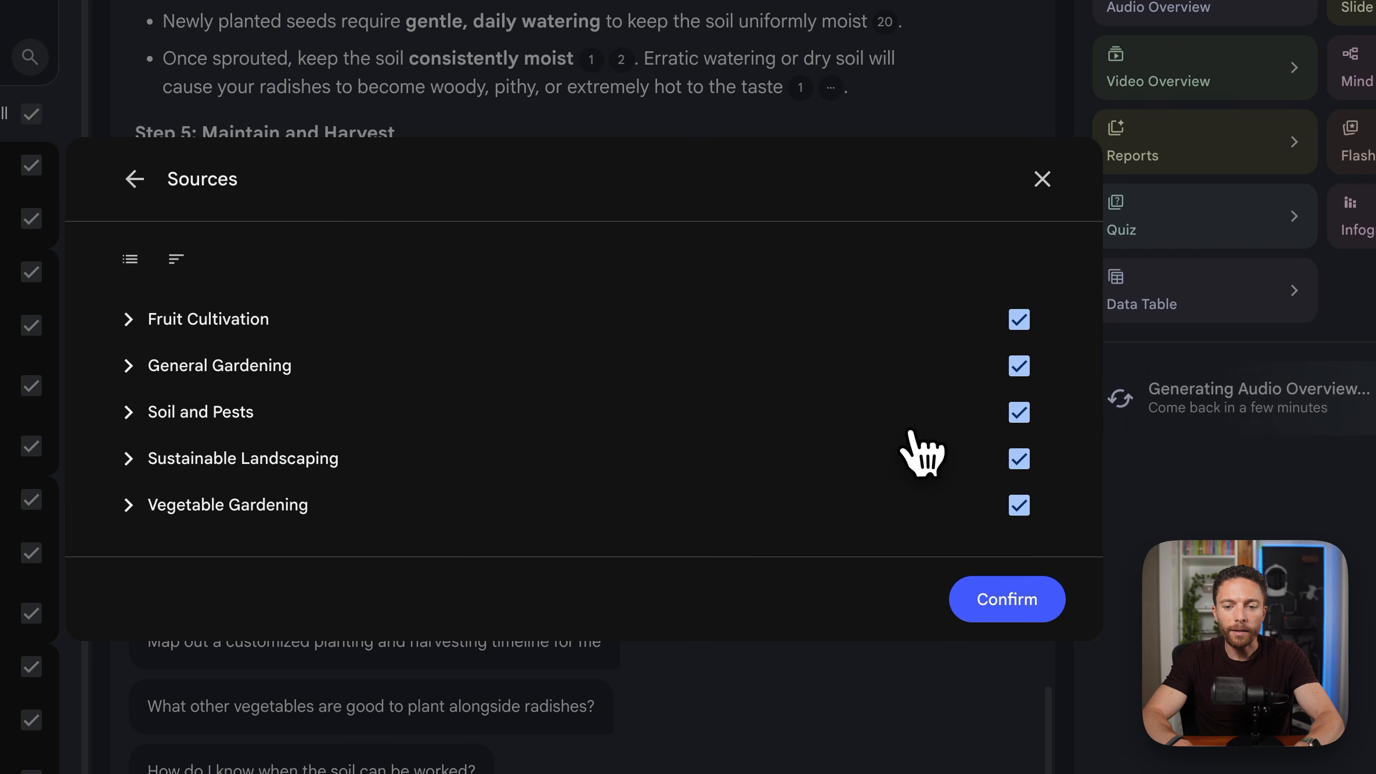
{"action": "left_click", "coordinate": [1011, 601]}
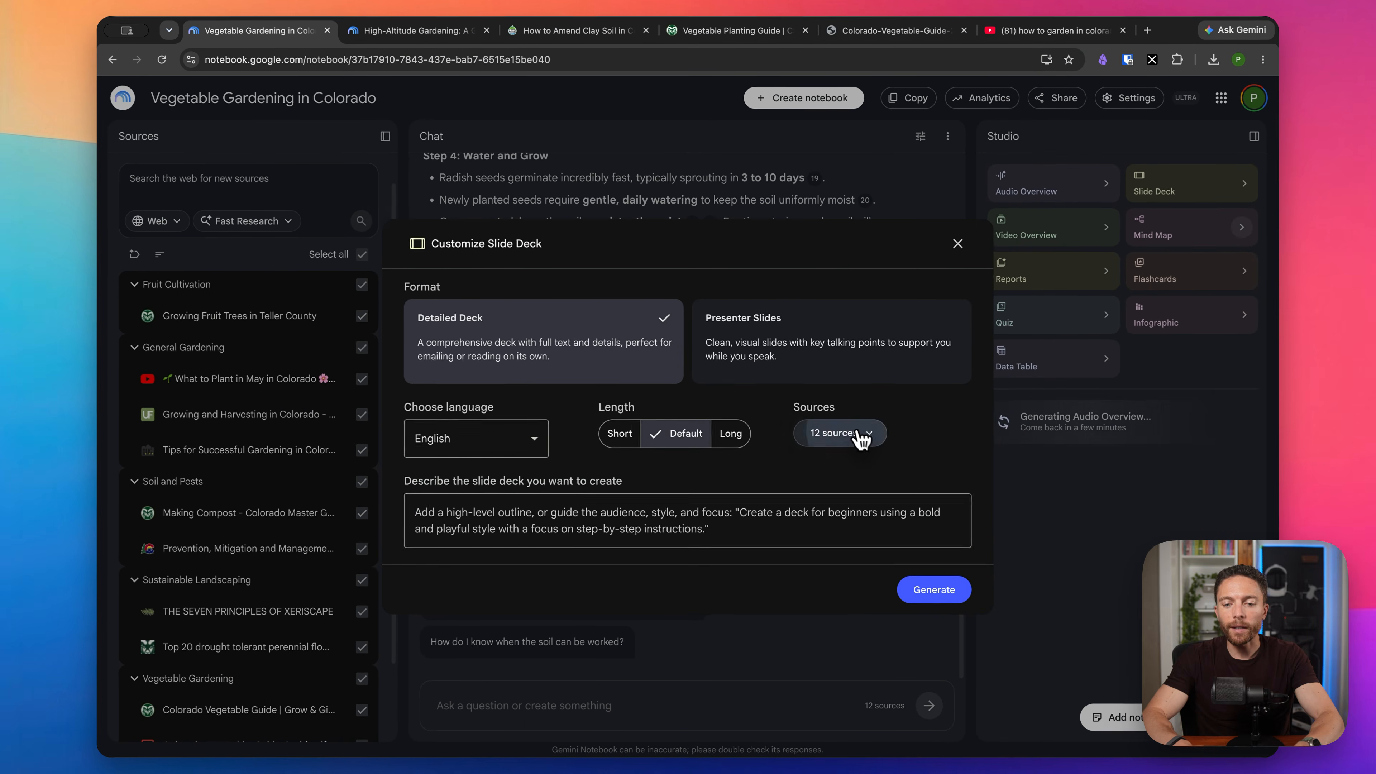
{"action": "left_click", "coordinate": [861, 436]}
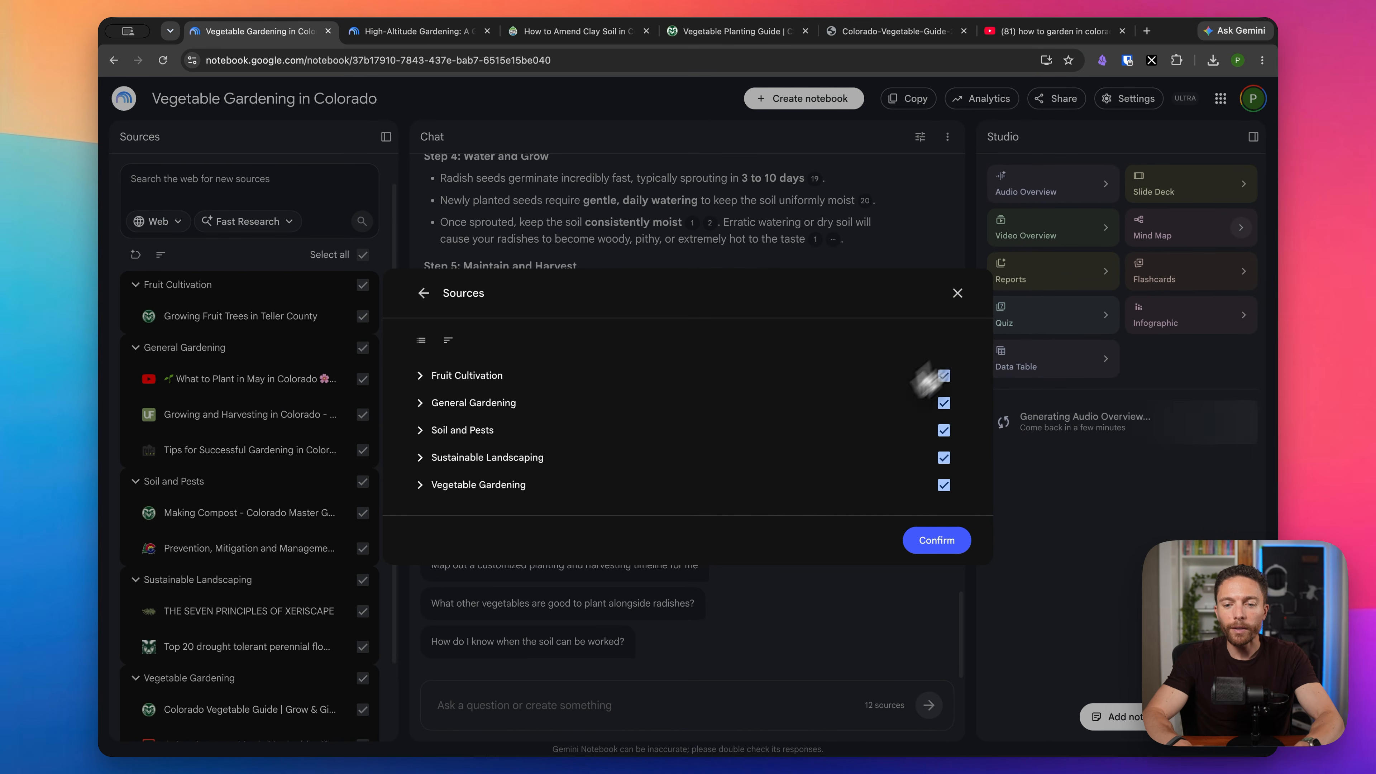
{"action": "left_click", "coordinate": [957, 293]}
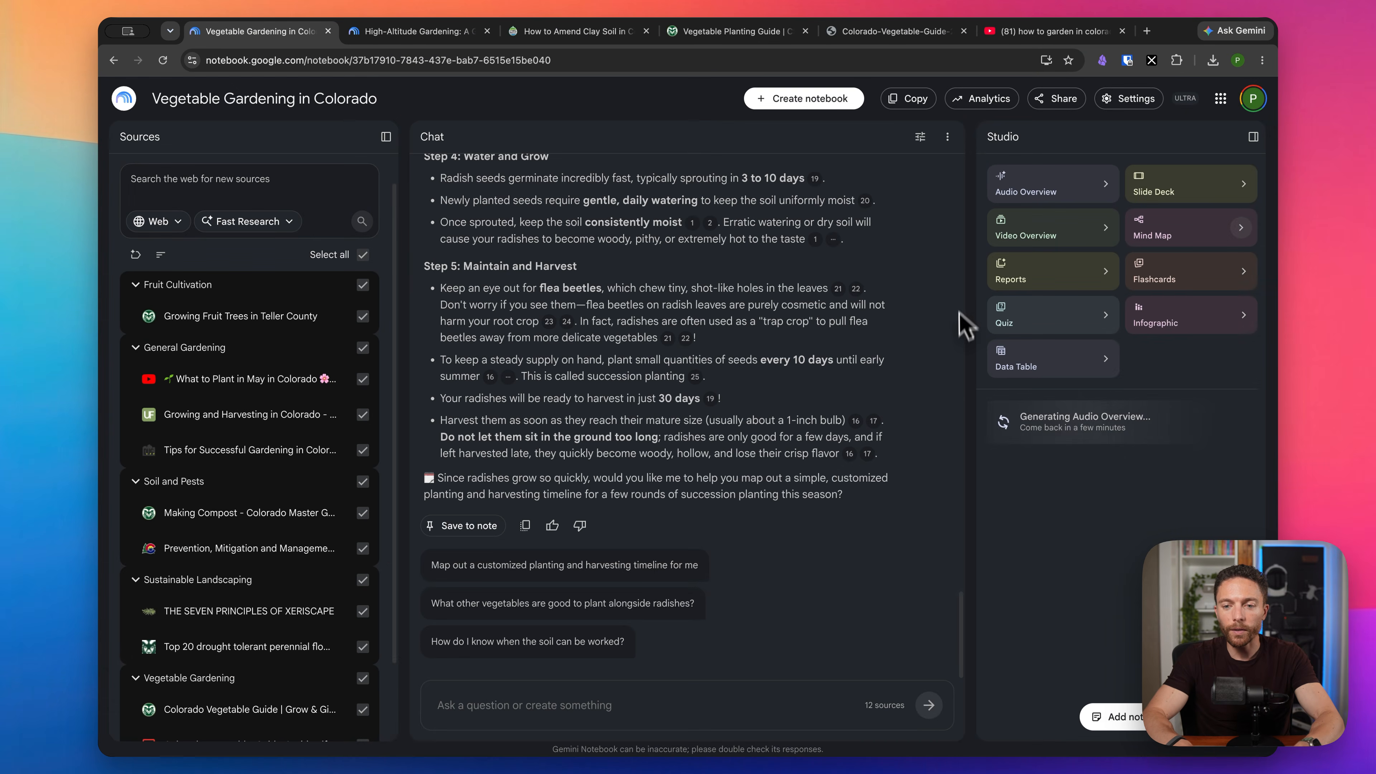
- Generate a Detailed Deck of default length described as "All of the vegetables that thrive in Colorado"
{"action": "left_click", "coordinate": [1243, 187]}
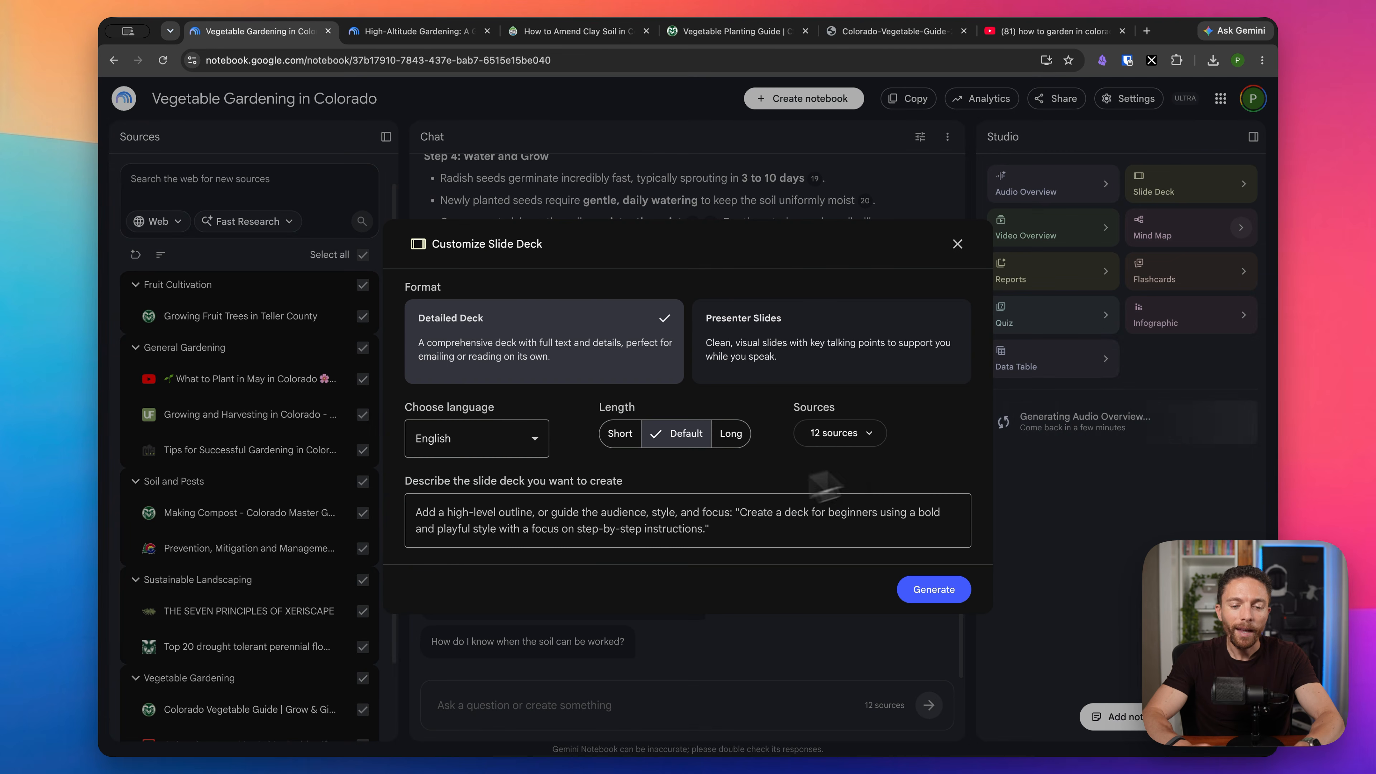
{"action": "left_click", "coordinate": [589, 515]}
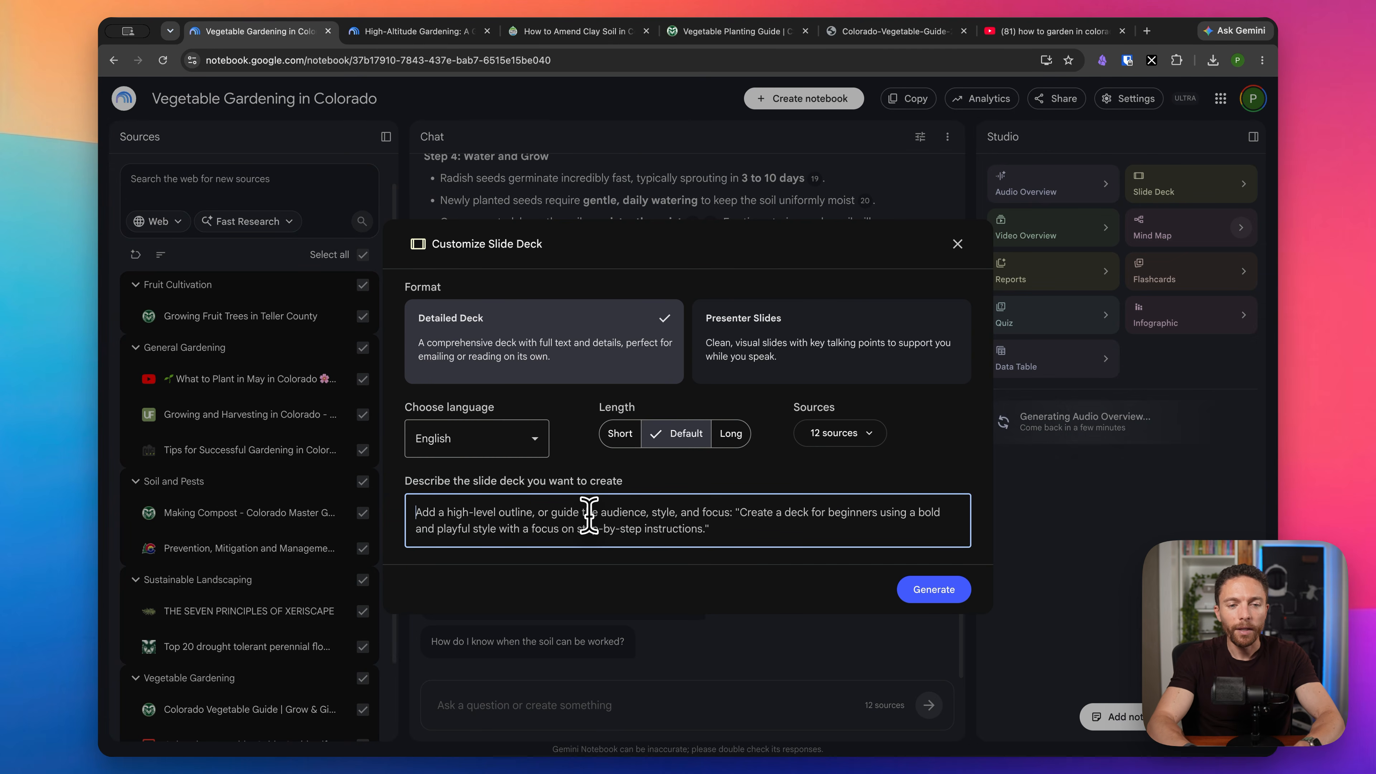
{"action": "type", "text": "All of the vegetables that thrive in Colroado"}
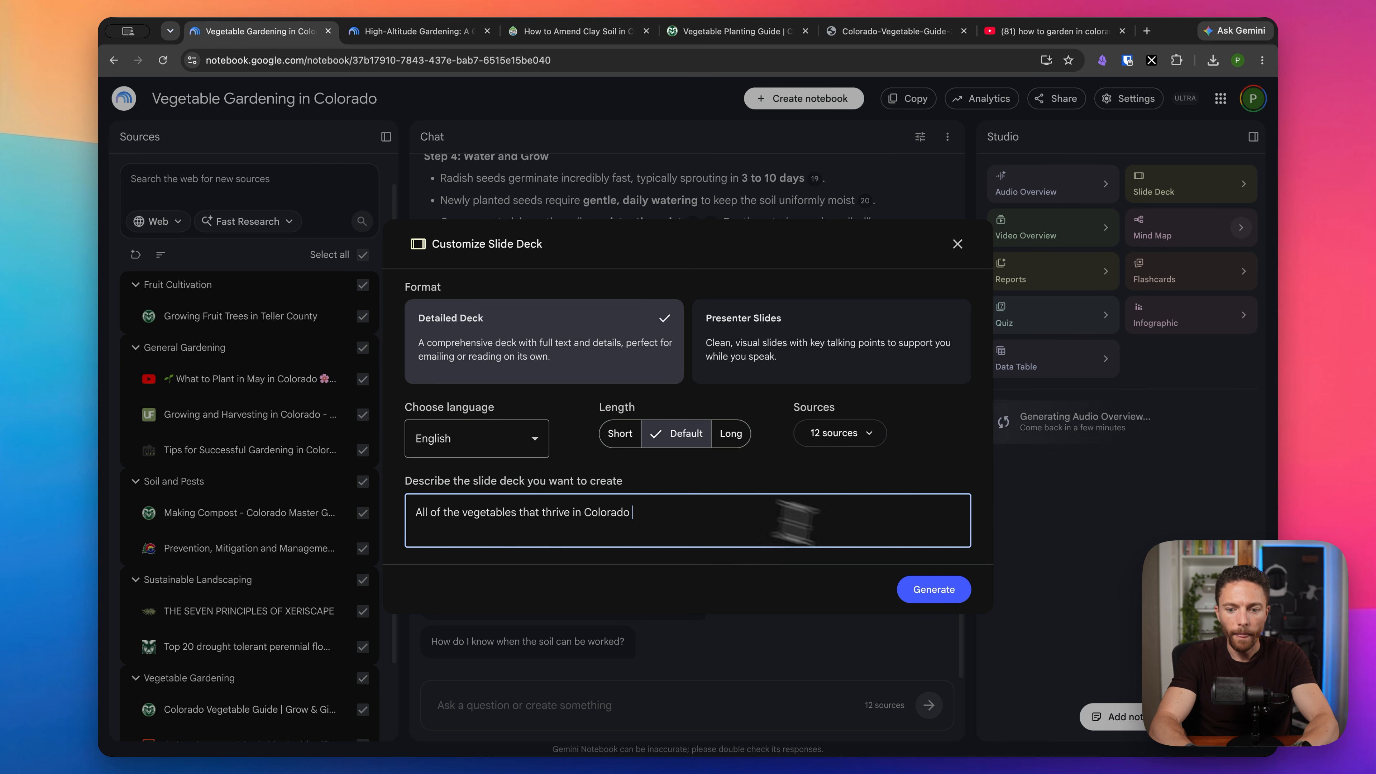
{"action": "left_click", "coordinate": [950, 592]}
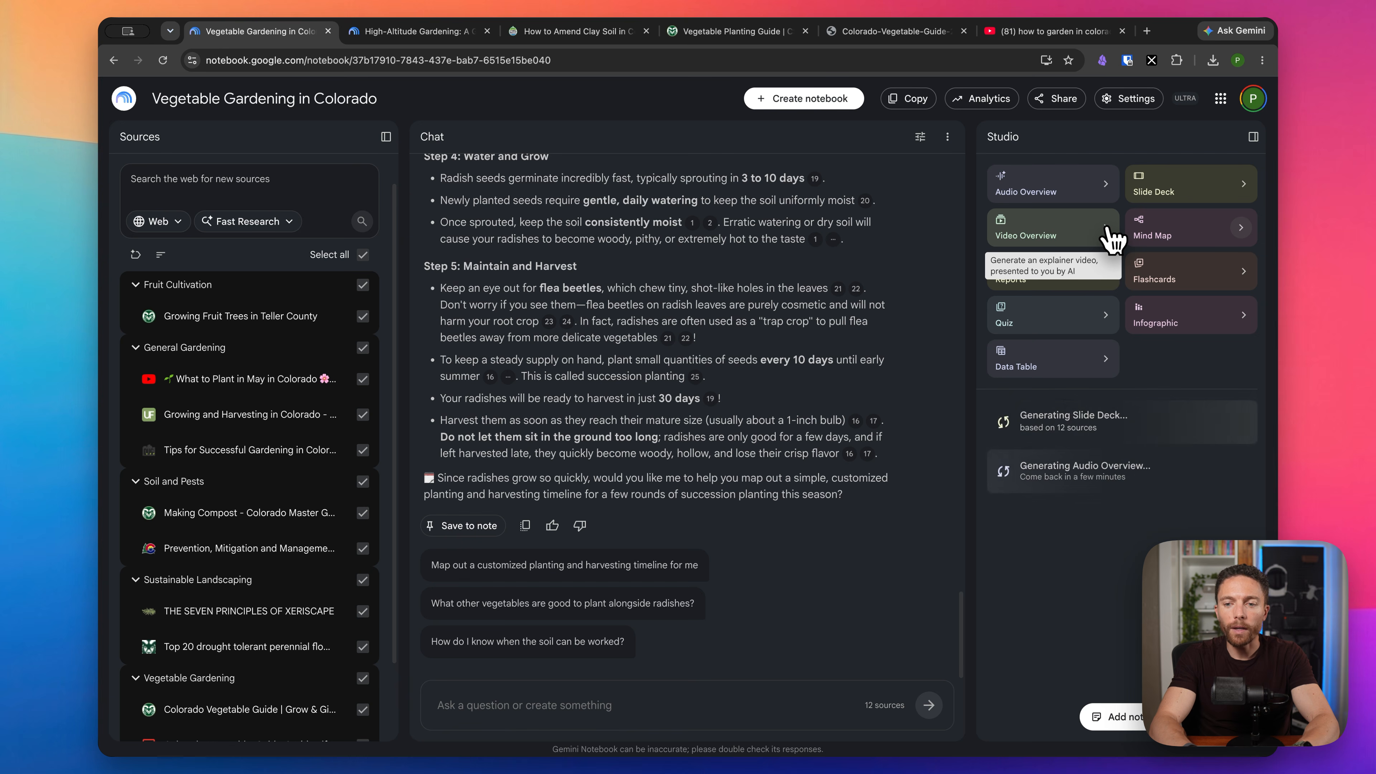
- Open the Video Overview customization, and in the High-Altitude Gardening notebook play parts of The Colorado Crucible cinematic video, pausing it partway
{"action": "left_click", "coordinate": [1093, 238]}
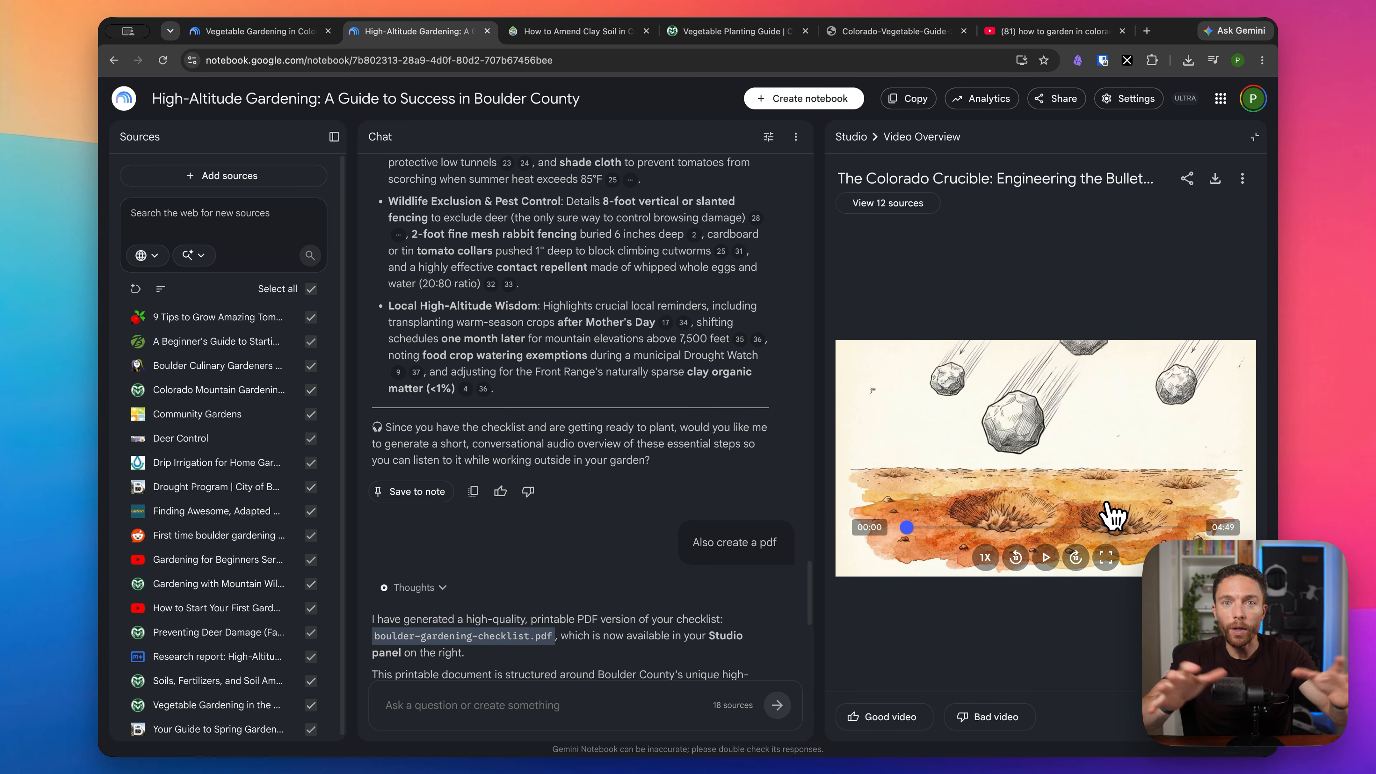
{"action": "left_click", "coordinate": [1046, 557]}
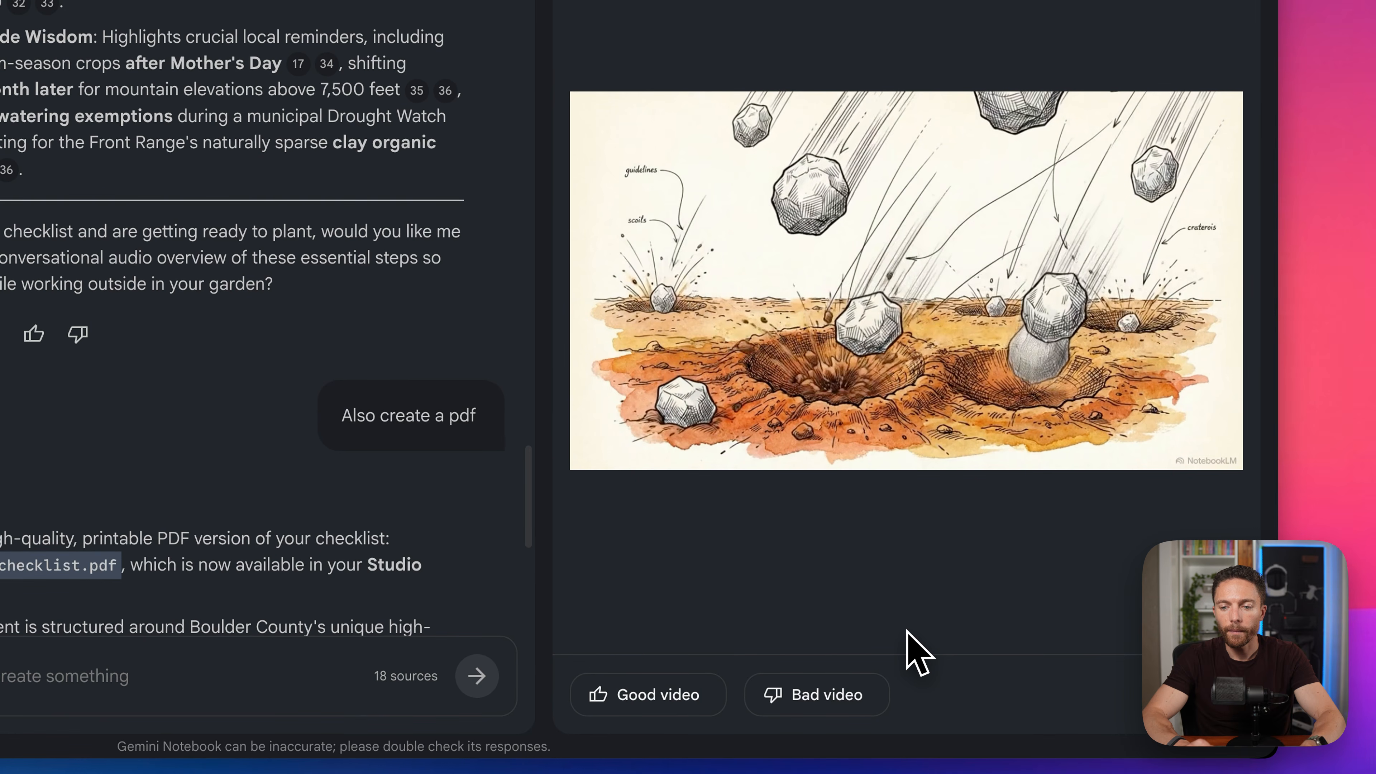
{"action": "left_click", "coordinate": [783, 404]}
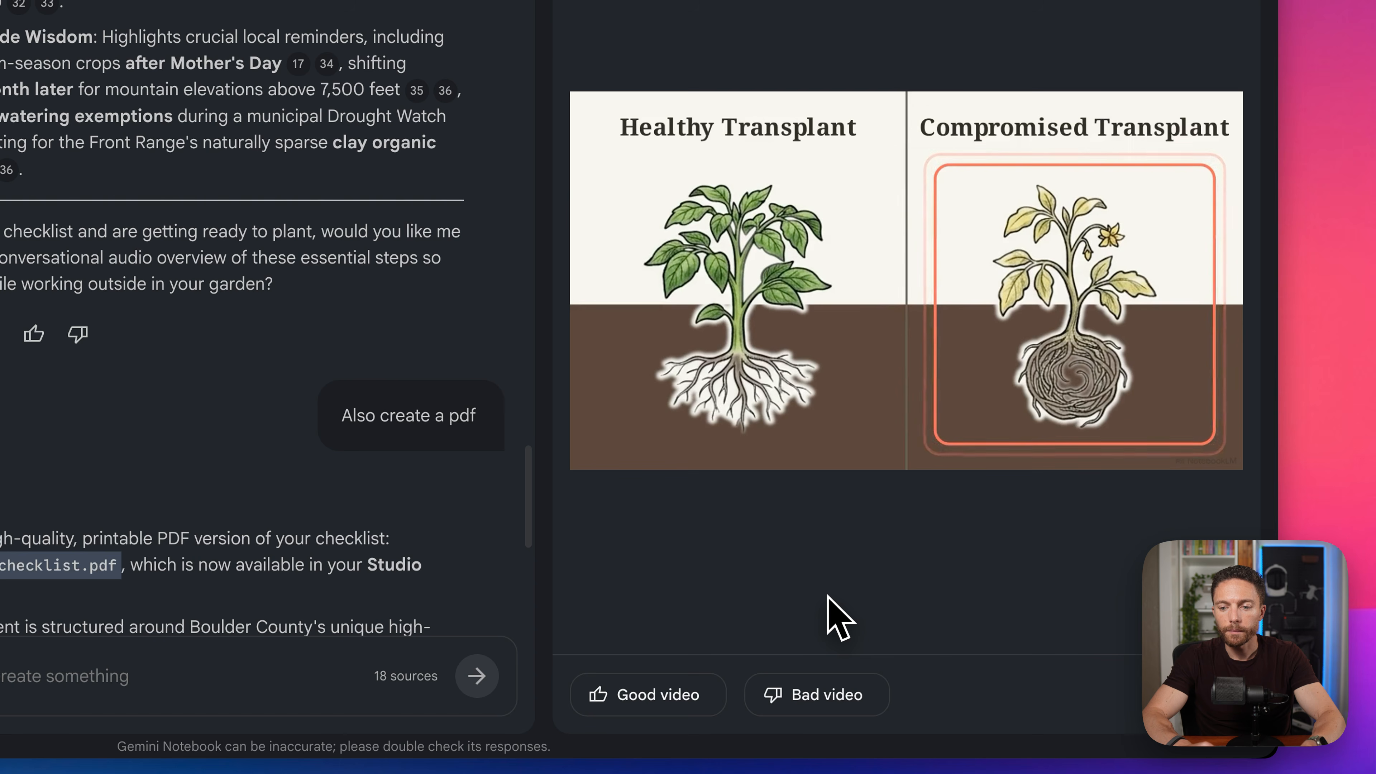
{"action": "mouse_move", "coordinate": [828, 595]}
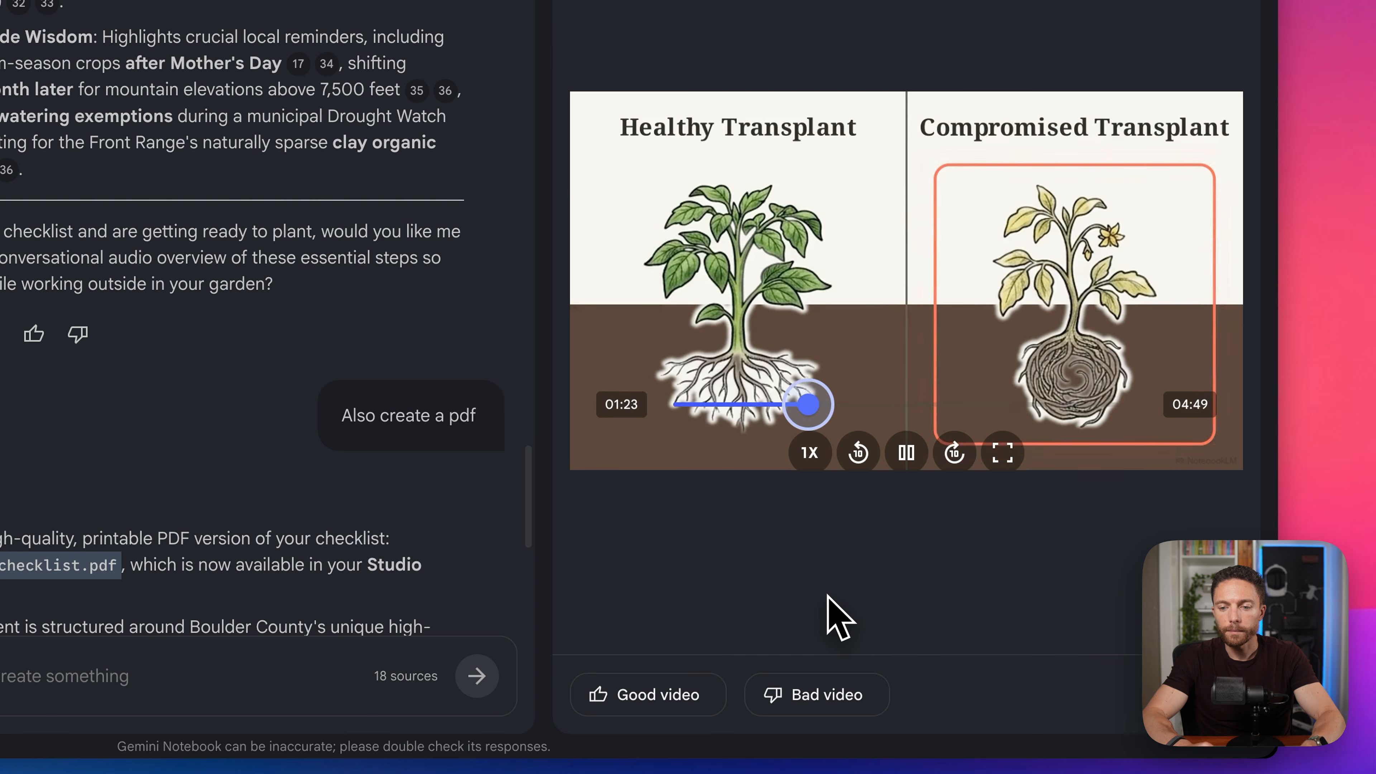
{"action": "left_click", "coordinate": [906, 443]}
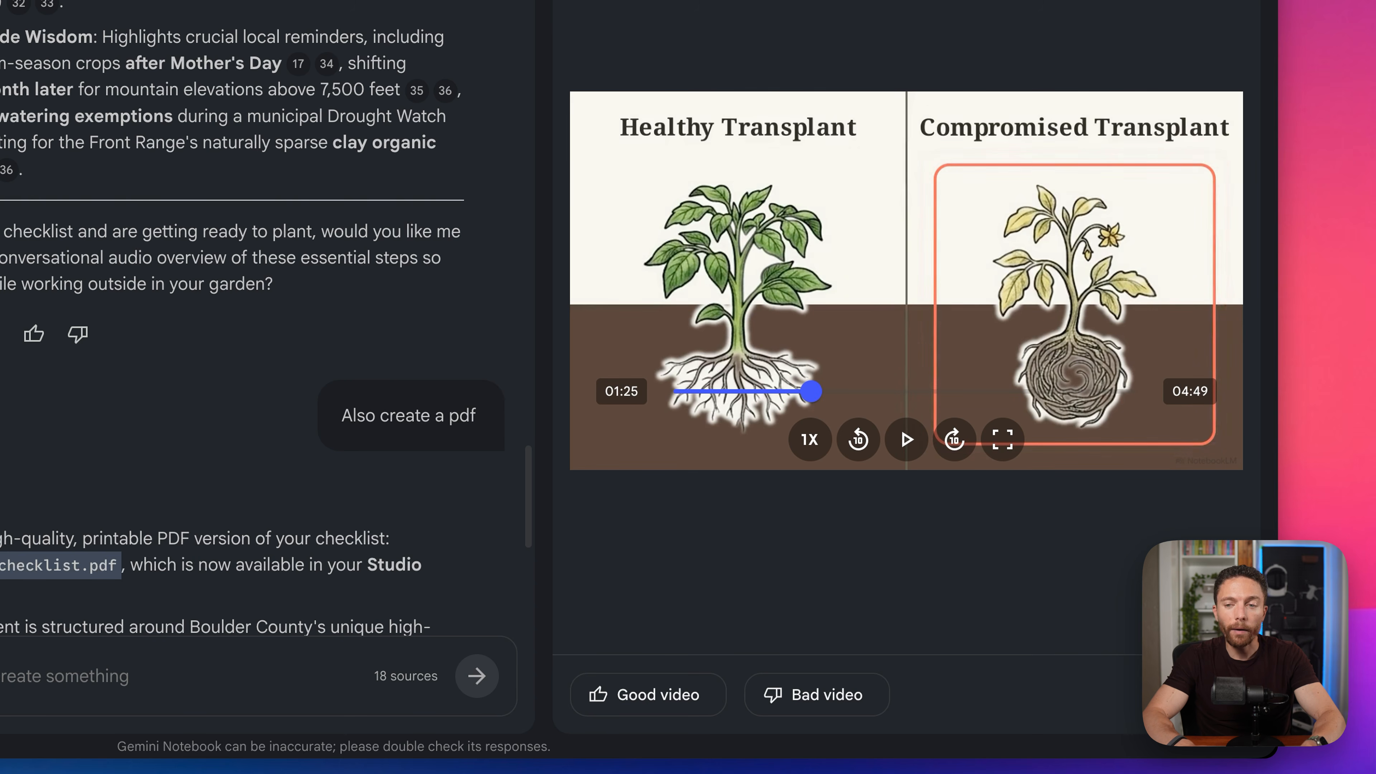
- Close the cinematic video and play part of the High-Altitude Gardening explainer video, pausing it
{"action": "left_click", "coordinate": [1229, 0]}
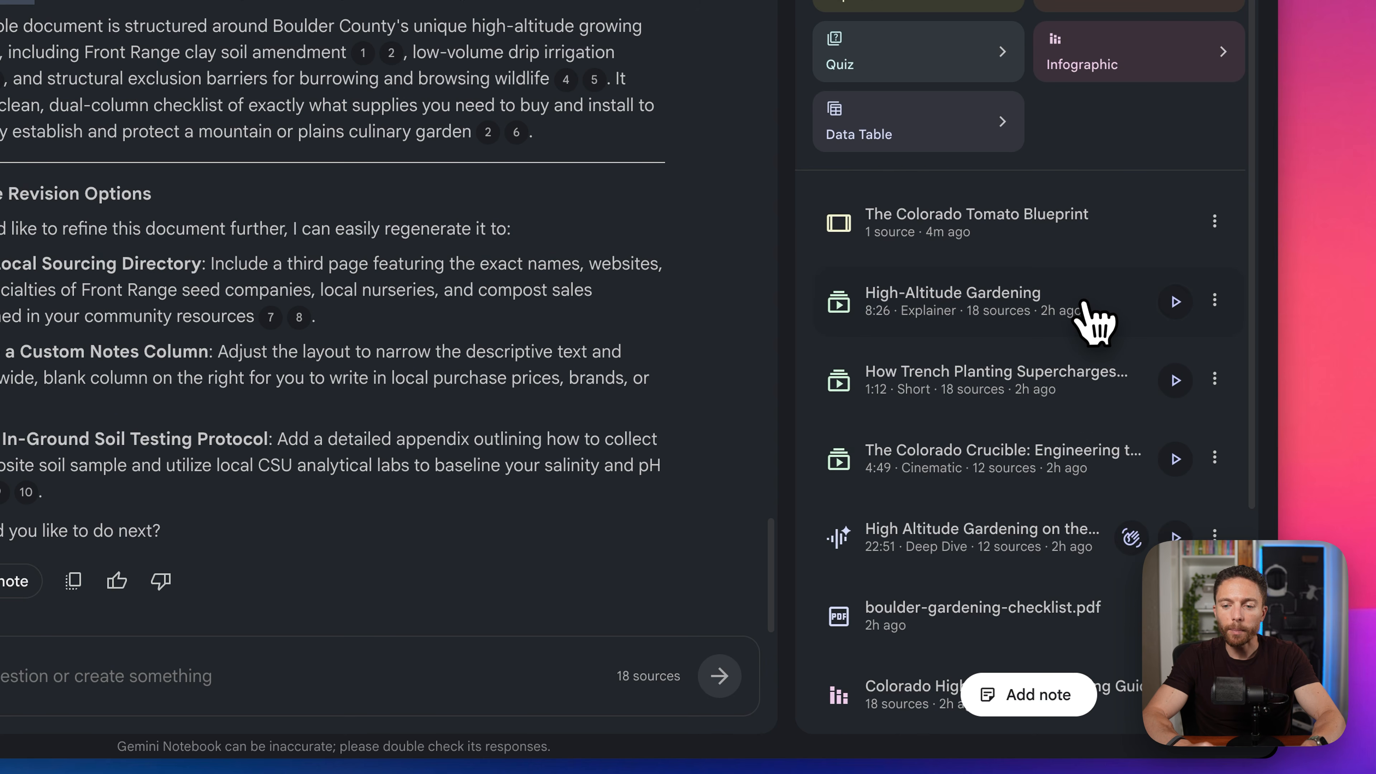
{"action": "left_click", "coordinate": [1176, 301]}
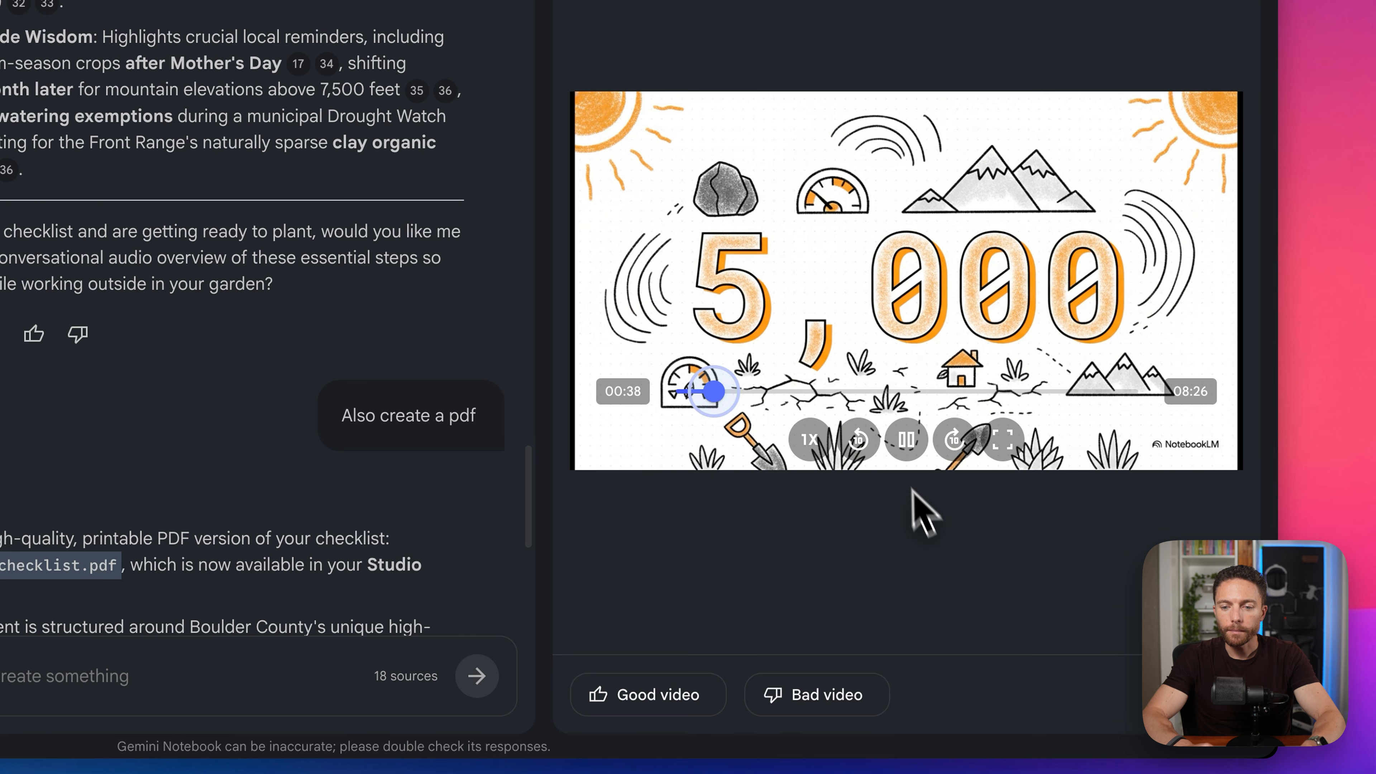
{"action": "left_click", "coordinate": [905, 459]}
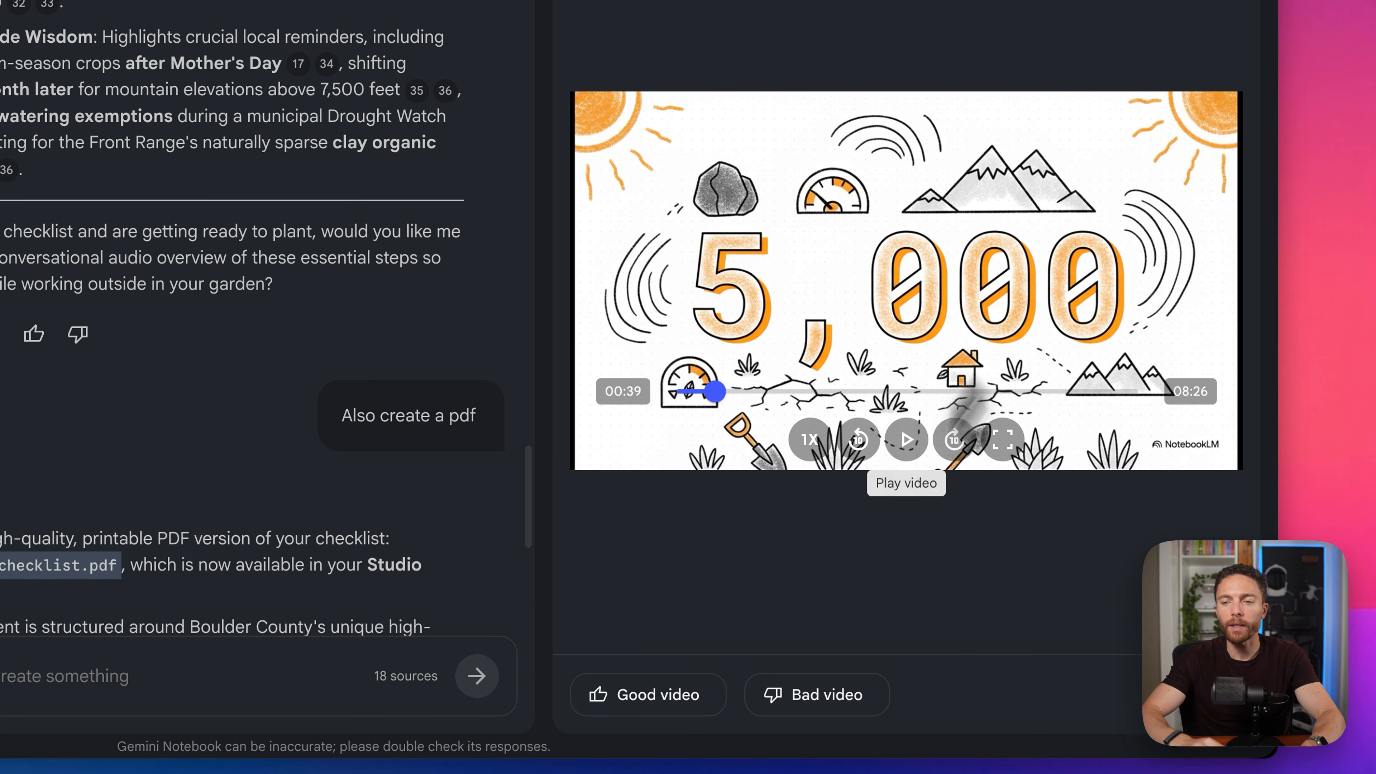
- Close the explainer video and play the How Trench Planting Supercharges short video
{"action": "left_click", "coordinate": [1222, 1]}
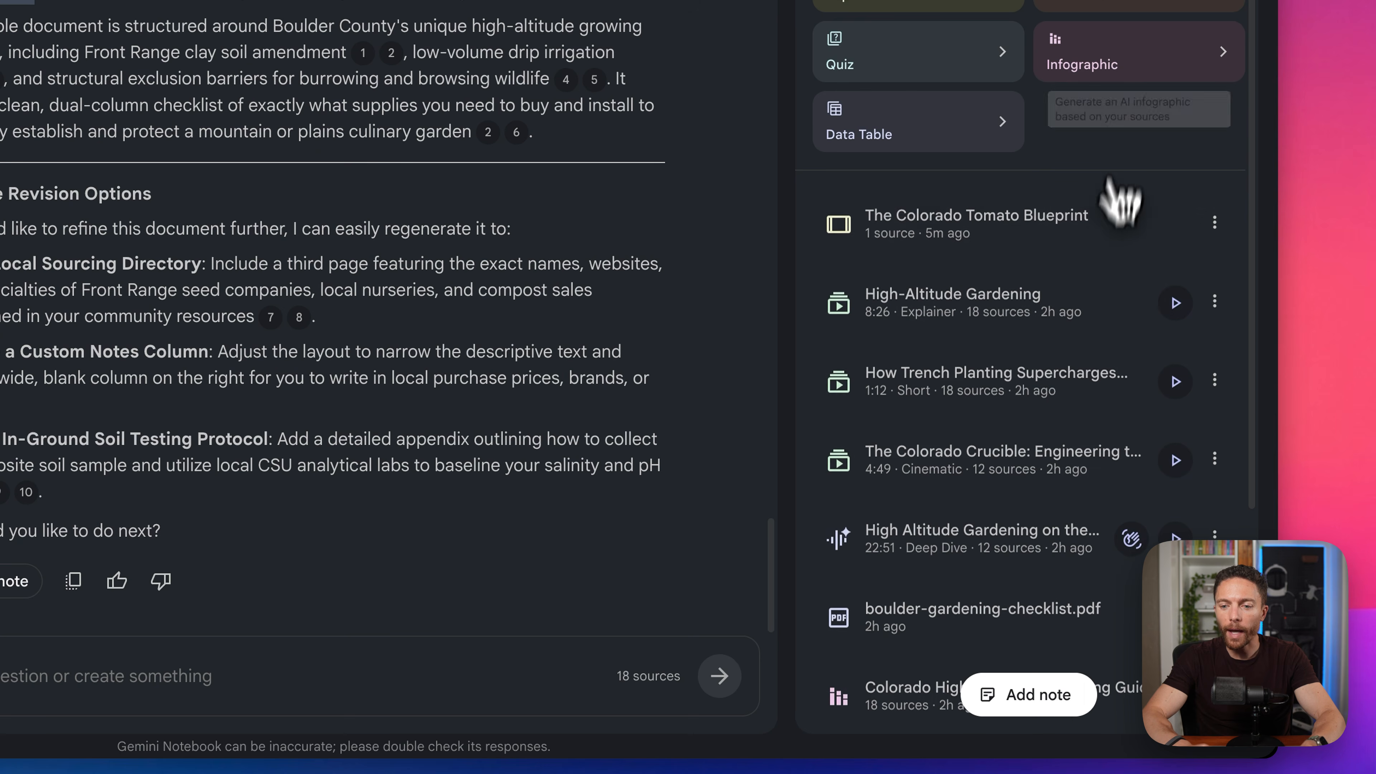
{"action": "left_click", "coordinate": [1175, 380]}
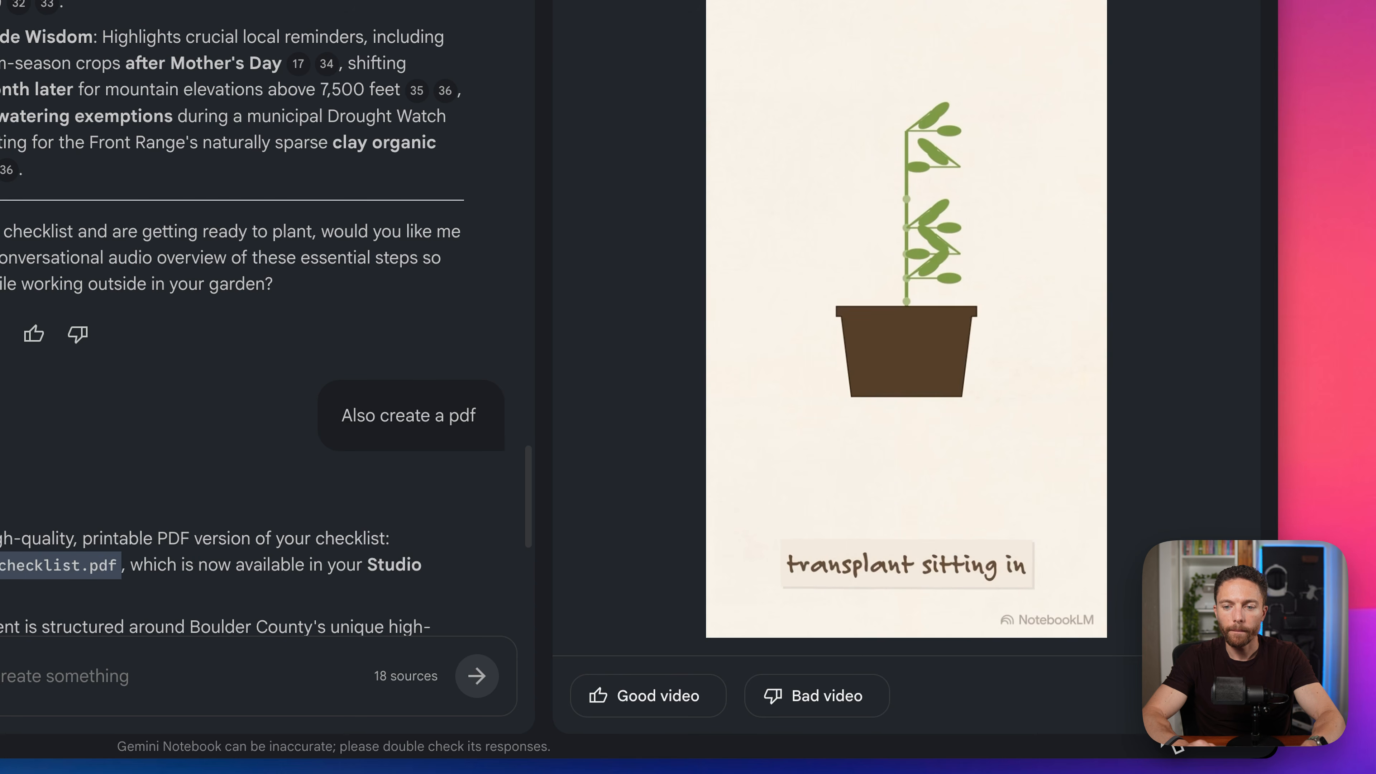
{"action": "mouse_move", "coordinate": [982, 31]}
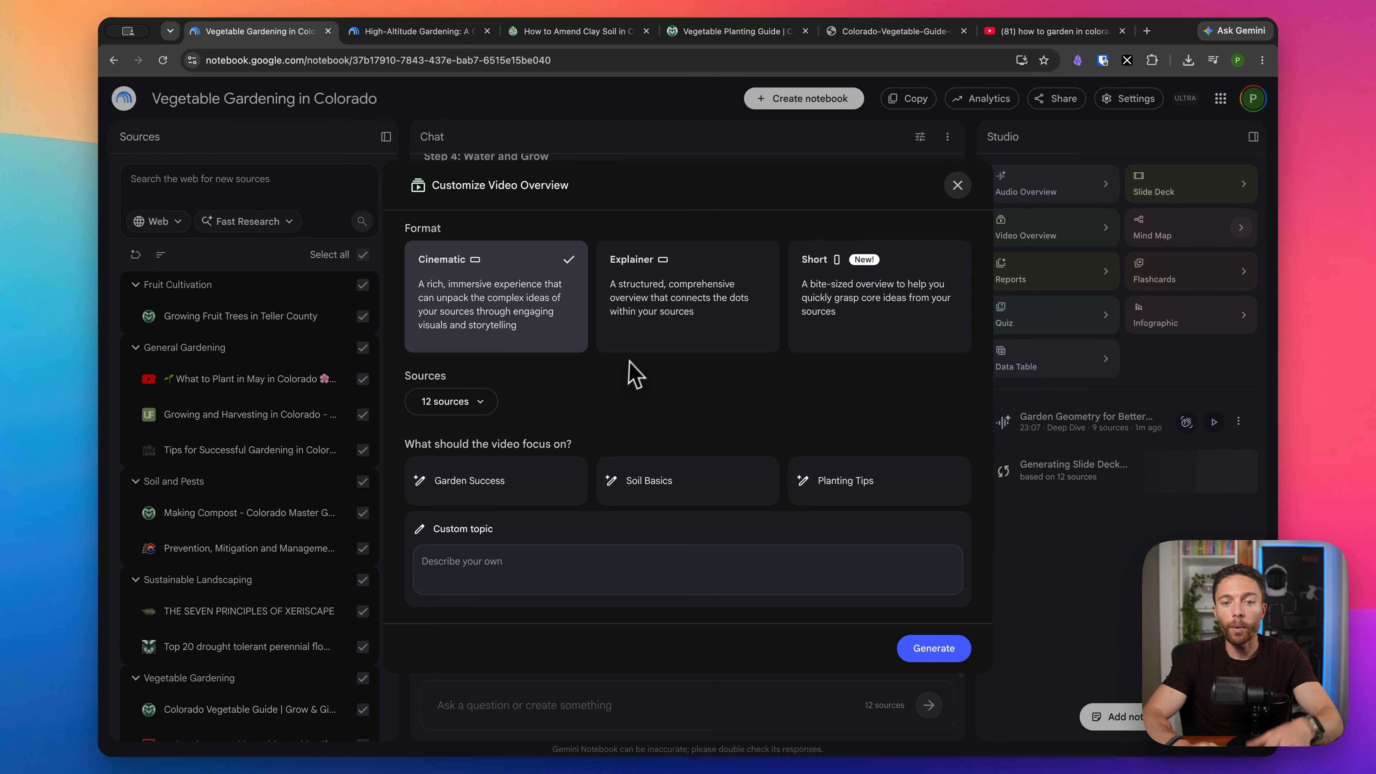
- Compare the Explainer and Short formats for the Vegetable Gardening in Colorado video overview and choose Explainer
{"action": "left_click", "coordinate": [678, 310]}
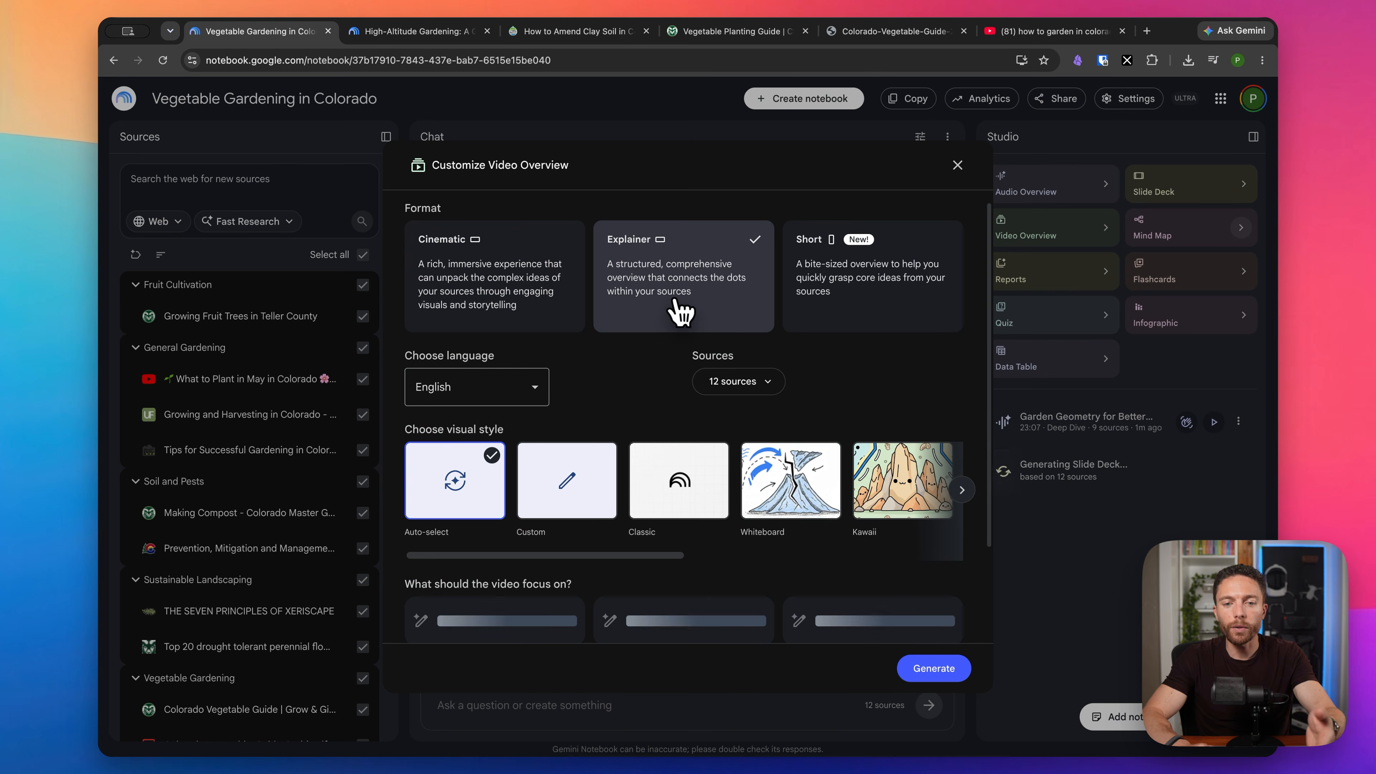
{"action": "left_click", "coordinate": [887, 285]}
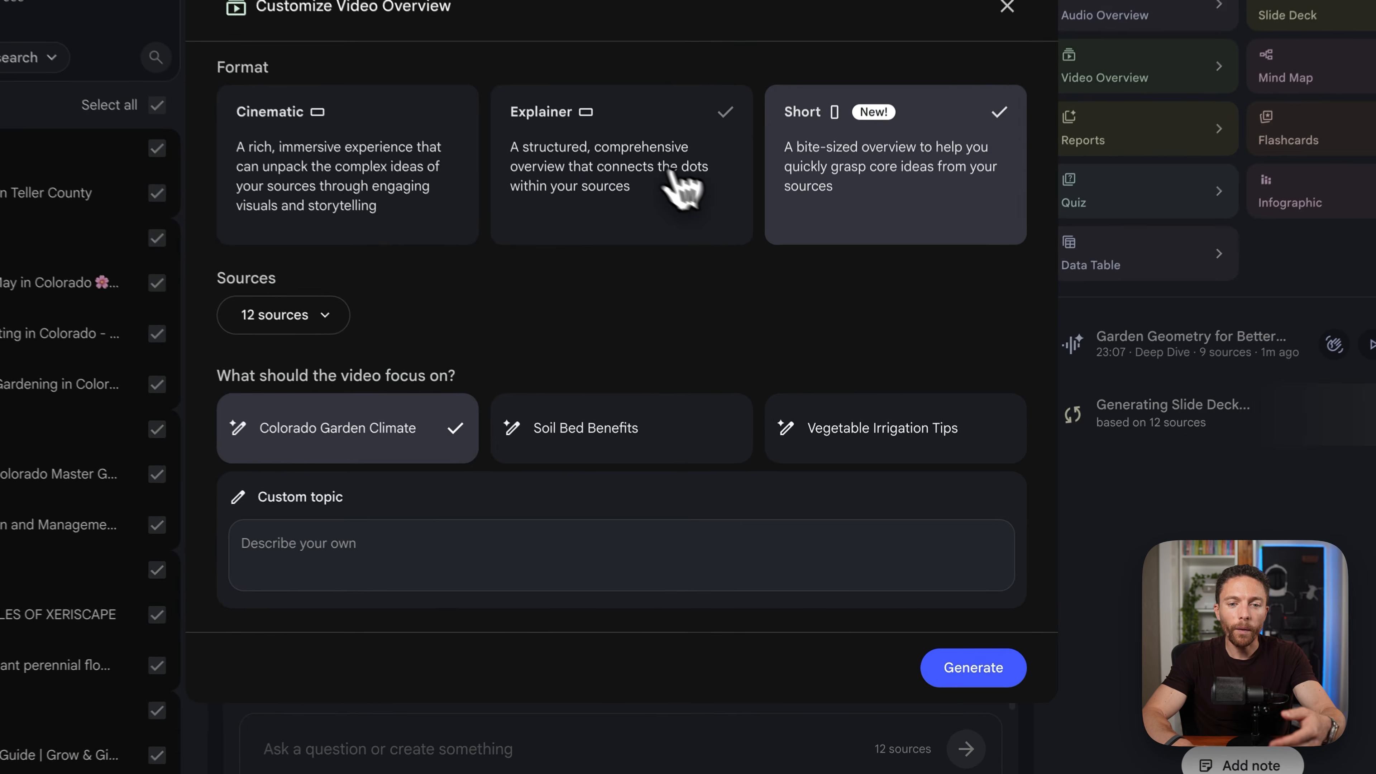
{"action": "left_click", "coordinate": [710, 317]}
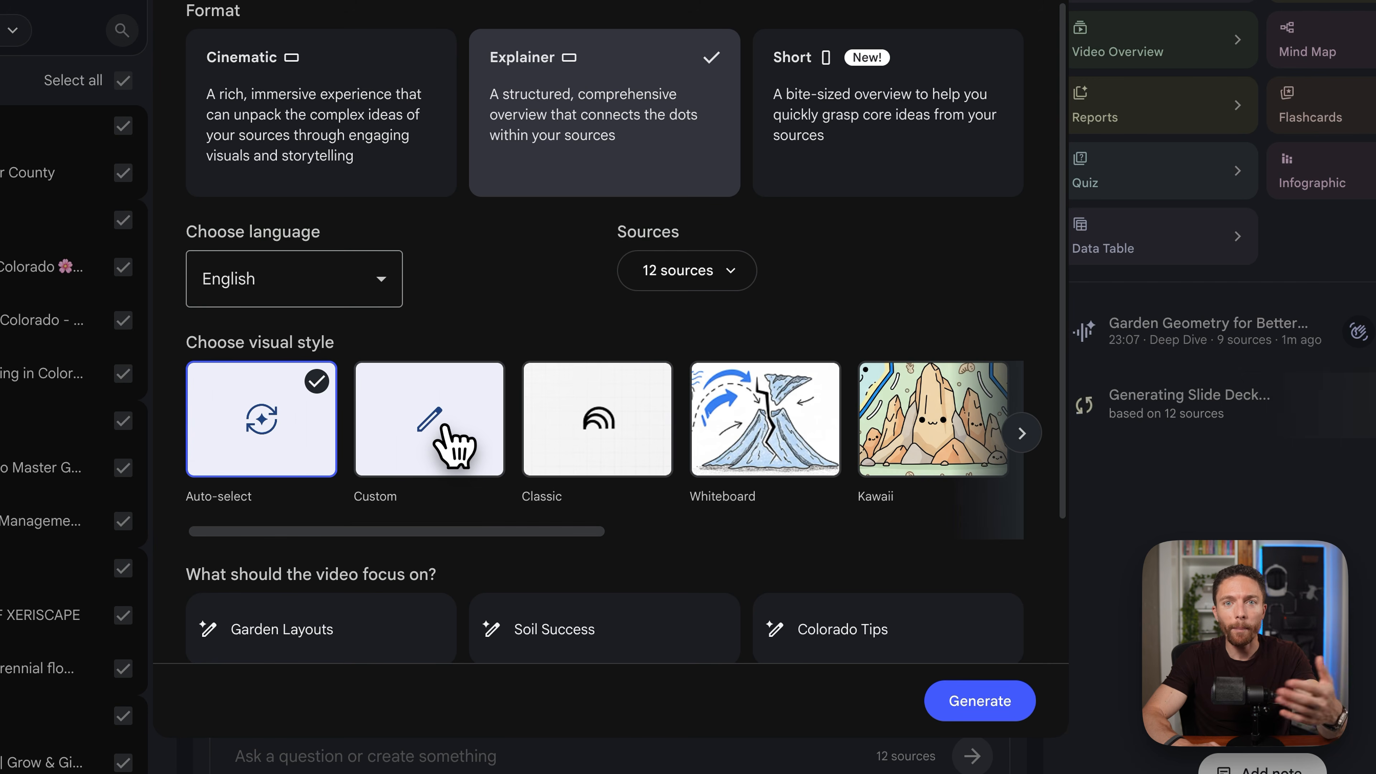
- Browse the visual styles, including Retro print, and generate the explainer video in Watercolor style with the Colorado Tips focus
{"action": "scroll", "coordinate": [726, 428], "scroll_direction": "right", "scroll_amount": 2}
{"action": "scroll", "coordinate": [726, 428], "scroll_direction": "right", "scroll_amount": 6}
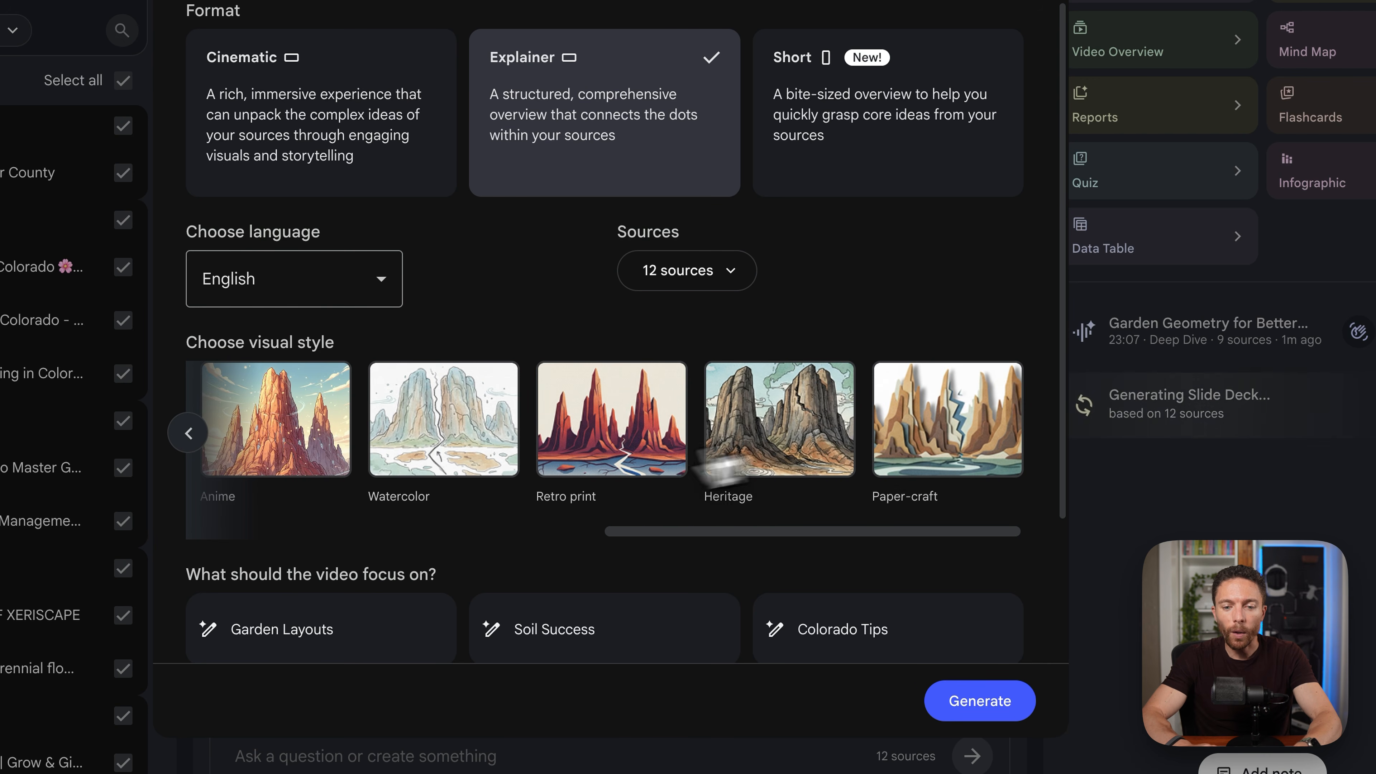
{"action": "scroll", "coordinate": [639, 469], "scroll_direction": "left", "scroll_amount": 2}
{"action": "left_click", "coordinate": [676, 432]}
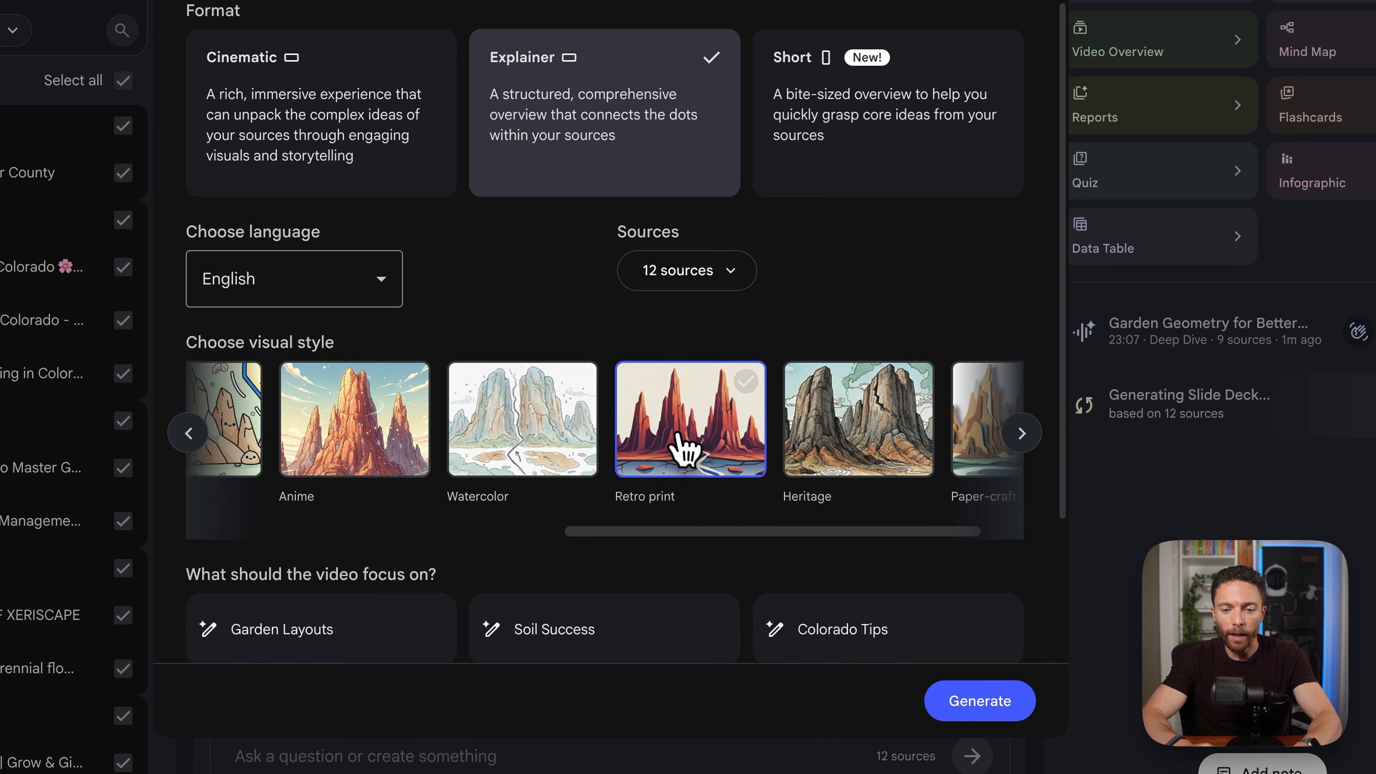
{"action": "scroll", "coordinate": [684, 445], "scroll_direction": "left", "scroll_amount": 2}
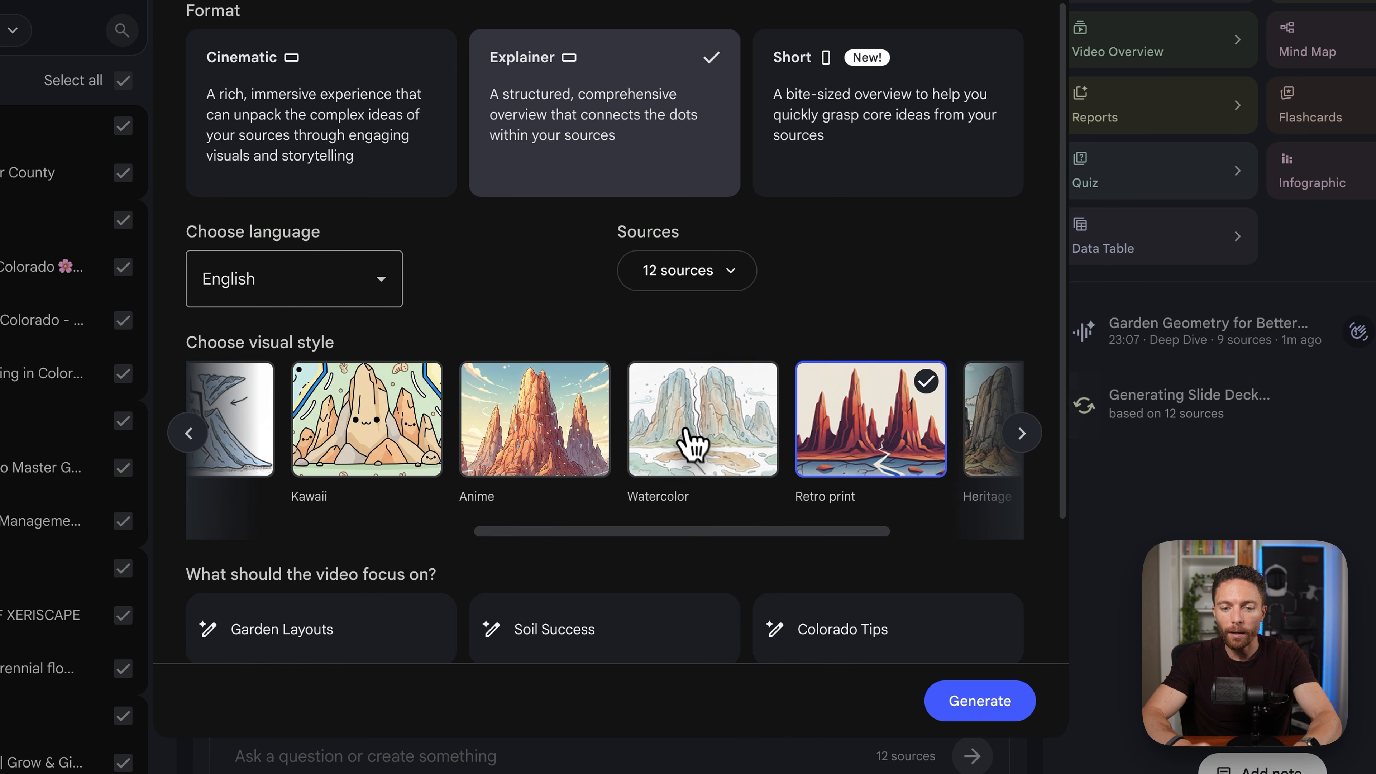
{"action": "left_click", "coordinate": [692, 441]}
{"action": "scroll", "coordinate": [692, 442], "scroll_direction": "left", "scroll_amount": 2}
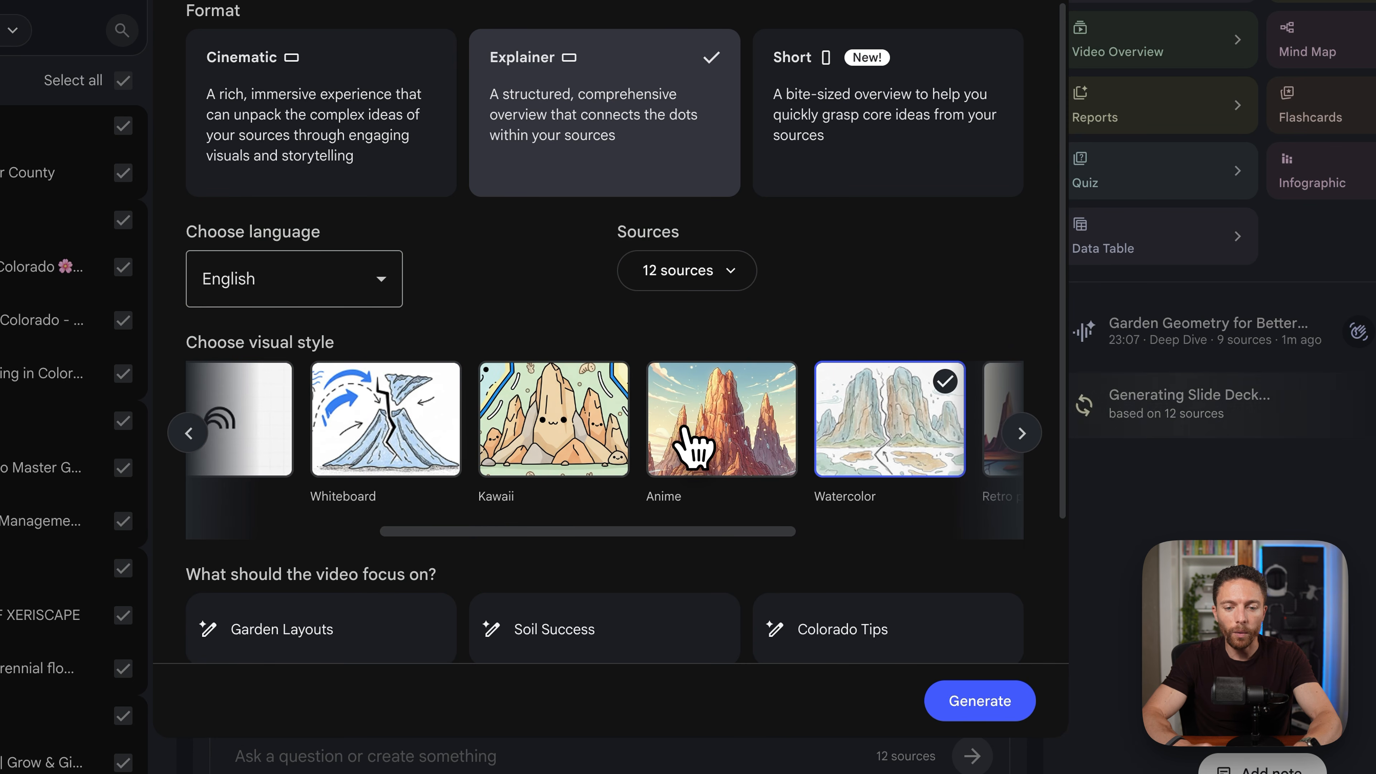
{"action": "scroll", "coordinate": [692, 450], "scroll_direction": "down", "scroll_amount": 3}
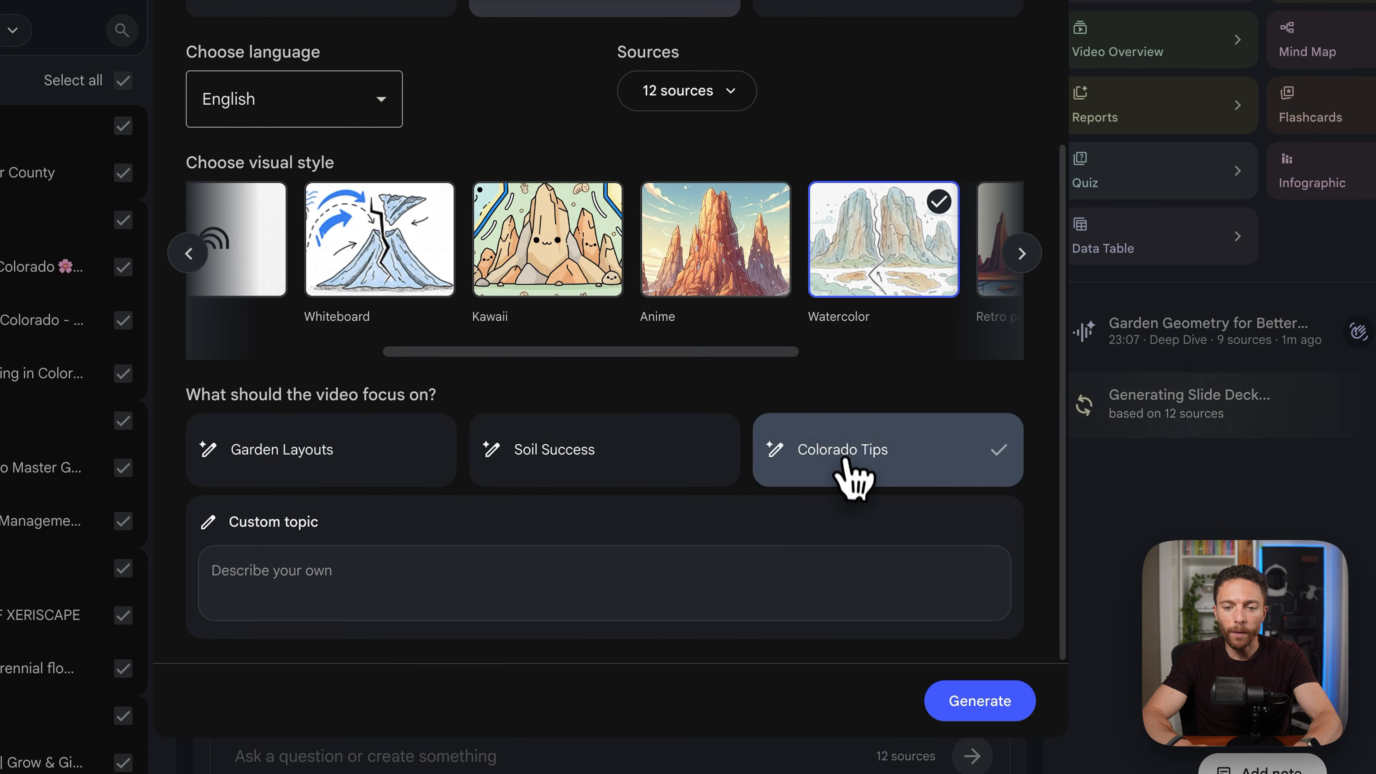
{"action": "left_click", "coordinate": [1003, 709]}
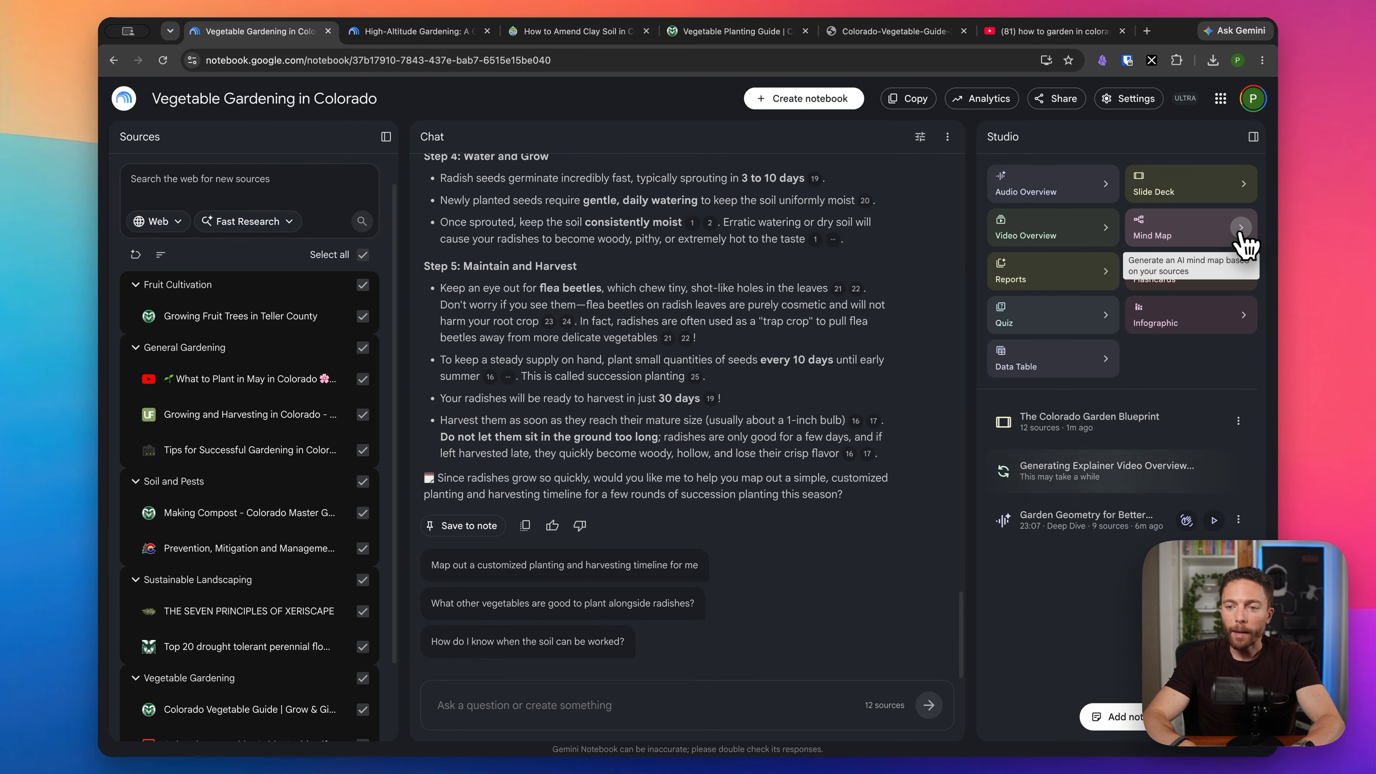
- View the Mind Map customization options, and expand Planning & Timing and Growing Season in the High-Altitude Gardening notebook's Gardening Mindmap
{"action": "left_click", "coordinate": [1209, 242]}
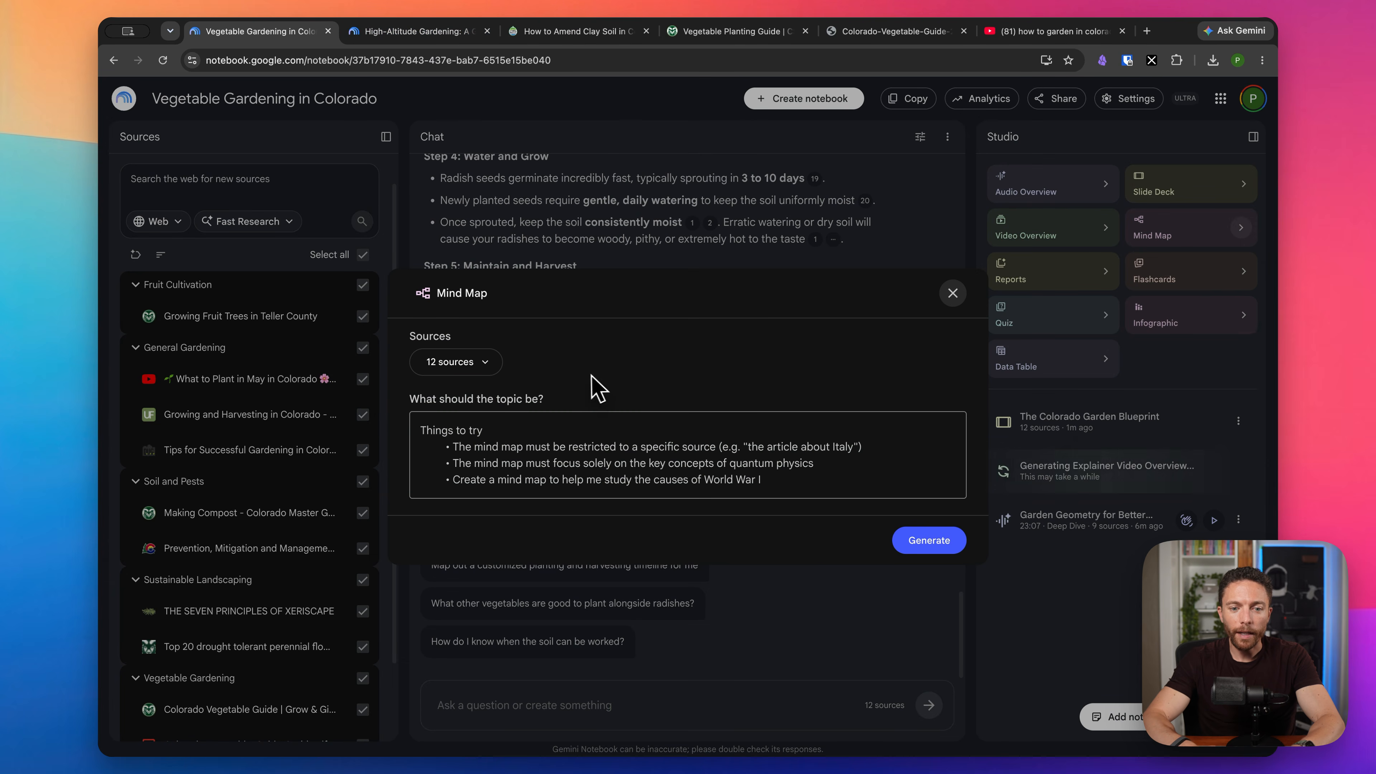
{"action": "left_click", "coordinate": [440, 34]}
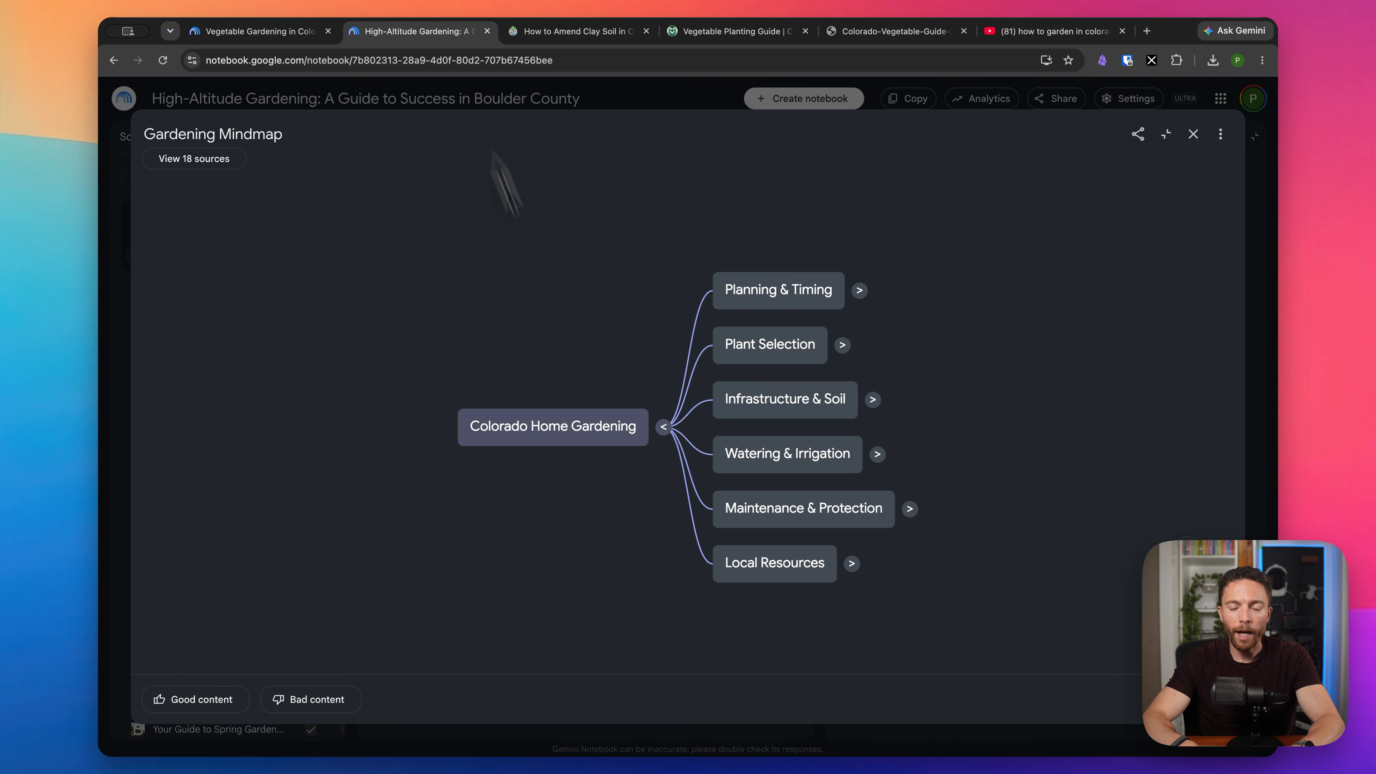
{"action": "left_click", "coordinate": [860, 291]}
{"action": "left_click", "coordinate": [843, 345]}
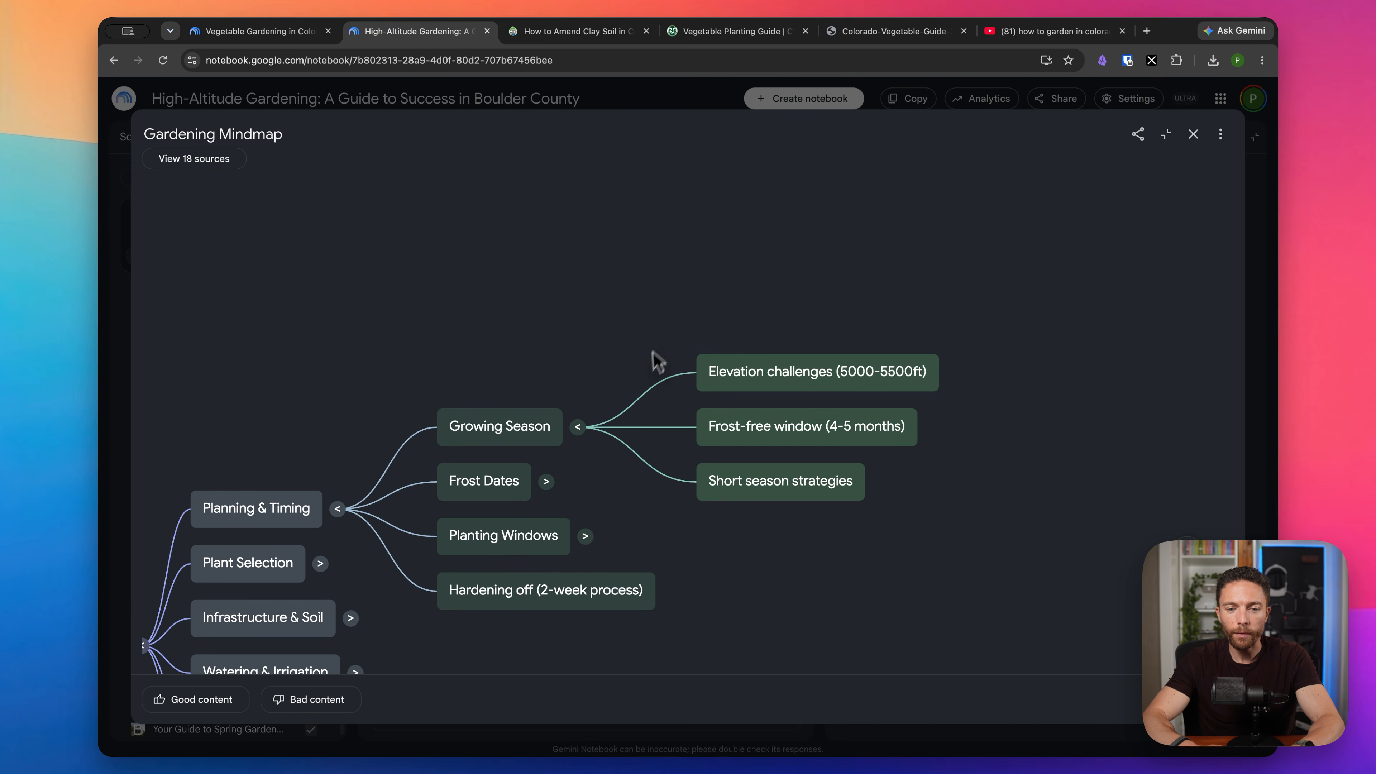
{"action": "left_click_drag", "start_coordinate": [654, 360], "coordinate": [914, 187]}
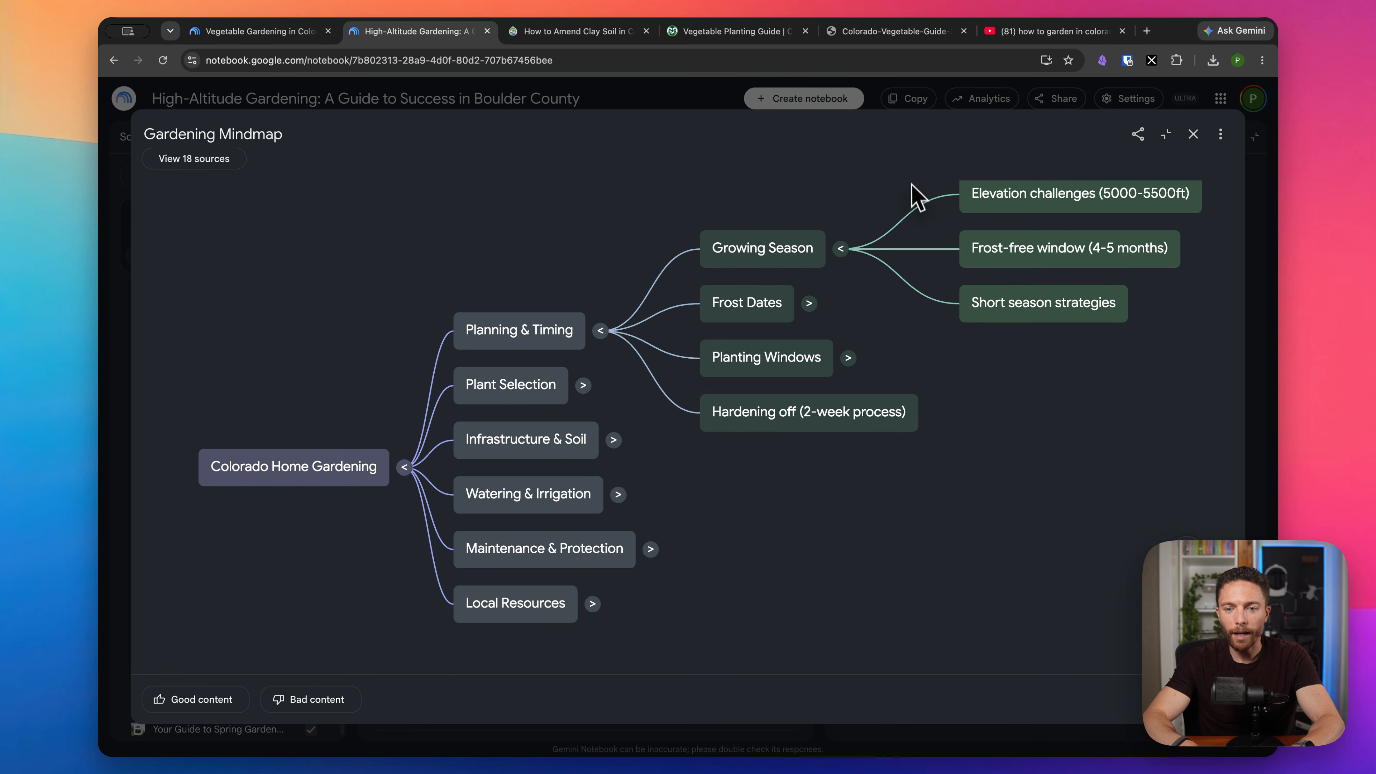
{"action": "left_click_drag", "start_coordinate": [657, 228], "coordinate": [617, 276]}
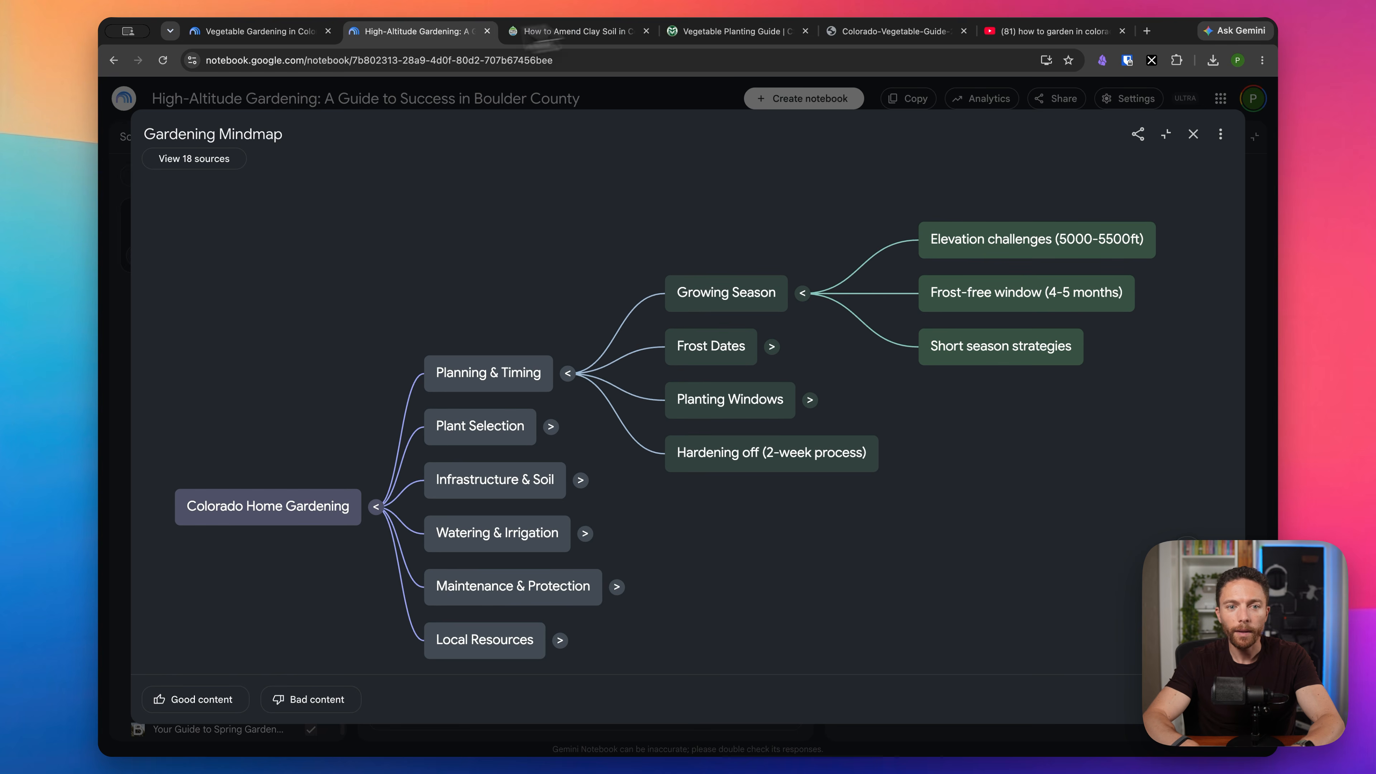
- Return to the Vegetable Gardening in Colorado notebook, dismiss the Mind Map customization, and open the Reports options
{"action": "left_click", "coordinate": [250, 34]}
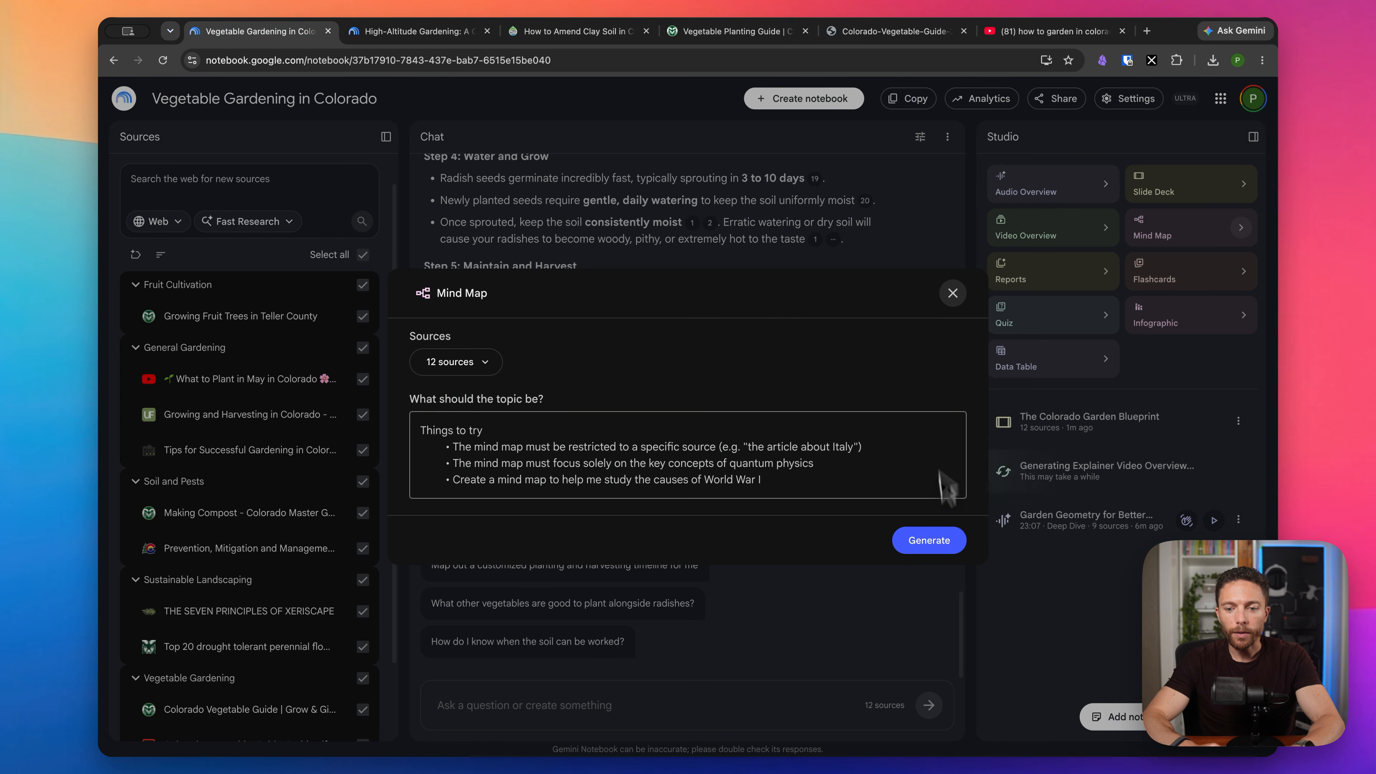
{"action": "left_click", "coordinate": [952, 293]}
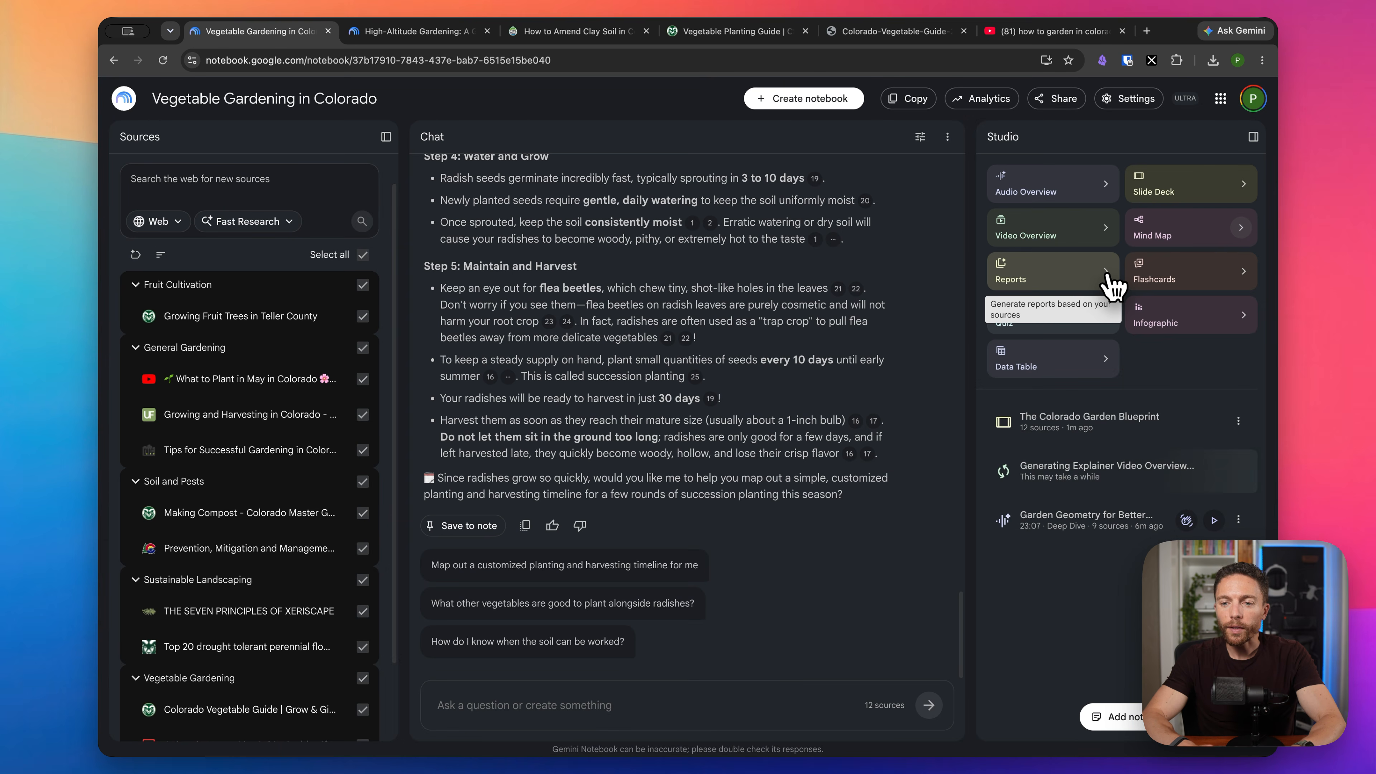
{"action": "left_click", "coordinate": [1065, 282]}
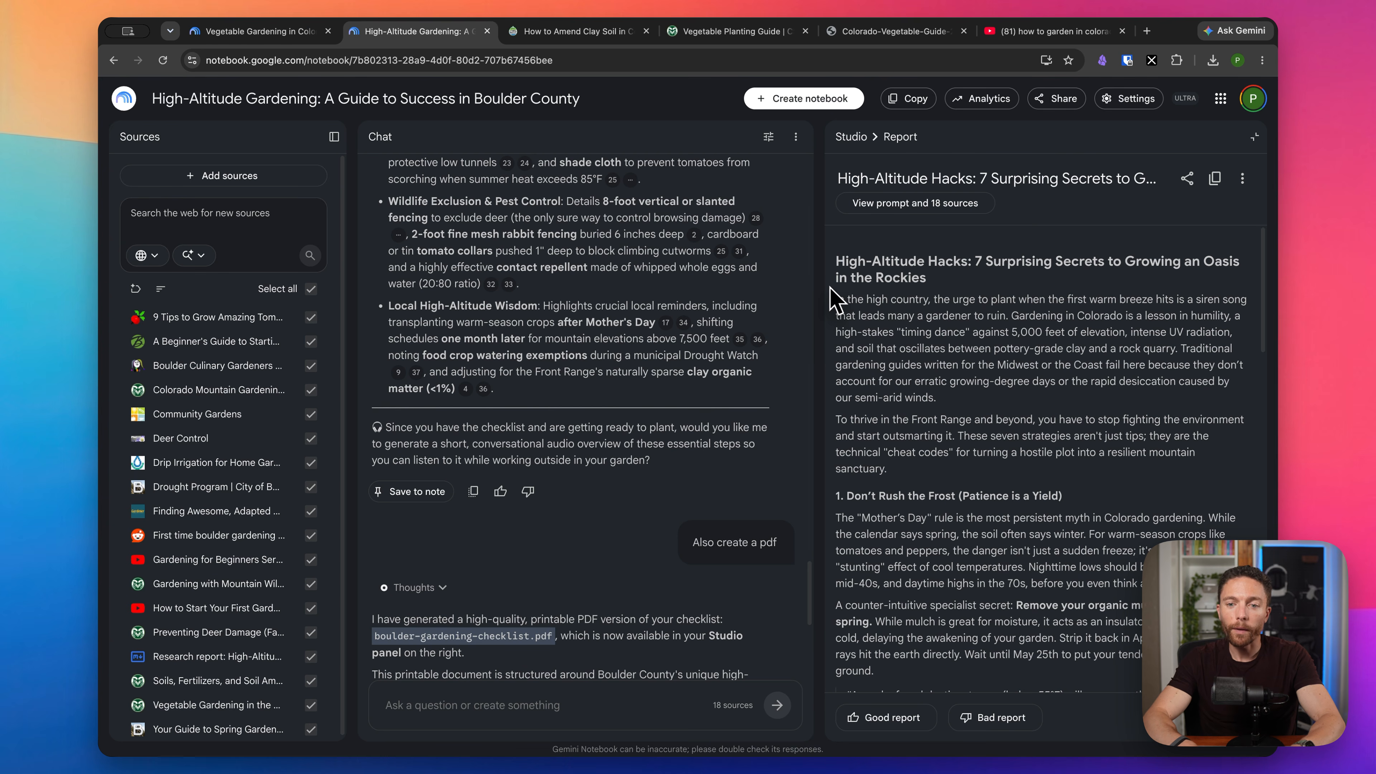
- Skim the High-Altitude Hacks report in the High-Altitude Gardening notebook, and go back to the Studio outputs of Vegetable Gardening in Colorado
{"action": "scroll", "coordinate": [1047, 303], "scroll_direction": "down", "scroll_amount": 10}
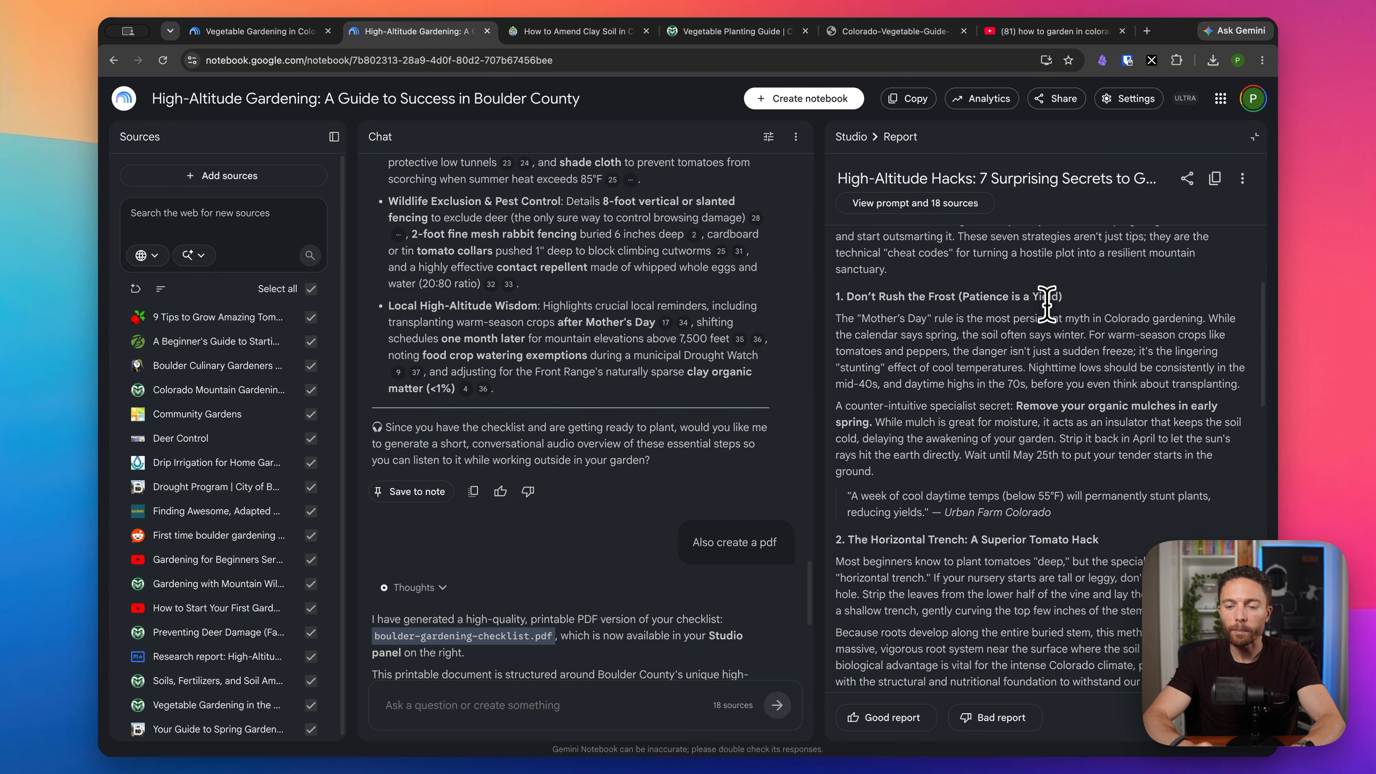
{"action": "scroll", "coordinate": [1046, 304], "scroll_direction": "down", "scroll_amount": 10}
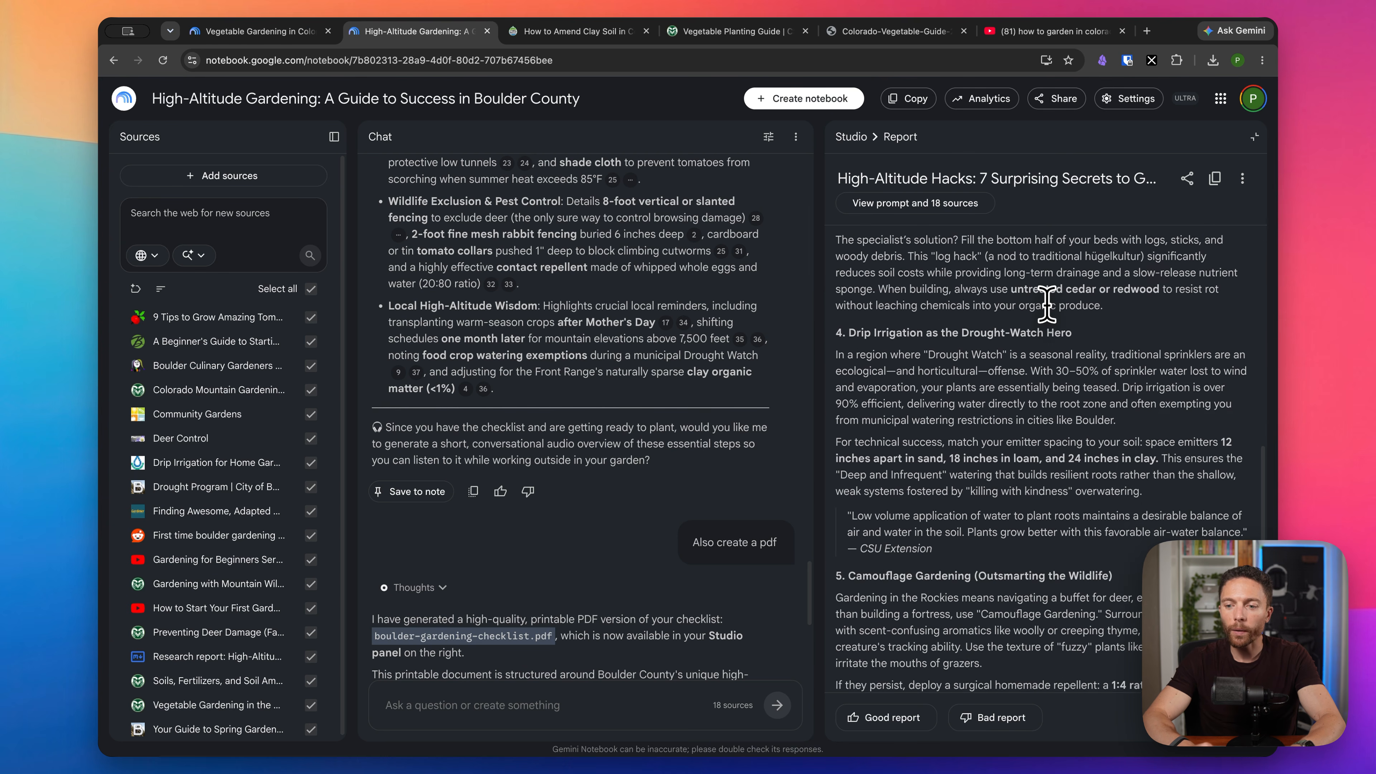
{"action": "scroll", "coordinate": [1047, 303], "scroll_direction": "up", "scroll_amount": 20}
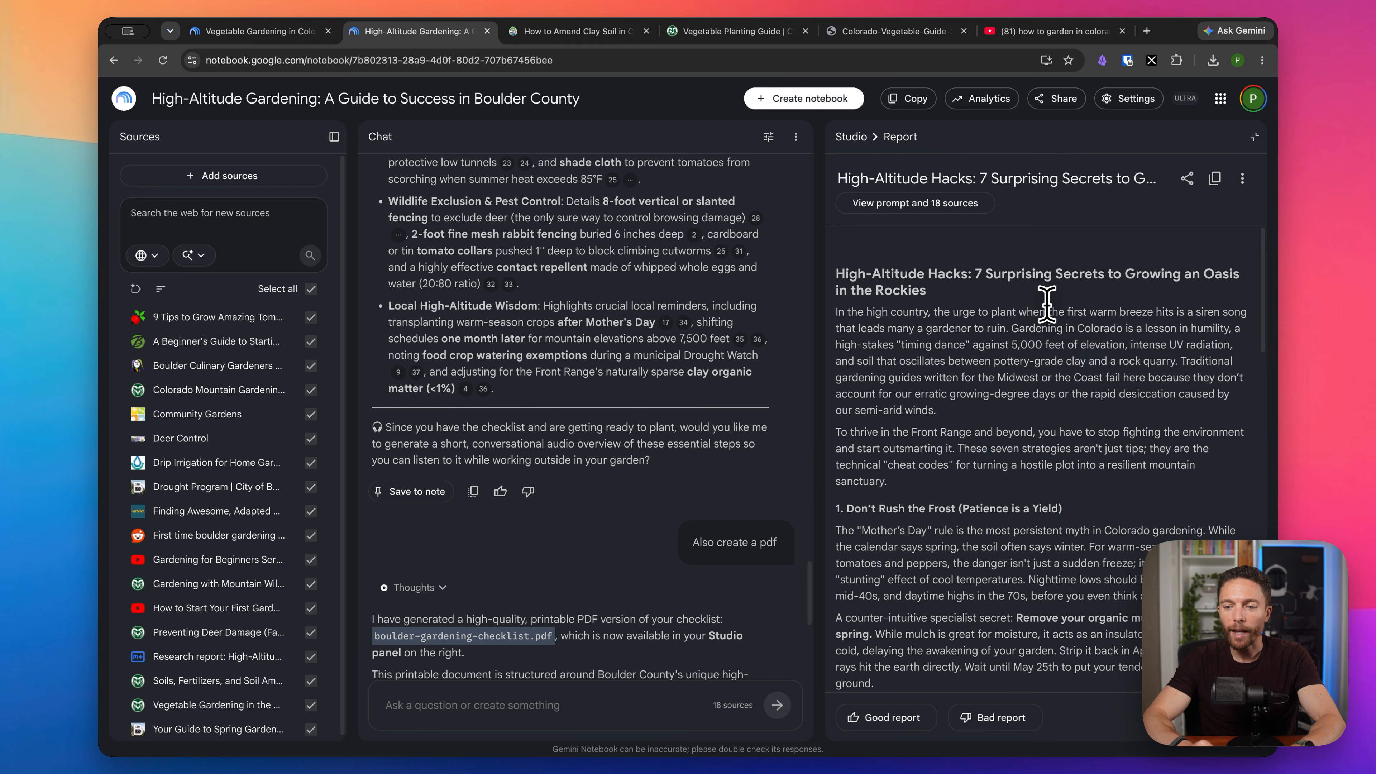
{"action": "left_click", "coordinate": [291, 35]}
{"action": "left_click", "coordinate": [960, 271]}
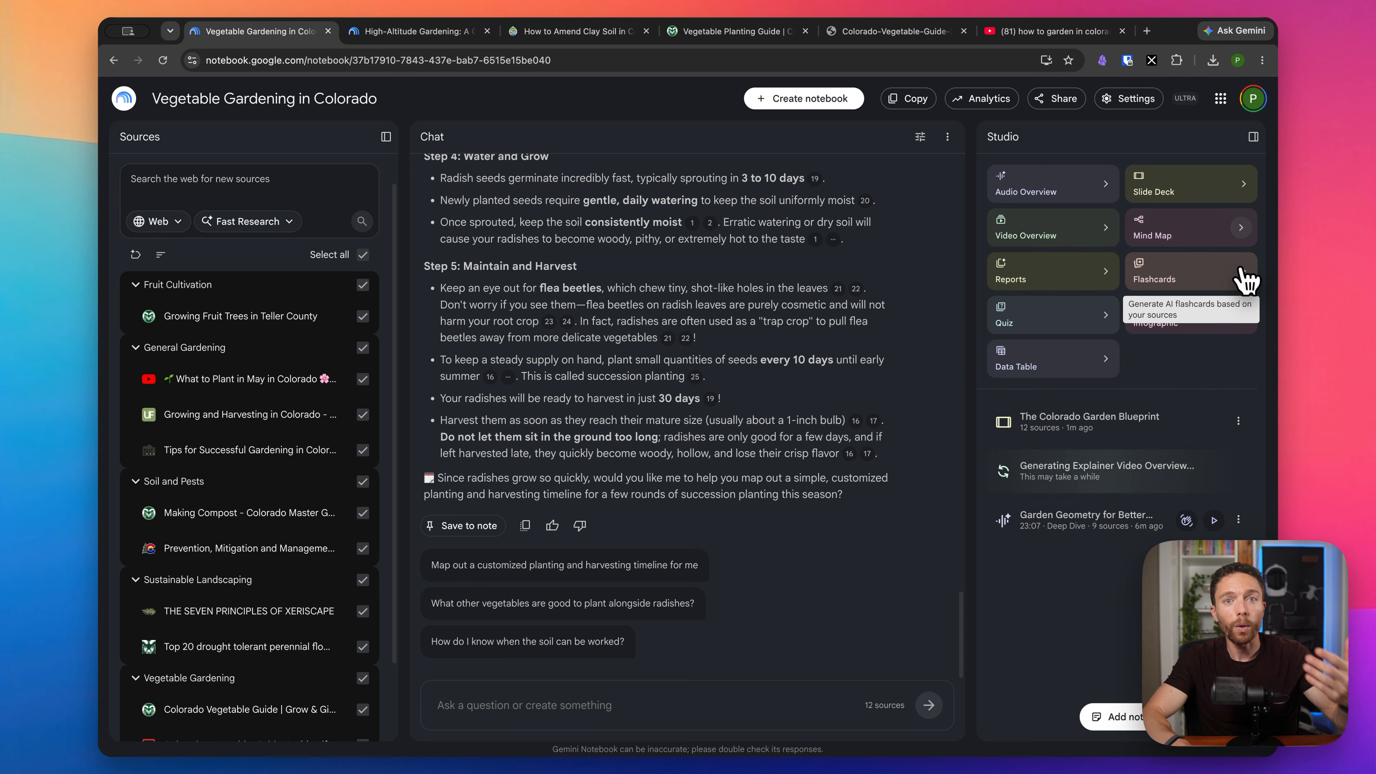
{"action": "left_click", "coordinate": [1246, 279]}
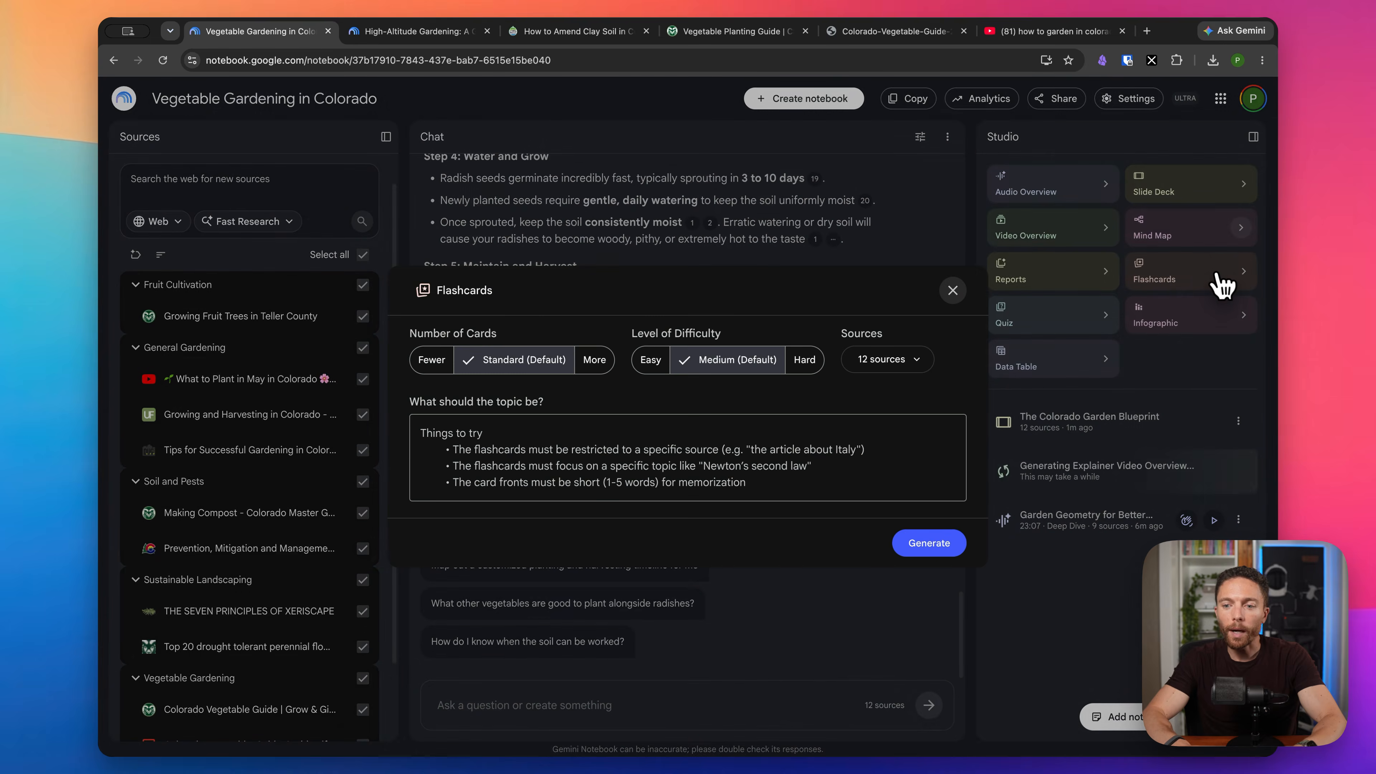
{"action": "left_click", "coordinate": [265, 259]}
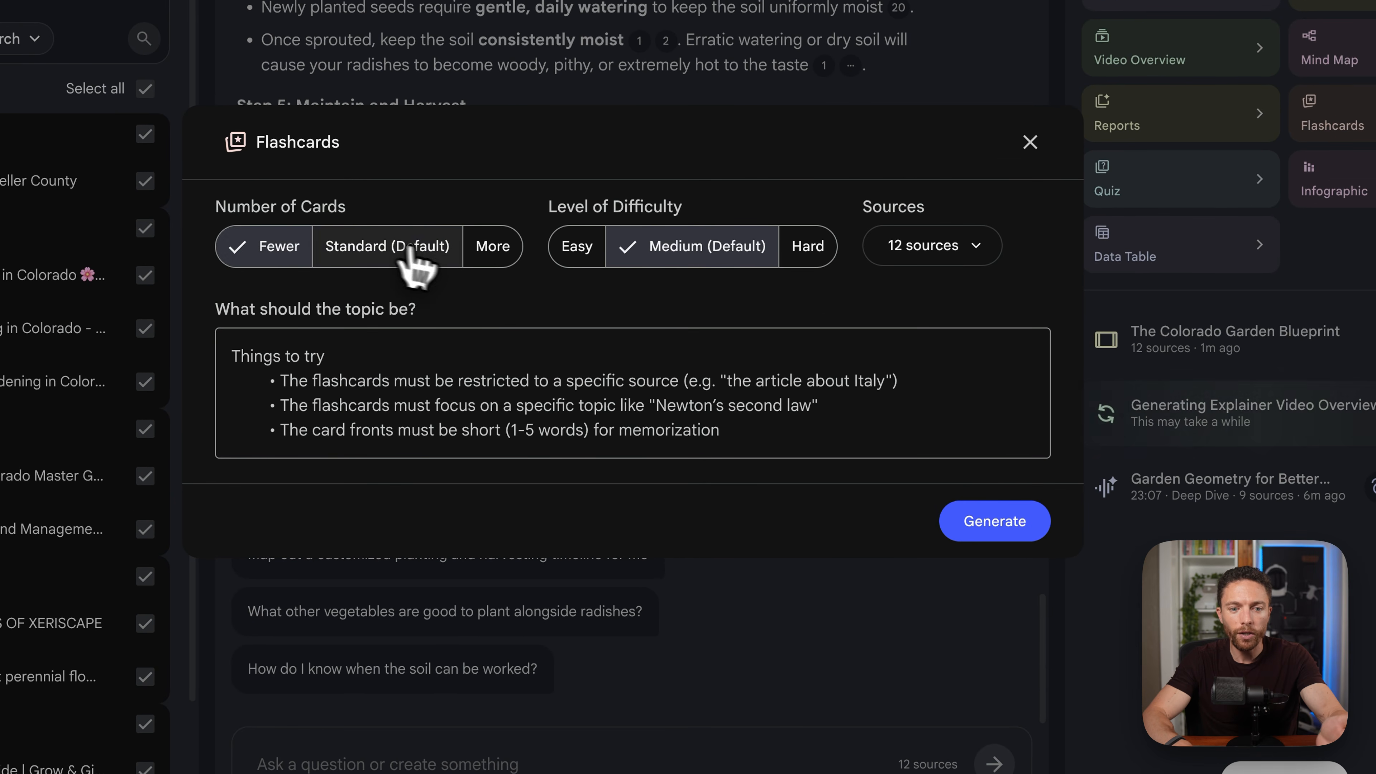
{"action": "left_click", "coordinate": [423, 258]}
{"action": "left_click", "coordinate": [506, 257]}
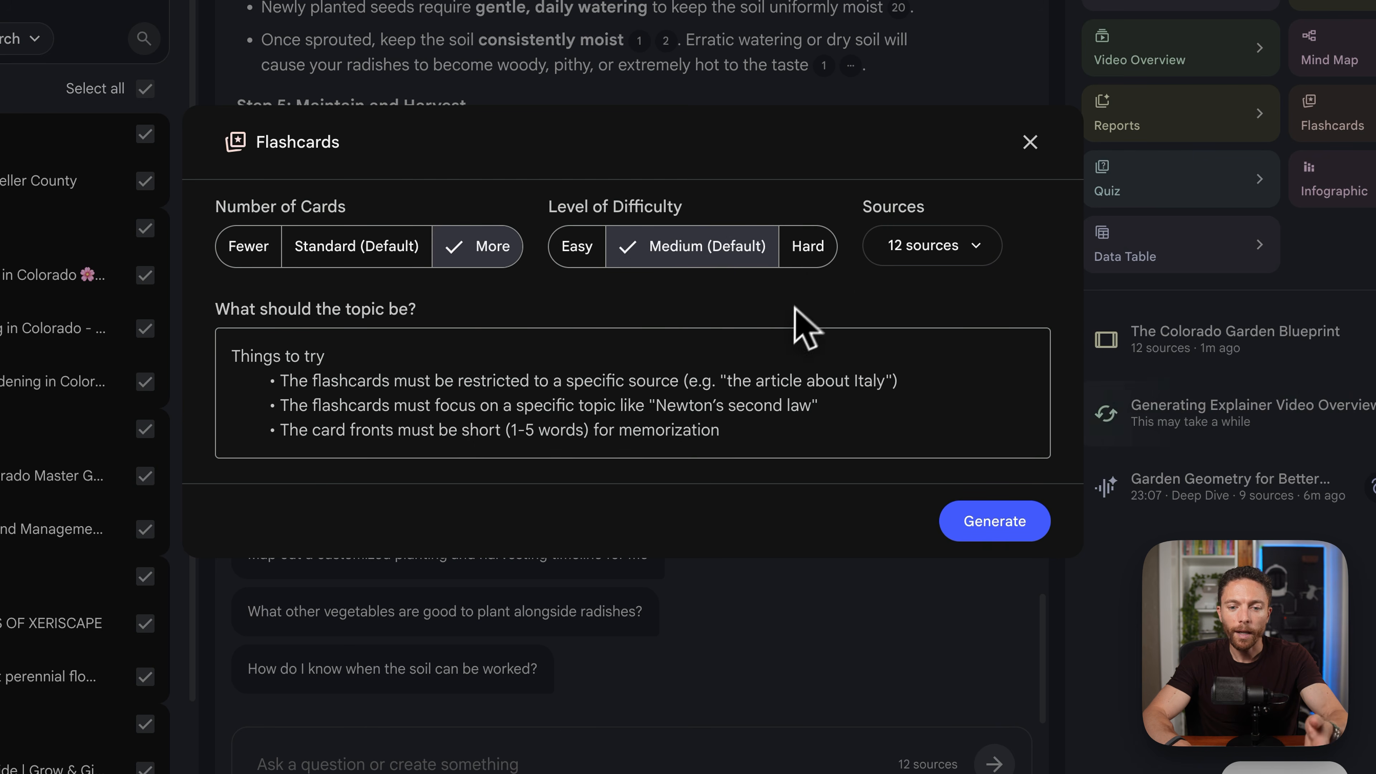
{"action": "left_click", "coordinate": [523, 369]}
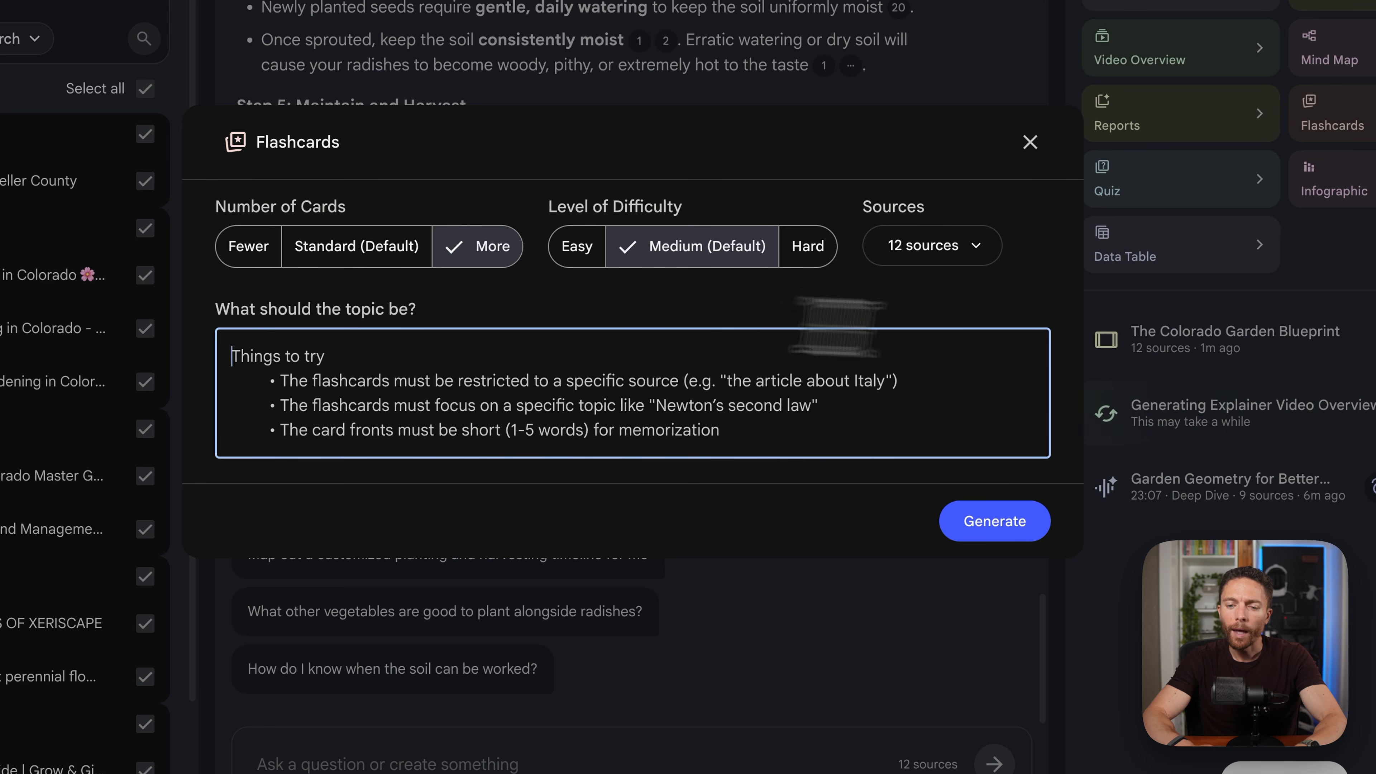
{"action": "left_click", "coordinate": [1031, 143]}
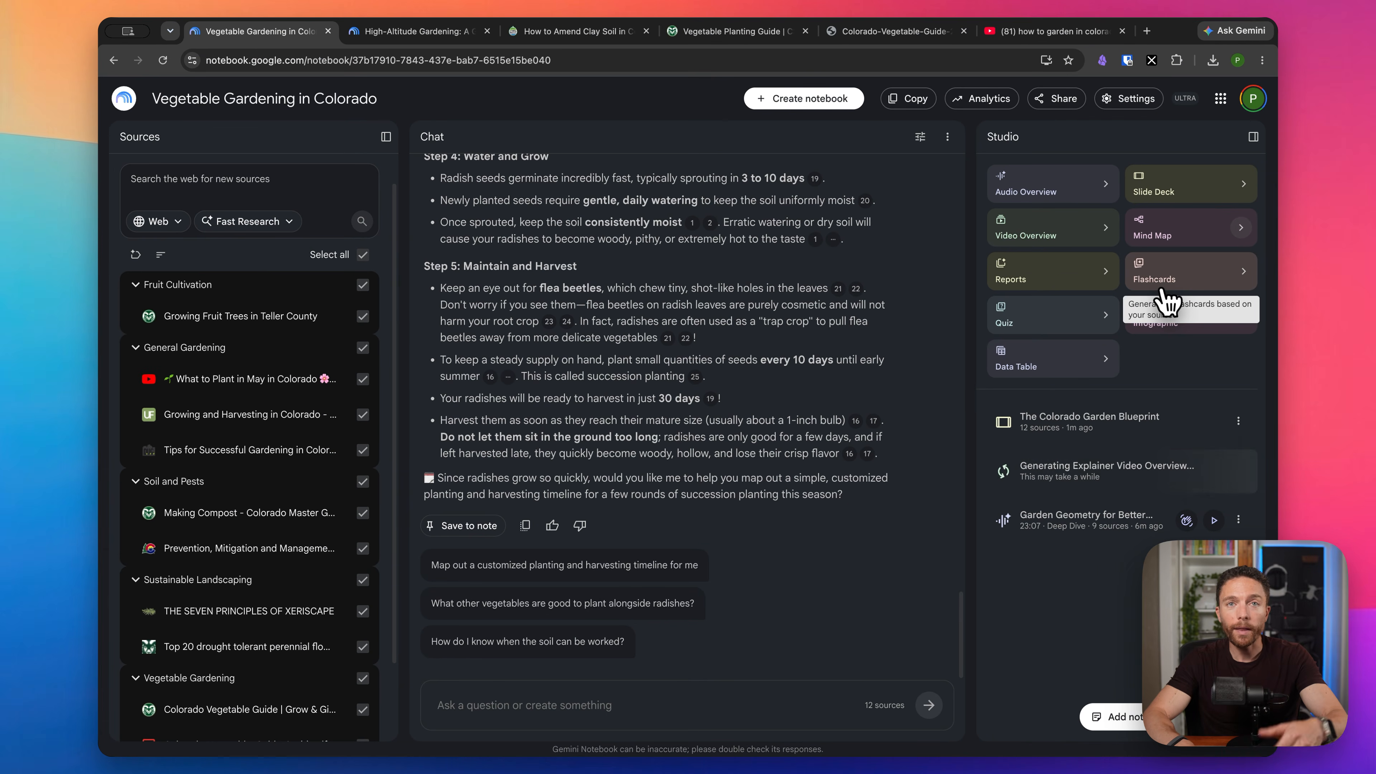
{"action": "left_click", "coordinate": [1246, 282]}
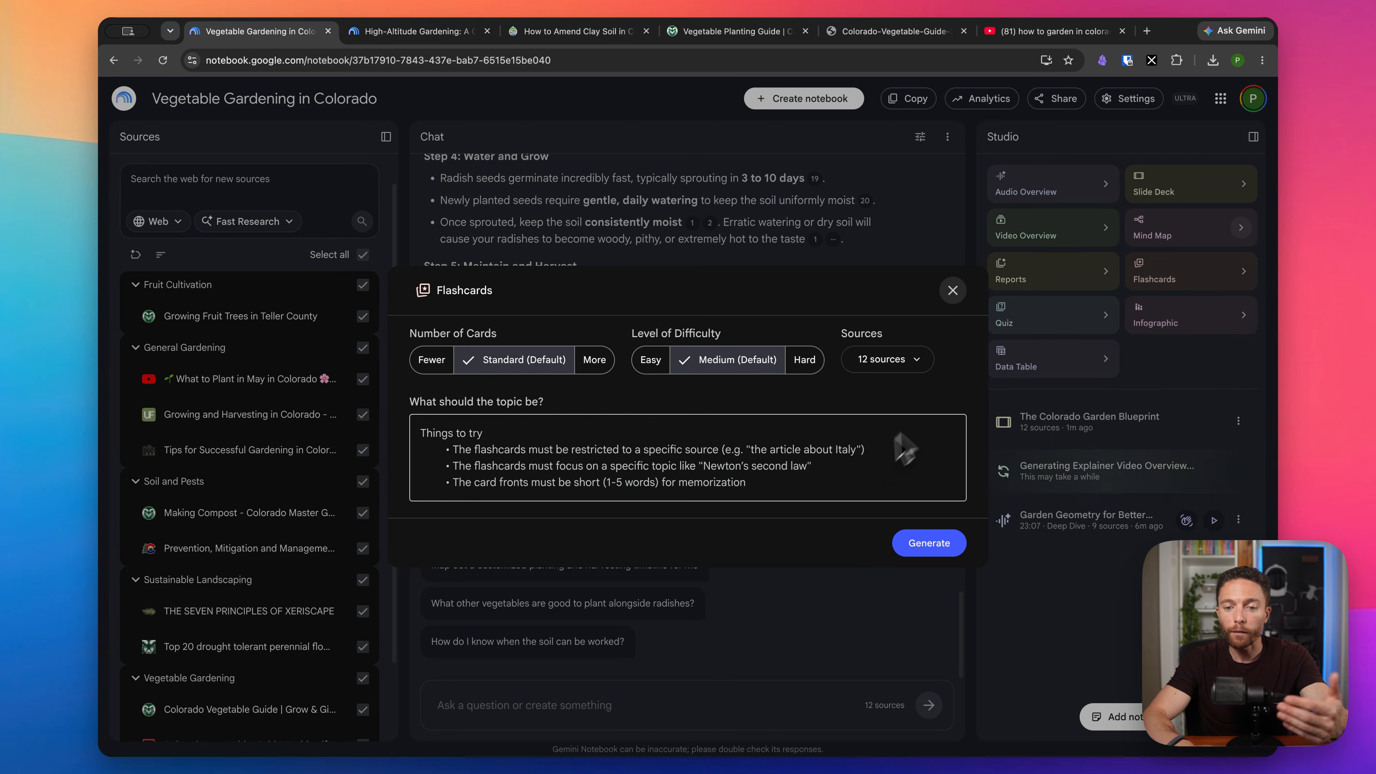
{"action": "left_click", "coordinate": [907, 449]}
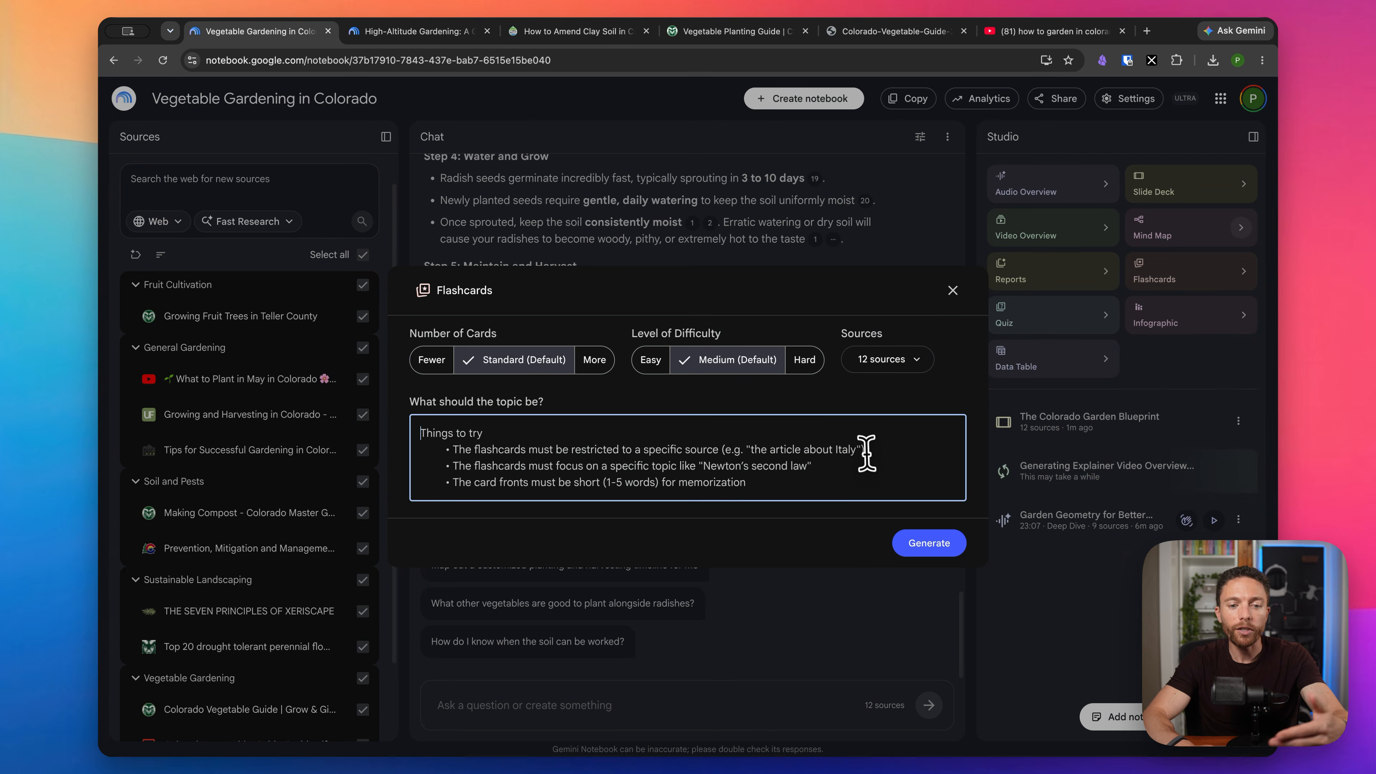
- Open the Gardening Flashcards in the High-Altitude Gardening notebook and have the first card's answer explained
{"action": "left_click", "coordinate": [450, 32]}
{"action": "left_click", "coordinate": [1254, 137]}
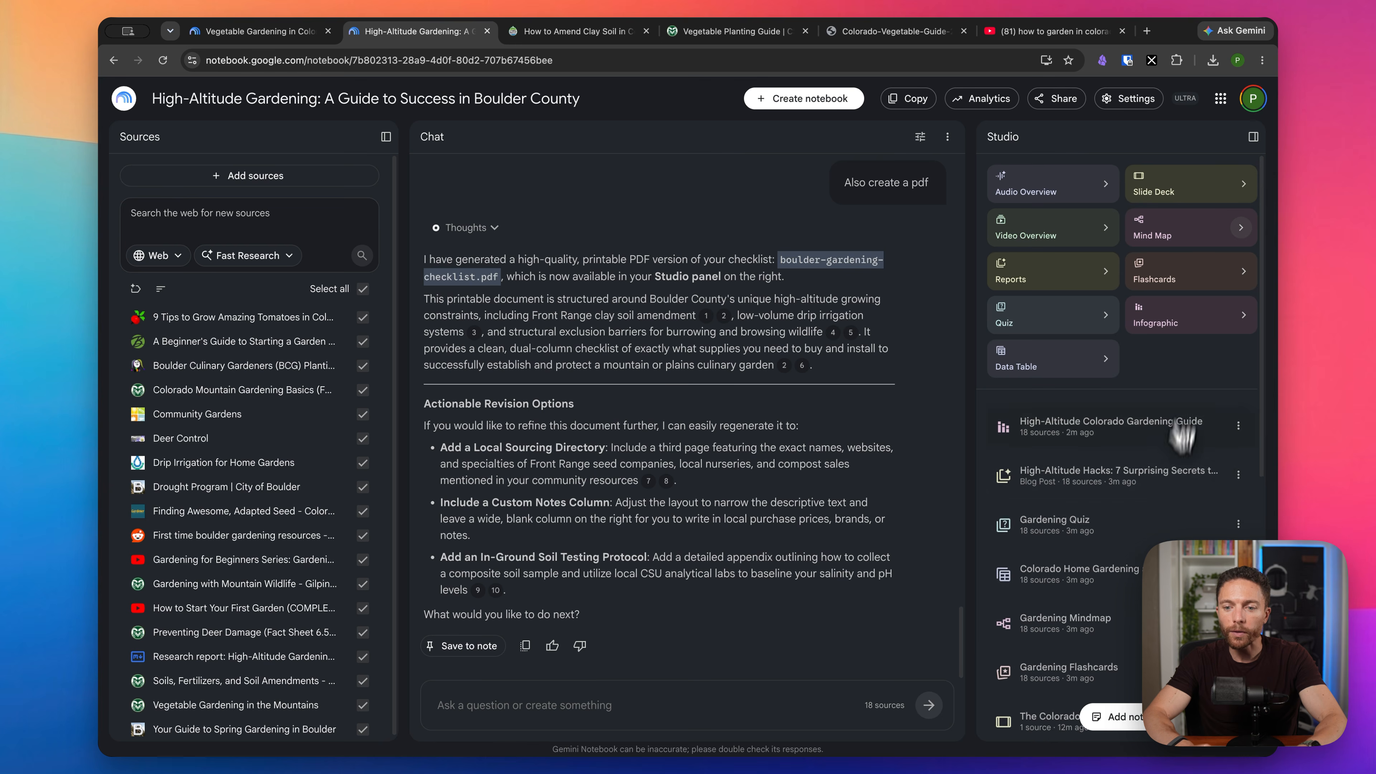
{"action": "left_click", "coordinate": [1133, 665]}
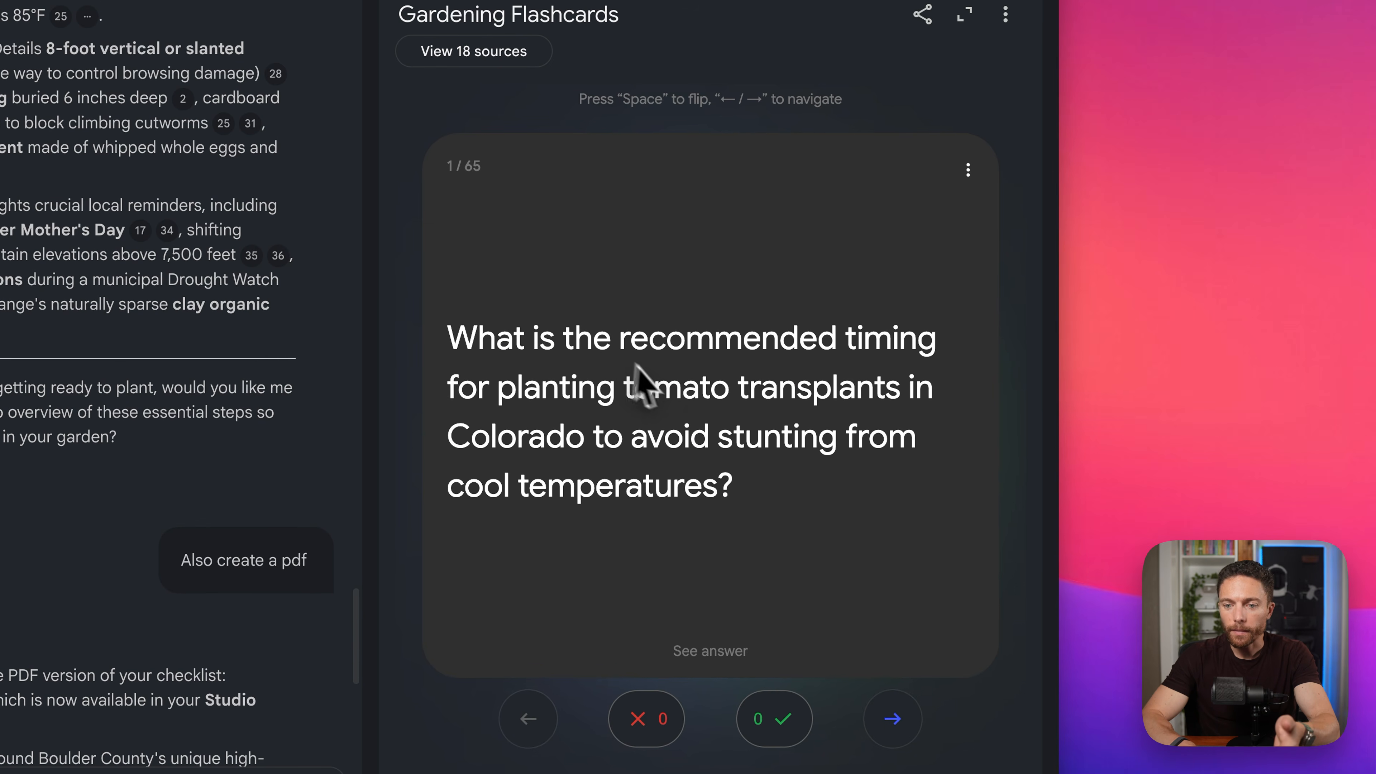
{"action": "left_click", "coordinate": [692, 370]}
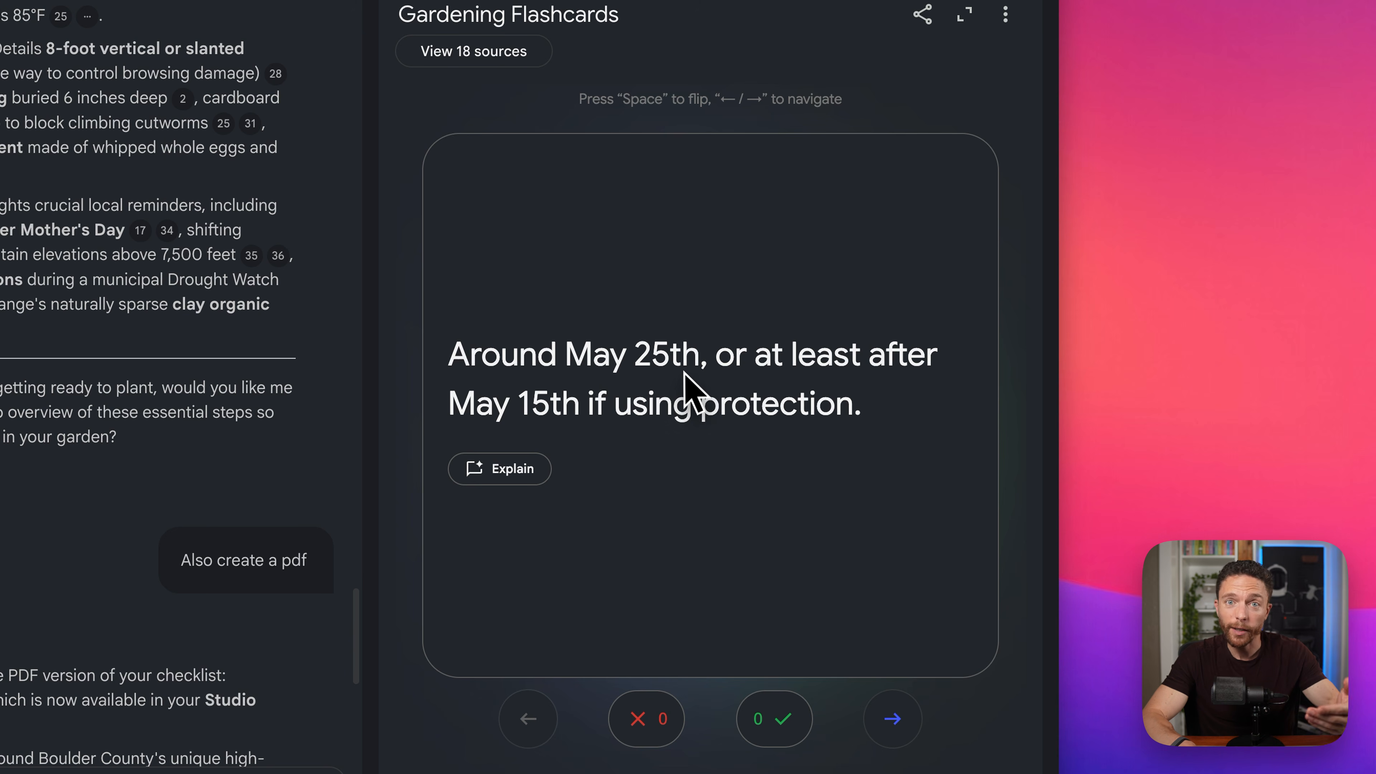
{"action": "left_click", "coordinate": [515, 471]}
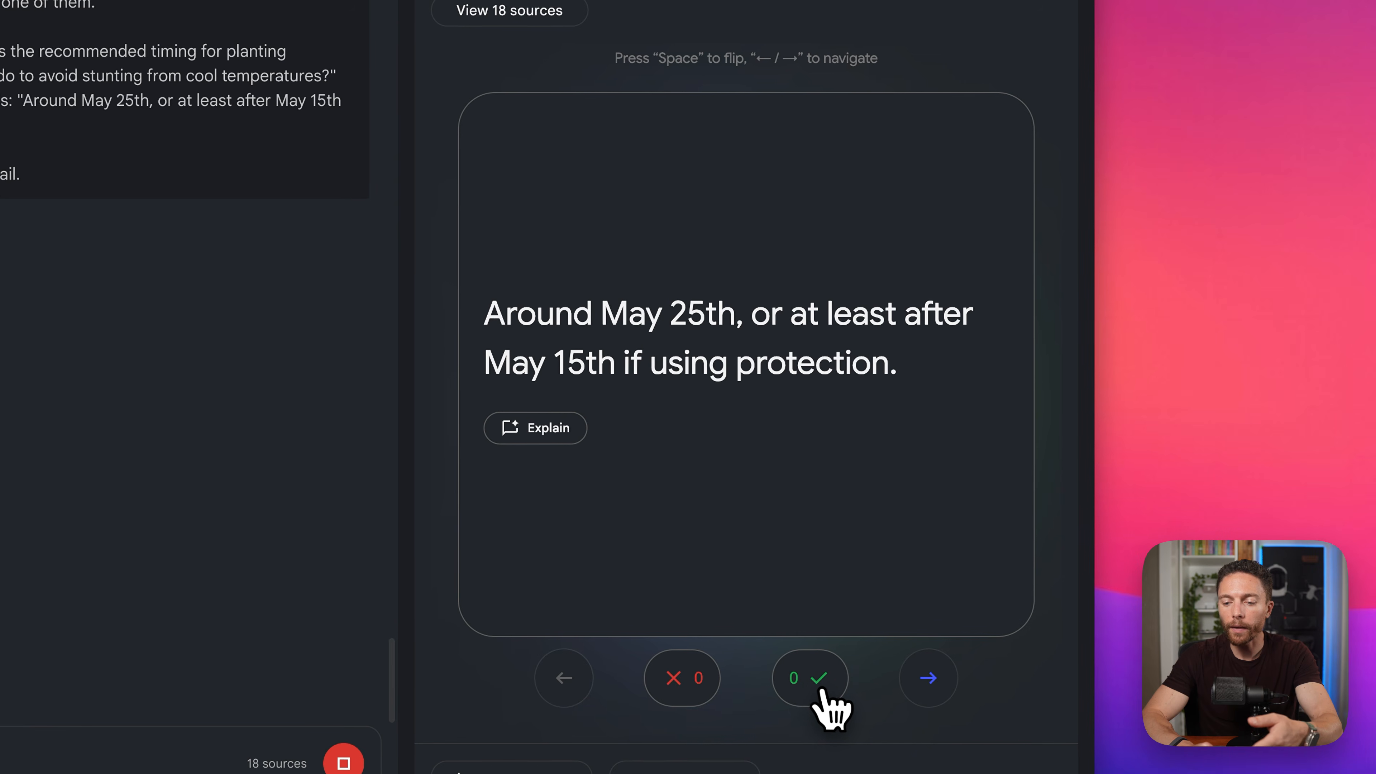
- Mark the first flashcard as known and the second as missed, and restart the flashcard set
{"action": "left_click", "coordinate": [823, 683]}
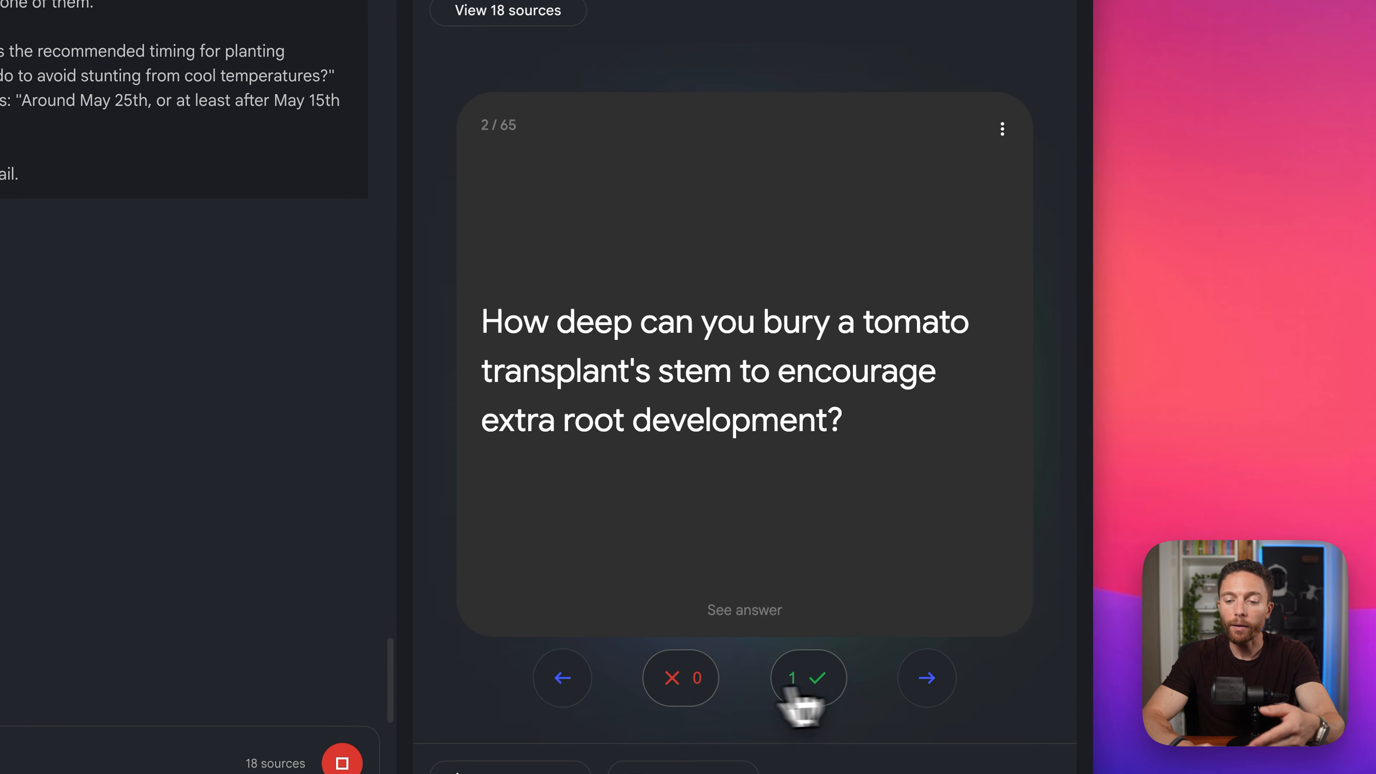
{"action": "left_click", "coordinate": [675, 686]}
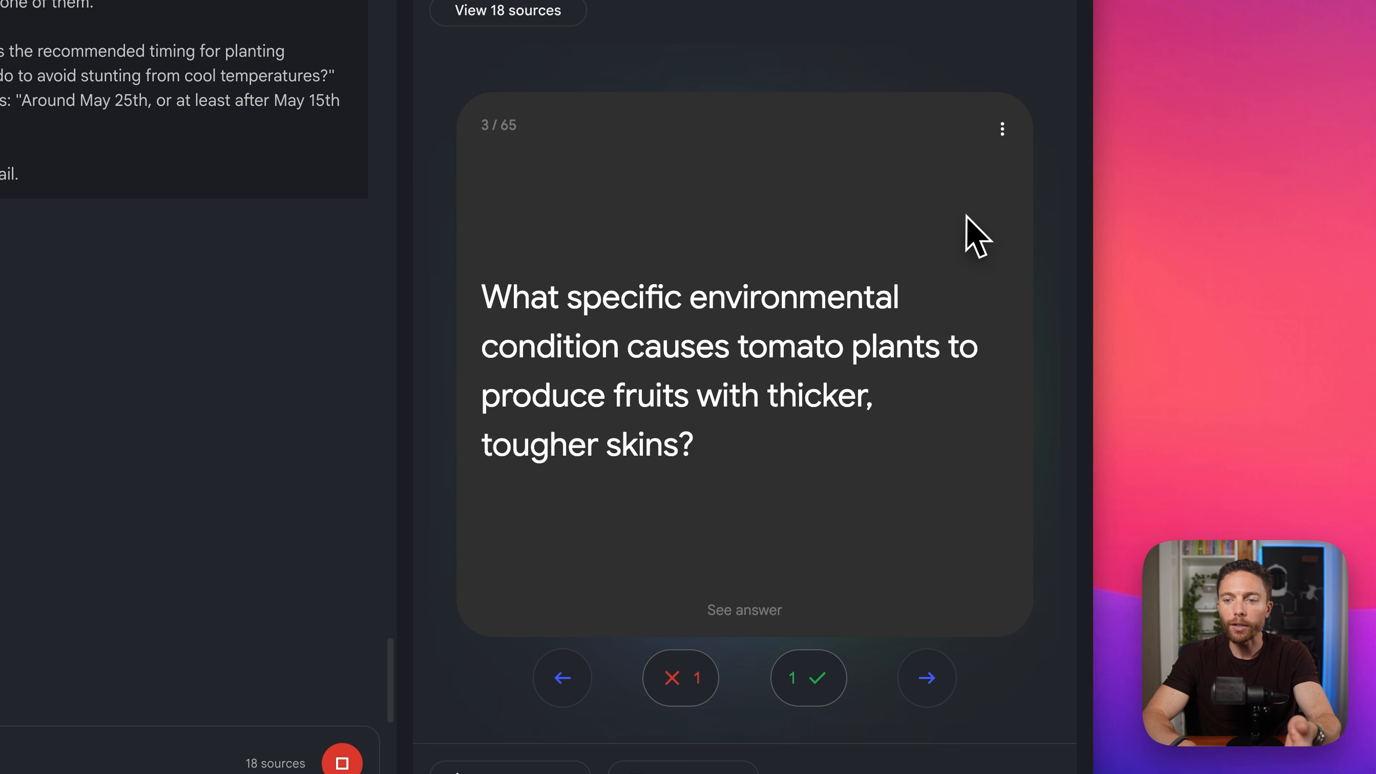
{"action": "left_click", "coordinate": [1003, 129]}
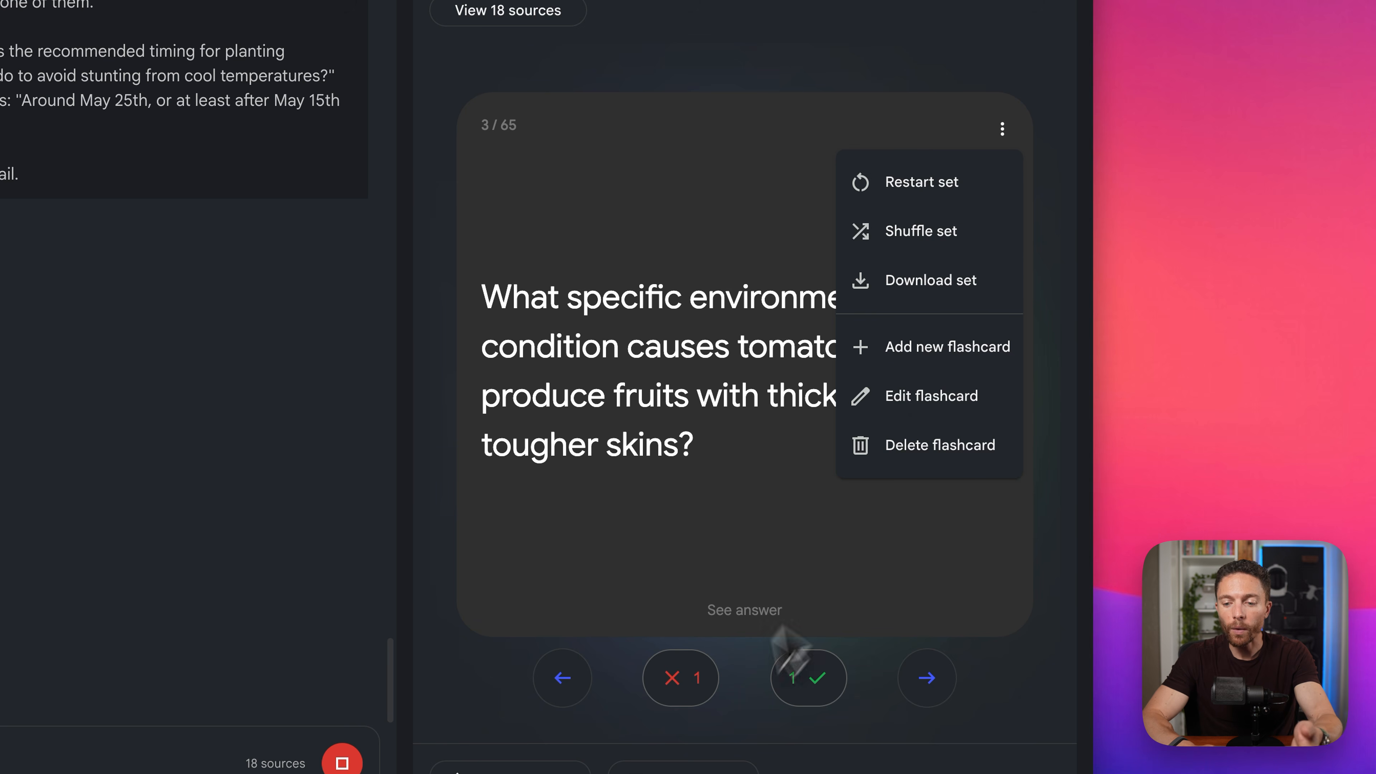
{"action": "left_click", "coordinate": [975, 187]}
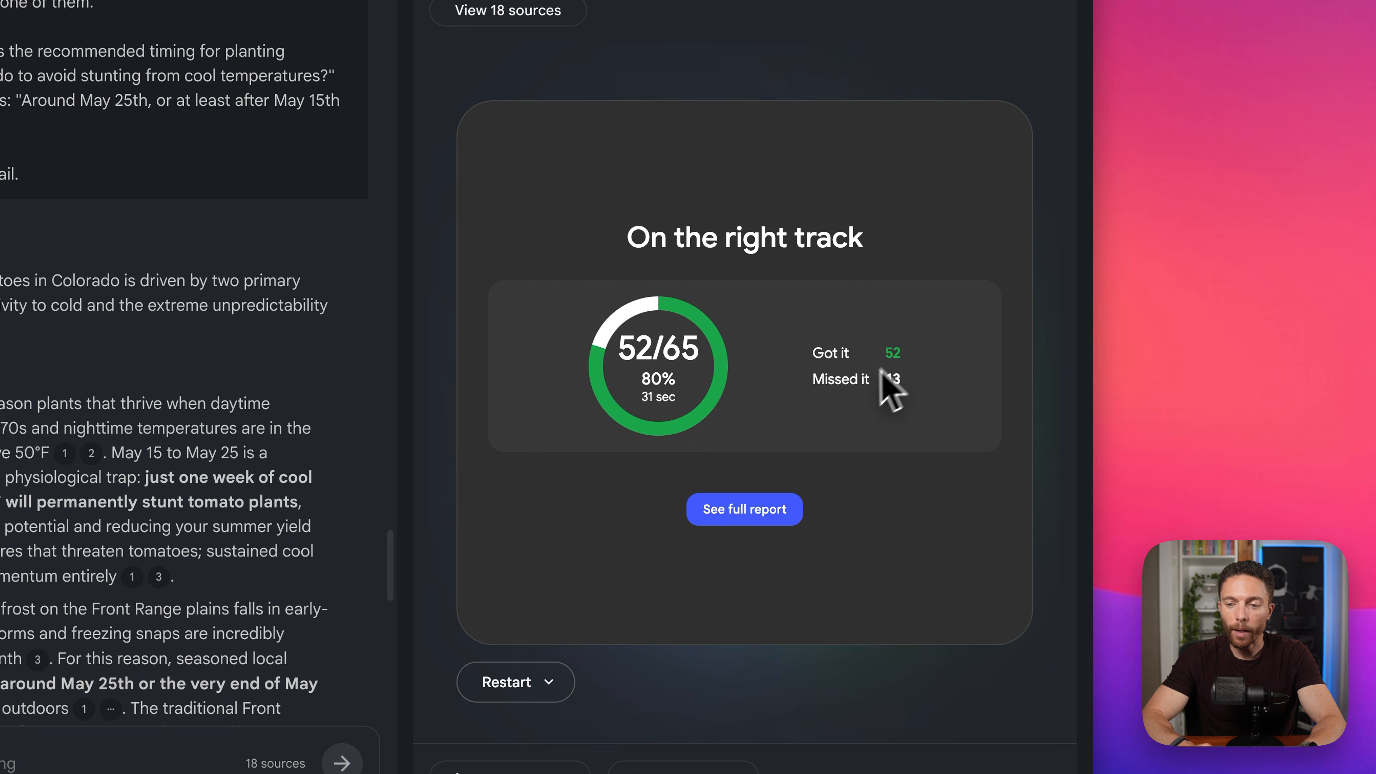
- From the full flashcard report, generate a new set on the follow-up topic Mountain Soil Chemistry with standard card count and medium difficulty
{"action": "left_click", "coordinate": [750, 512]}
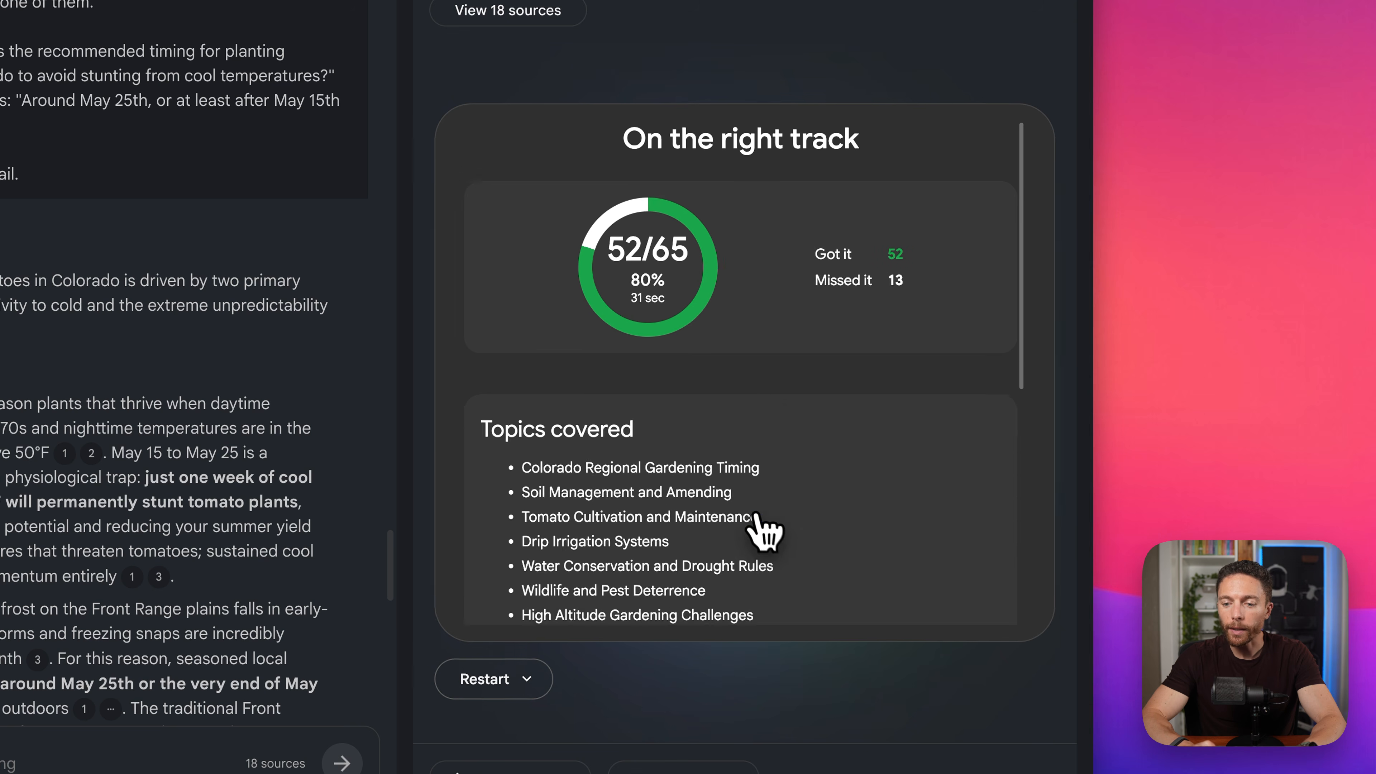
{"action": "scroll", "coordinate": [778, 404], "scroll_direction": "down", "scroll_amount": 8}
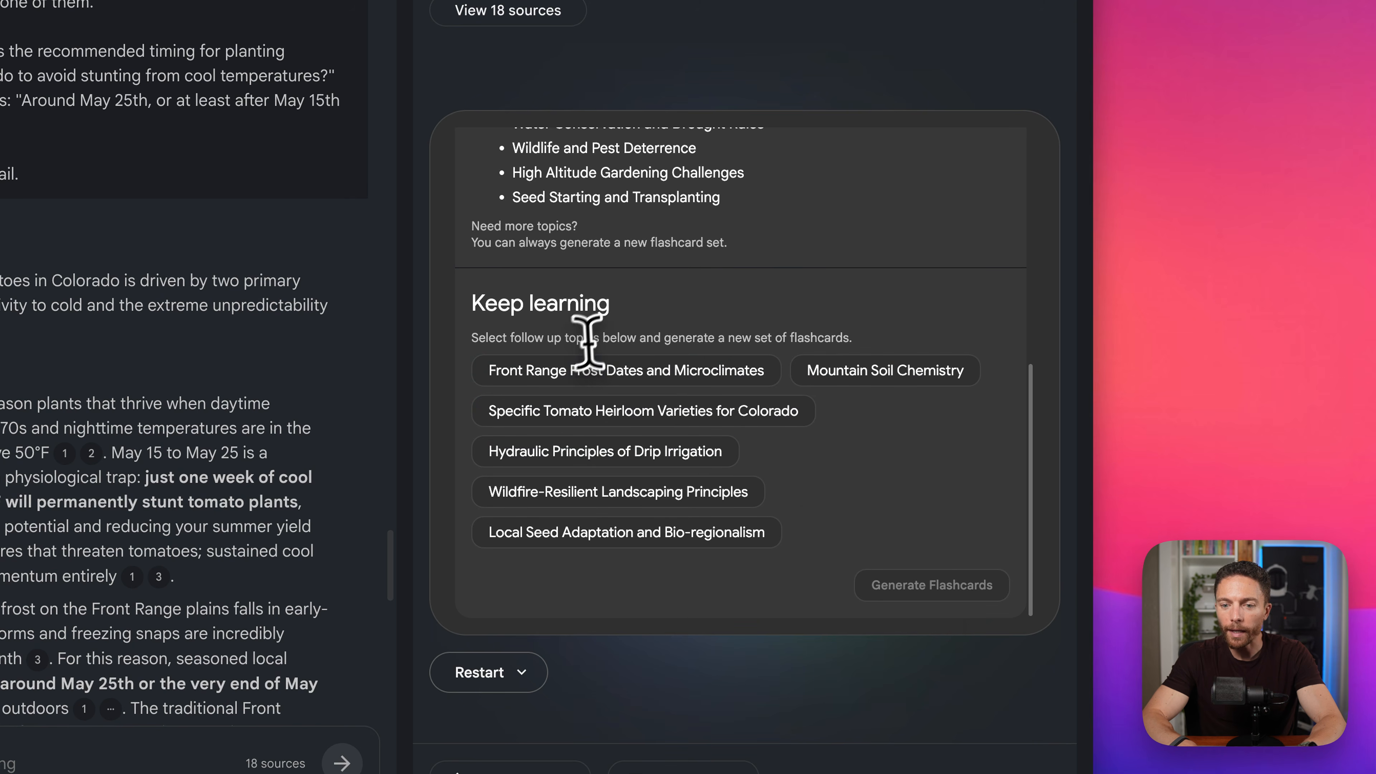
{"action": "left_click", "coordinate": [900, 383]}
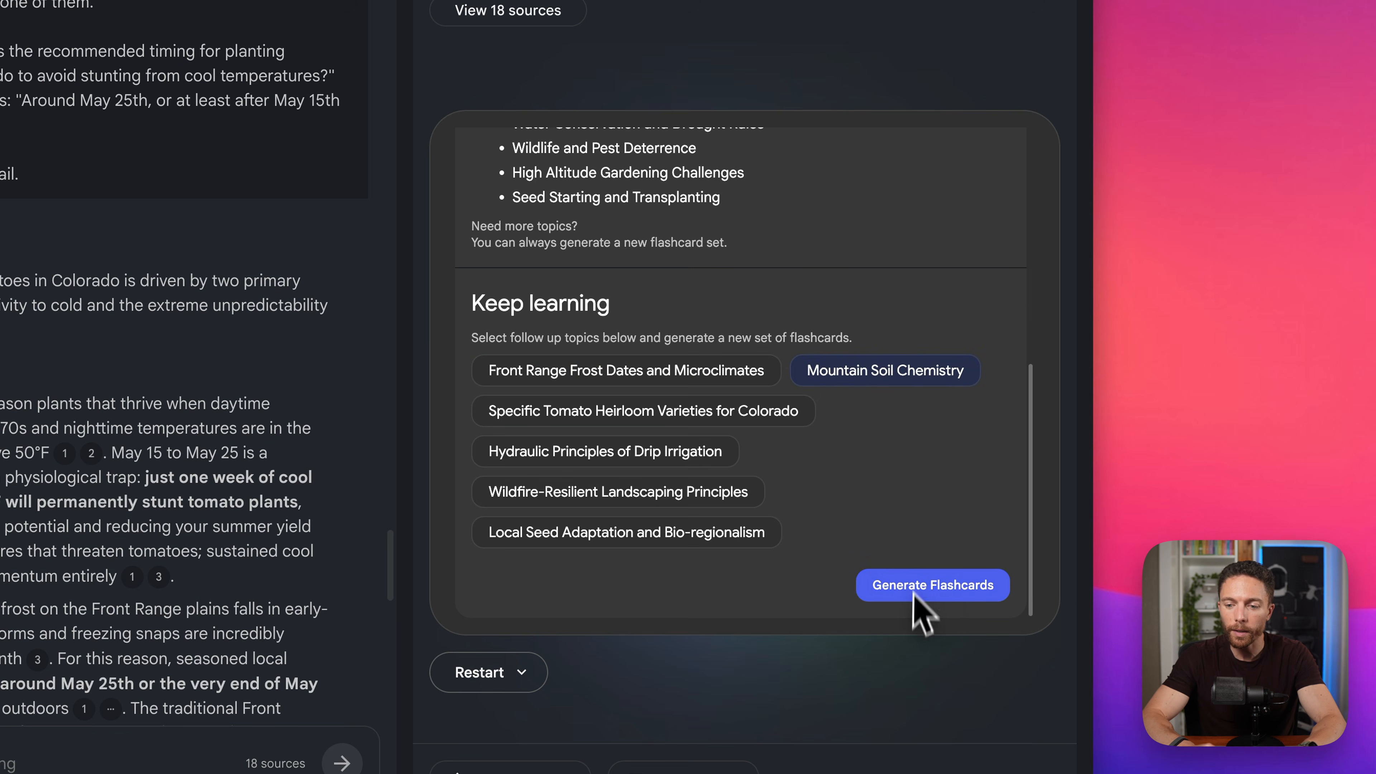
{"action": "left_click", "coordinate": [940, 587]}
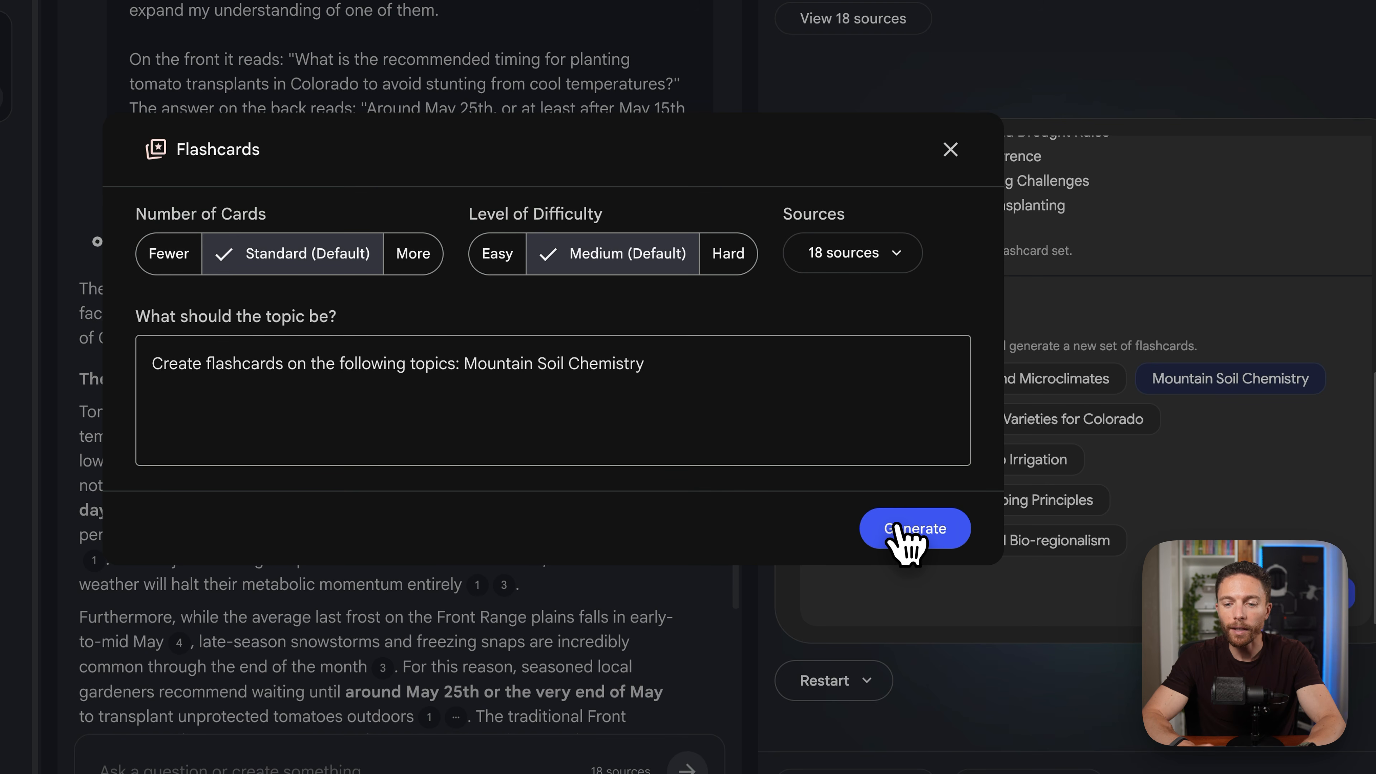
{"action": "left_click", "coordinate": [904, 528]}
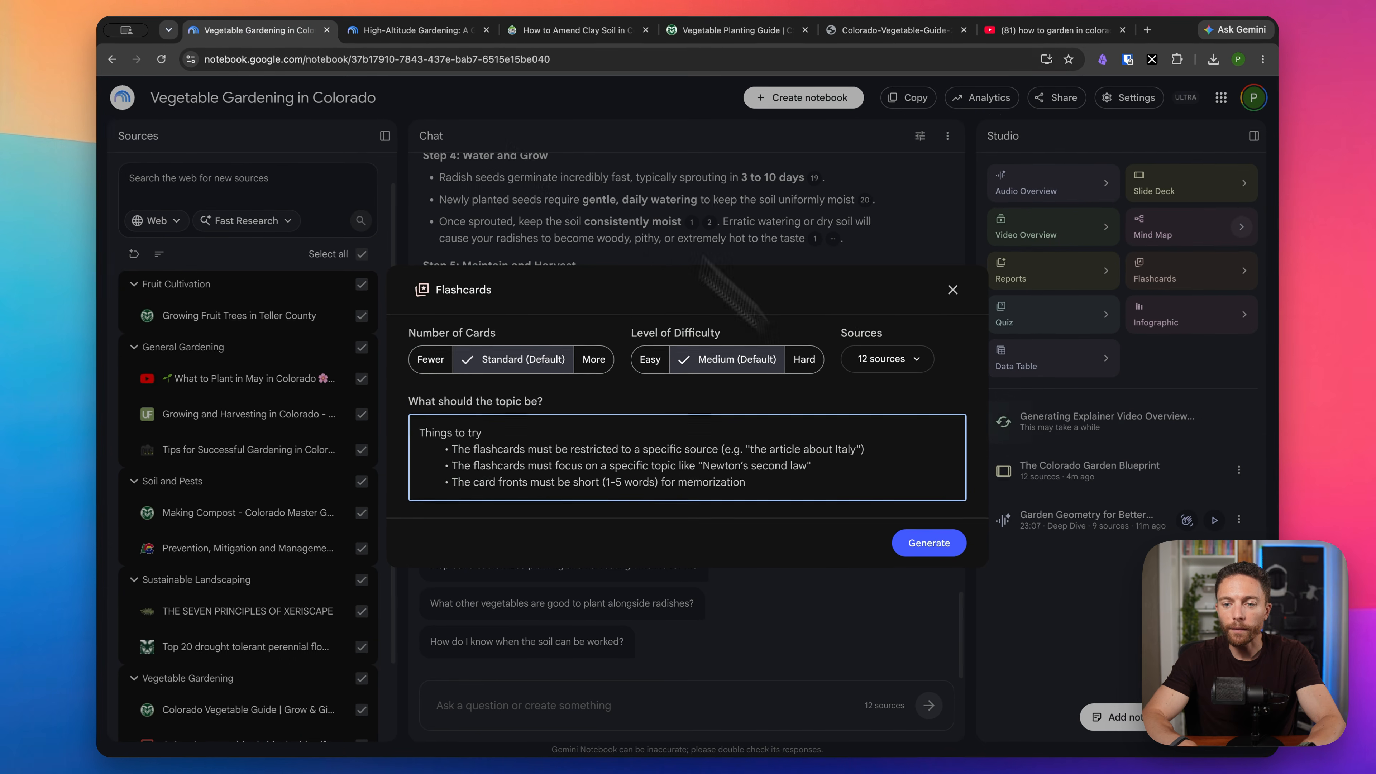
- View the quiz settings in the Vegetable Gardening in Colorado notebook and open the Gardening Quiz in the High-Altitude Gardening notebook
{"action": "left_click", "coordinate": [951, 291]}
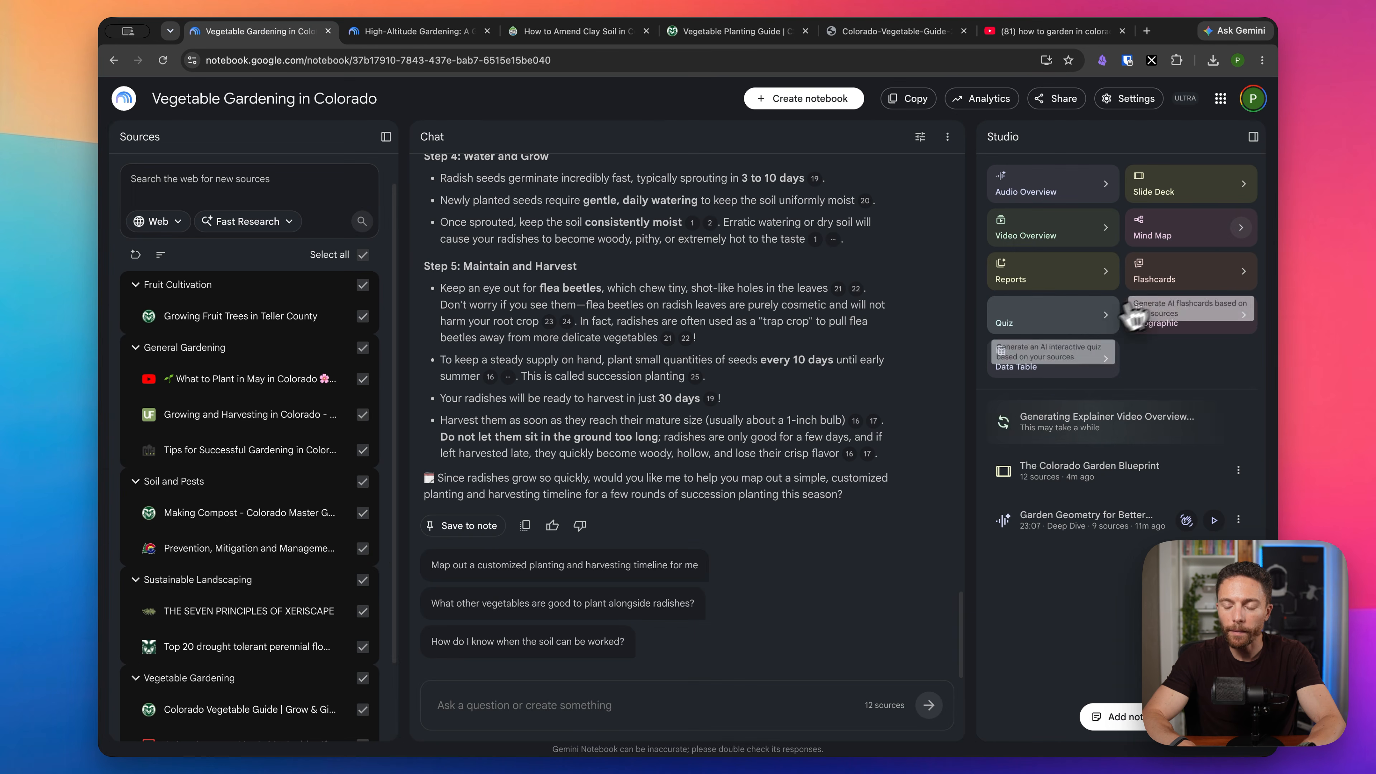
{"action": "left_click", "coordinate": [1090, 321]}
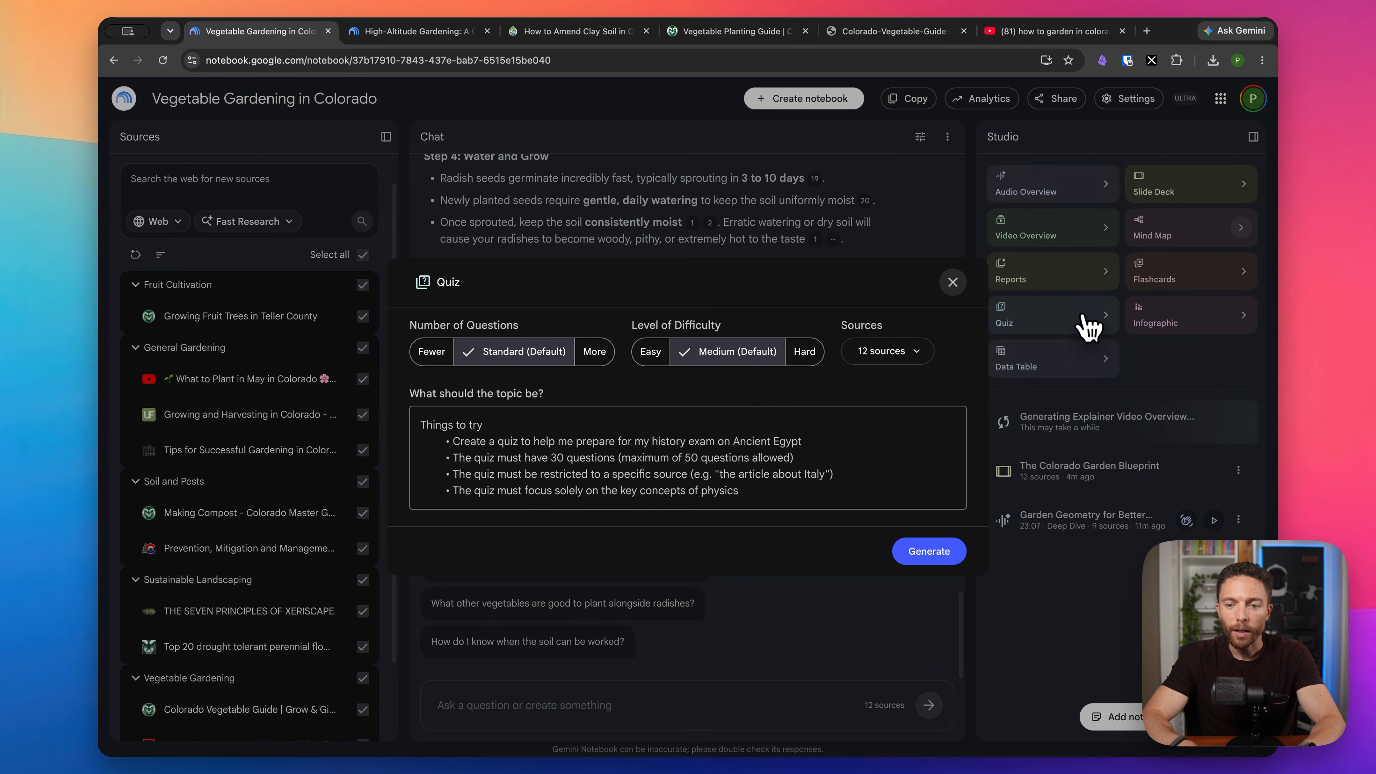
{"action": "left_click", "coordinate": [435, 38]}
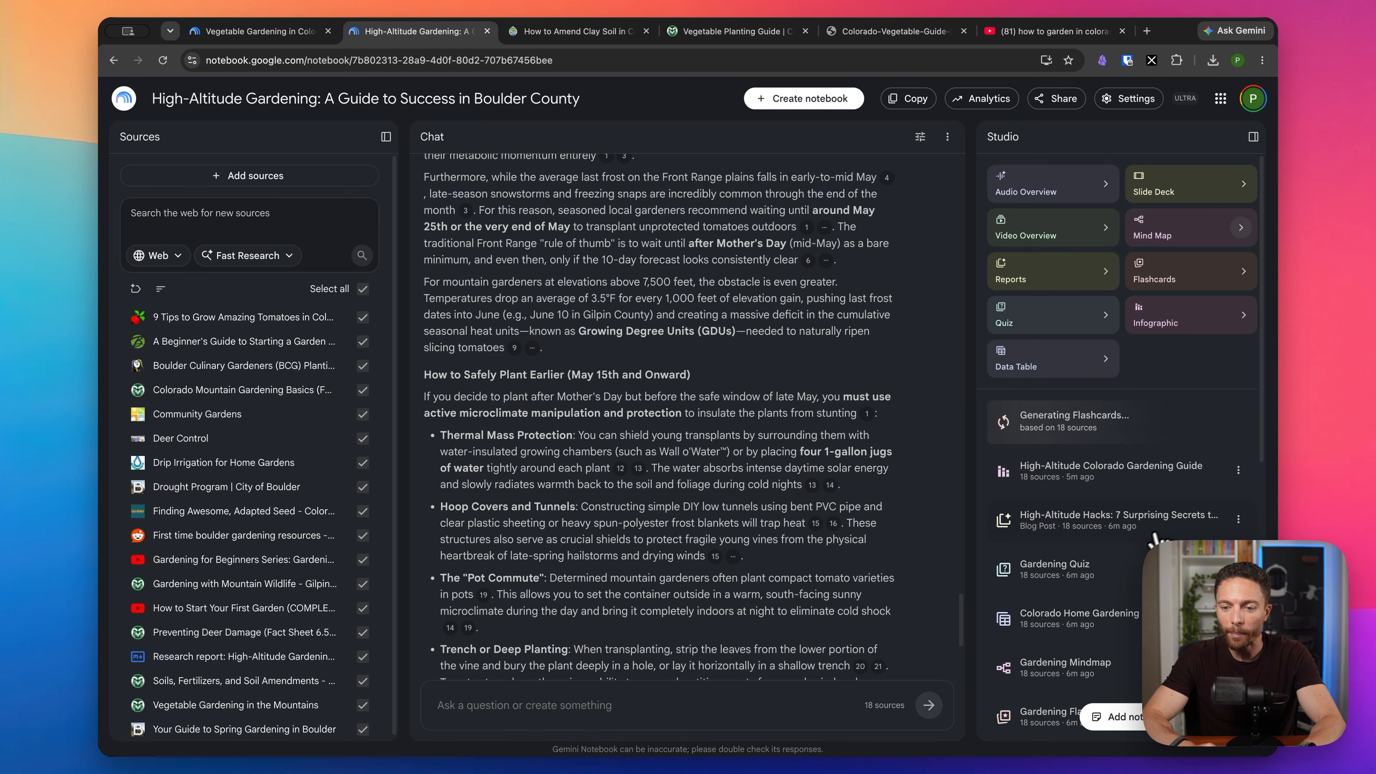
{"action": "left_click", "coordinate": [1054, 564]}
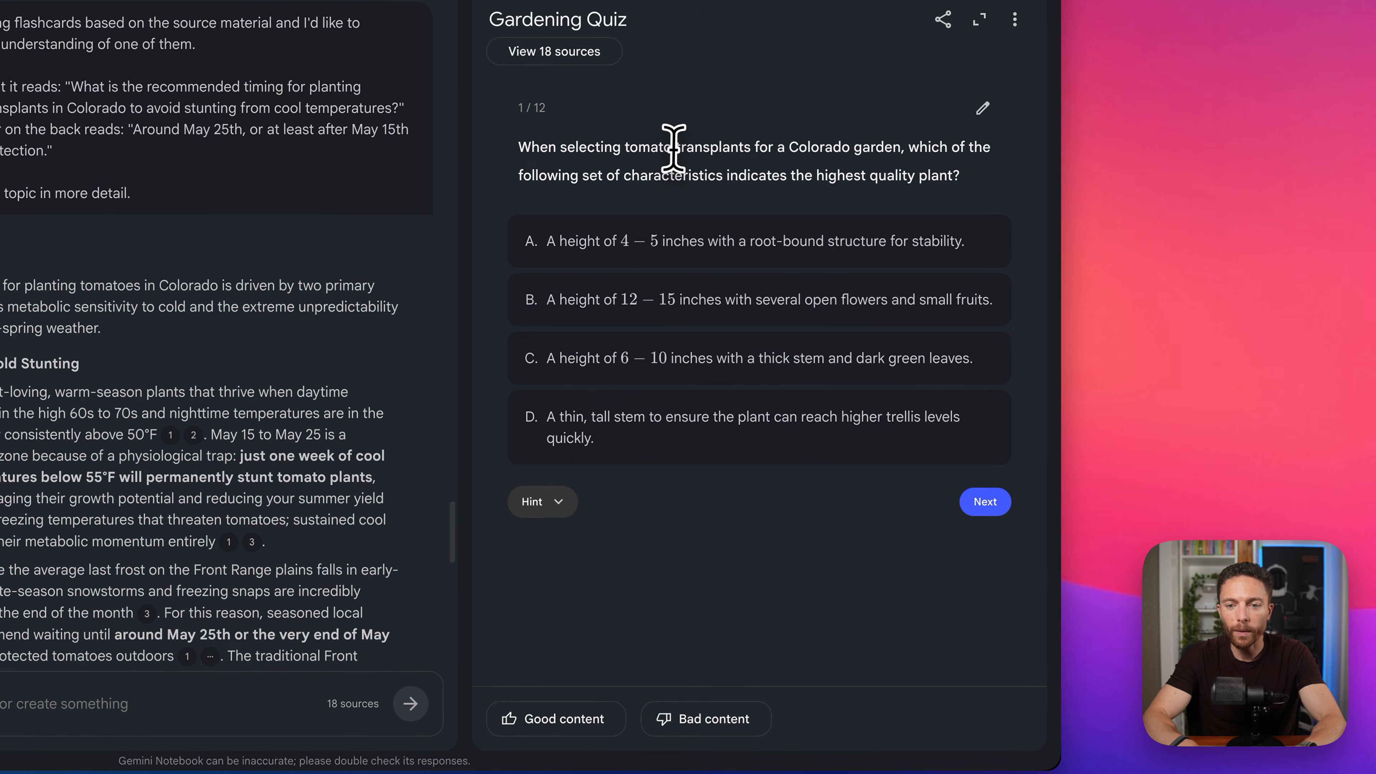
- Answer the first quiz question with option B, a height of 12–15 inches, and advance to the next question after reviewing the feedback
{"action": "left_click_drag", "start_coordinate": [660, 161], "coordinate": [760, 187]}
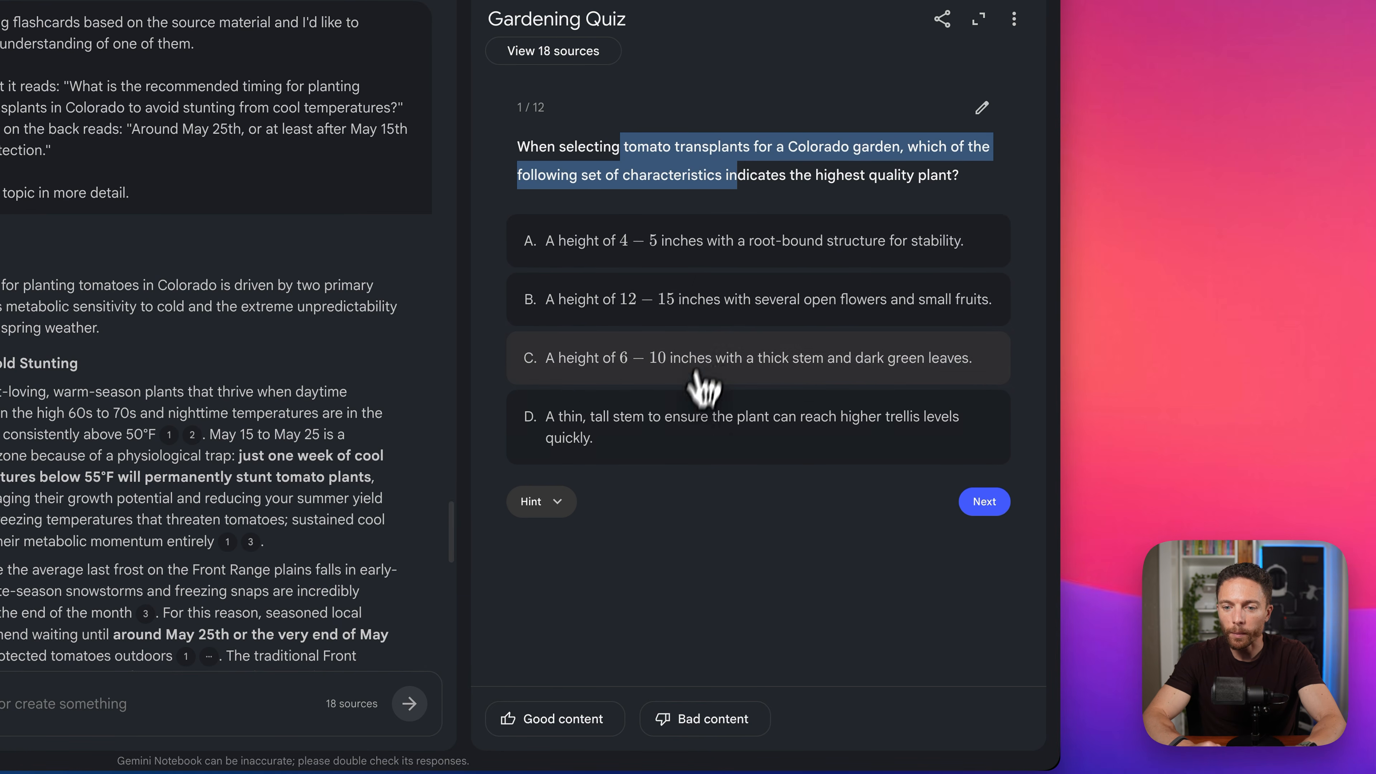
{"action": "left_click", "coordinate": [644, 301]}
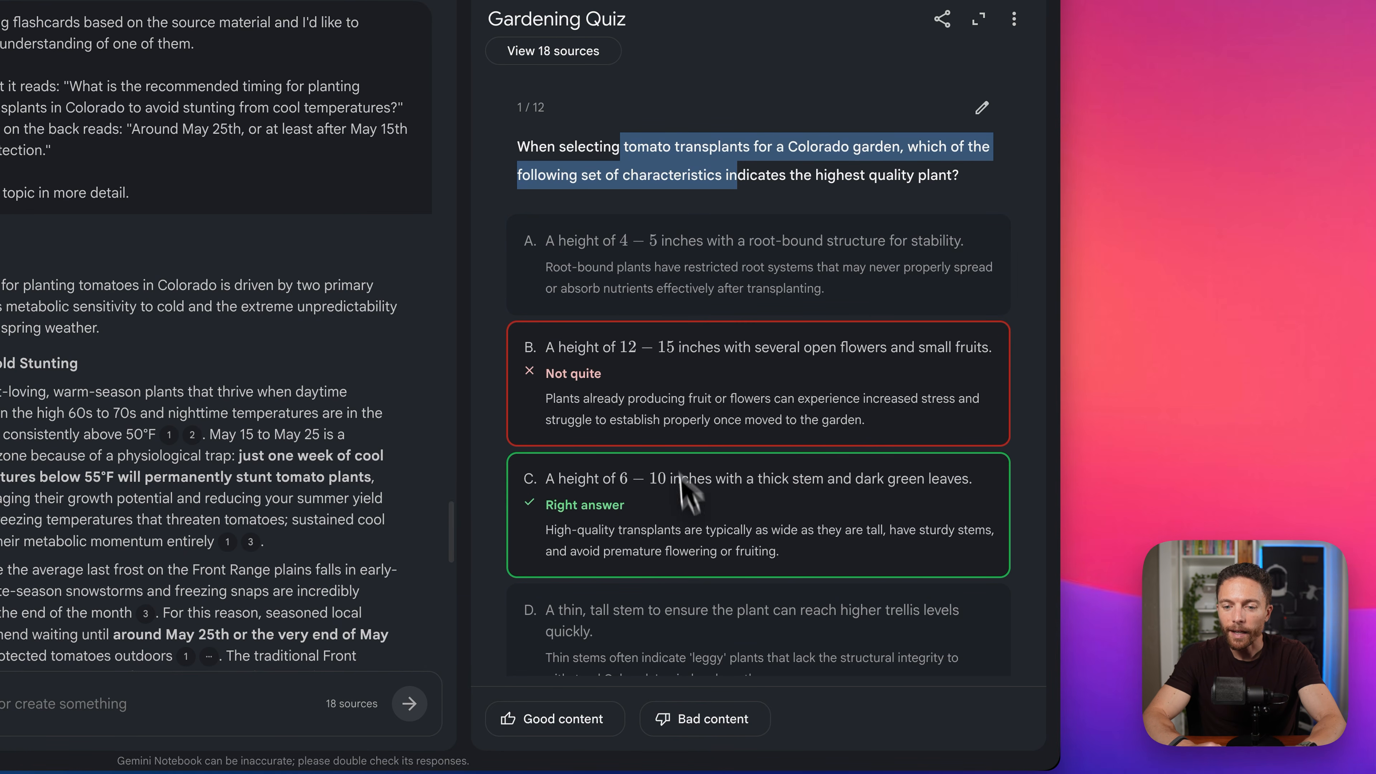
{"action": "scroll", "coordinate": [975, 374], "scroll_direction": "down", "scroll_amount": 3}
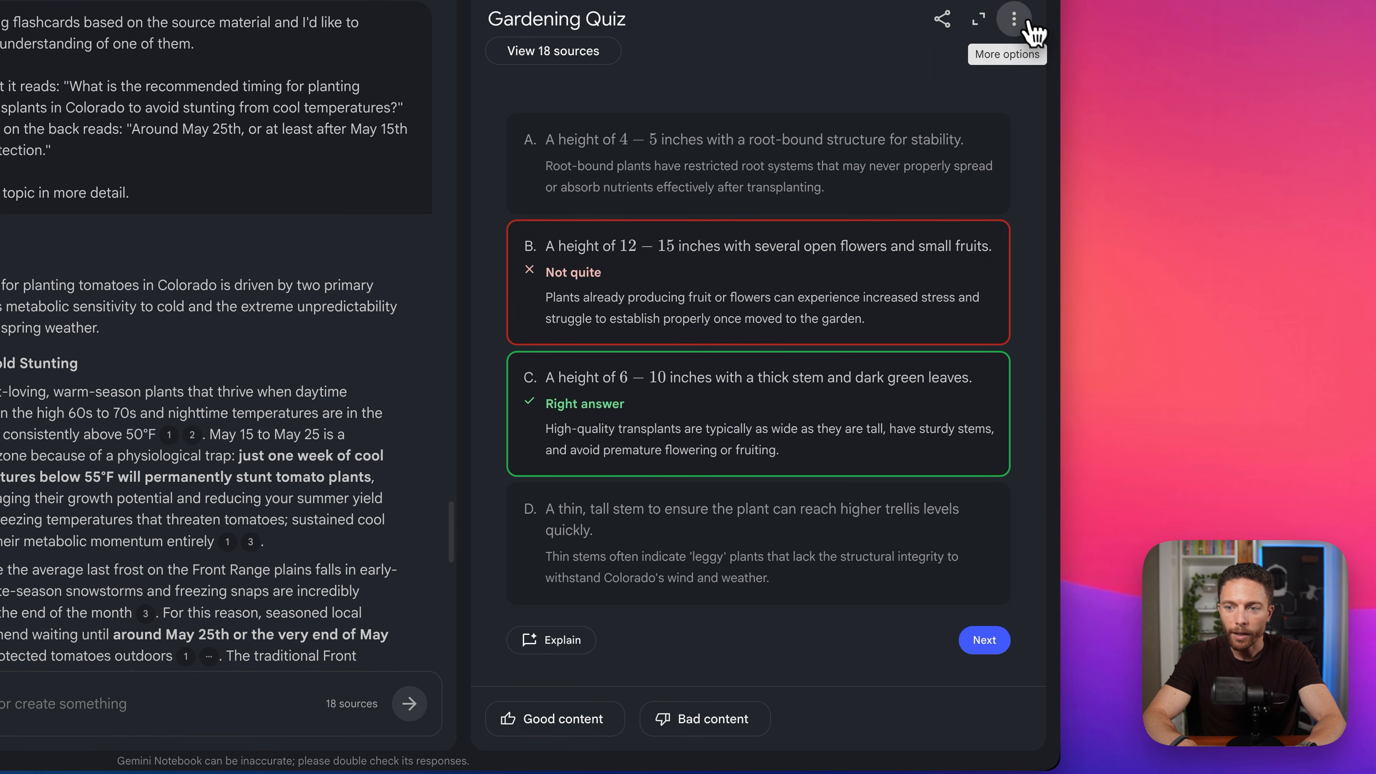
{"action": "left_click", "coordinate": [1014, 20]}
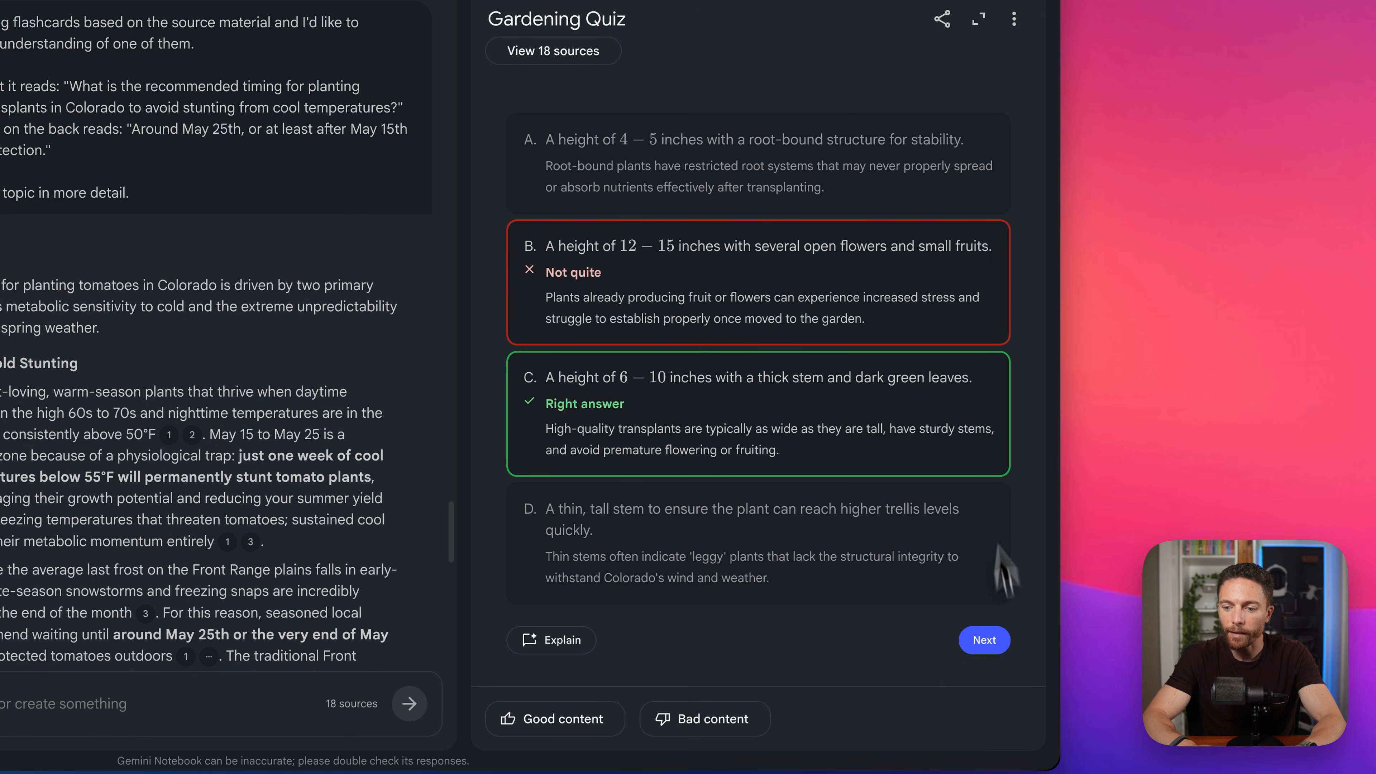
{"action": "left_click", "coordinate": [978, 642]}
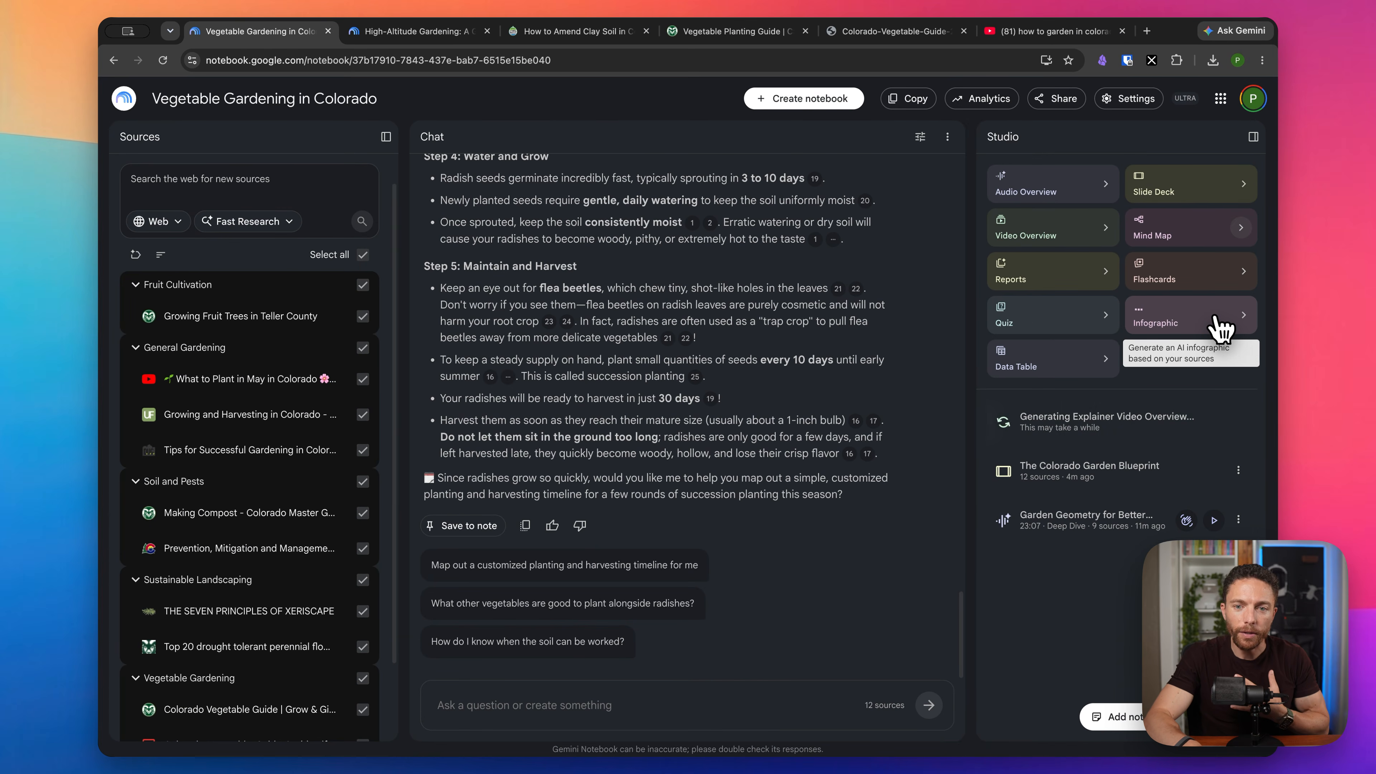
- Open the infographic settings in the Vegetable Gardening in Colorado notebook, review the visual styles and choose Kawaii
{"action": "left_click", "coordinate": [1215, 318]}
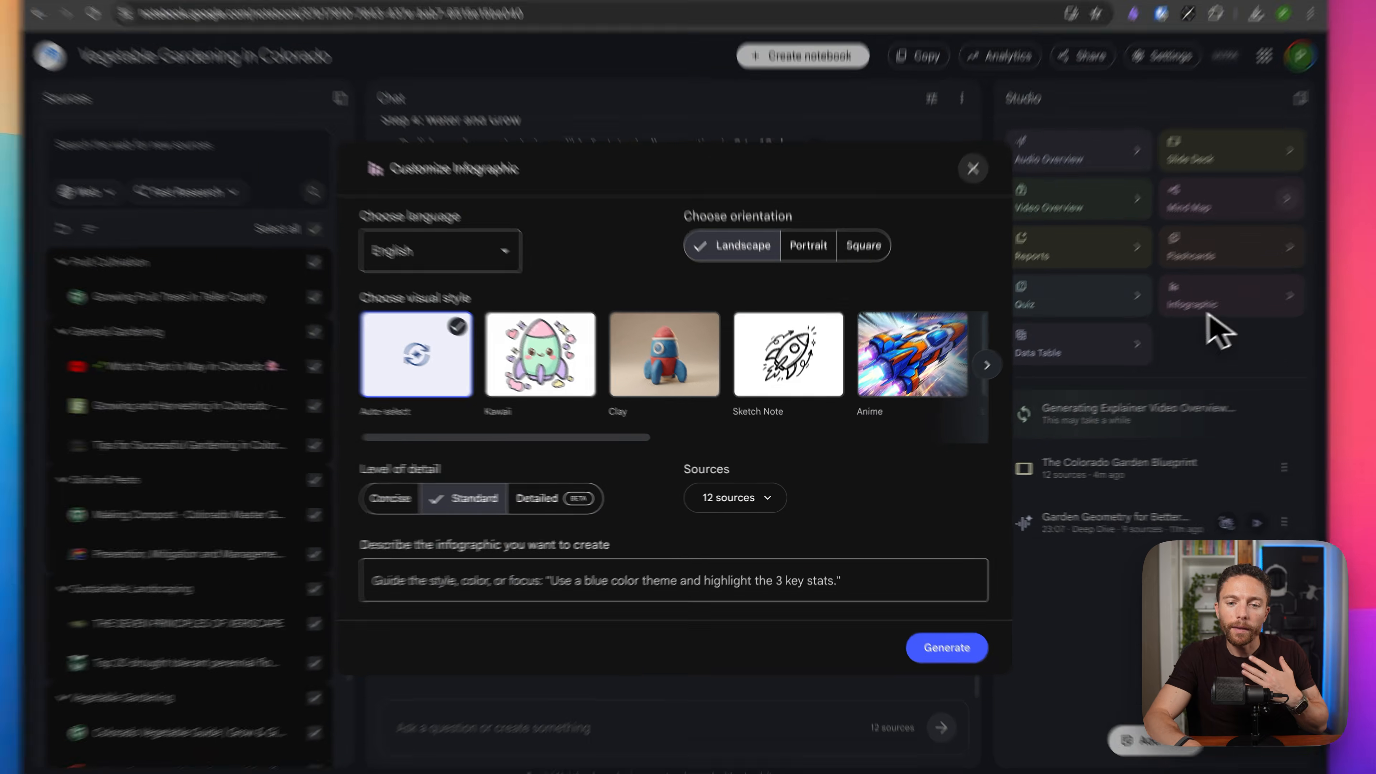
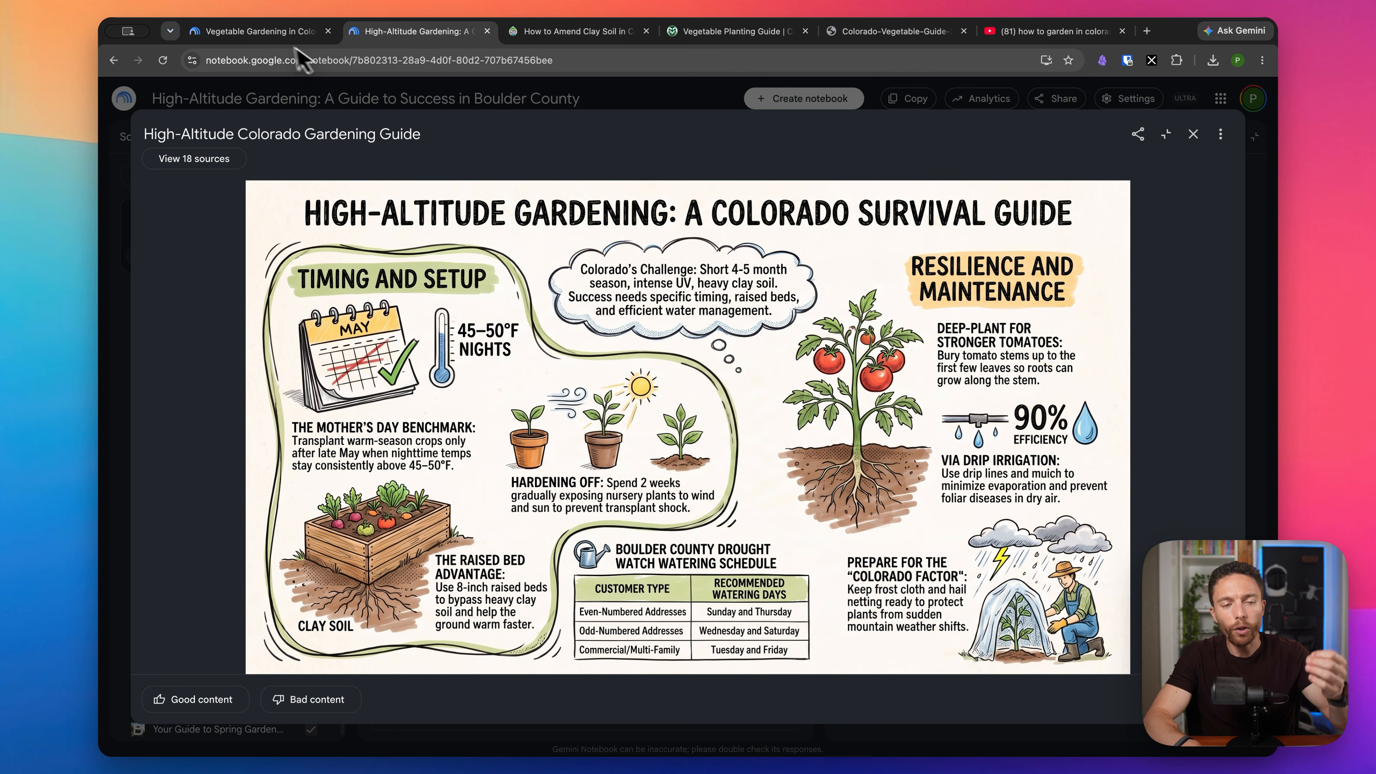
{"action": "left_click", "coordinate": [286, 36]}
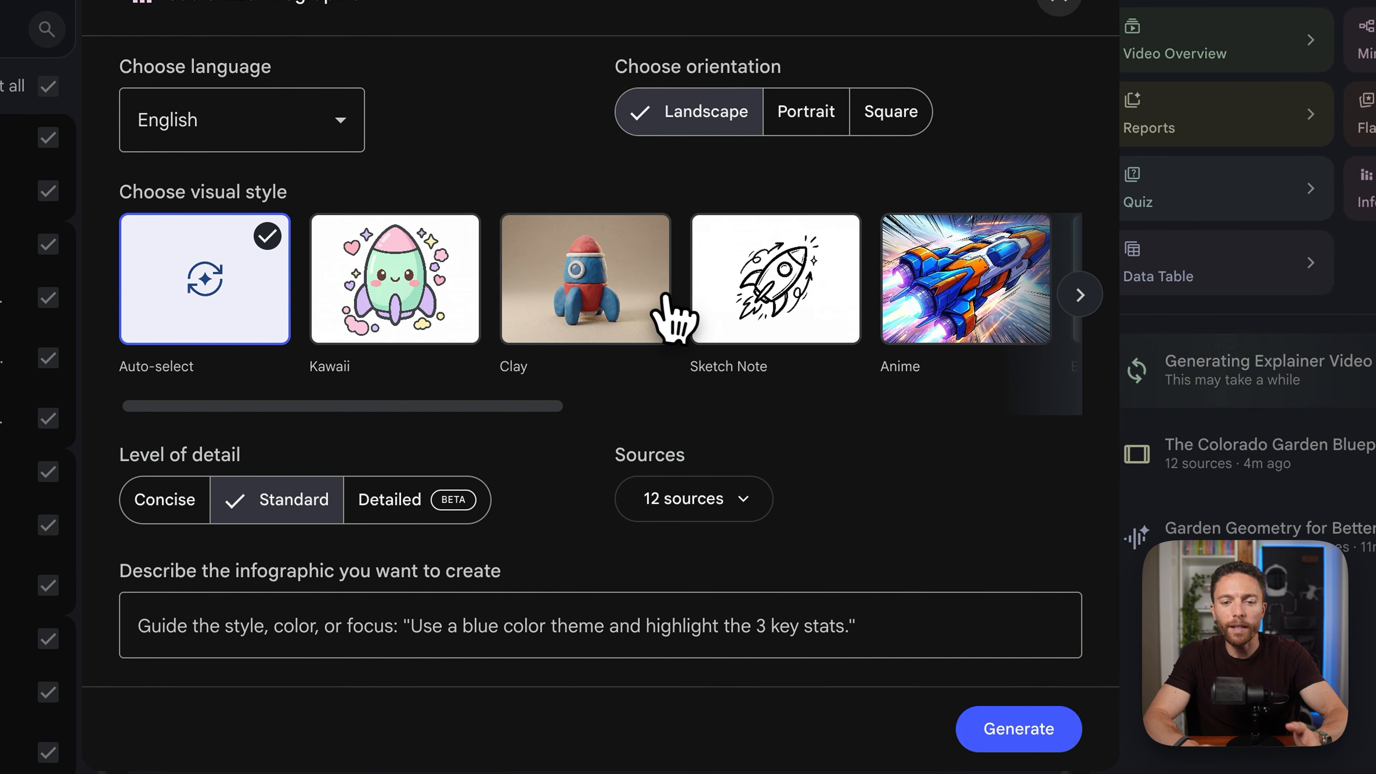
{"action": "scroll", "coordinate": [675, 317], "scroll_direction": "right", "scroll_amount": 10}
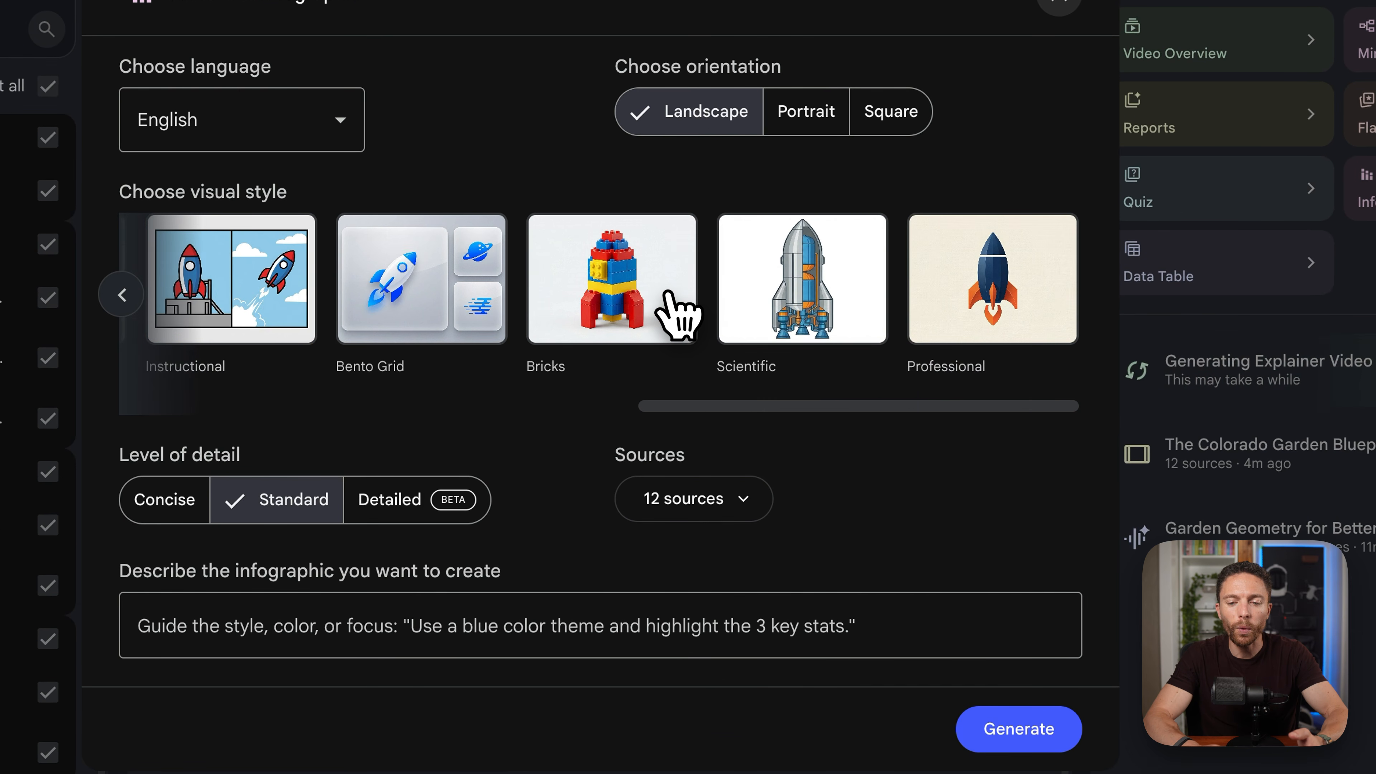
{"action": "scroll", "coordinate": [680, 317], "scroll_direction": "left", "scroll_amount": 10}
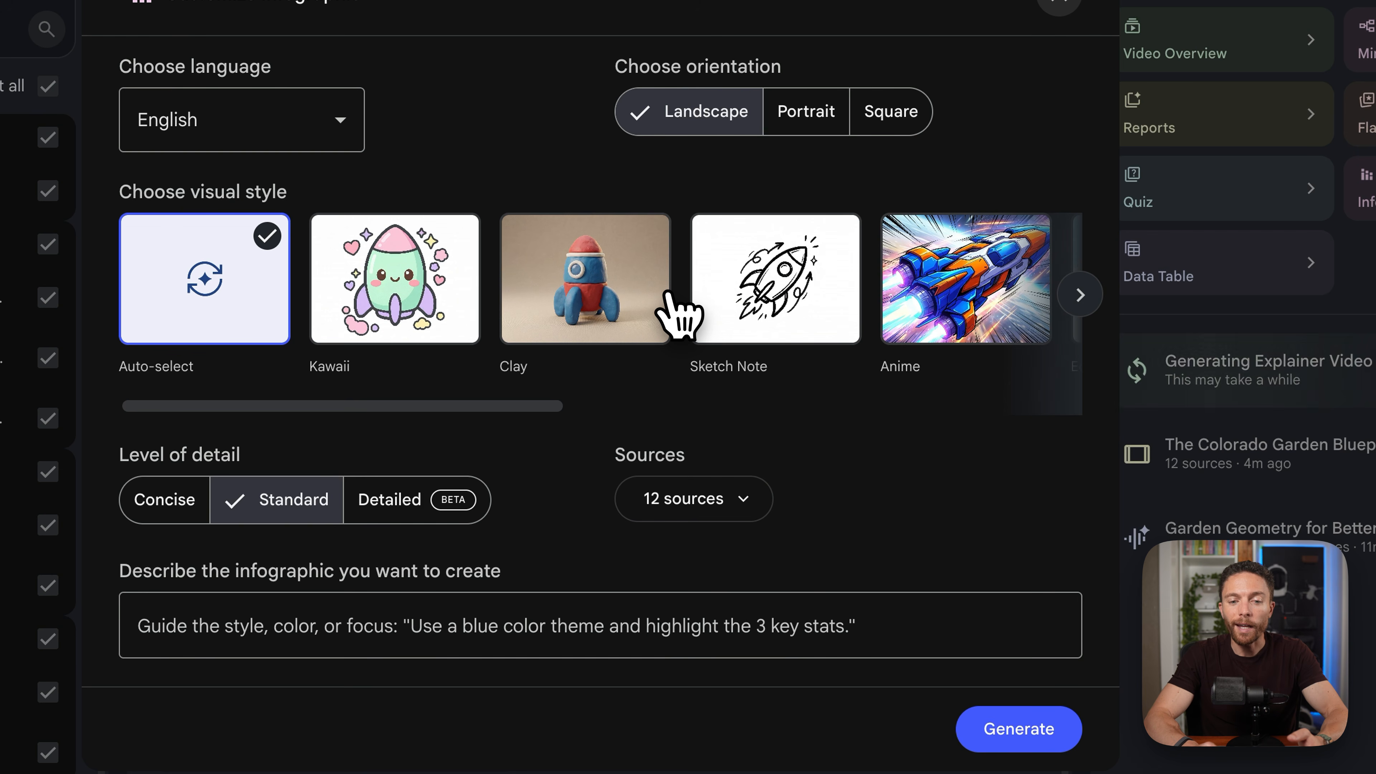
{"action": "scroll", "coordinate": [672, 295], "scroll_direction": "right", "scroll_amount": 10}
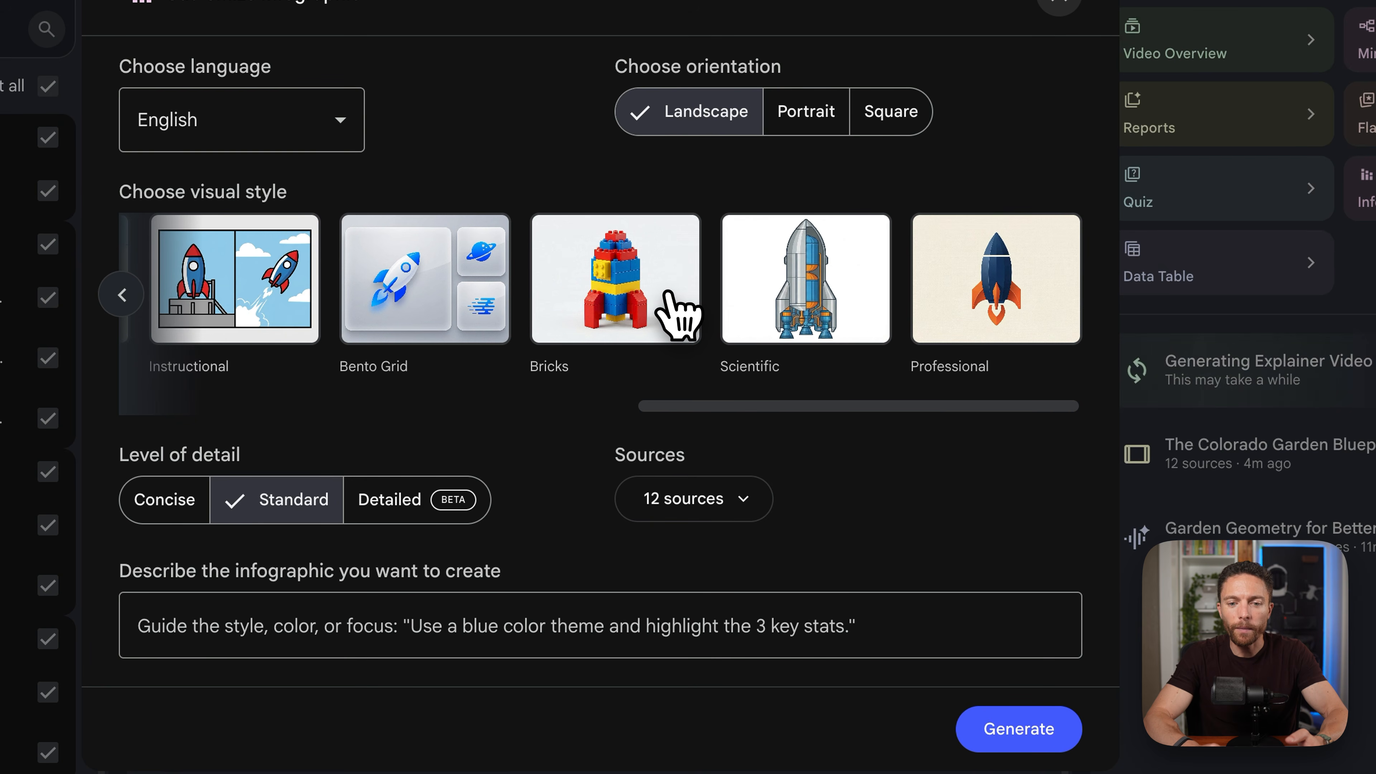
{"action": "scroll", "coordinate": [672, 295], "scroll_direction": "left", "scroll_amount": 10}
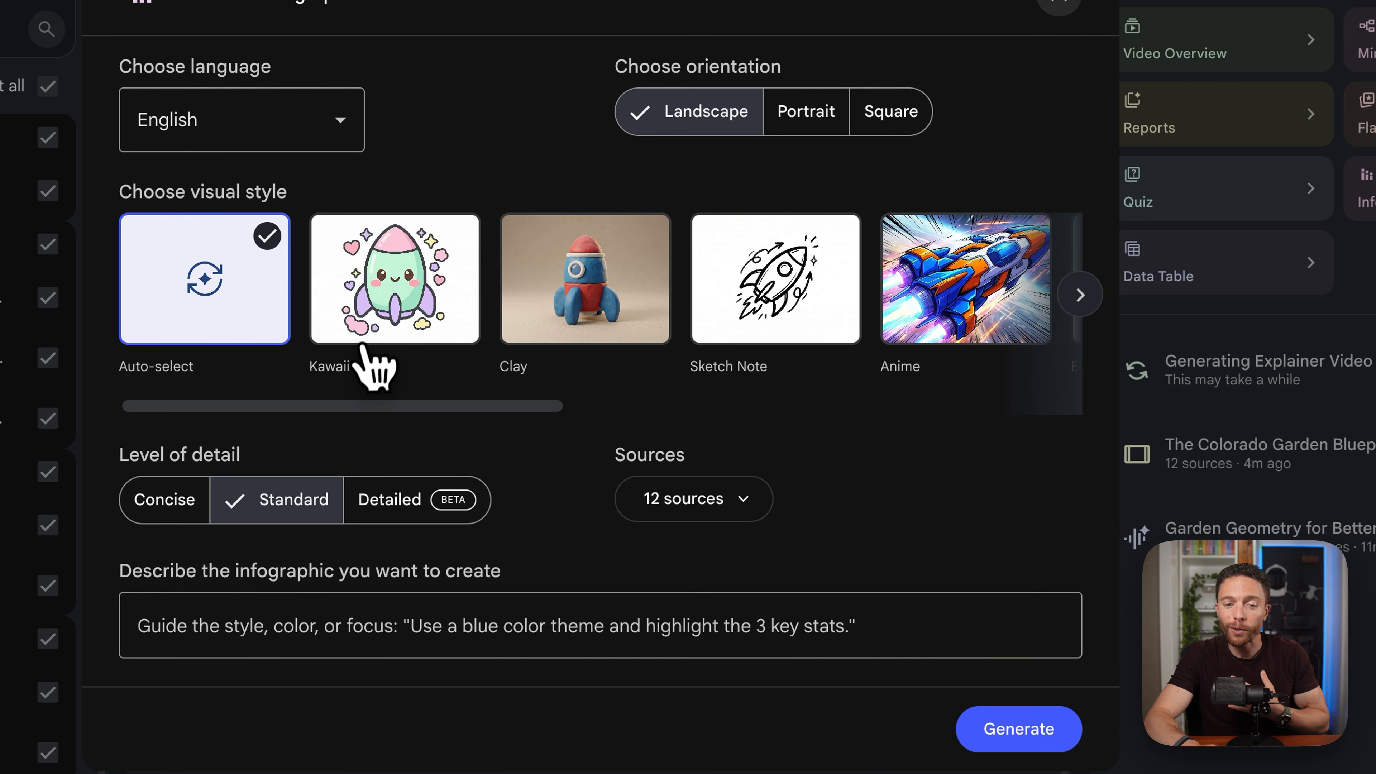
{"action": "left_click", "coordinate": [391, 313]}
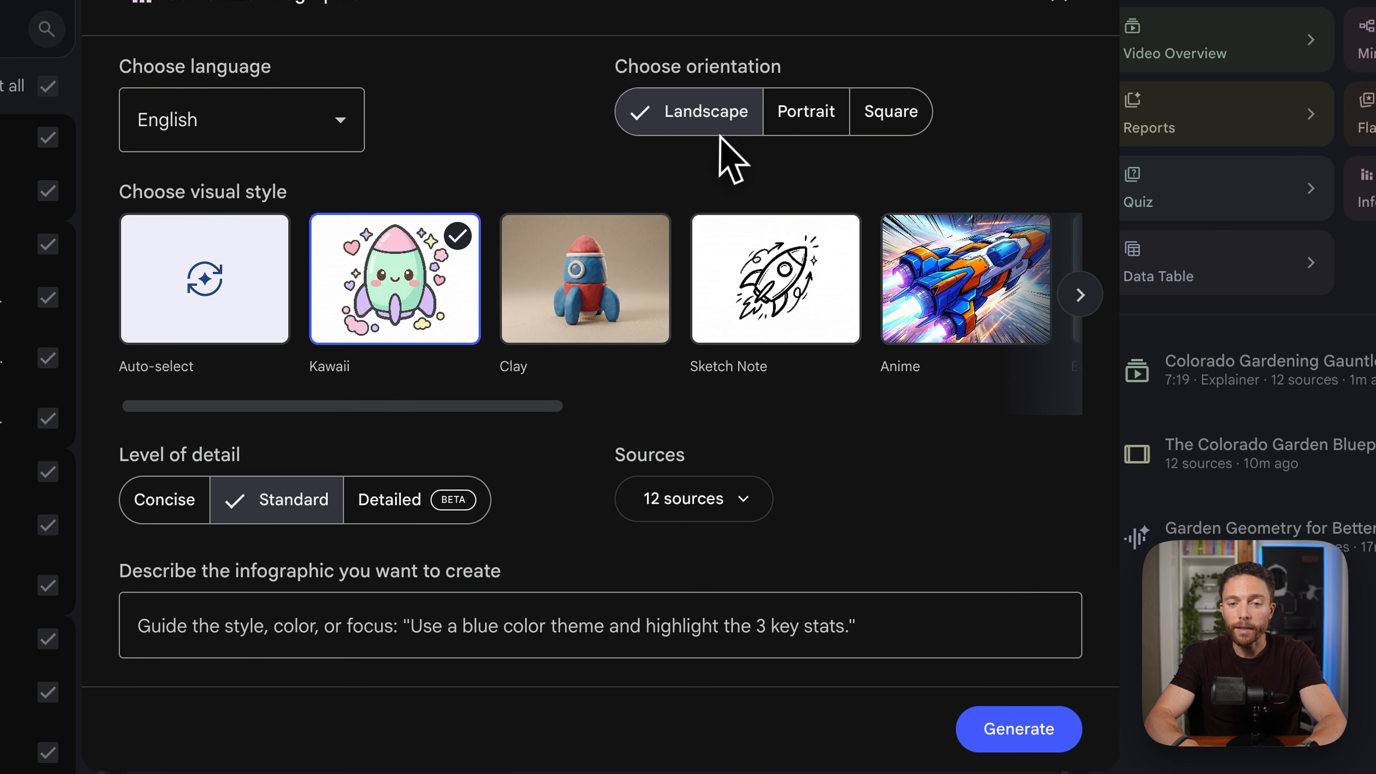
- Try the Portrait and Square orientations for the infographic and set it back to Landscape
{"action": "left_click", "coordinate": [820, 131]}
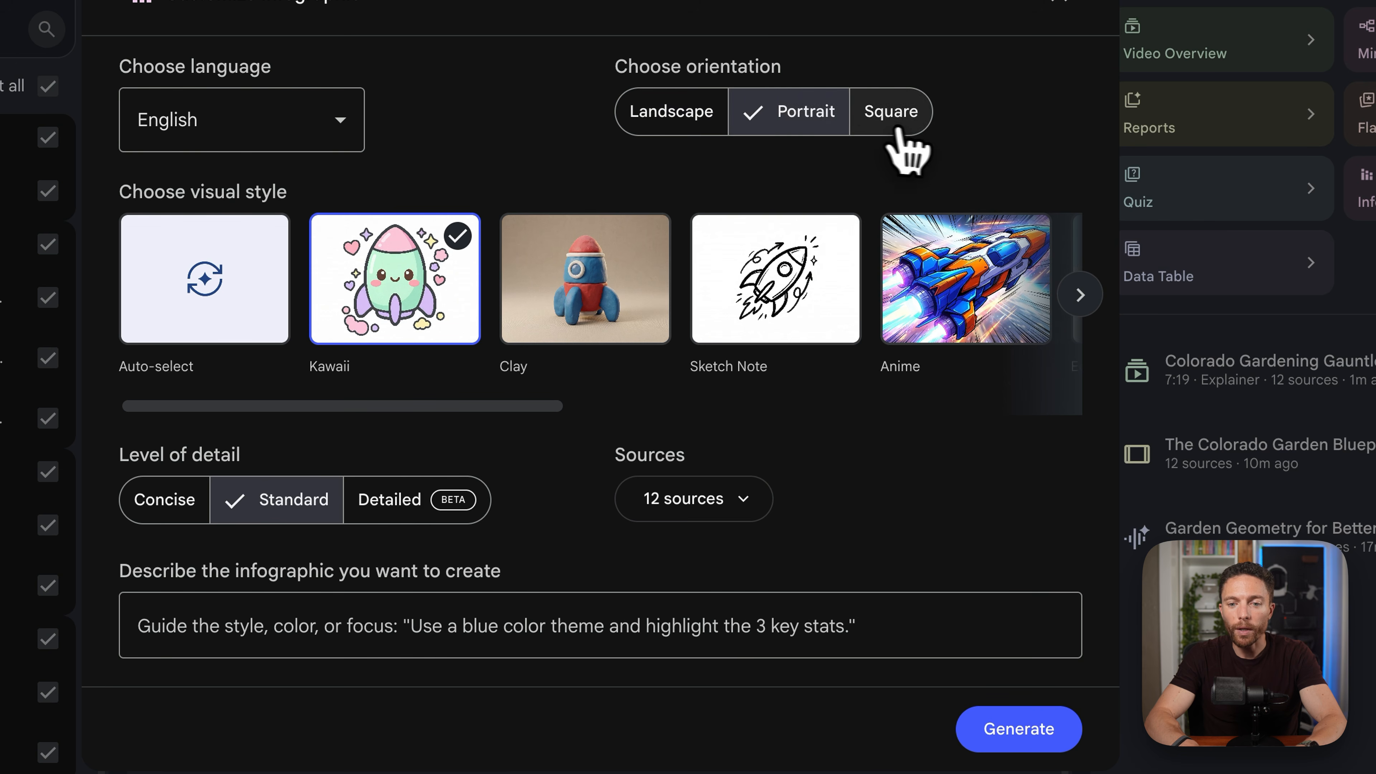
{"action": "left_click", "coordinate": [892, 133]}
{"action": "left_click", "coordinate": [670, 133]}
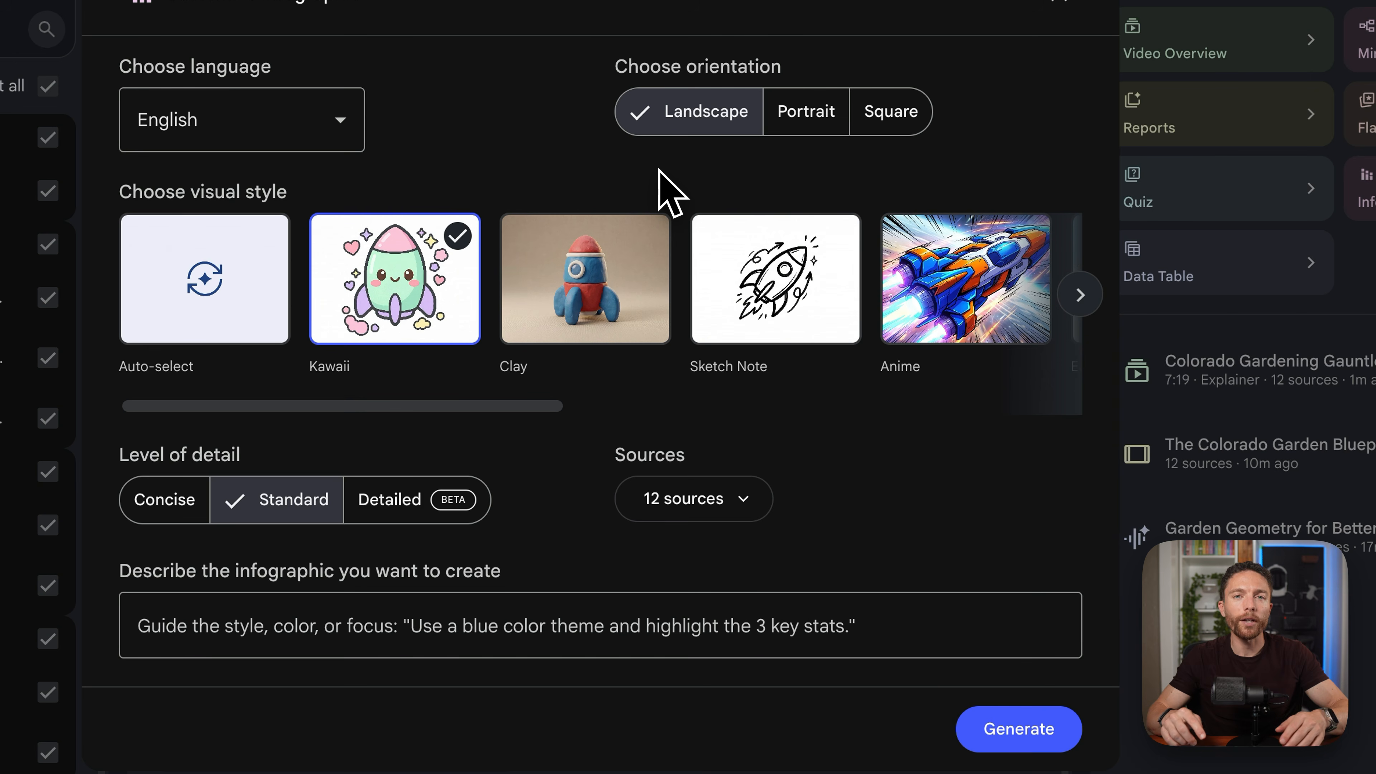
{"action": "left_click", "coordinate": [799, 122]}
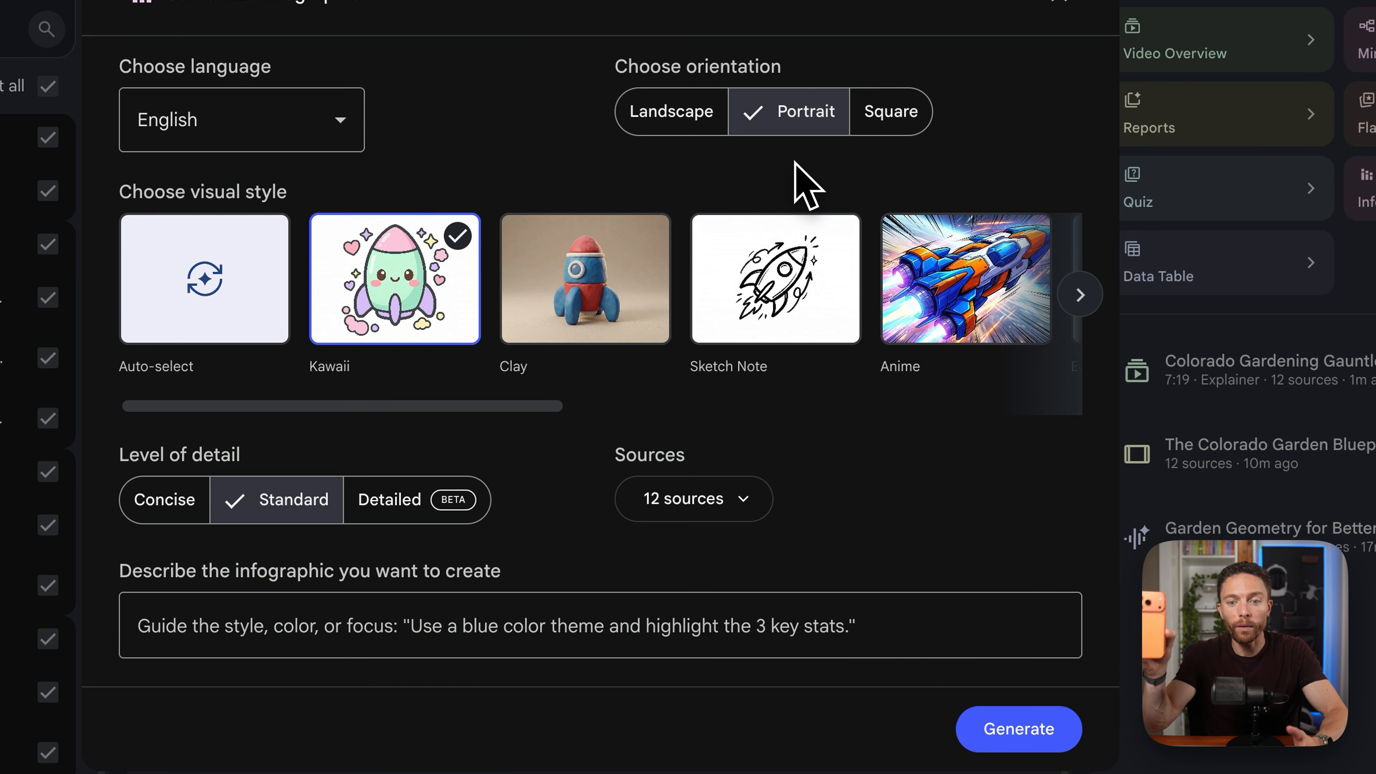
{"action": "left_click", "coordinate": [891, 113]}
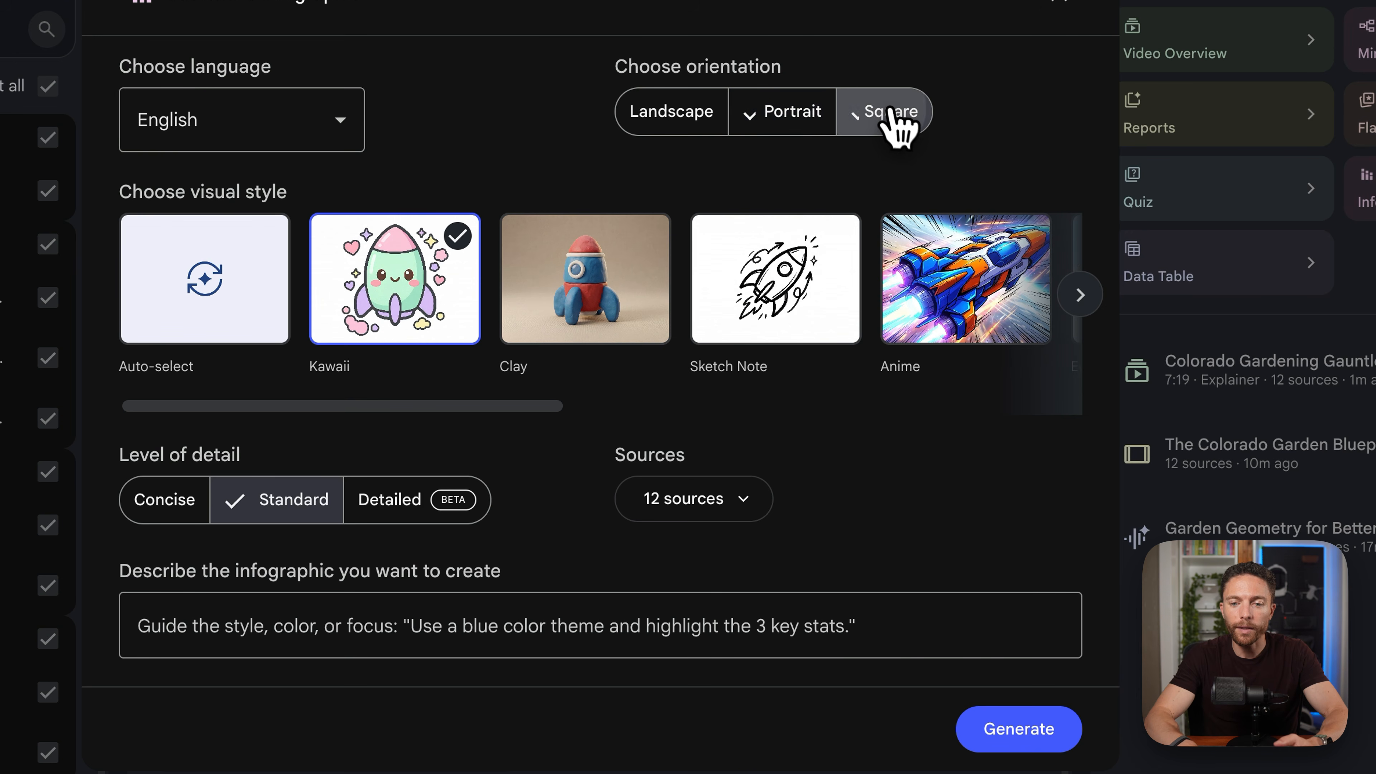
{"action": "left_click", "coordinate": [672, 120]}
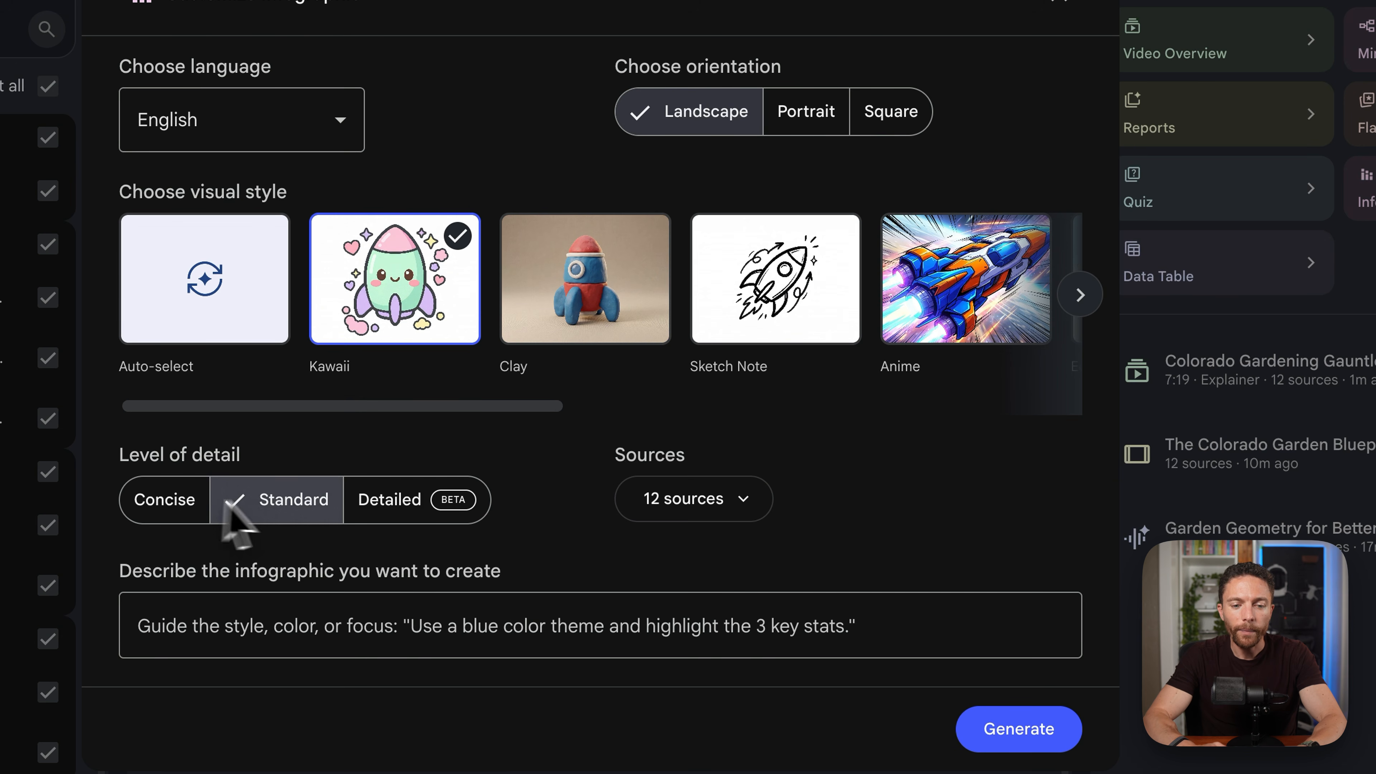
- Try the Concise and Detailed levels of detail for the infographic
{"action": "left_click", "coordinate": [259, 501]}
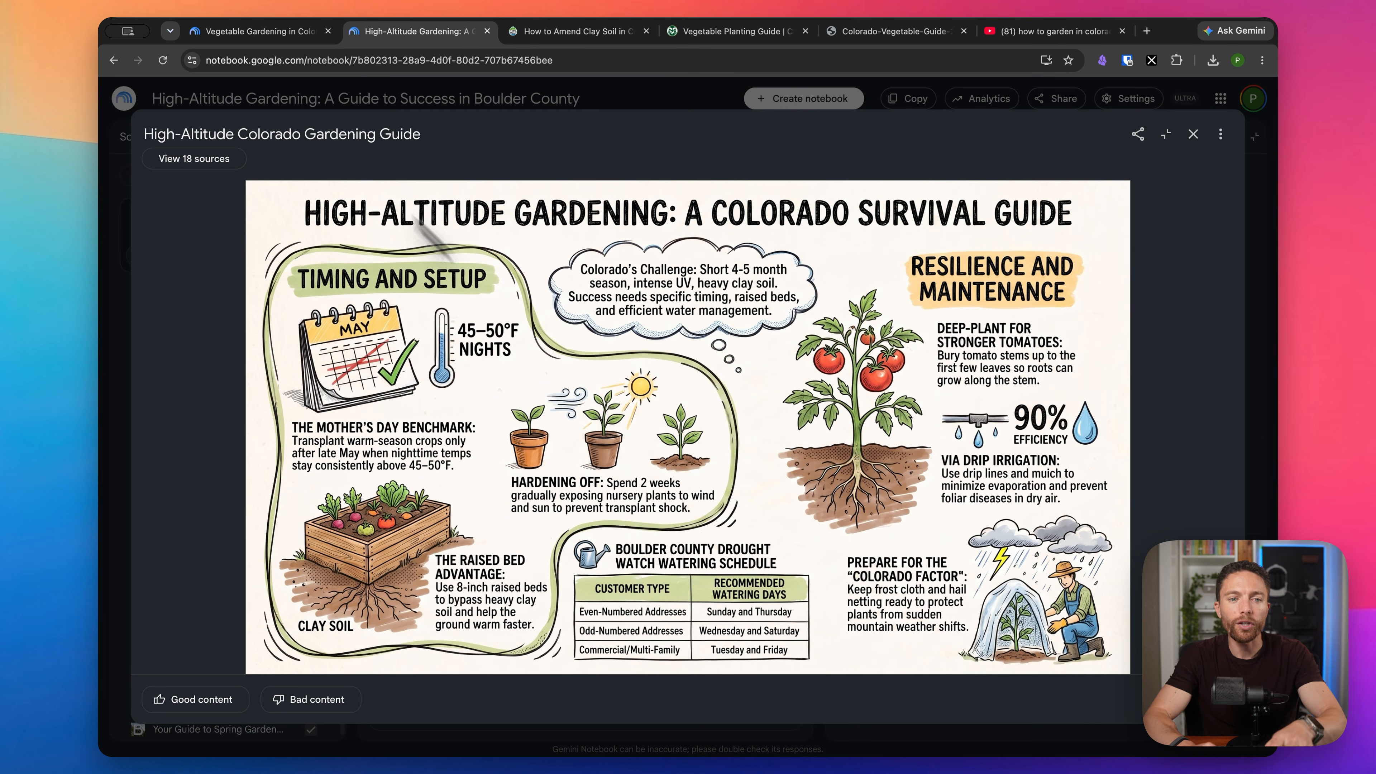
{"action": "left_click", "coordinate": [299, 34]}
{"action": "left_click", "coordinate": [448, 508]}
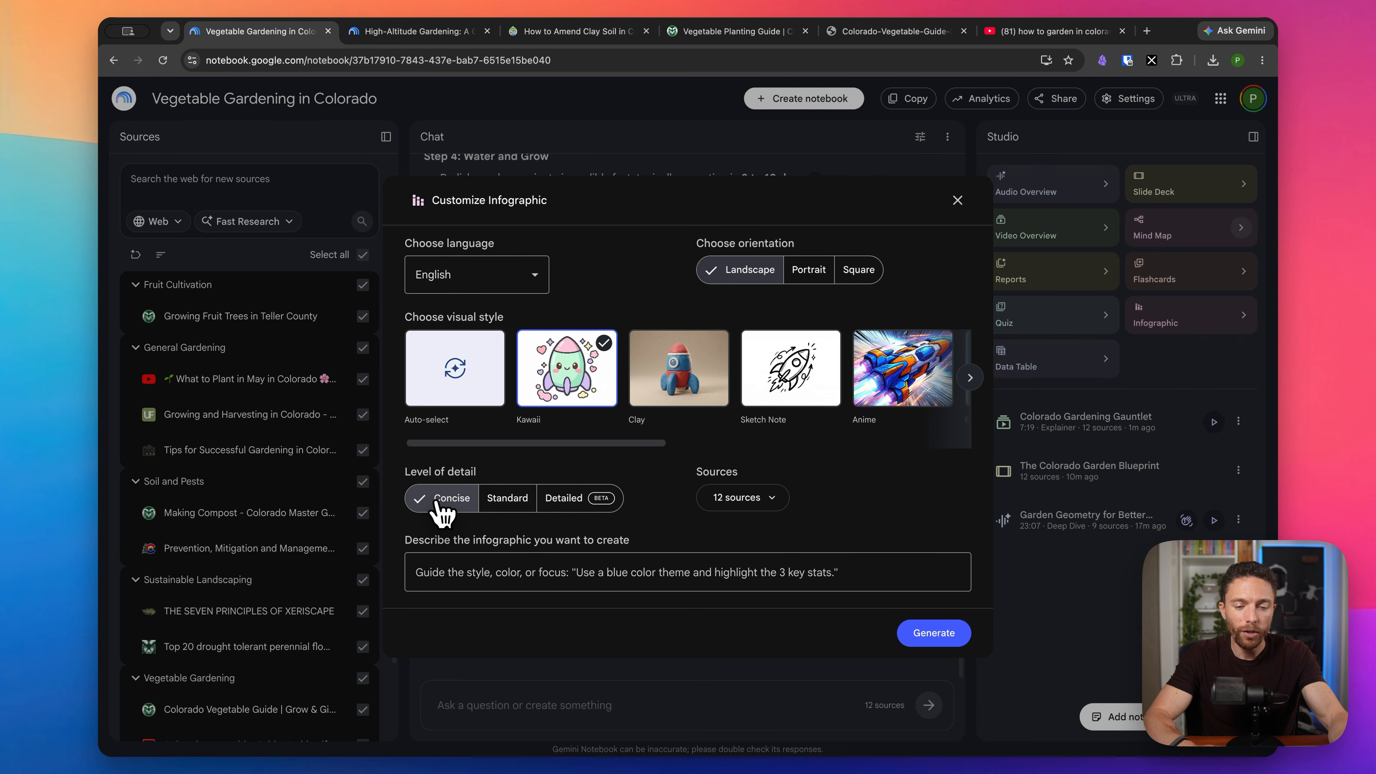
{"action": "left_click", "coordinate": [591, 505]}
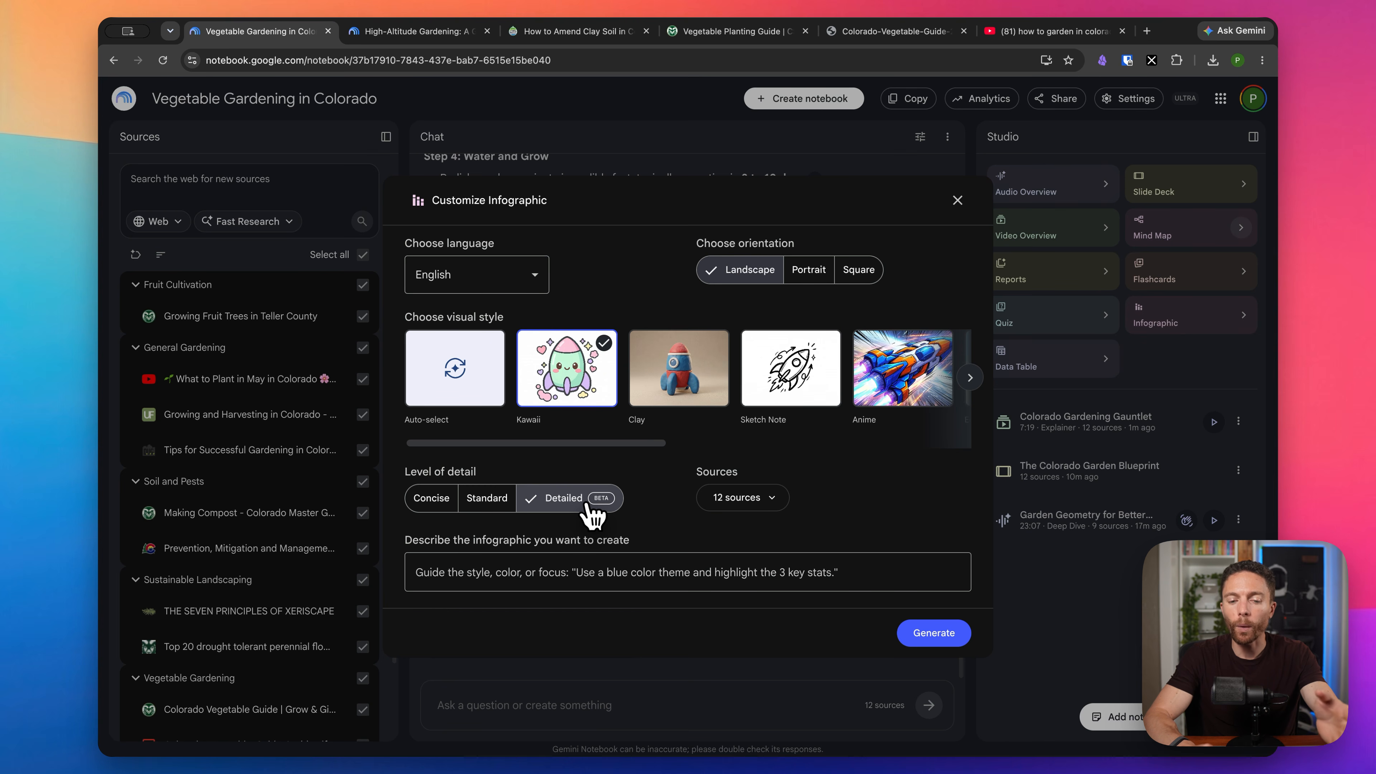
- Check the finished infographic in the High-Altitude Gardening notebook, then set the new infographic's level of detail to Standard and generate it
{"action": "left_click", "coordinate": [415, 31]}
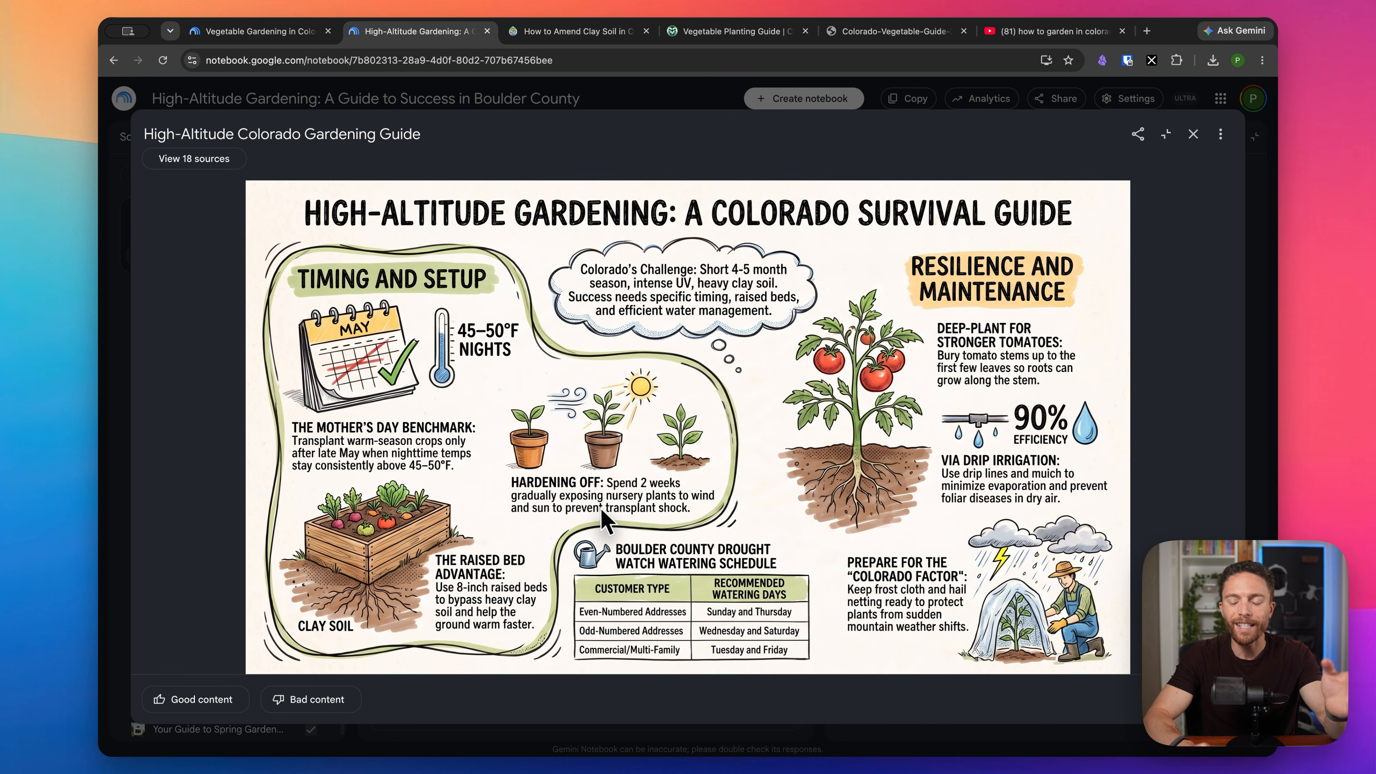
{"action": "left_click", "coordinate": [283, 37]}
{"action": "left_click", "coordinate": [496, 501]}
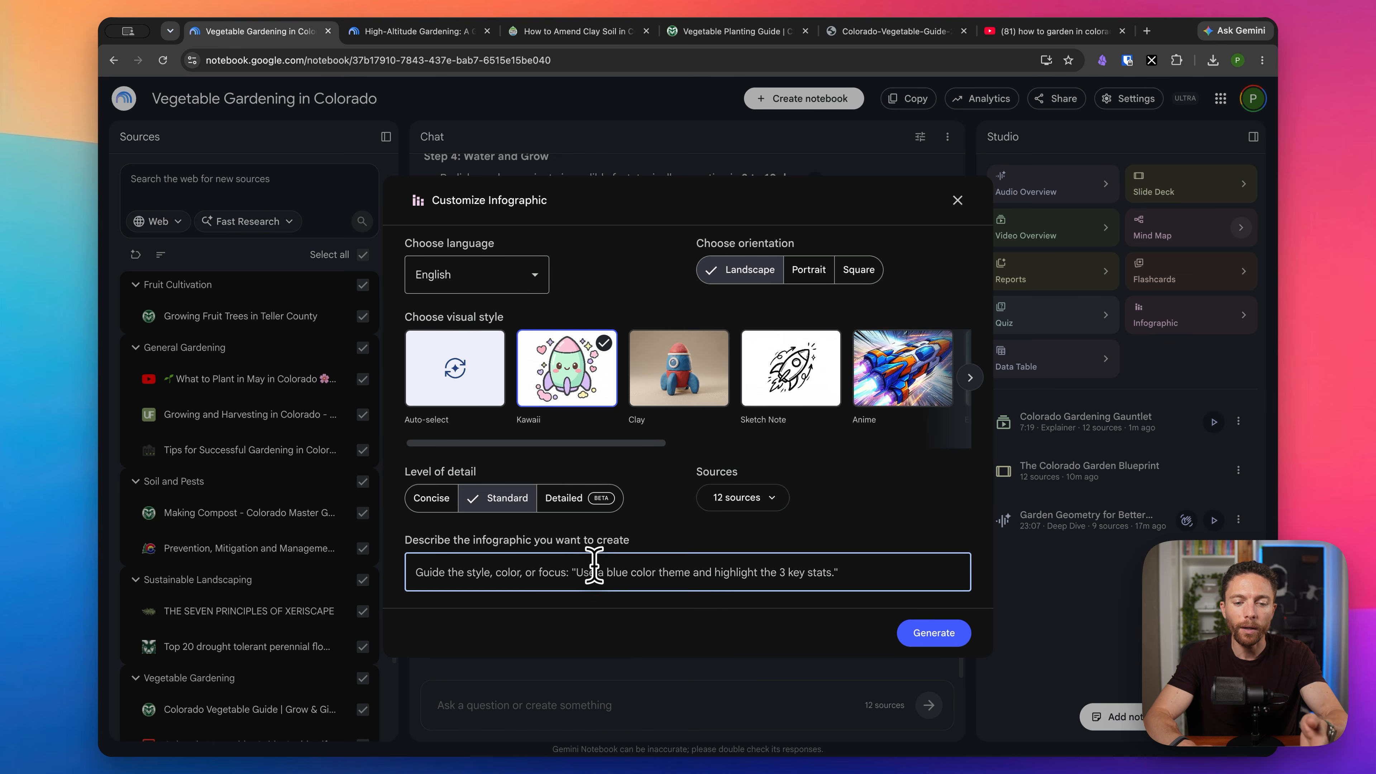
{"action": "left_click", "coordinate": [956, 644]}
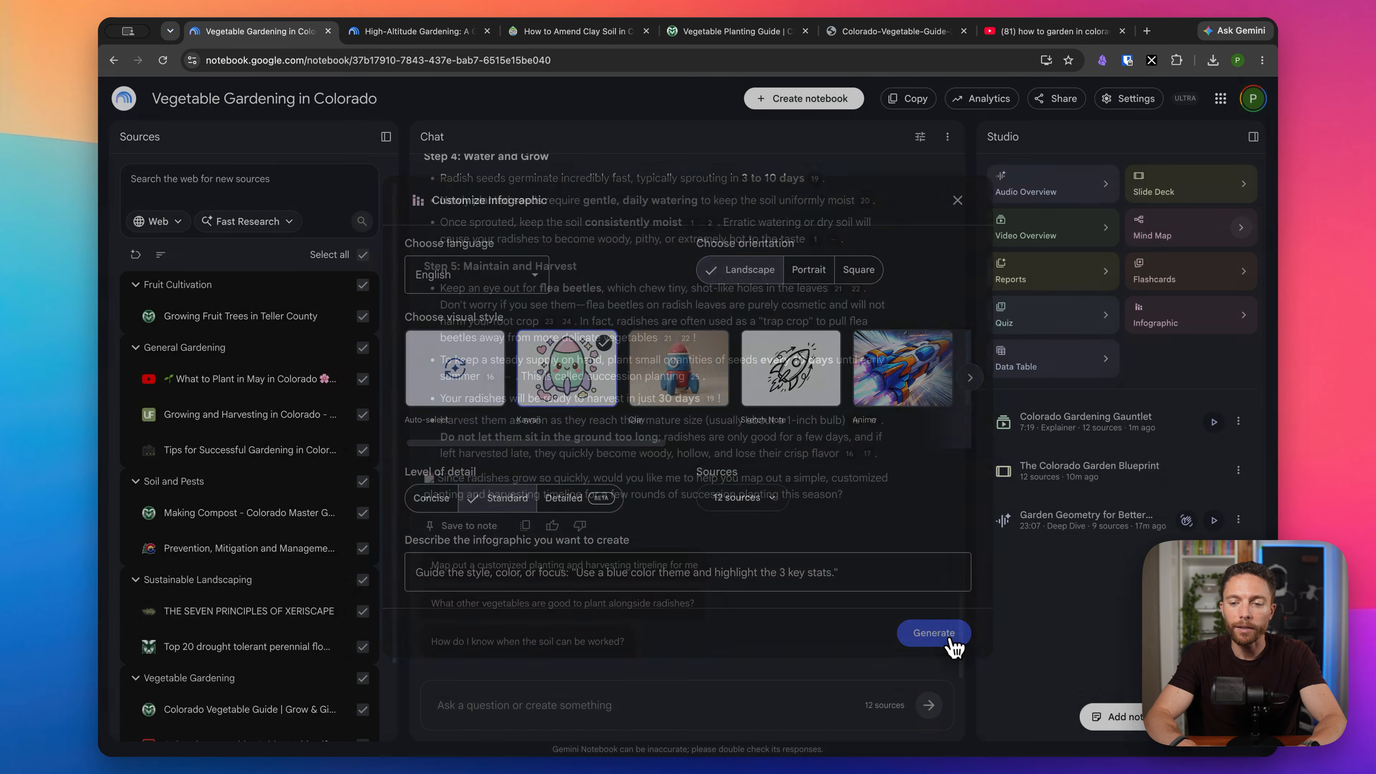
- Open the data table settings and look through the finished gardening and wildlife data table in the High-Altitude Gardening notebook
{"action": "left_click", "coordinate": [1104, 362]}
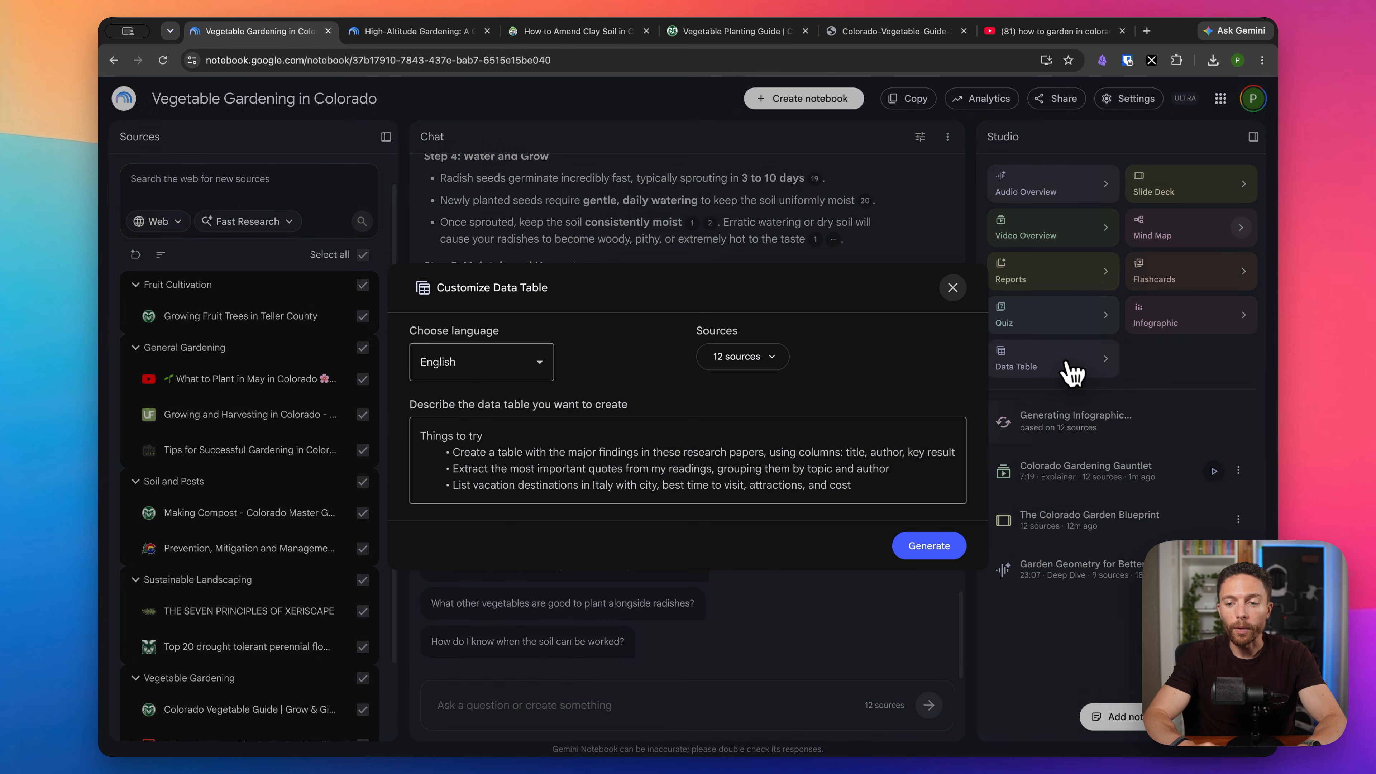
{"action": "left_click", "coordinate": [429, 36]}
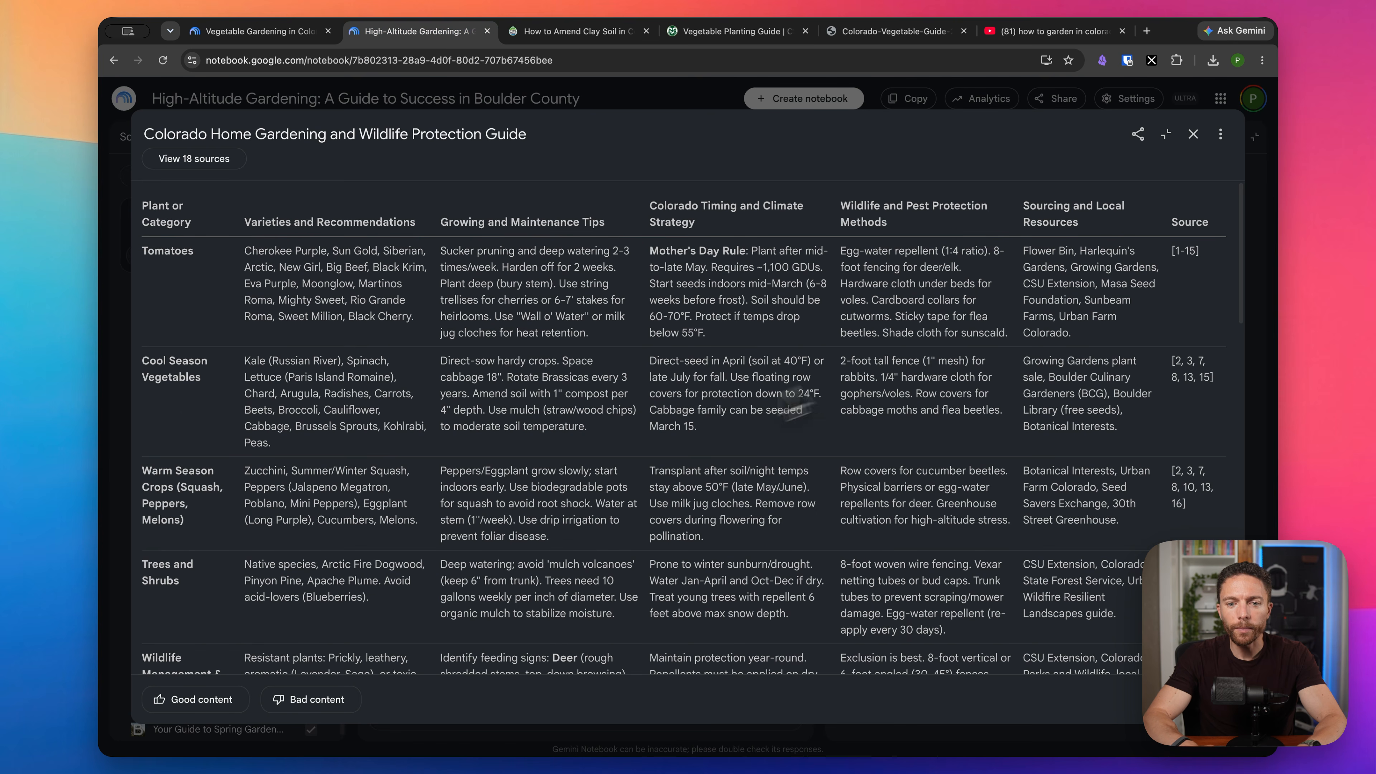
{"action": "scroll", "coordinate": [793, 411], "scroll_direction": "down", "scroll_amount": 20}
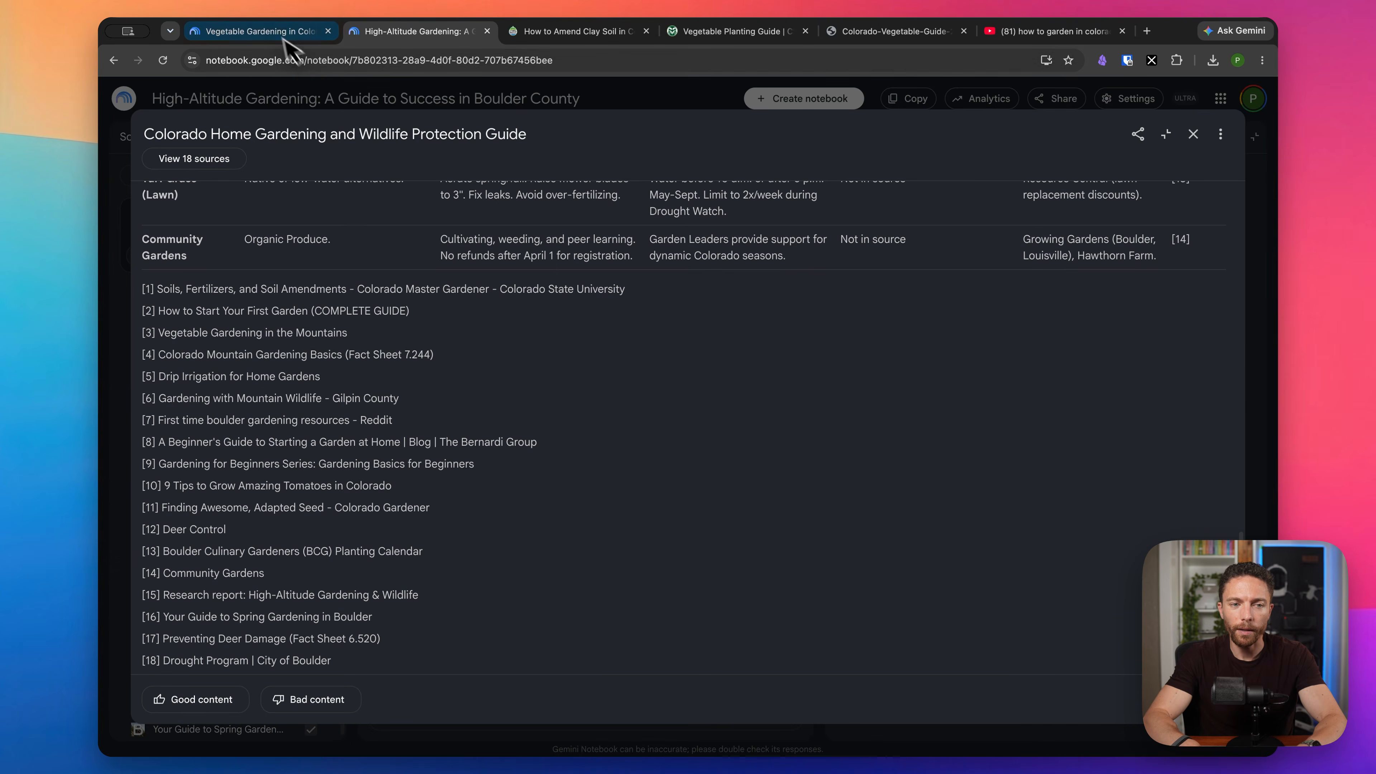
{"action": "left_click", "coordinate": [287, 45]}
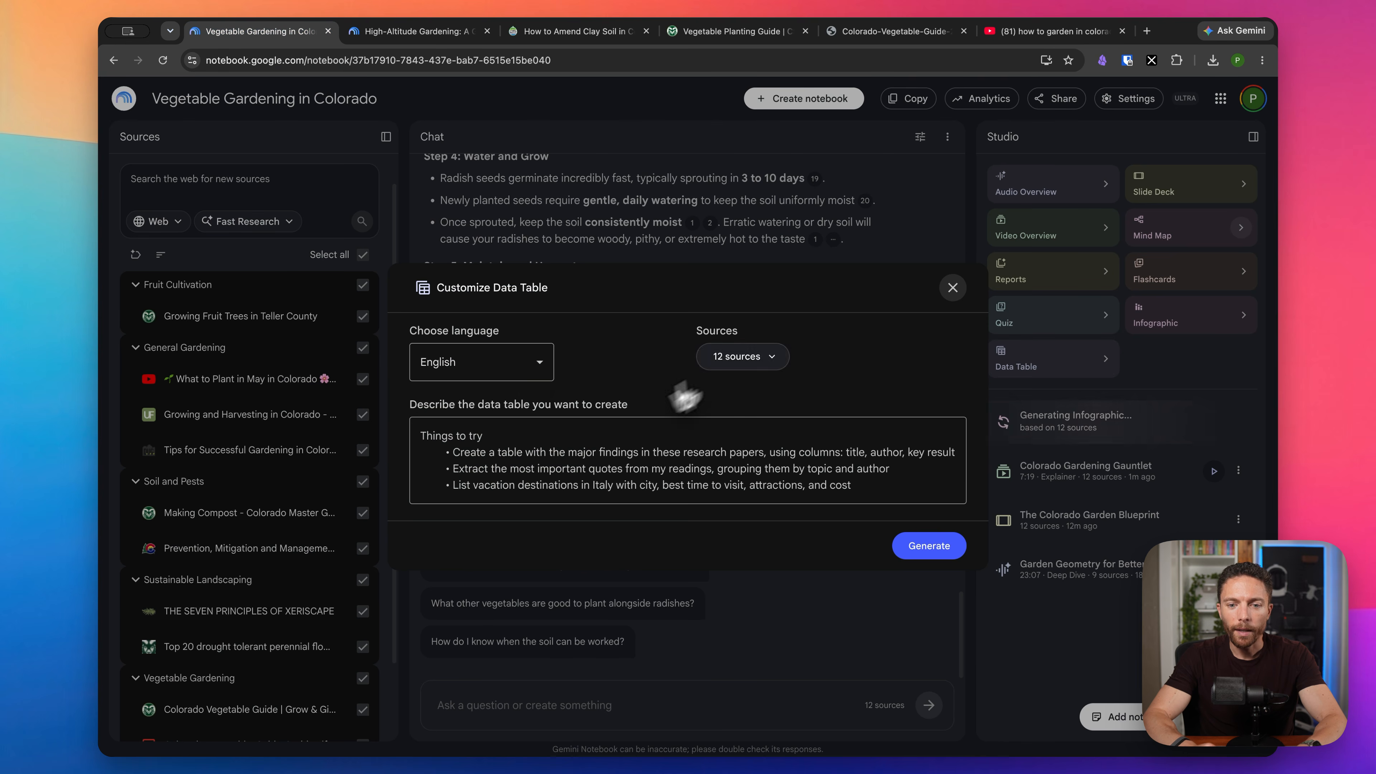
- Generate a data table with the description "A data table that details the best time of the year to plant different vegetables"
{"action": "left_click", "coordinate": [544, 452]}
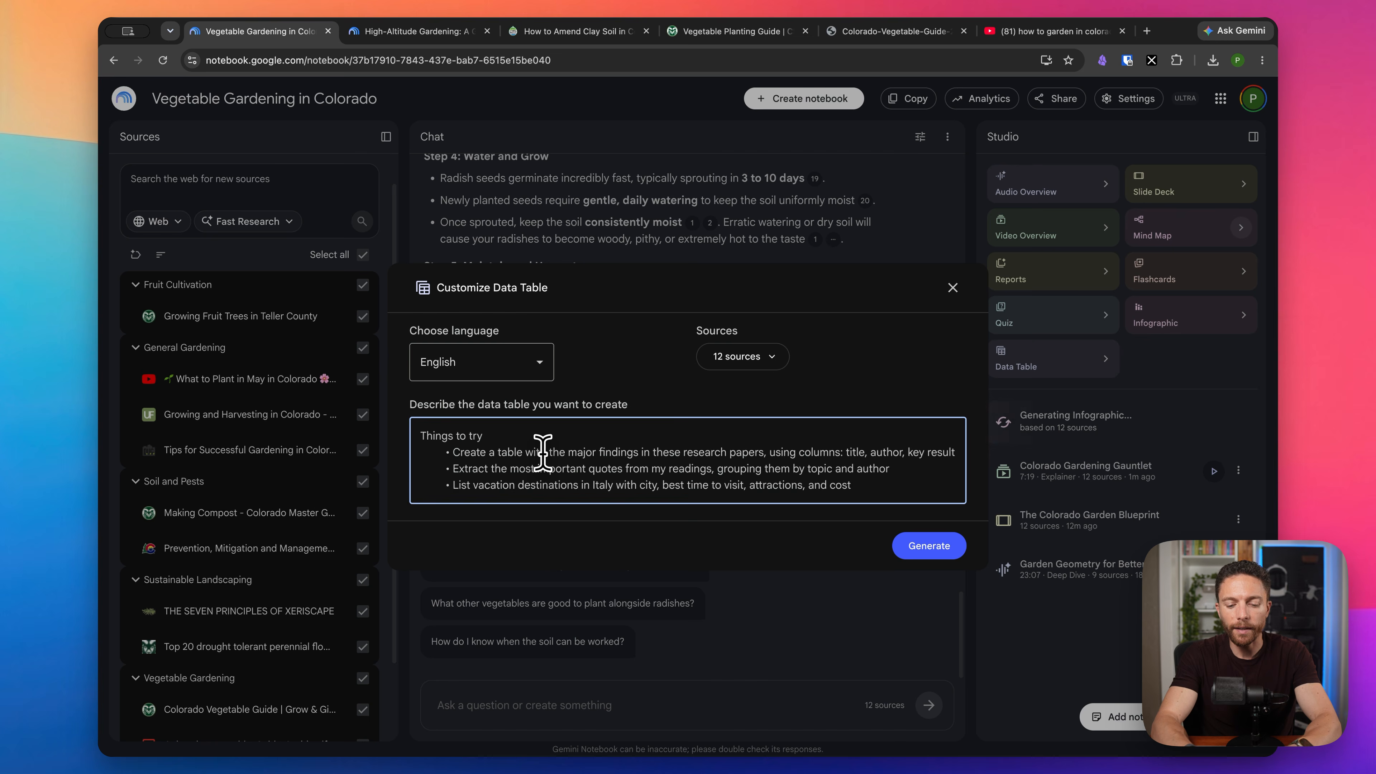
{"action": "type", "text": "A data table that details the best time of the year to plant different vegetables"}
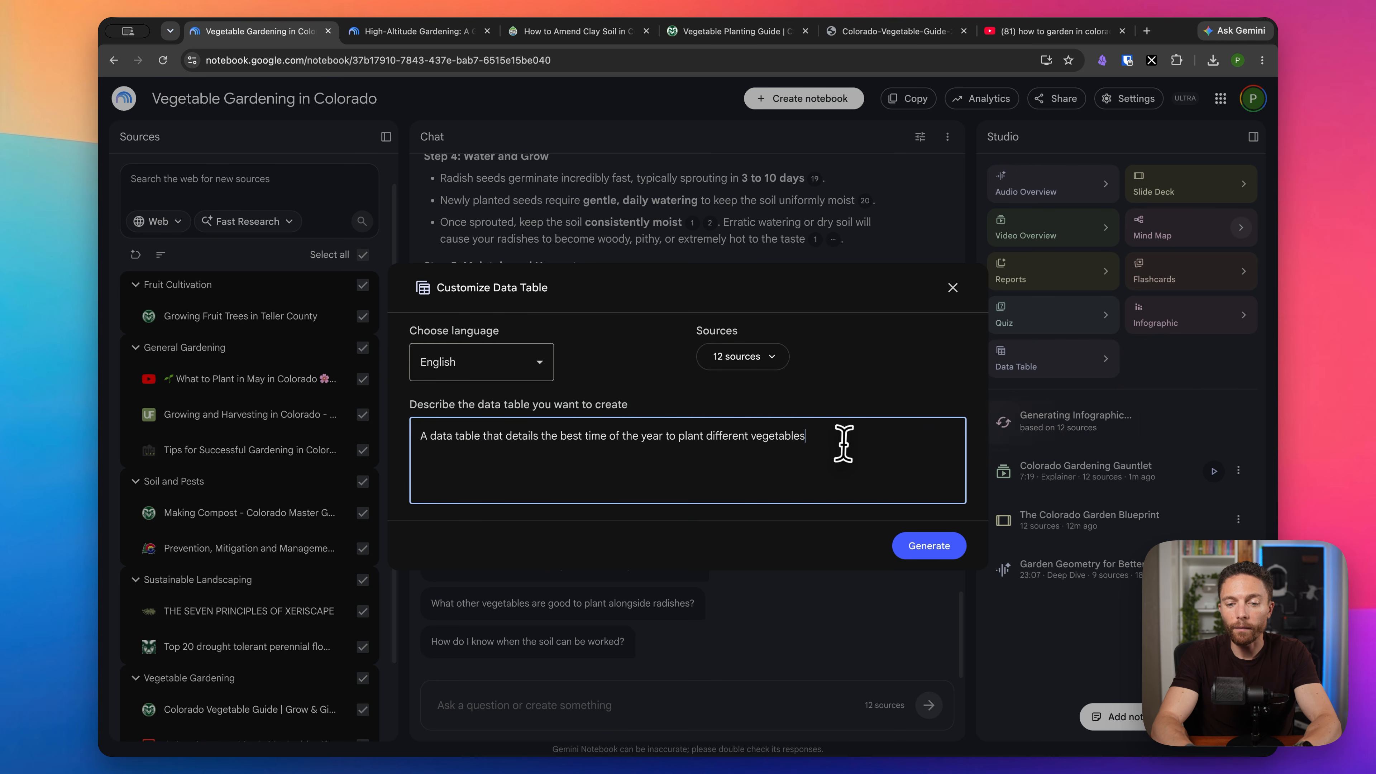
{"action": "left_click", "coordinate": [917, 538]}
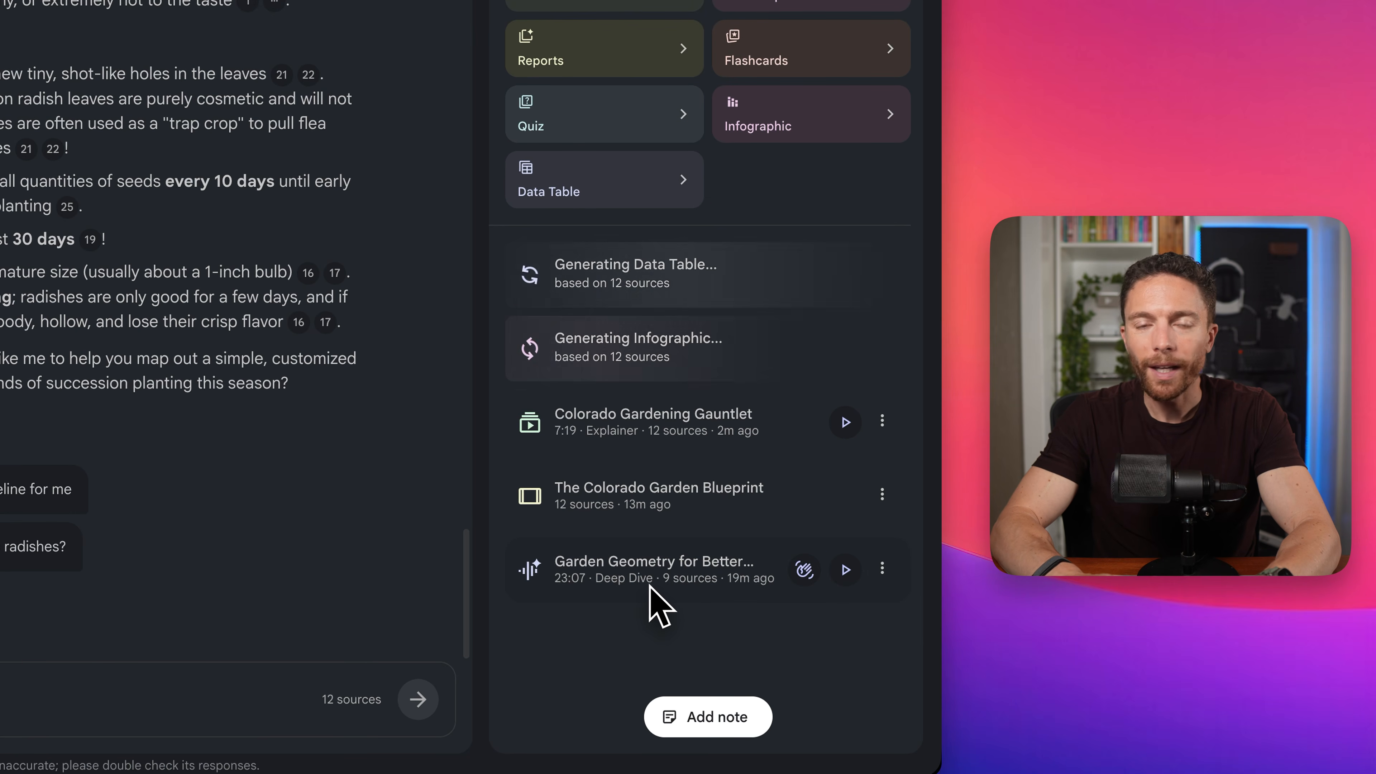
- Play the opening seconds of the Garden Geometry audio overview, pause it and close the audio player
{"action": "left_click", "coordinate": [845, 570]}
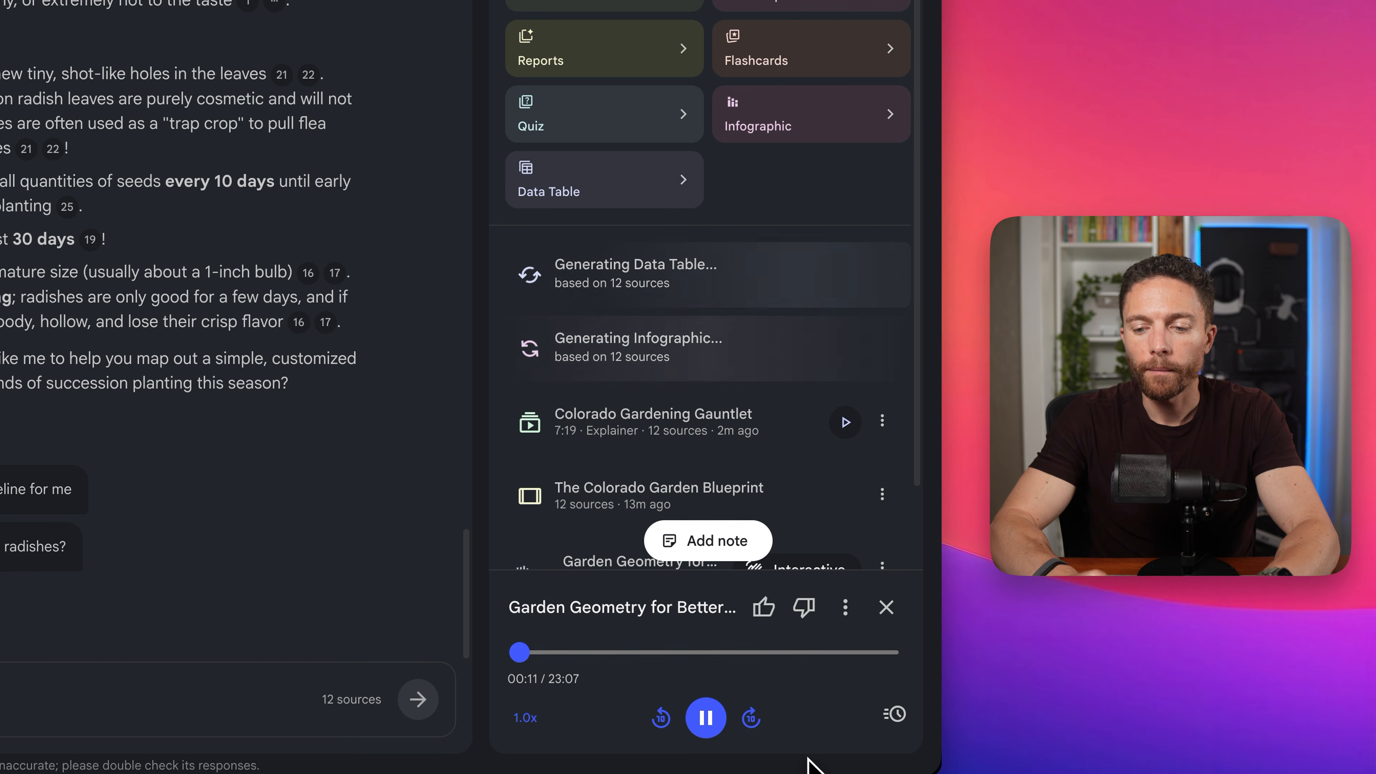
{"action": "left_click", "coordinate": [707, 726]}
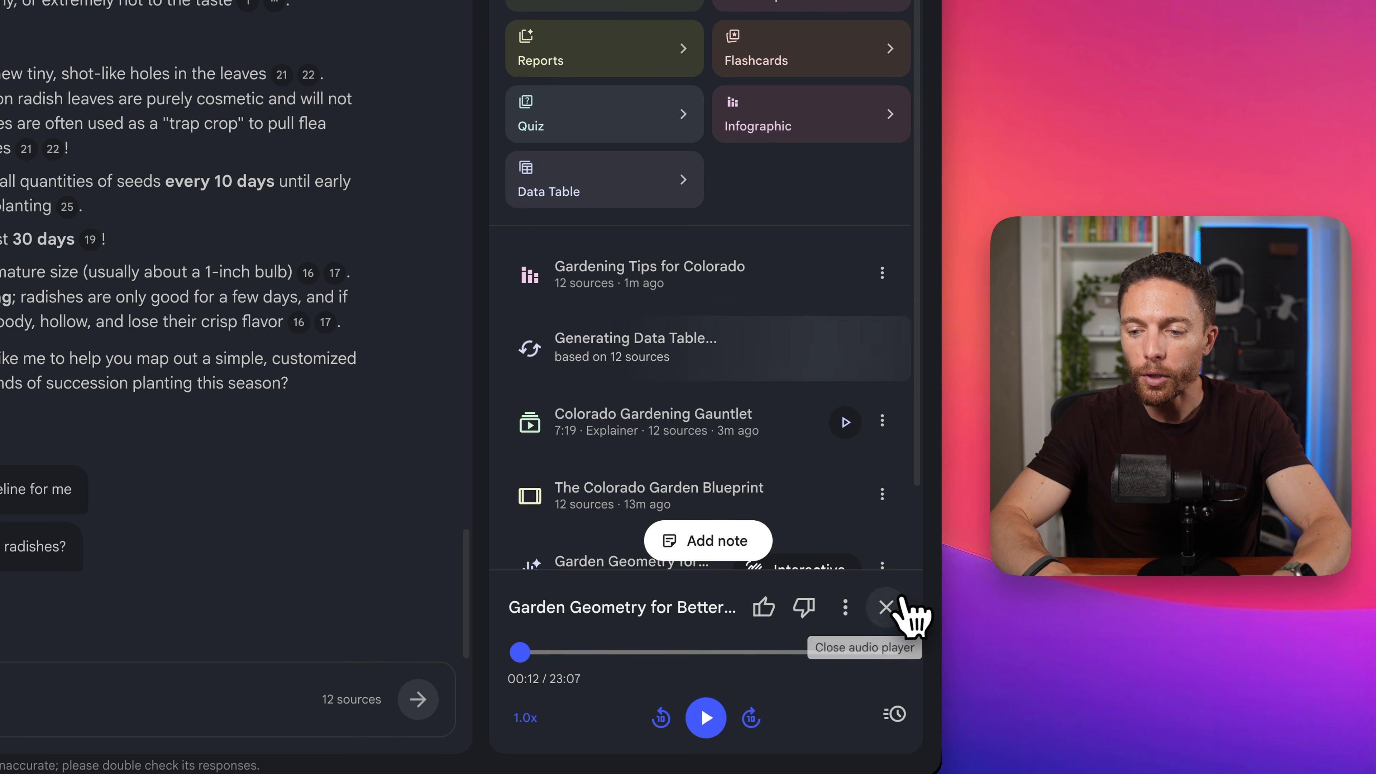
{"action": "left_click", "coordinate": [888, 608]}
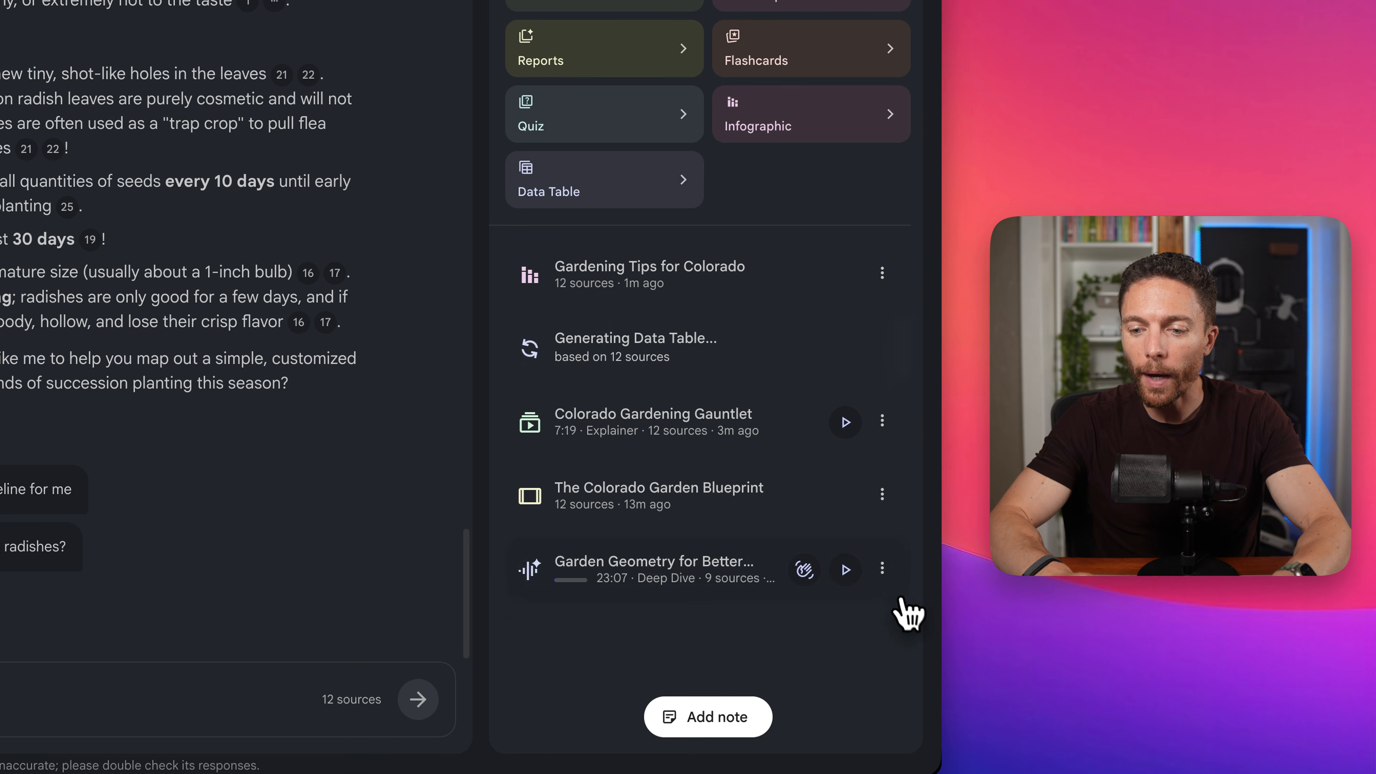
- Open the Garden Geometry audio overview in interactive mode, play it, join the conversation, and pause and leave it
{"action": "left_click", "coordinate": [803, 570]}
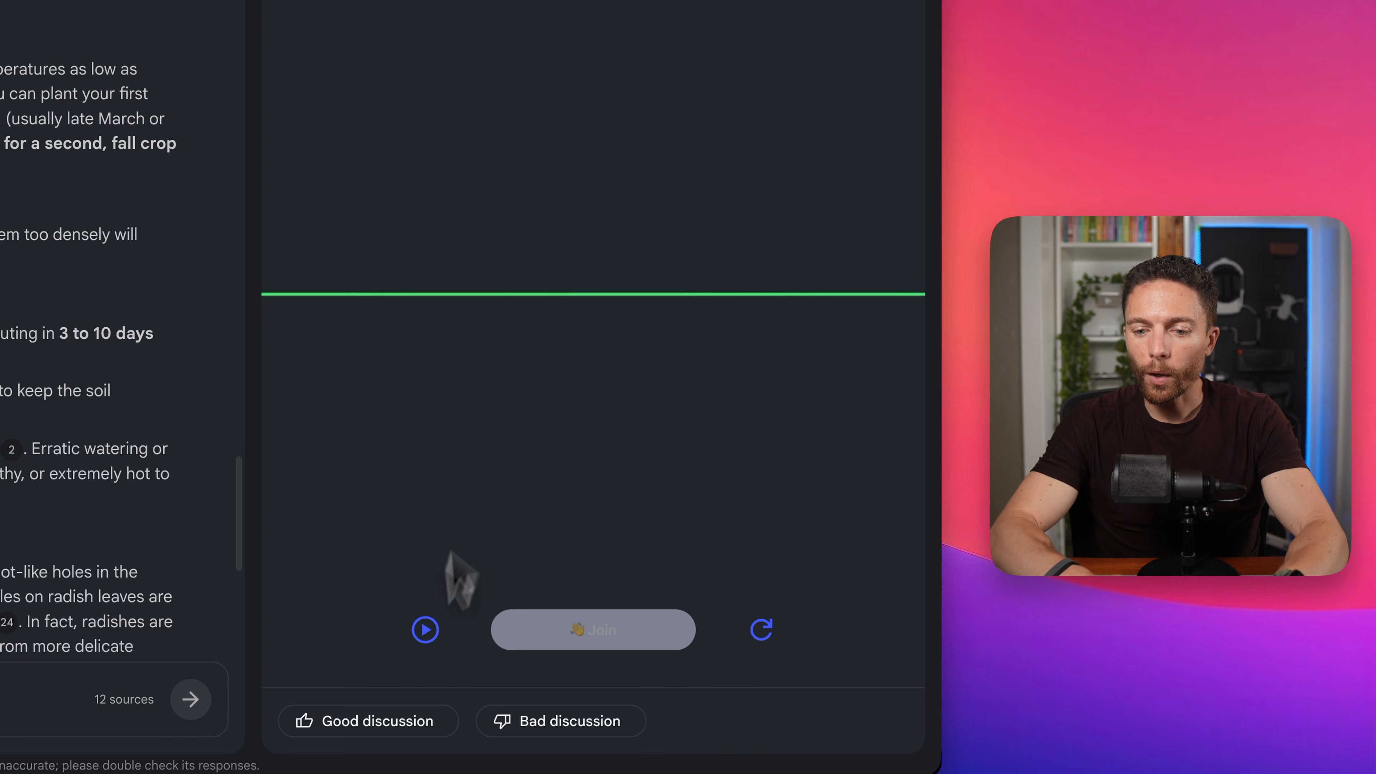
{"action": "left_click", "coordinate": [426, 629]}
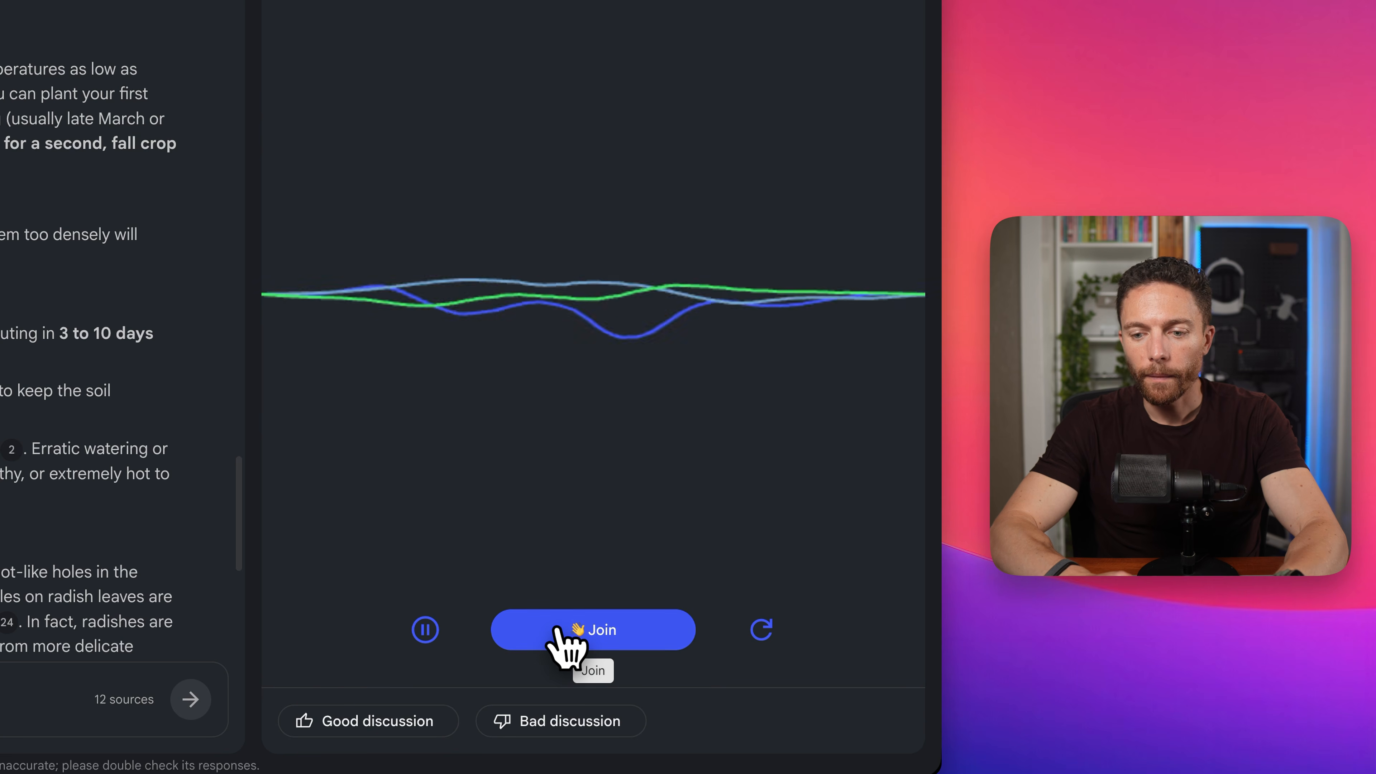
{"action": "left_click", "coordinate": [563, 634]}
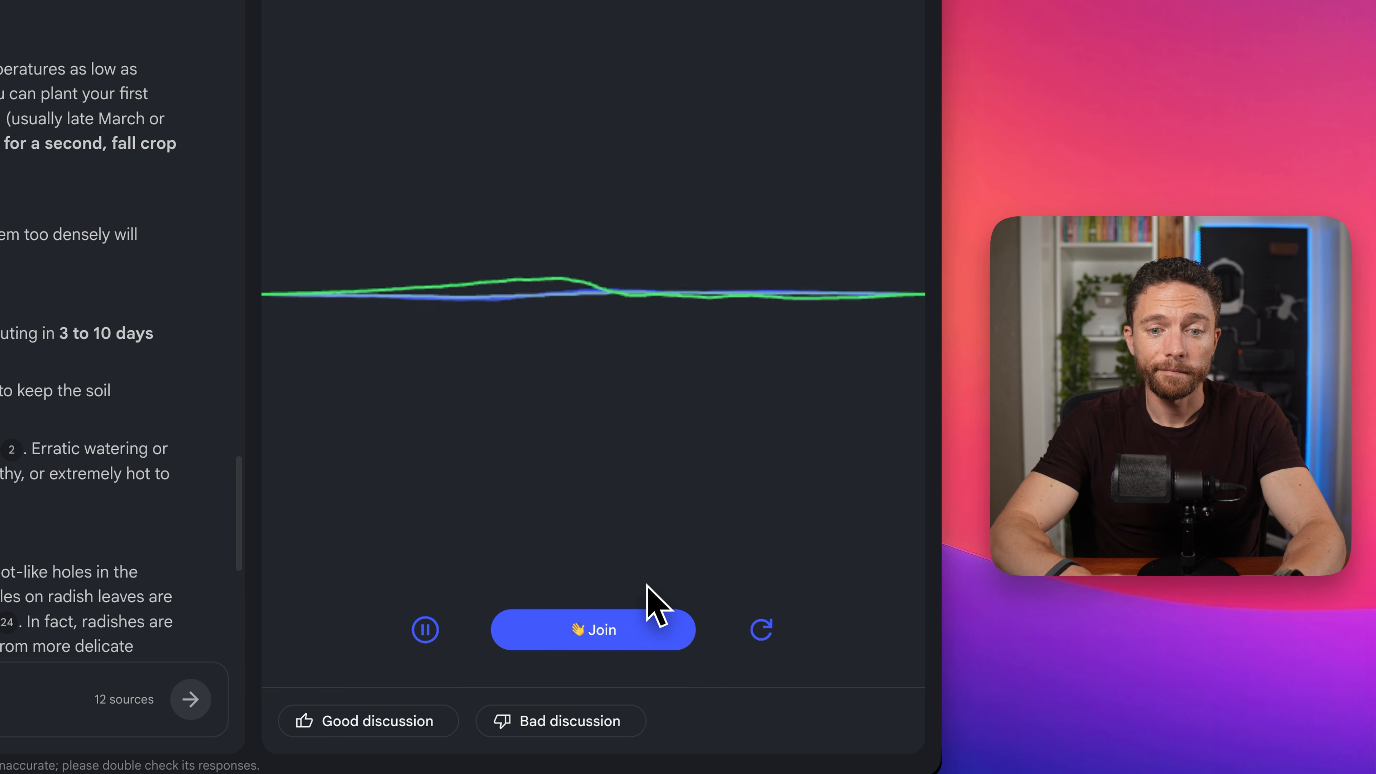
{"action": "left_click", "coordinate": [427, 630]}
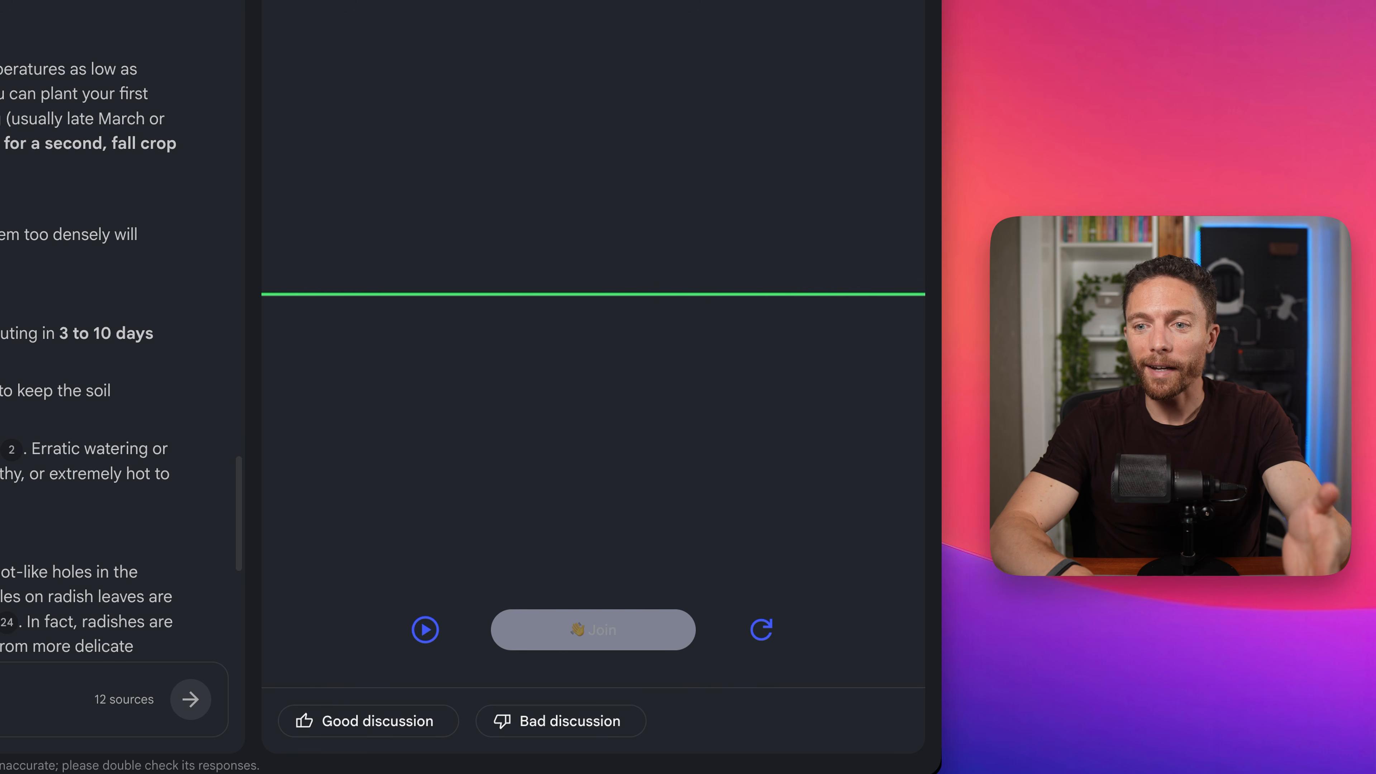
{"action": "left_click", "coordinate": [303, 1]}
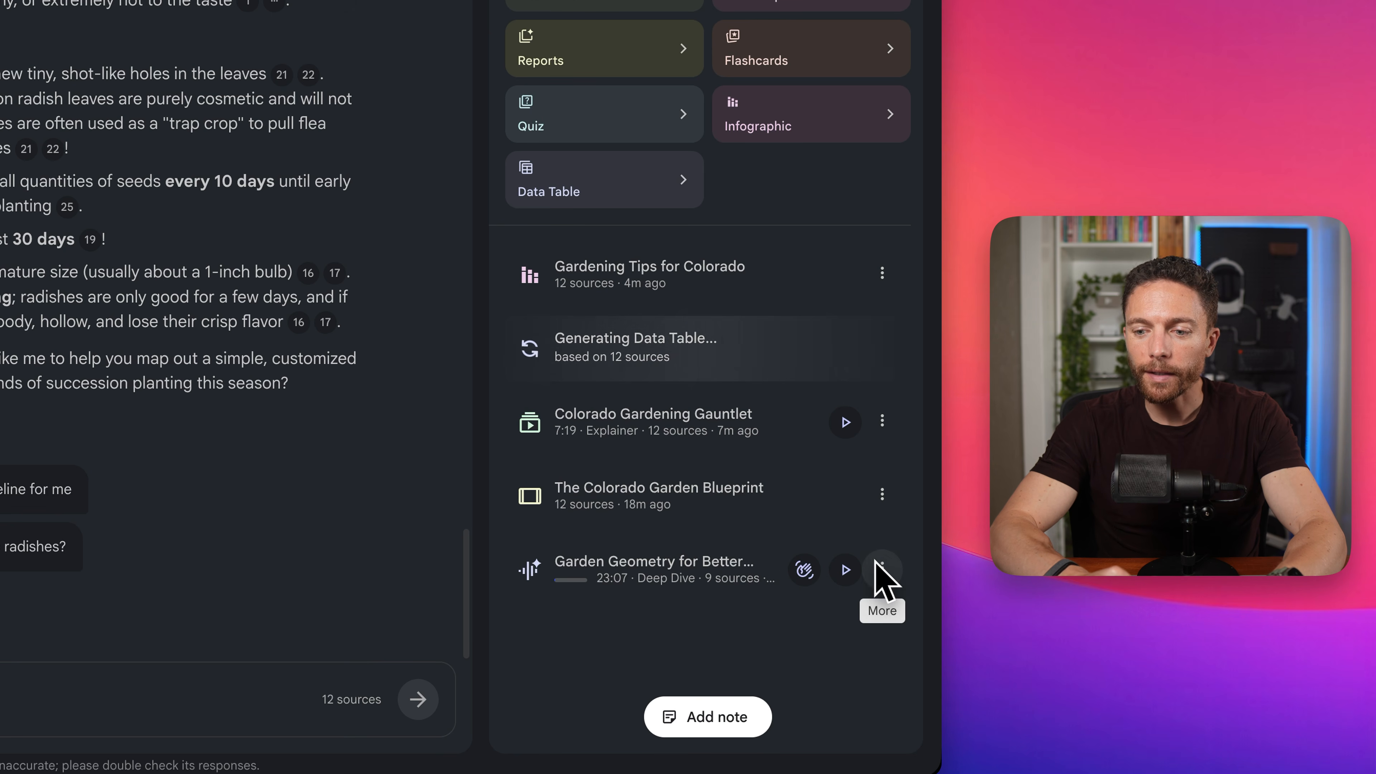
- View the prompt and sources behind the Garden Geometry audio overview, open its customization settings from there, and close them without generating
{"action": "left_click", "coordinate": [881, 568]}
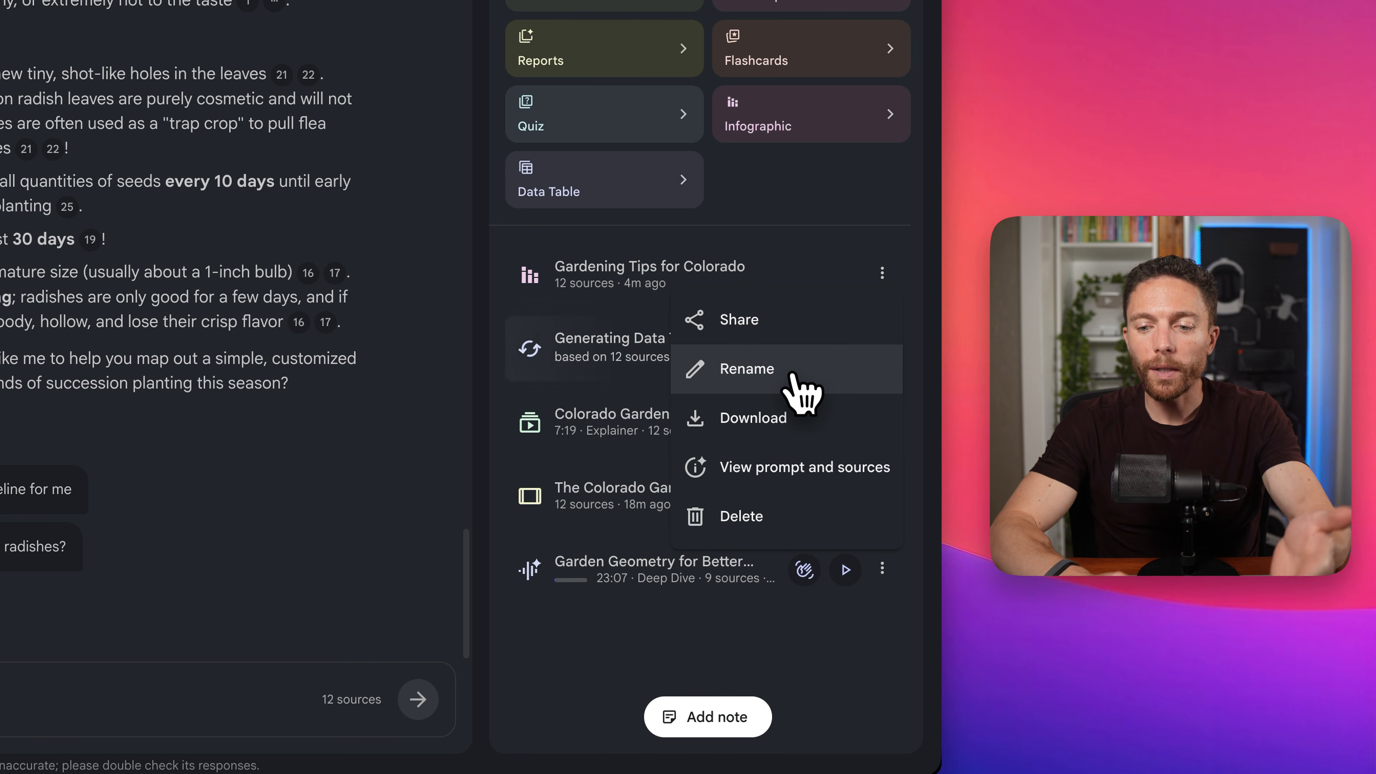
{"action": "left_click", "coordinate": [785, 470]}
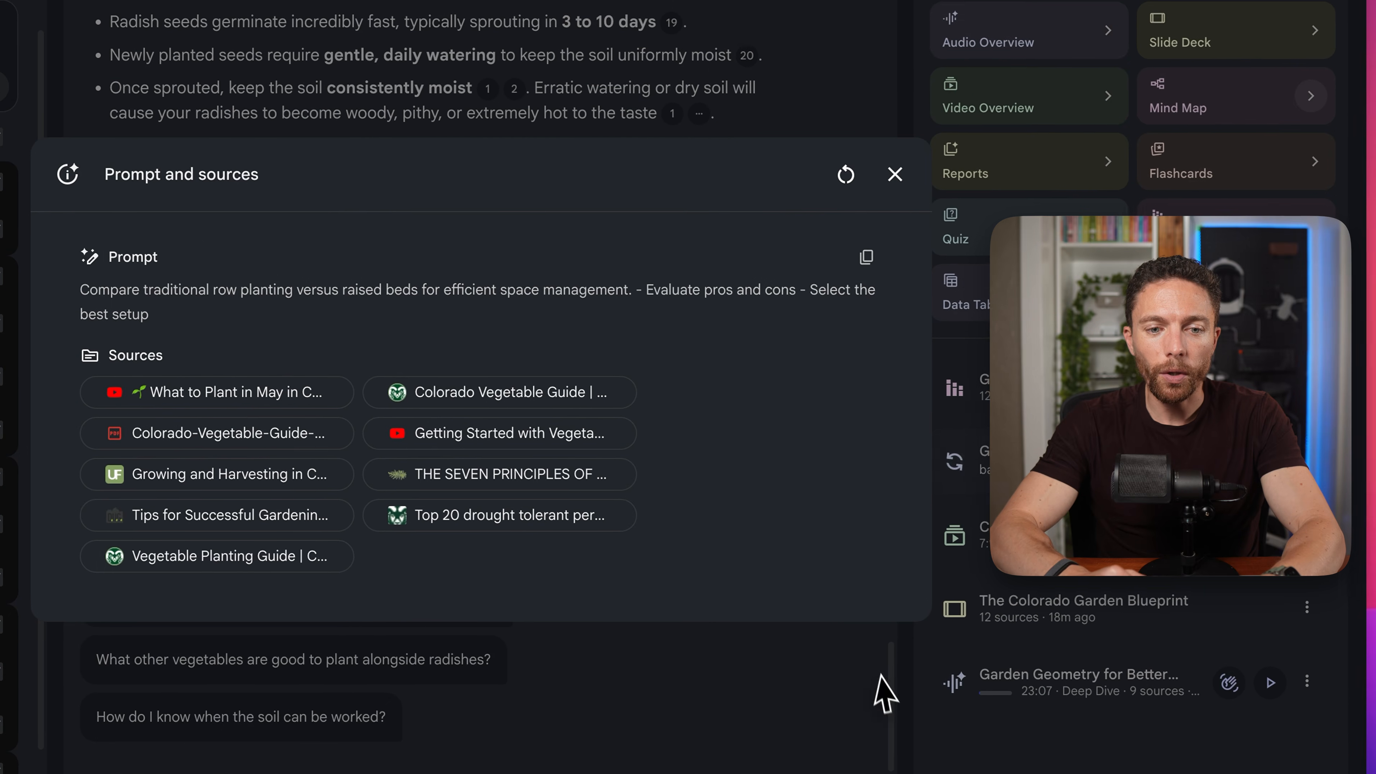
{"action": "left_click_drag", "start_coordinate": [132, 290], "coordinate": [224, 332]}
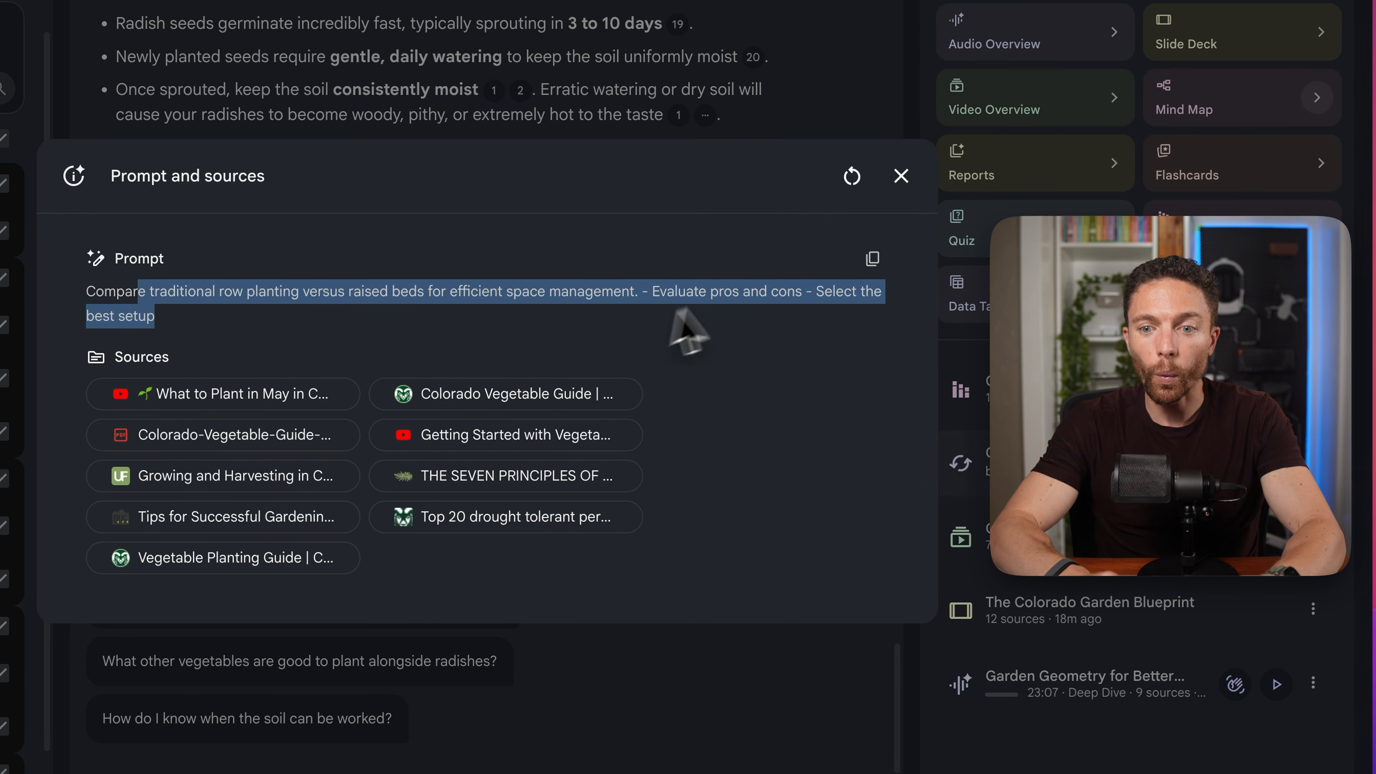
{"action": "left_click", "coordinate": [851, 176]}
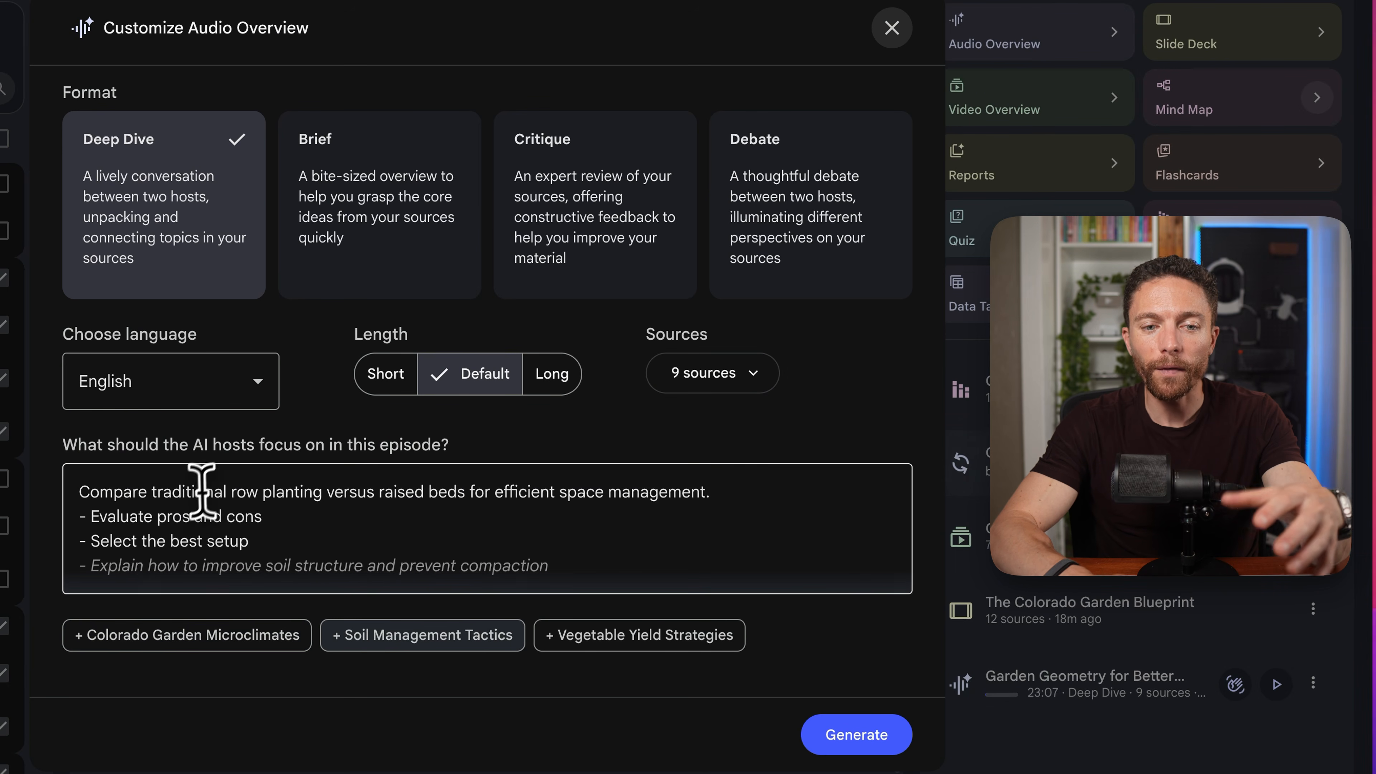
{"action": "left_click", "coordinate": [892, 50]}
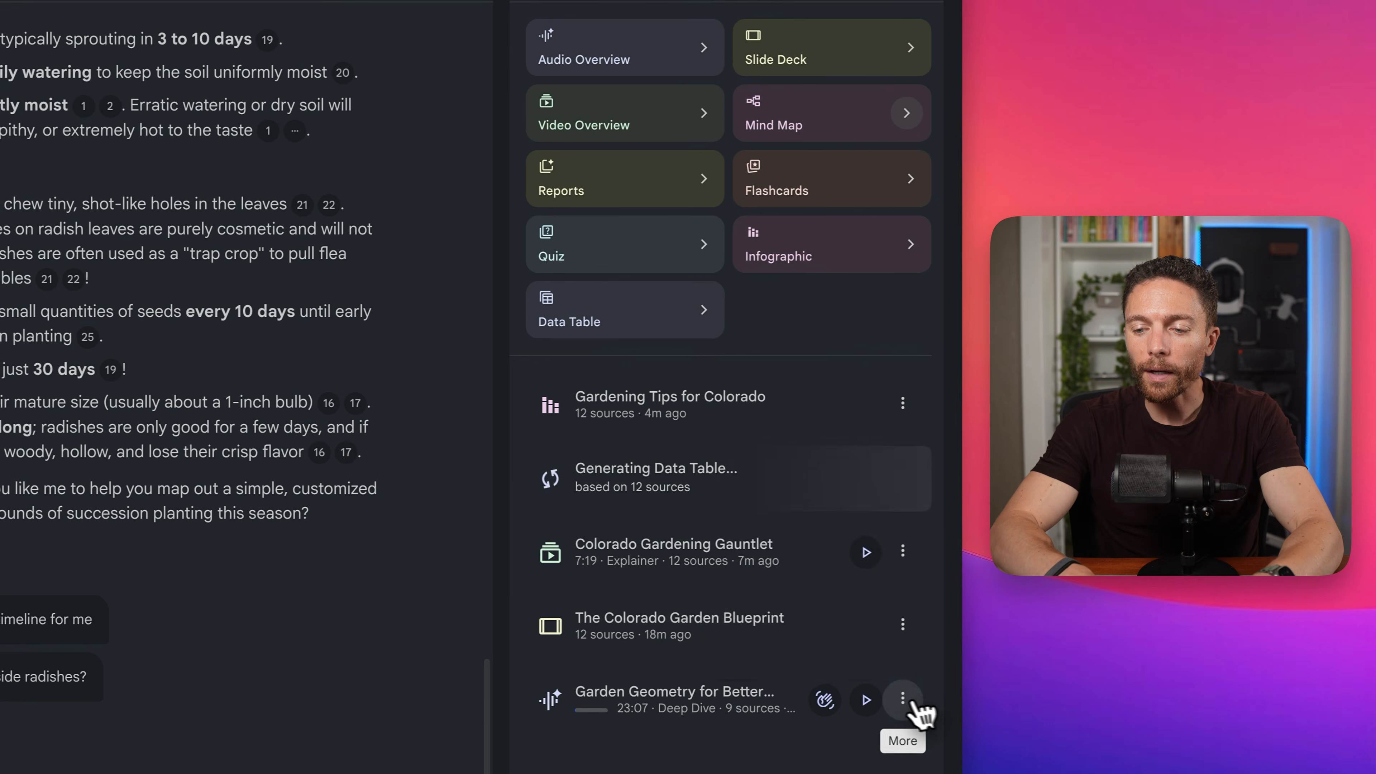
{"action": "left_click", "coordinate": [1313, 683]}
{"action": "left_click", "coordinate": [784, 767]}
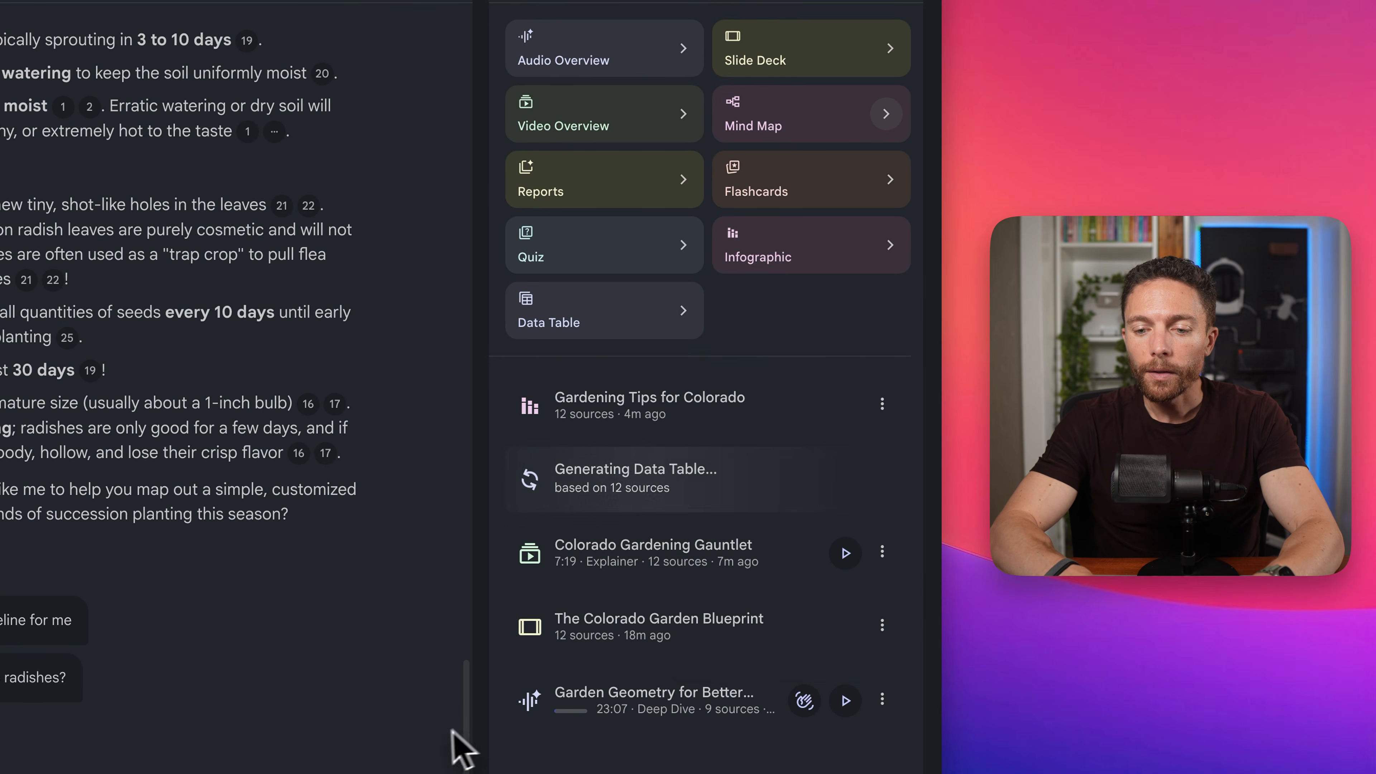
- Open The Colorado Garden Blueprint slide deck in the enlarged view, look through slides 2 to 6 and return to slide 1
{"action": "left_click", "coordinate": [696, 630]}
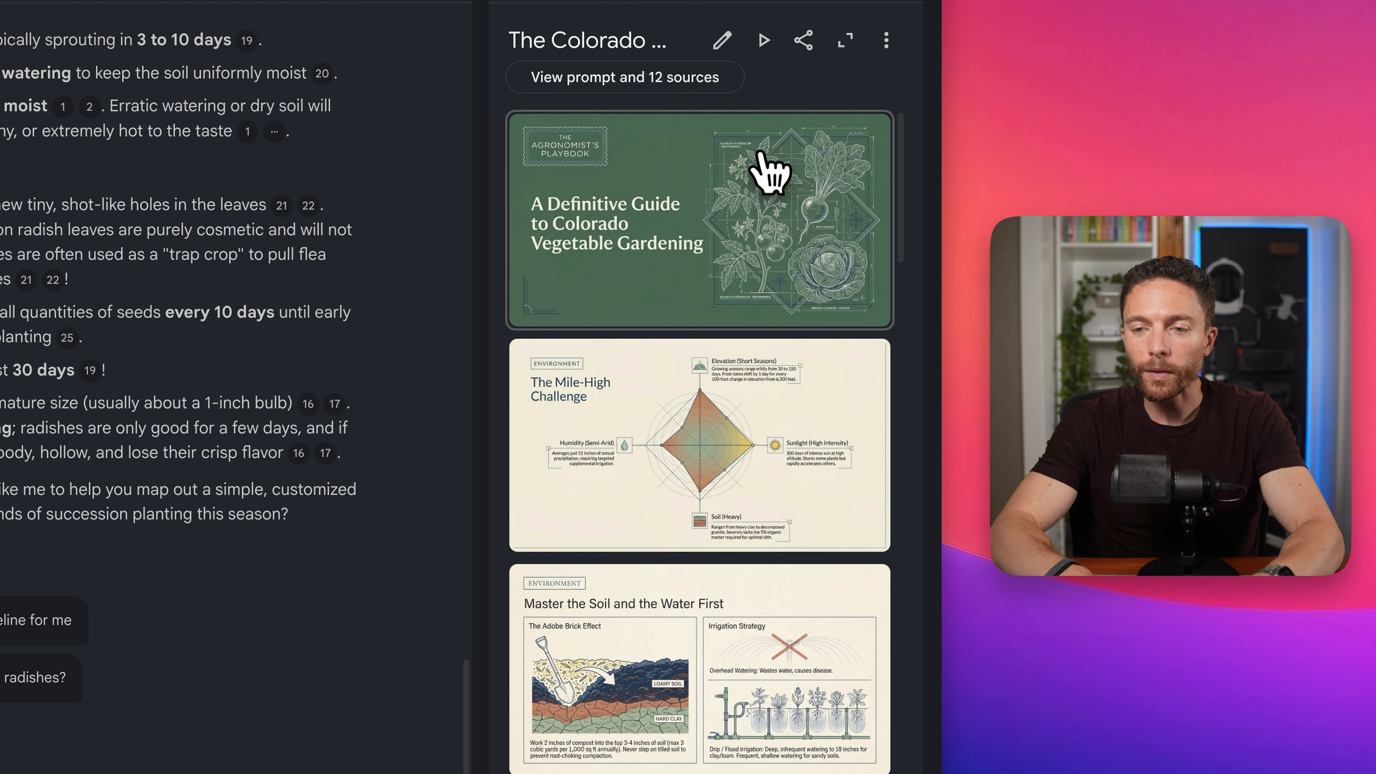
{"action": "left_click", "coordinate": [846, 44]}
{"action": "left_click", "coordinate": [1156, 287]}
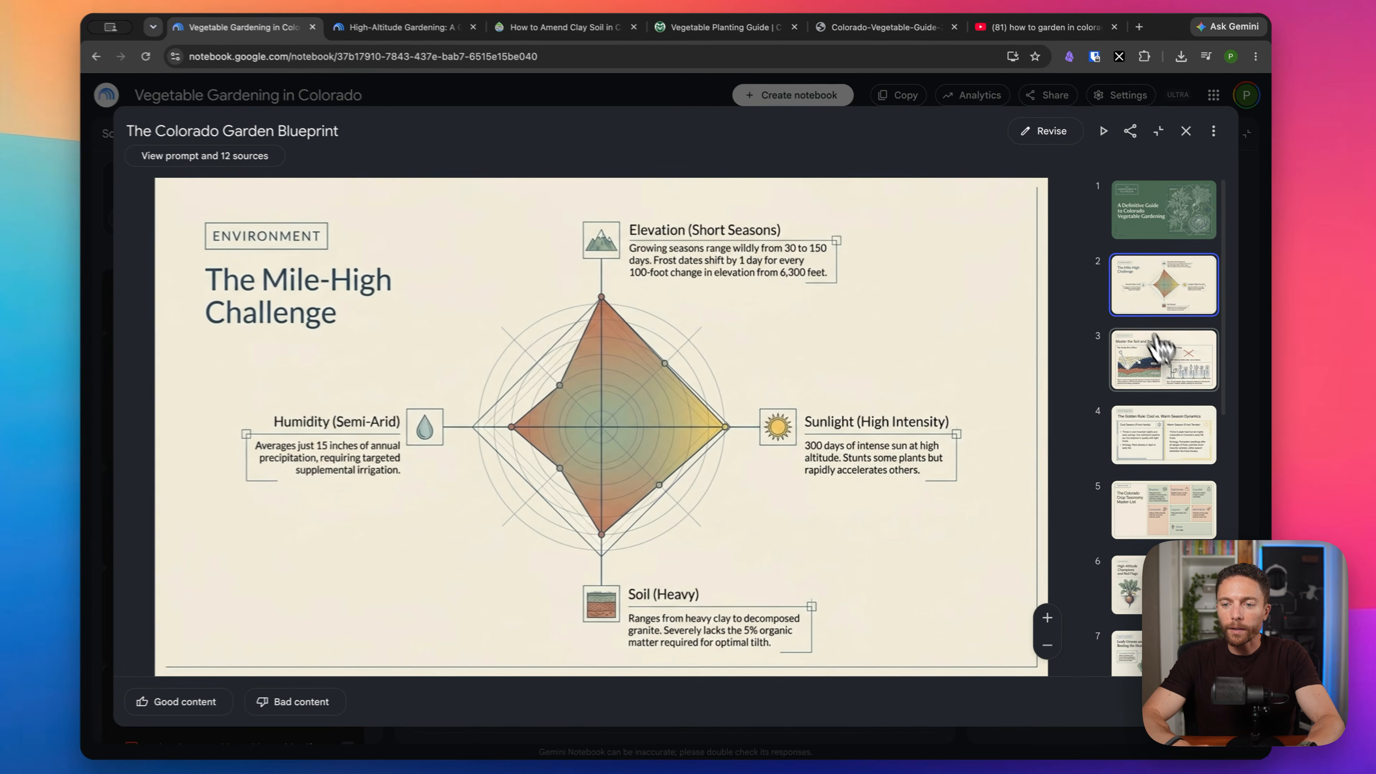
{"action": "left_click", "coordinate": [1157, 352]}
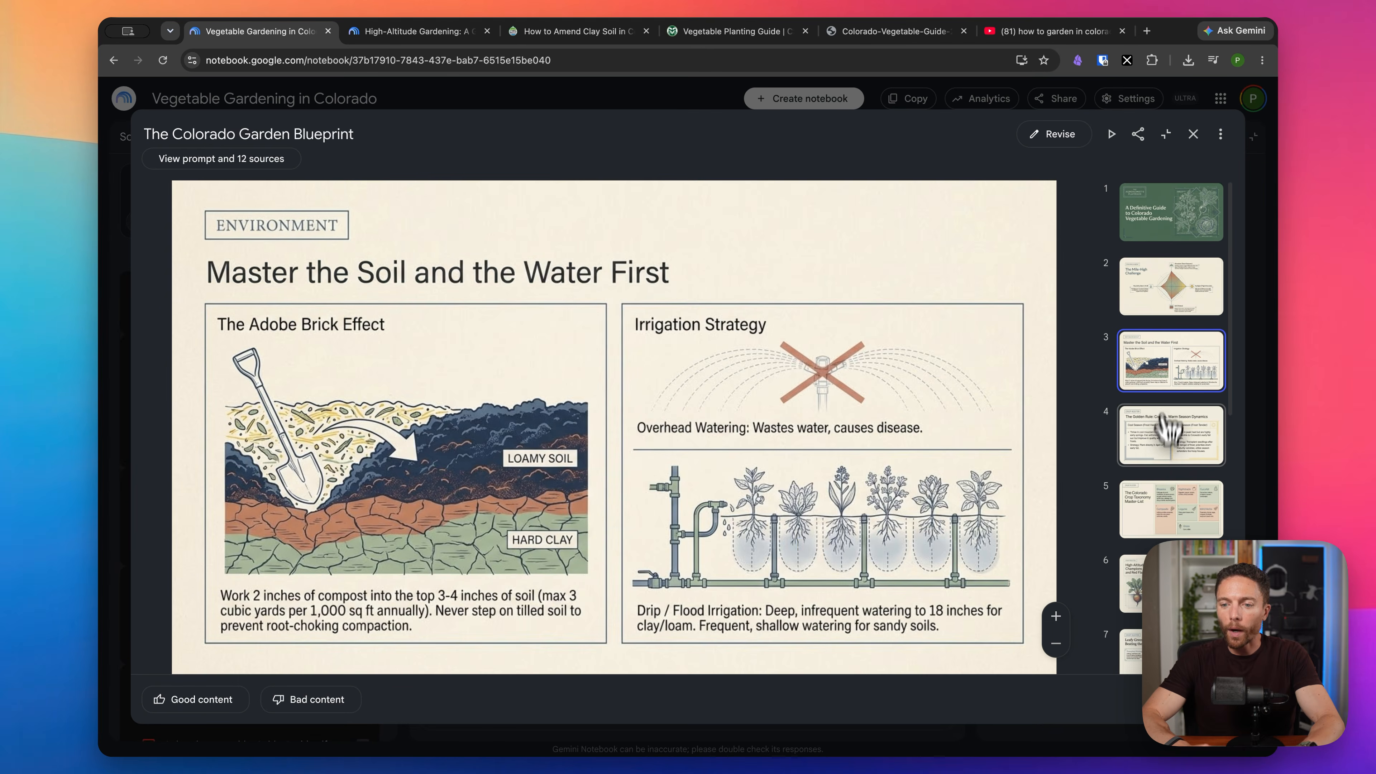
{"action": "left_click", "coordinate": [1163, 442]}
{"action": "left_click", "coordinate": [1161, 509]}
{"action": "left_click", "coordinate": [1162, 580]}
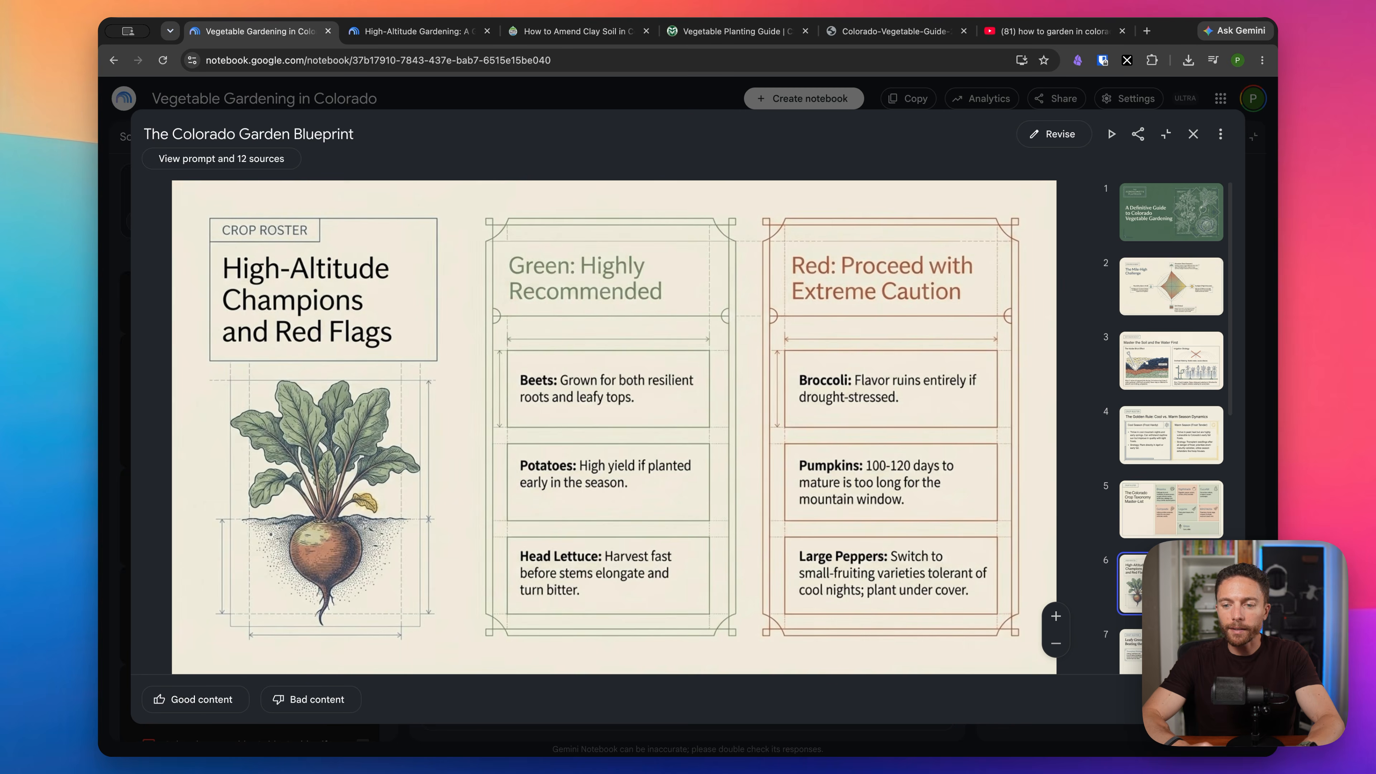
{"action": "left_click", "coordinate": [1180, 234]}
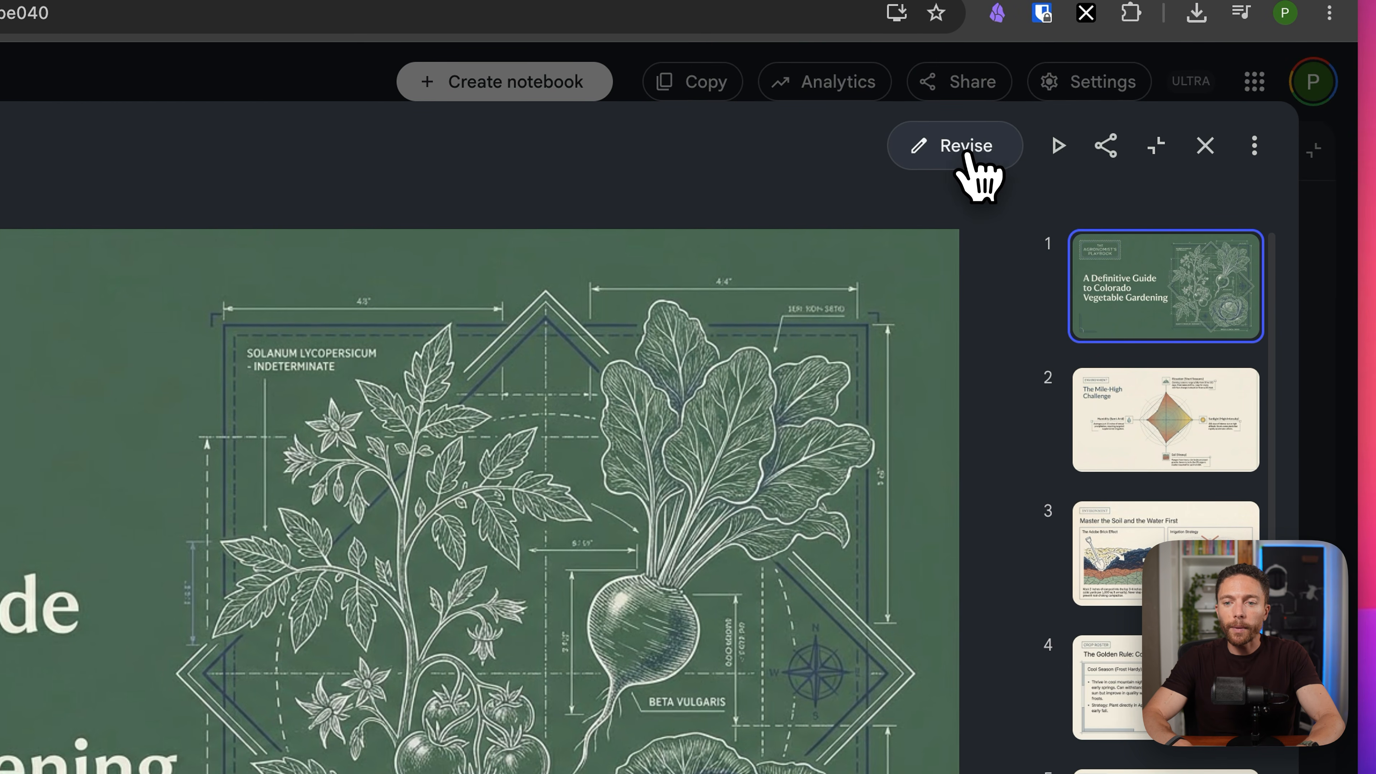
- Start revising the slide deck with the request "I don't like the green. Make it blue instead." for slide 1
{"action": "left_click", "coordinate": [967, 157]}
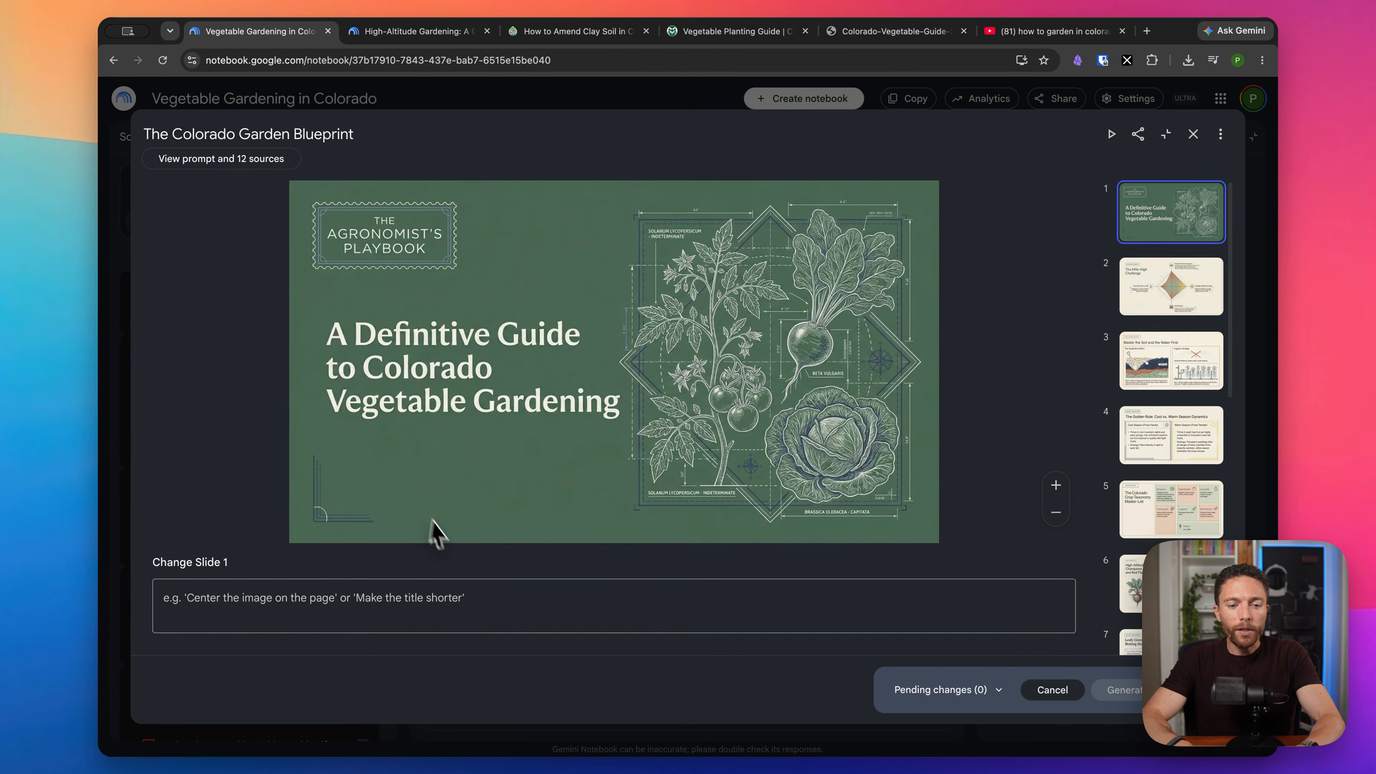
{"action": "left_click", "coordinate": [470, 608]}
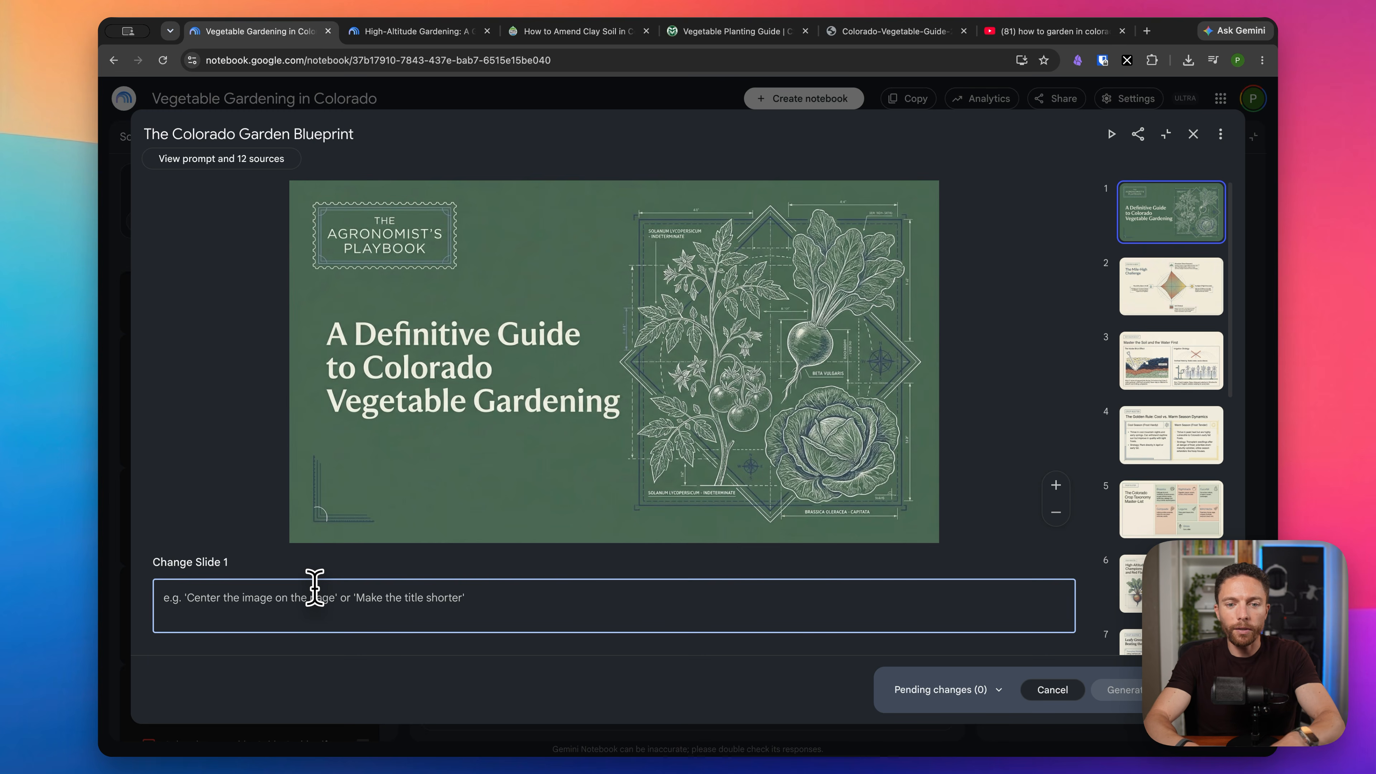
{"action": "type", "text": "I don't"}
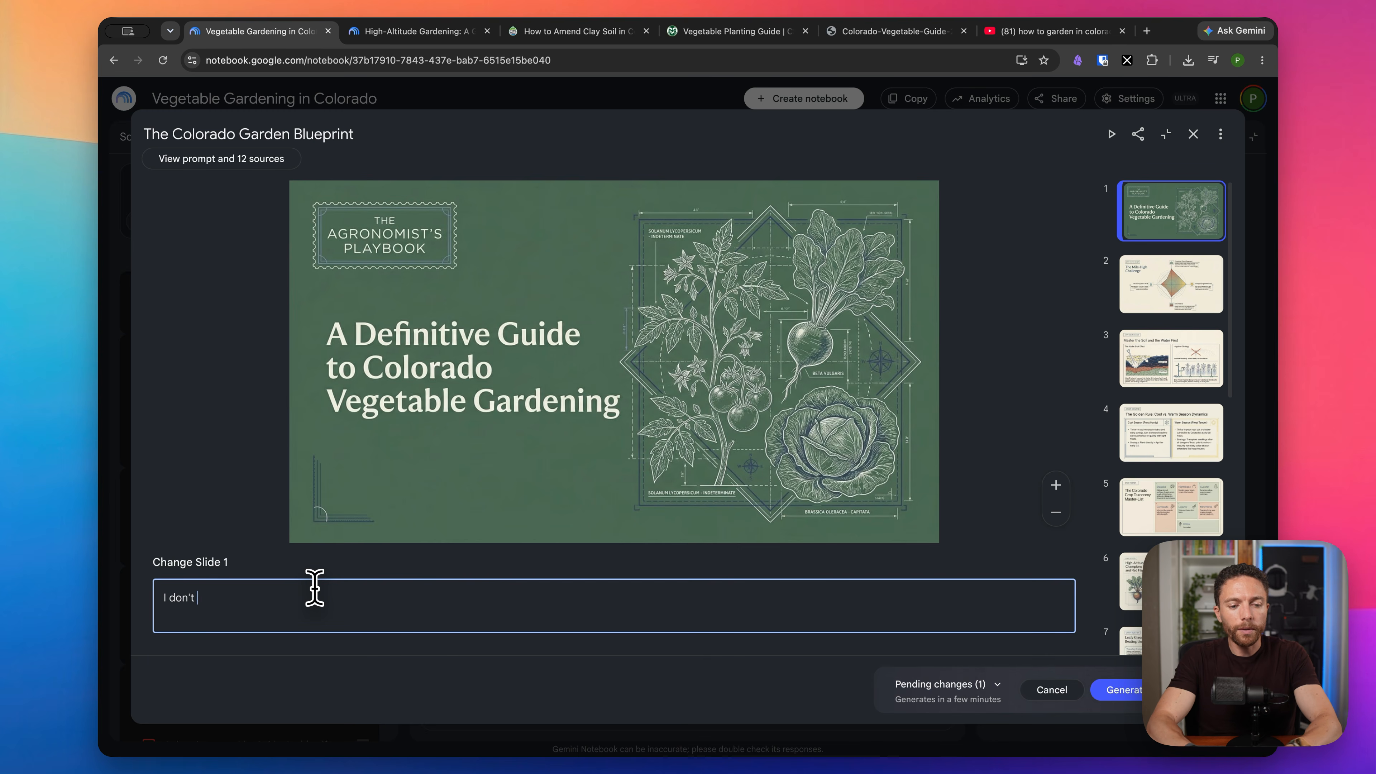
{"action": "type", "text": " like he green. Make it blue instead."}
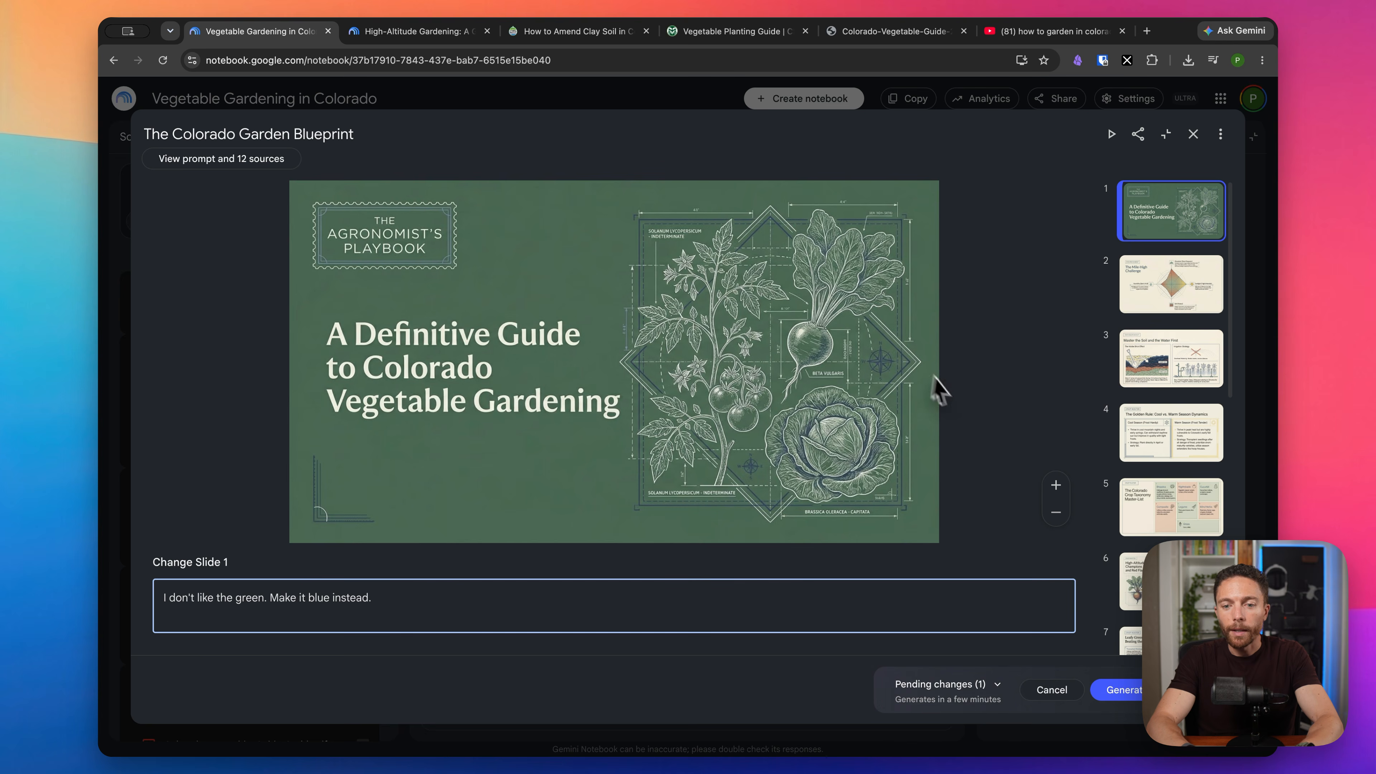
- Ask for slide 4 to have the words Crop Roster removed from its top, and generate the revised slide deck
{"action": "mouse_move", "coordinate": [1200, 370]}
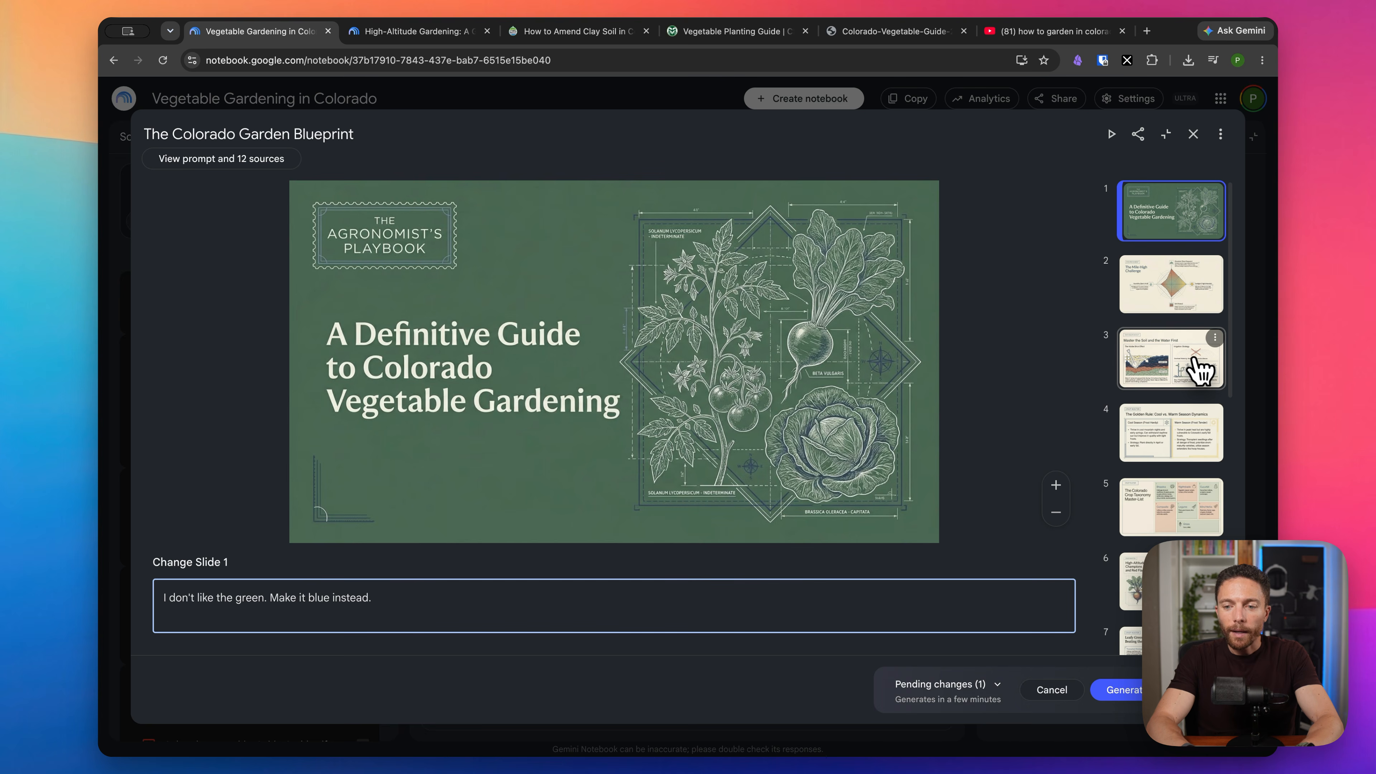
{"action": "left_click", "coordinate": [1180, 290]}
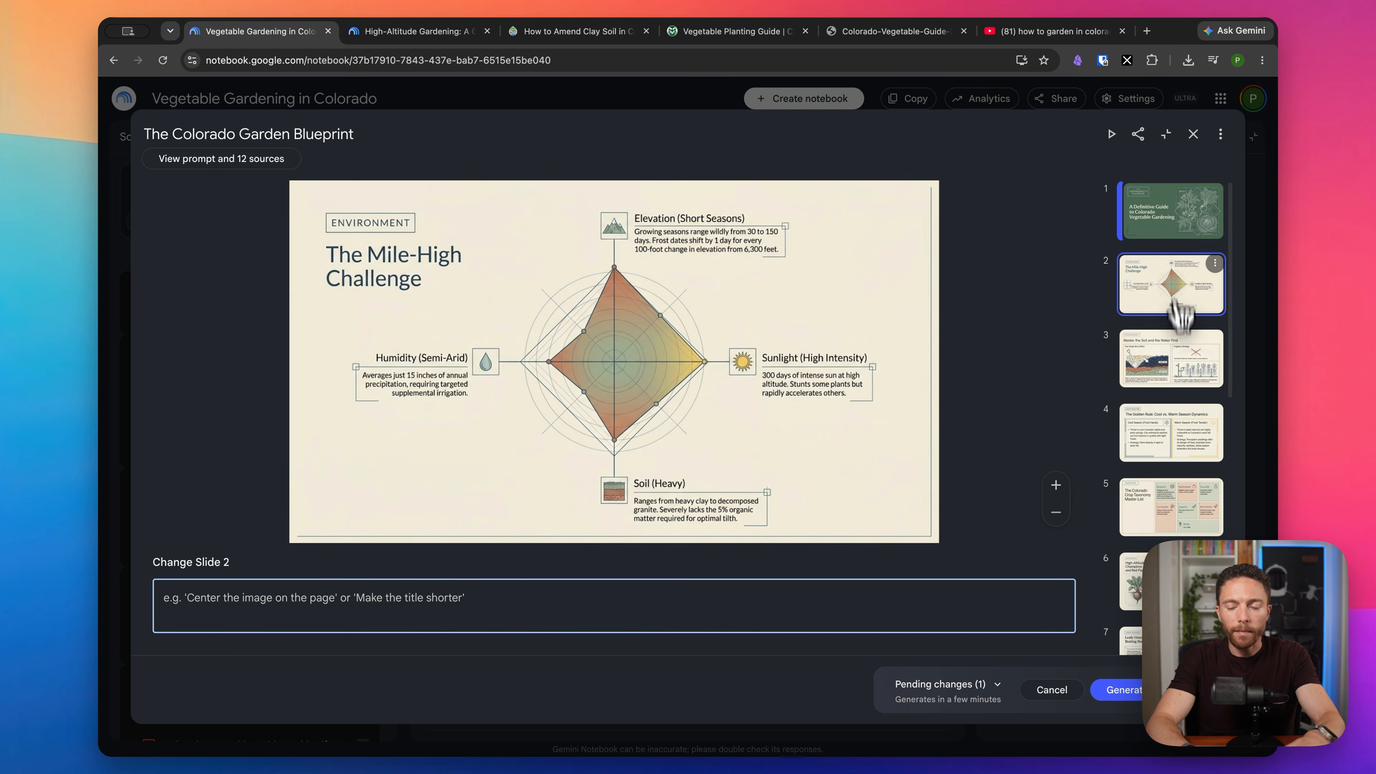
{"action": "left_click", "coordinate": [1175, 376]}
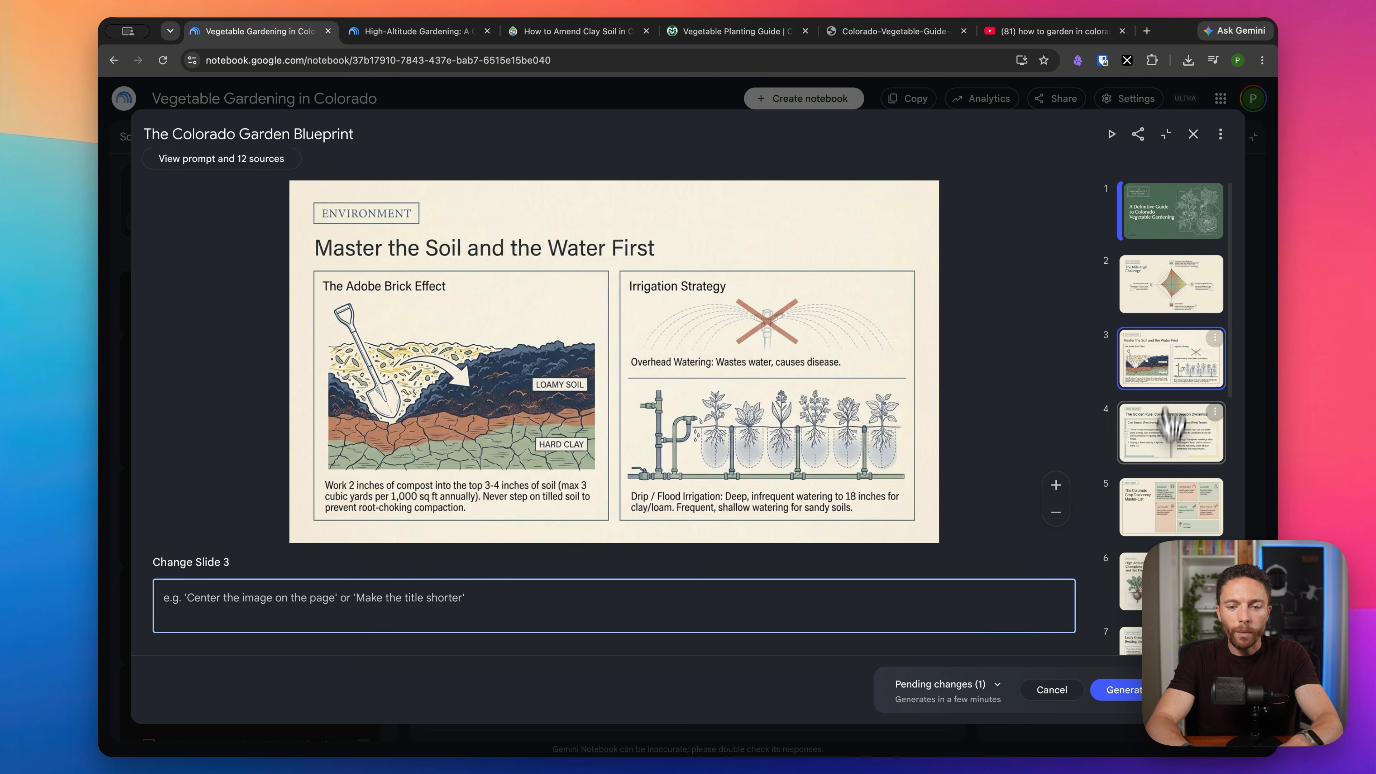
{"action": "left_click", "coordinate": [1168, 451]}
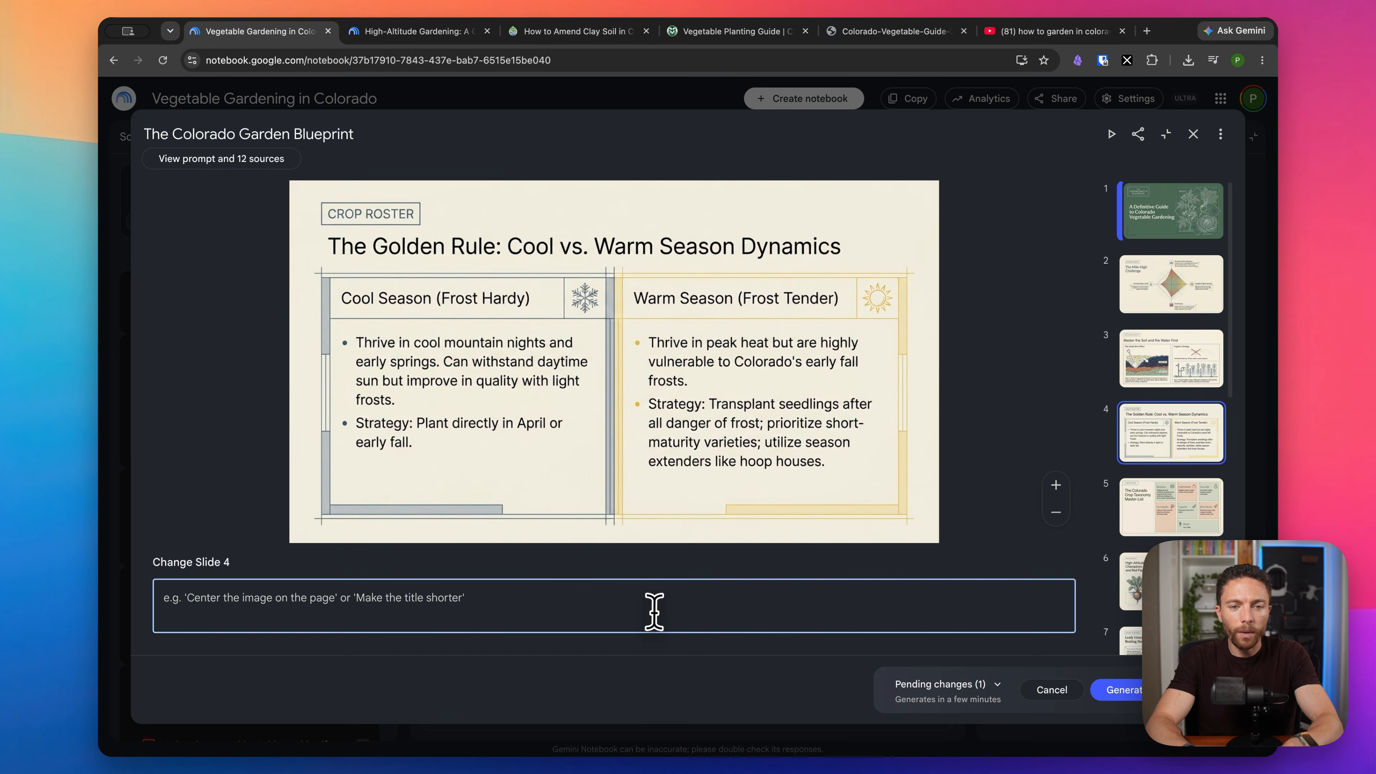
{"action": "type", "text": "I don't like the word C"}
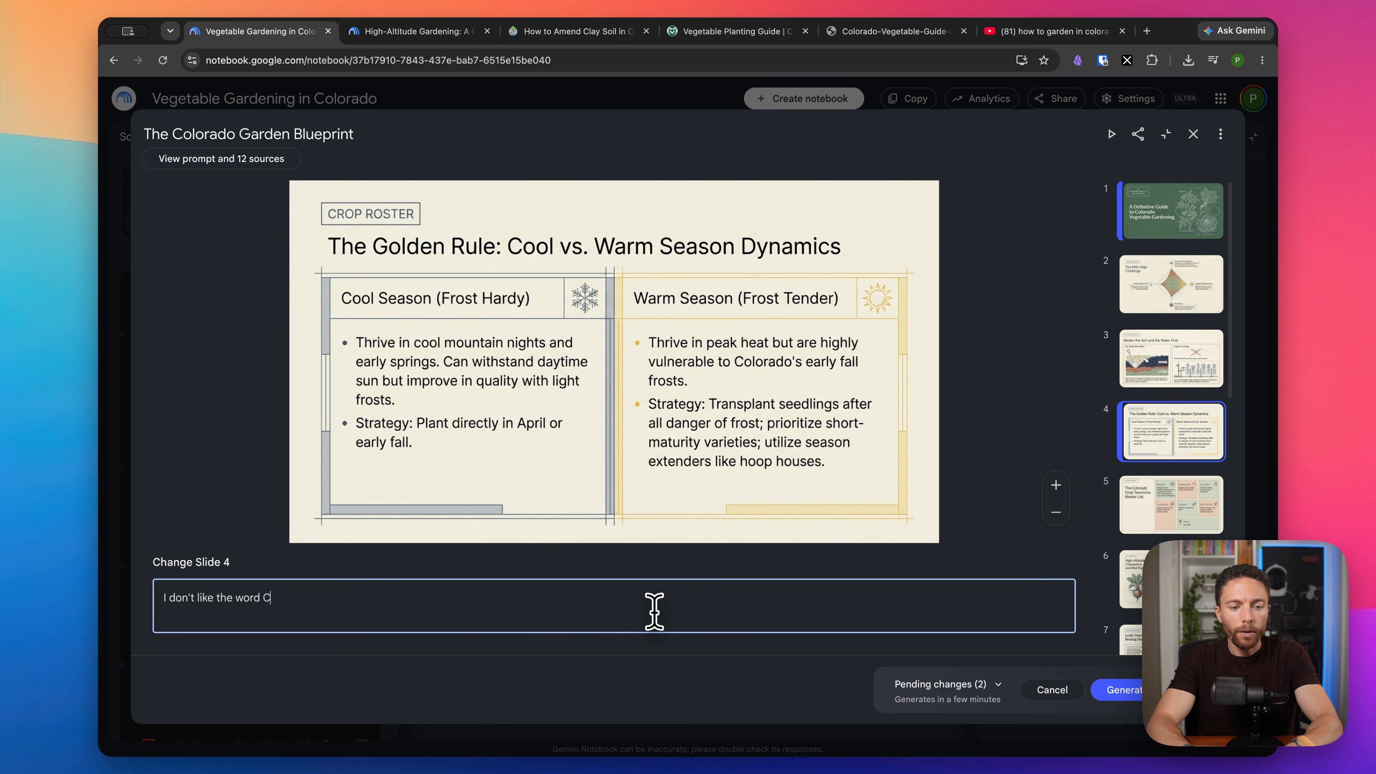
{"action": "type", "text": "er"}
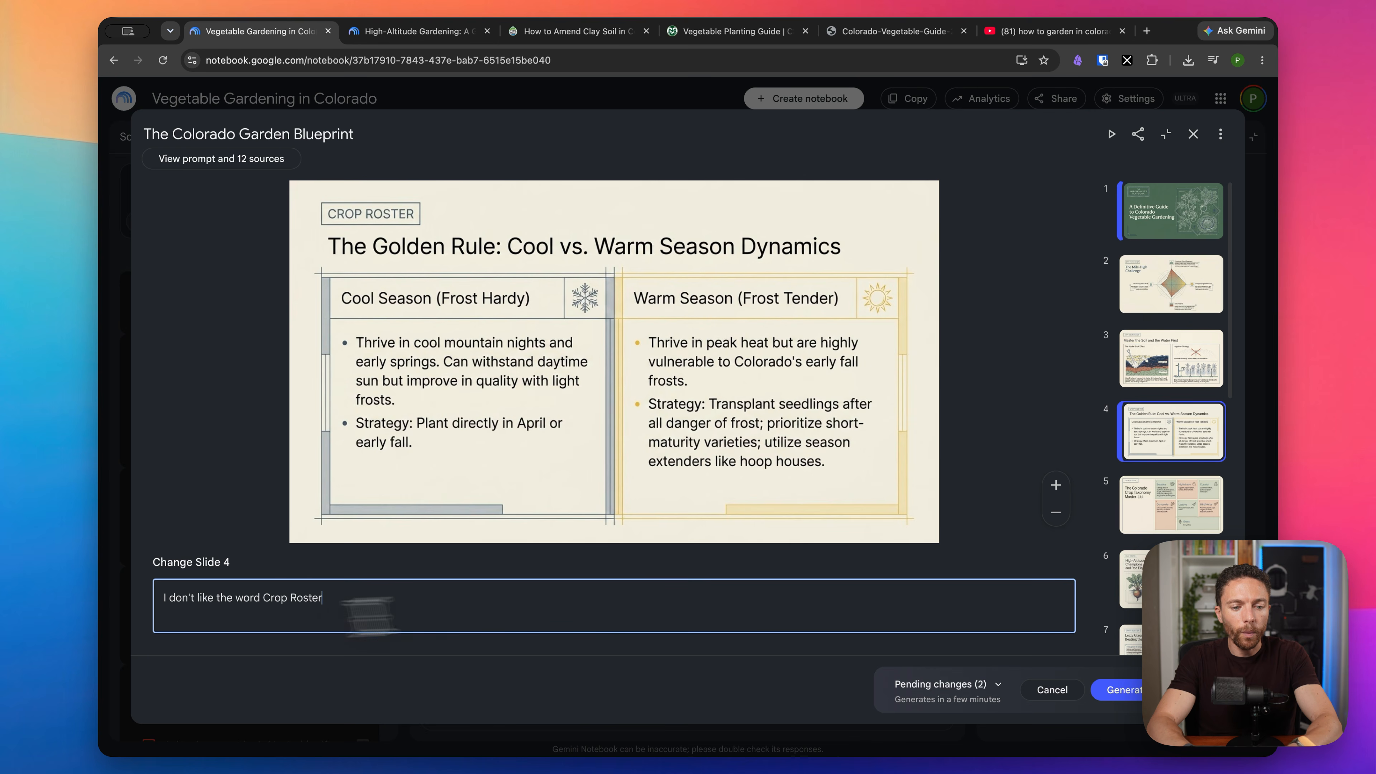
{"action": "left_click", "coordinate": [260, 595]}
{"action": "key", "text": "BackSpace"}
{"action": "type", "text": "s"}
{"action": "left_click", "coordinate": [337, 590]}
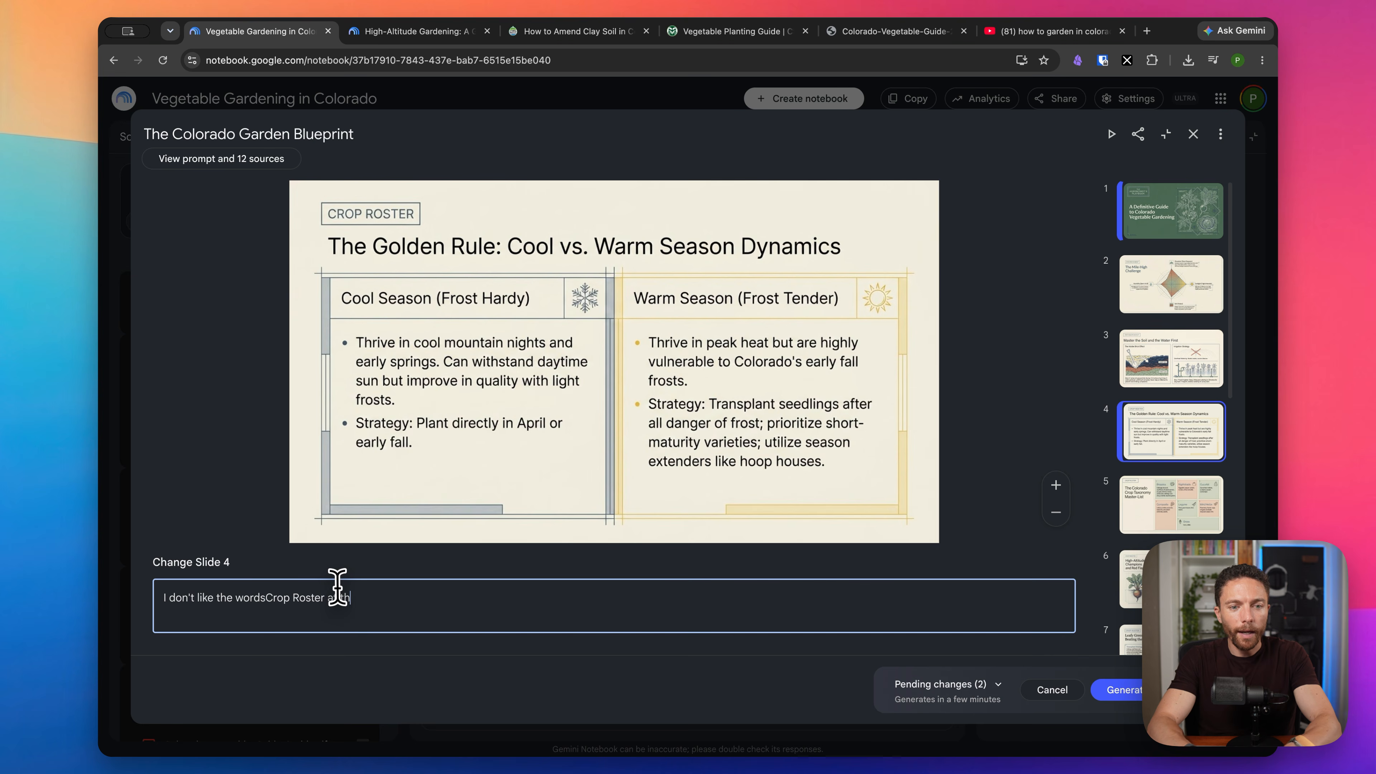
{"action": "type", "text": "at the top. Remove th"}
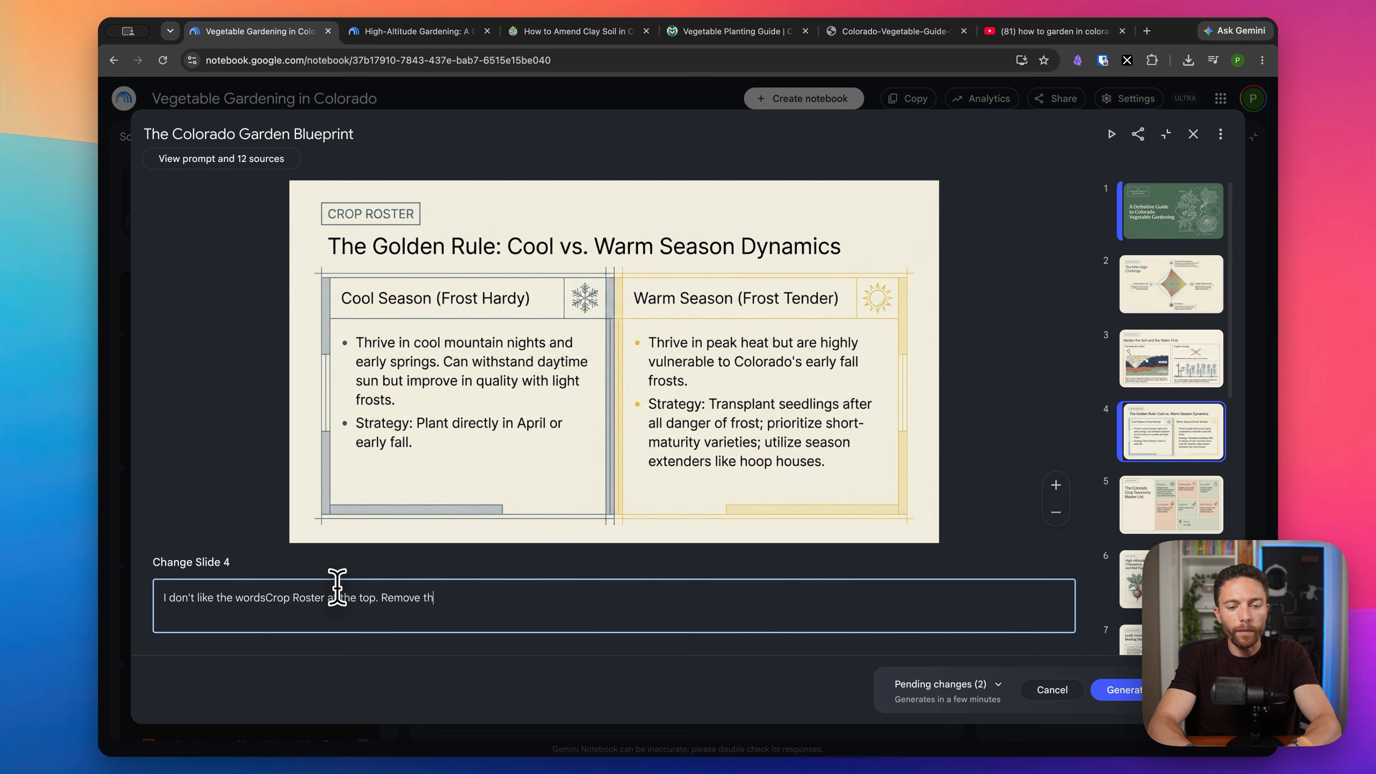
{"action": "type", "text": "ose"}
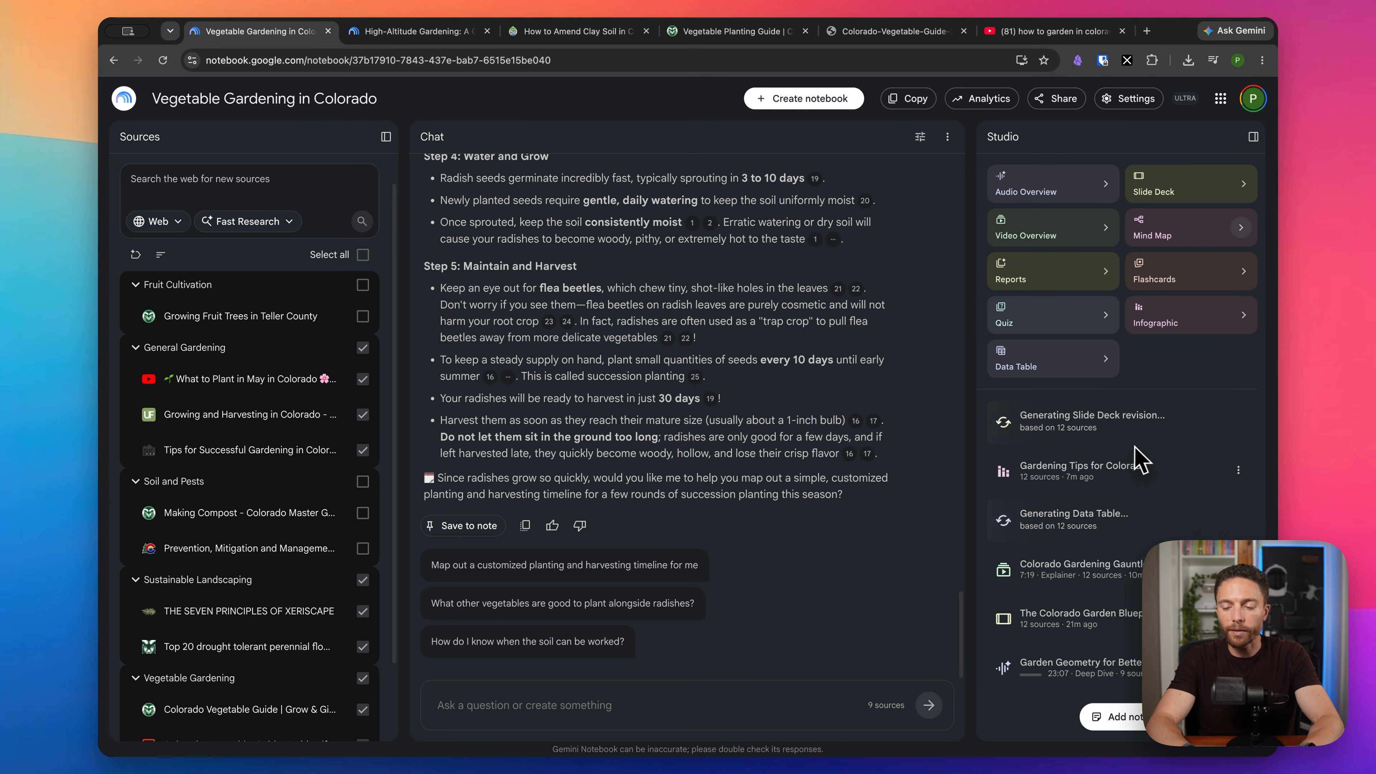
- Play the original Colorado Garden Blueprint deck as a full-screen slideshow up to slide 5, exit it and close the deck viewer
{"action": "left_click", "coordinate": [1126, 620]}
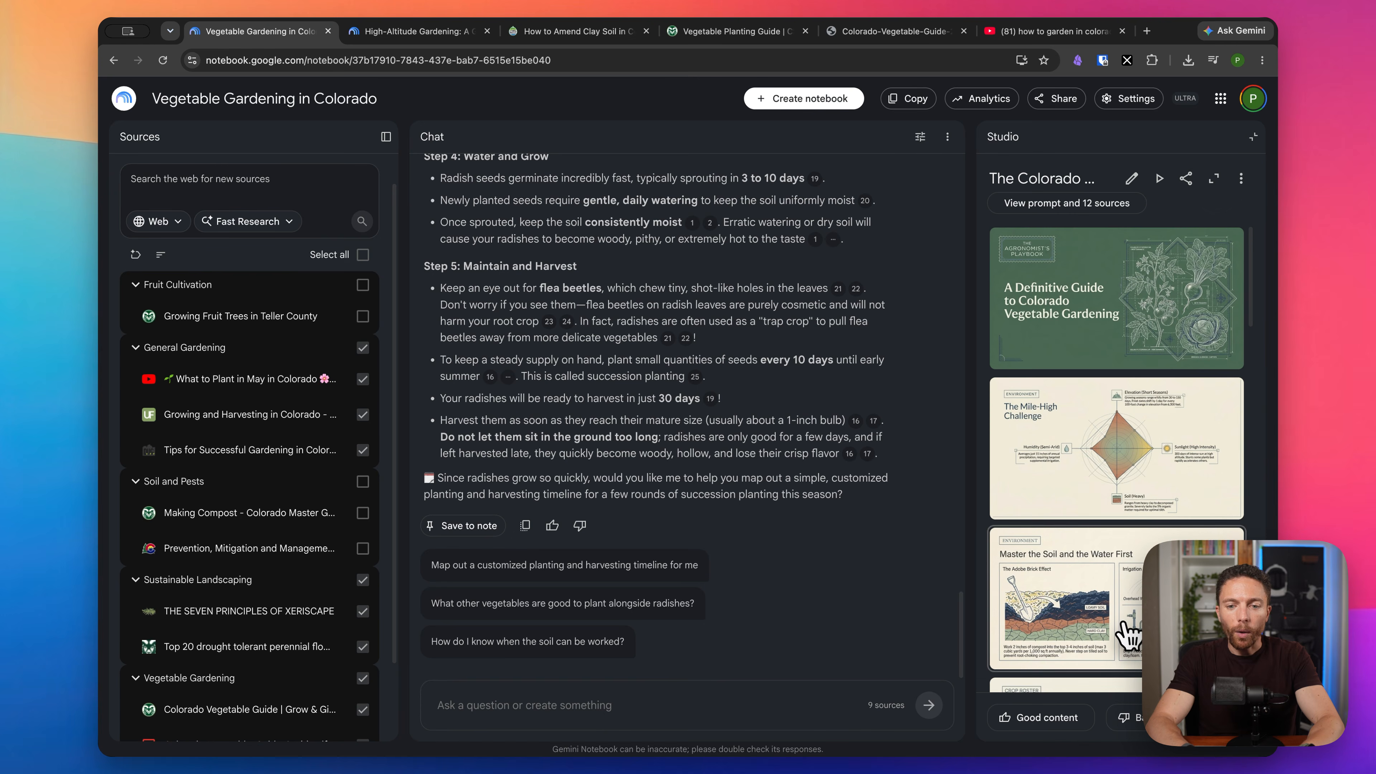
{"action": "left_click", "coordinate": [1214, 179]}
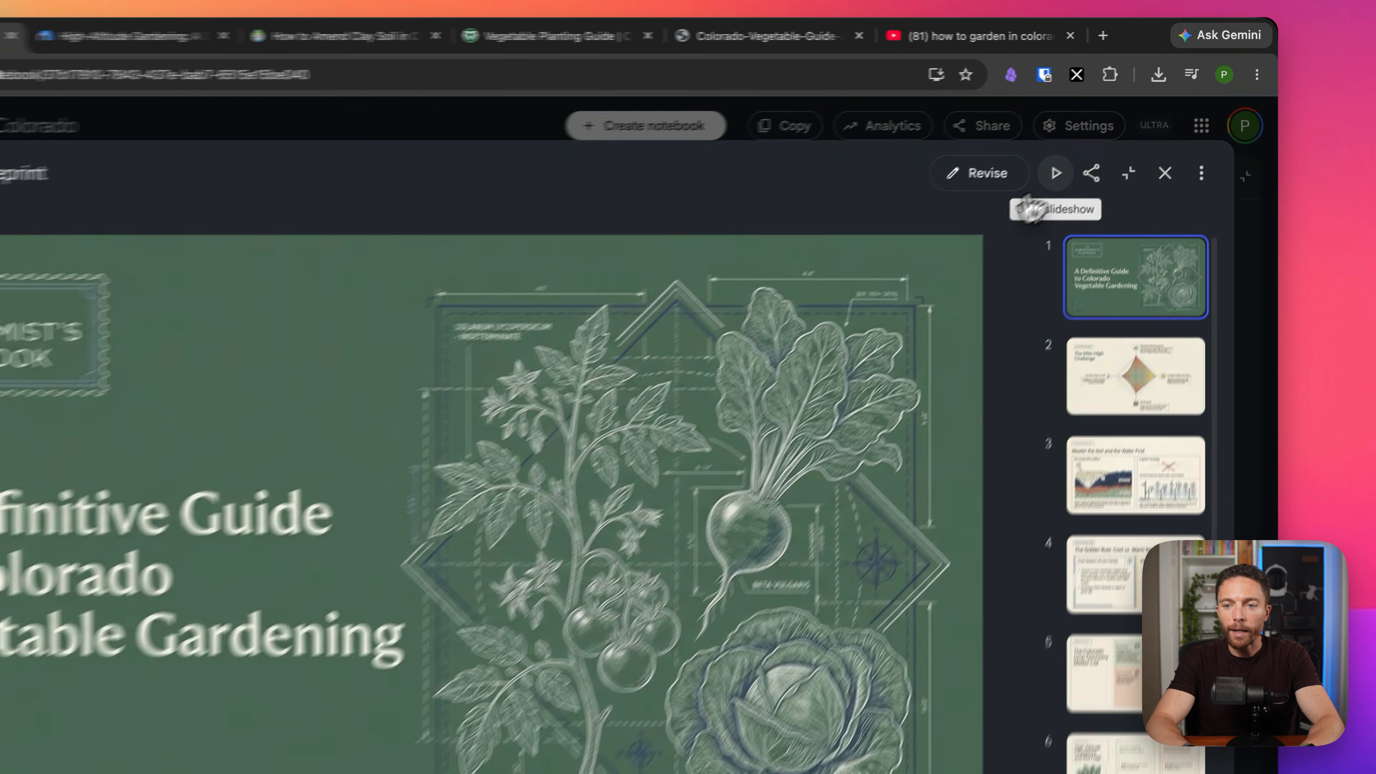
{"action": "left_click", "coordinate": [987, 220]}
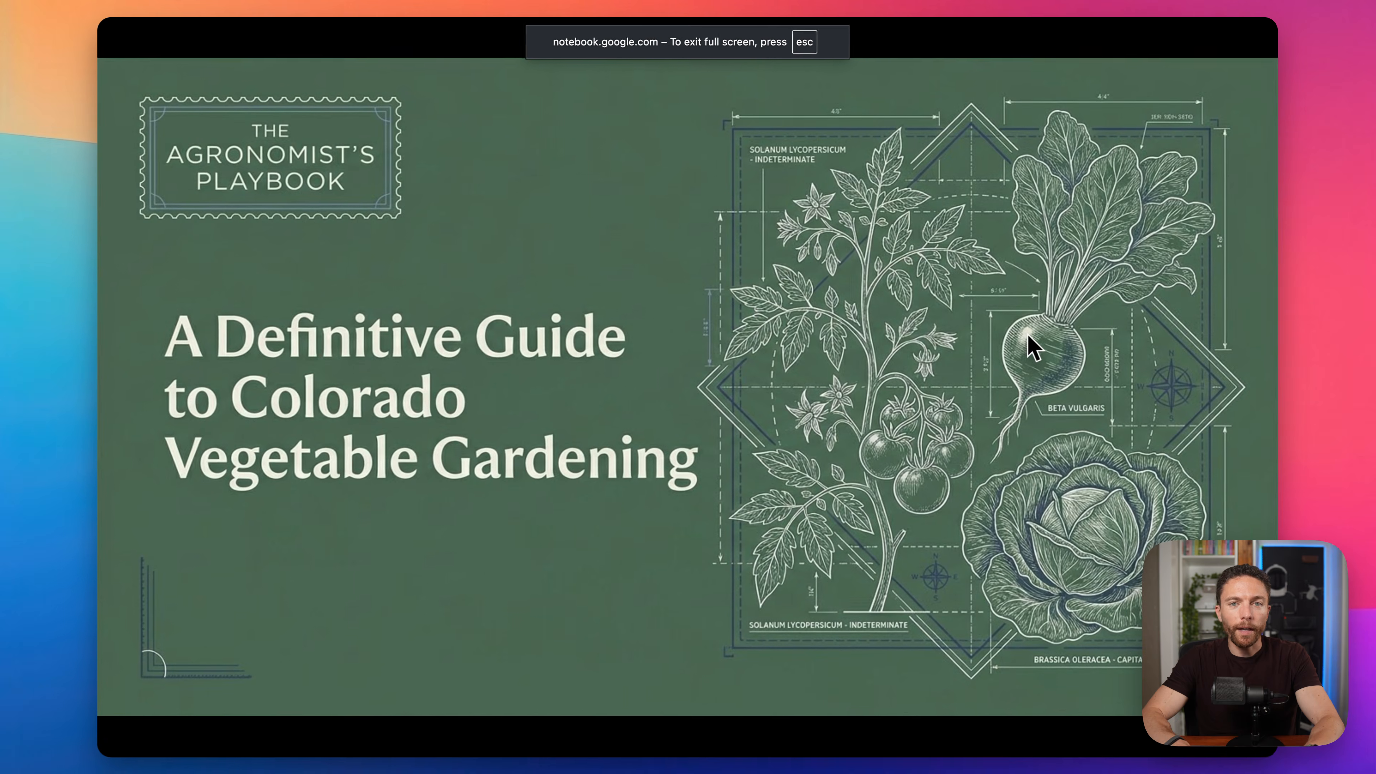
{"action": "key", "text": "Right"}
{"action": "key", "text": "Right"}
{"action": "key", "text": "Right"}
{"action": "key", "text": "Right"}
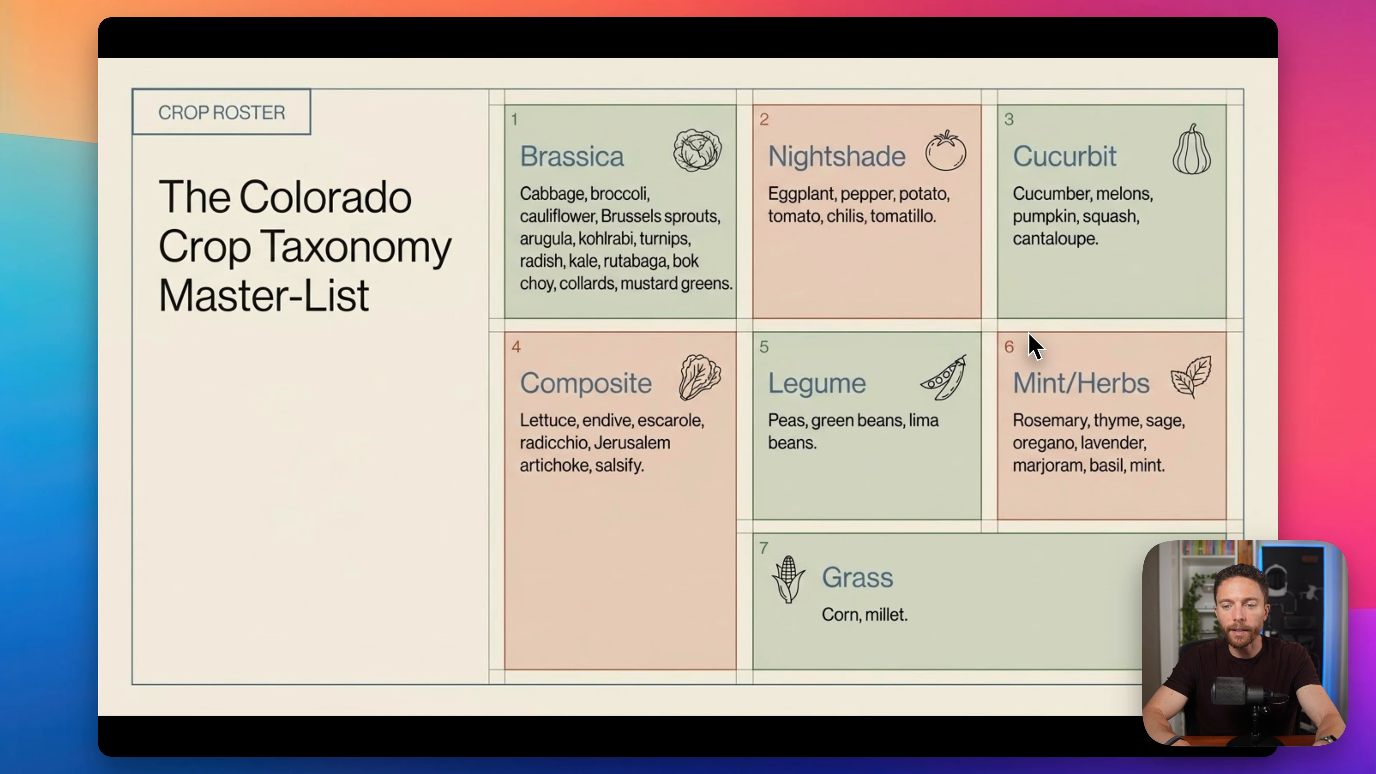
{"action": "key", "text": "Escape"}
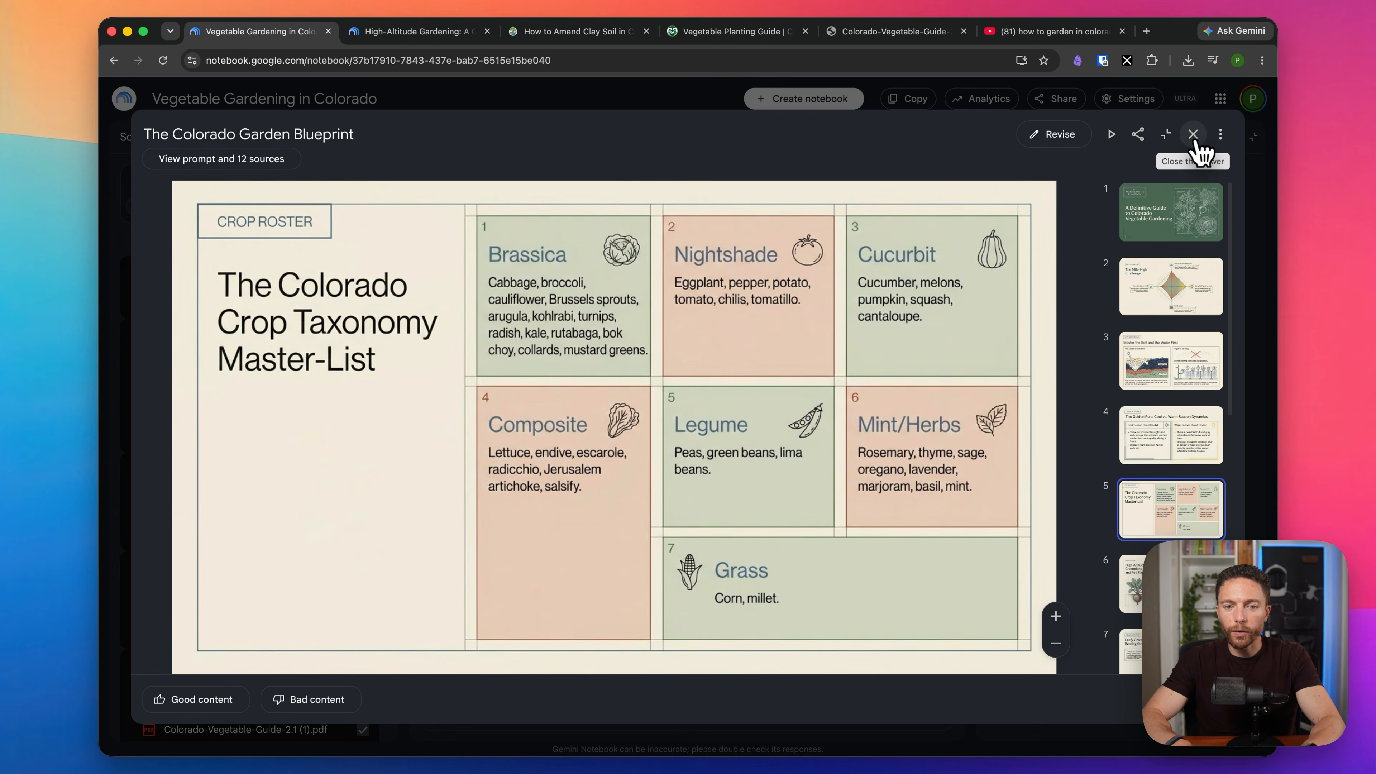
{"action": "left_click", "coordinate": [1194, 134]}
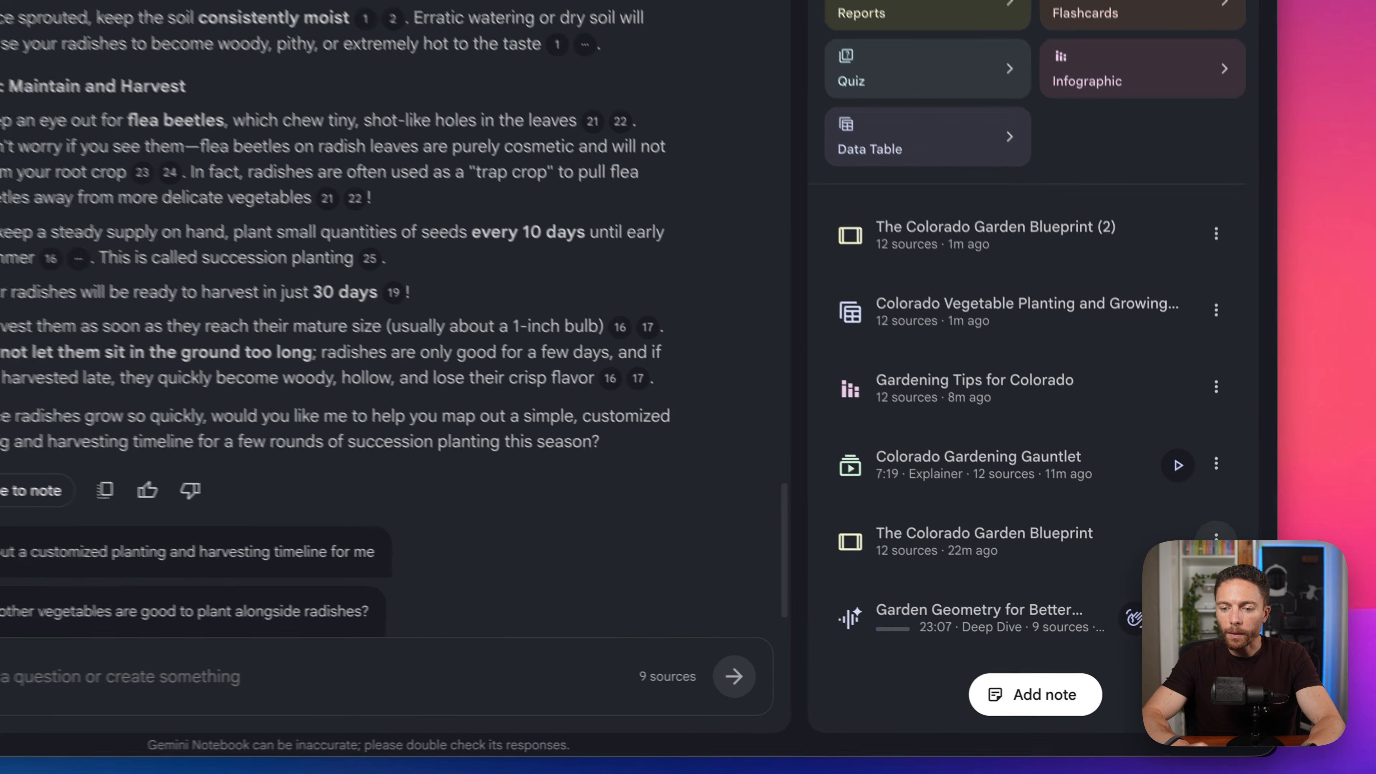
- Download the original Colorado Garden Blueprint slide deck as a PowerPoint (.pptx) file
{"action": "left_click", "coordinate": [1216, 538]}
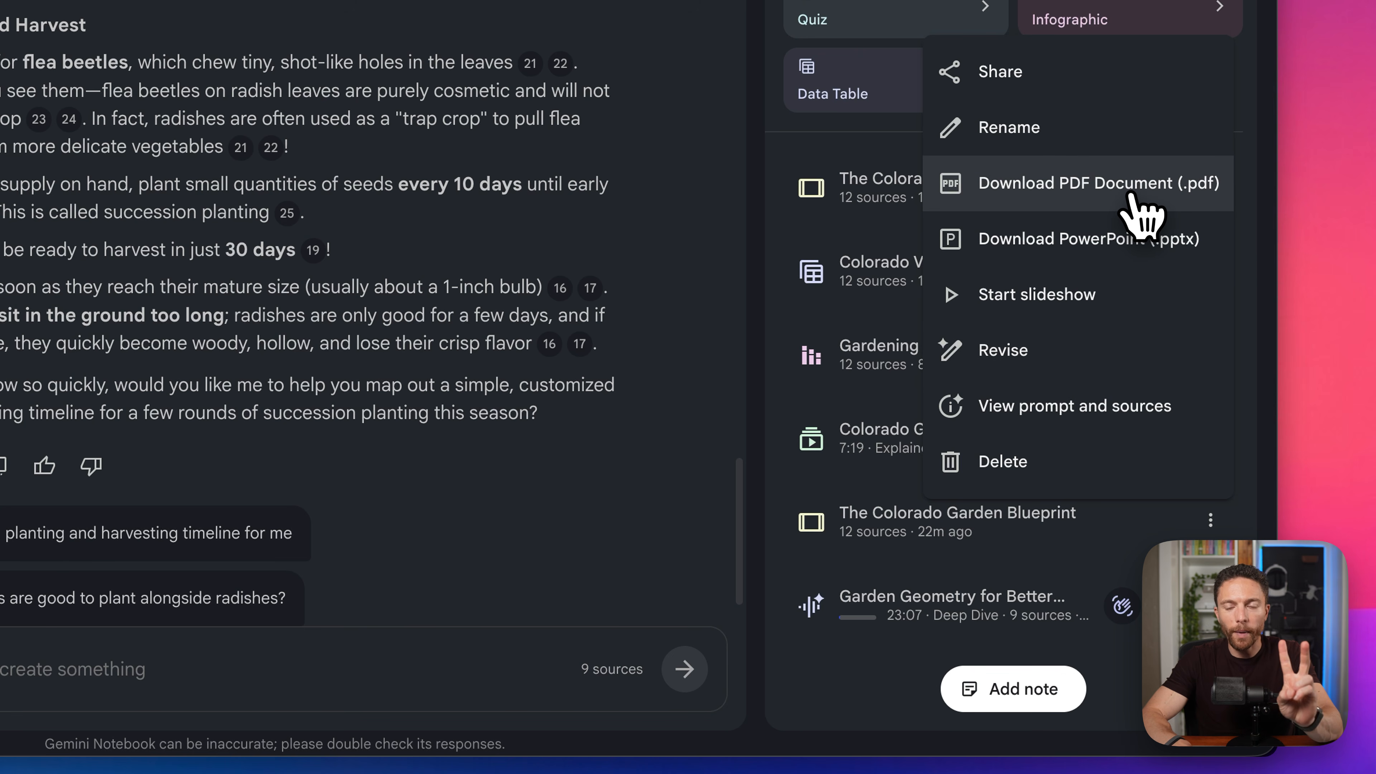
{"action": "left_click", "coordinate": [1116, 238]}
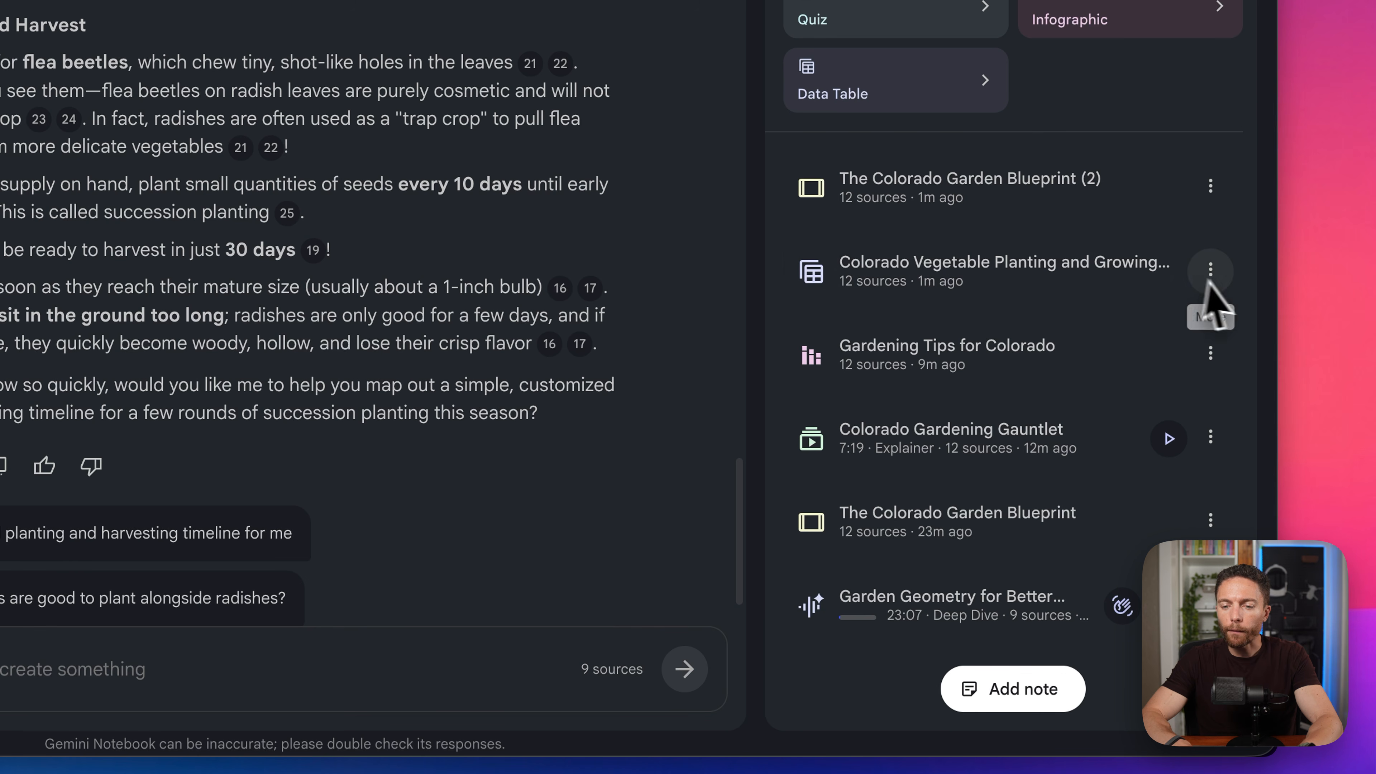
- Export the Colorado Vegetable Planting and Growing data table to Google Sheets
{"action": "left_click", "coordinate": [1222, 282]}
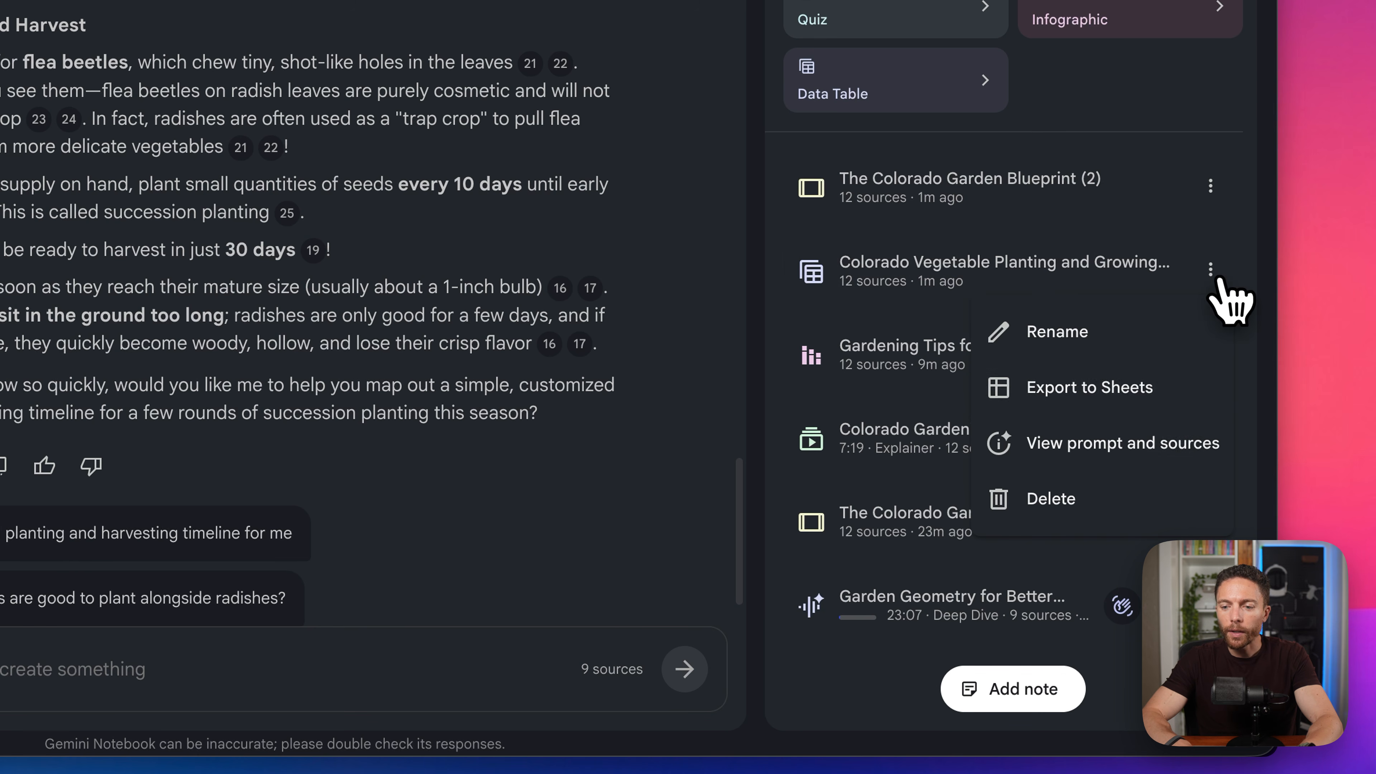
{"action": "left_click", "coordinate": [1170, 417]}
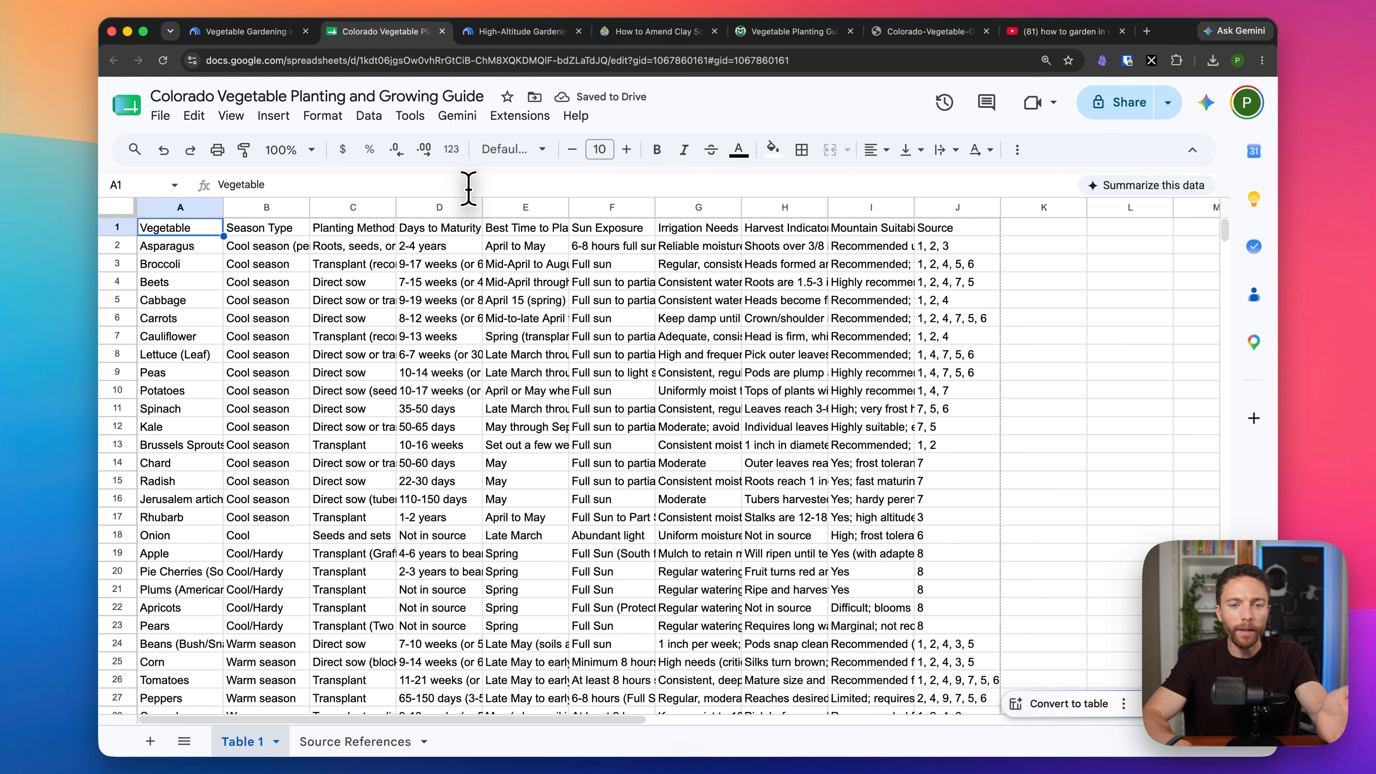
- Return to the Vegetable Gardening notebook, check the options of The Colorado Garden Blueprint (2), and open the Gardening Tips for Colorado infographic
{"action": "left_click", "coordinate": [272, 33]}
{"action": "left_click", "coordinate": [1238, 422]}
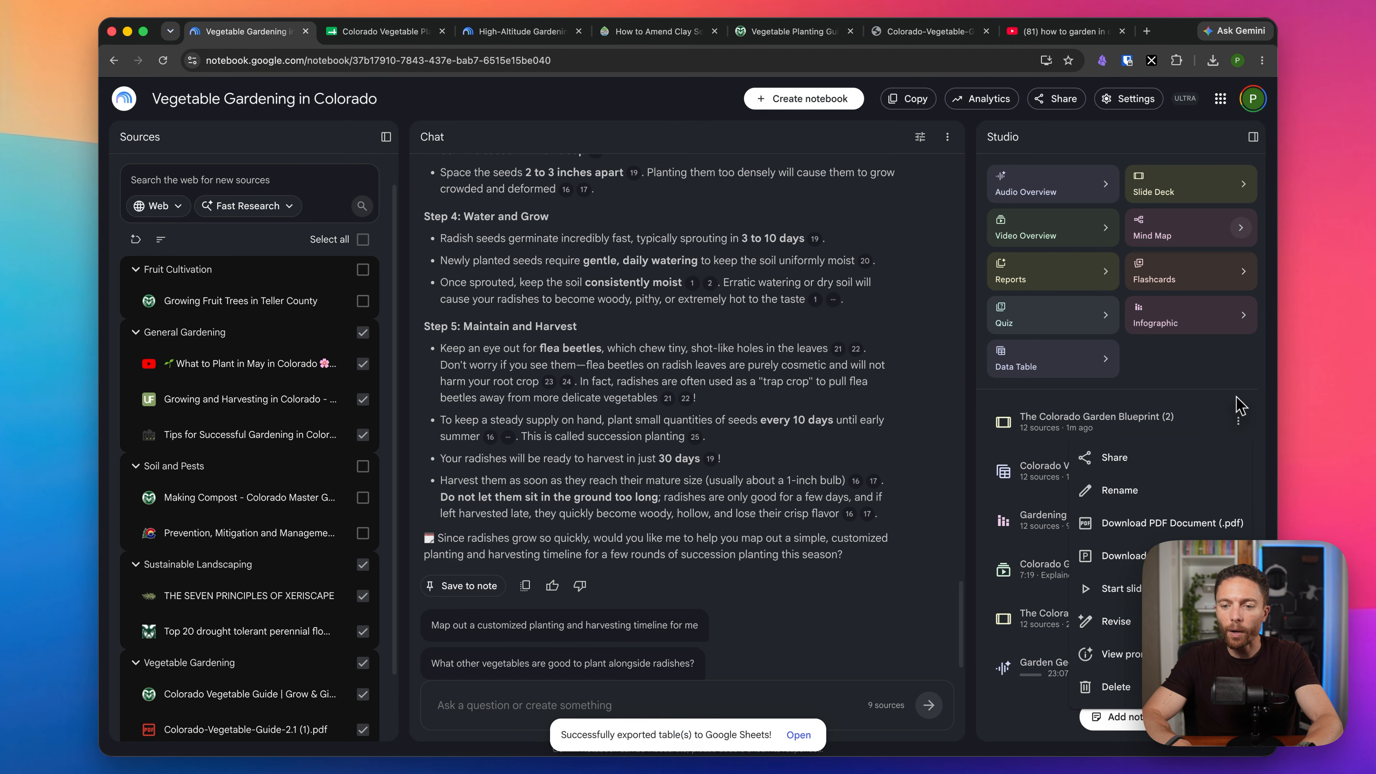
{"action": "left_click", "coordinate": [1242, 409]}
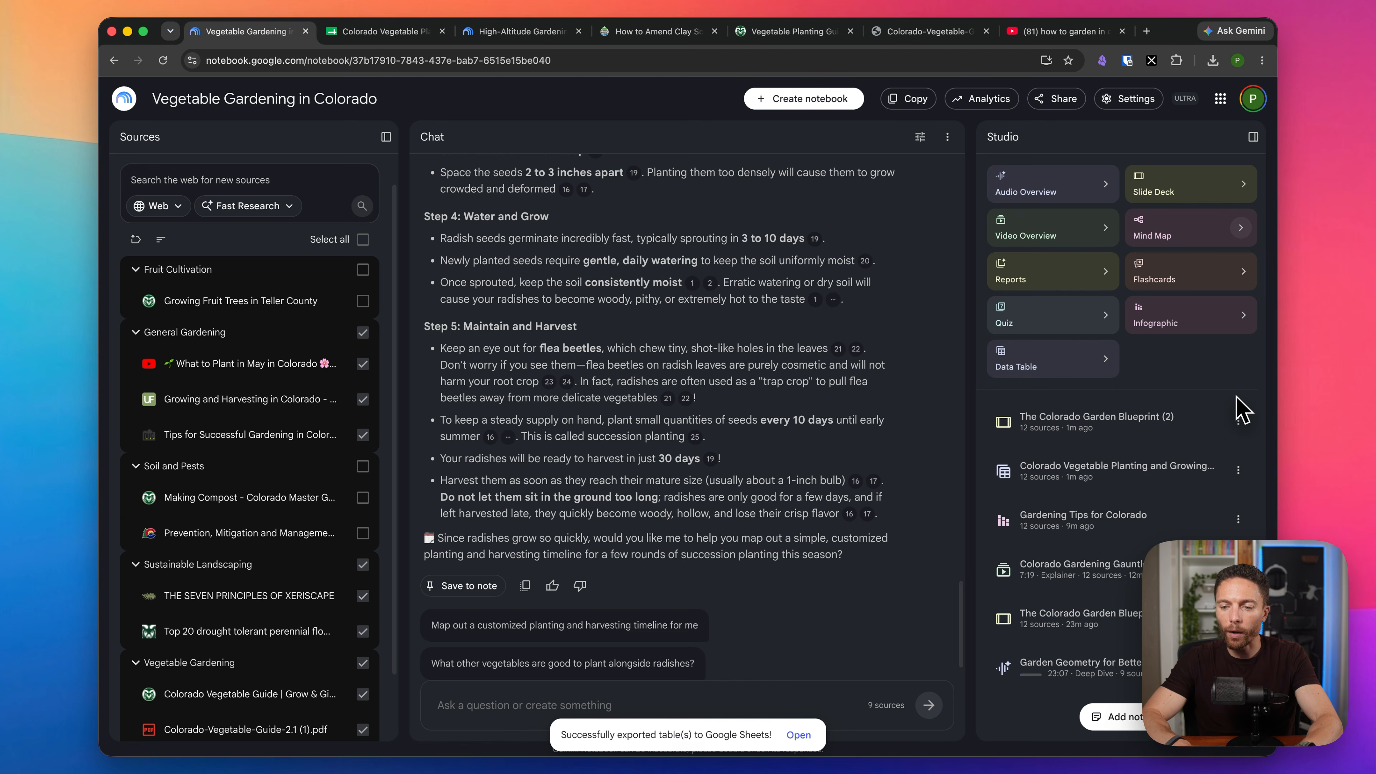
{"action": "left_click", "coordinate": [1084, 527]}
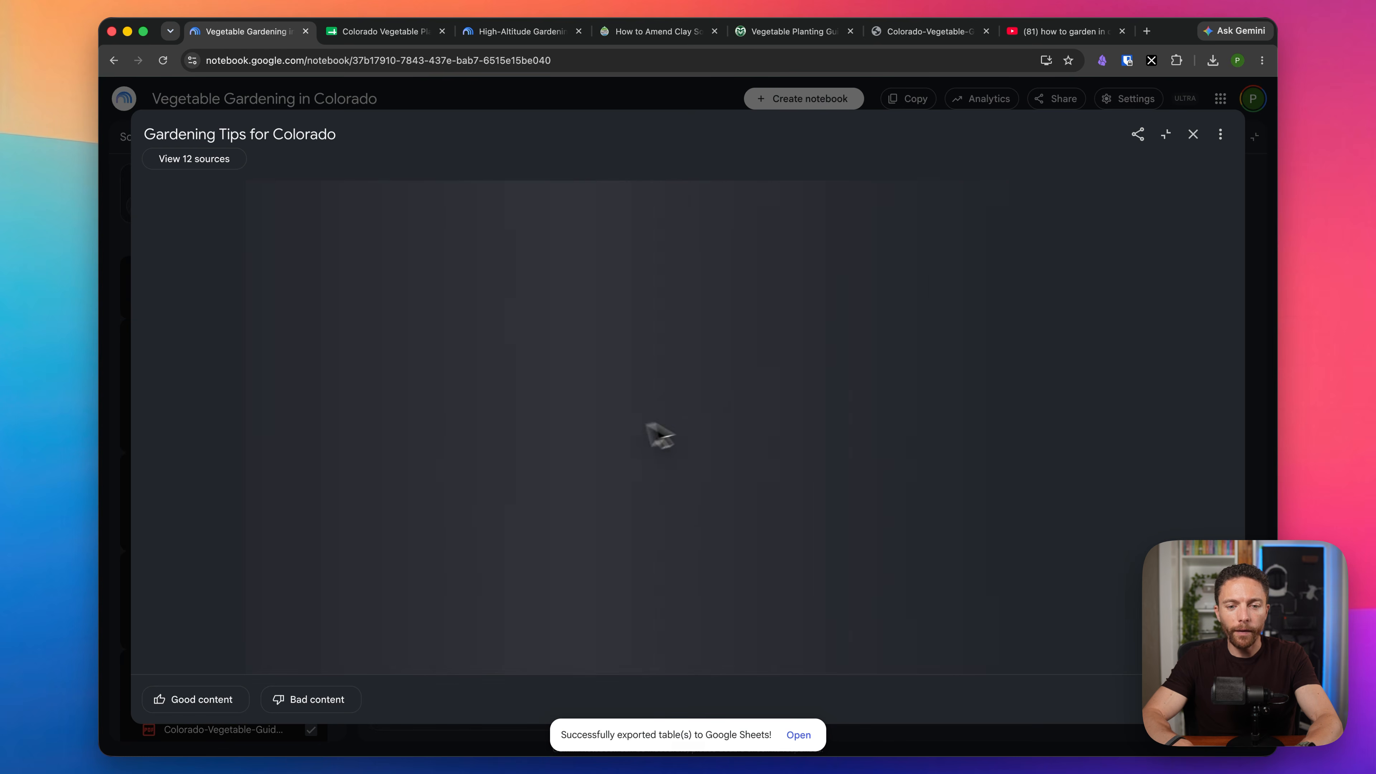
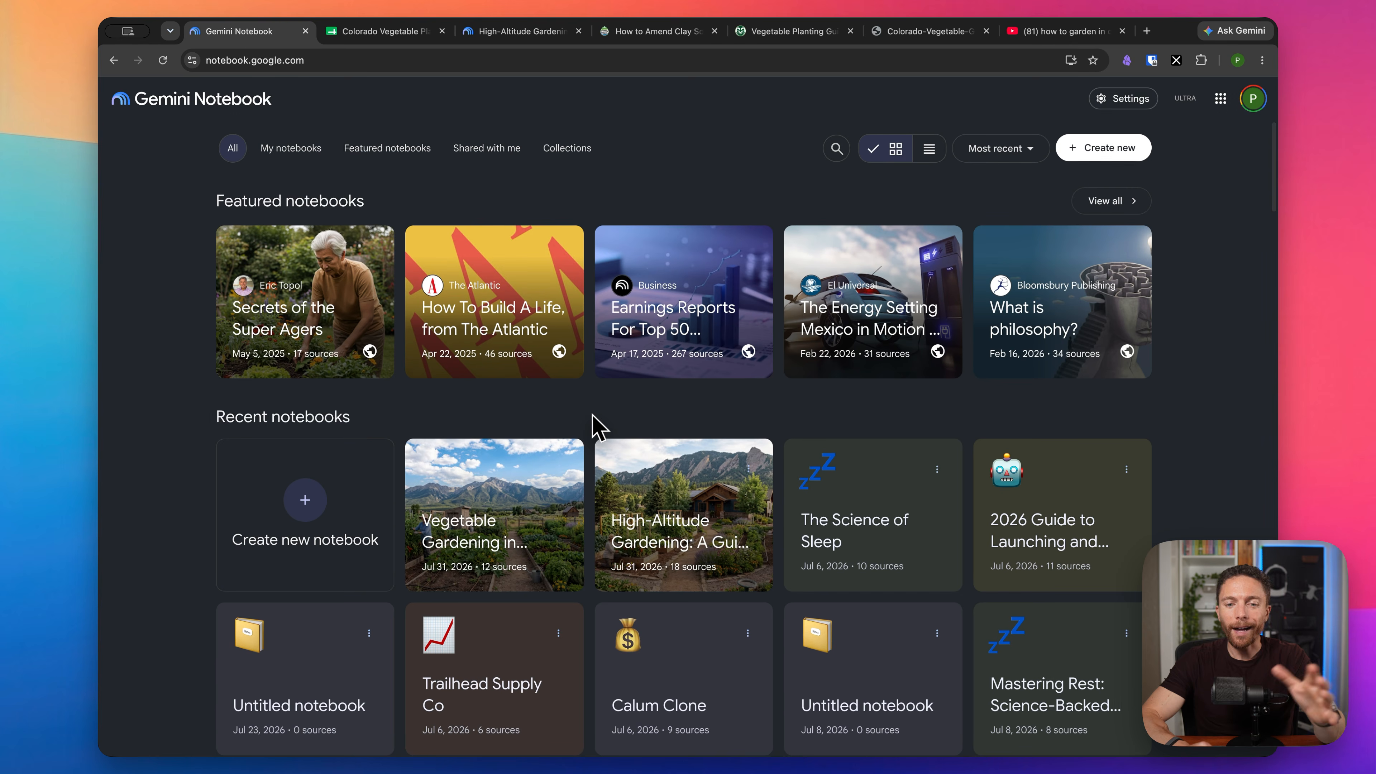
- Pin The Science of Sleep notebook from the recent notebooks on the home page
{"action": "scroll", "coordinate": [595, 425], "scroll_direction": "down", "scroll_amount": 3}
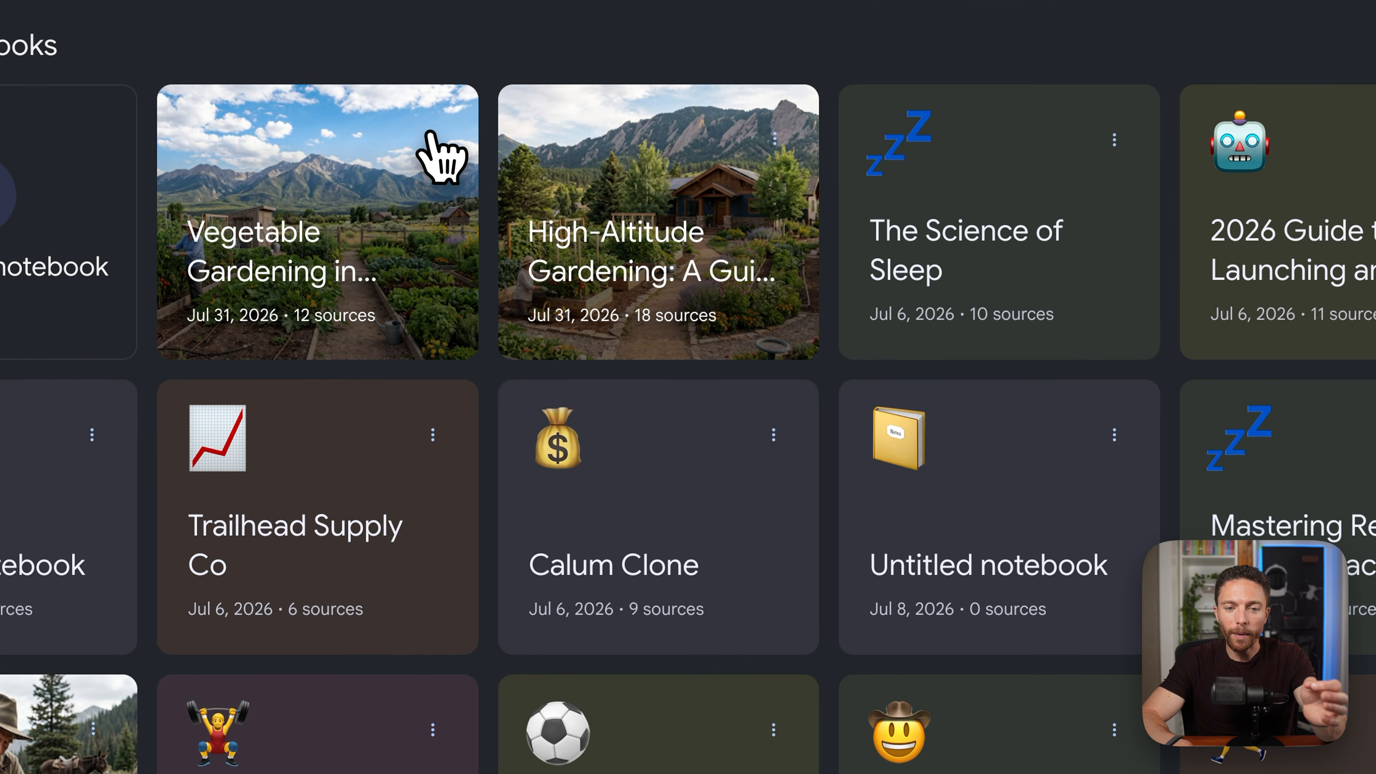
{"action": "left_click", "coordinate": [1115, 140]}
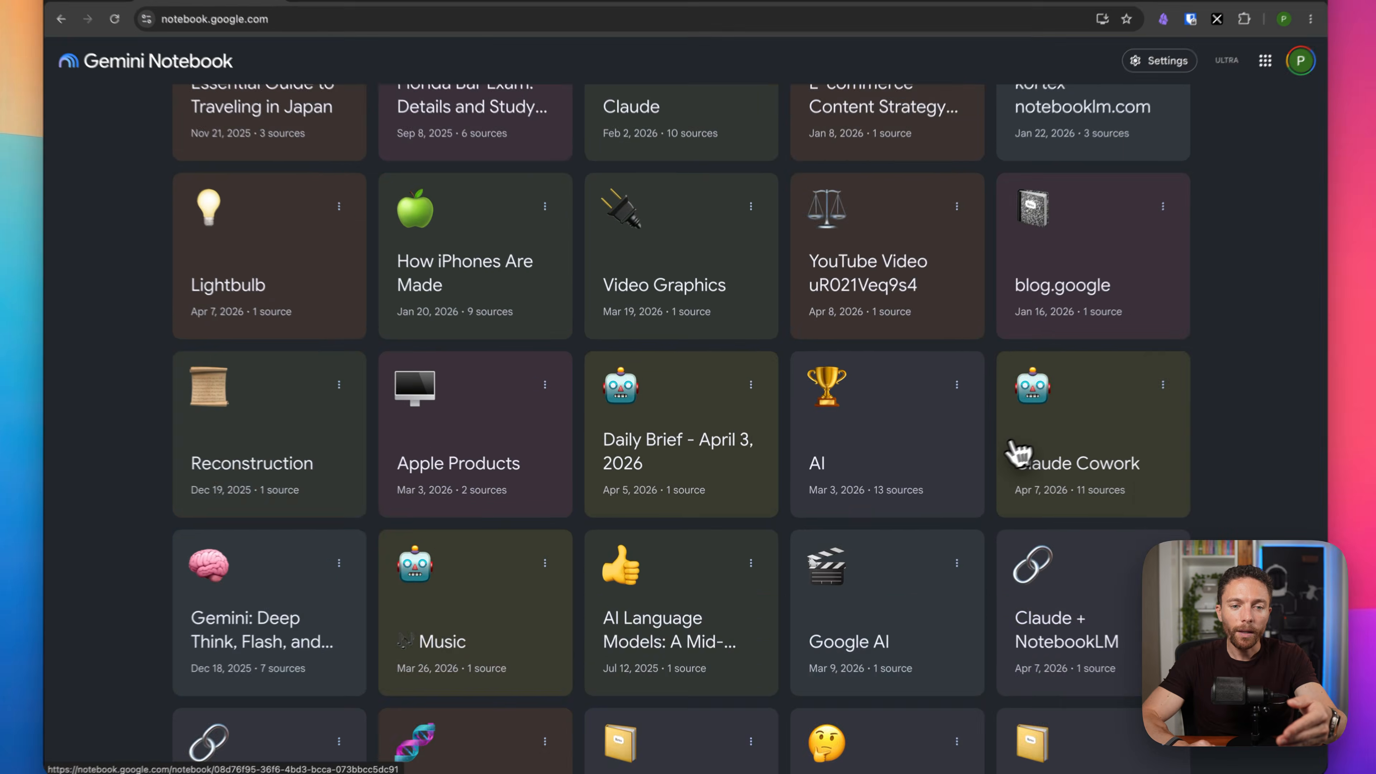
{"action": "scroll", "coordinate": [985, 461], "scroll_direction": "up", "scroll_amount": 5}
{"action": "scroll", "coordinate": [980, 461], "scroll_direction": "up", "scroll_amount": 15}
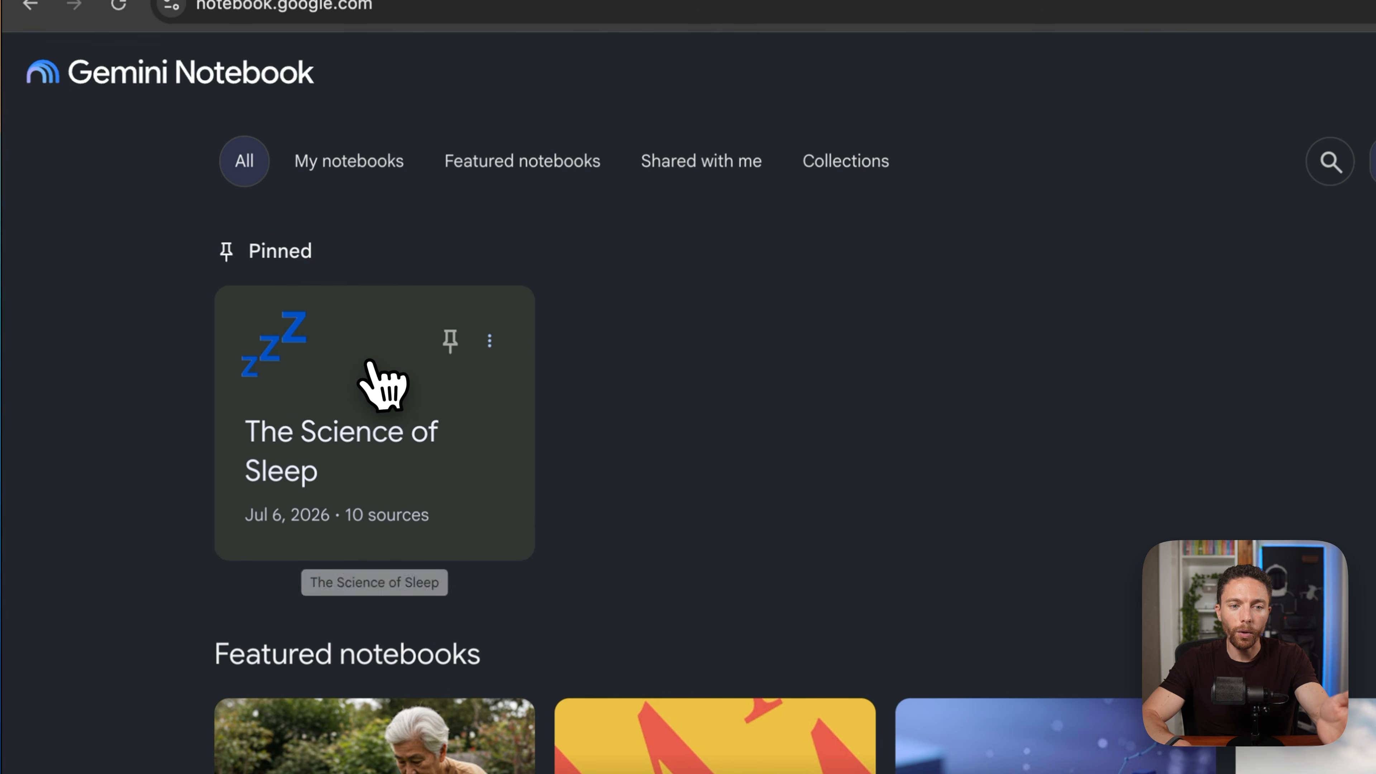
- Browse the home page's notebook categories: My notebooks, Featured notebooks, Shared with me, and Collections
{"action": "left_click", "coordinate": [362, 182]}
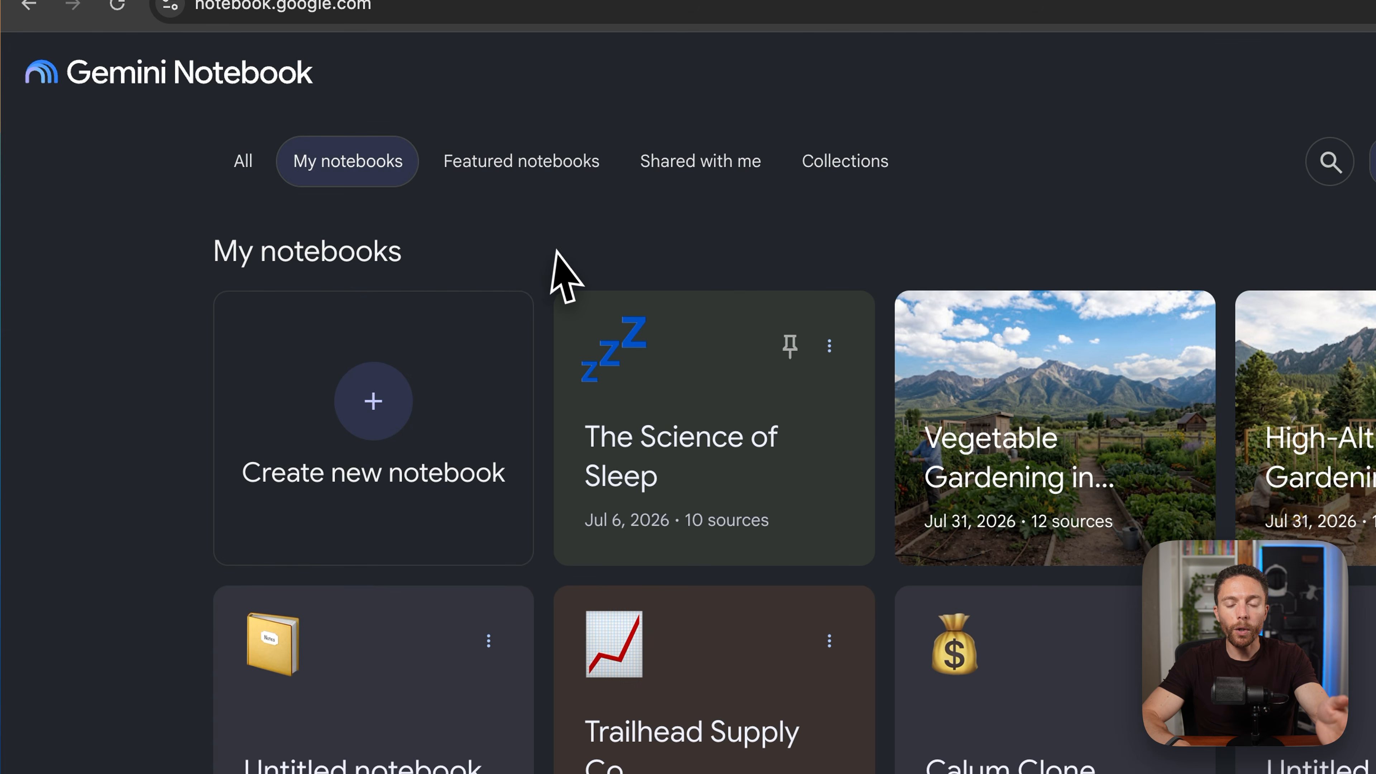
{"action": "left_click", "coordinate": [552, 176]}
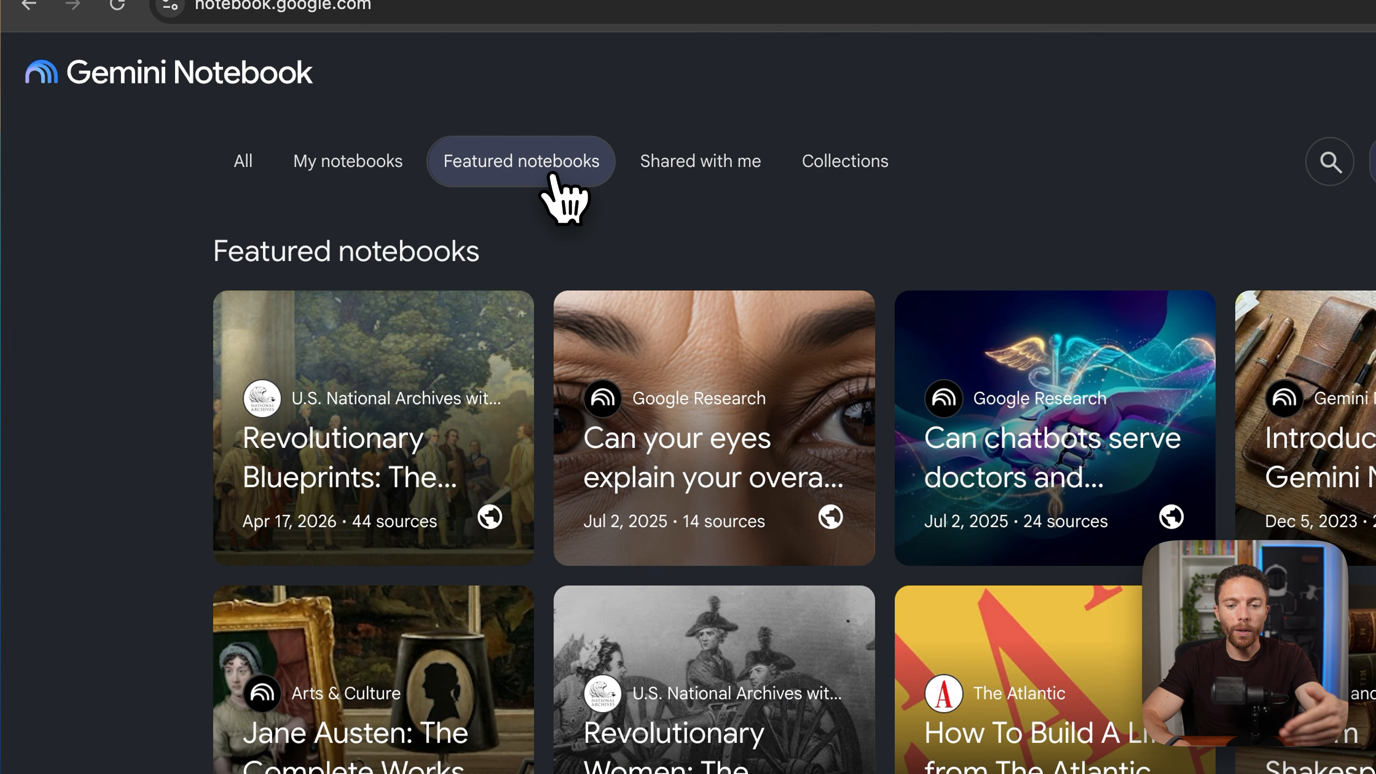
{"action": "left_click", "coordinate": [719, 172]}
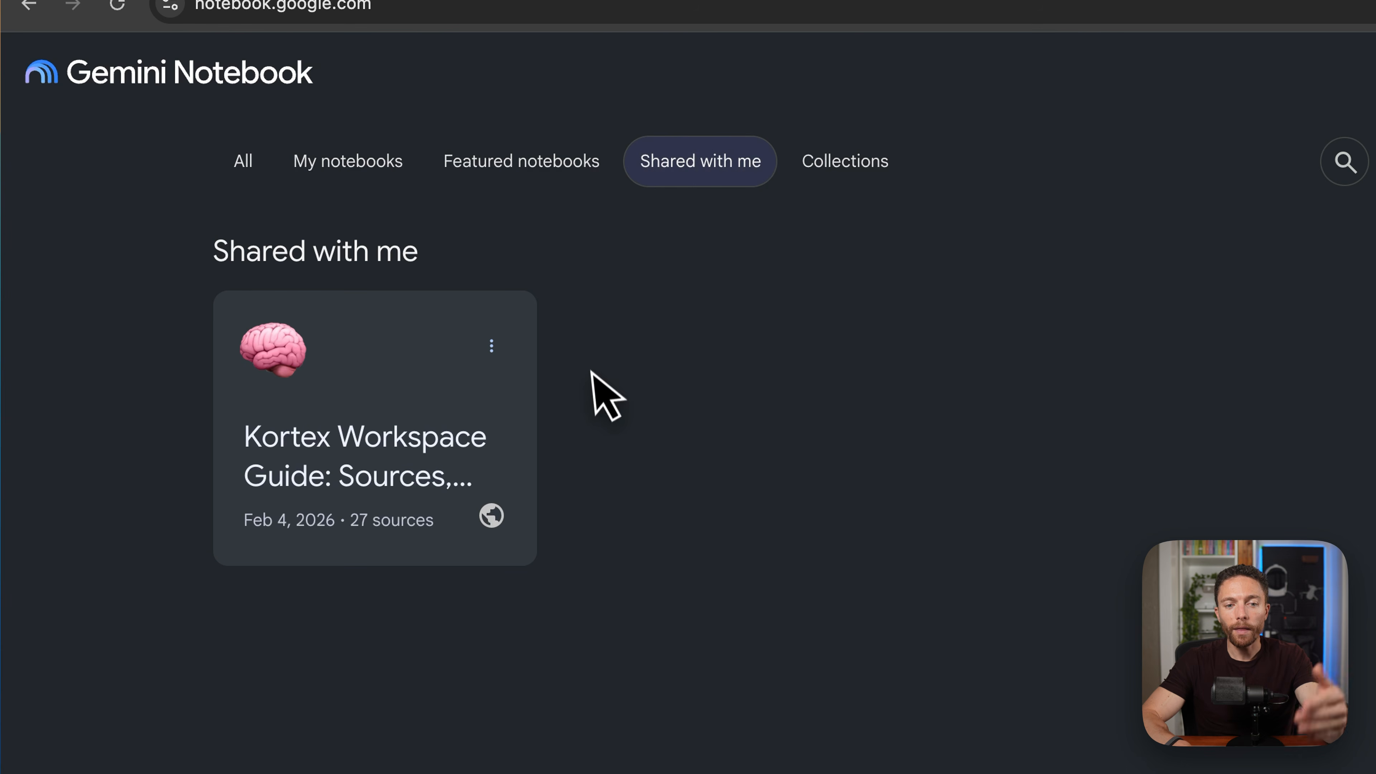
{"action": "left_click", "coordinate": [867, 172]}
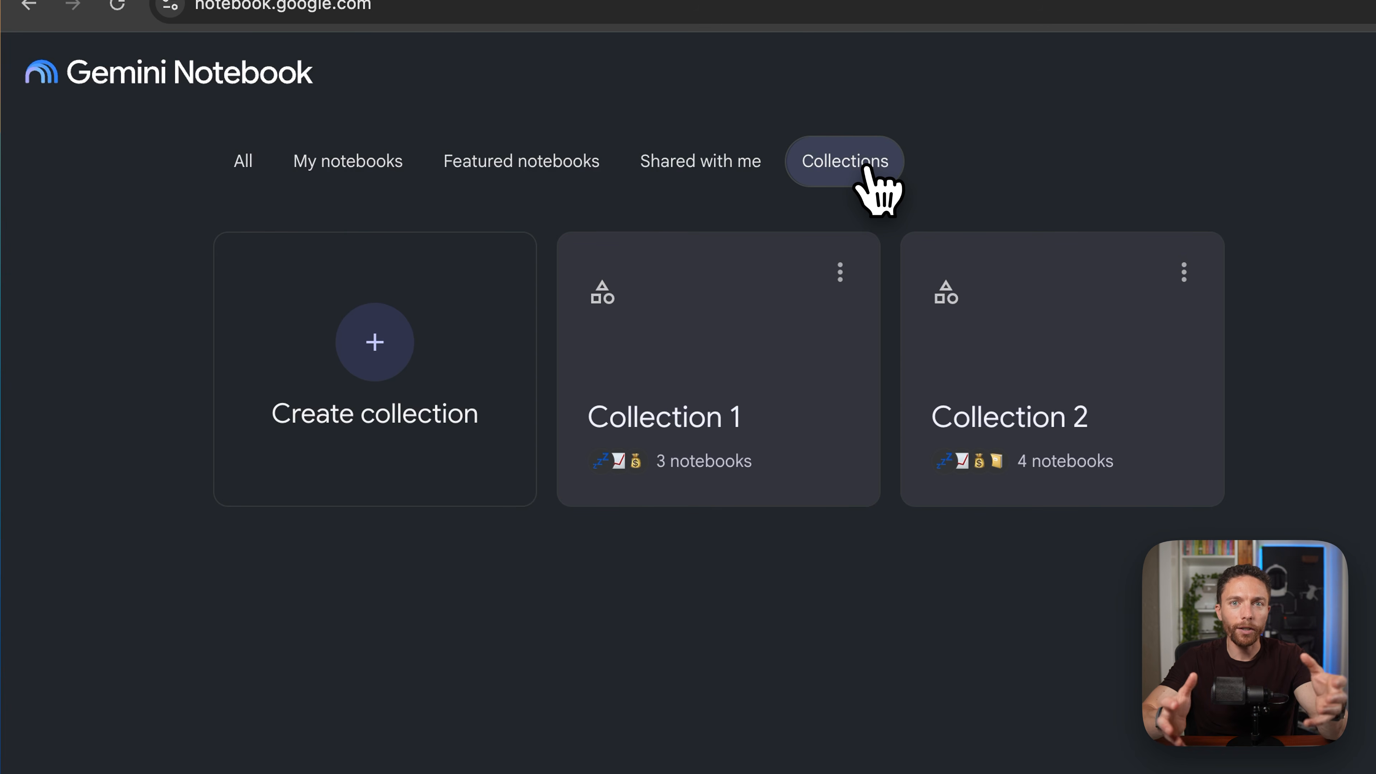
- Start a new notebook collection and name it Home
{"action": "left_click", "coordinate": [399, 362]}
{"action": "left_click", "coordinate": [1079, 458]}
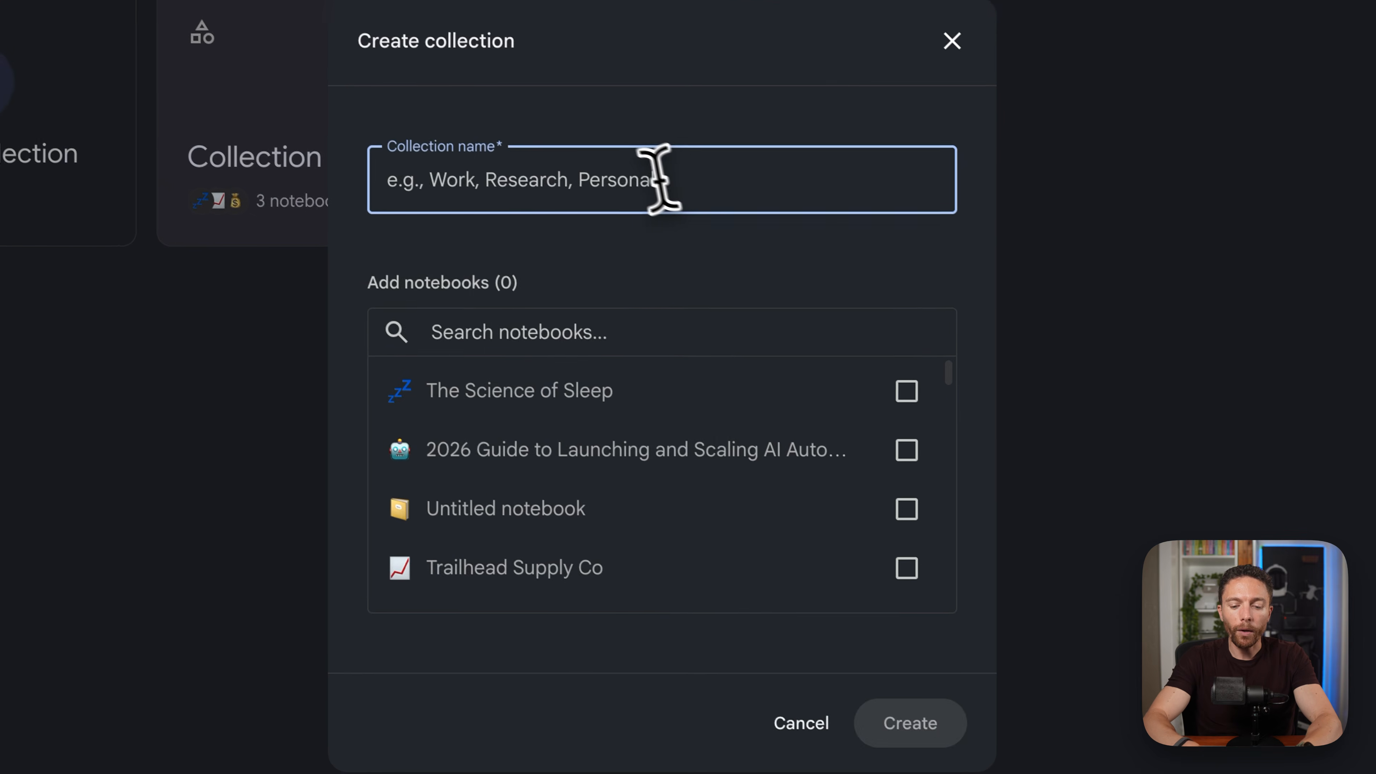
{"action": "type", "text": "Home"}
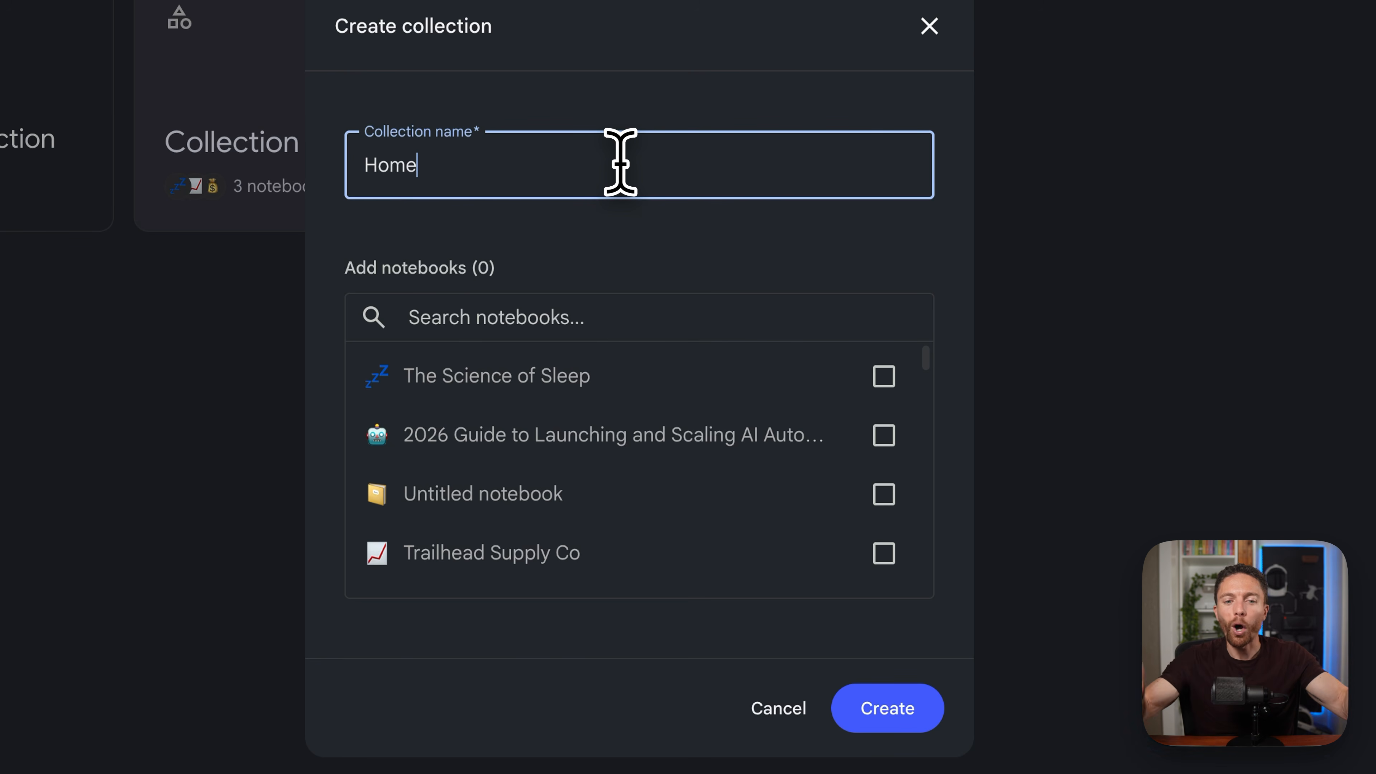
- Select the Cookies and The Science of Sleep notebooks for the Home collection
{"action": "scroll", "coordinate": [635, 444], "scroll_direction": "down", "scroll_amount": 1}
{"action": "scroll", "coordinate": [635, 444], "scroll_direction": "up", "scroll_amount": 1}
{"action": "scroll", "coordinate": [635, 444], "scroll_direction": "down", "scroll_amount": 5}
{"action": "scroll", "coordinate": [635, 445], "scroll_direction": "down", "scroll_amount": 10}
{"action": "scroll", "coordinate": [639, 455], "scroll_direction": "down", "scroll_amount": 5}
{"action": "scroll", "coordinate": [639, 458], "scroll_direction": "up", "scroll_amount": 2}
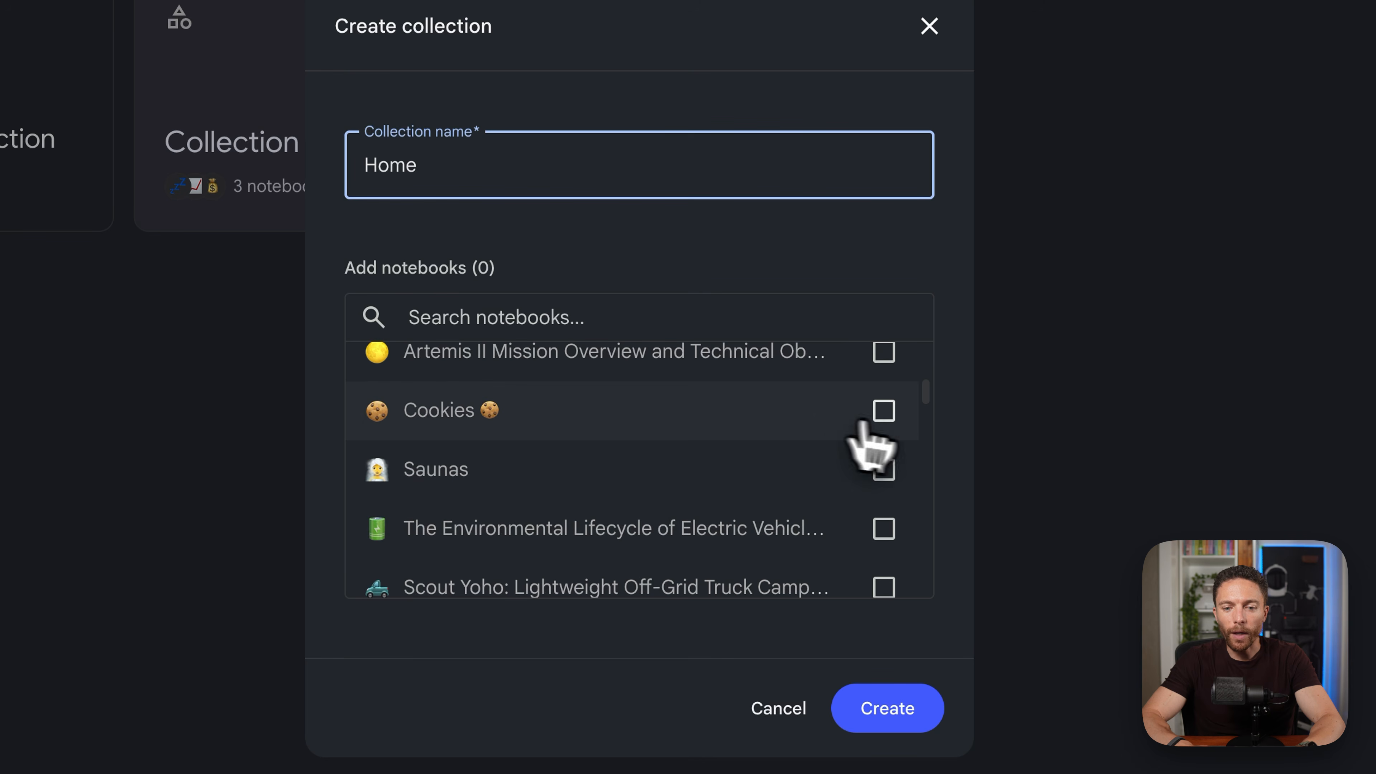
{"action": "left_click", "coordinate": [884, 412]}
{"action": "scroll", "coordinate": [801, 455], "scroll_direction": "down", "scroll_amount": 2}
{"action": "scroll", "coordinate": [795, 441], "scroll_direction": "down", "scroll_amount": 5}
{"action": "left_click", "coordinate": [886, 380]}
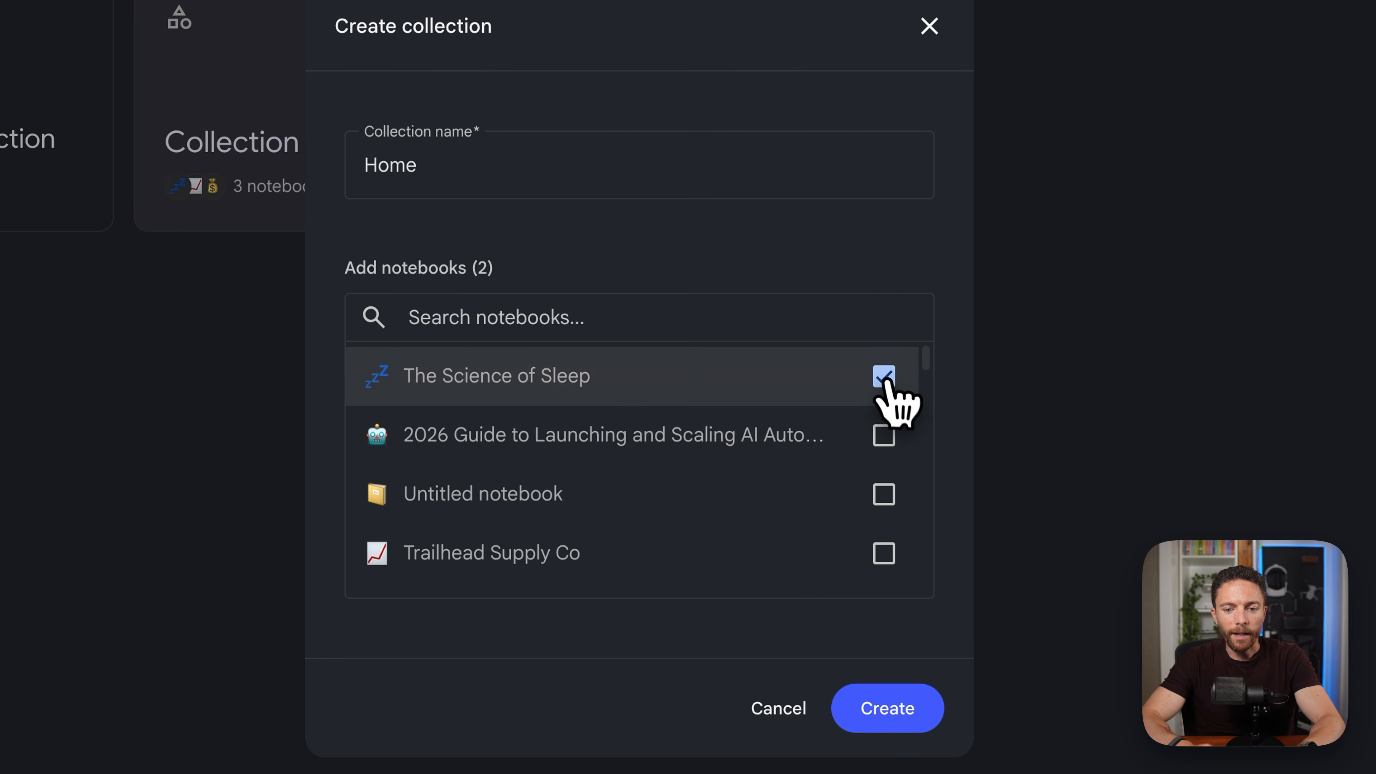
- Include Gardening 101: How To Start A Garden, create the Home collection, and look through its contents before returning to the collections
{"action": "scroll", "coordinate": [839, 440], "scroll_direction": "down", "scroll_amount": 3}
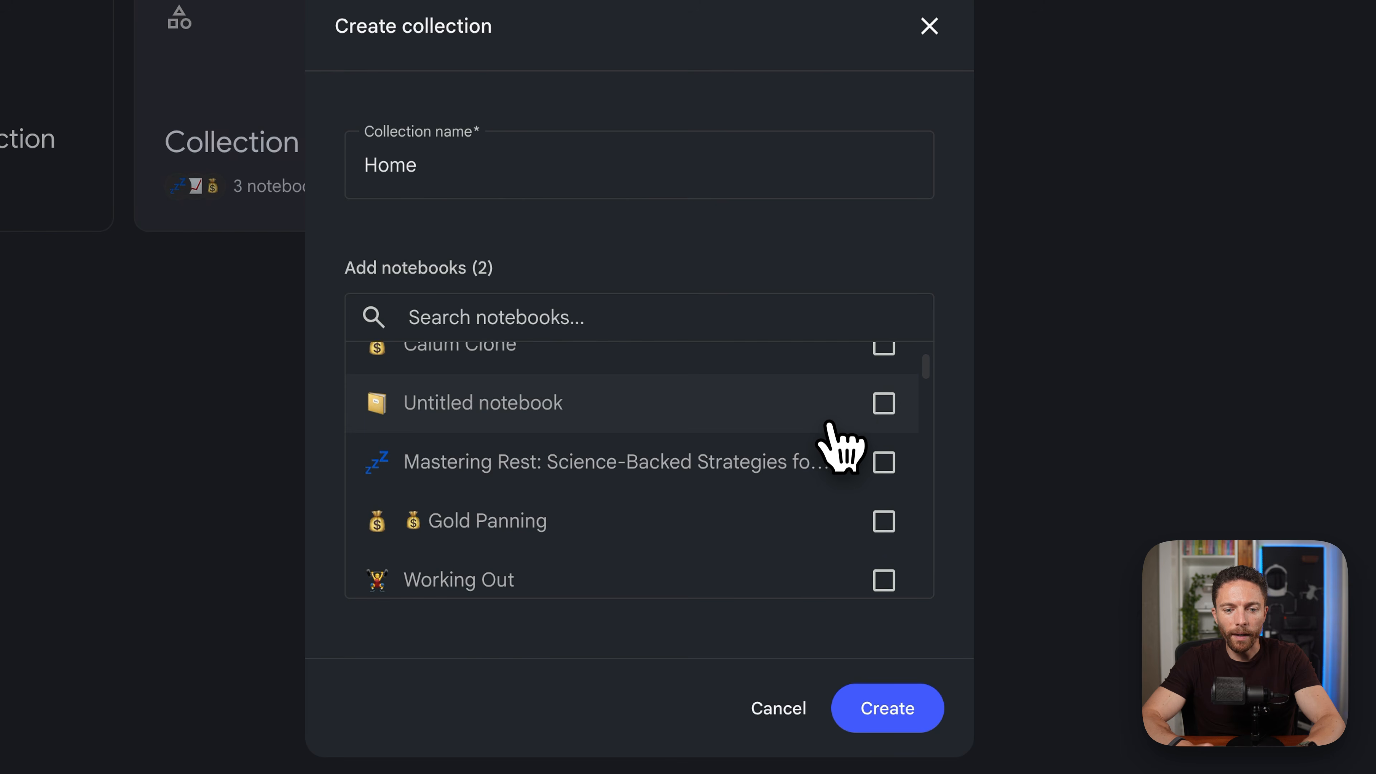
{"action": "scroll", "coordinate": [828, 426], "scroll_direction": "down", "scroll_amount": 2}
{"action": "left_click", "coordinate": [889, 542]}
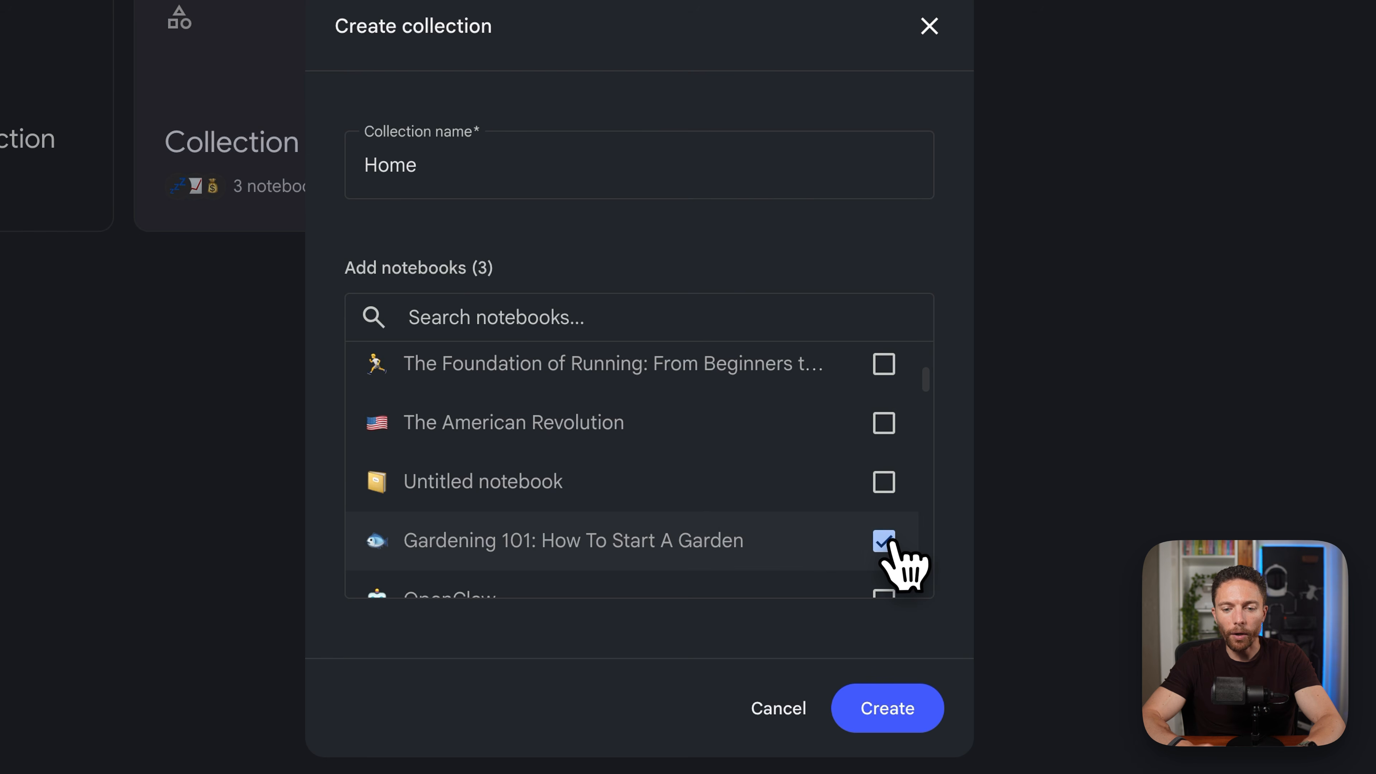
{"action": "left_click", "coordinate": [897, 713]}
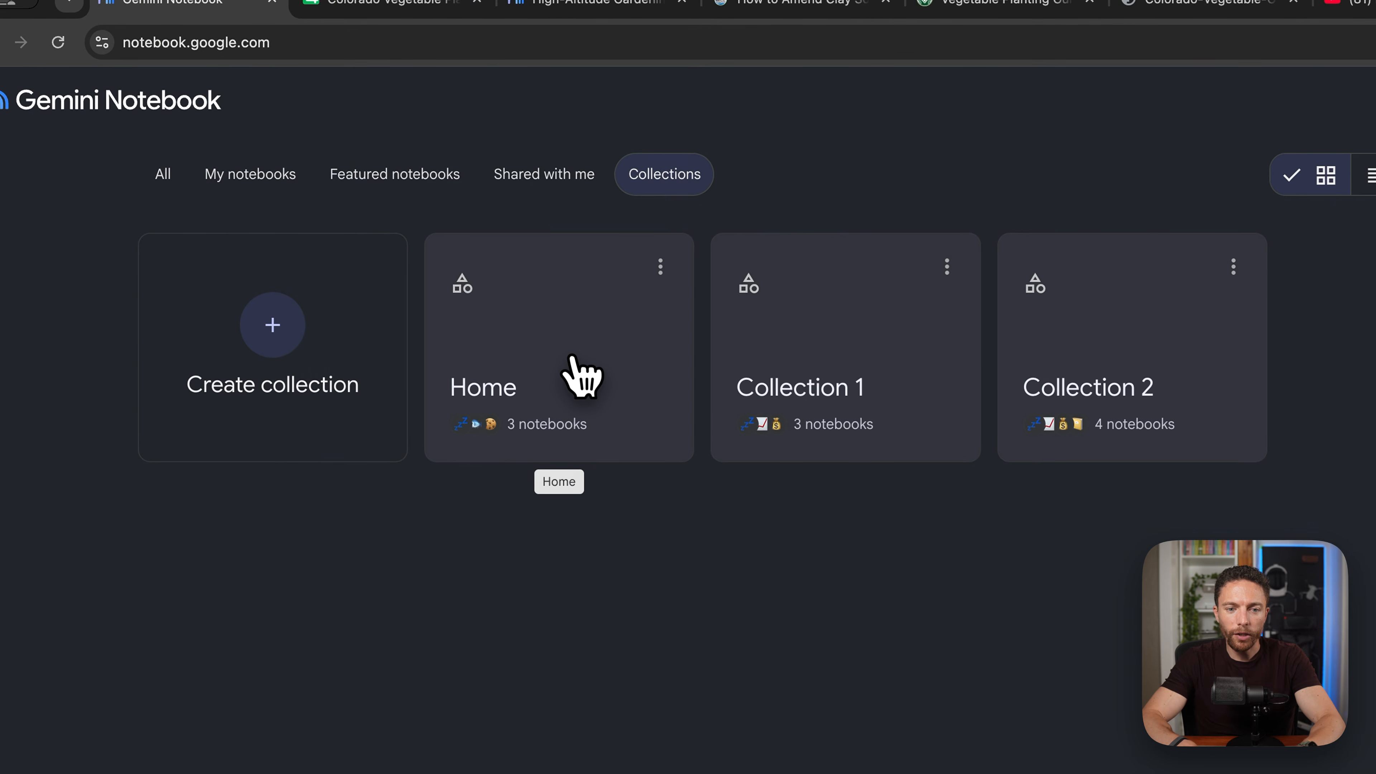
{"action": "left_click", "coordinate": [573, 361]}
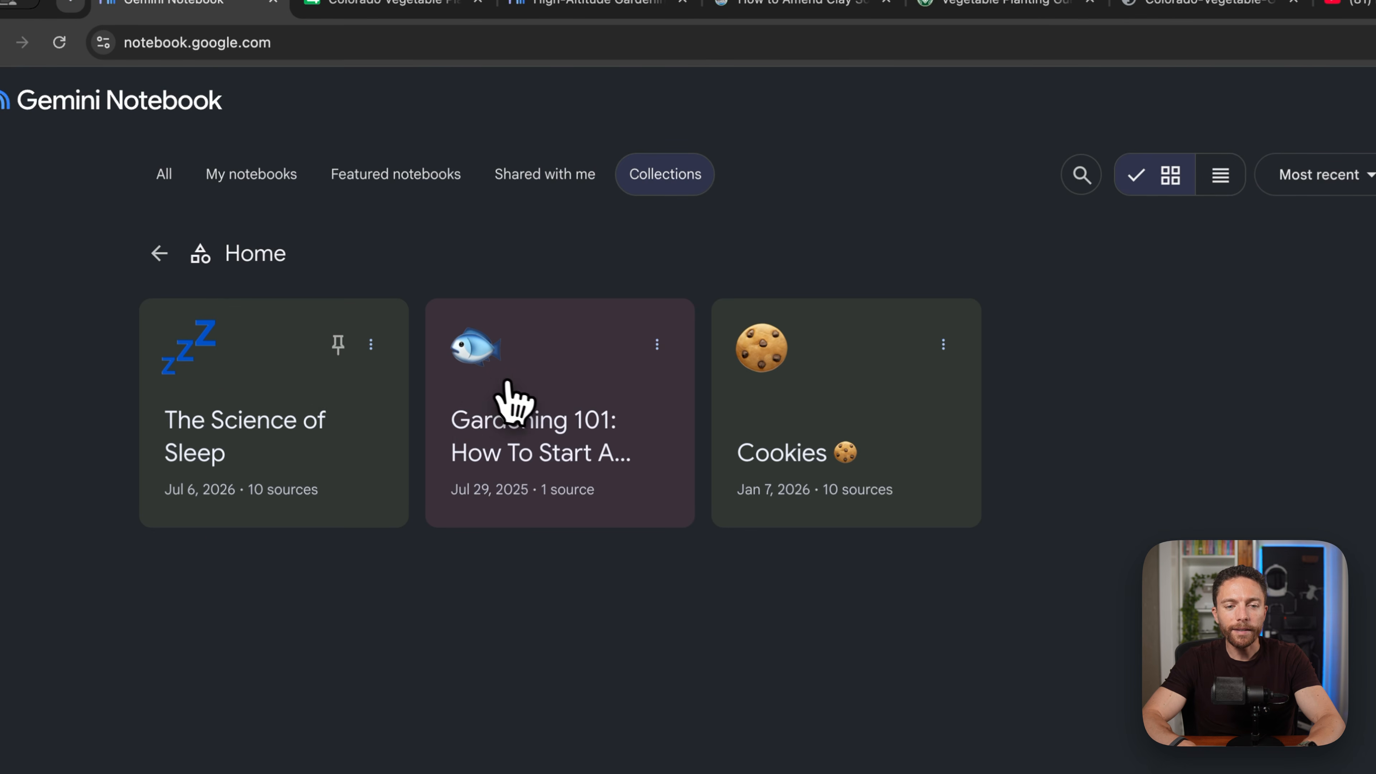
{"action": "left_click", "coordinate": [157, 259]}
- Create a second collection named Outdoors containing the Gardening 101: How To Start A Garden notebook
{"action": "left_click", "coordinate": [273, 361]}
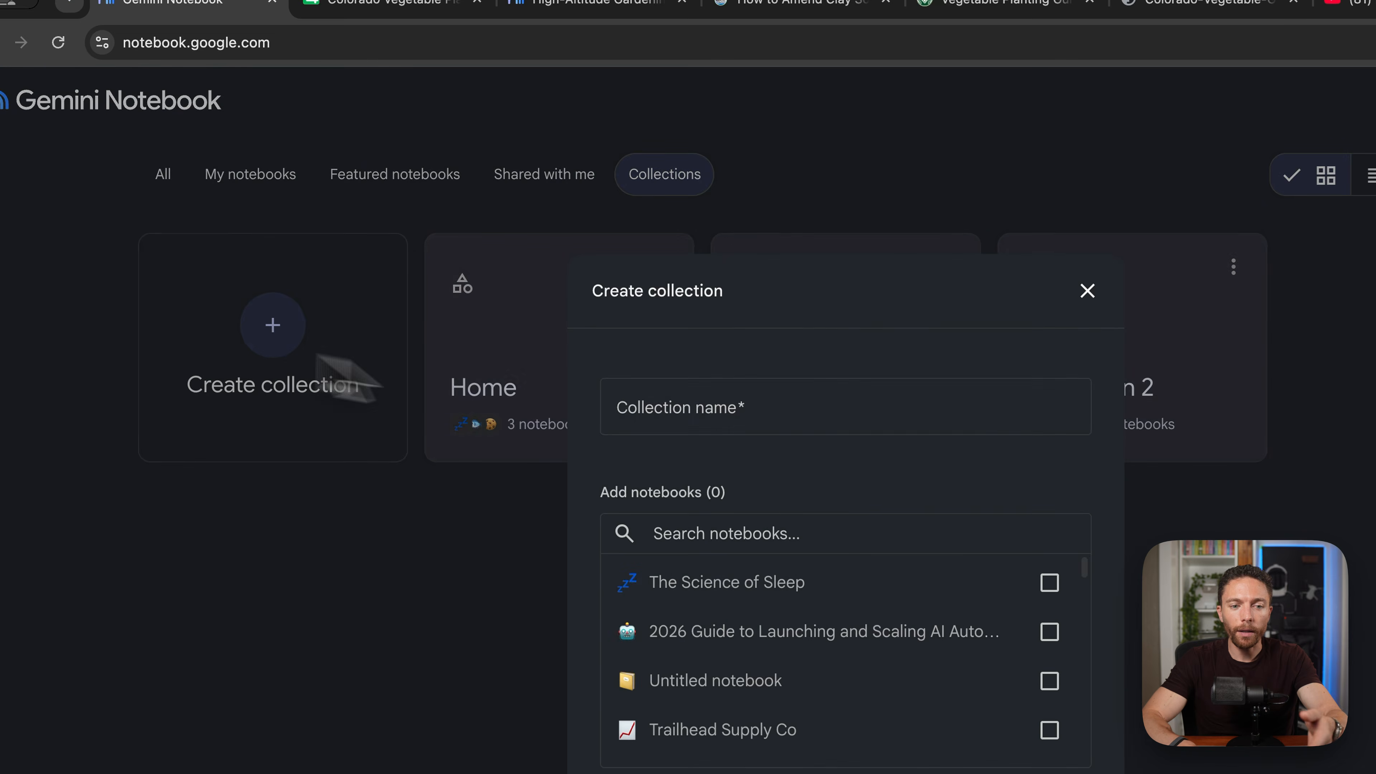
{"action": "type", "text": "Outdoor"}
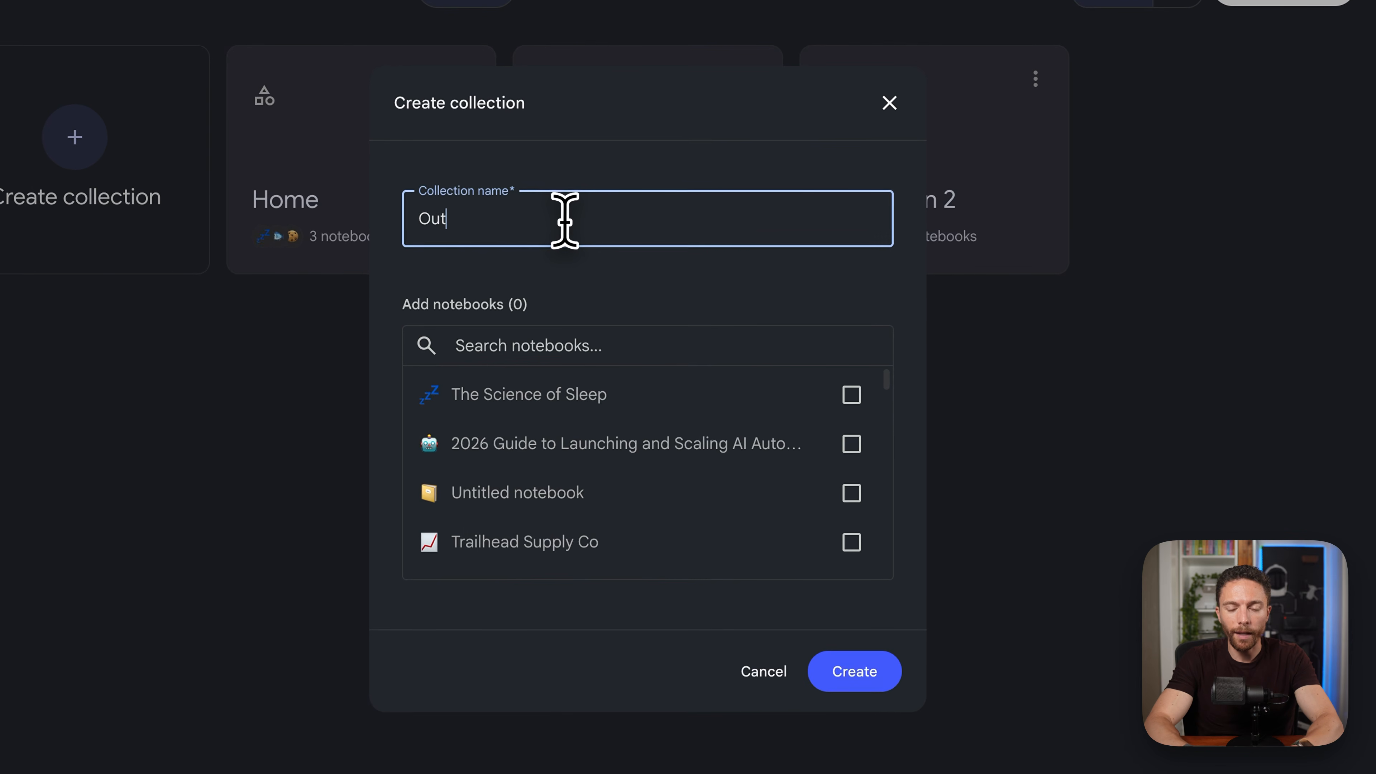
{"action": "scroll", "coordinate": [648, 450], "scroll_direction": "down", "scroll_amount": 12}
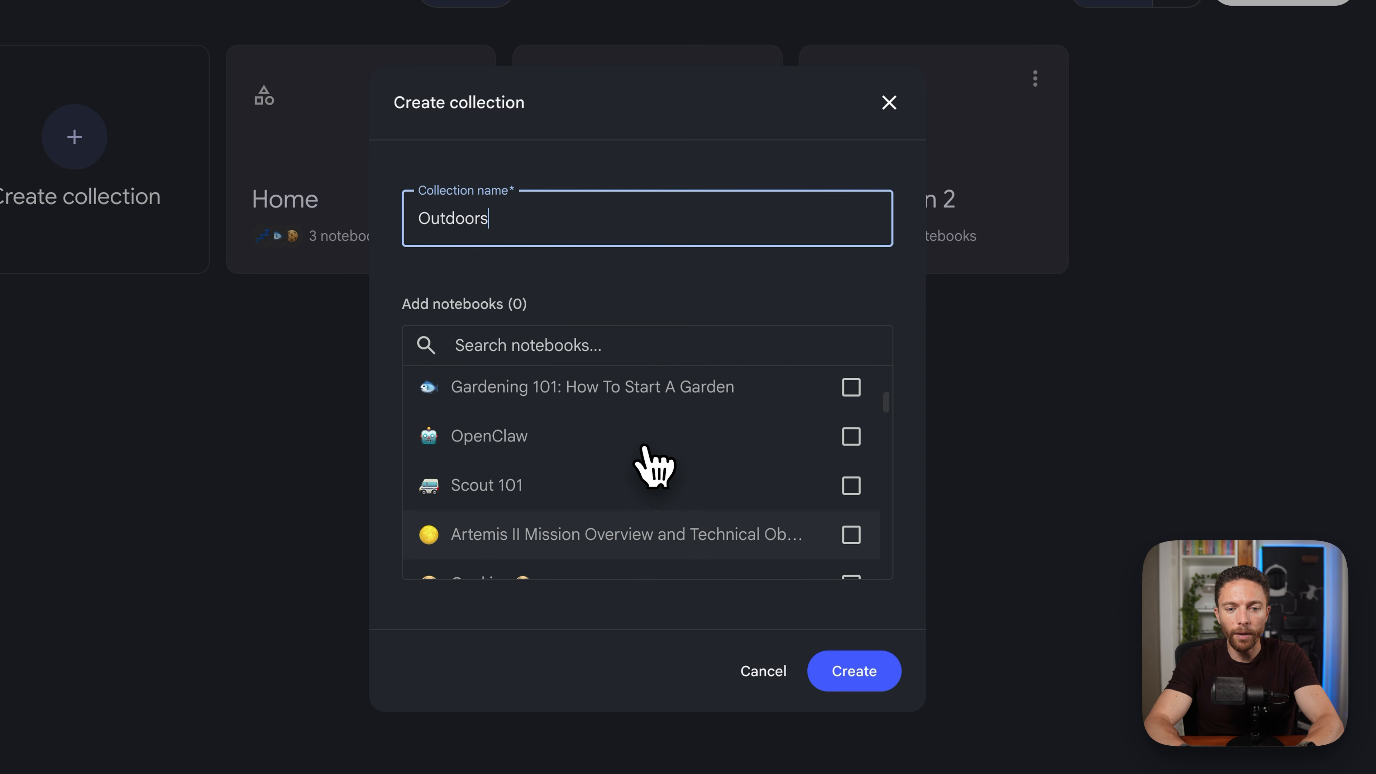
{"action": "scroll", "coordinate": [704, 469], "scroll_direction": "up", "scroll_amount": 2}
{"action": "left_click", "coordinate": [851, 455]}
{"action": "left_click", "coordinate": [898, 684]}
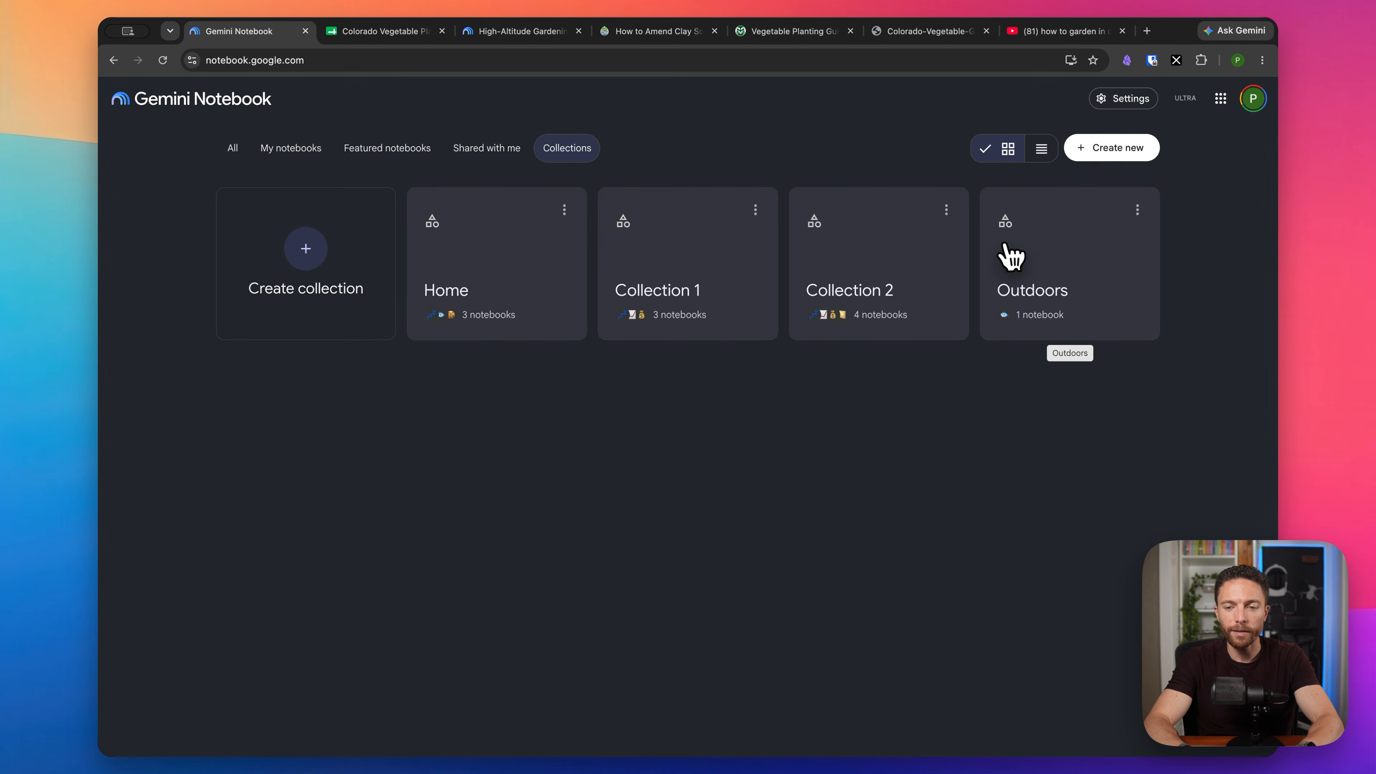
- Go back to all notebooks and unpin The Science of Sleep notebook
{"action": "left_click", "coordinate": [239, 151]}
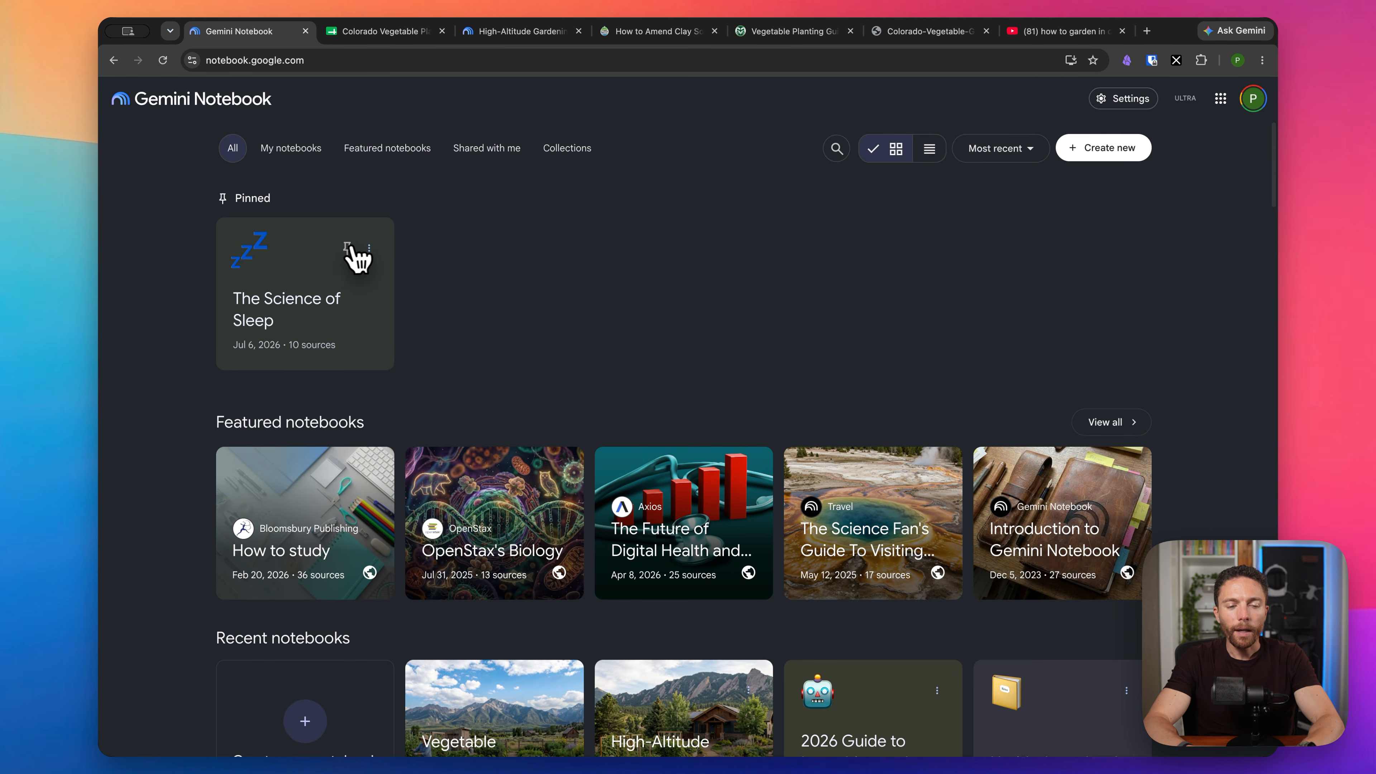
{"action": "left_click", "coordinate": [368, 249]}
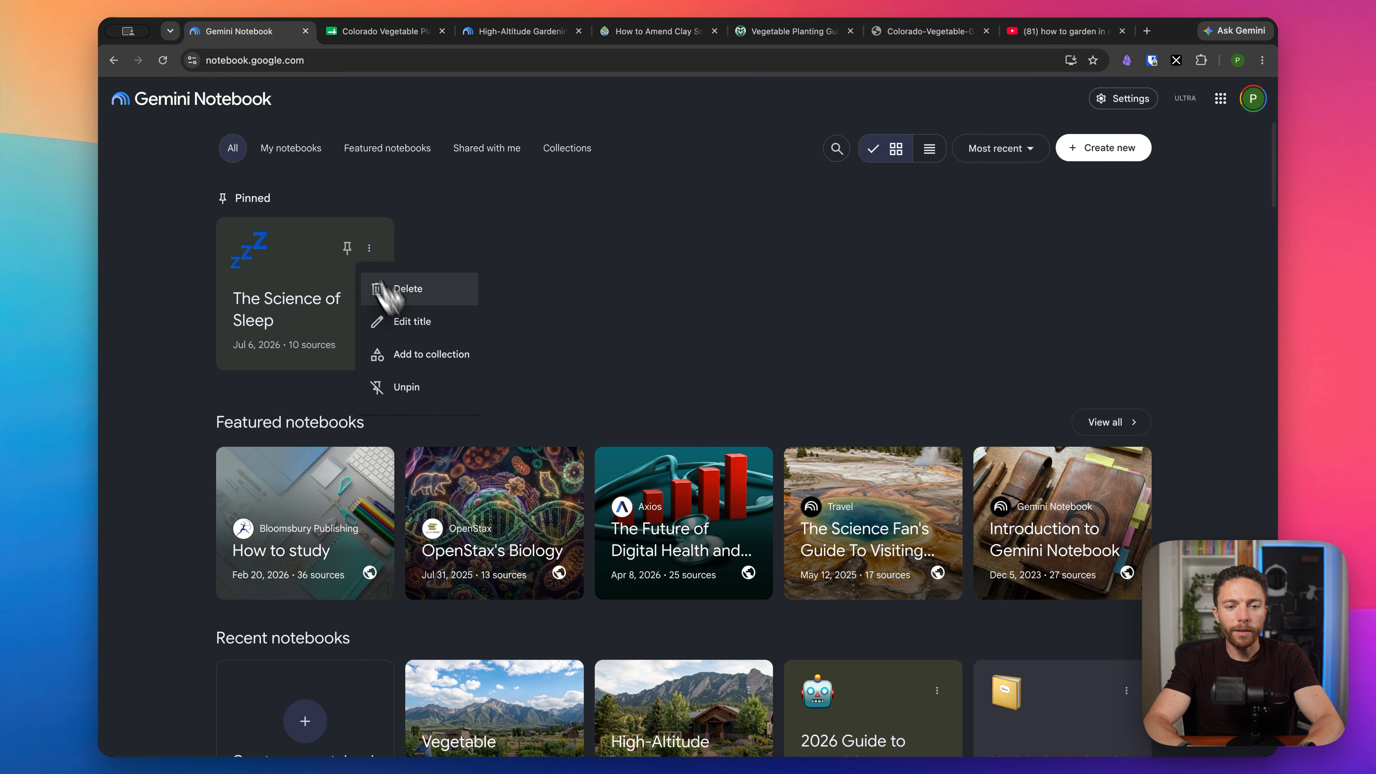
{"action": "left_click", "coordinate": [423, 388]}
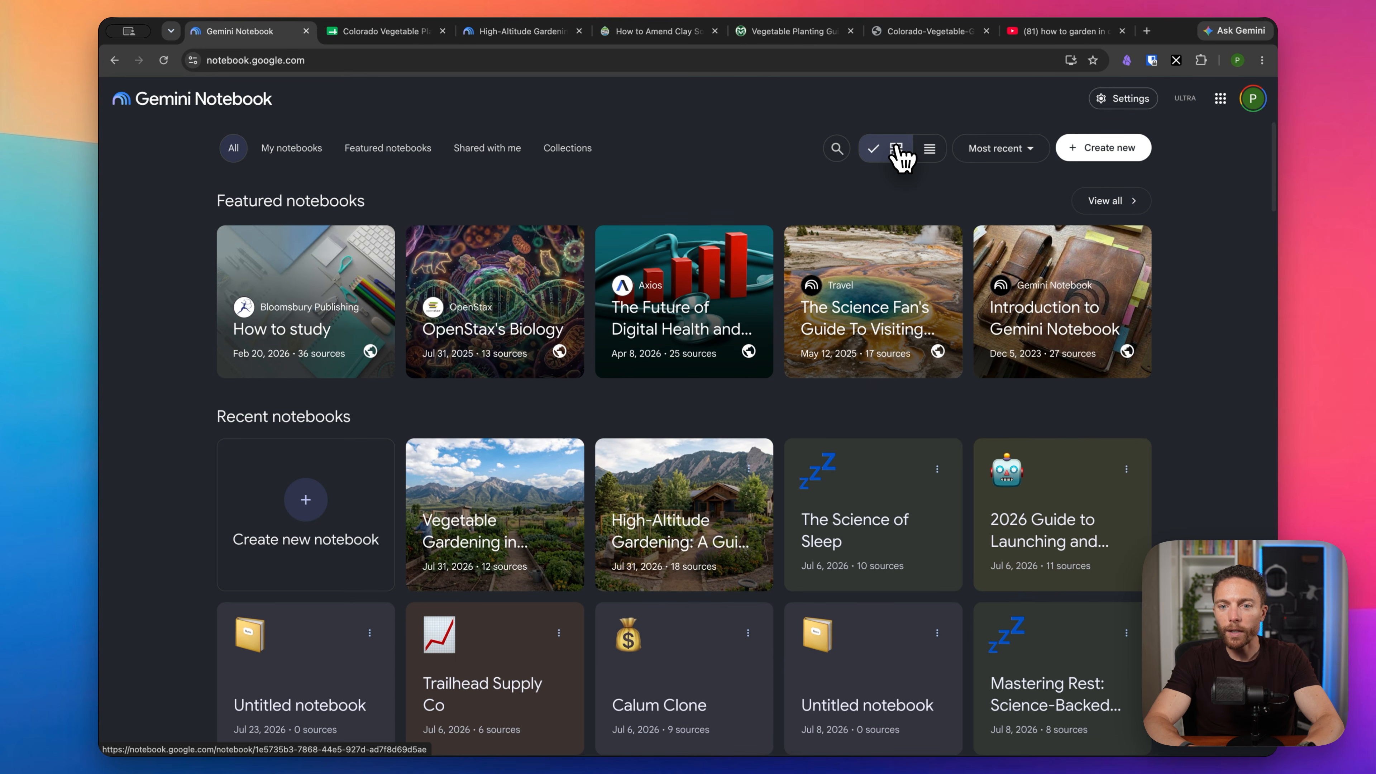
- Try the list layout and sorting by Title for the notebooks, restoring the grid layout and Most recent order
{"action": "left_click", "coordinate": [932, 150]}
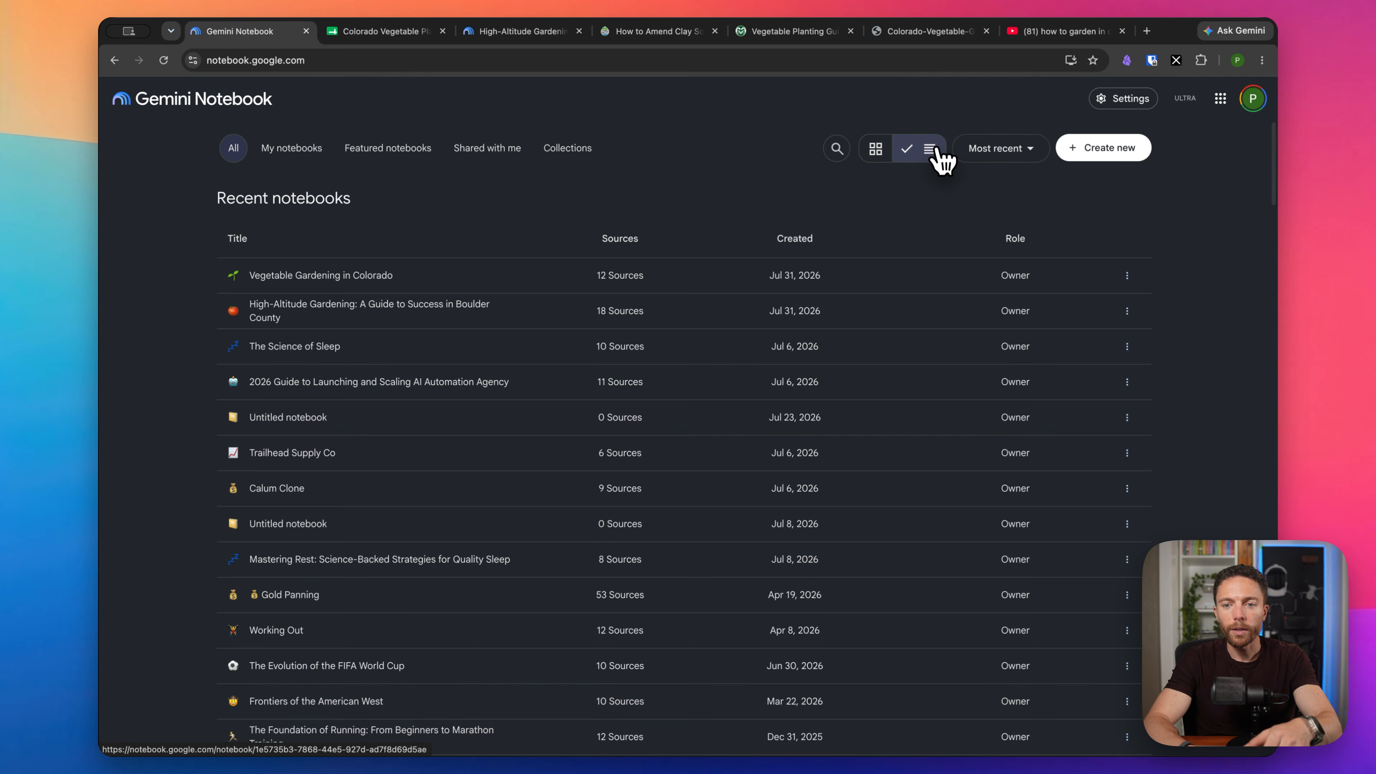
{"action": "left_click", "coordinate": [879, 152]}
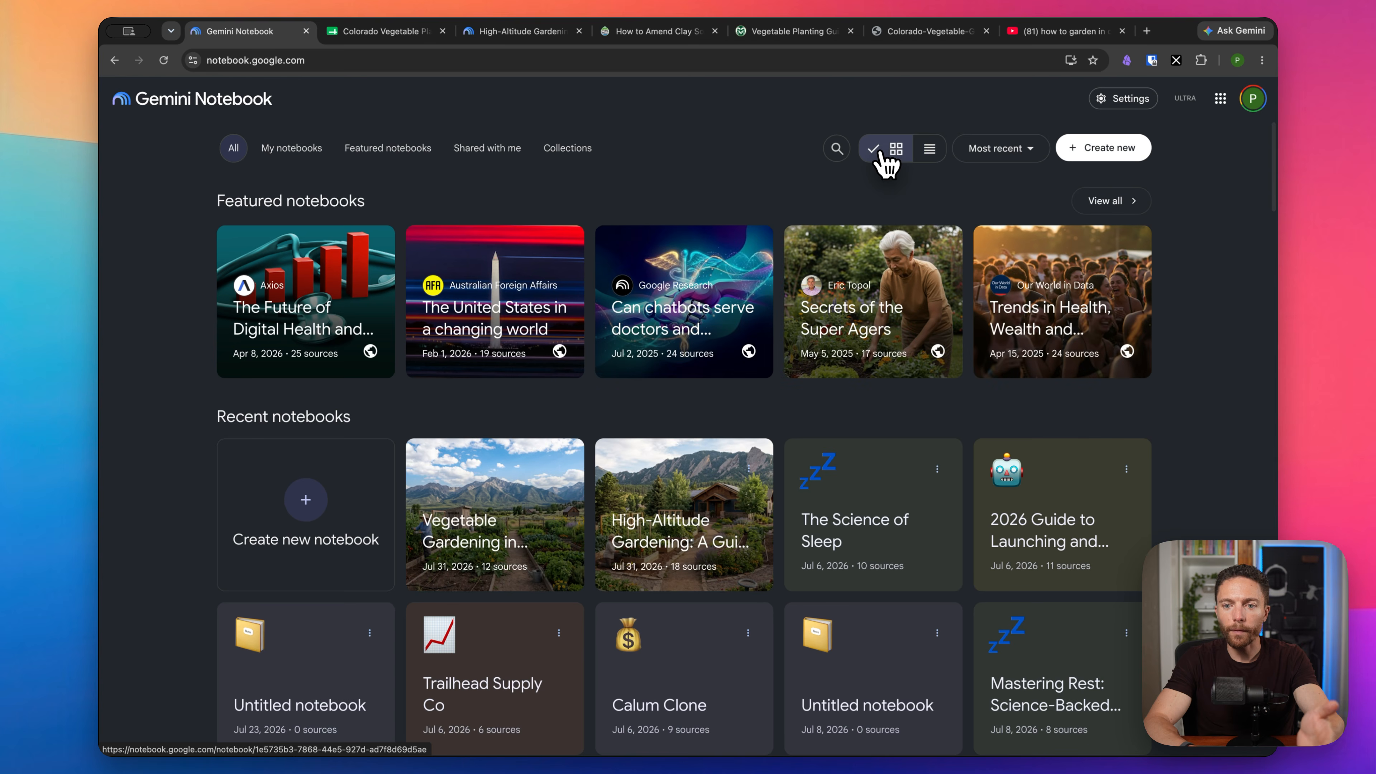
{"action": "left_click", "coordinate": [1020, 153]}
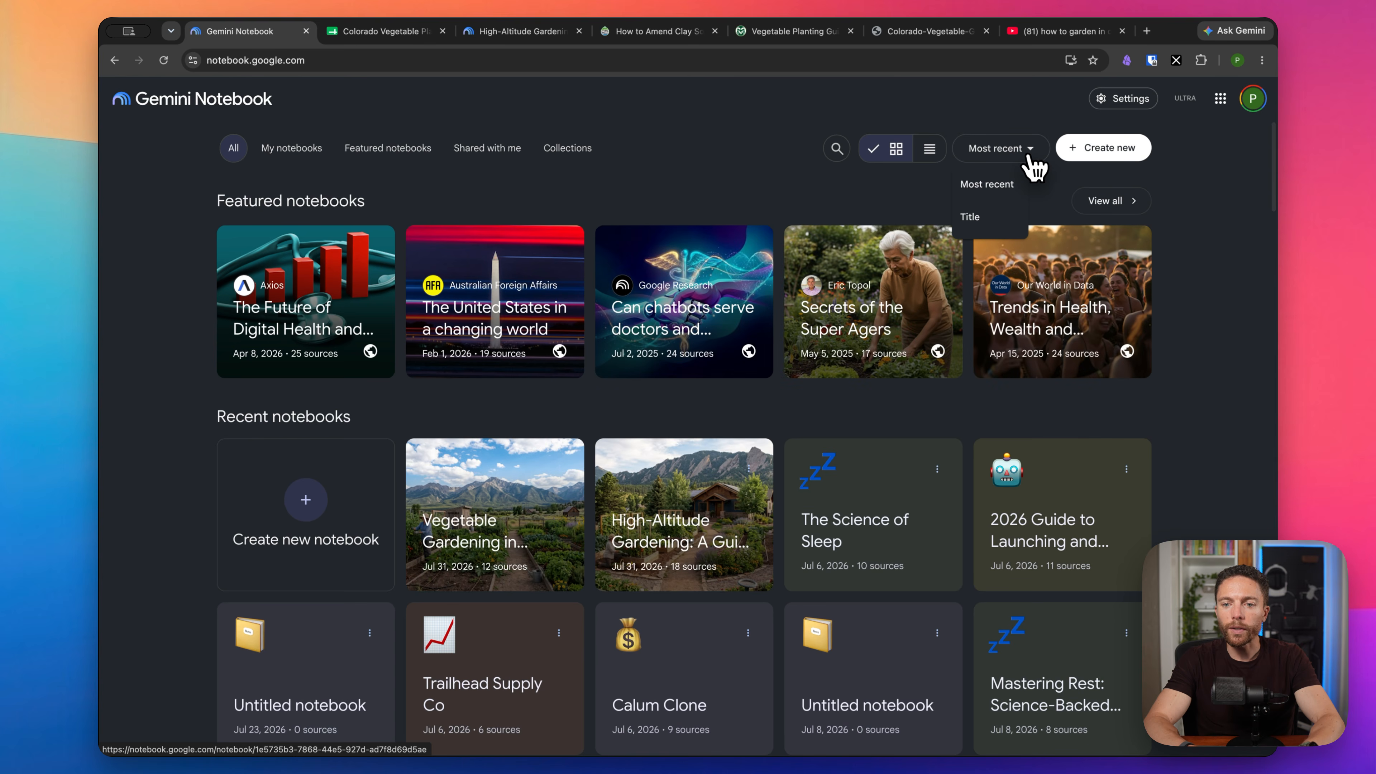
{"action": "left_click", "coordinate": [986, 217]}
{"action": "left_click", "coordinate": [1017, 150]}
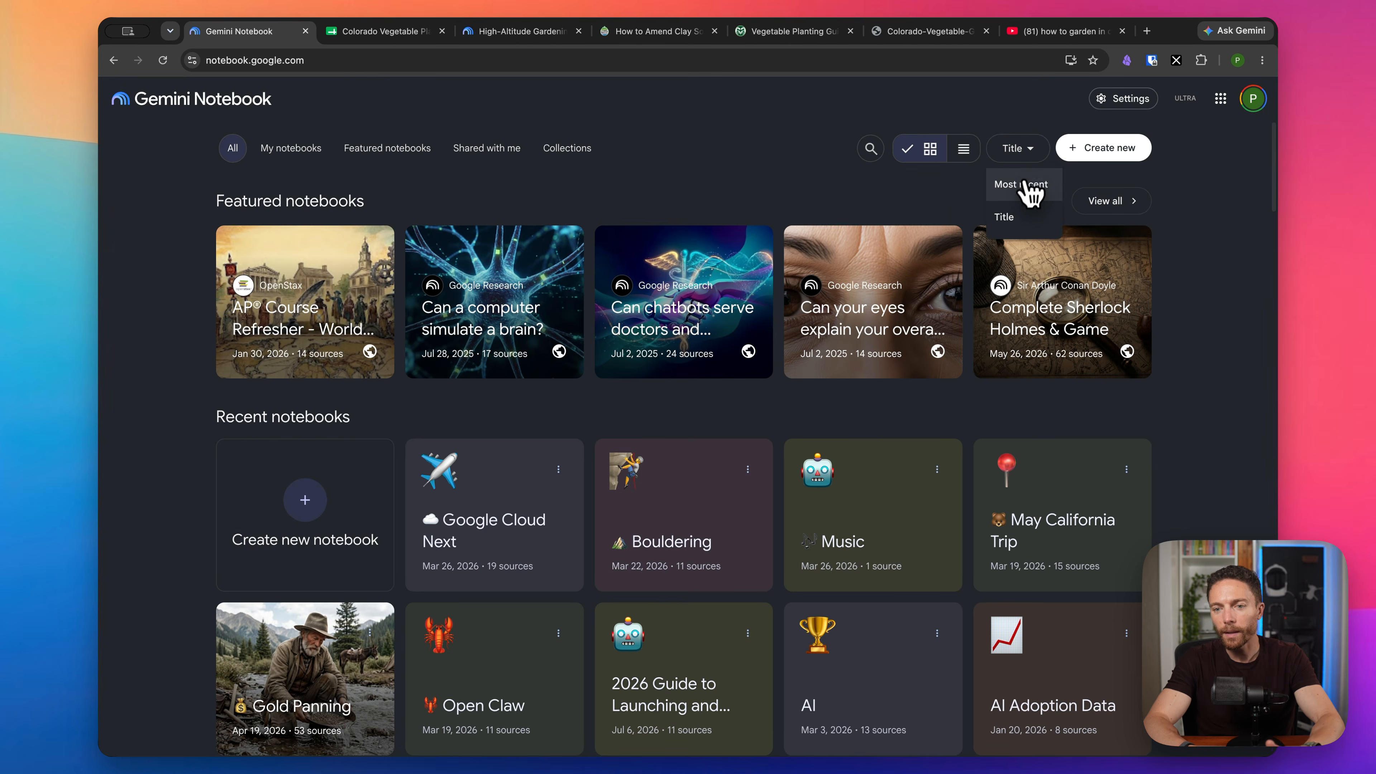
{"action": "left_click", "coordinate": [1029, 186]}
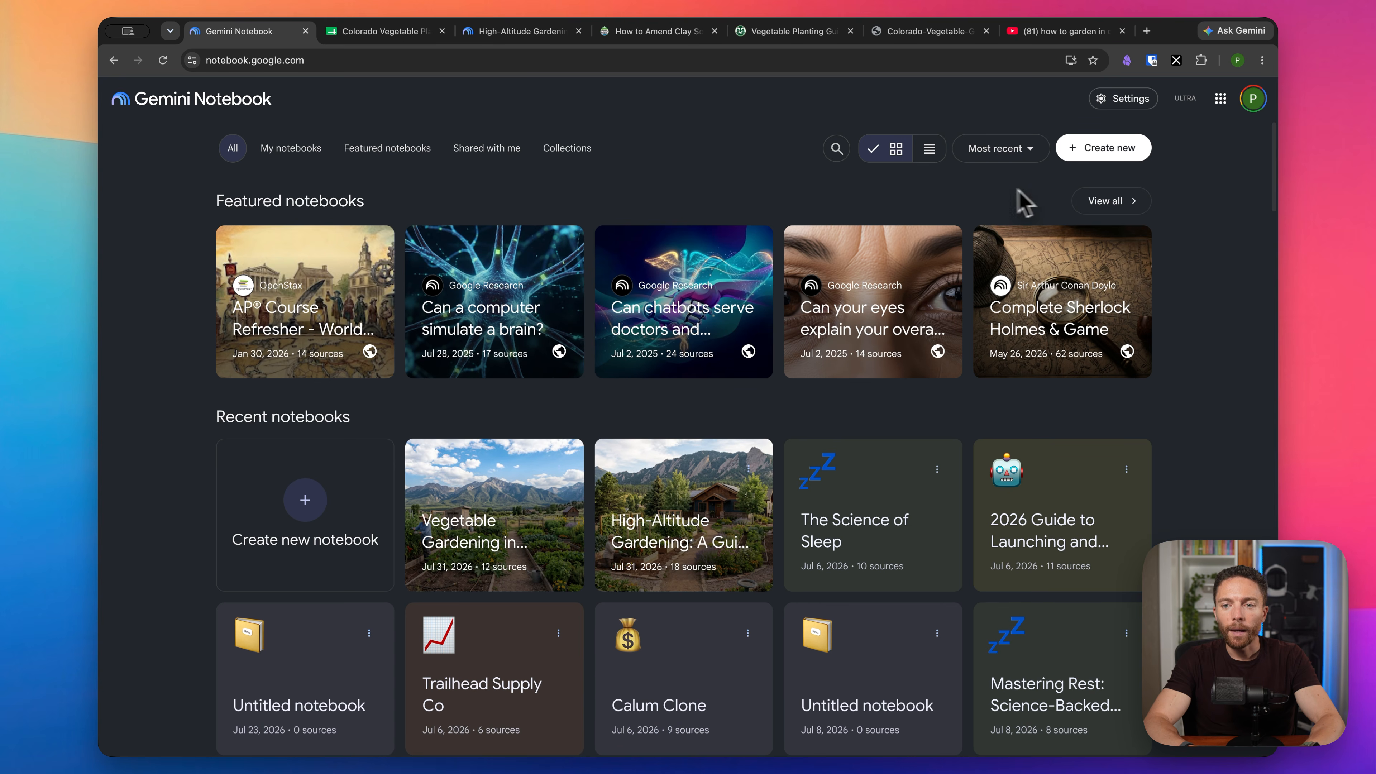
- Search the notebooks by title for Gardening, and close the search
{"action": "left_click", "coordinate": [836, 148]}
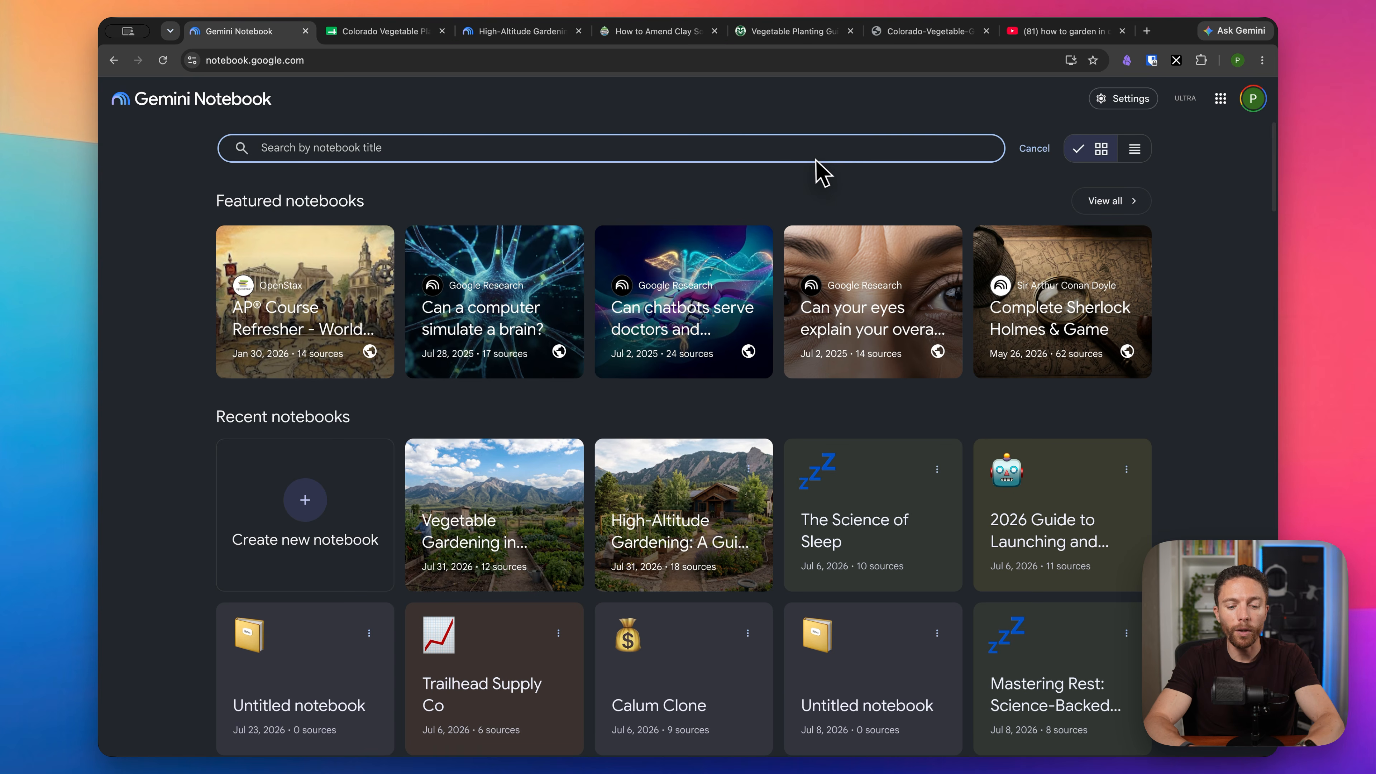
{"action": "type", "text": "Gardening"}
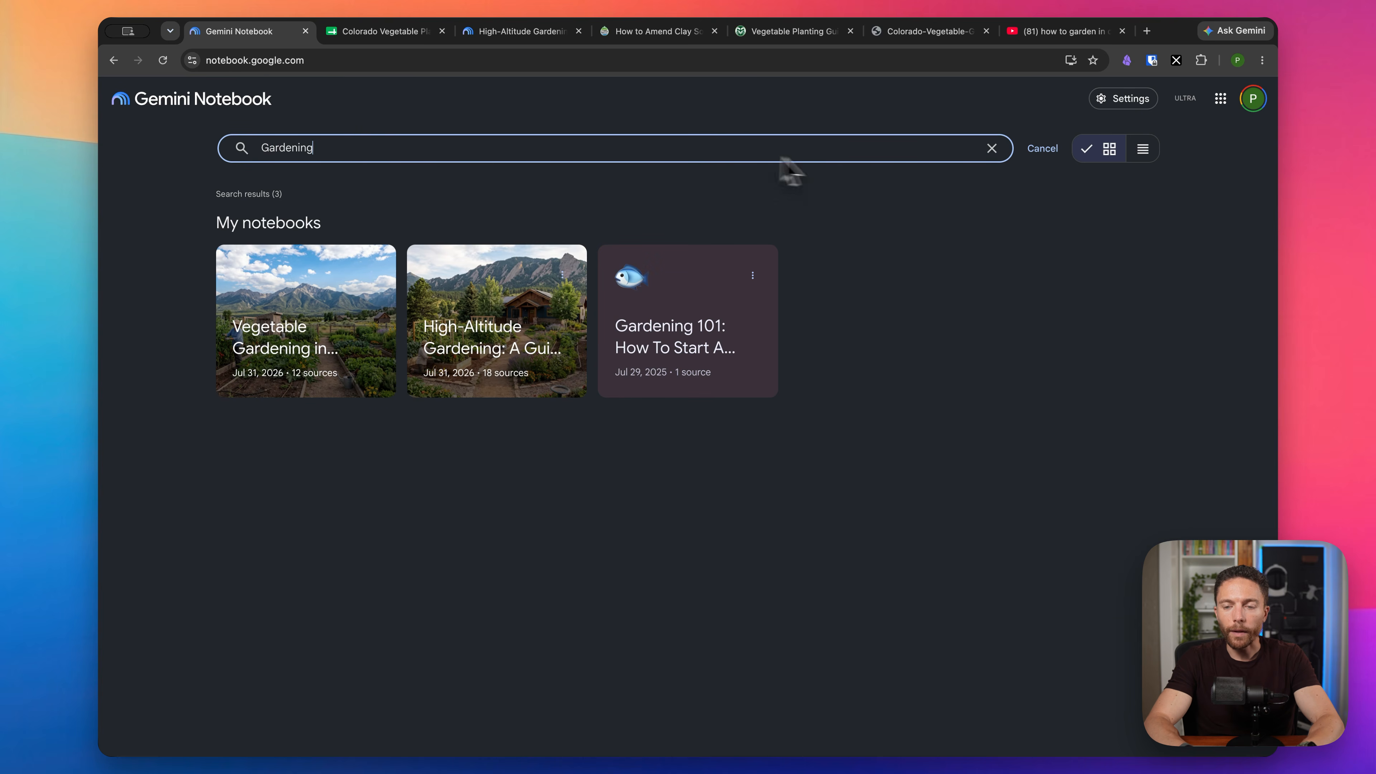
{"action": "left_click", "coordinate": [1041, 147]}
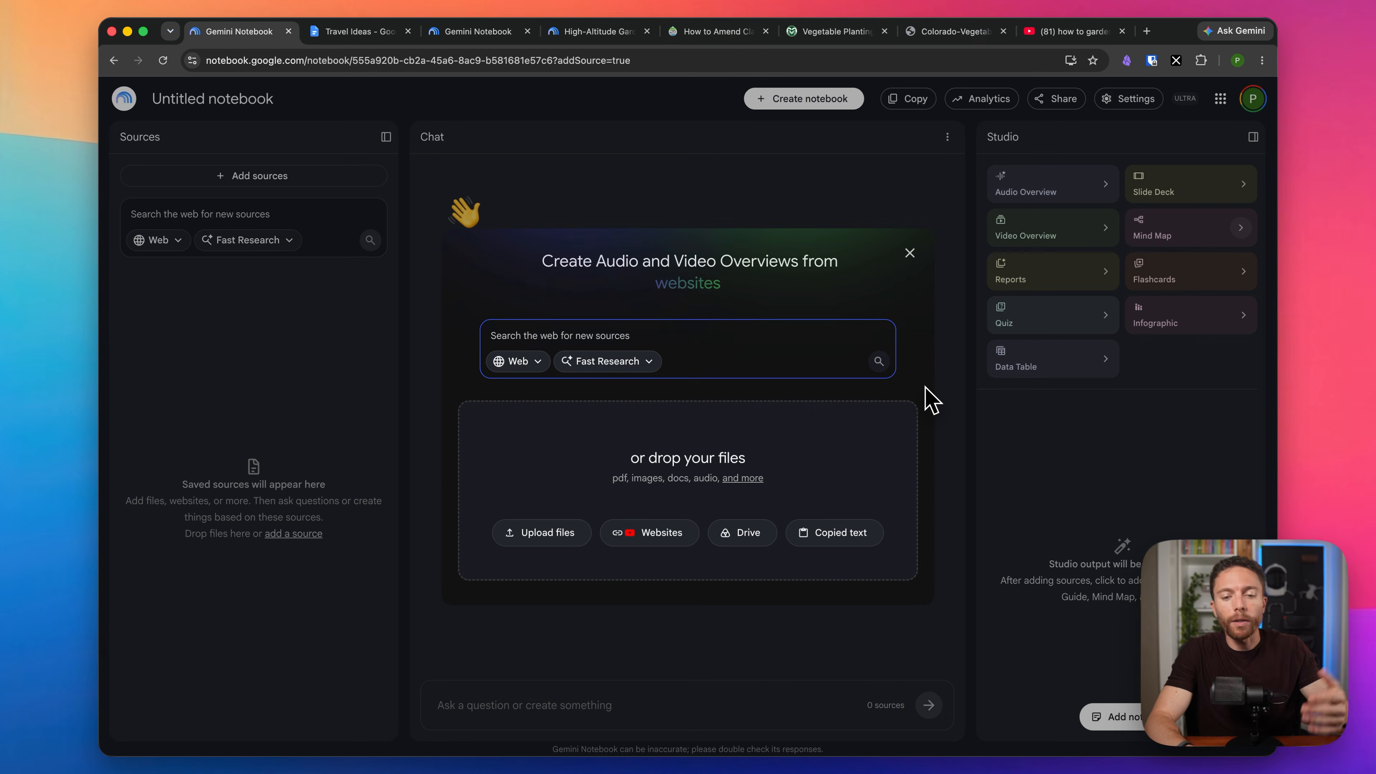
- Switch to Finder and review the three yearly expense CSVs and two Word documents in the NotebookLM Family Budget Demo folder
{"action": "key", "text": "super+Tab"}
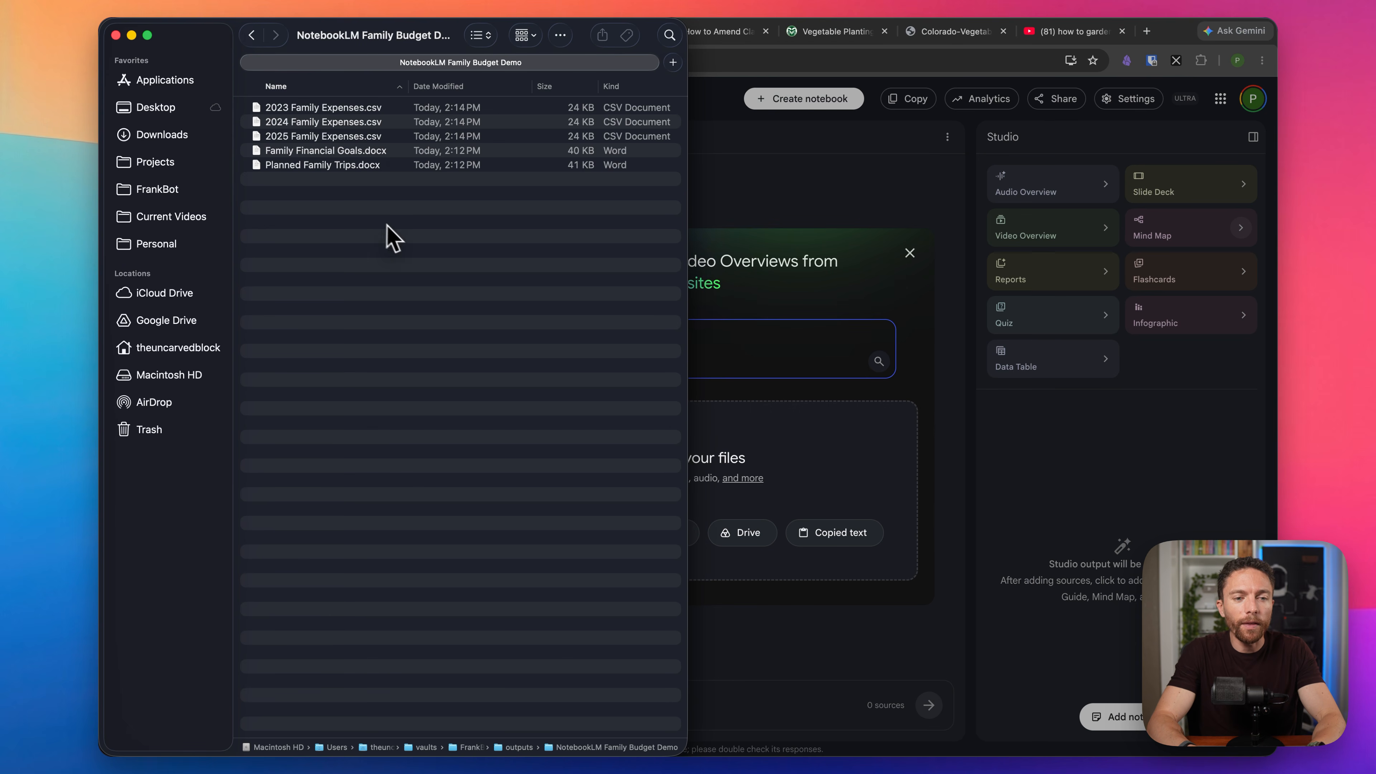
{"action": "left_click", "coordinate": [389, 121]}
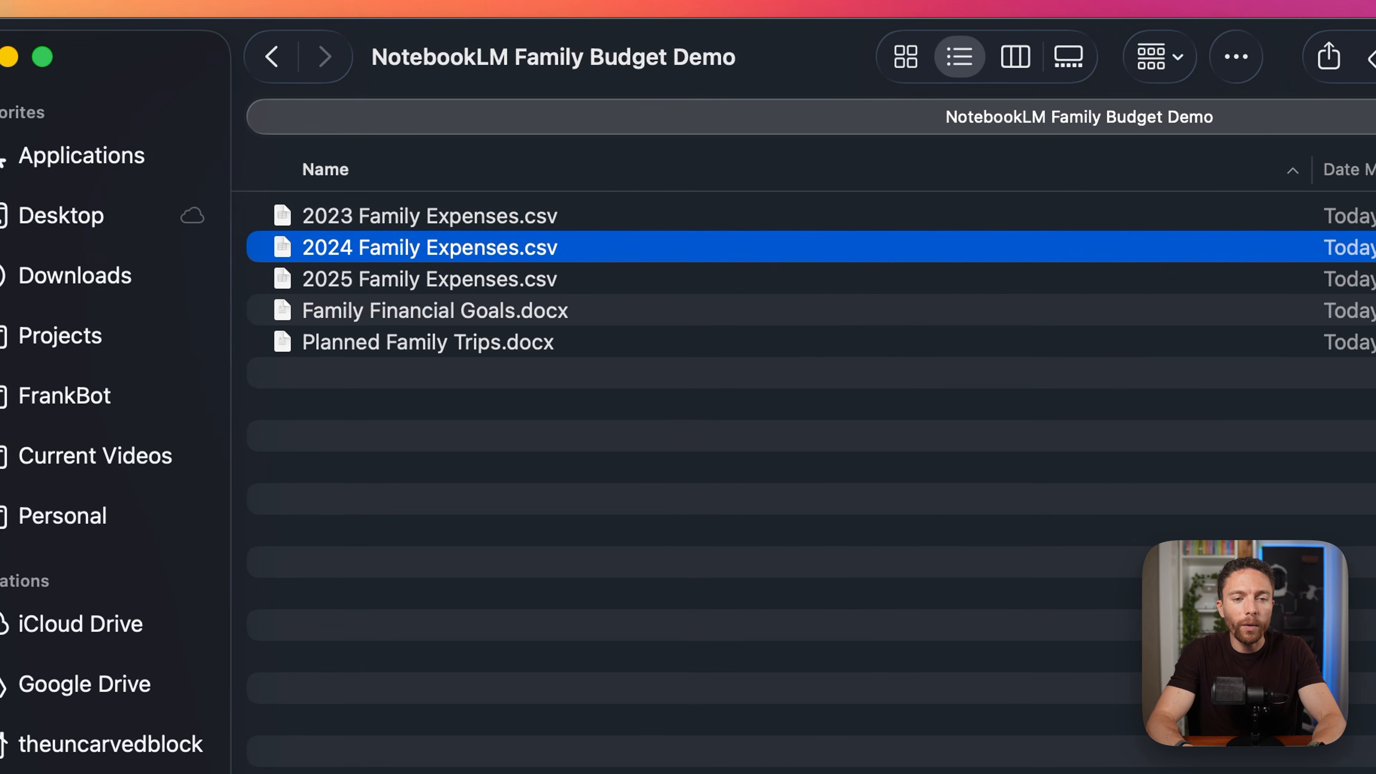
{"action": "left_click", "coordinate": [806, 210]}
{"action": "left_click", "coordinate": [834, 238]}
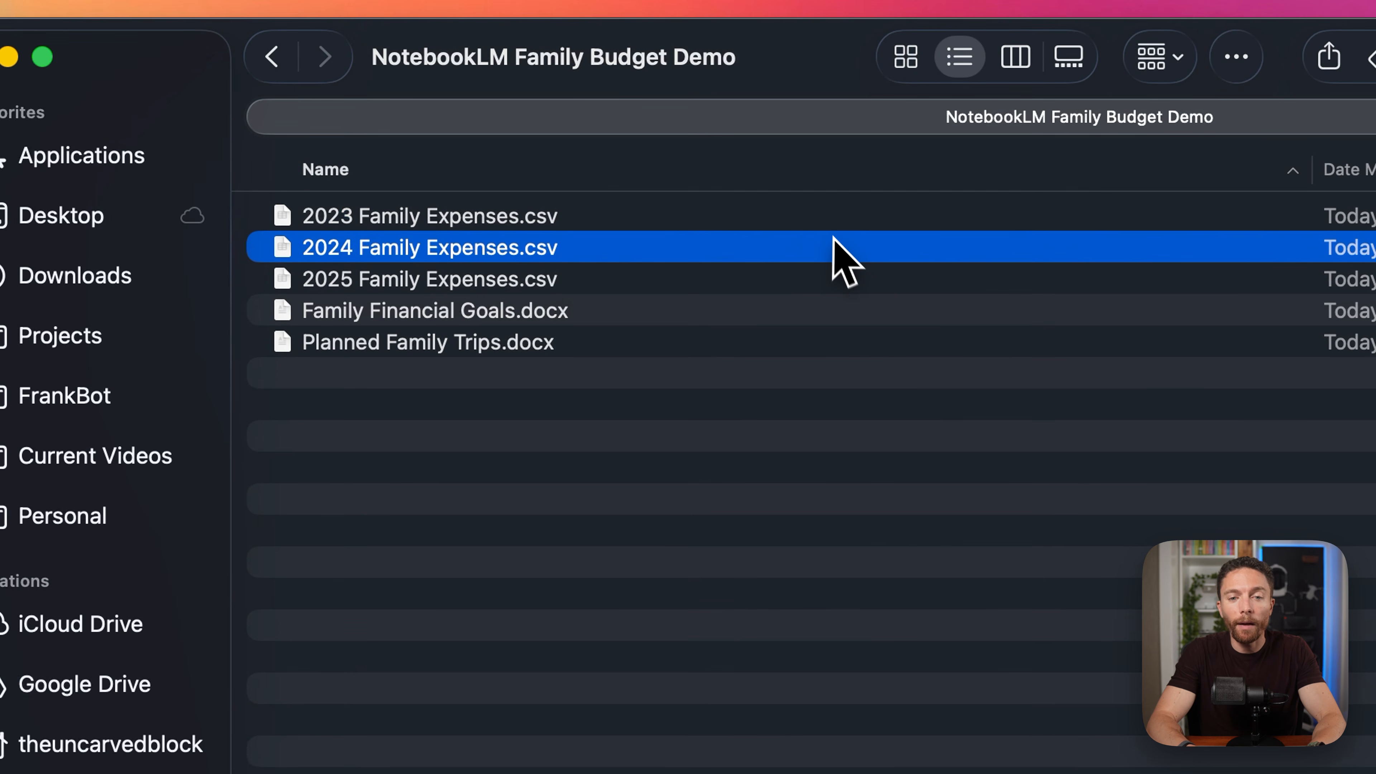
{"action": "left_click", "coordinate": [844, 214]}
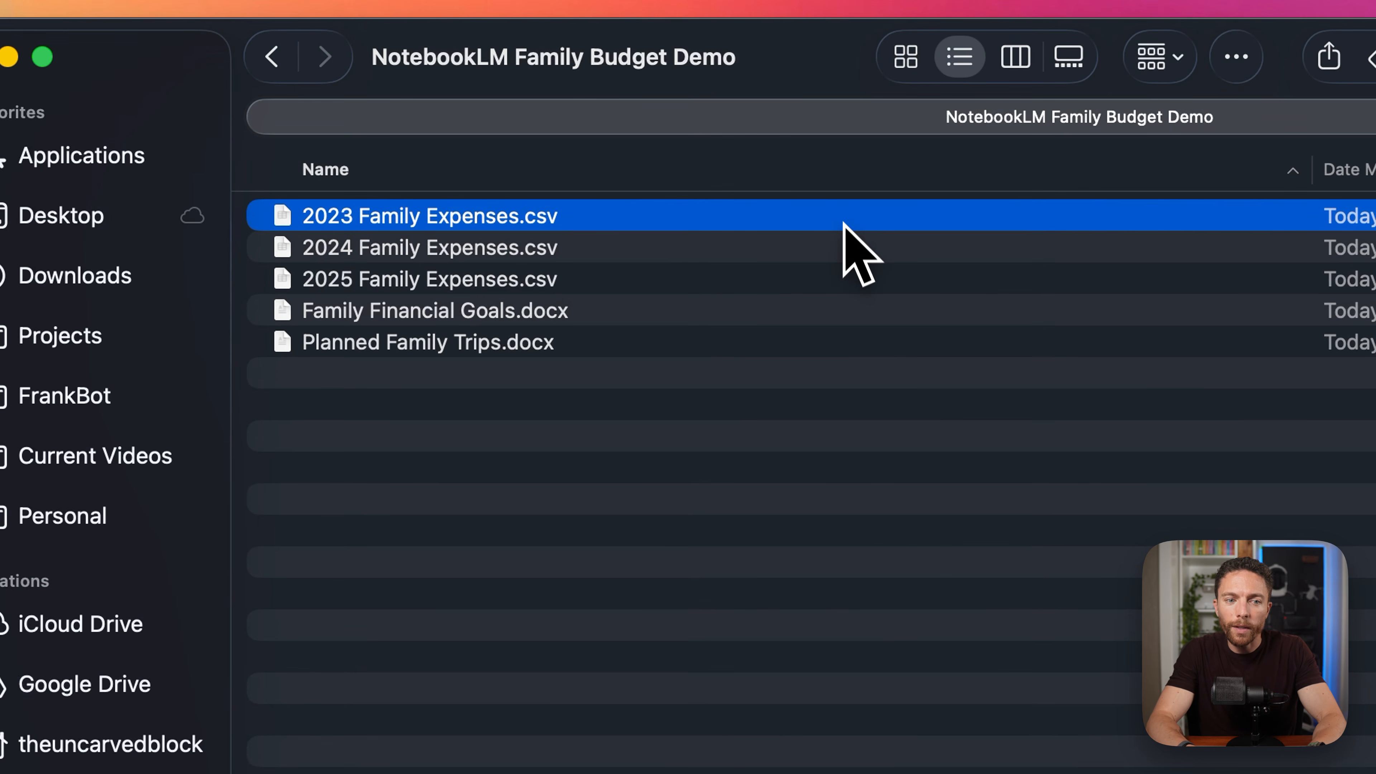
{"action": "left_click", "coordinate": [846, 245]}
{"action": "left_click", "coordinate": [843, 274]}
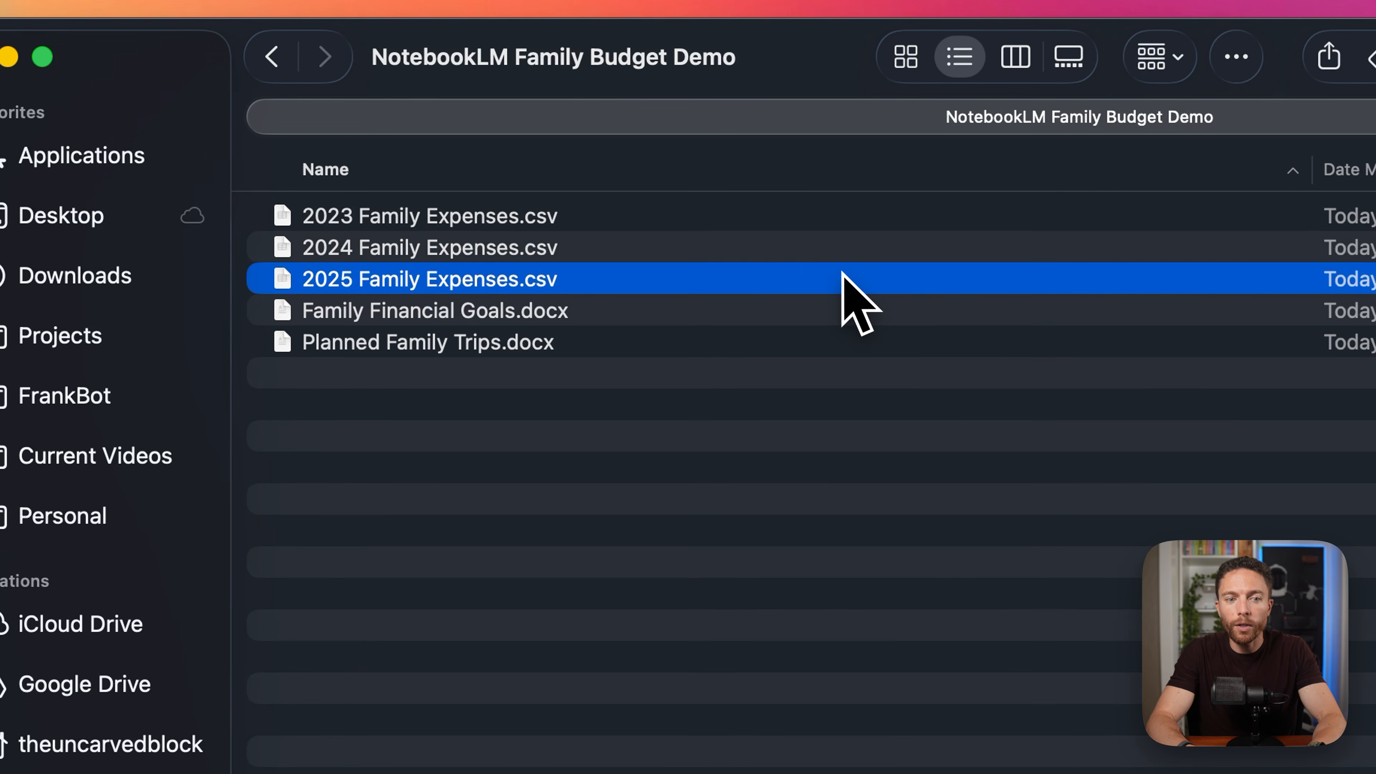
{"action": "left_click", "coordinate": [838, 307]}
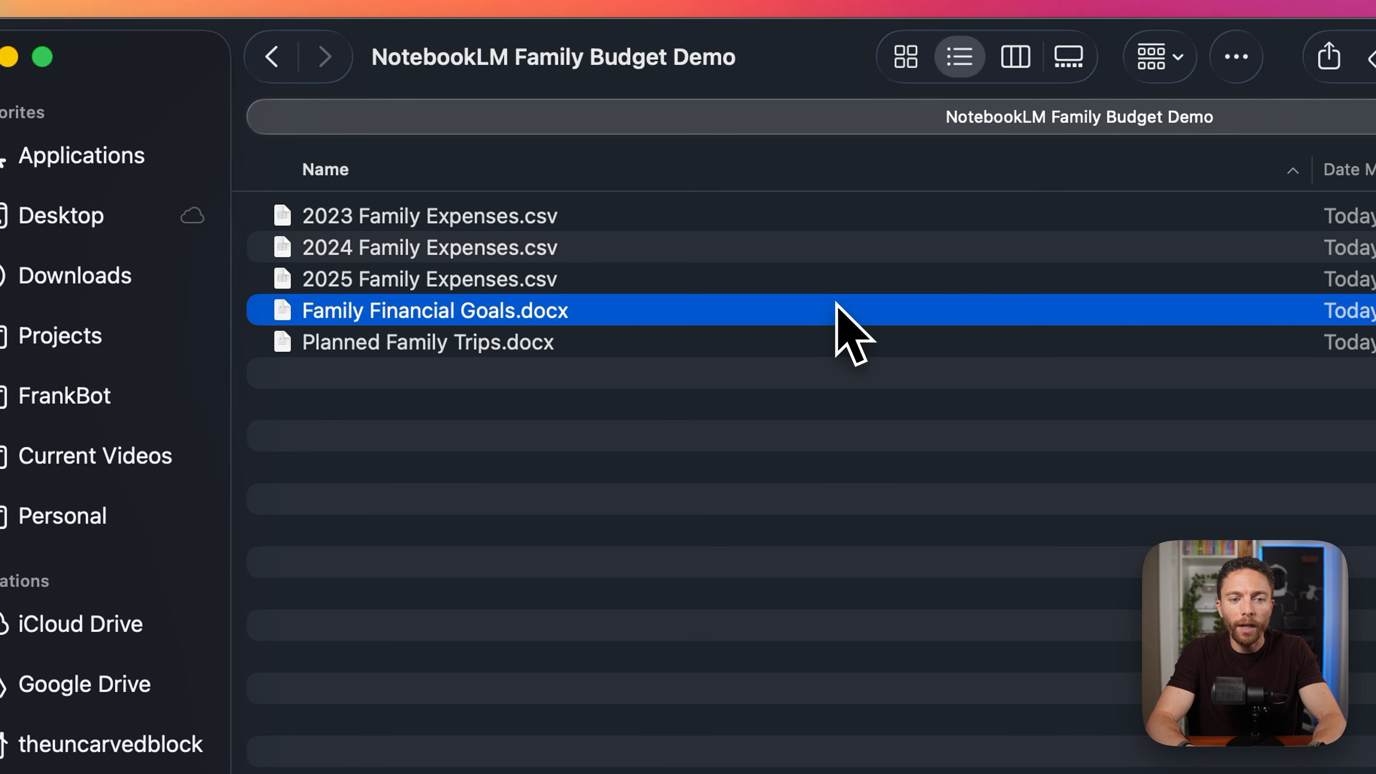
{"action": "left_click", "coordinate": [534, 344]}
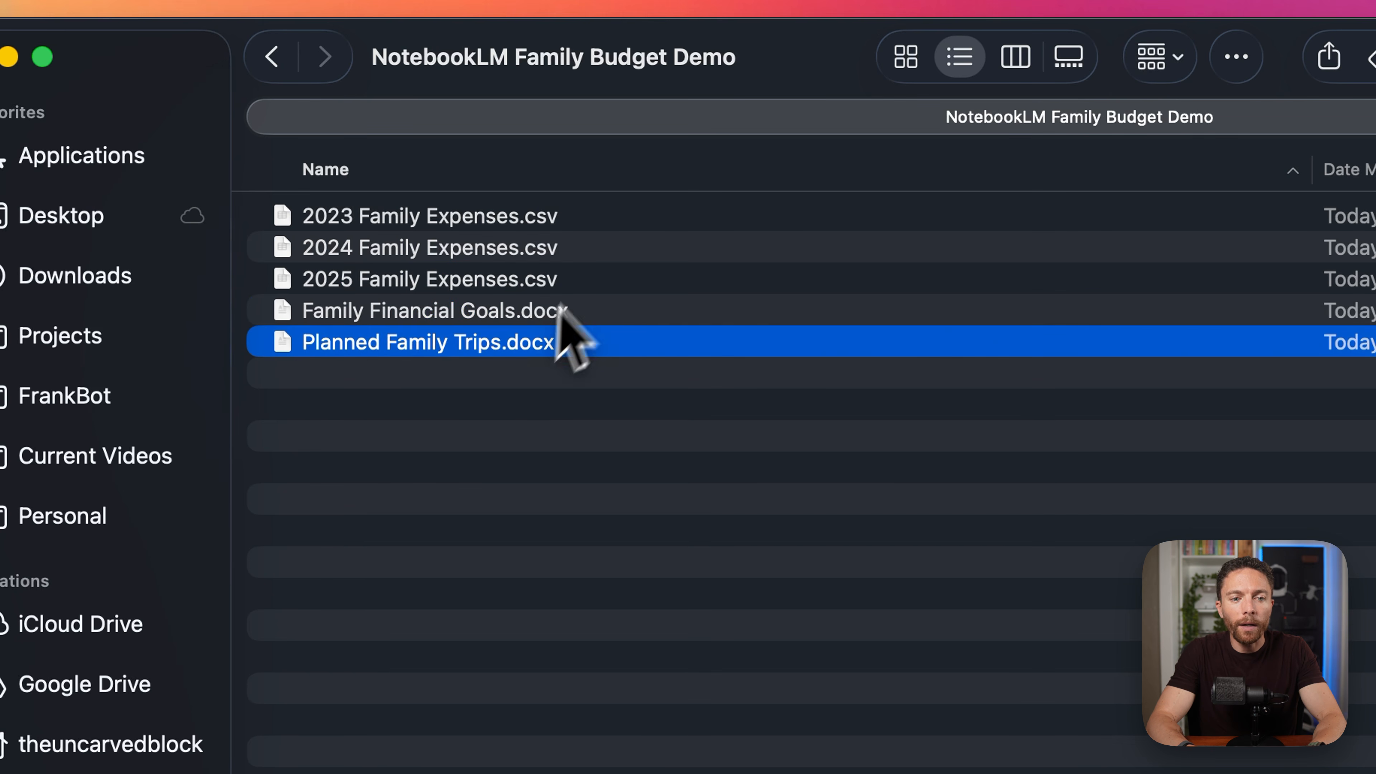
{"action": "left_click_drag", "start_coordinate": [622, 288], "coordinate": [726, 266]}
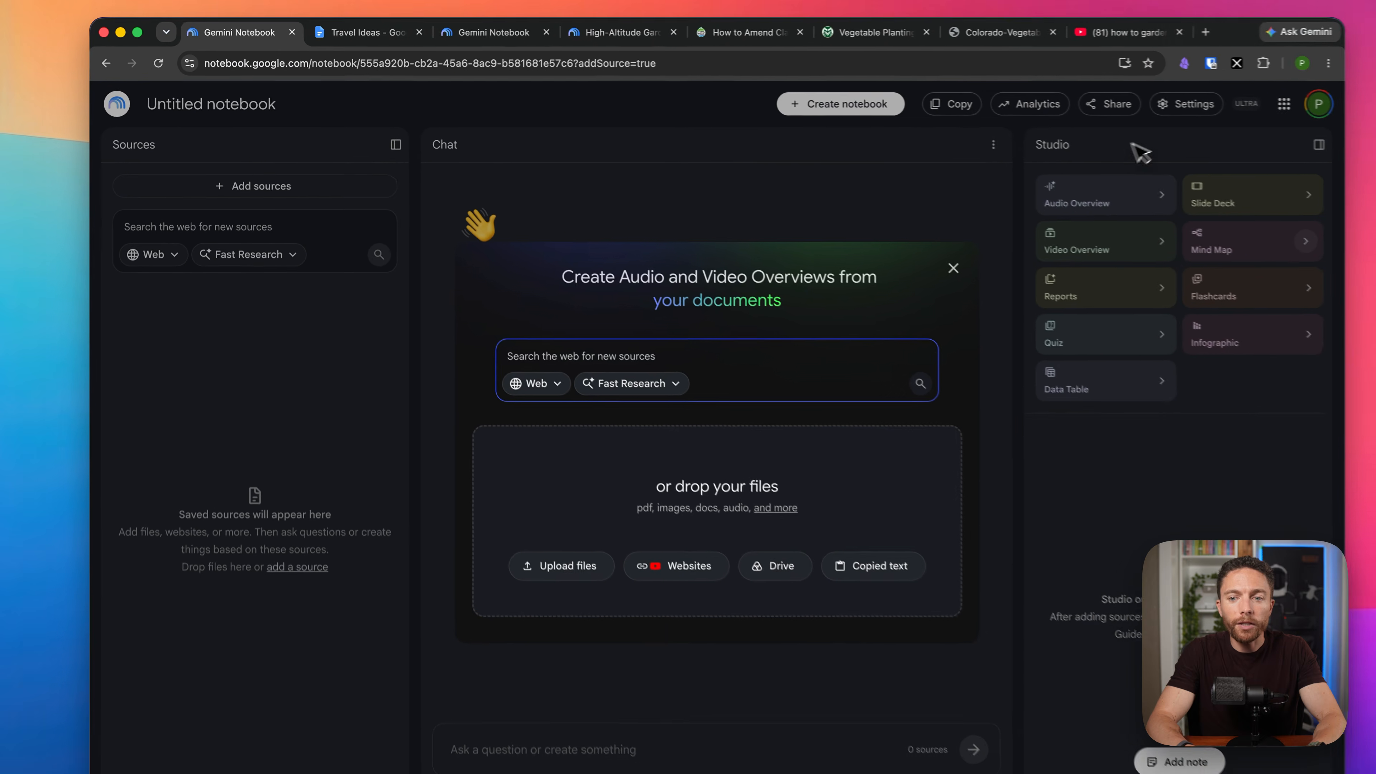
- Open the Travel Ideas Google Doc and look over its planned trips, portfolio summary and trip budgets
{"action": "left_click", "coordinate": [361, 33]}
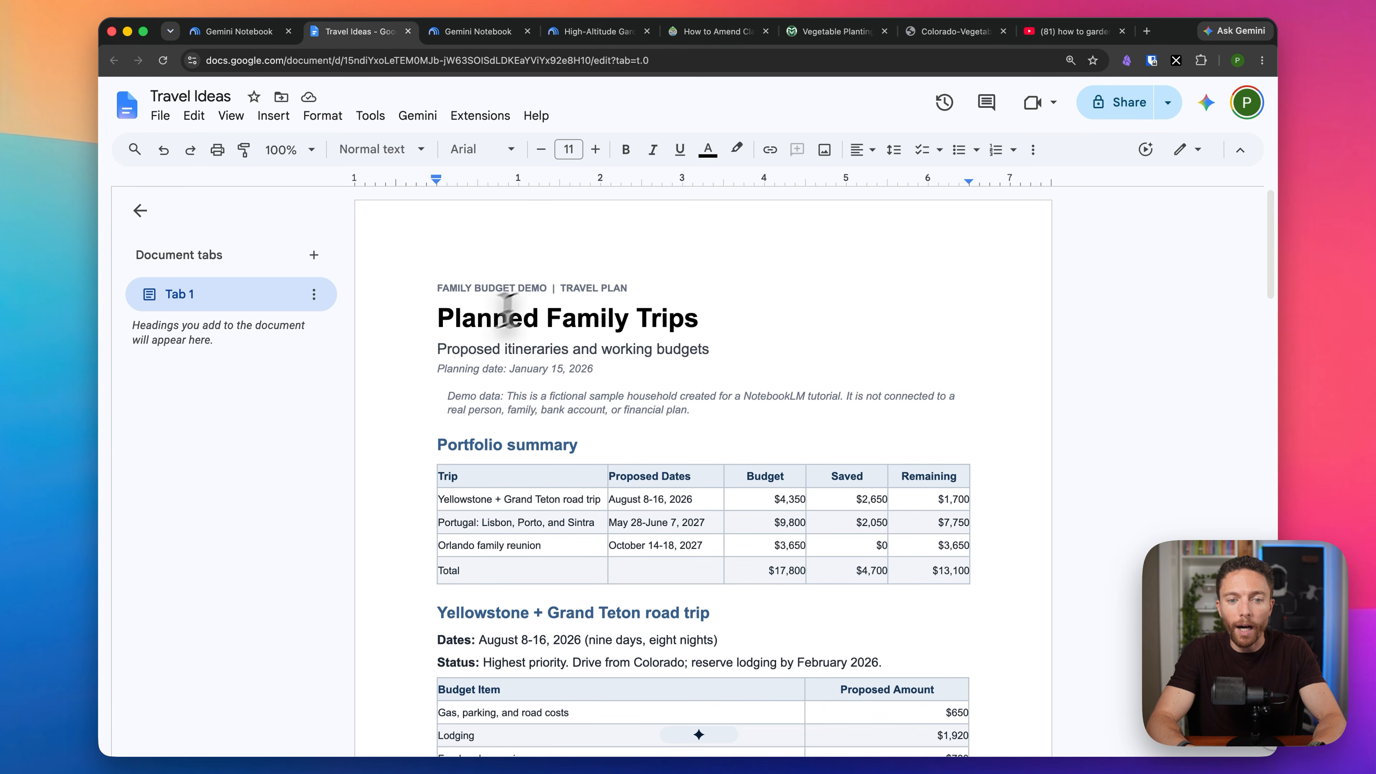
{"action": "left_click_drag", "start_coordinate": [427, 317], "coordinate": [790, 332]}
{"action": "left_click", "coordinate": [790, 332]}
{"action": "scroll", "coordinate": [791, 332], "scroll_direction": "down", "scroll_amount": 3}
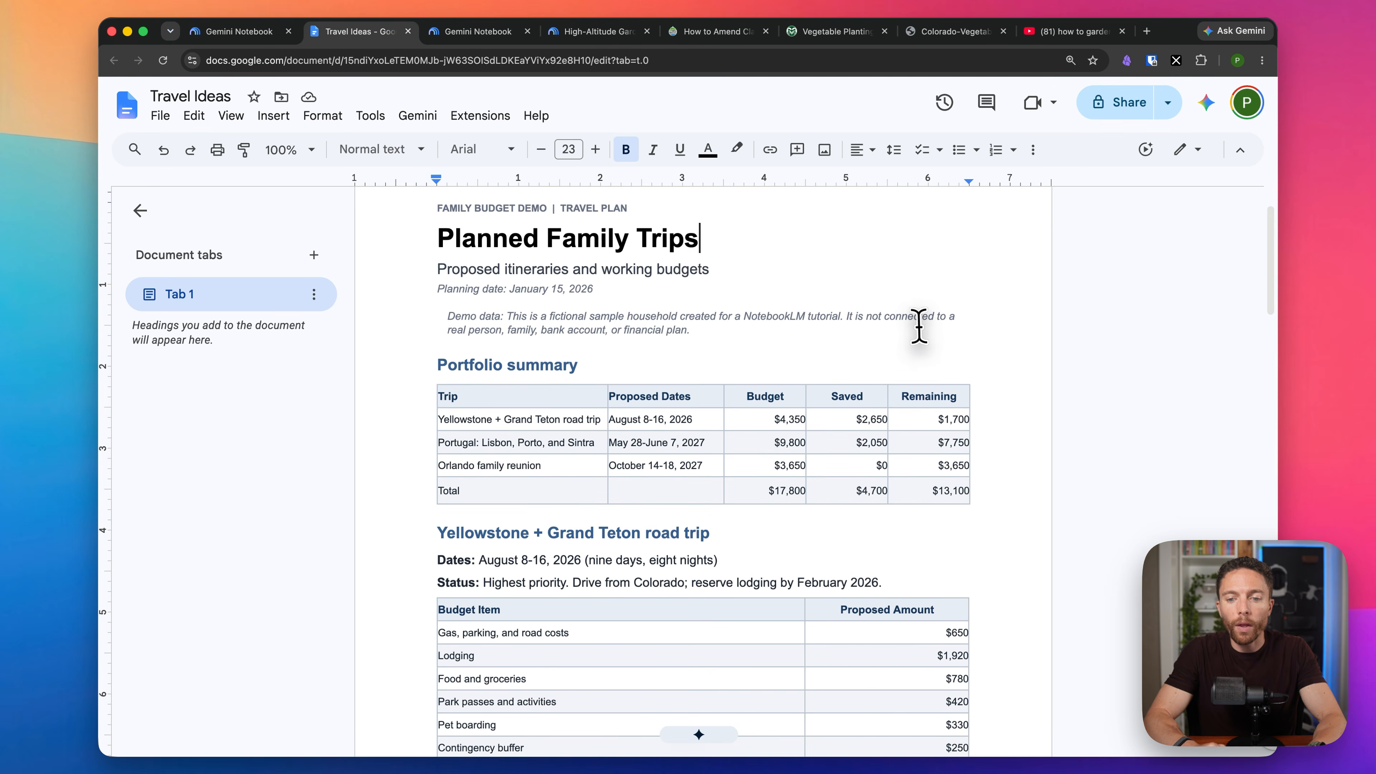
{"action": "scroll", "coordinate": [916, 325], "scroll_direction": "down", "scroll_amount": 4}
{"action": "scroll", "coordinate": [778, 379], "scroll_direction": "down", "scroll_amount": 15}
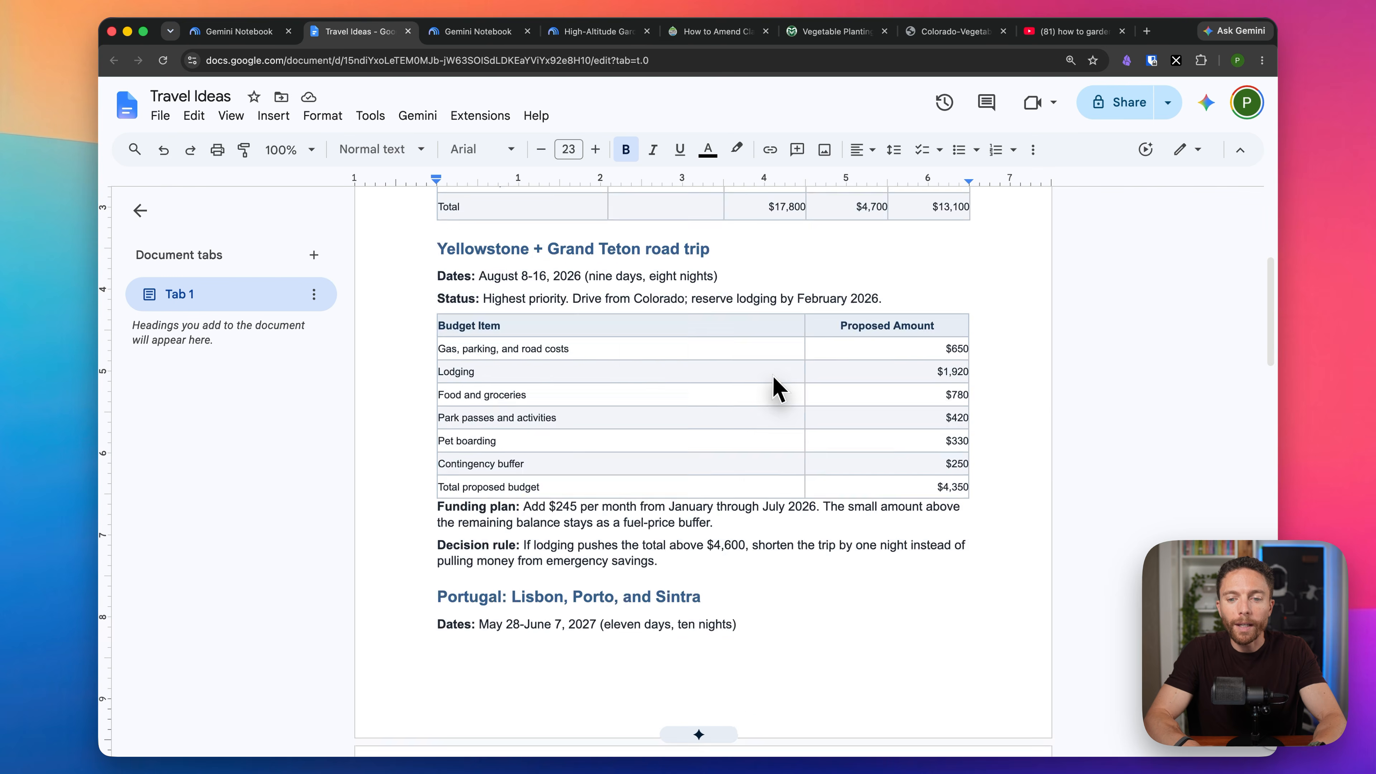
{"action": "scroll", "coordinate": [774, 384], "scroll_direction": "up", "scroll_amount": 20}
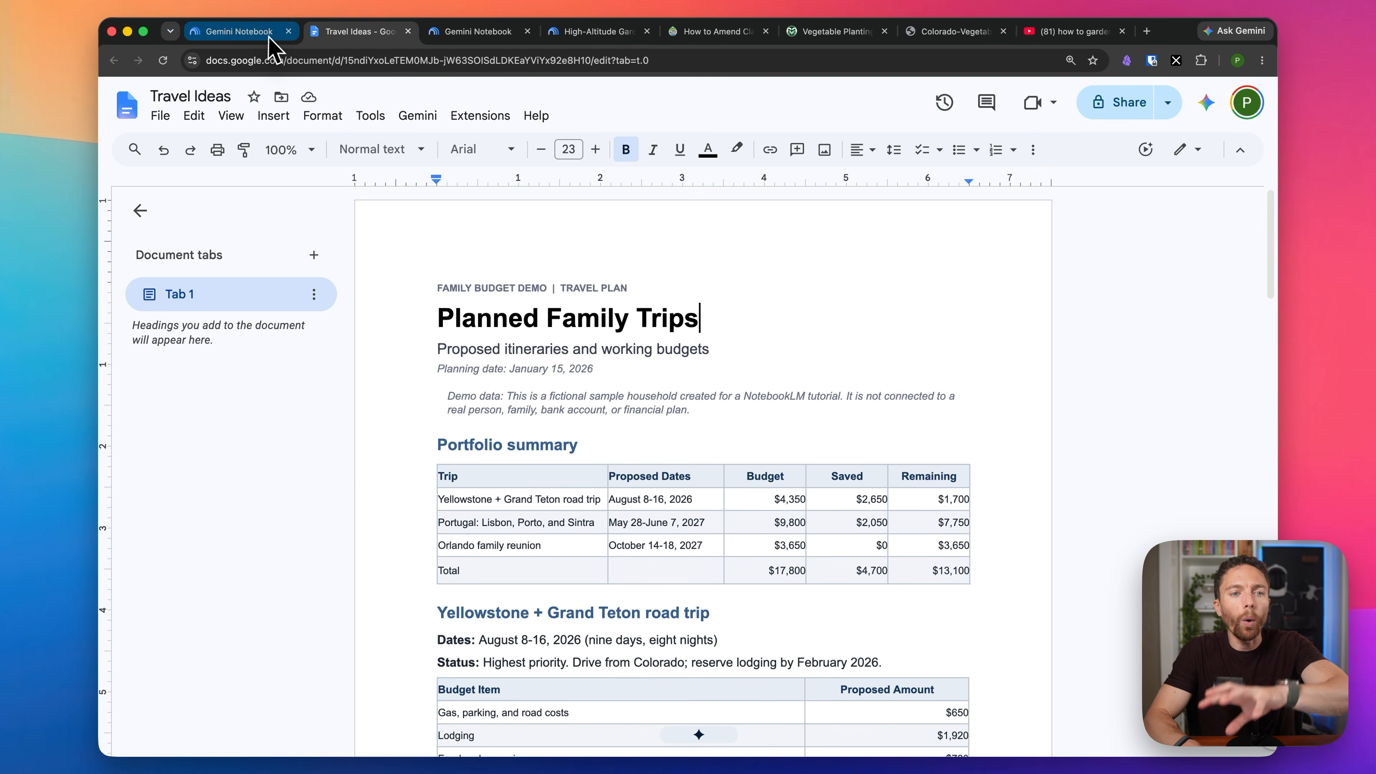
- Upload the 2023, 2024 and 2025 Family Expenses.csv files and Family Financial Goals.docx to the untitled notebook
{"action": "left_click", "coordinate": [269, 37]}
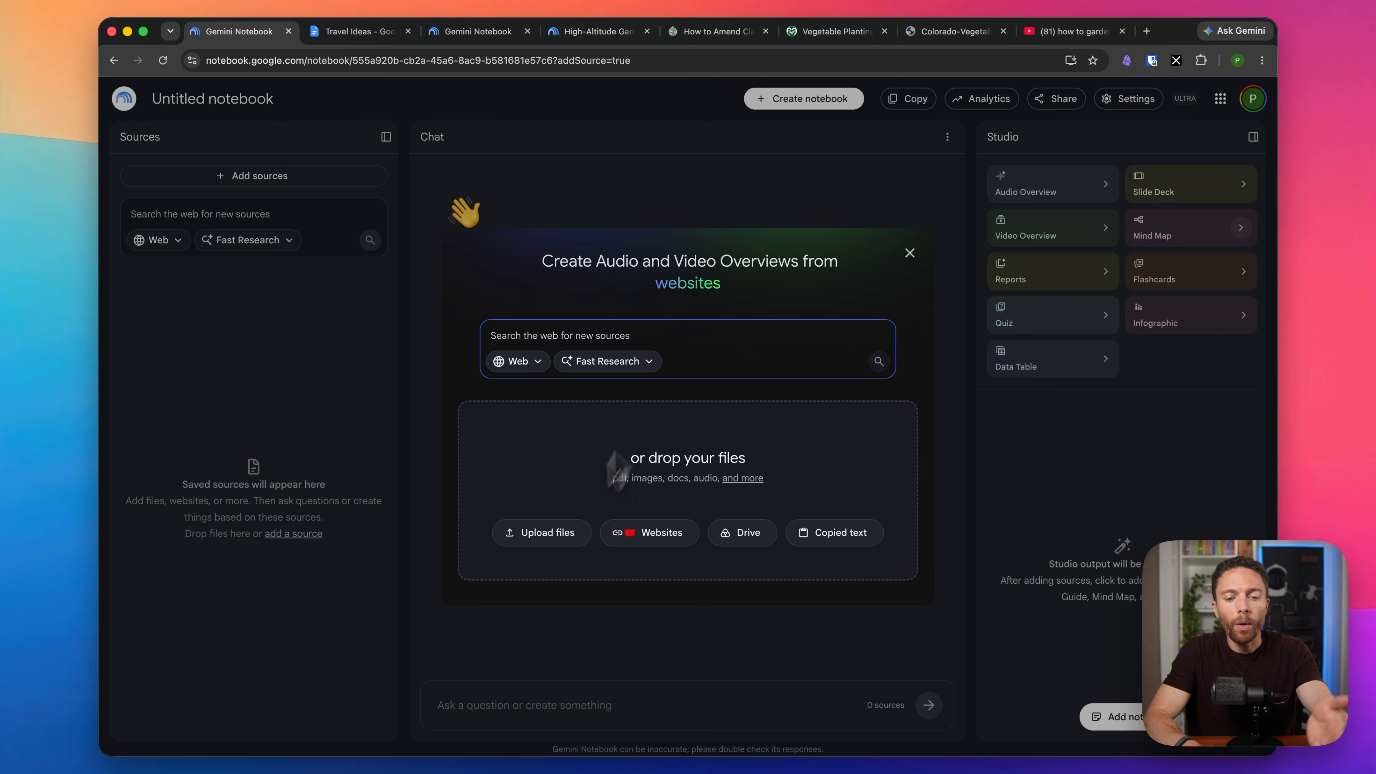
{"action": "left_click", "coordinate": [569, 547]}
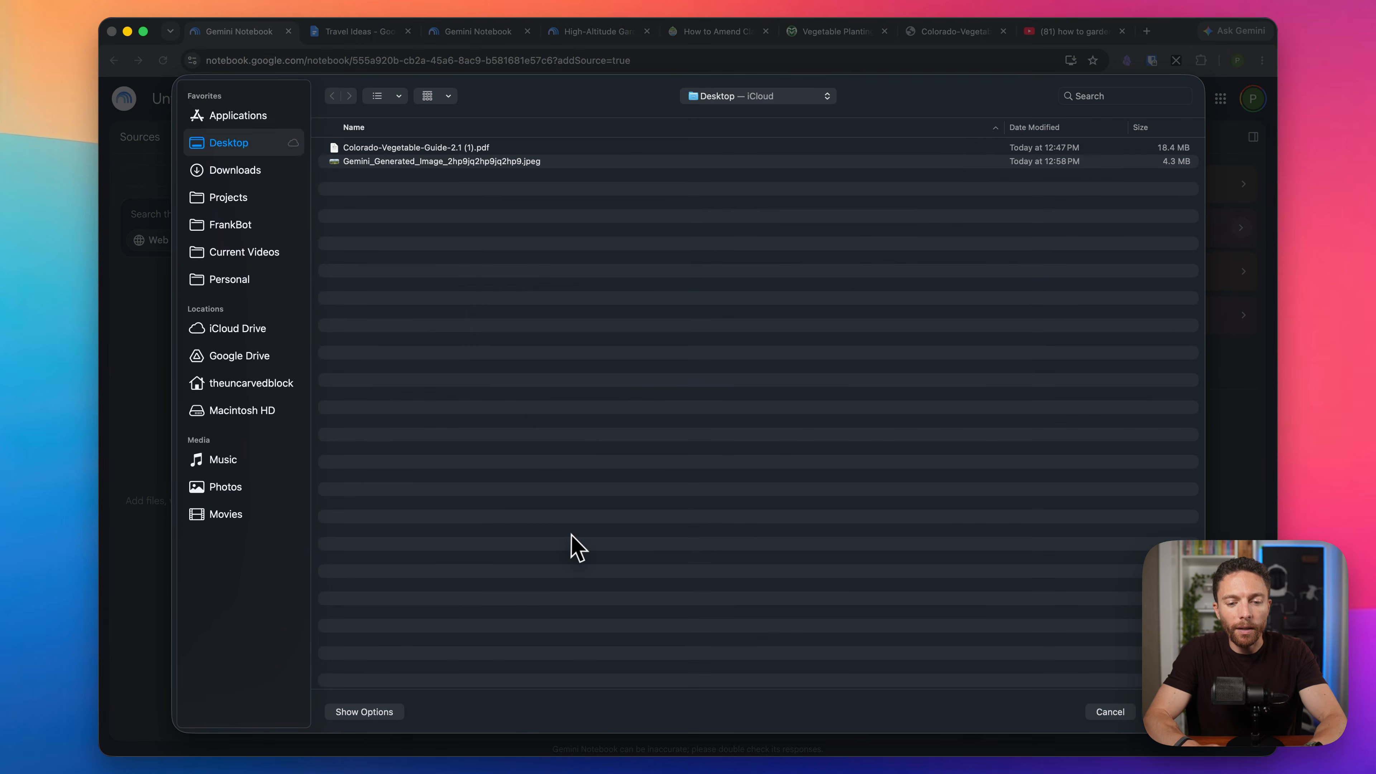
{"action": "left_click", "coordinate": [450, 175]}
{"action": "left_click", "coordinate": [447, 189]}
{"action": "left_click", "coordinate": [450, 149], "text": "shift"}
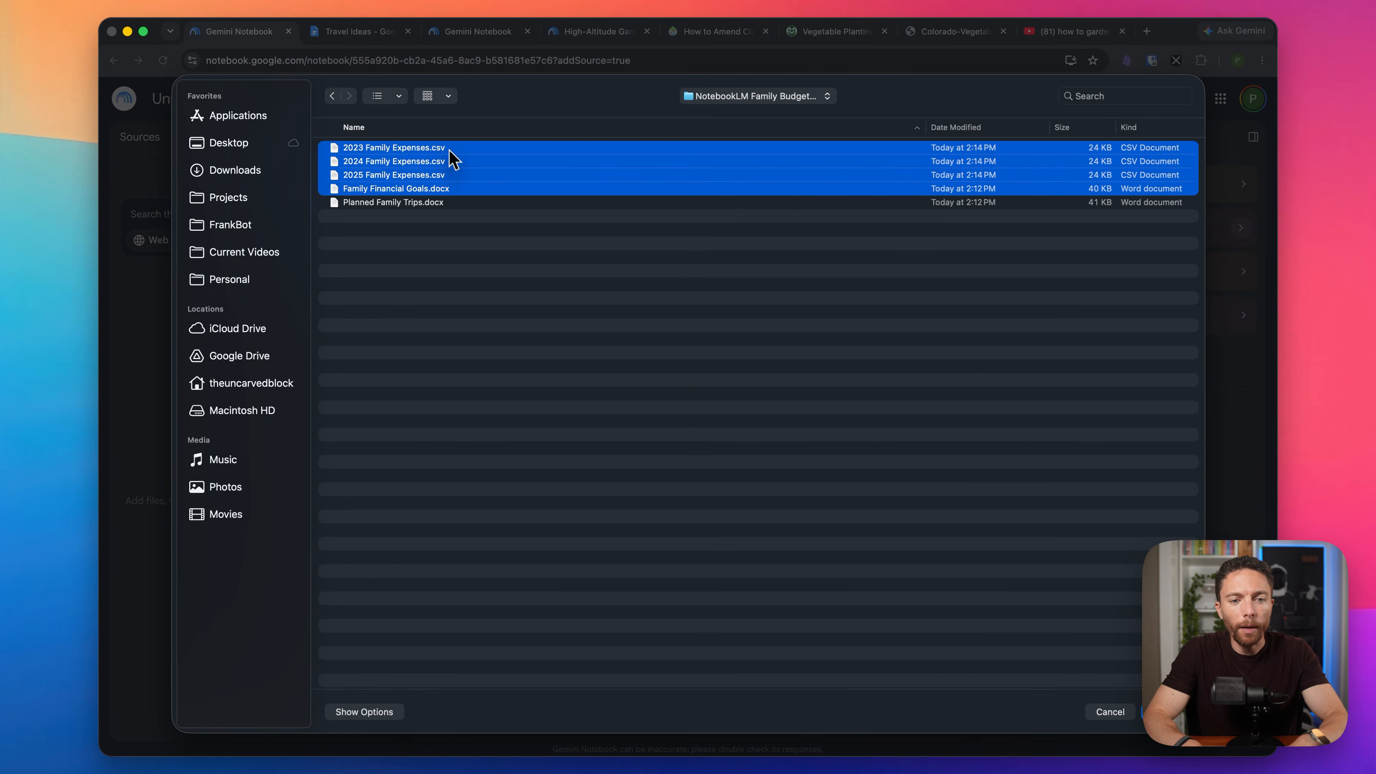
{"action": "left_click", "coordinate": [1166, 711]}
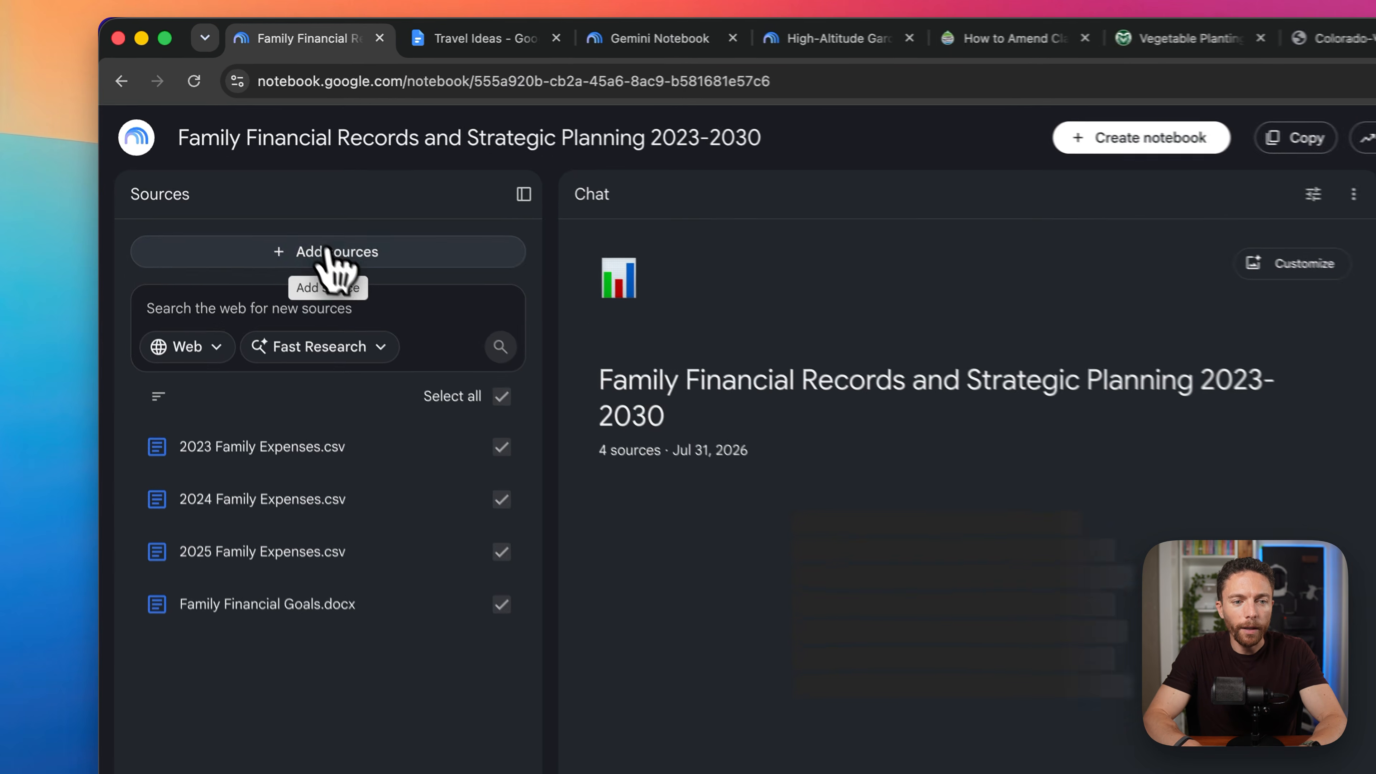
- Add the Travel Ideas document from Google Drive as a source of the notebook
{"action": "left_click", "coordinate": [328, 254]}
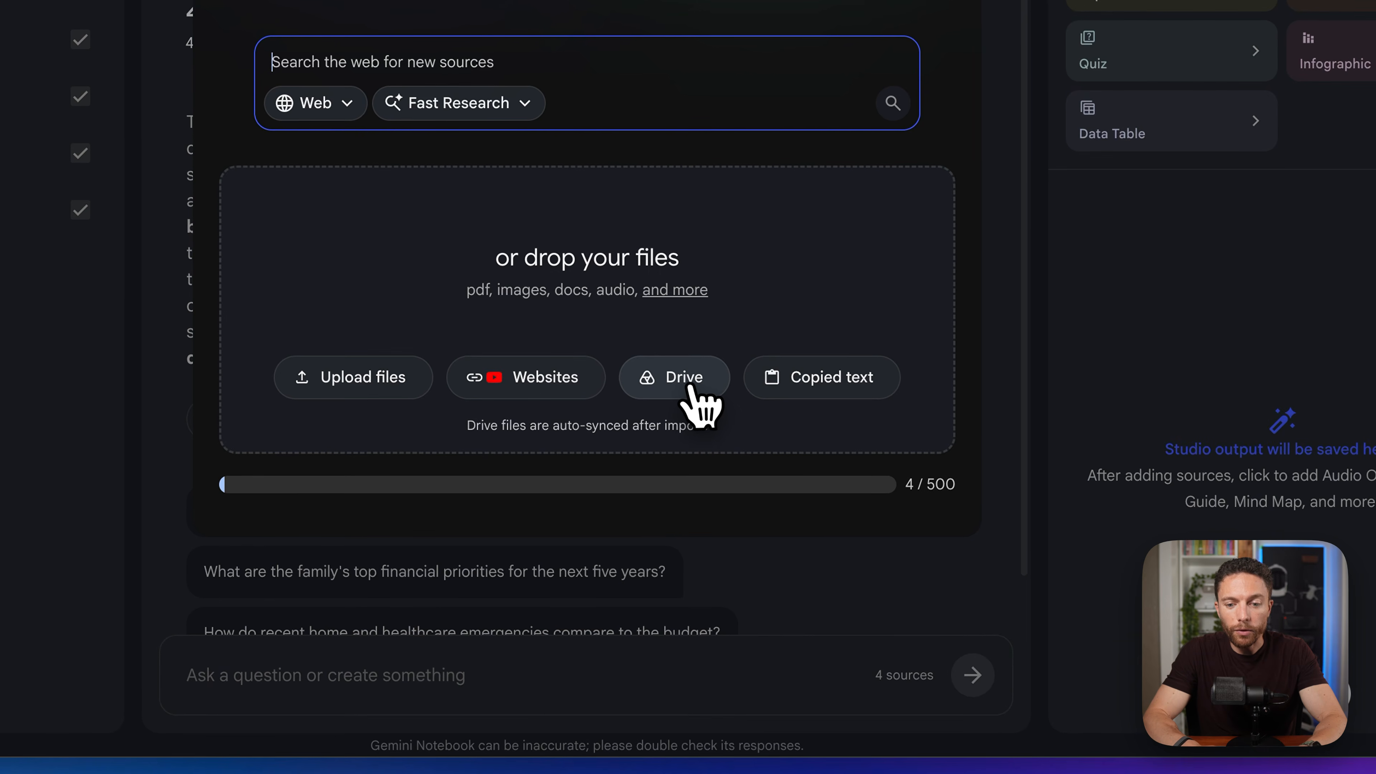
{"action": "left_click", "coordinate": [701, 394]}
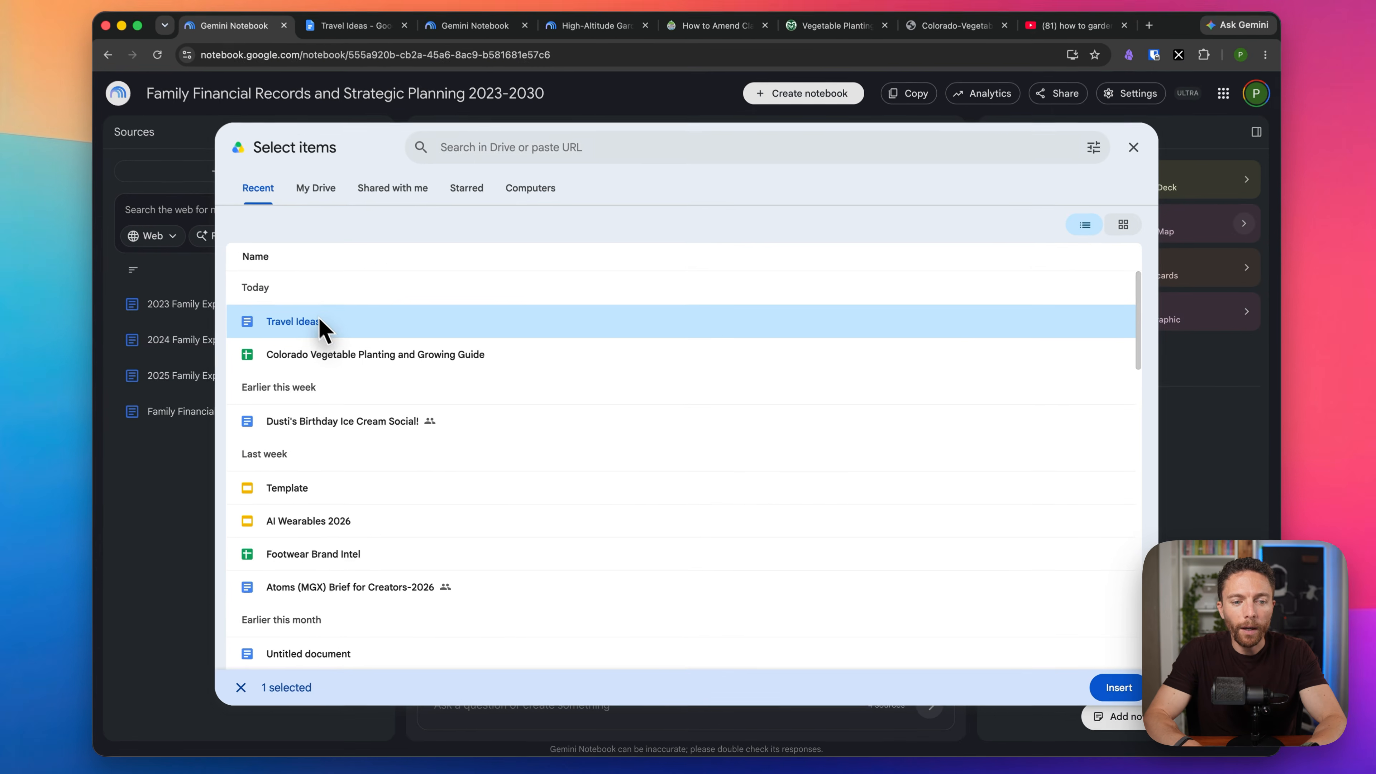
{"action": "left_click", "coordinate": [1120, 695]}
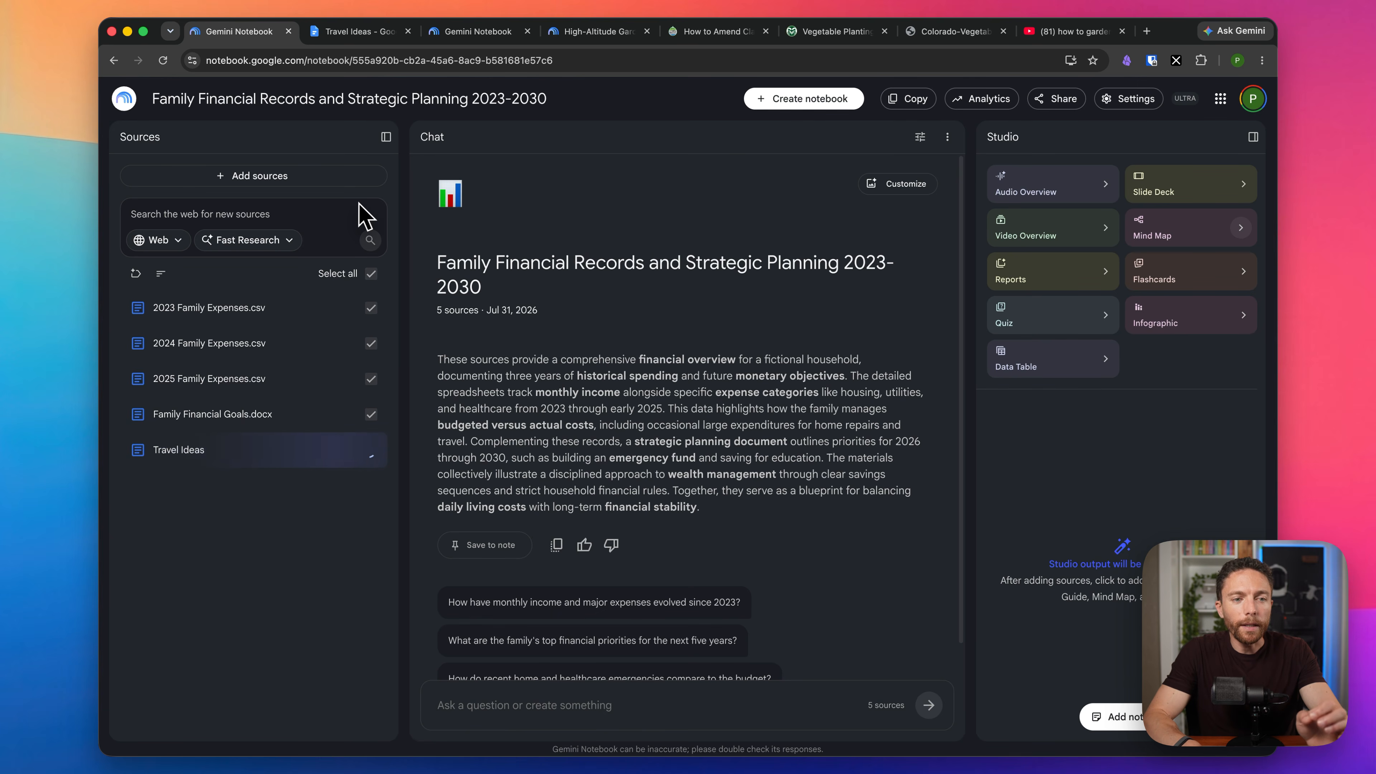
- Revisit the Travel Ideas document, and return to the notebook to review its sources and generated summary
{"action": "left_click", "coordinate": [341, 34]}
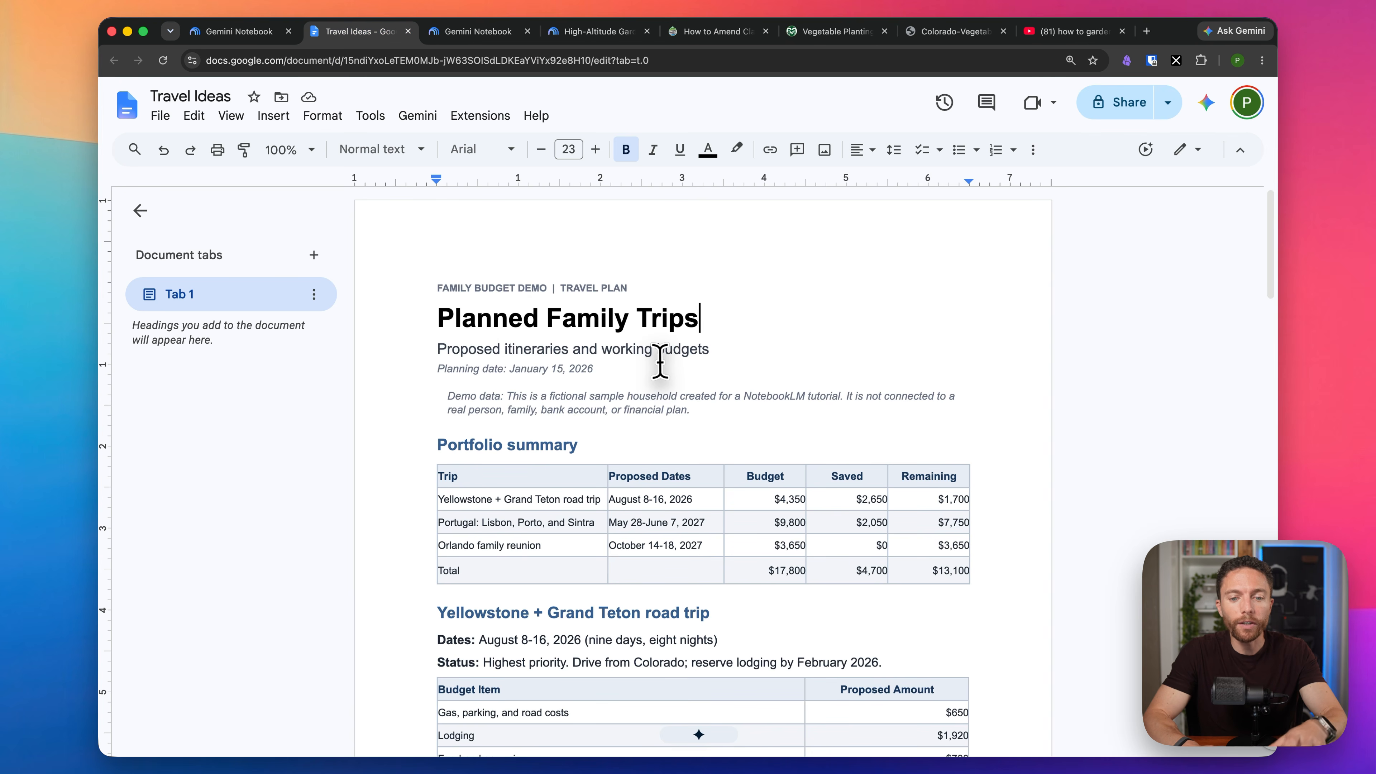
{"action": "left_click", "coordinate": [236, 32]}
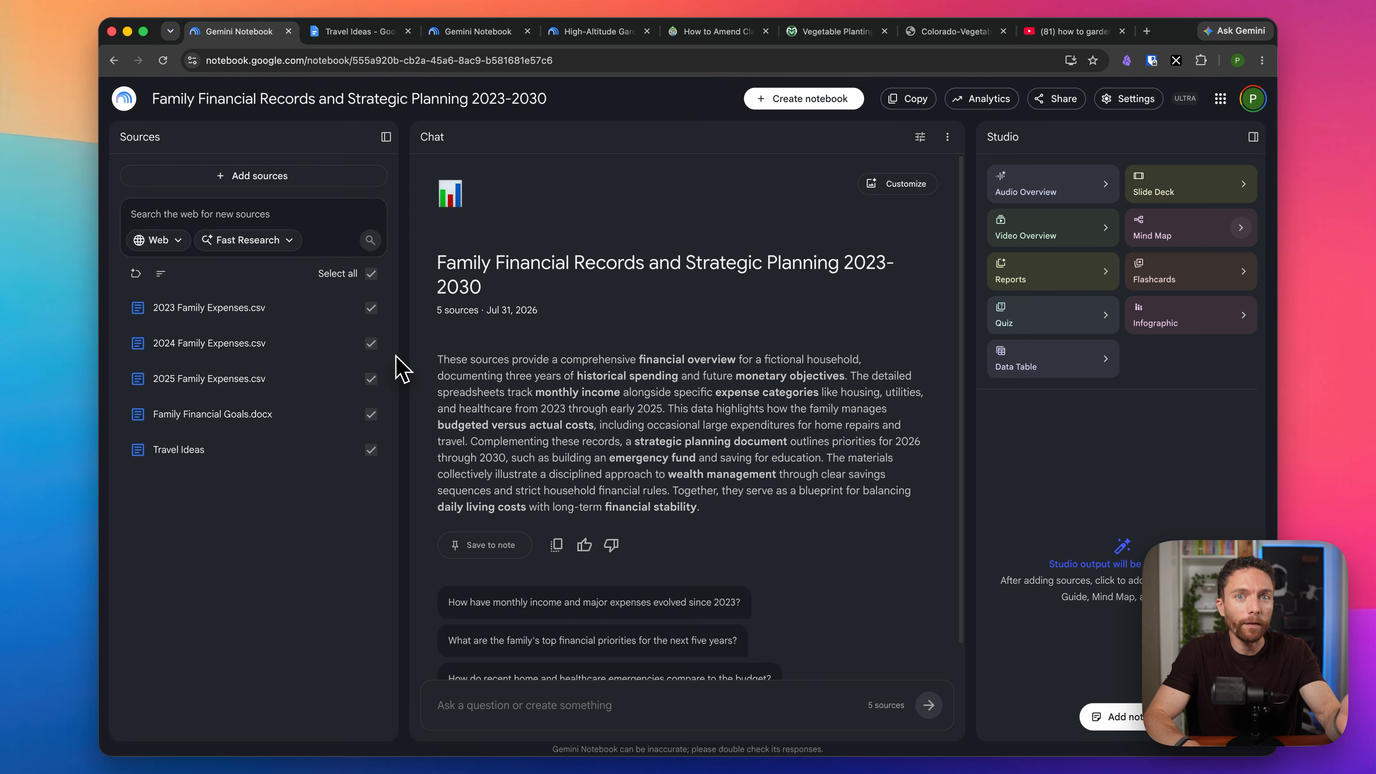
{"action": "mouse_move", "coordinate": [371, 310]}
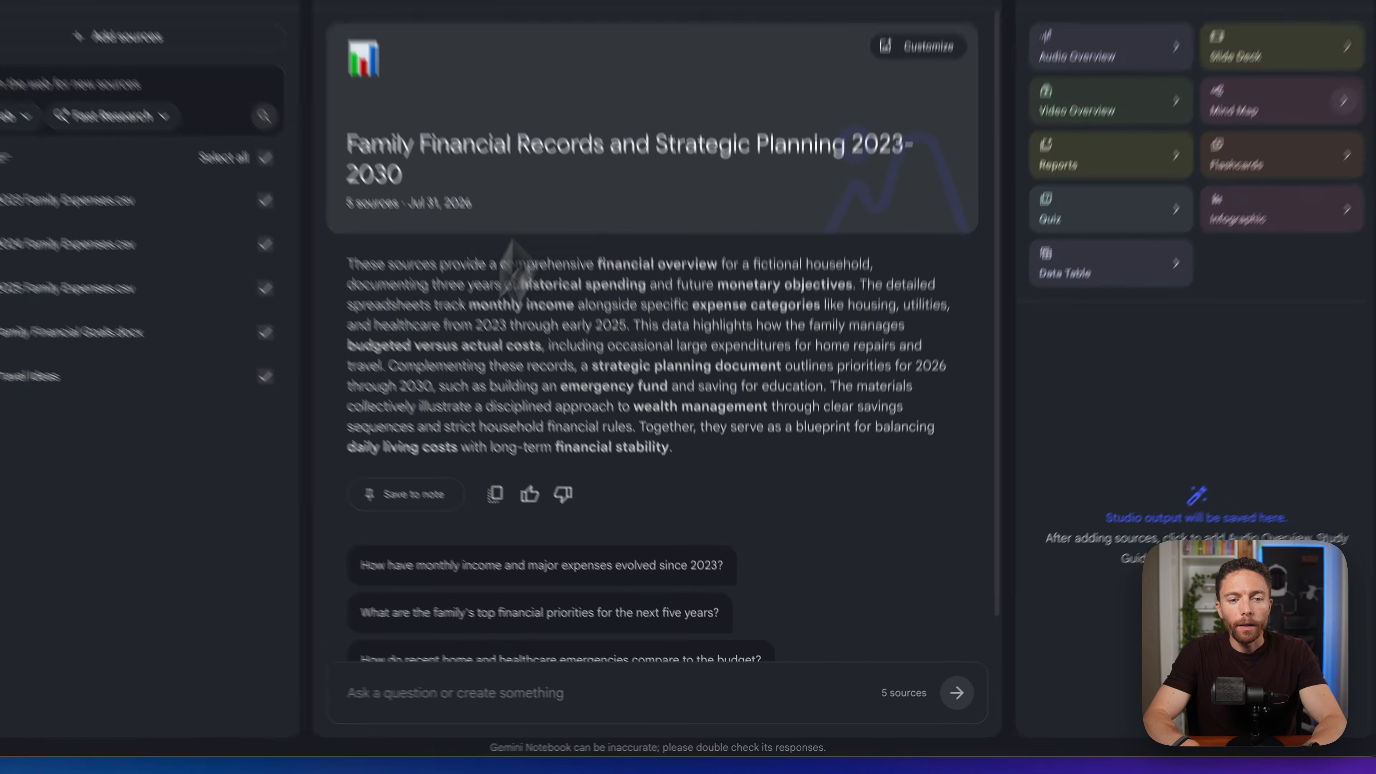
{"action": "scroll", "coordinate": [553, 165], "scroll_direction": "down", "scroll_amount": 2}
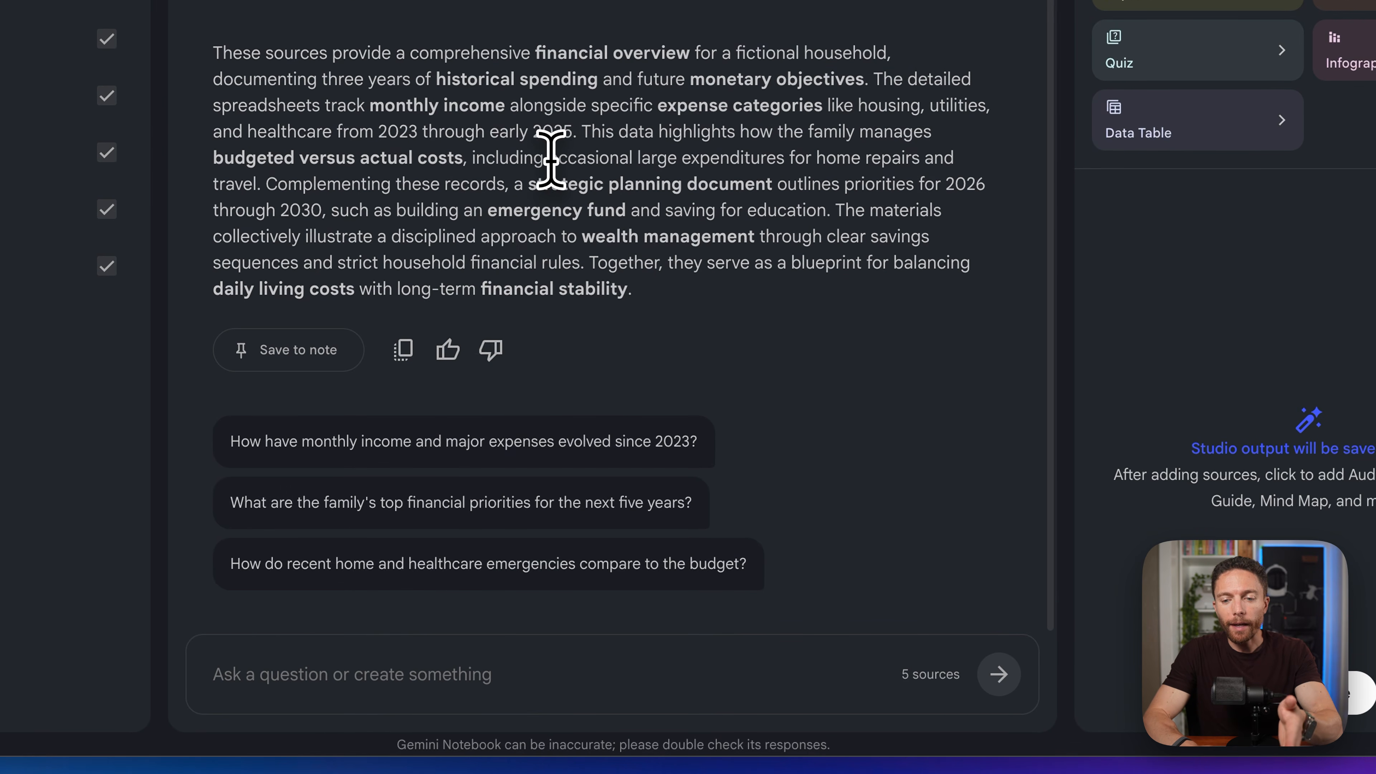
- Write the chat prompt "Create a png file that has a pie chart that summarizes how my family spends money broken down into different categories"
{"action": "left_click", "coordinate": [367, 665]}
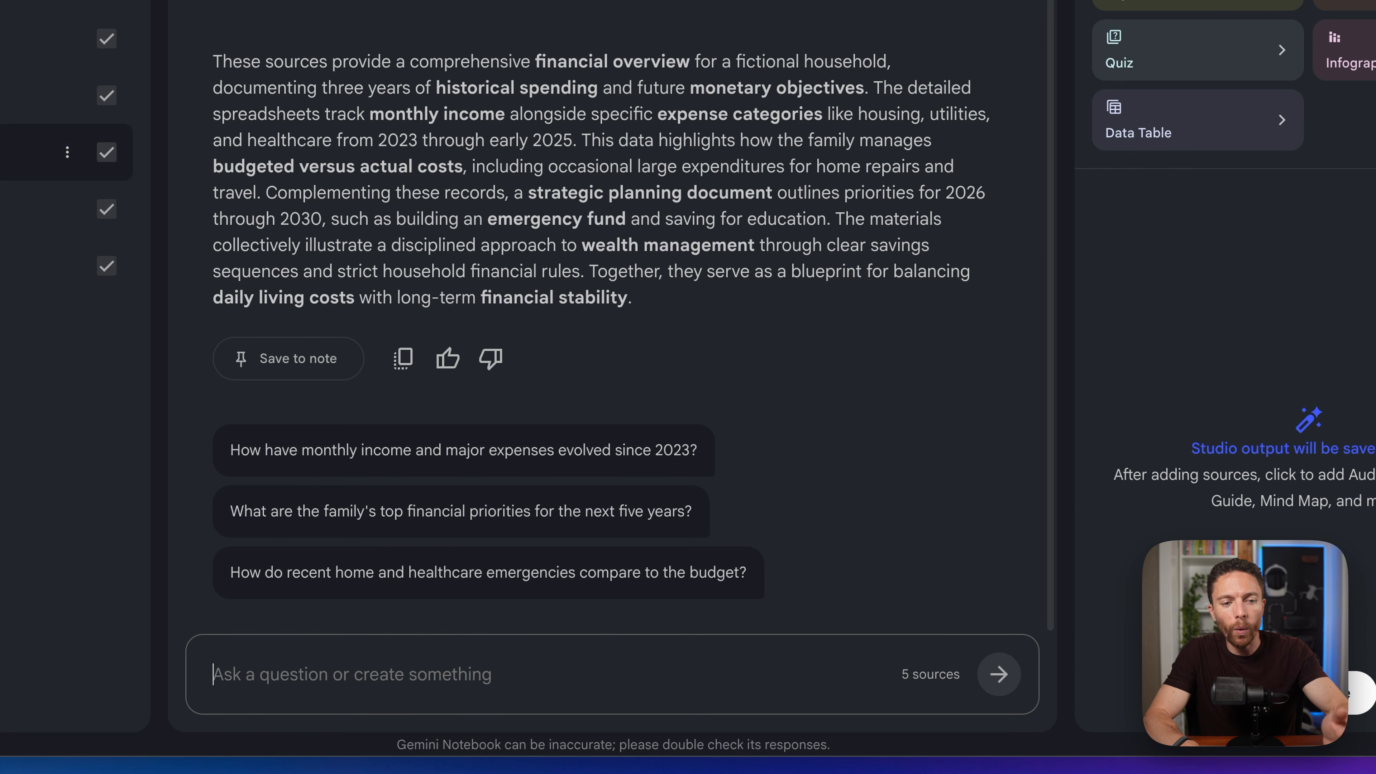
{"action": "left_click", "coordinate": [337, 674]}
{"action": "type", "text": "Create a png file that has a pie chart that summarizes how my family spends money broken up into different categories"}
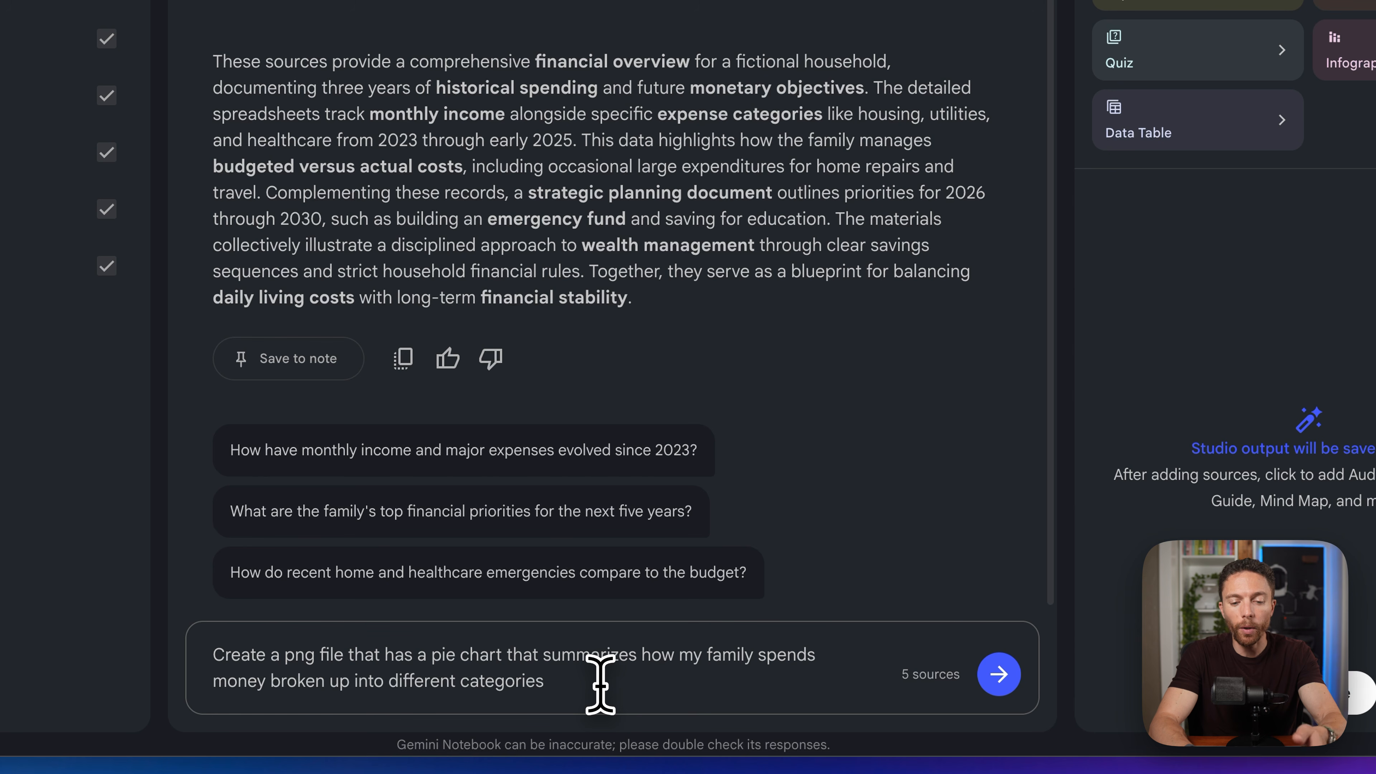
{"action": "double_click", "coordinate": [335, 682]}
{"action": "type", "text": "down"}
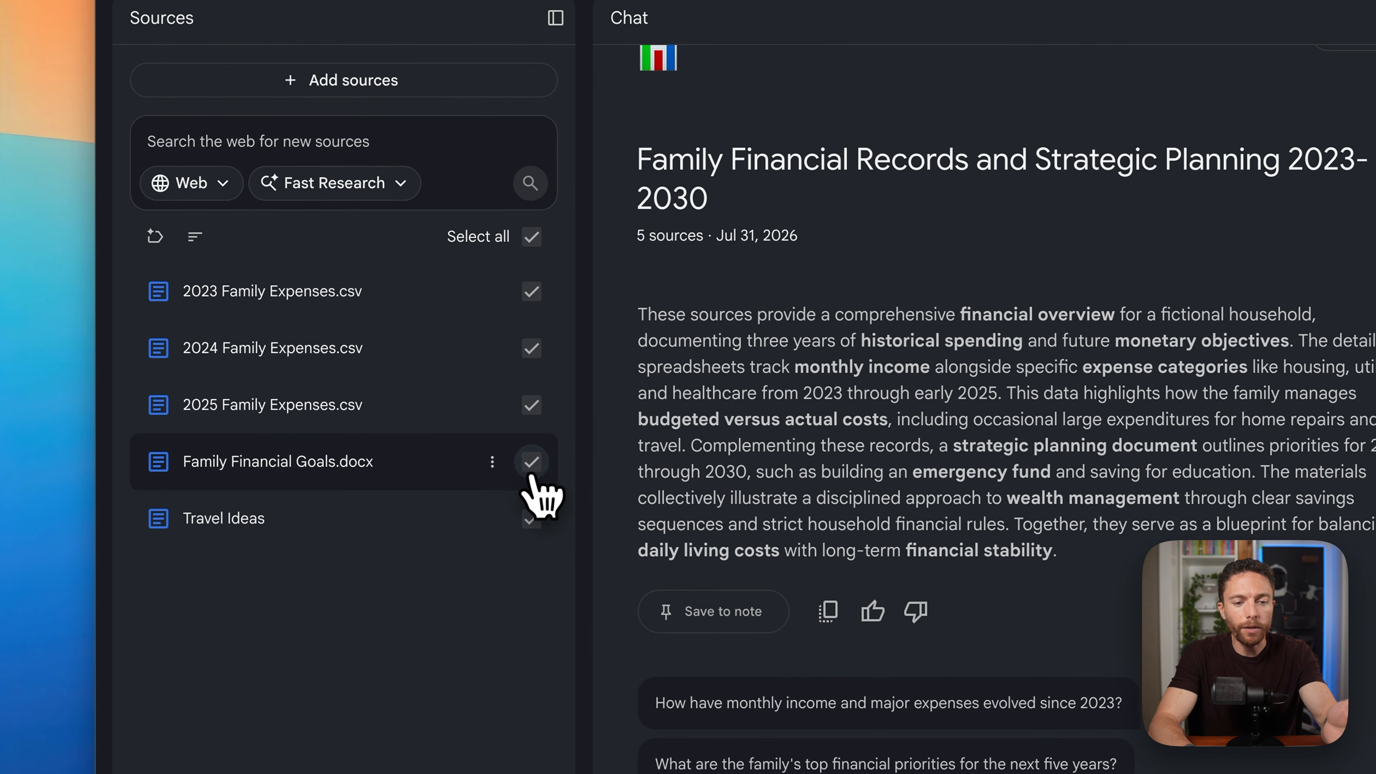
- Exclude Family Financial Goals.docx and Travel Ideas from the active sources and submit the prompt
{"action": "left_click", "coordinate": [107, 209]}
{"action": "left_click", "coordinate": [535, 520]}
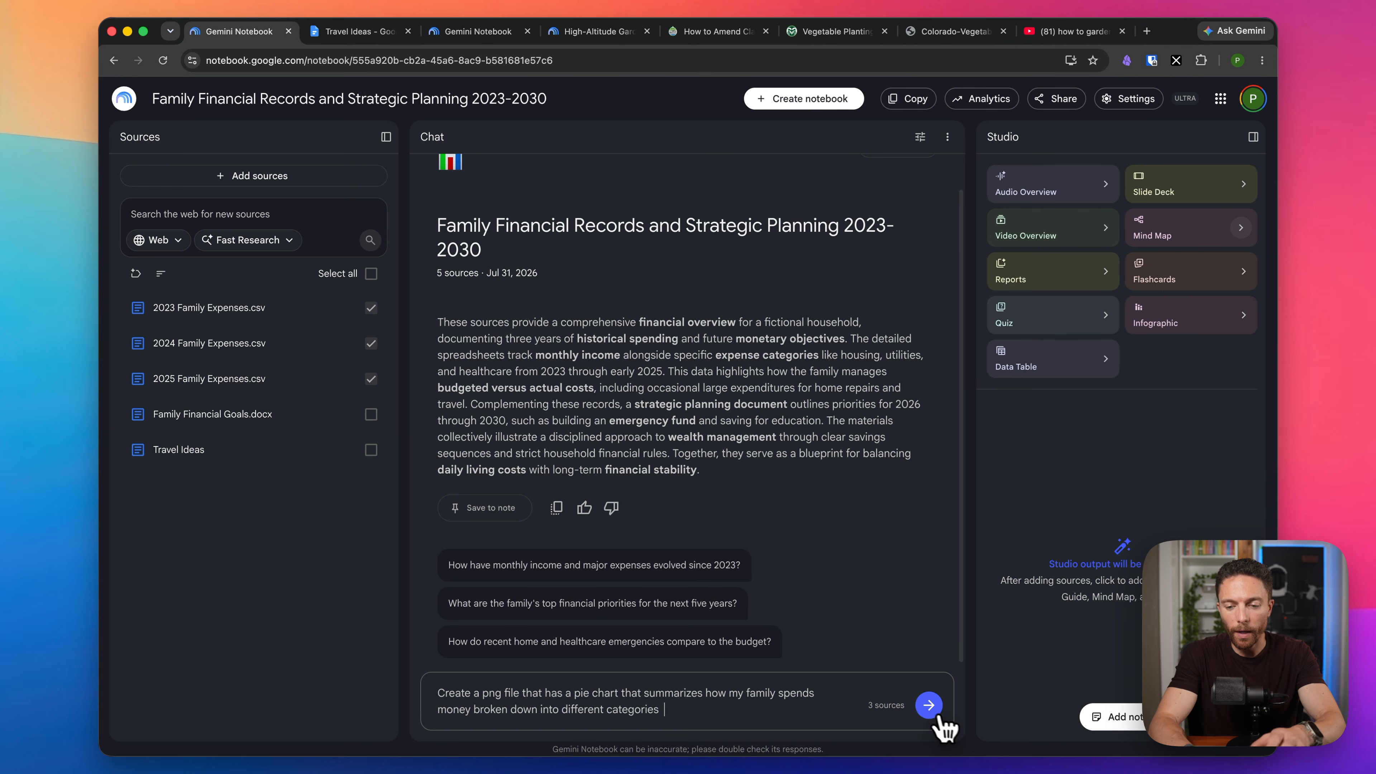
{"action": "left_click", "coordinate": [929, 706]}
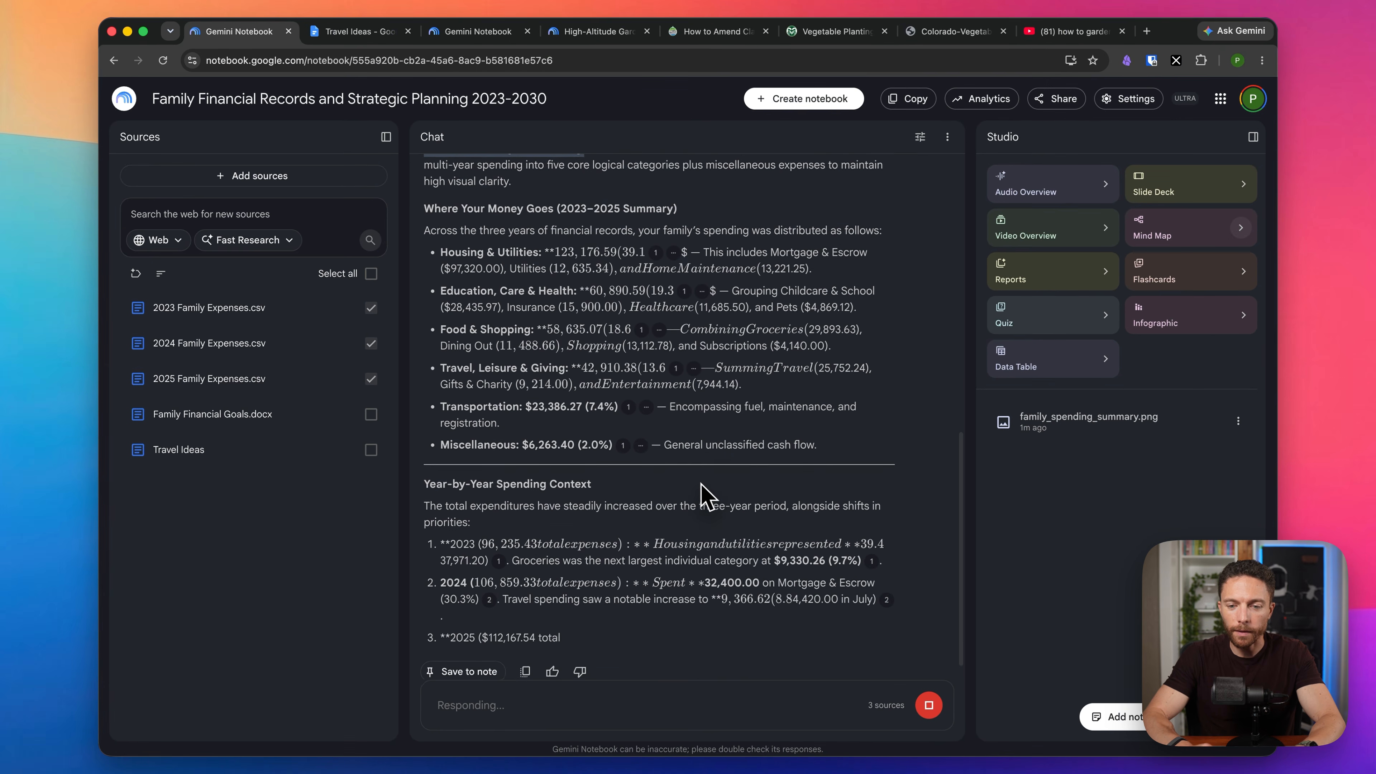
- View family_spending_summary.png and submit the chat request "Create a word document that contains a breakdown of this same info"
{"action": "left_click", "coordinate": [1105, 422]}
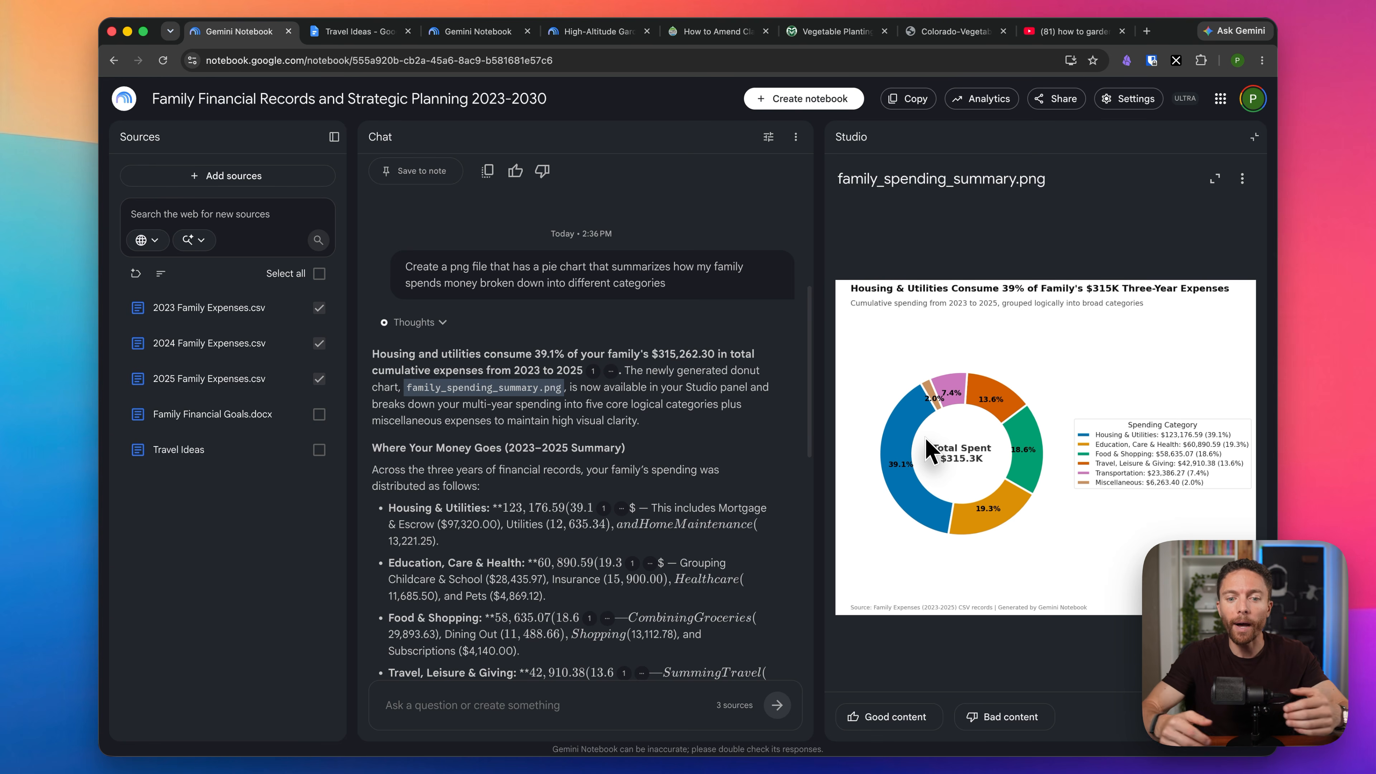
{"action": "scroll", "coordinate": [666, 459], "scroll_direction": "down", "scroll_amount": 15}
{"action": "left_click", "coordinate": [523, 703]}
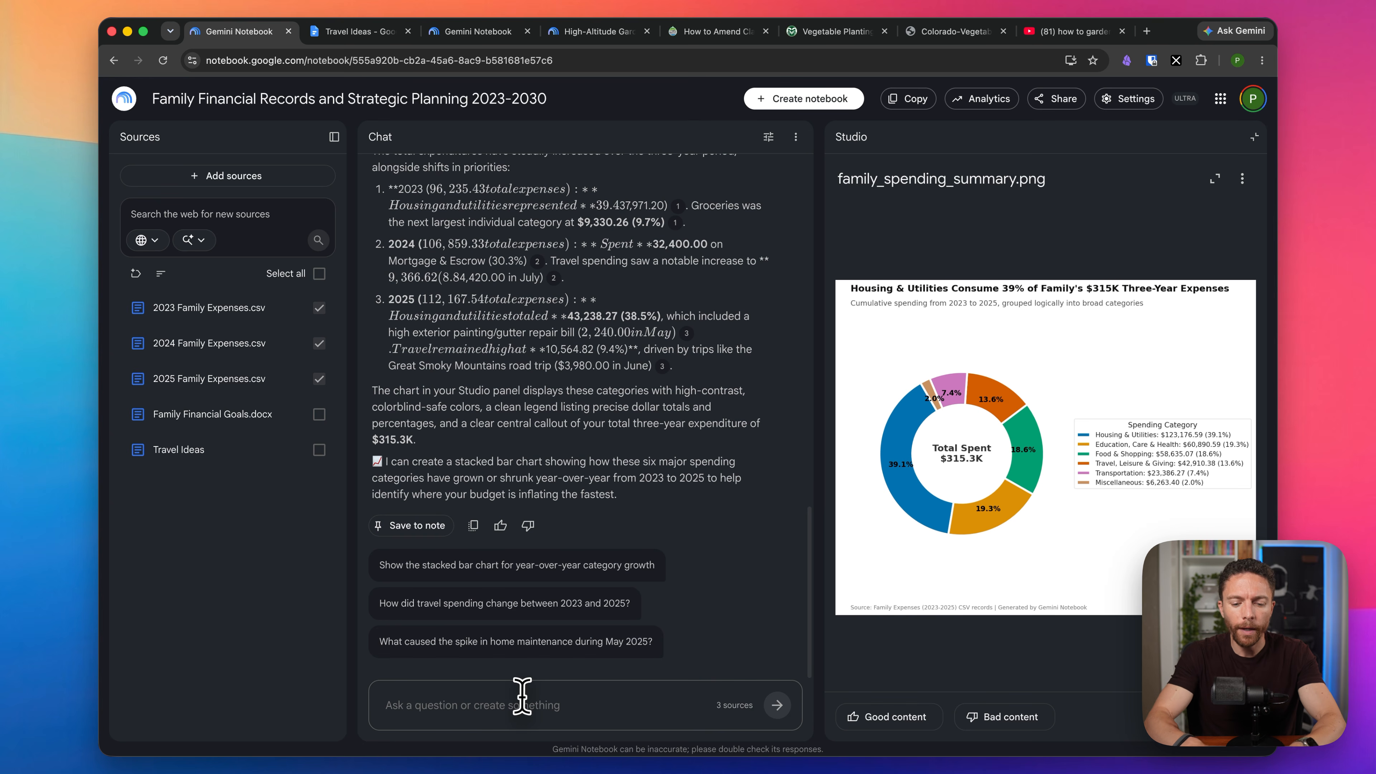
{"action": "type", "text": "Create a word document that contains a breakdown of this same info"}
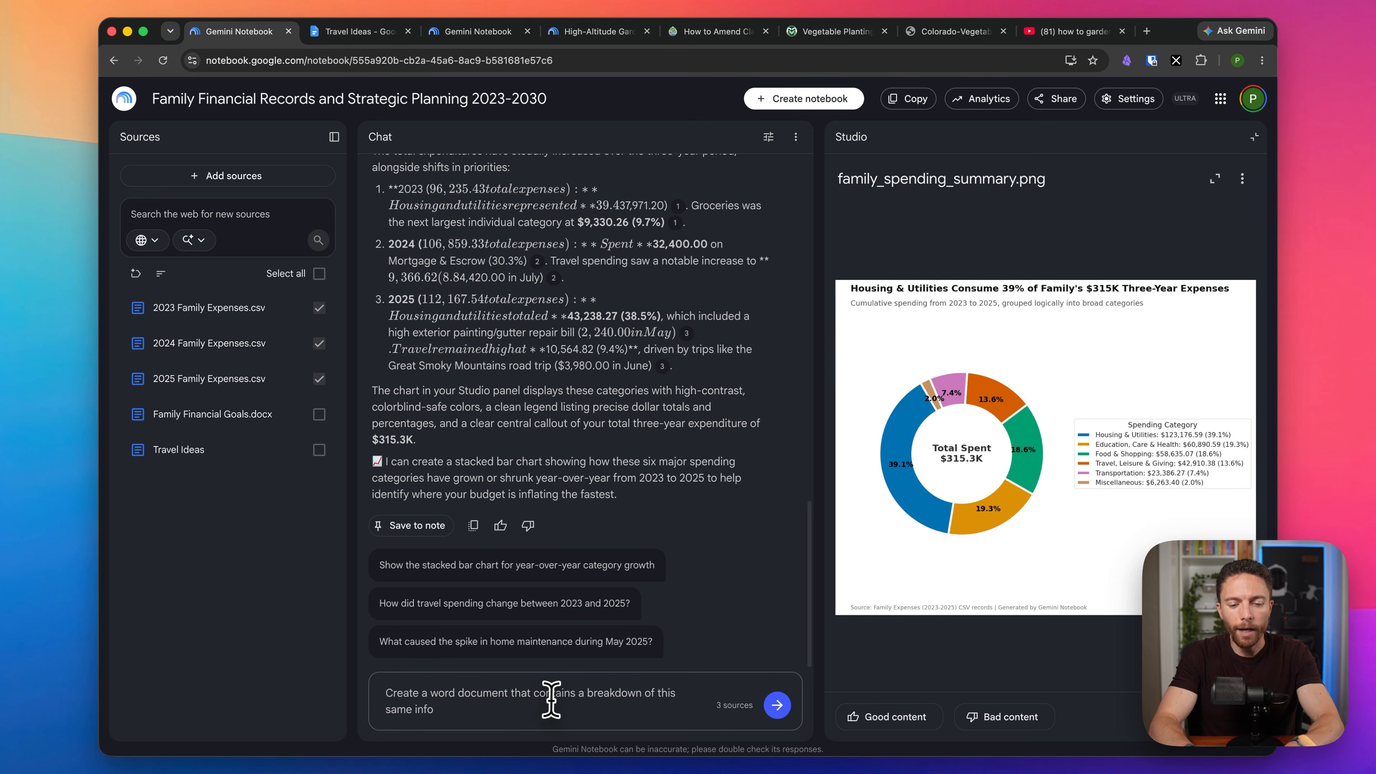
{"action": "left_click", "coordinate": [777, 704]}
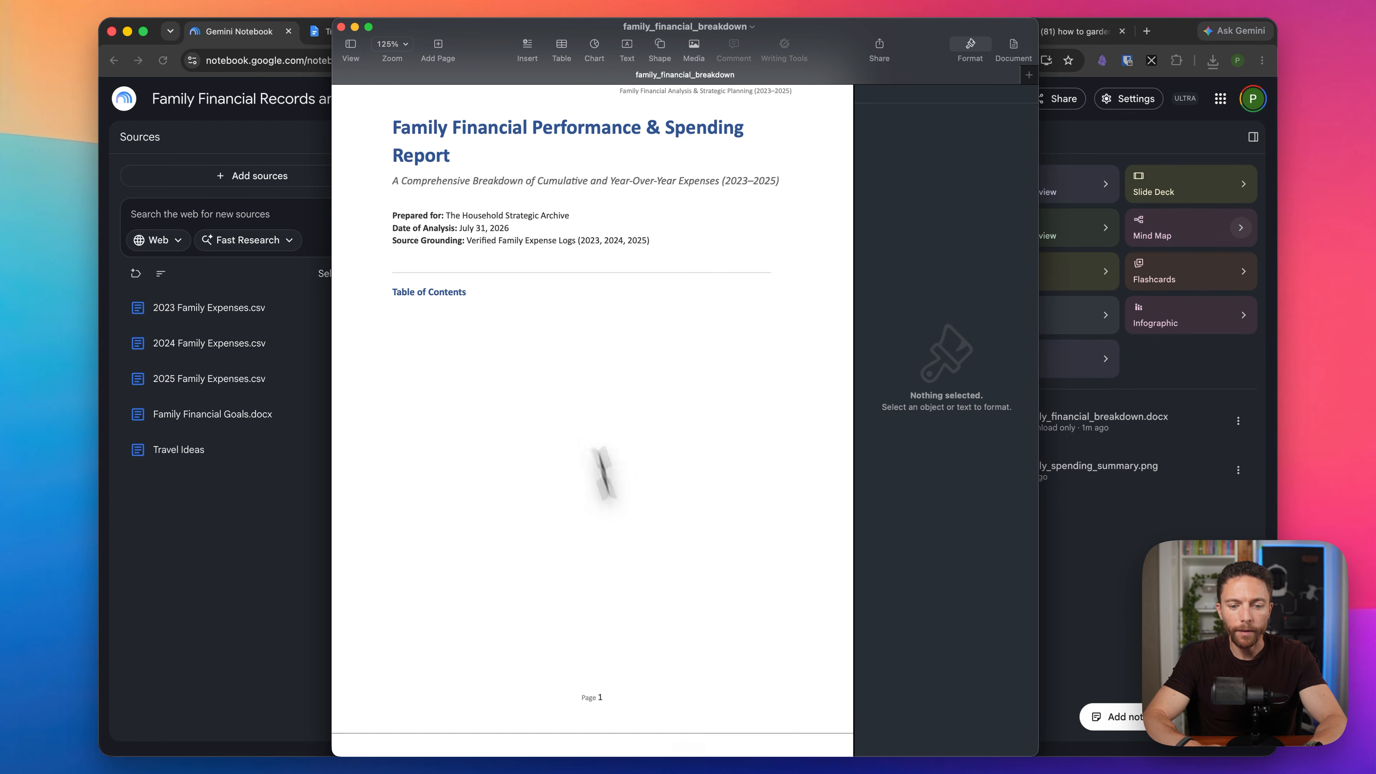
- Read through the family_financial_breakdown document down to References & Data Methodology, and return to its title page
{"action": "scroll", "coordinate": [634, 436], "scroll_direction": "down", "scroll_amount": 15}
{"action": "scroll", "coordinate": [640, 439], "scroll_direction": "down", "scroll_amount": 20}
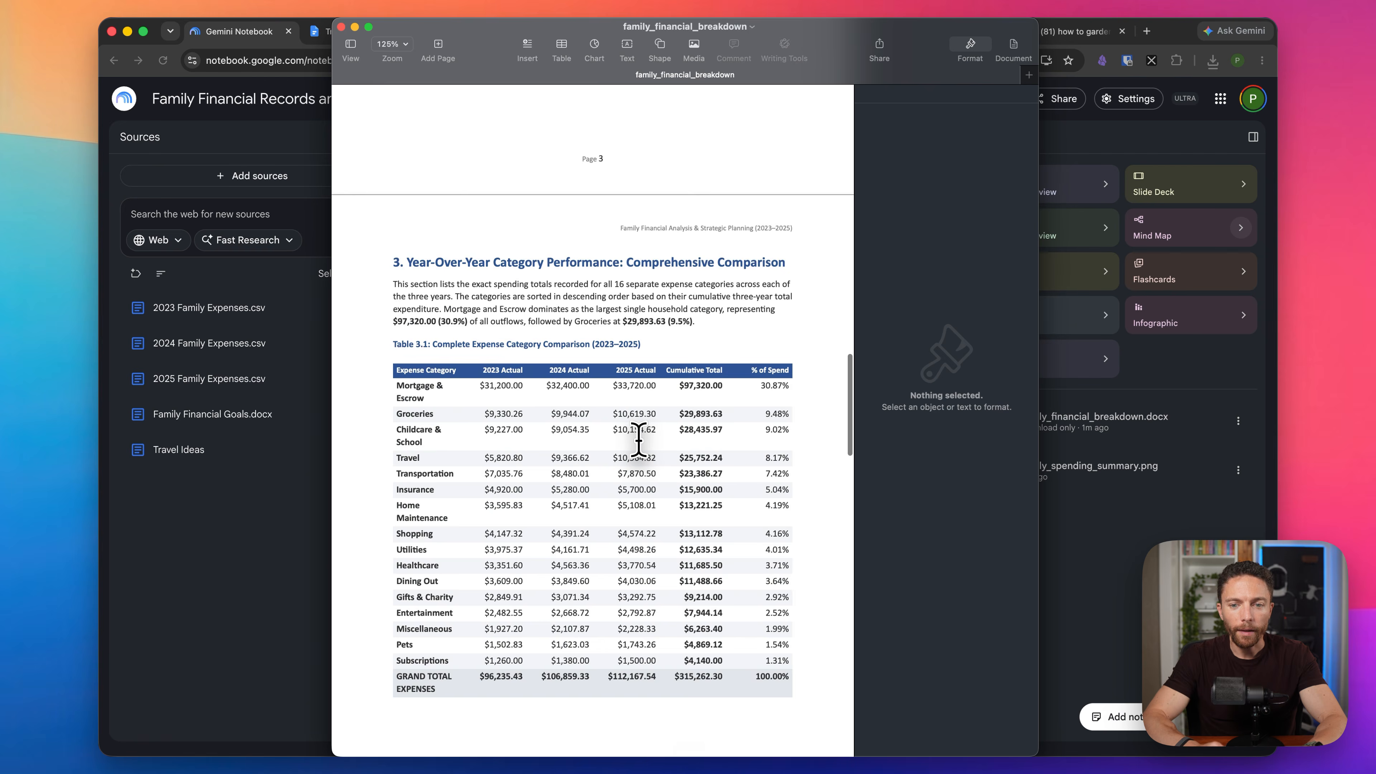
{"action": "scroll", "coordinate": [639, 439], "scroll_direction": "down", "scroll_amount": 10}
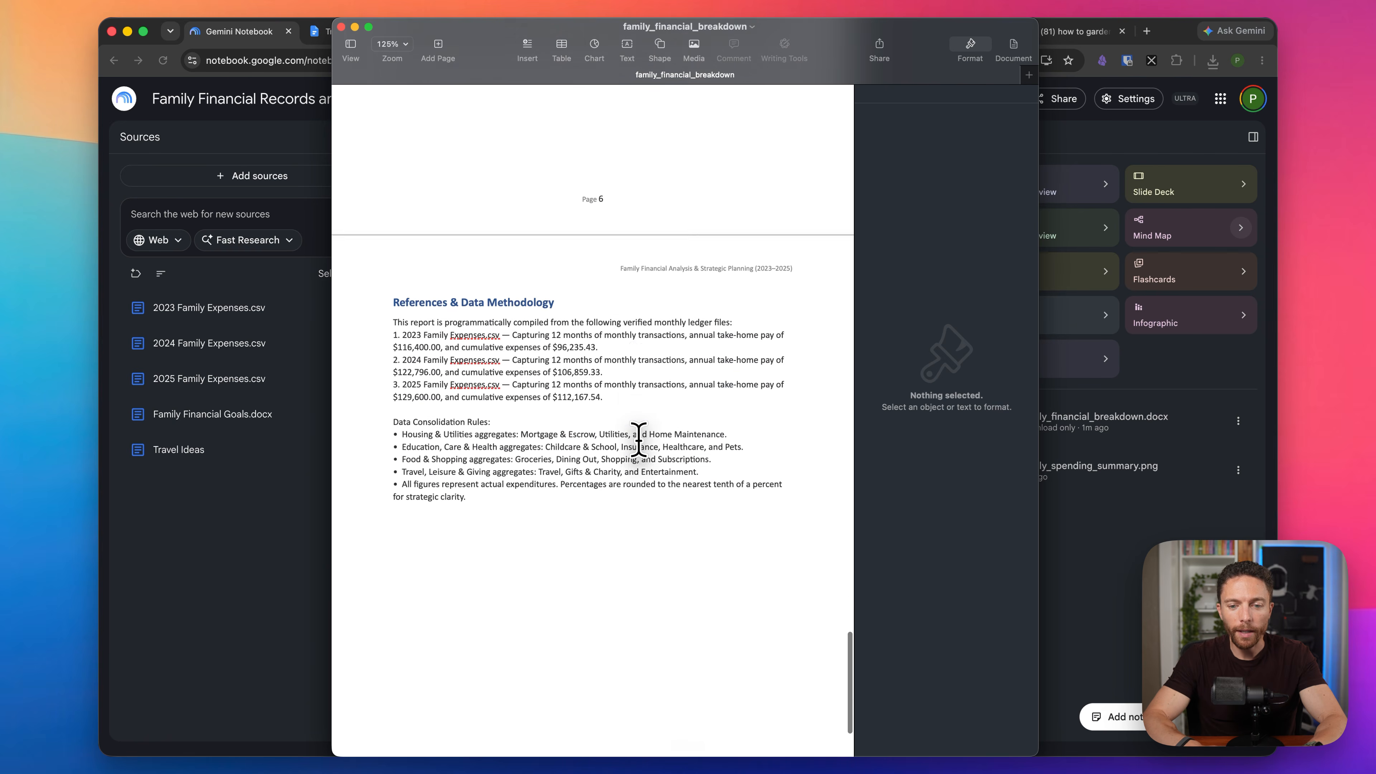
{"action": "scroll", "coordinate": [640, 439], "scroll_direction": "up", "scroll_amount": 20}
{"action": "scroll", "coordinate": [606, 417], "scroll_direction": "up", "scroll_amount": 8}
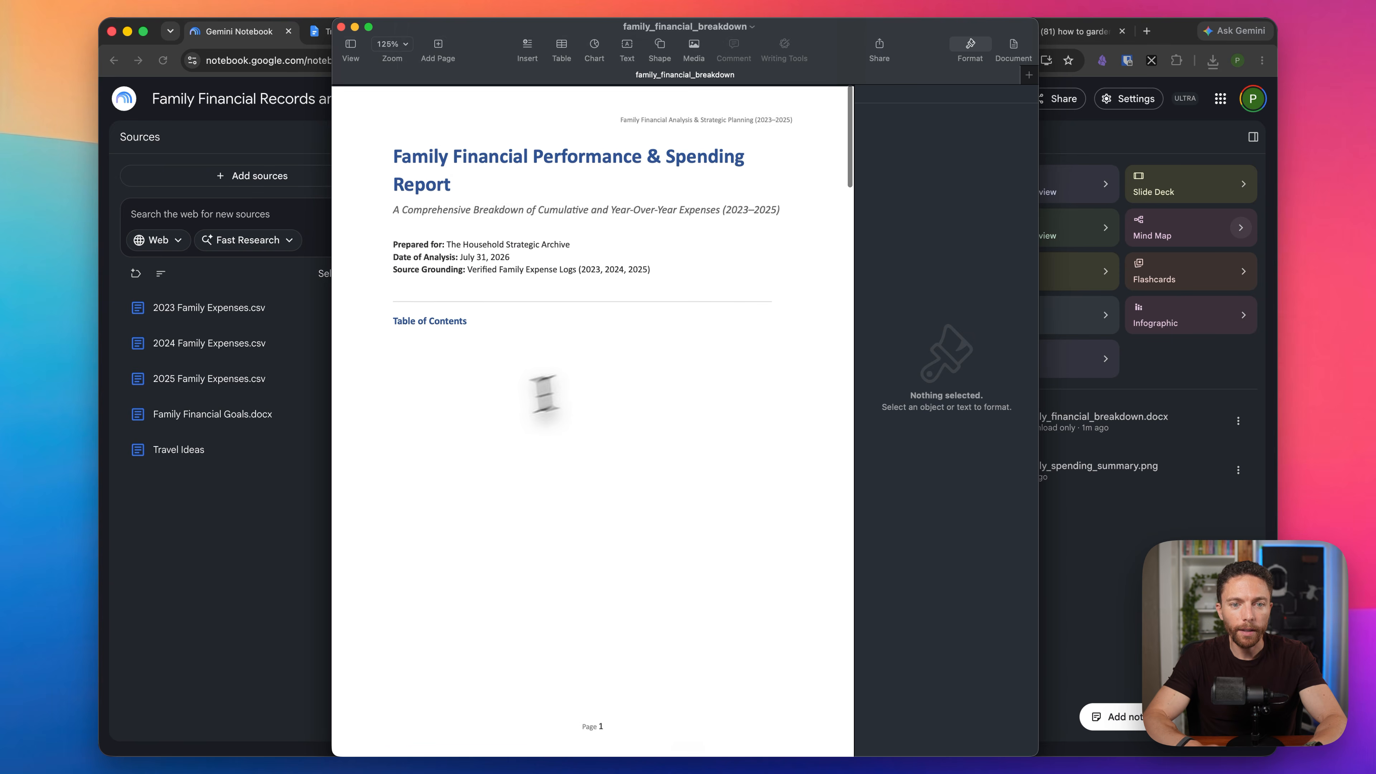
- Close the family_financial_breakdown document and save the chat response describing its contents as a note
{"action": "left_click", "coordinate": [342, 27]}
{"action": "scroll", "coordinate": [664, 320], "scroll_direction": "down", "scroll_amount": 5}
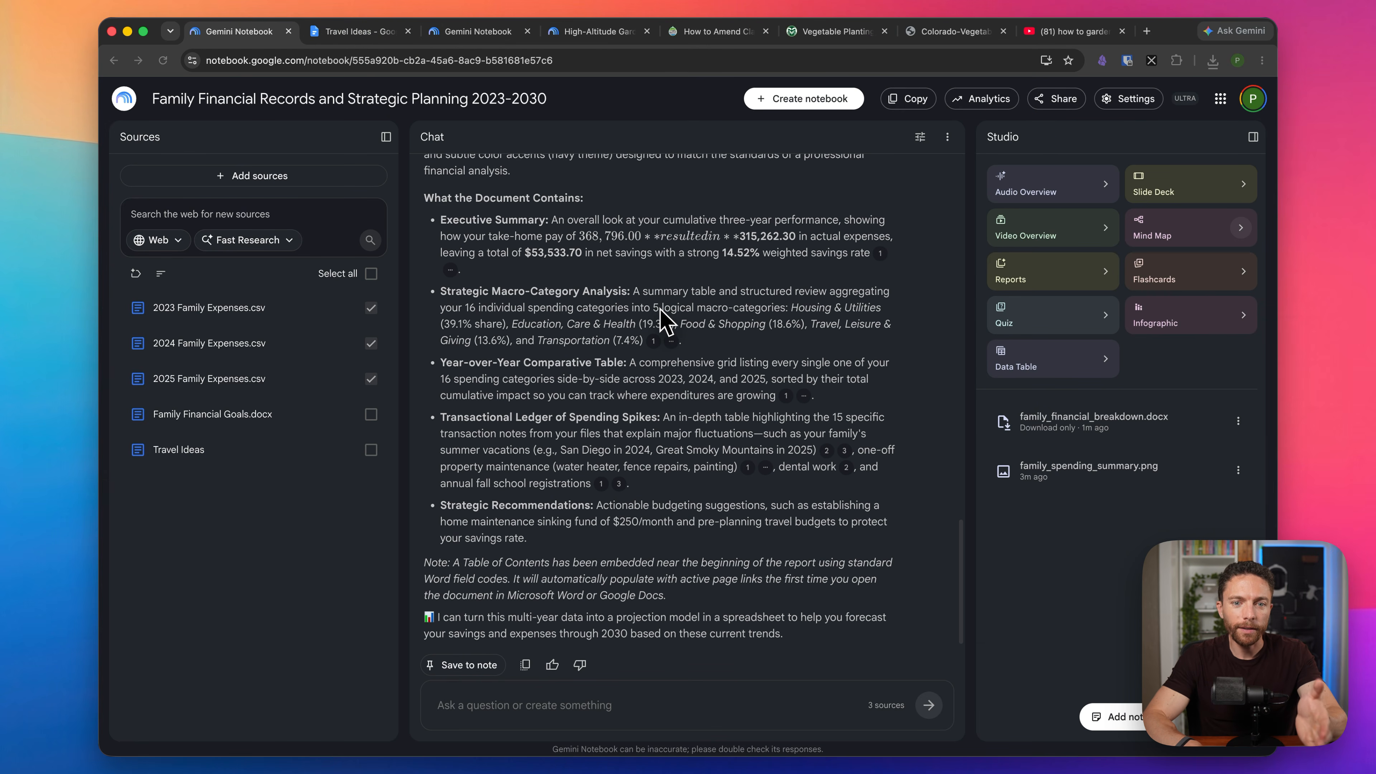
{"action": "scroll", "coordinate": [664, 319], "scroll_direction": "down", "scroll_amount": 1}
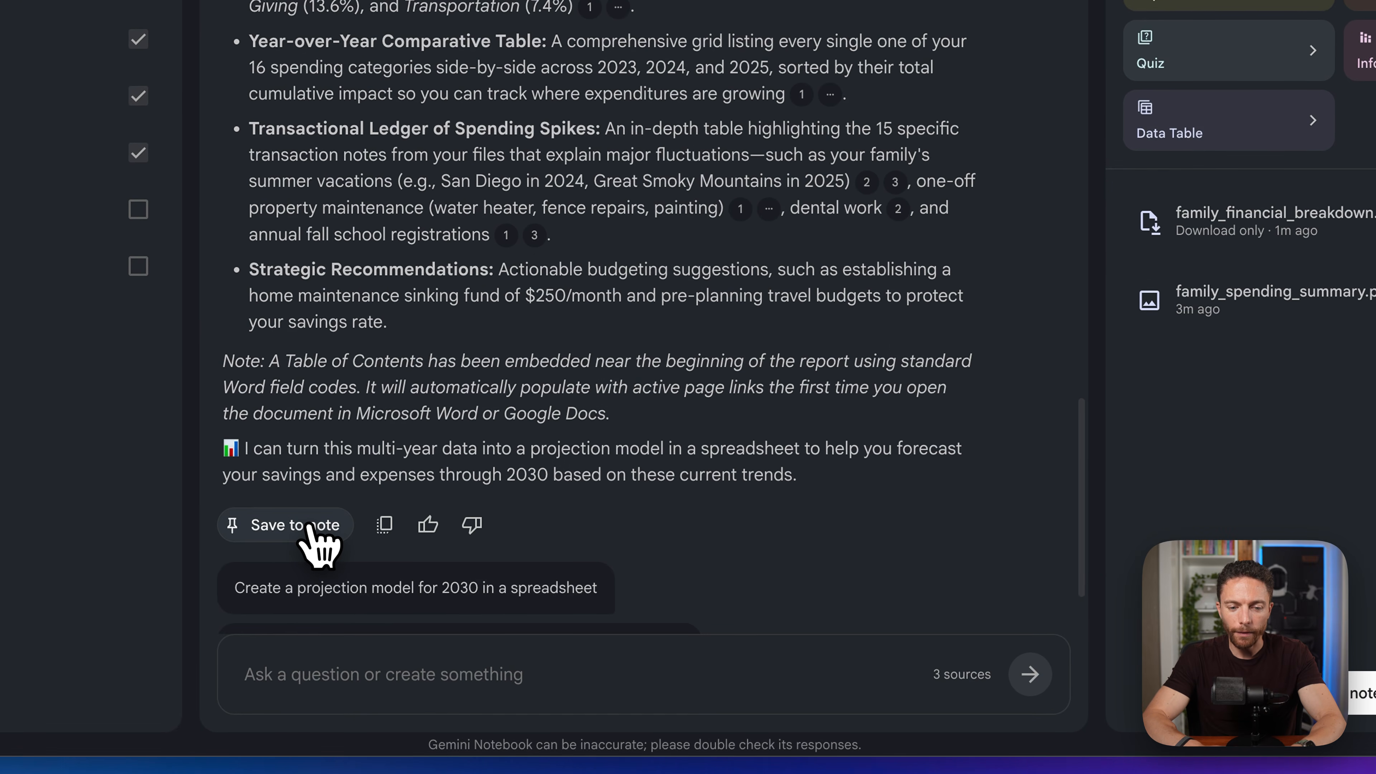
{"action": "left_click", "coordinate": [304, 526]}
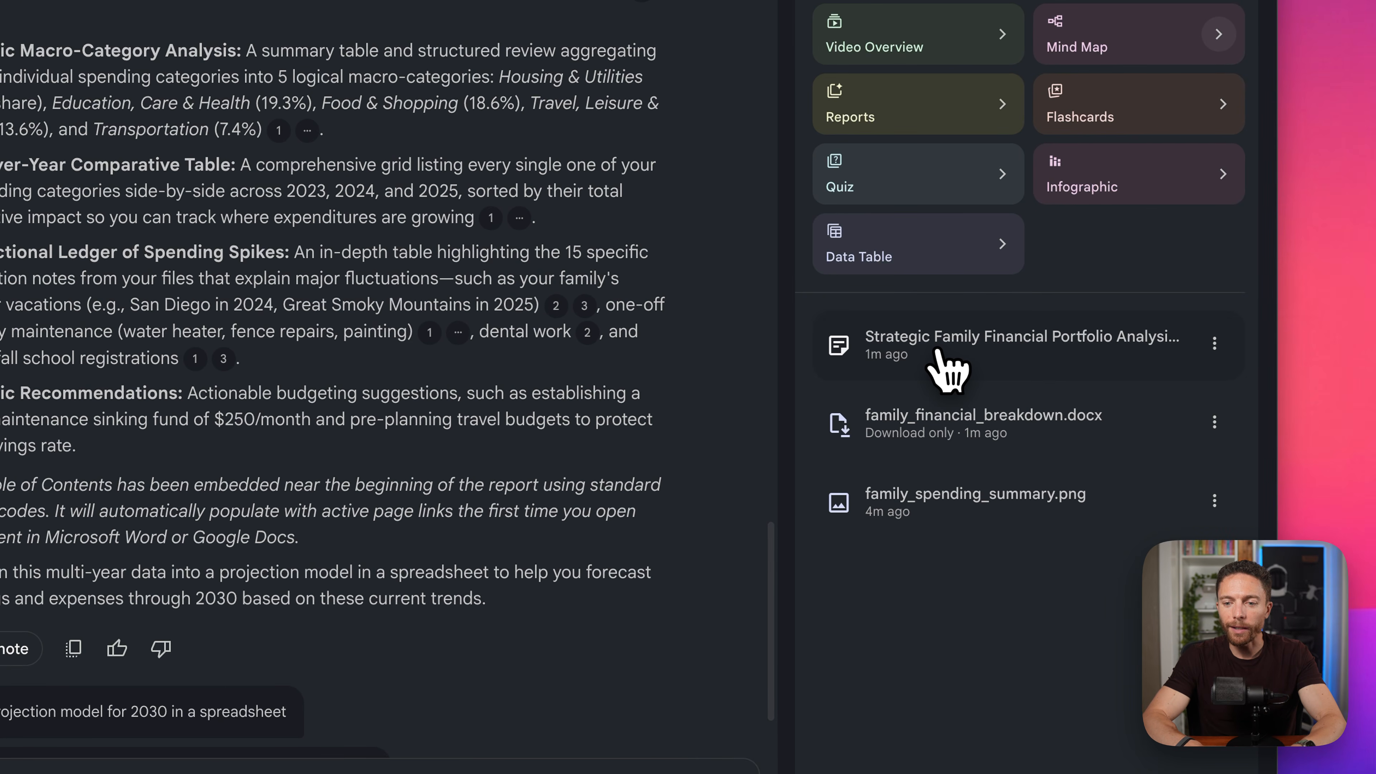
{"action": "scroll", "coordinate": [386, 341], "scroll_direction": "up", "scroll_amount": 4}
{"action": "scroll", "coordinate": [386, 341], "scroll_direction": "up", "scroll_amount": 3}
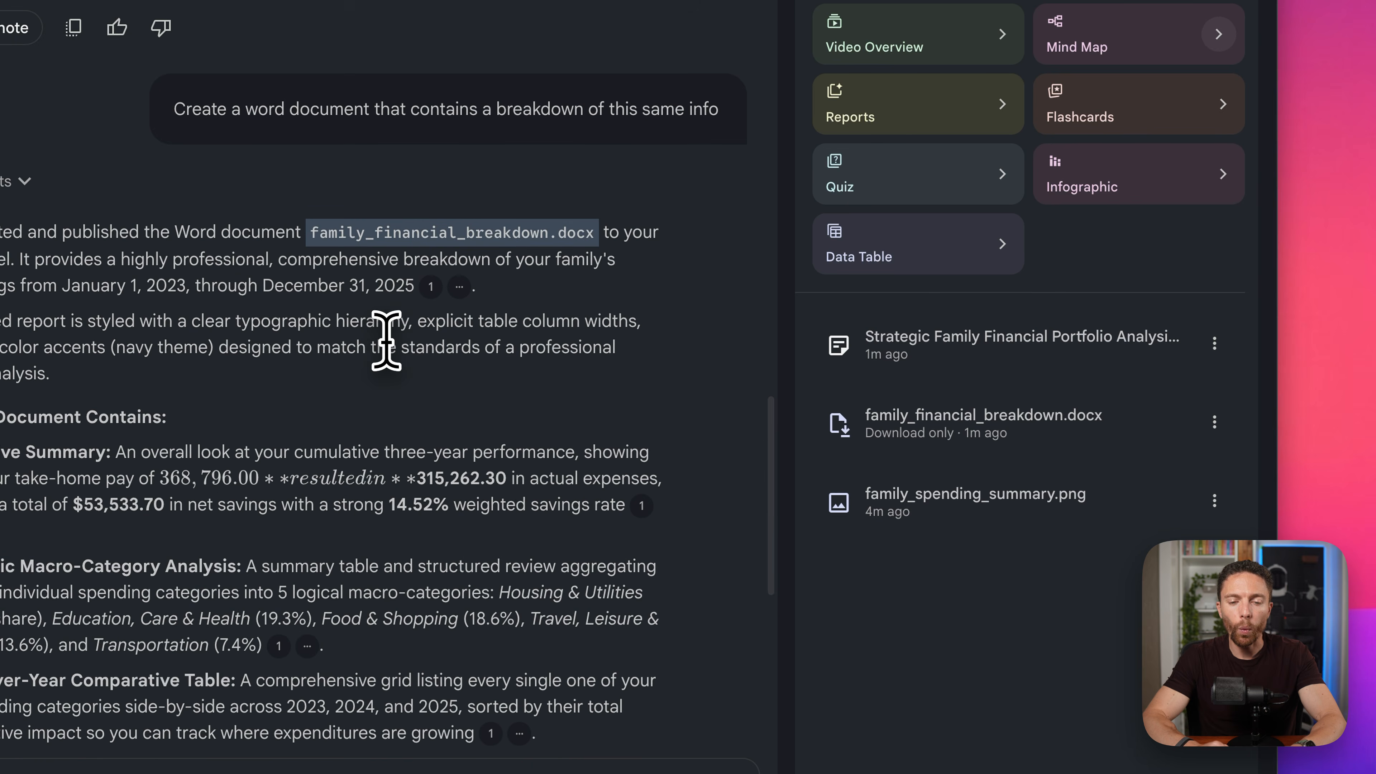
- Ask the chat "I want to budget better with my family. Can you find some reputable sources that can help with that?" and accept the suggested web research
{"action": "scroll", "coordinate": [386, 342], "scroll_direction": "down", "scroll_amount": 8}
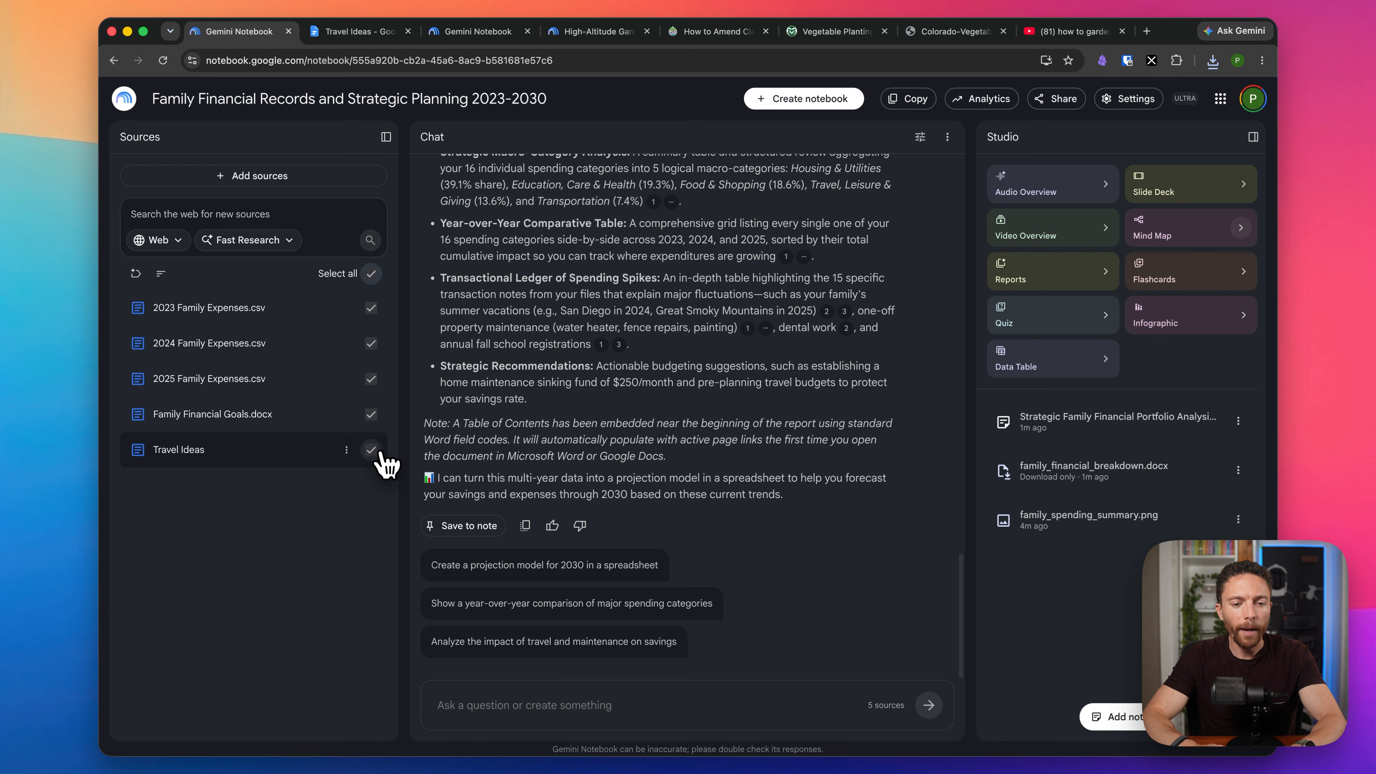
{"action": "left_click", "coordinate": [788, 708]}
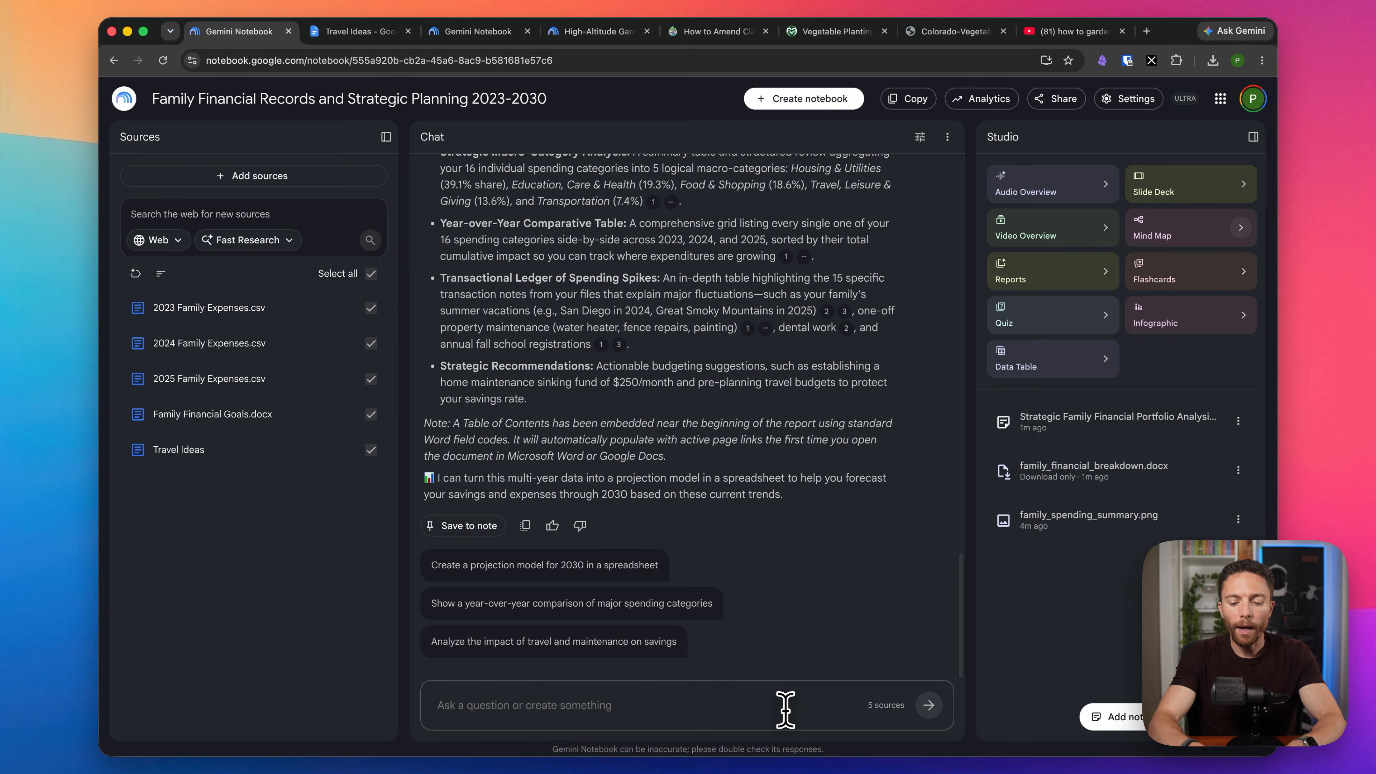
{"action": "type", "text": "I want to budget better with my family. Can you find some reputable sources that can help with that?"}
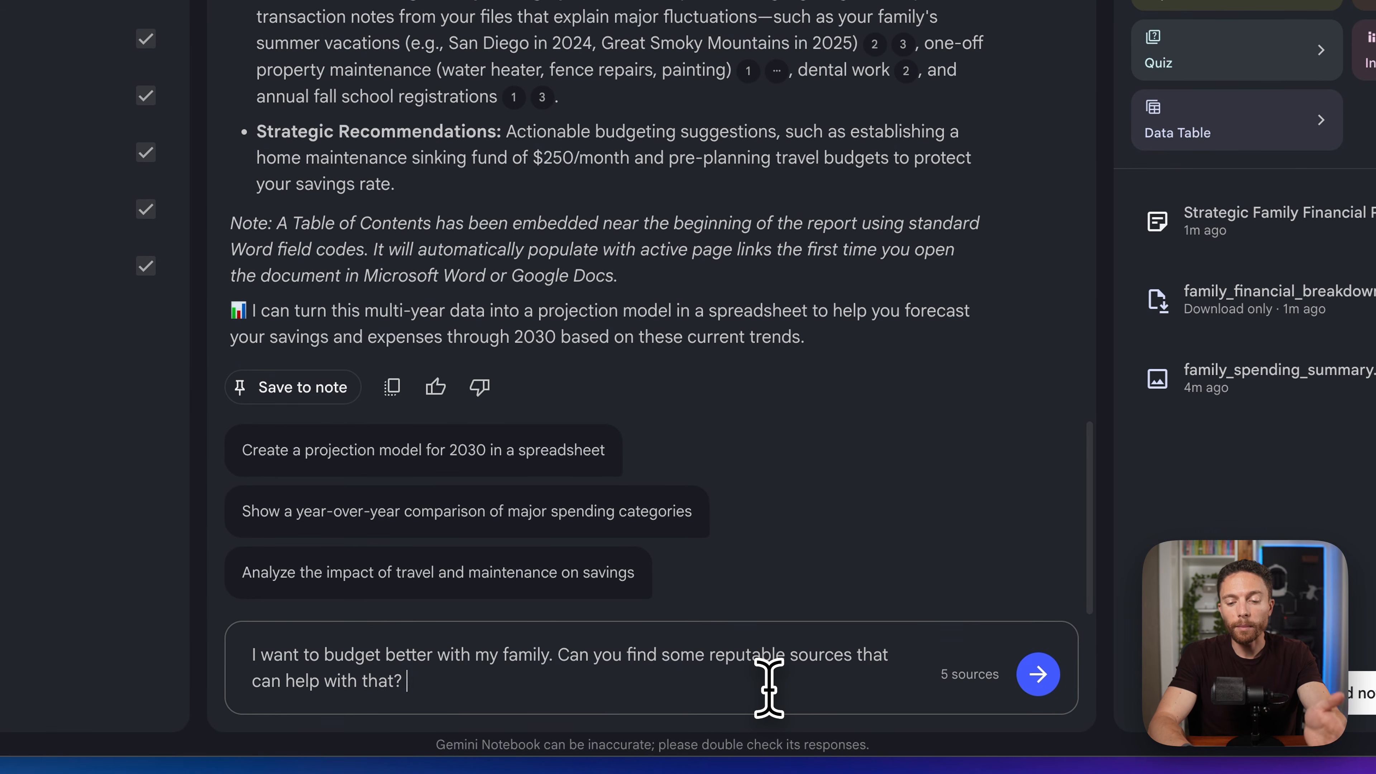
{"action": "left_click", "coordinate": [1038, 674]}
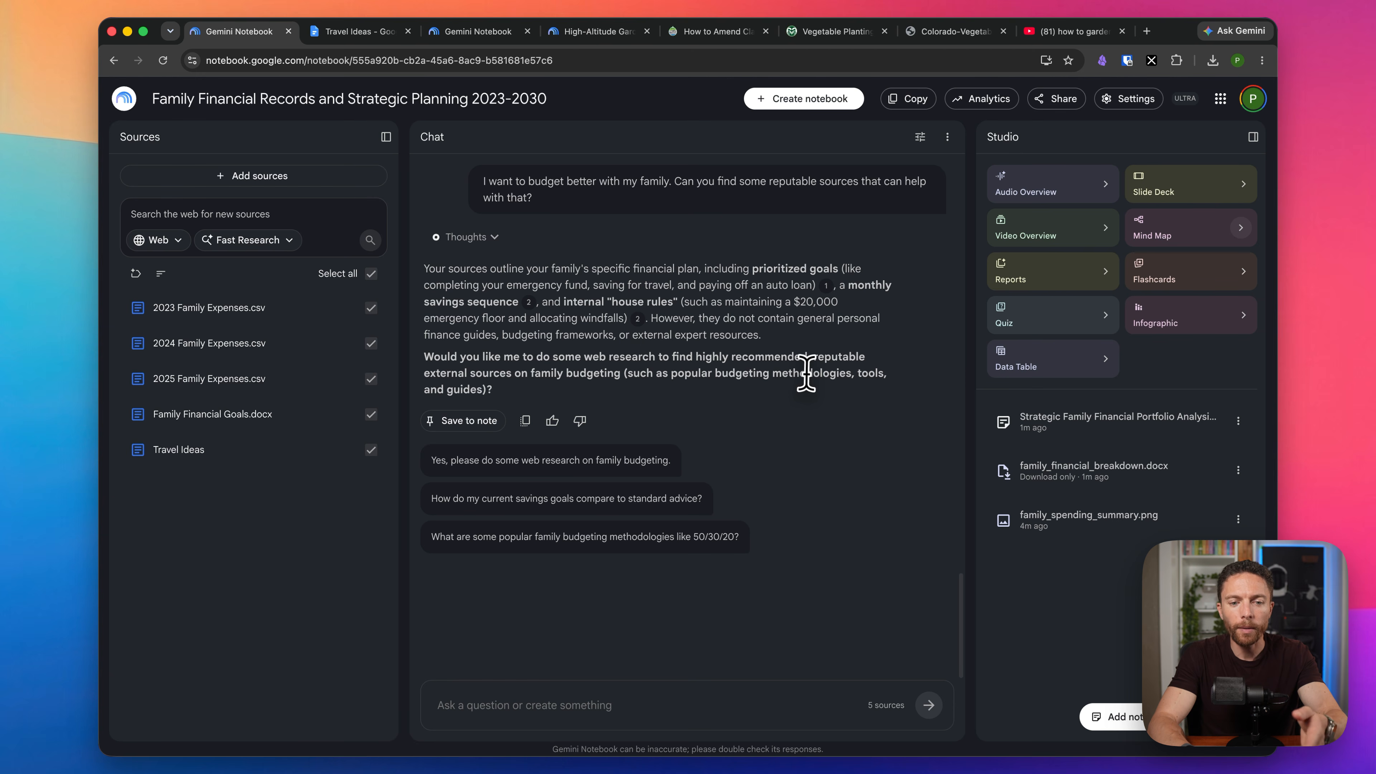
{"action": "left_click", "coordinate": [595, 463]}
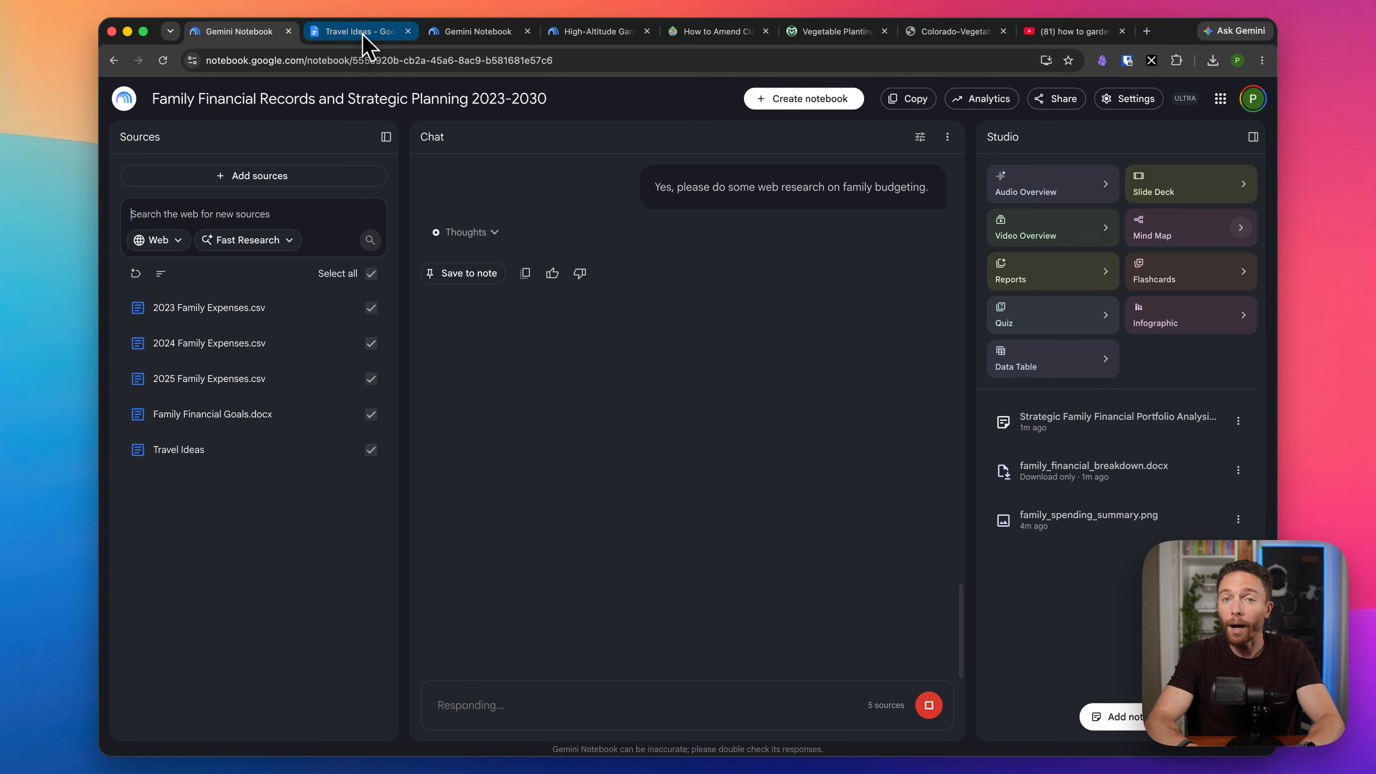
- View the High-Altitude Gardening notebook and return to the notebook overview
{"action": "left_click", "coordinate": [130, 105]}
{"action": "left_click", "coordinate": [698, 523]}
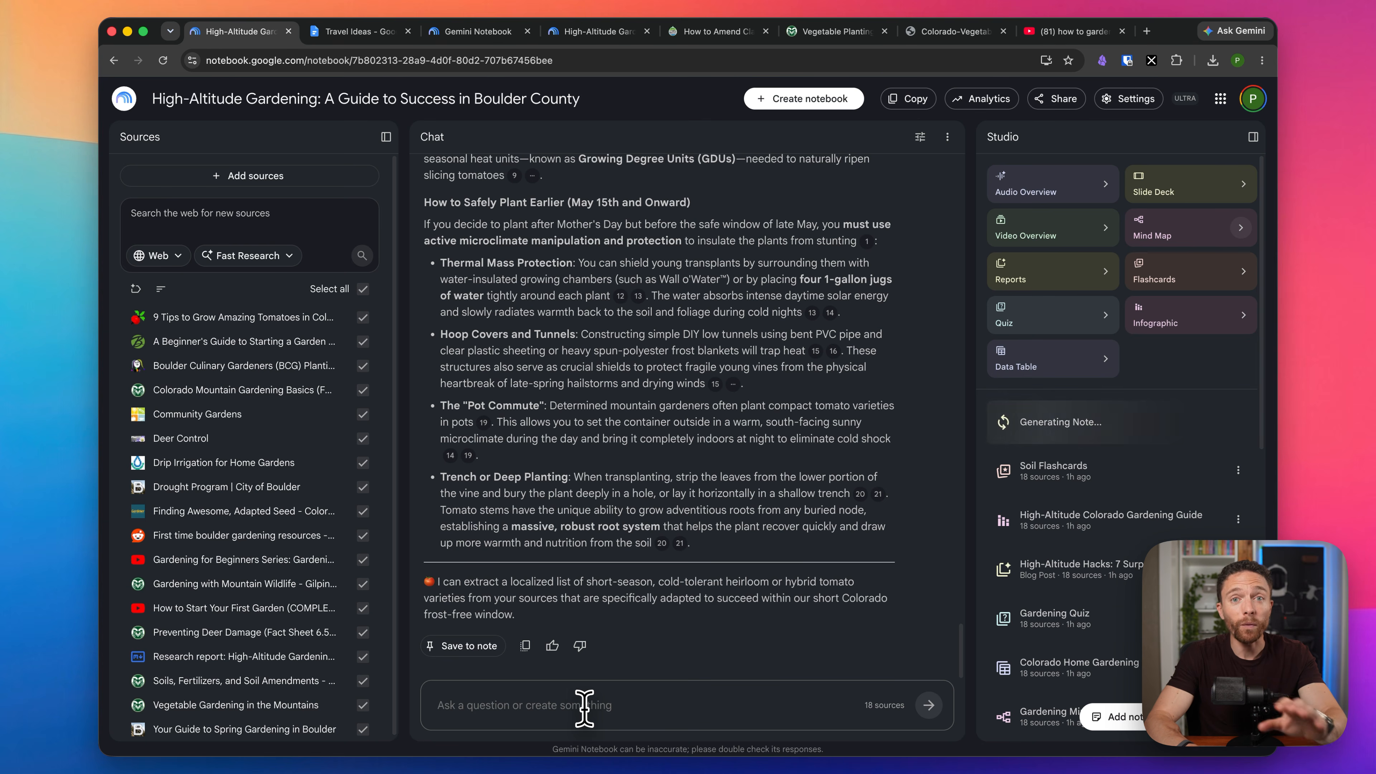
{"action": "left_click", "coordinate": [124, 99]}
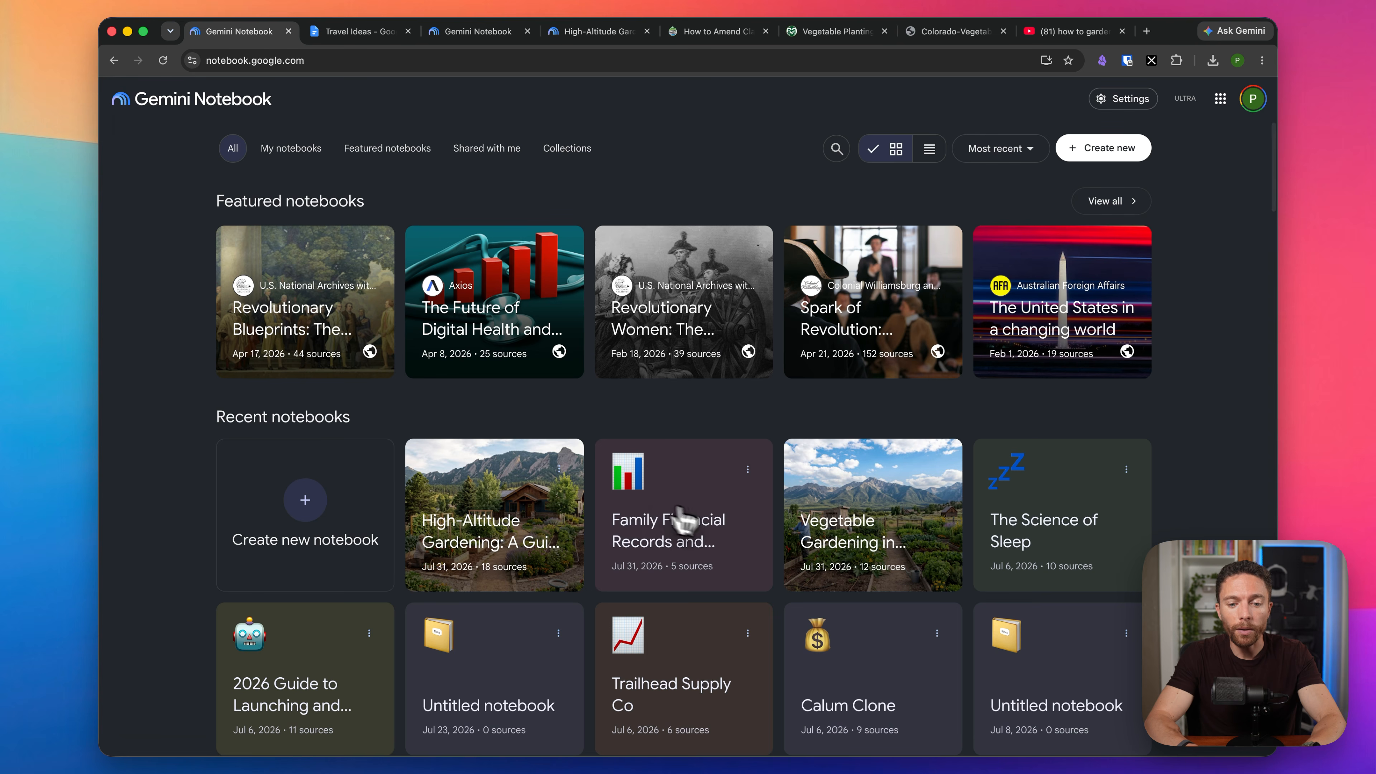
- Reopen the Family Financial Records notebook and import the research report and outside sources offered in the chat
{"action": "left_click", "coordinate": [694, 525]}
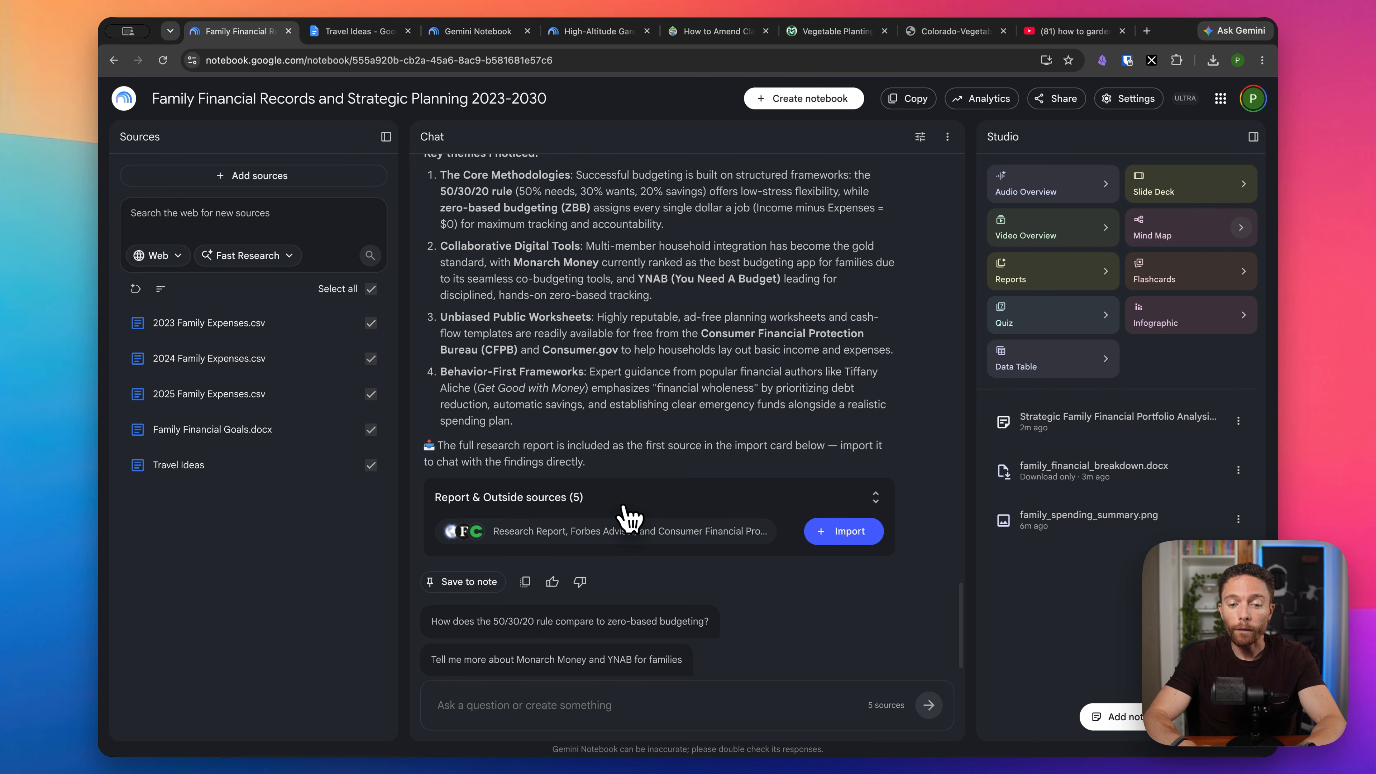
{"action": "left_click", "coordinate": [851, 532]}
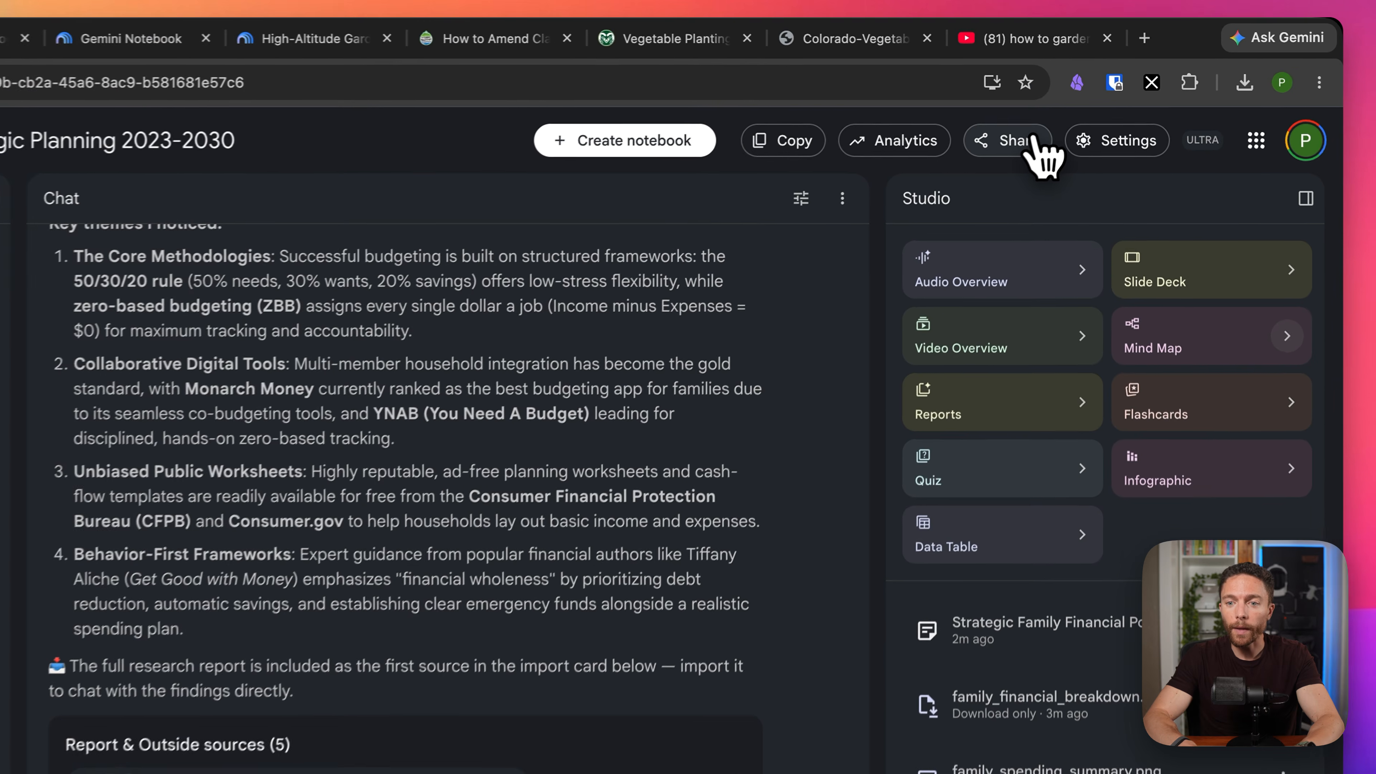
- Review the notebook's sharing options and keep Notebook Access set to Restricted
{"action": "left_click", "coordinate": [1022, 148]}
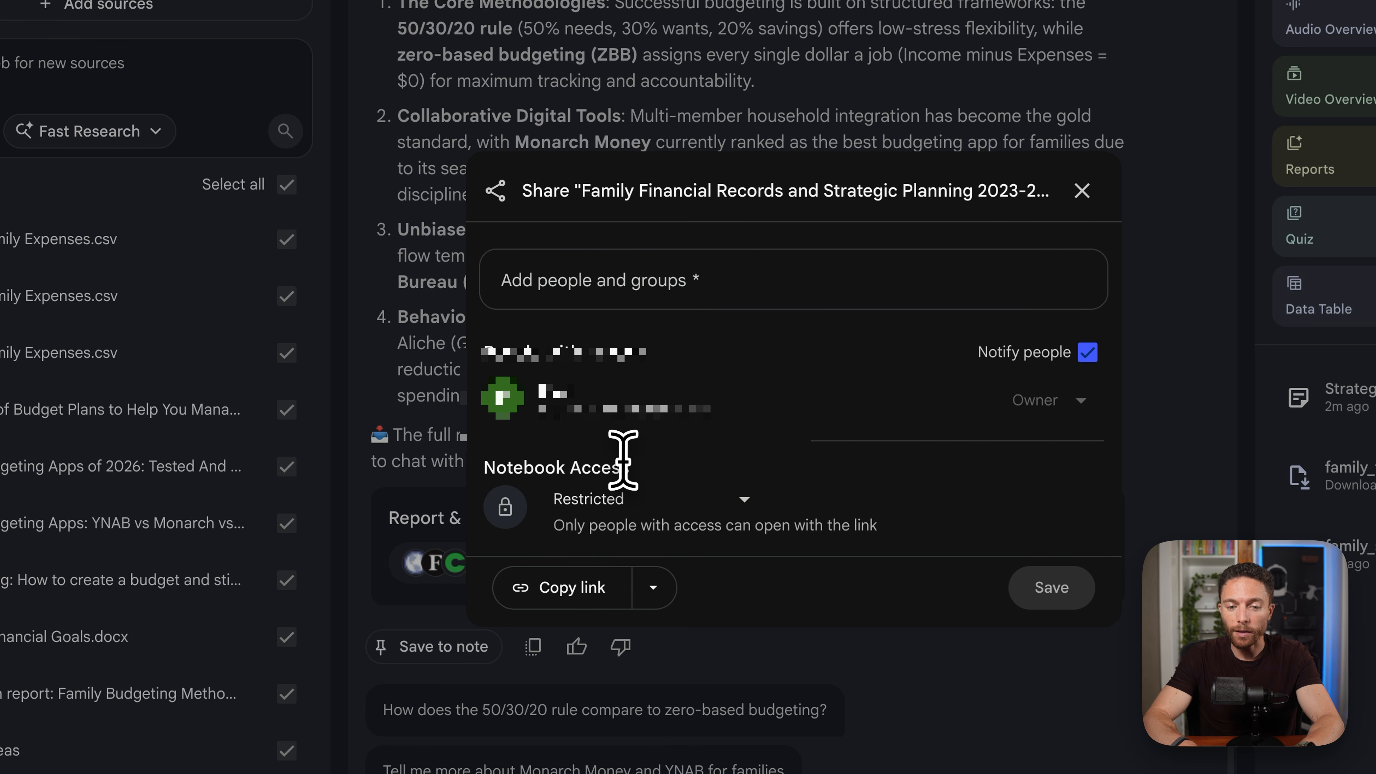
{"action": "left_click", "coordinate": [752, 507]}
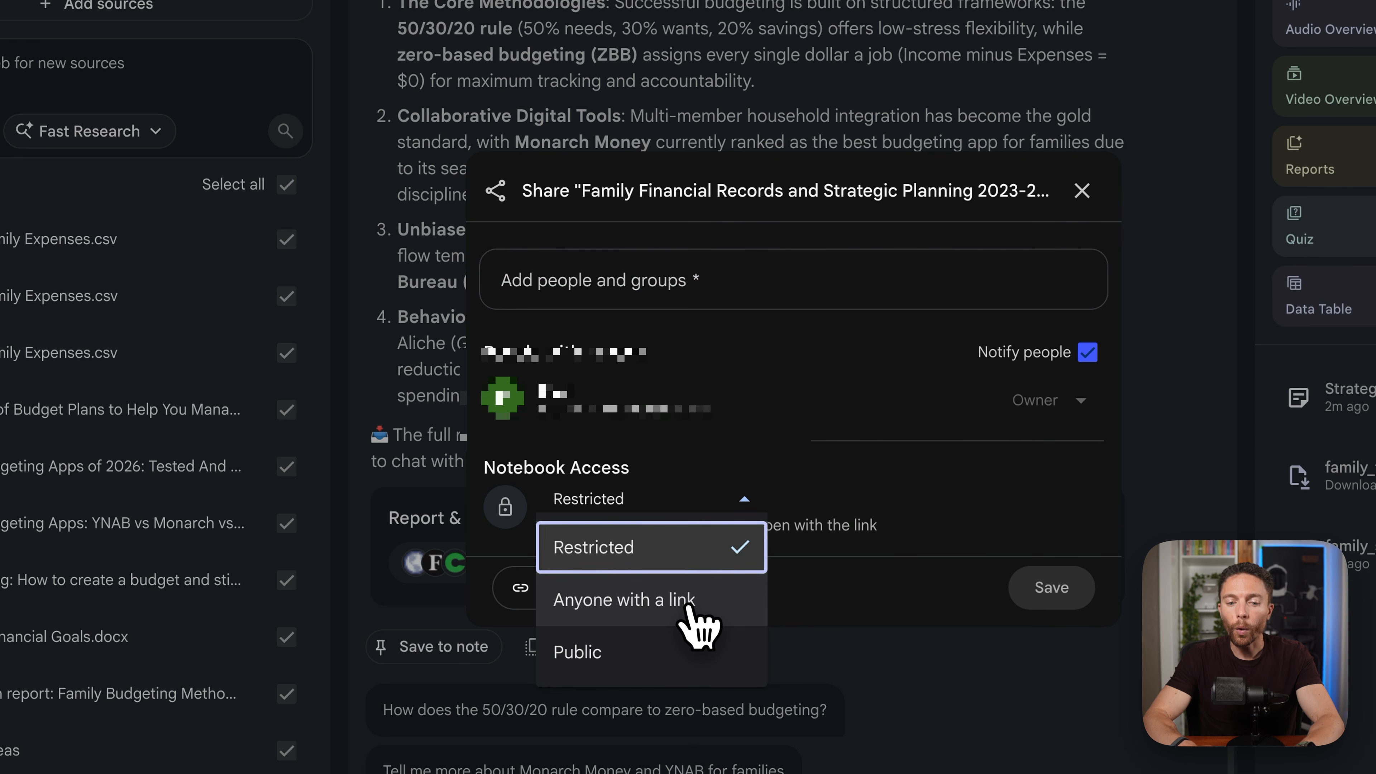
{"action": "left_click", "coordinate": [748, 547]}
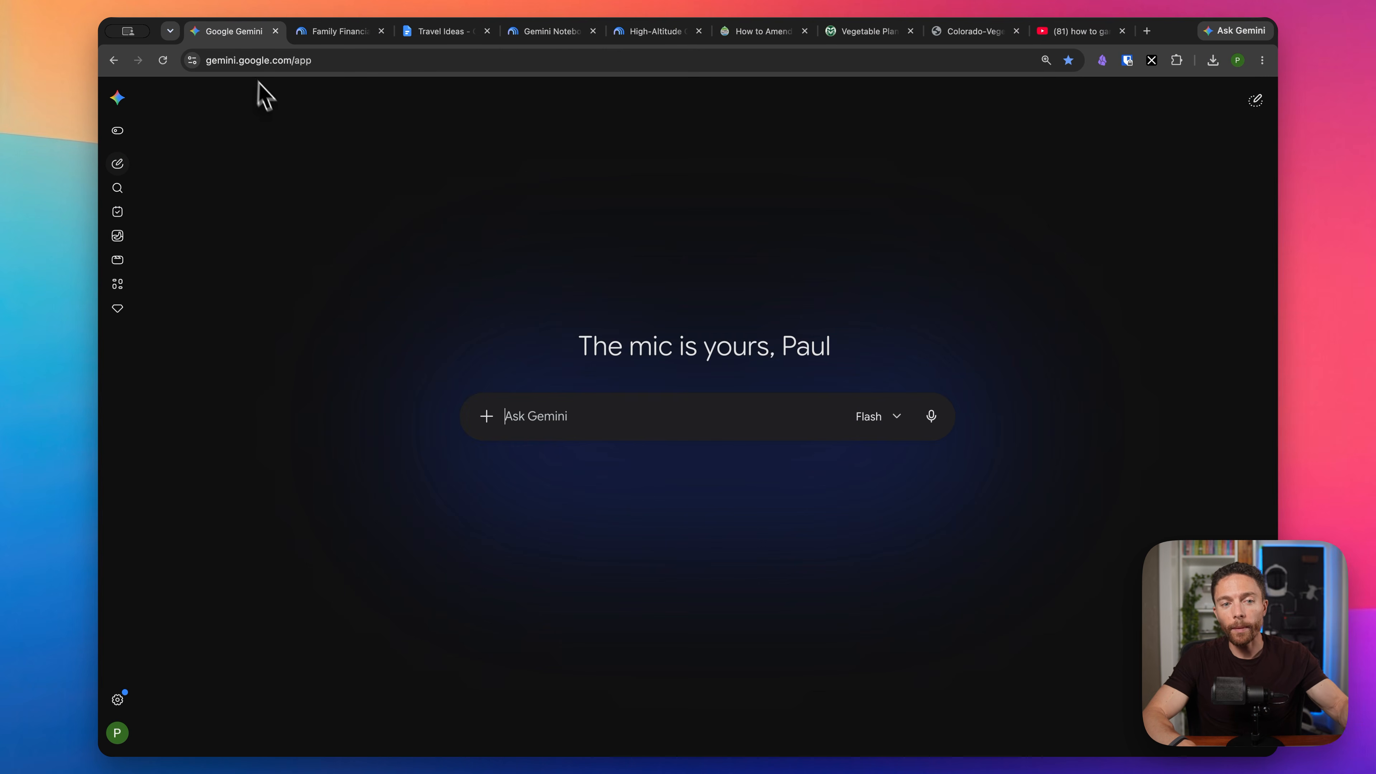
- Switch to the Gemini app and open the High-Altitude Gardening notebook from the list of all notebooks
{"action": "left_click", "coordinate": [117, 99]}
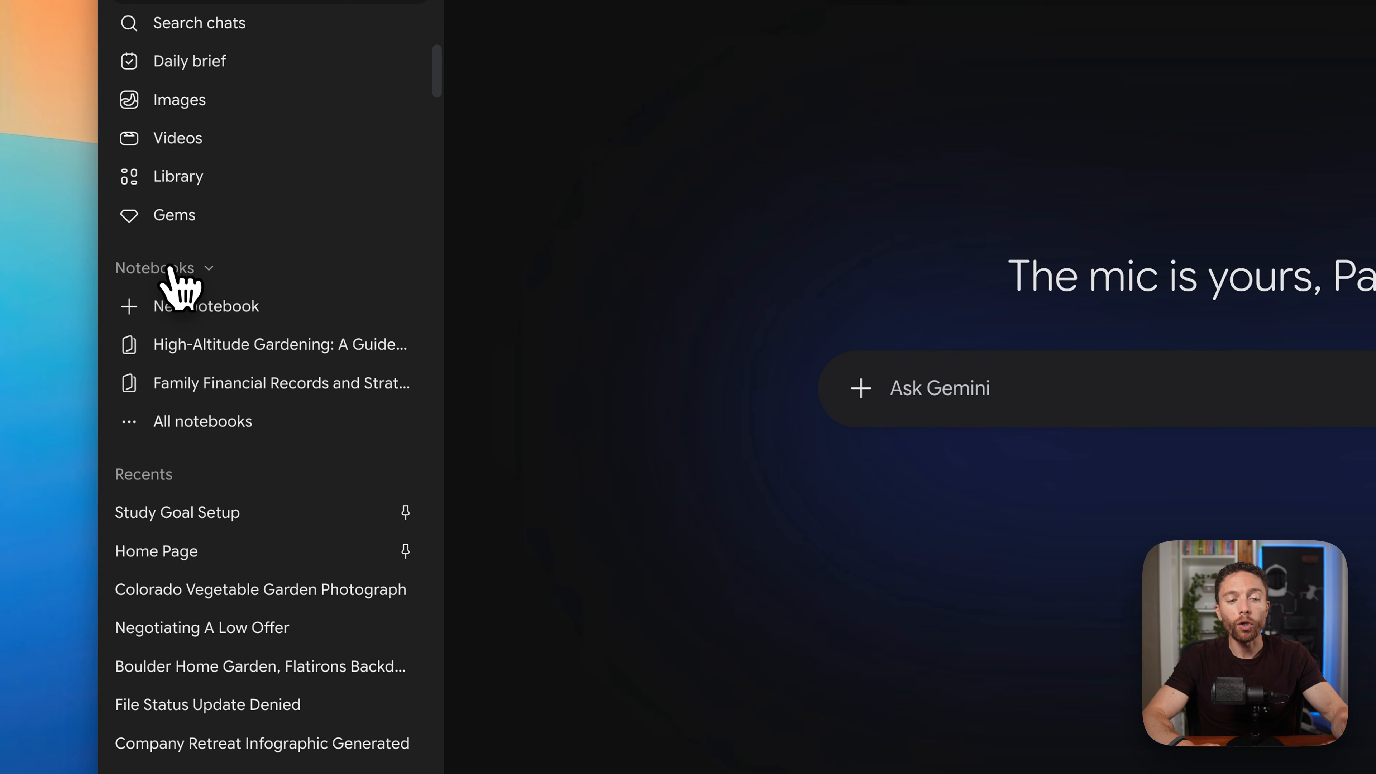
{"action": "left_click", "coordinate": [194, 422]}
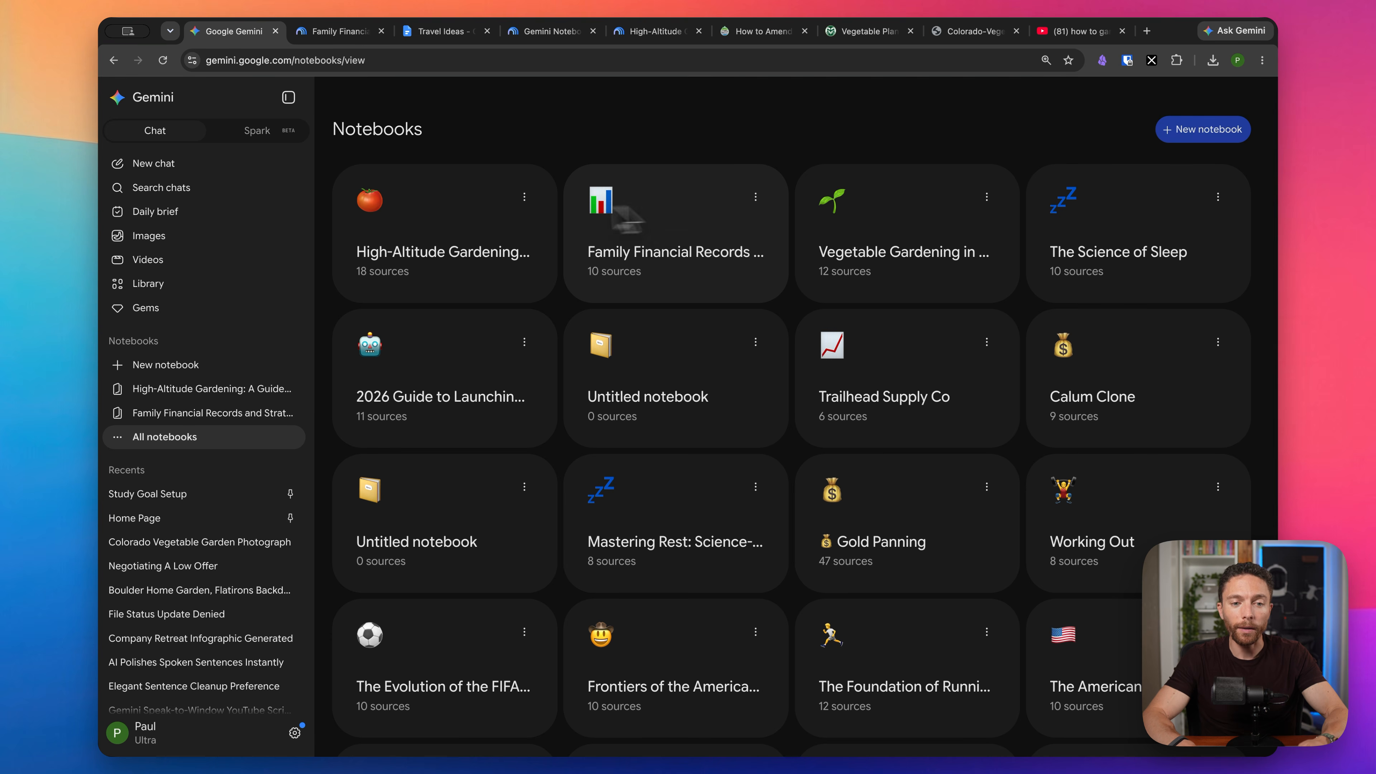
{"action": "left_click", "coordinate": [451, 223]}
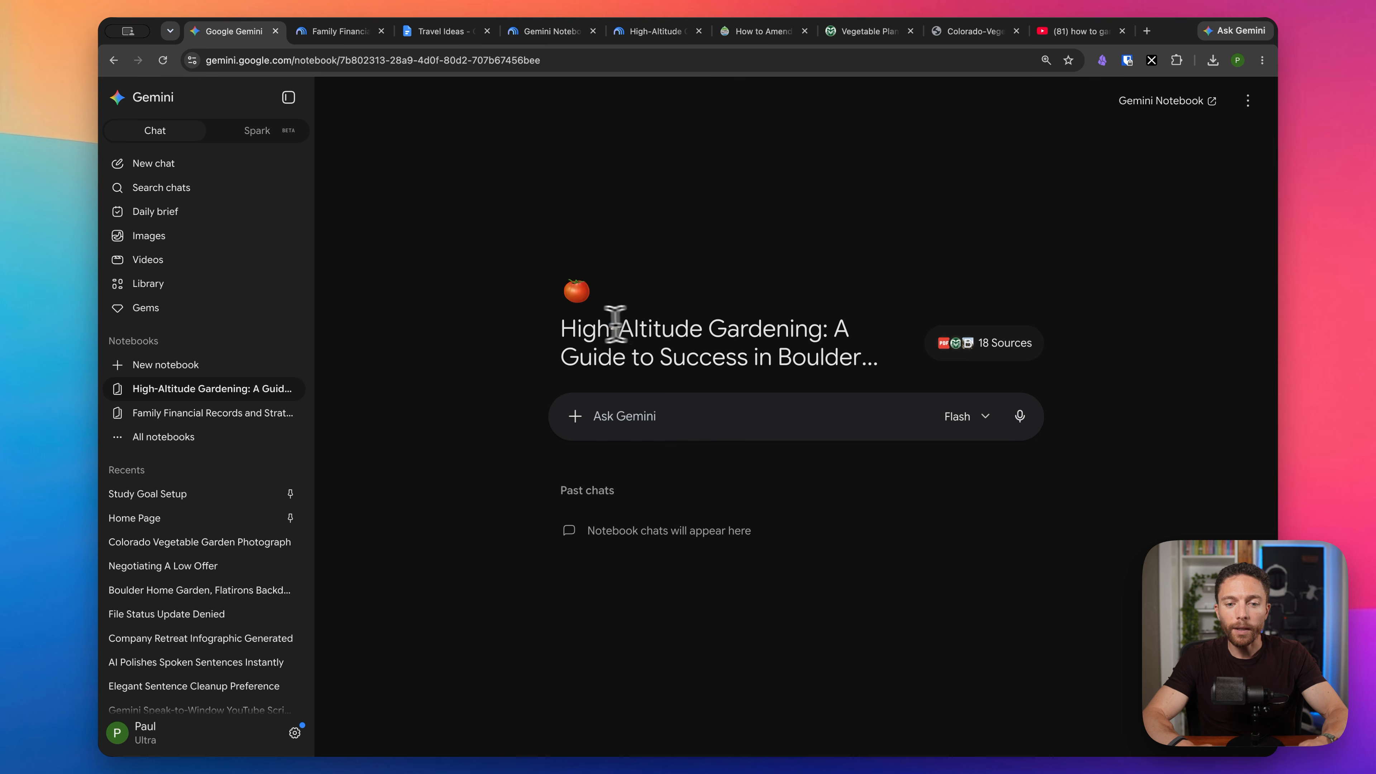
{"action": "left_click_drag", "start_coordinate": [582, 328], "coordinate": [804, 363]}
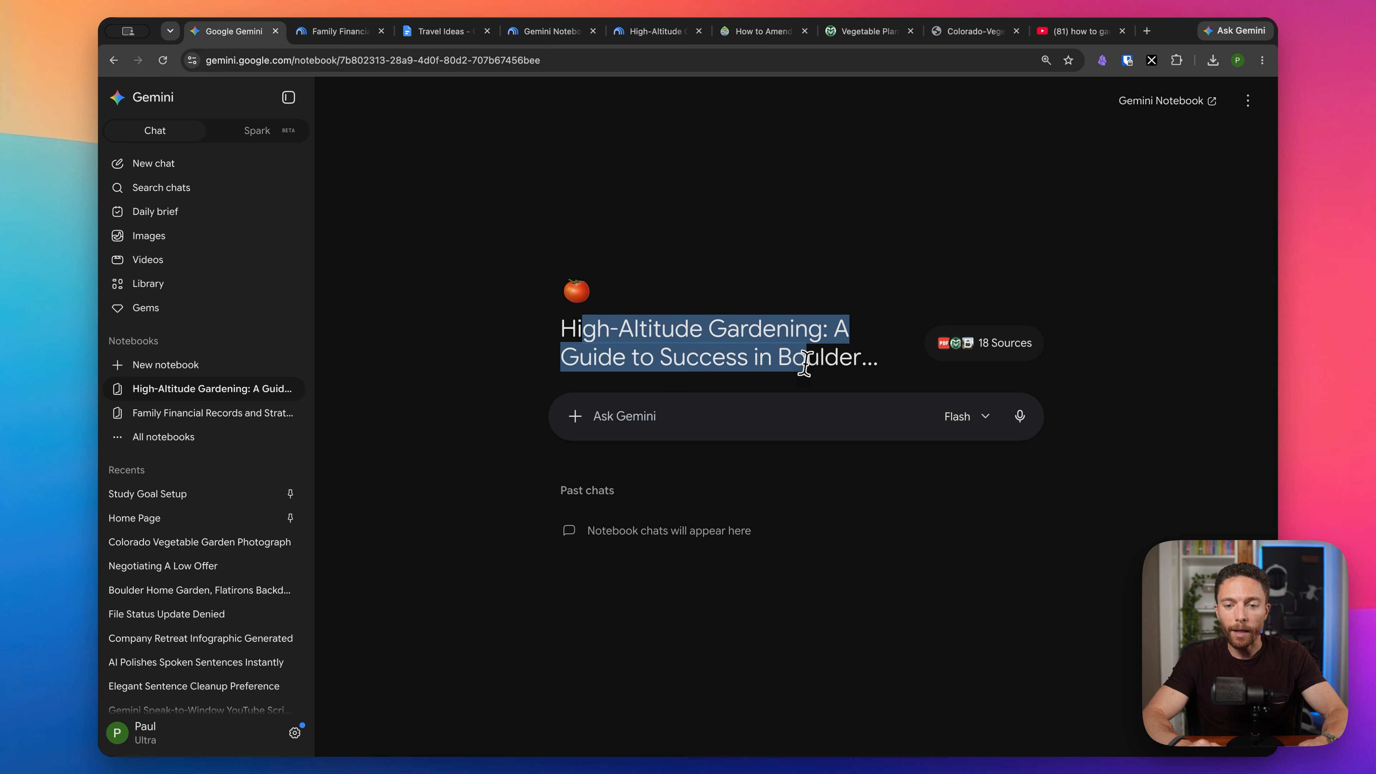
- Look through the High-Altitude Gardening notebook's sources and the options for adding more, and return to the notebook page
{"action": "left_click", "coordinate": [998, 352]}
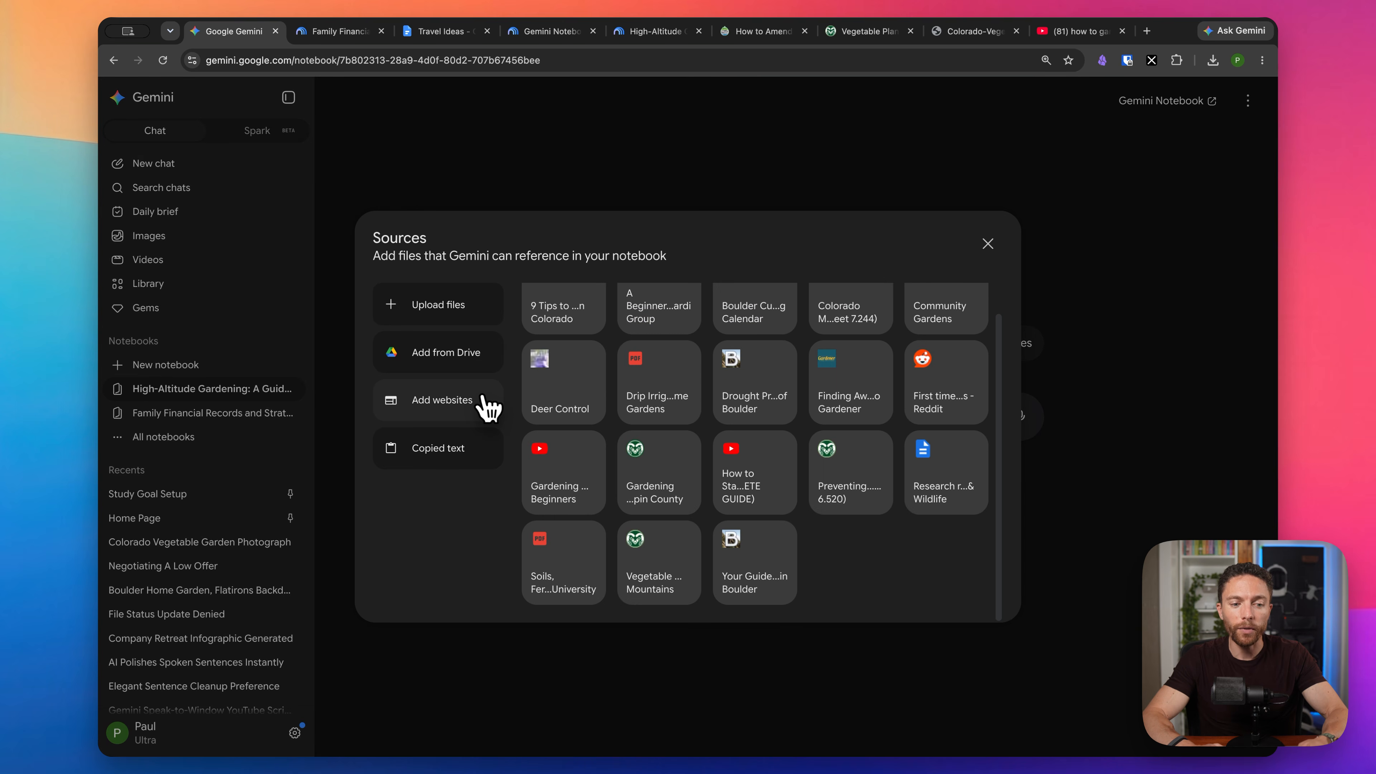
{"action": "left_click", "coordinate": [986, 246]}
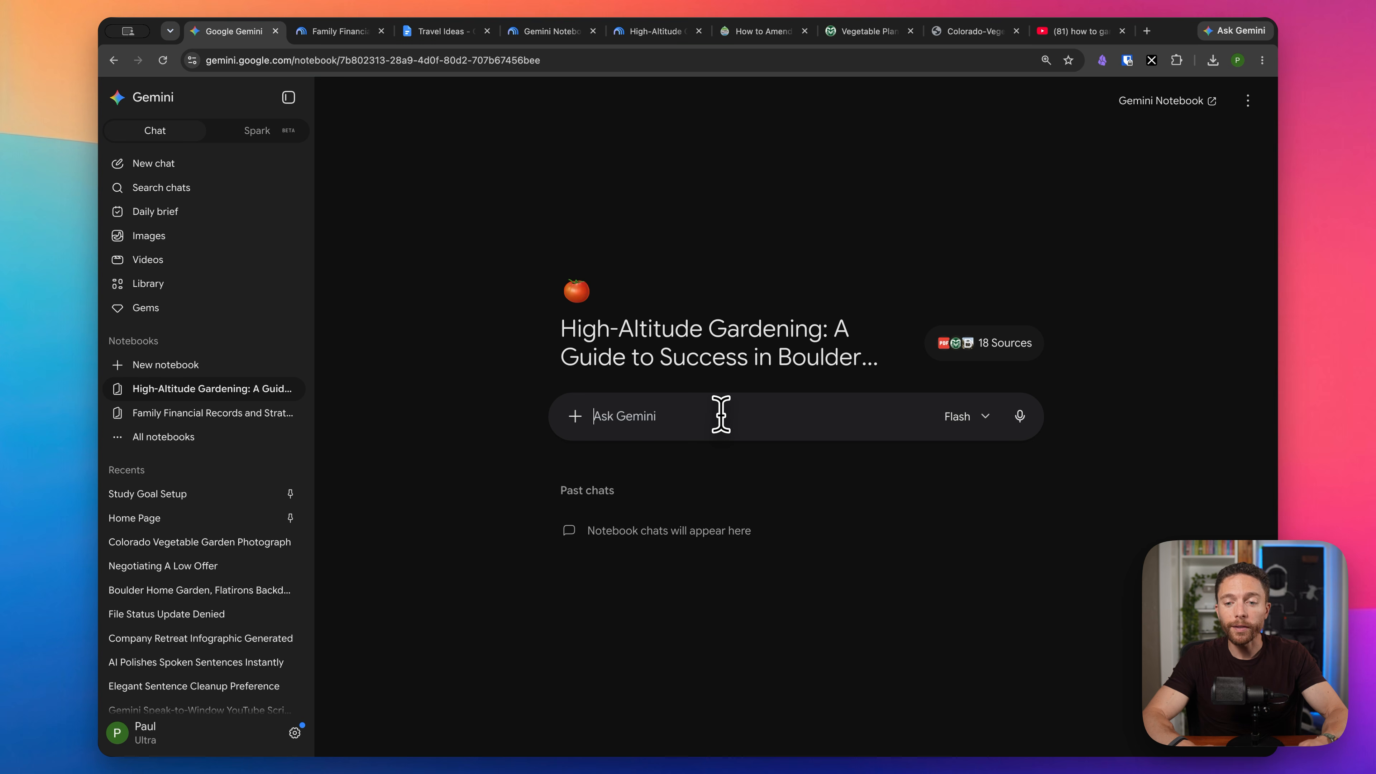
{"action": "left_click", "coordinate": [989, 347]}
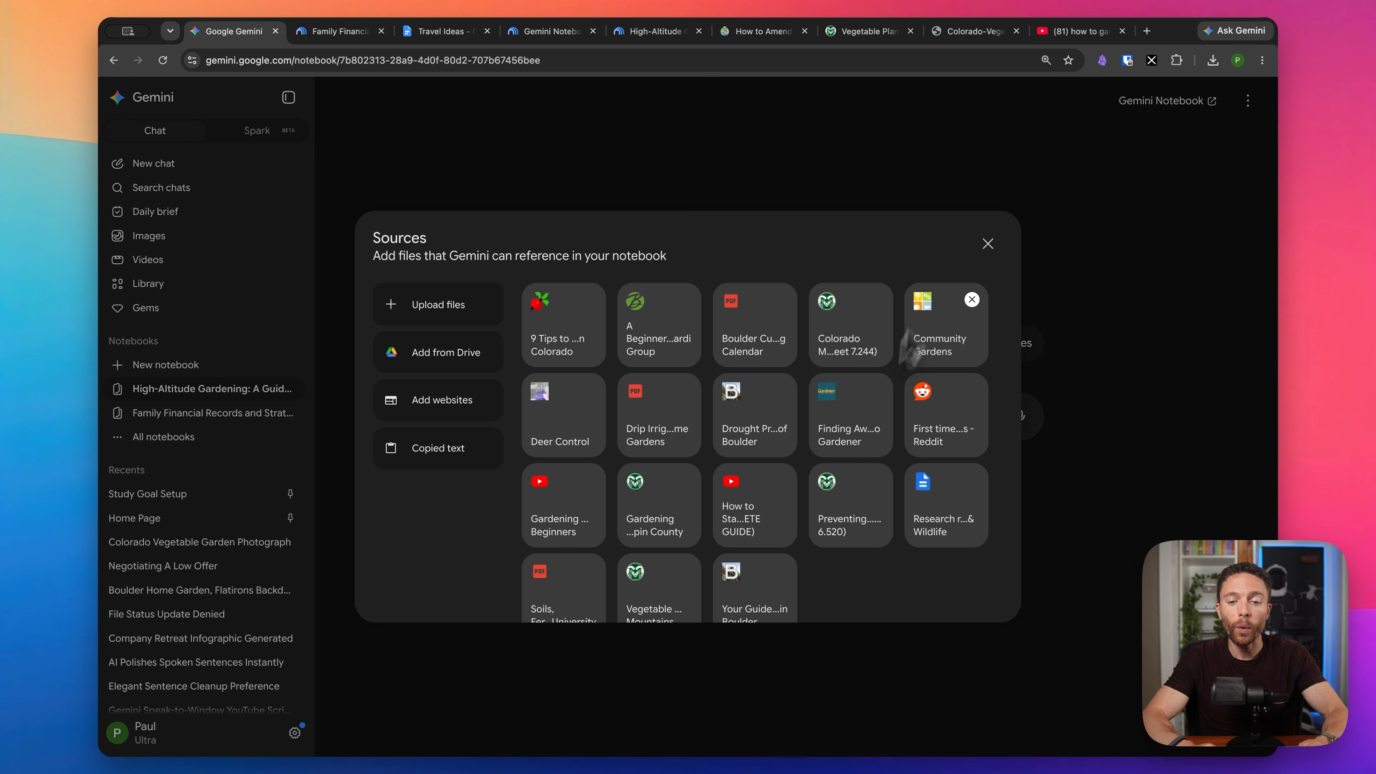
{"action": "left_click", "coordinate": [988, 246]}
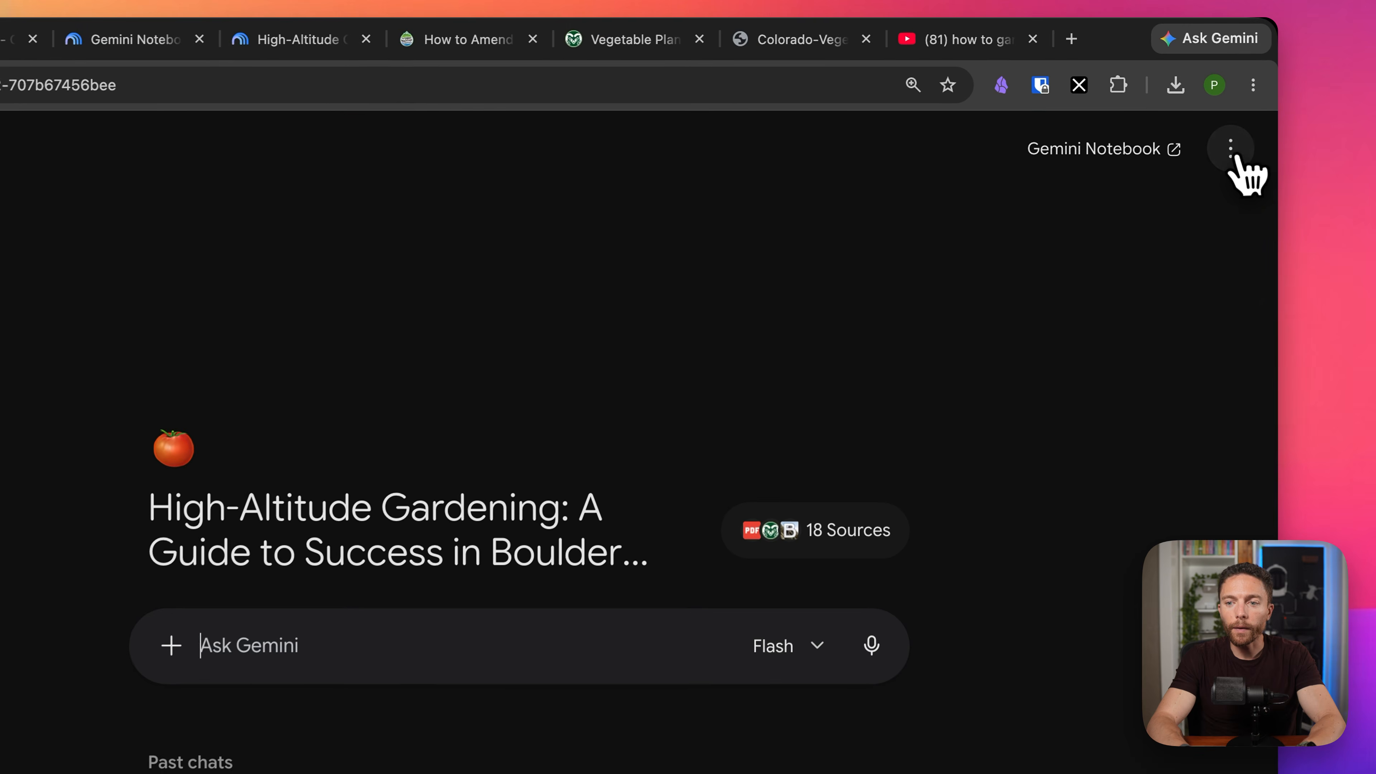
- Review the notebook memory and instructions options in the notebook settings and leave without saving
{"action": "left_click", "coordinate": [1230, 152]}
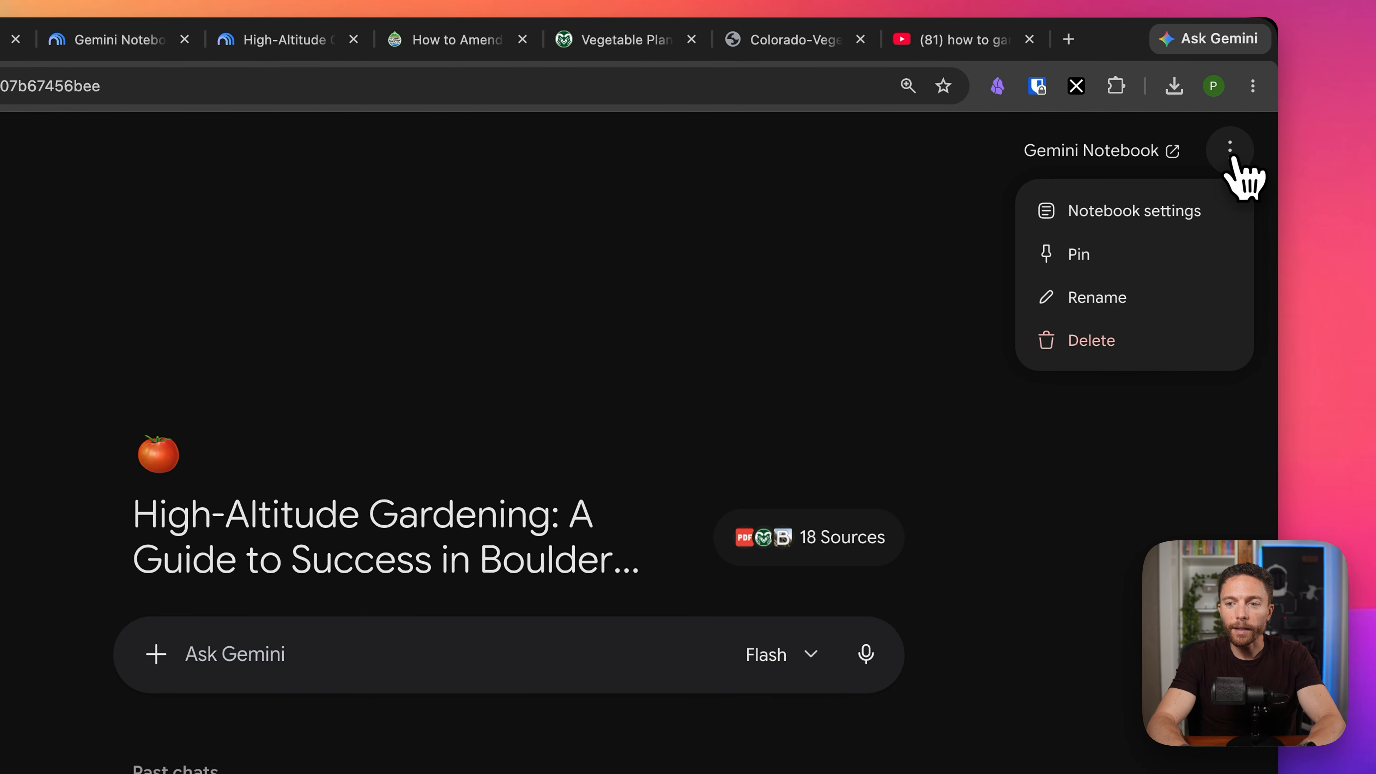
{"action": "left_click", "coordinate": [1186, 232]}
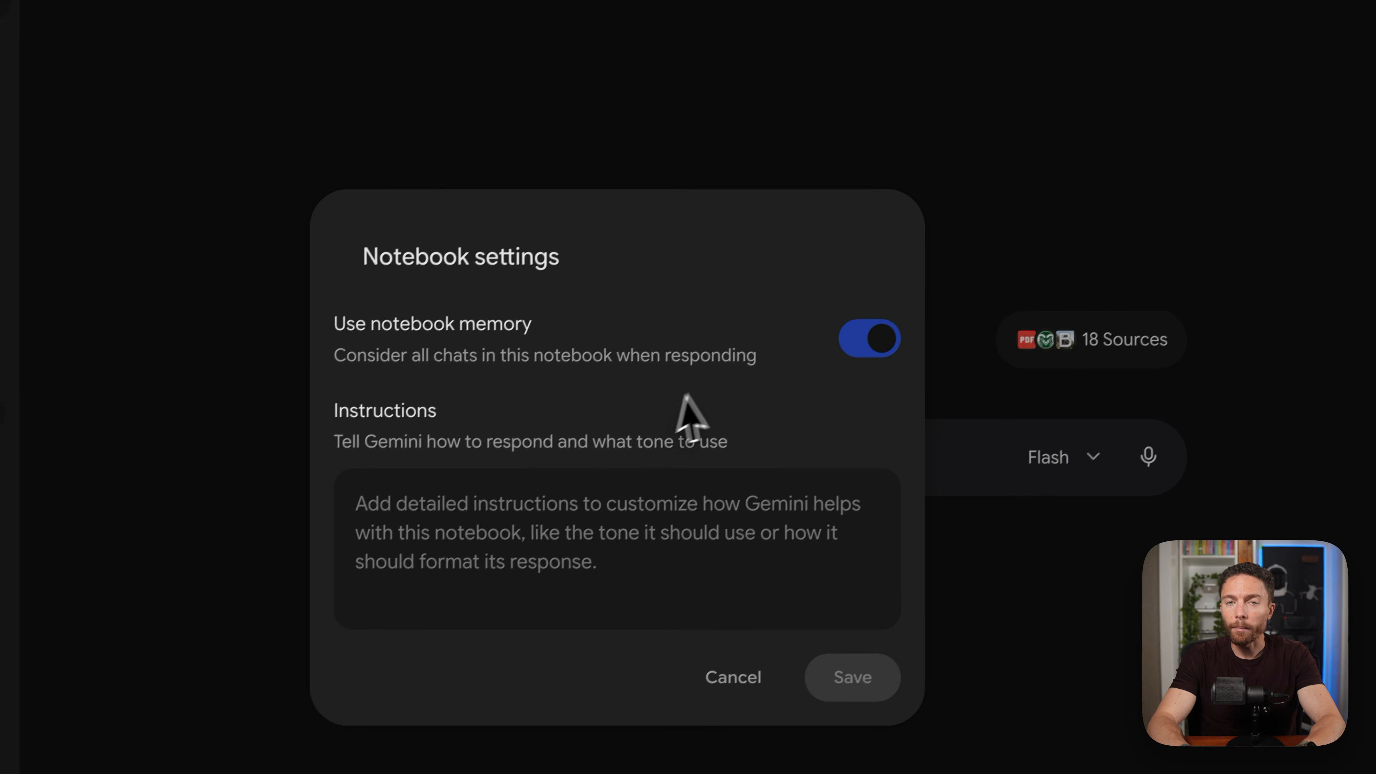
{"action": "left_click_drag", "start_coordinate": [462, 303], "coordinate": [546, 306]}
{"action": "left_click", "coordinate": [553, 300]}
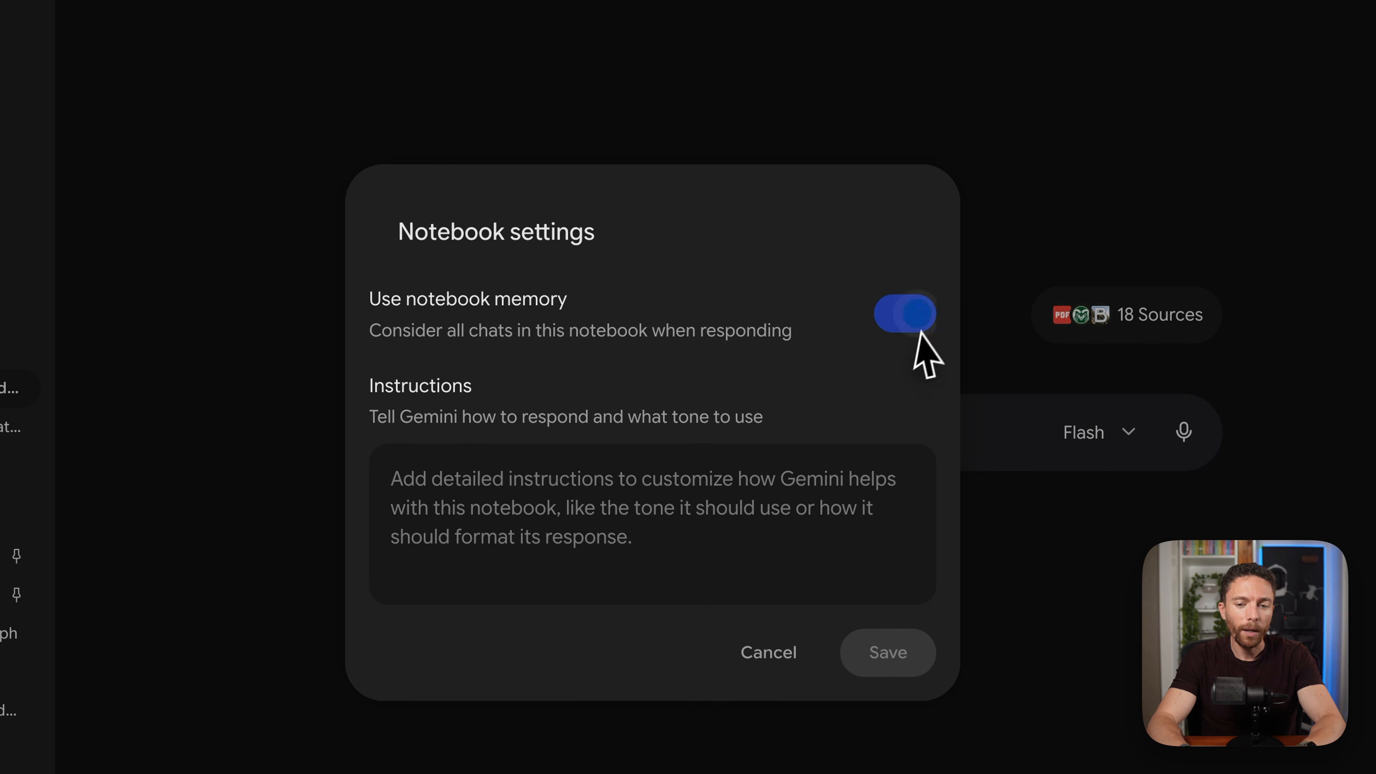
{"action": "left_click", "coordinate": [780, 668]}
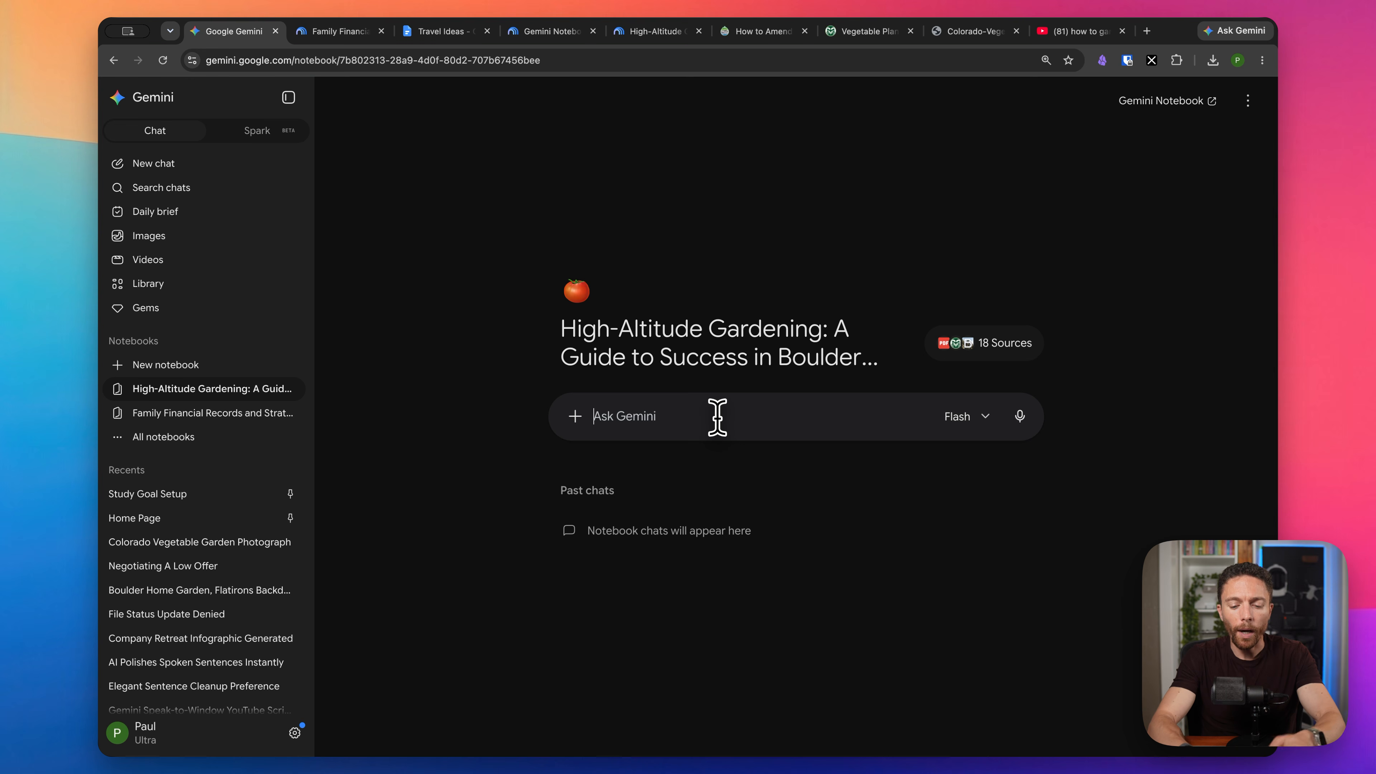
- Ask "Can I grow any fruit in Colorado?" in the gardening notebook and return to its page to check the past chats
{"action": "type", "text": "Can I grow any fruit in Colorado?"}
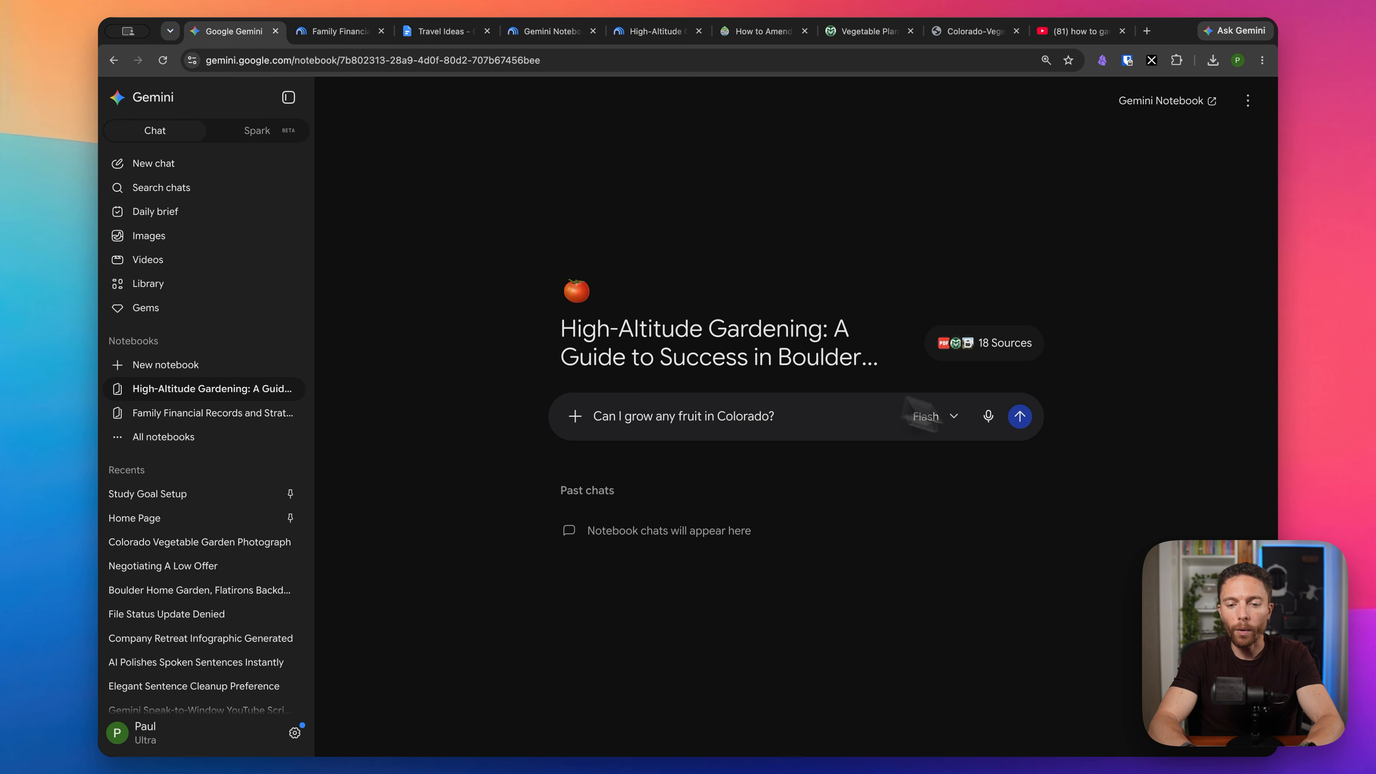
{"action": "left_click", "coordinate": [1019, 417]}
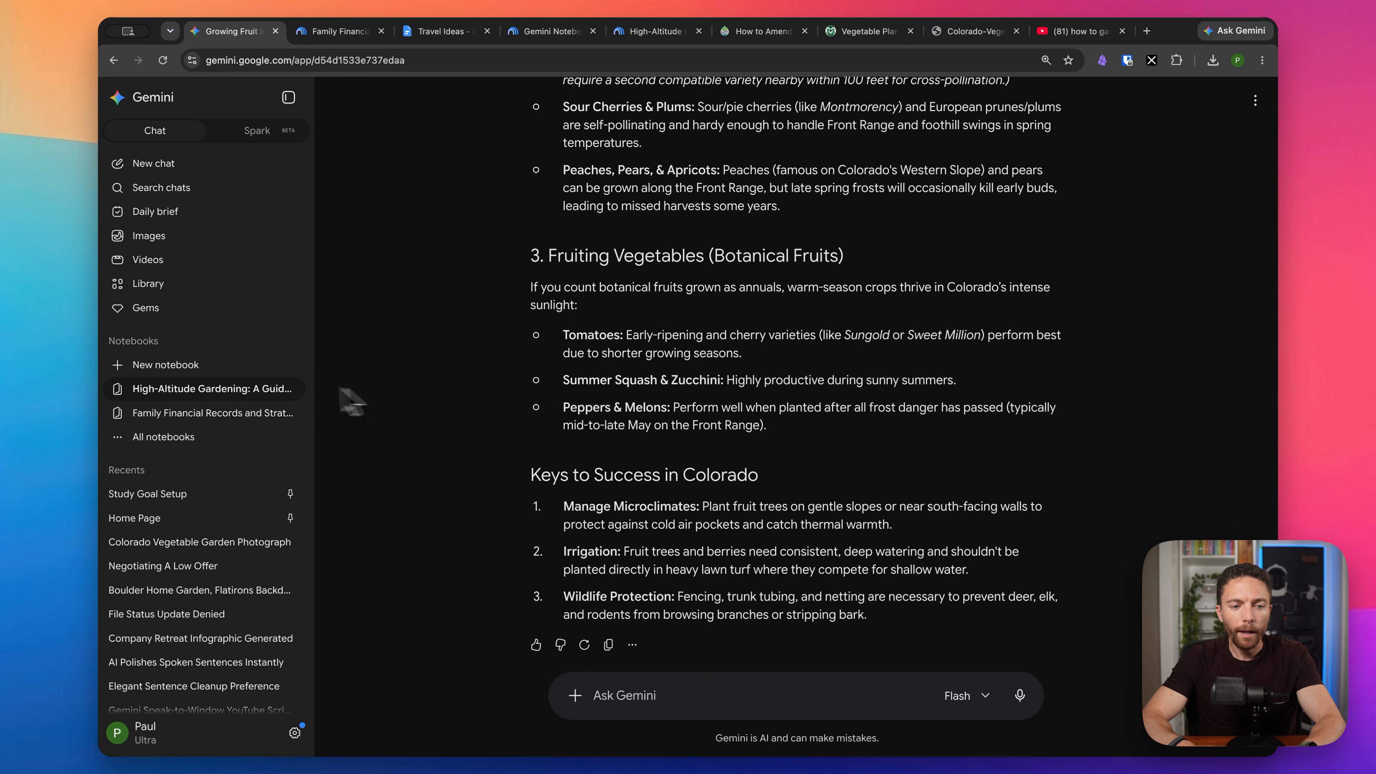
{"action": "left_click", "coordinate": [167, 390]}
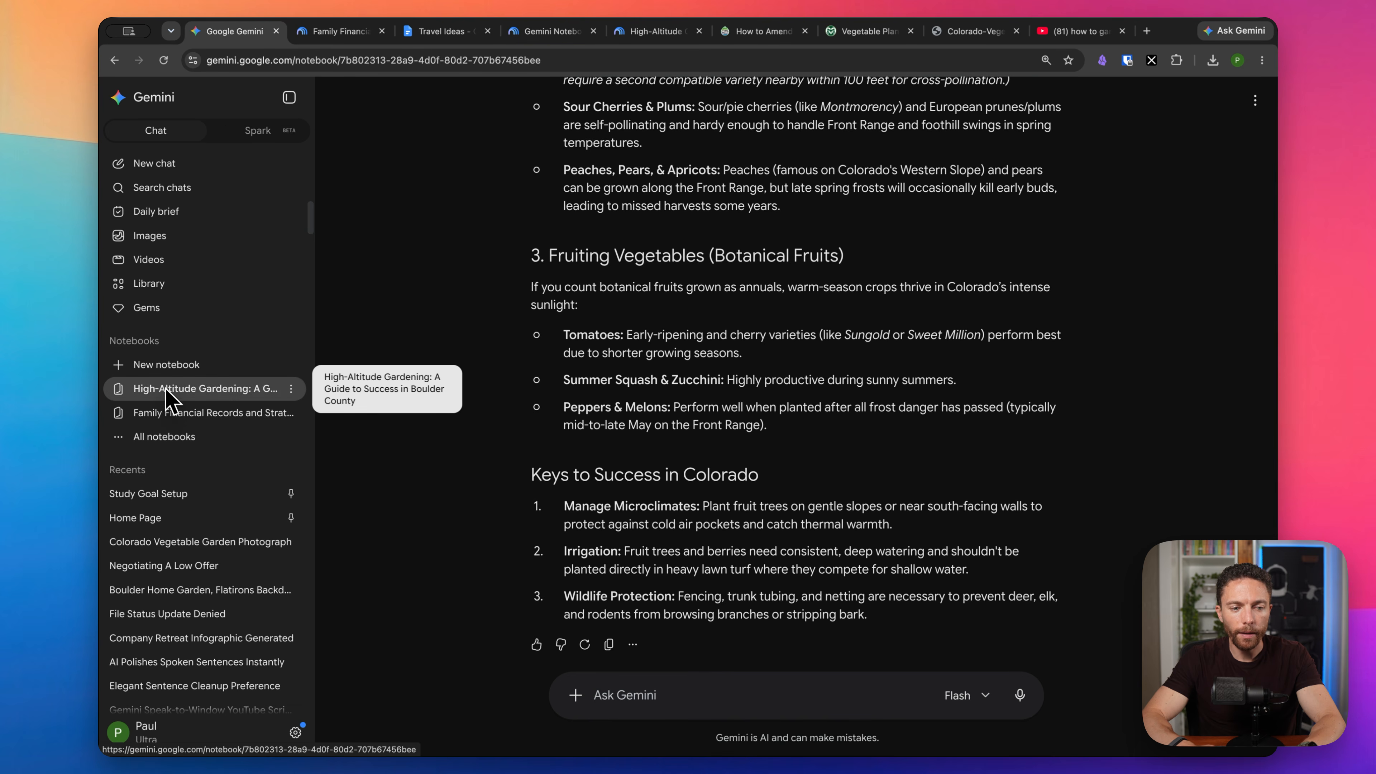
{"action": "left_click_drag", "start_coordinate": [561, 490], "coordinate": [619, 492]}
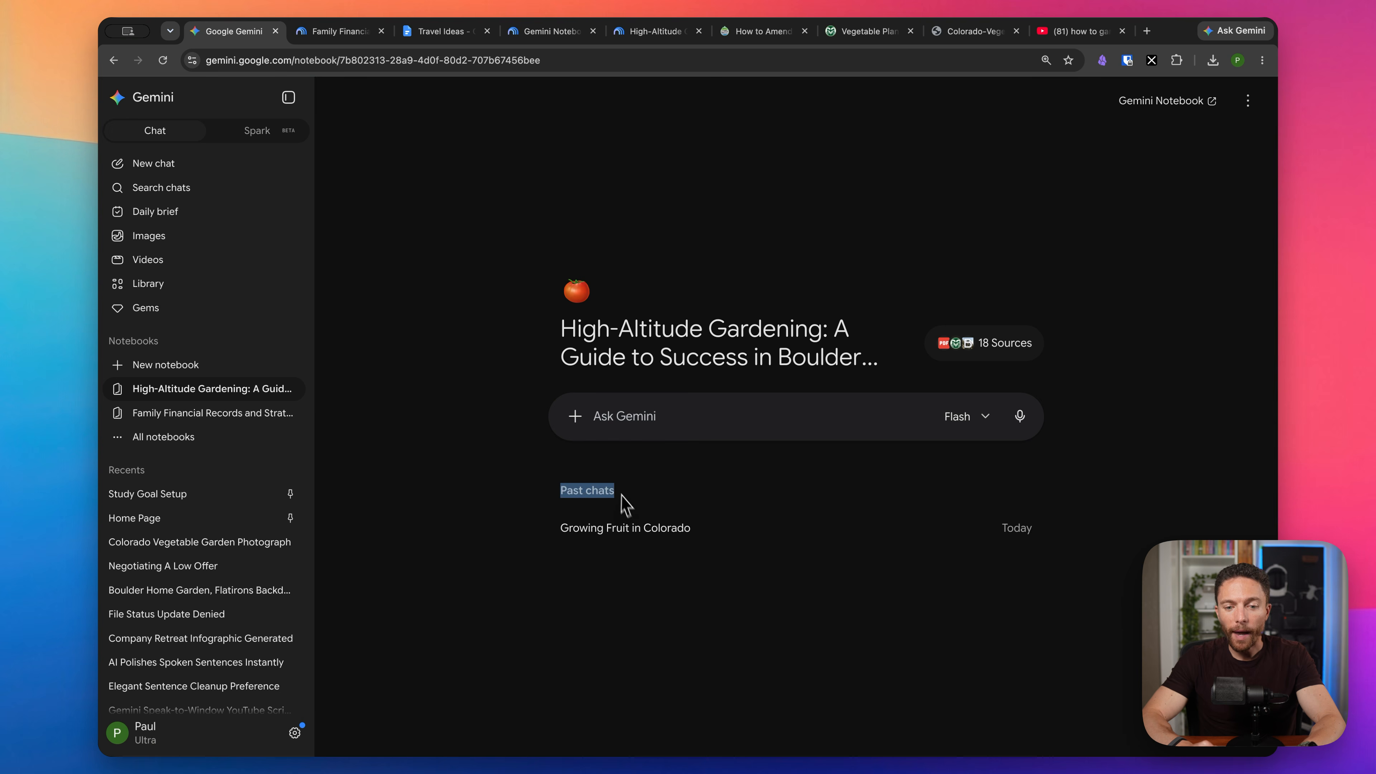
{"action": "left_click", "coordinate": [618, 509]}
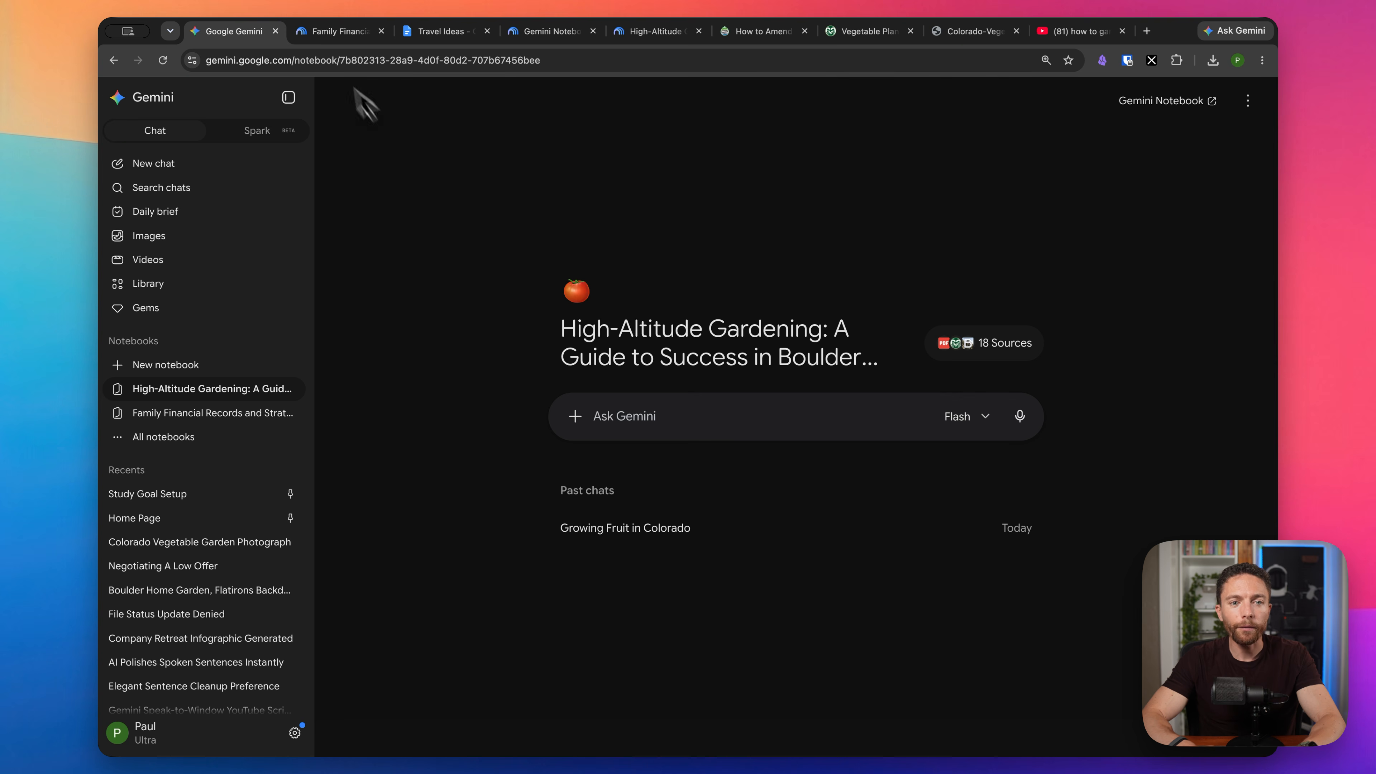
- Switch back to Gemini Notebook, dismiss the sharing dialog and return to the overview of all notebooks
{"action": "left_click", "coordinate": [355, 34]}
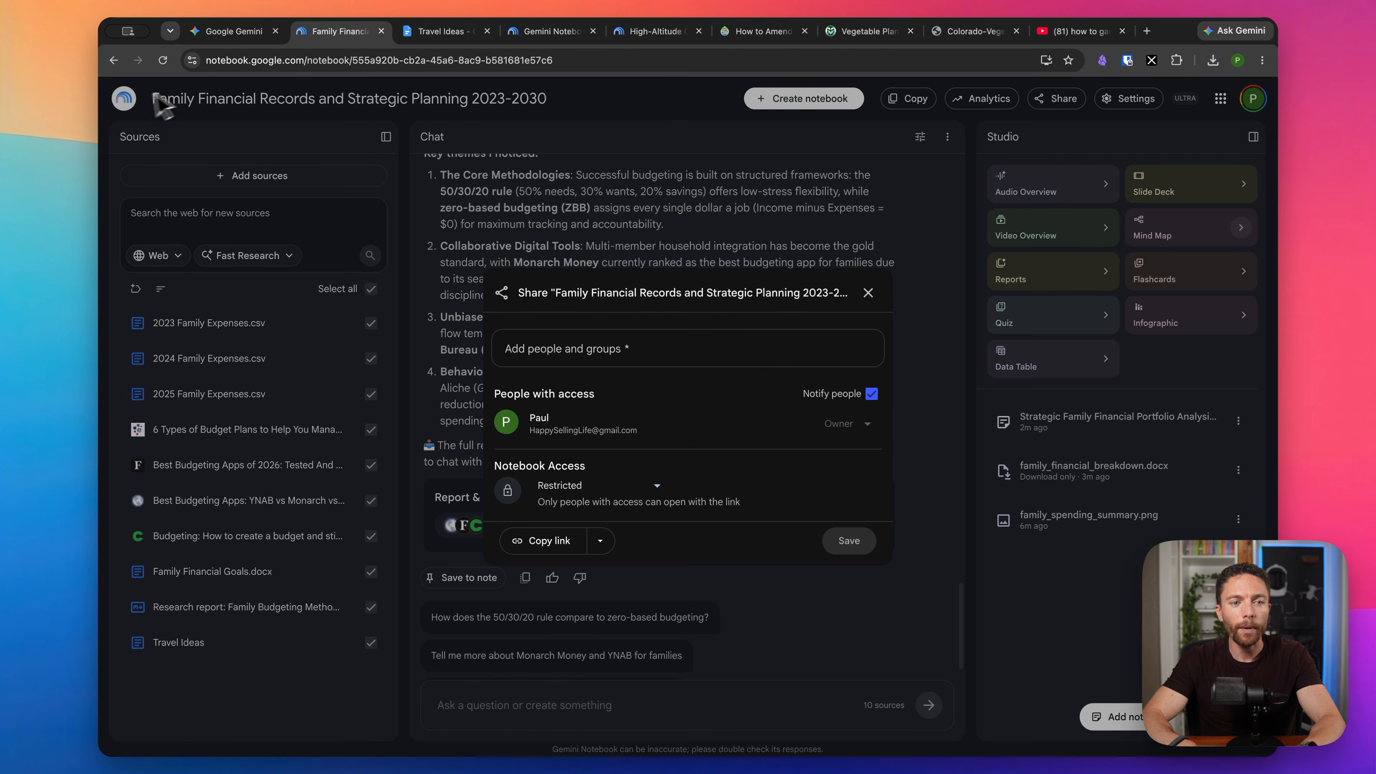
{"action": "left_click", "coordinate": [124, 99]}
{"action": "left_click", "coordinate": [125, 99]}
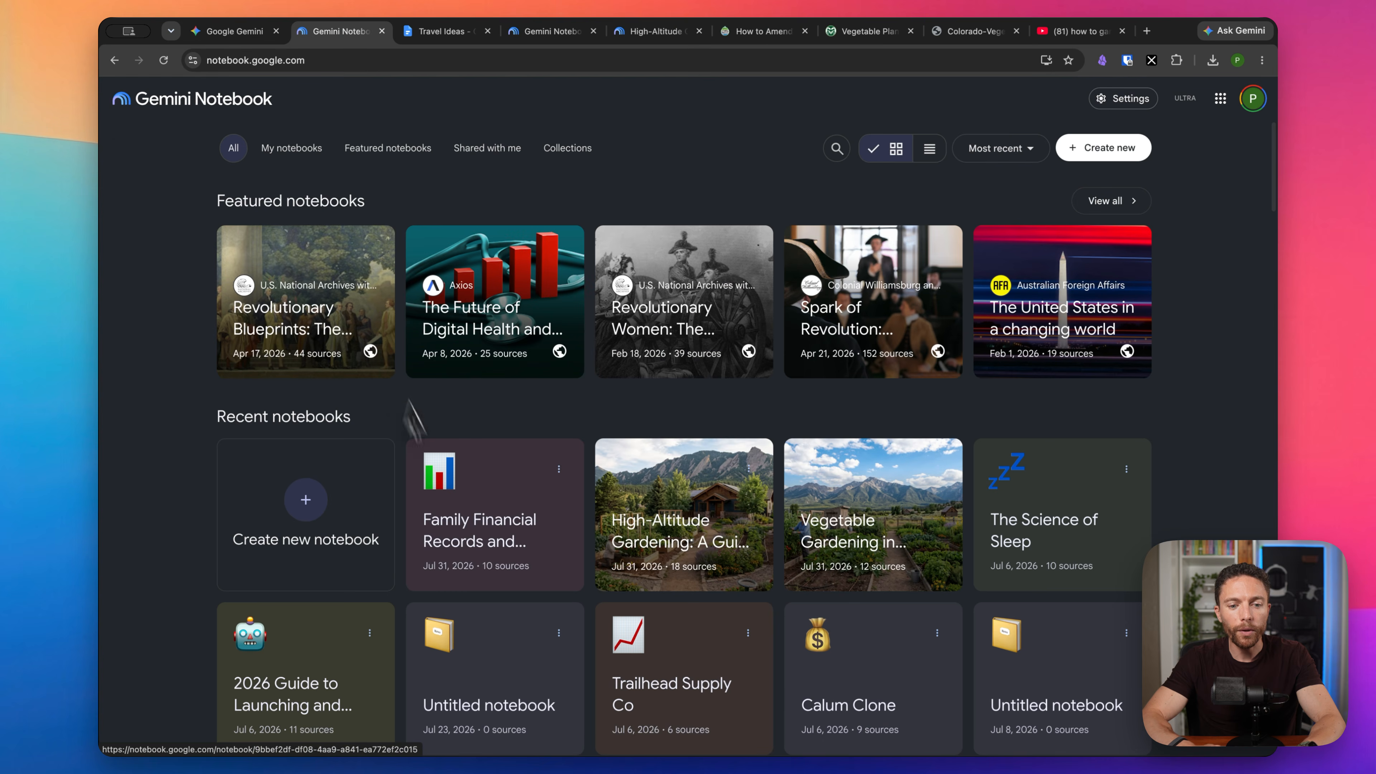
- Open the High-Altitude Gardening notebook and expand the group of Gemini chats among its sources
{"action": "left_click", "coordinate": [688, 536]}
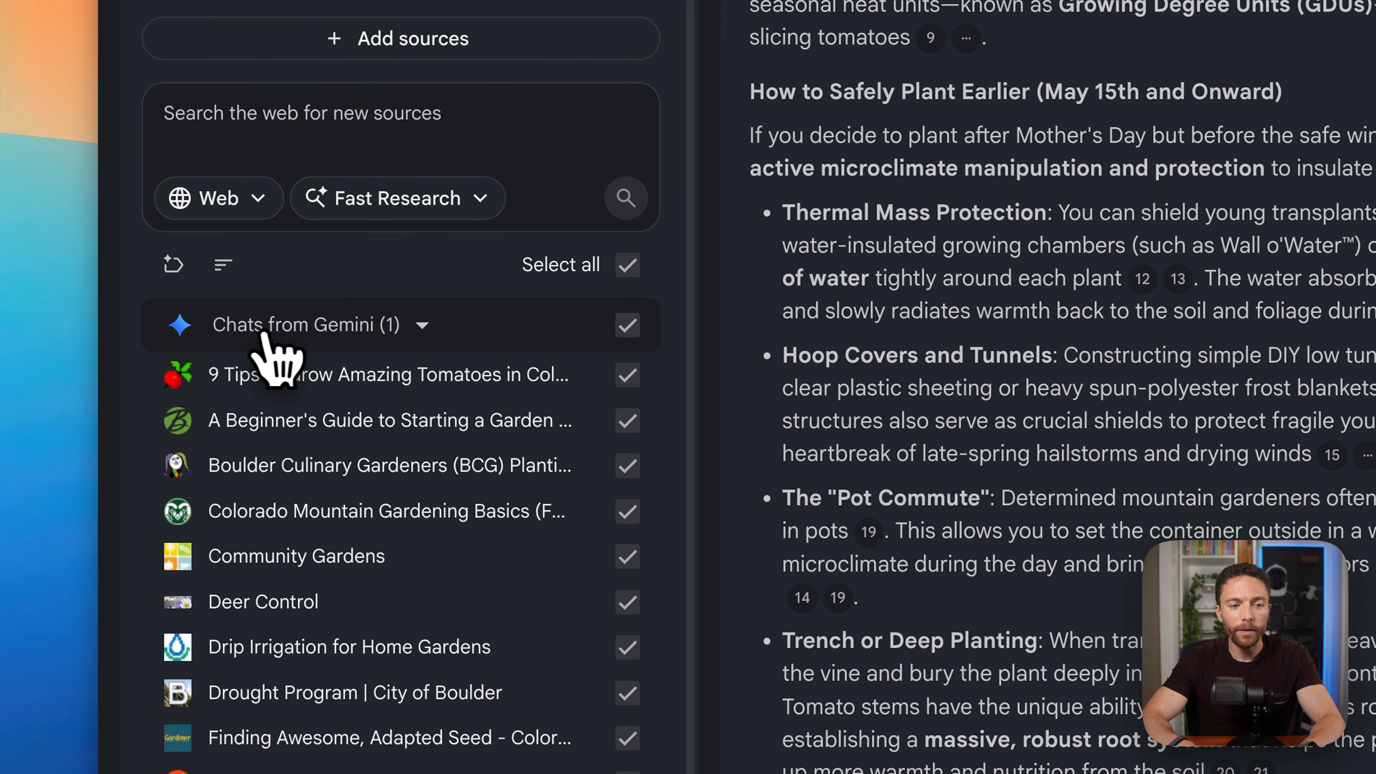
{"action": "left_click", "coordinate": [422, 325]}
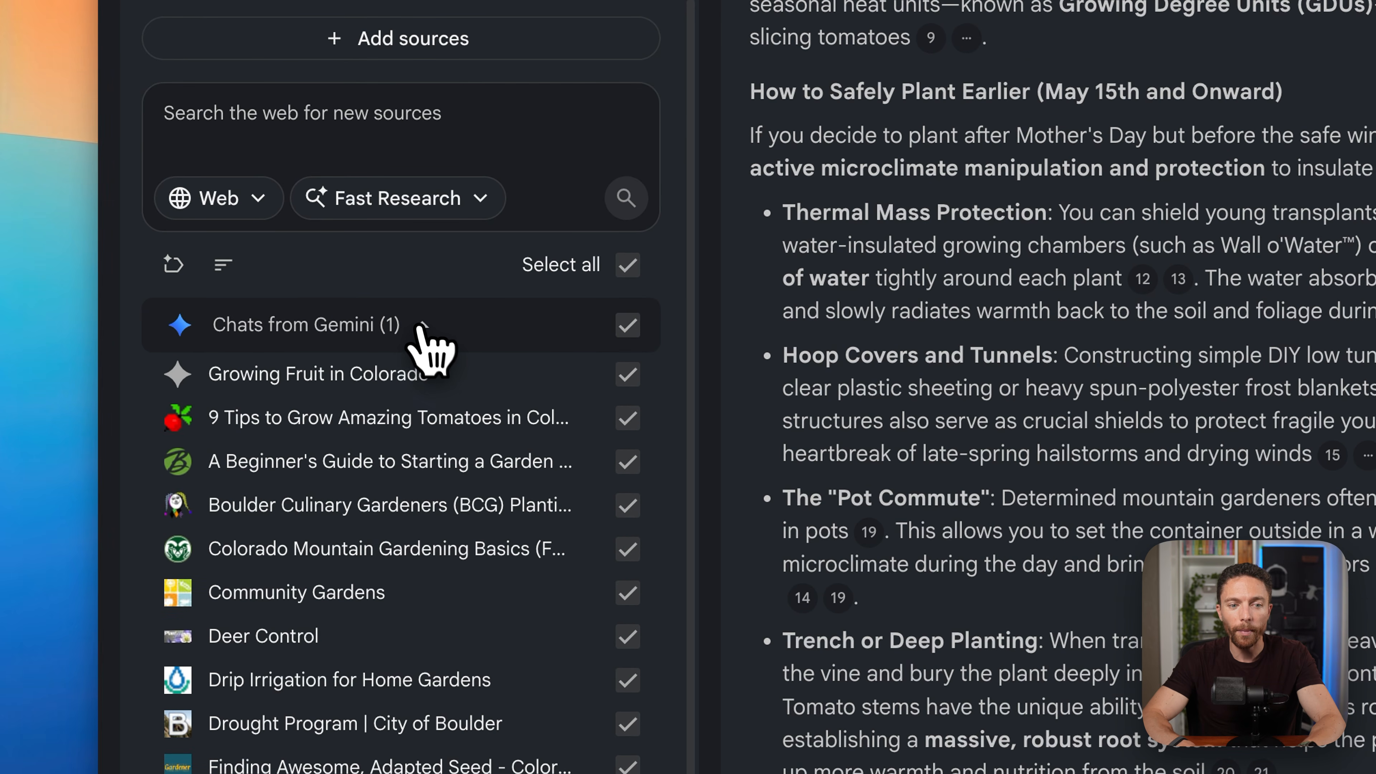
{"action": "left_click", "coordinate": [421, 326]}
{"action": "left_click", "coordinate": [421, 326]}
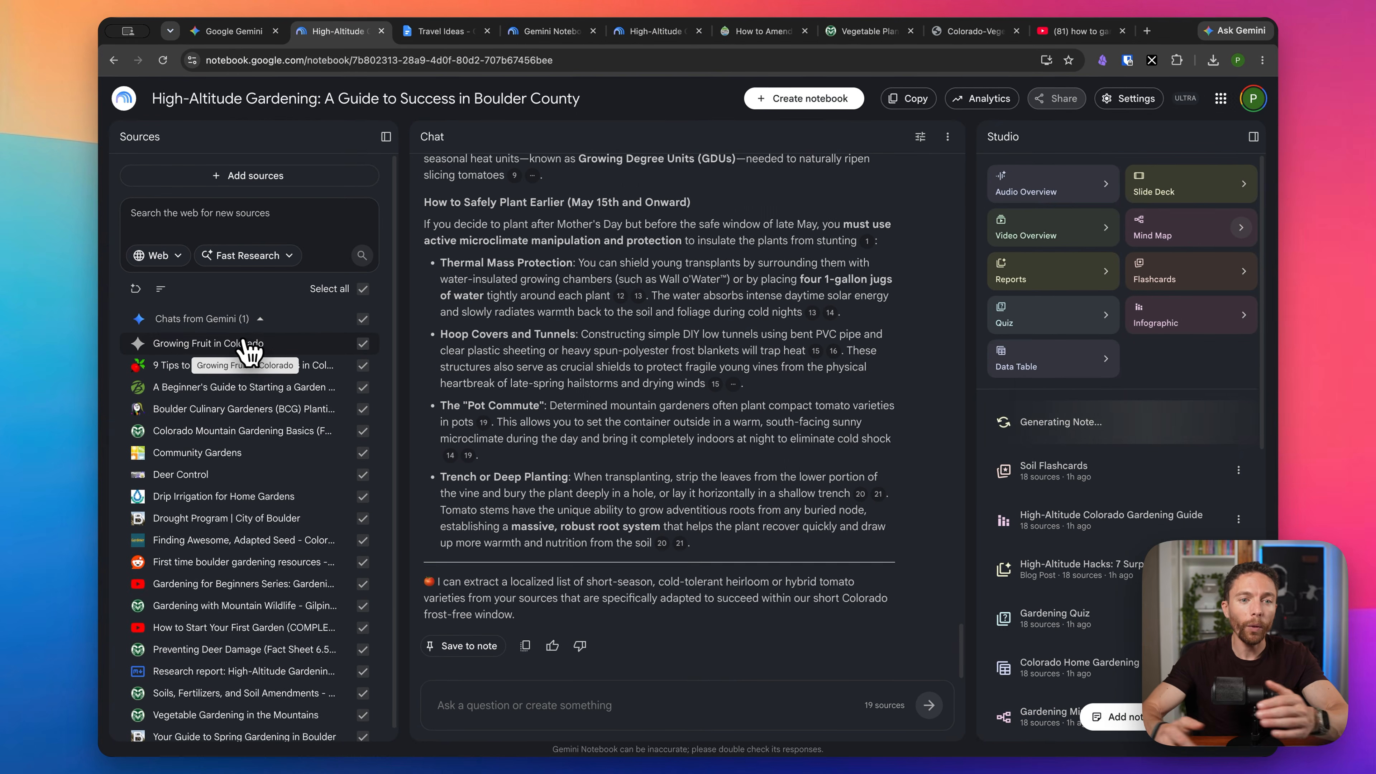
- Compare the gardening notebook's page in the Gemini app with its Gemini Notebook version, ending in the Gemini app
{"action": "left_click", "coordinate": [239, 32]}
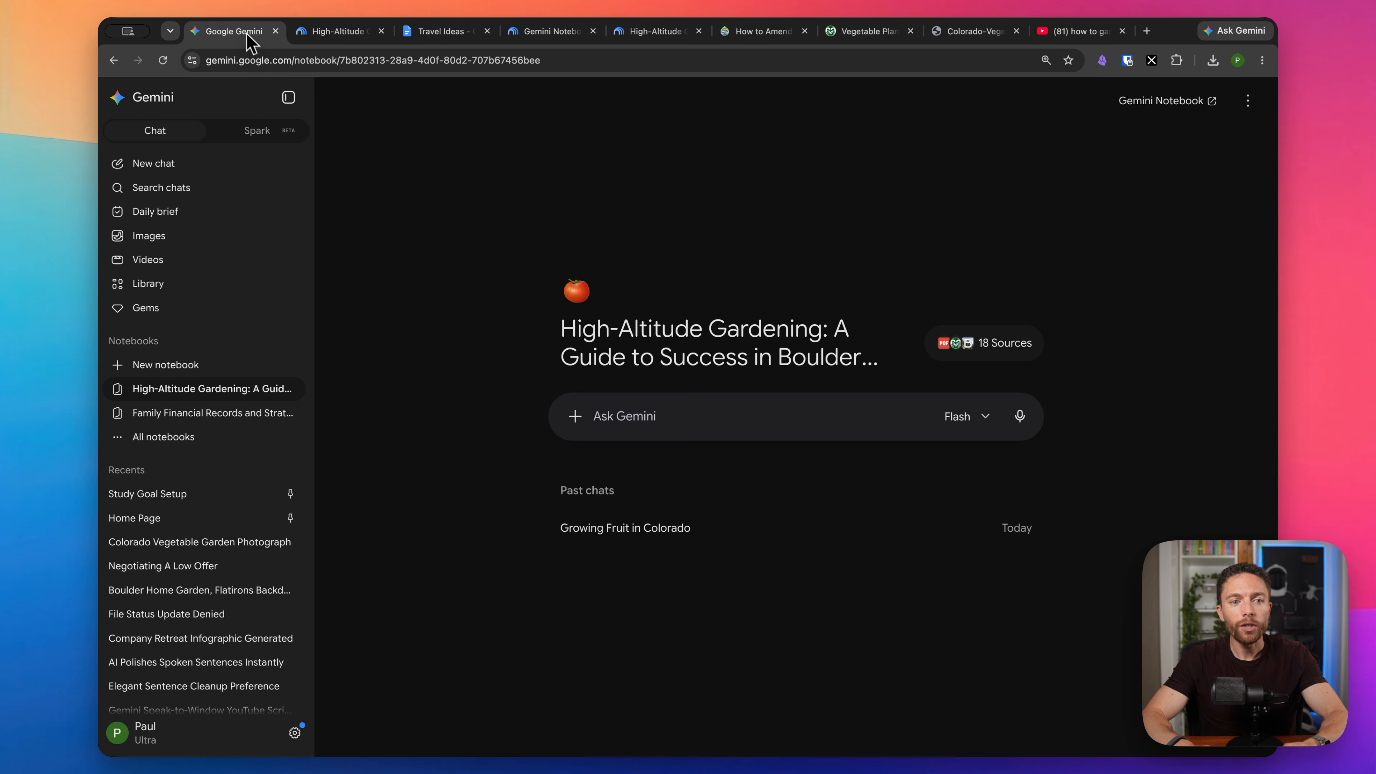
{"action": "left_click", "coordinate": [356, 38]}
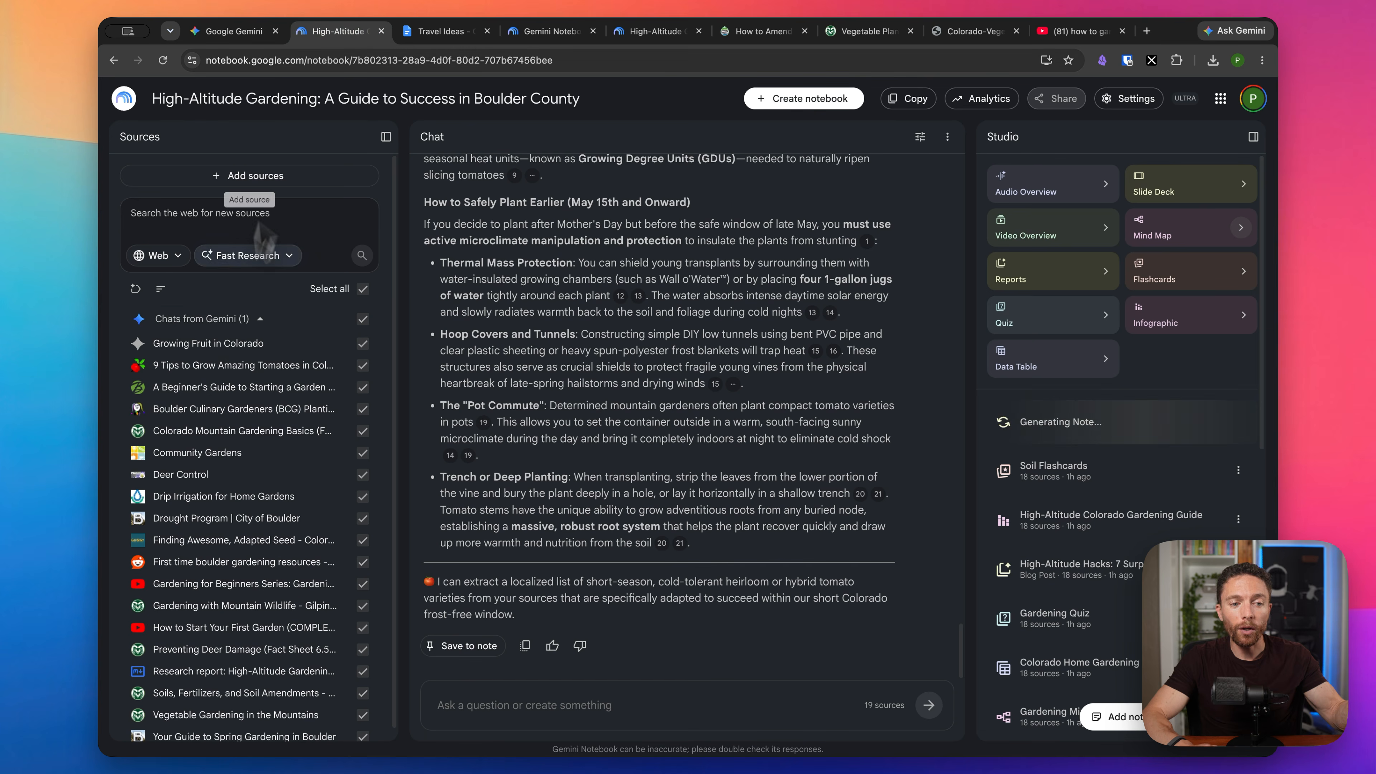
{"action": "left_click", "coordinate": [252, 36]}
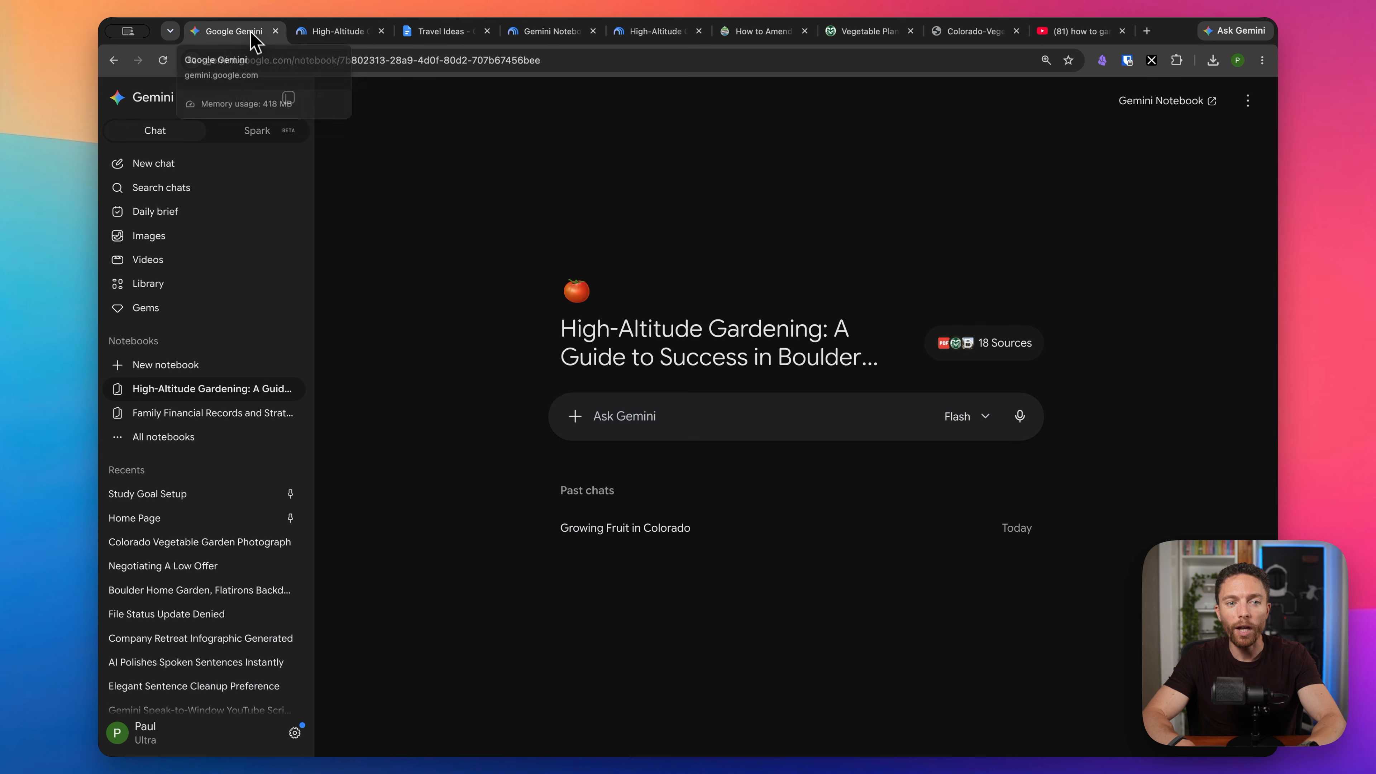